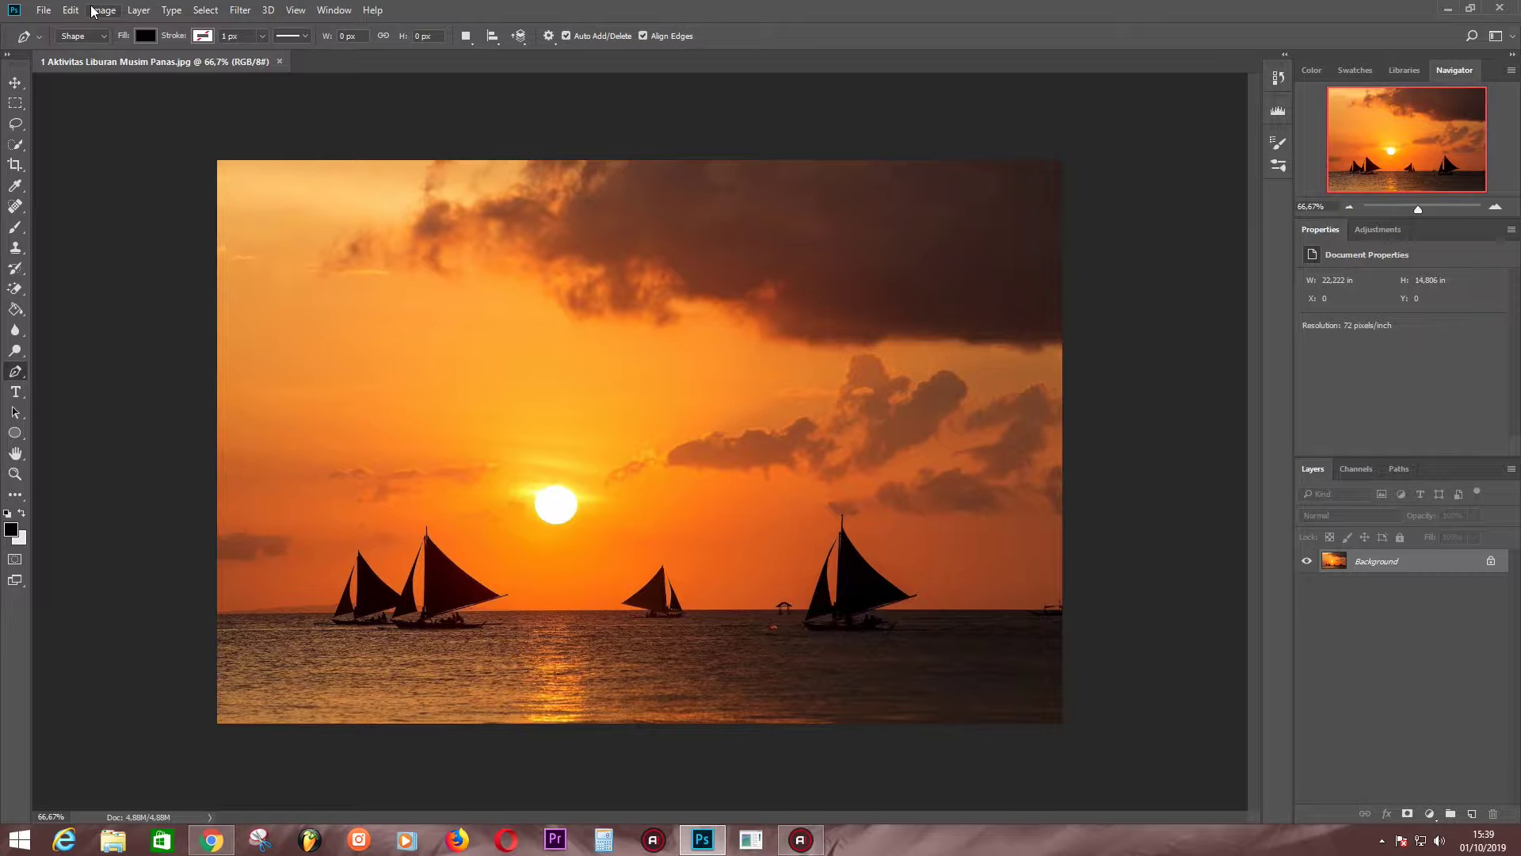
- Resample the sunset photo from 72 to 300 pixels/inch, keeping its print size
{"action": "left_click", "coordinate": [93, 11]}
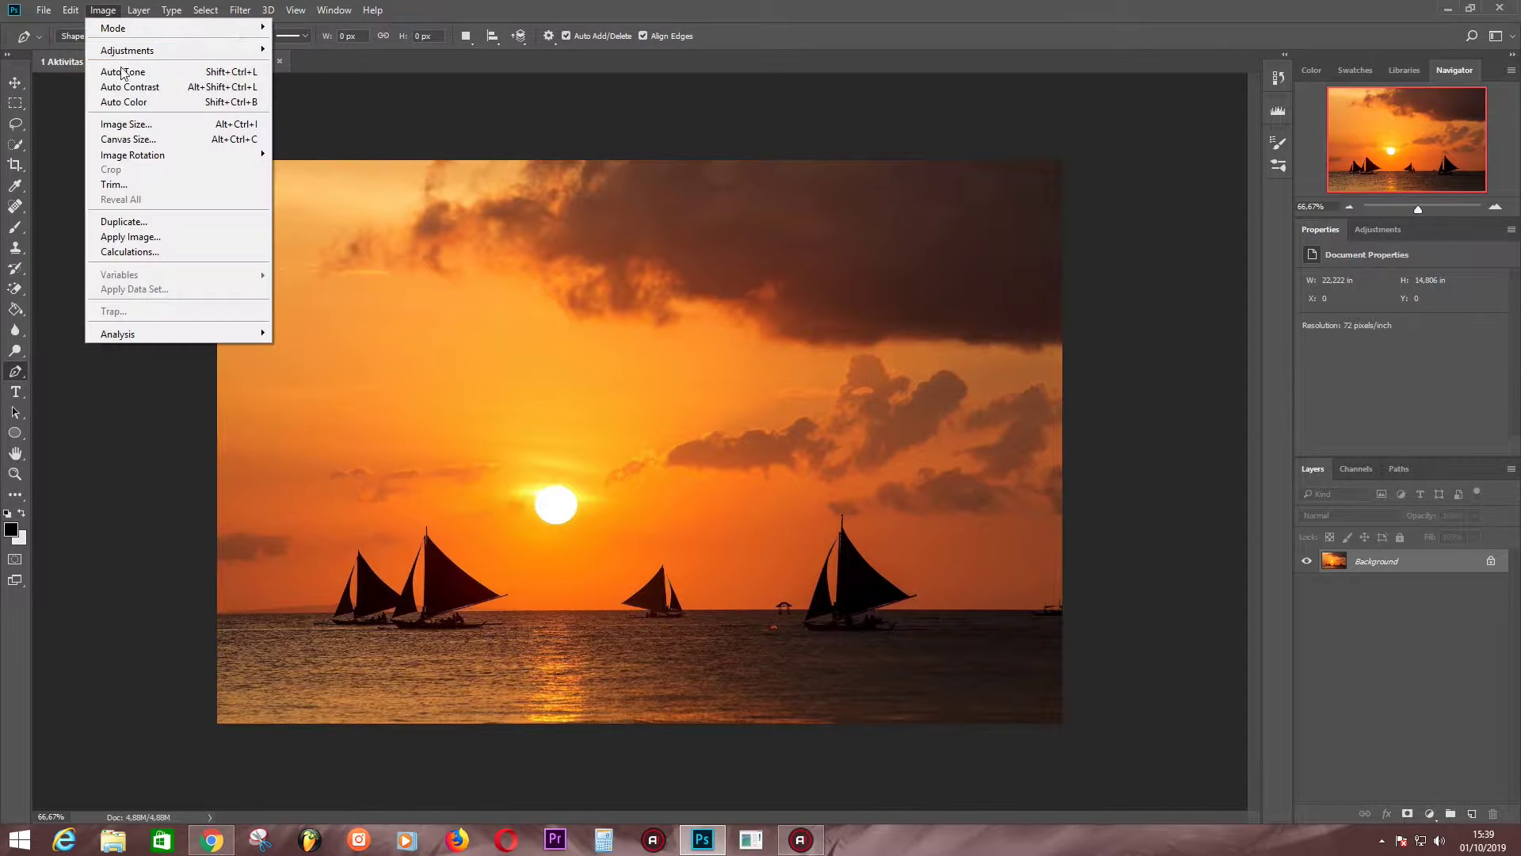
{"action": "left_click", "coordinate": [119, 125]}
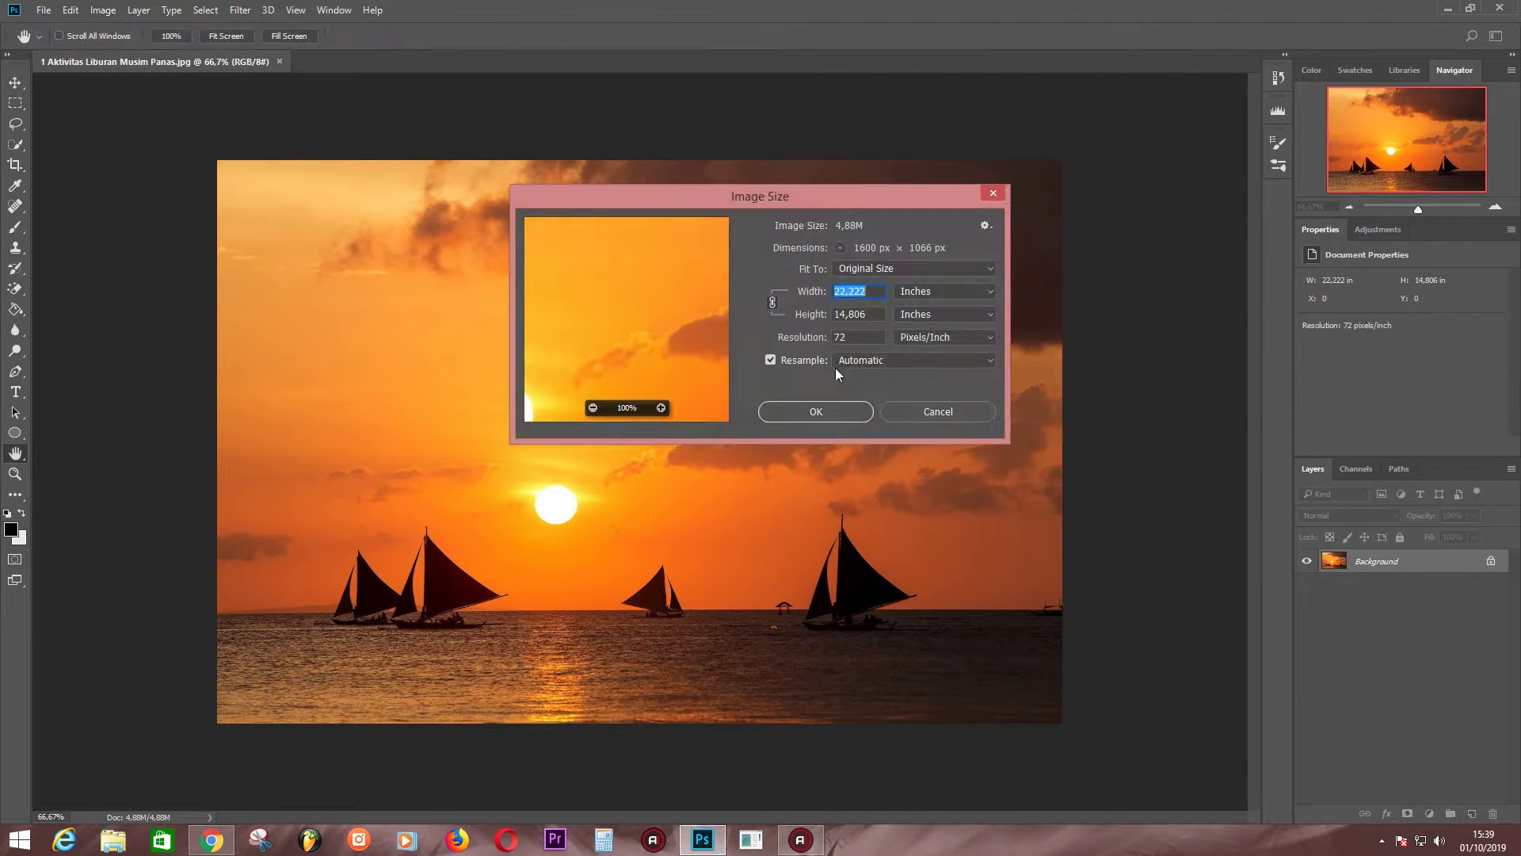
{"action": "type", "text": "300"}
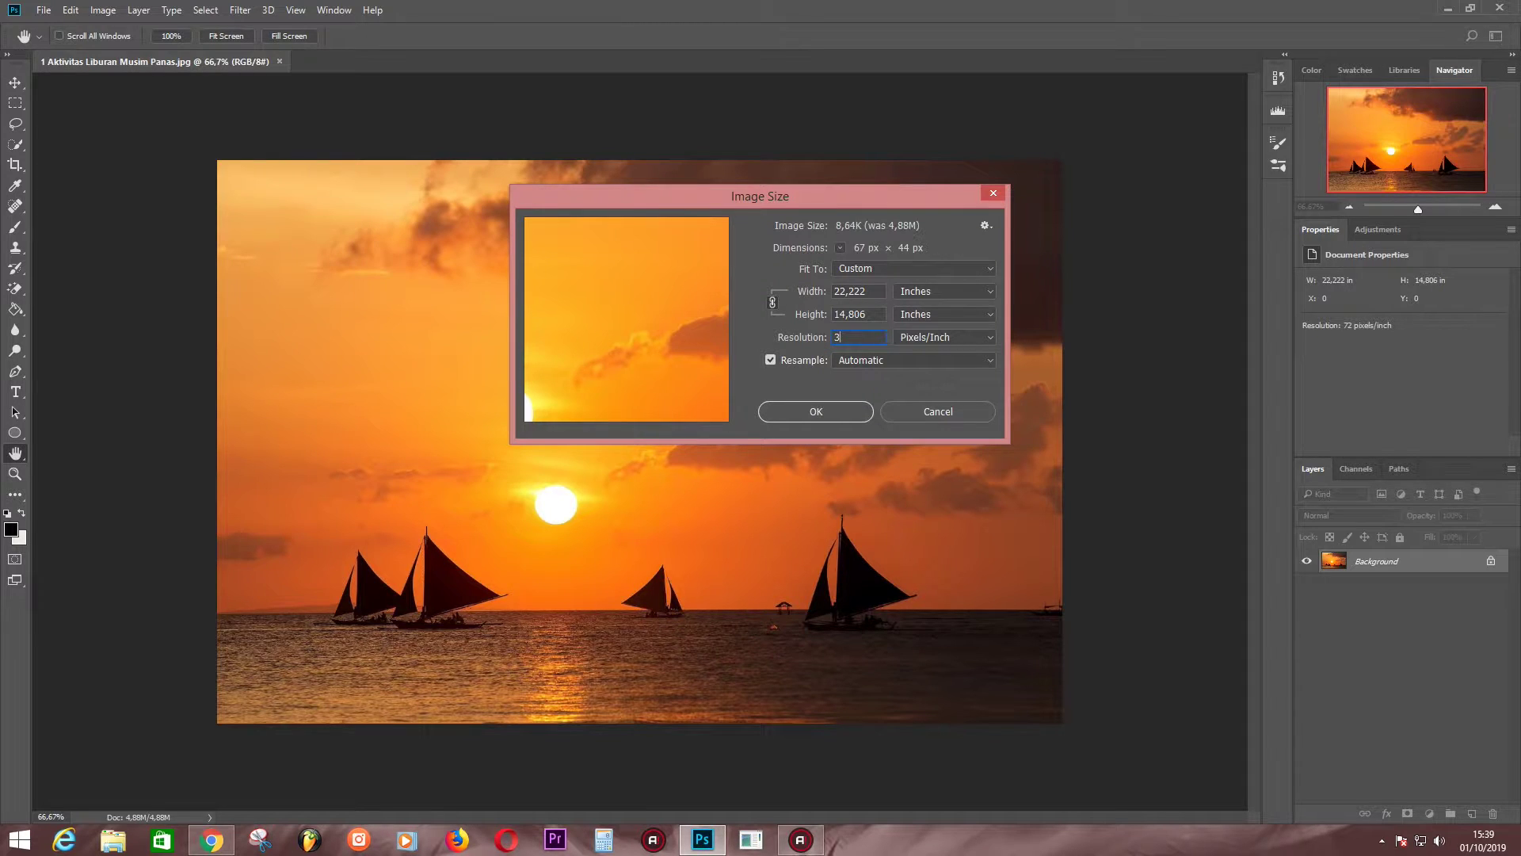
{"action": "left_click", "coordinate": [816, 412]}
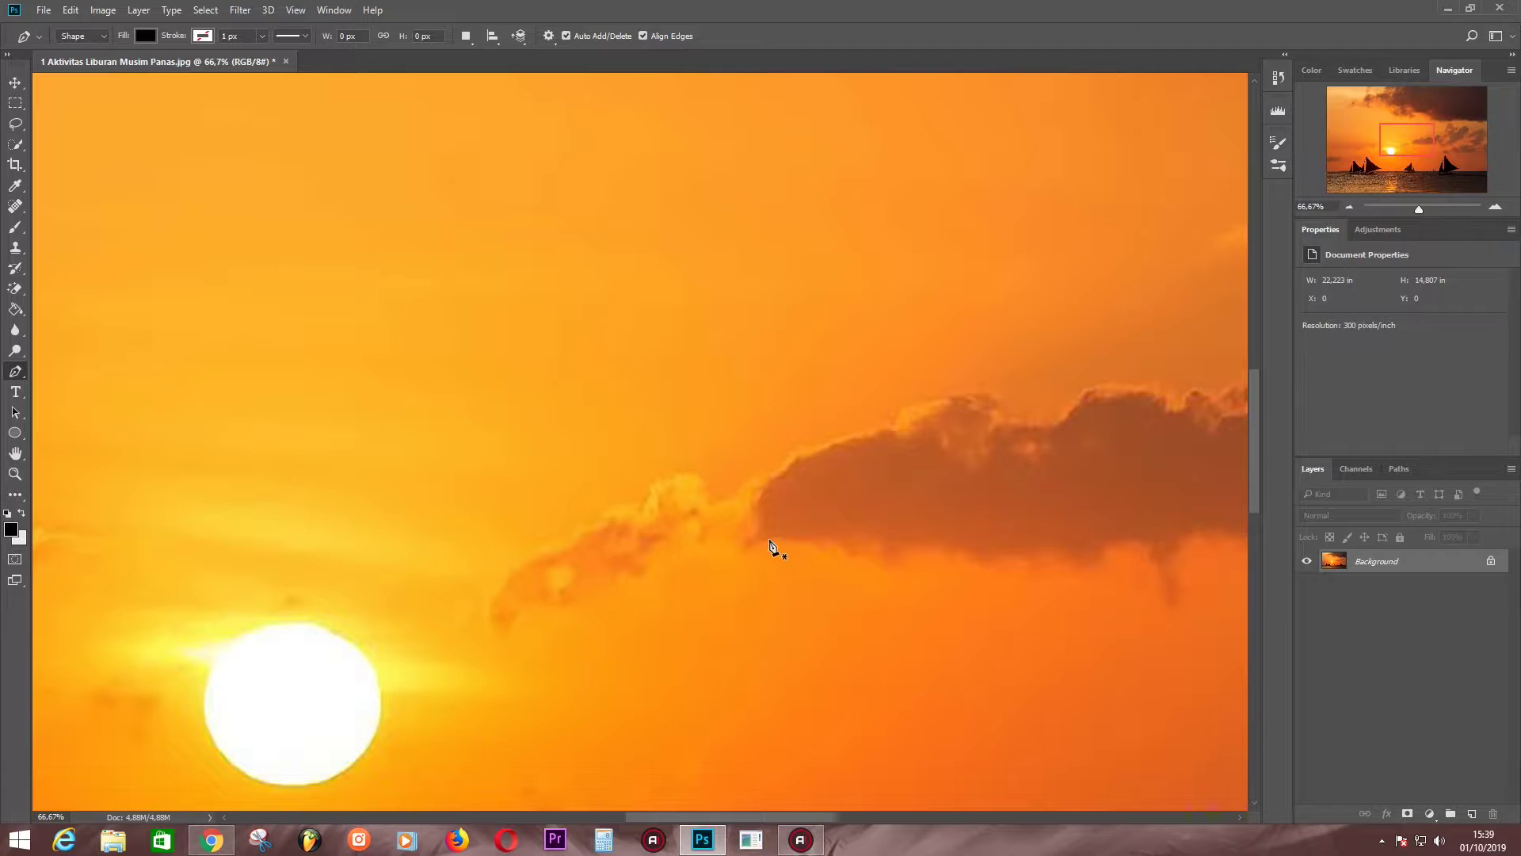
- Fit the photo on screen and add a white Solid Color fill layer, Color Fill 1
{"action": "key", "text": "ctrl+0"}
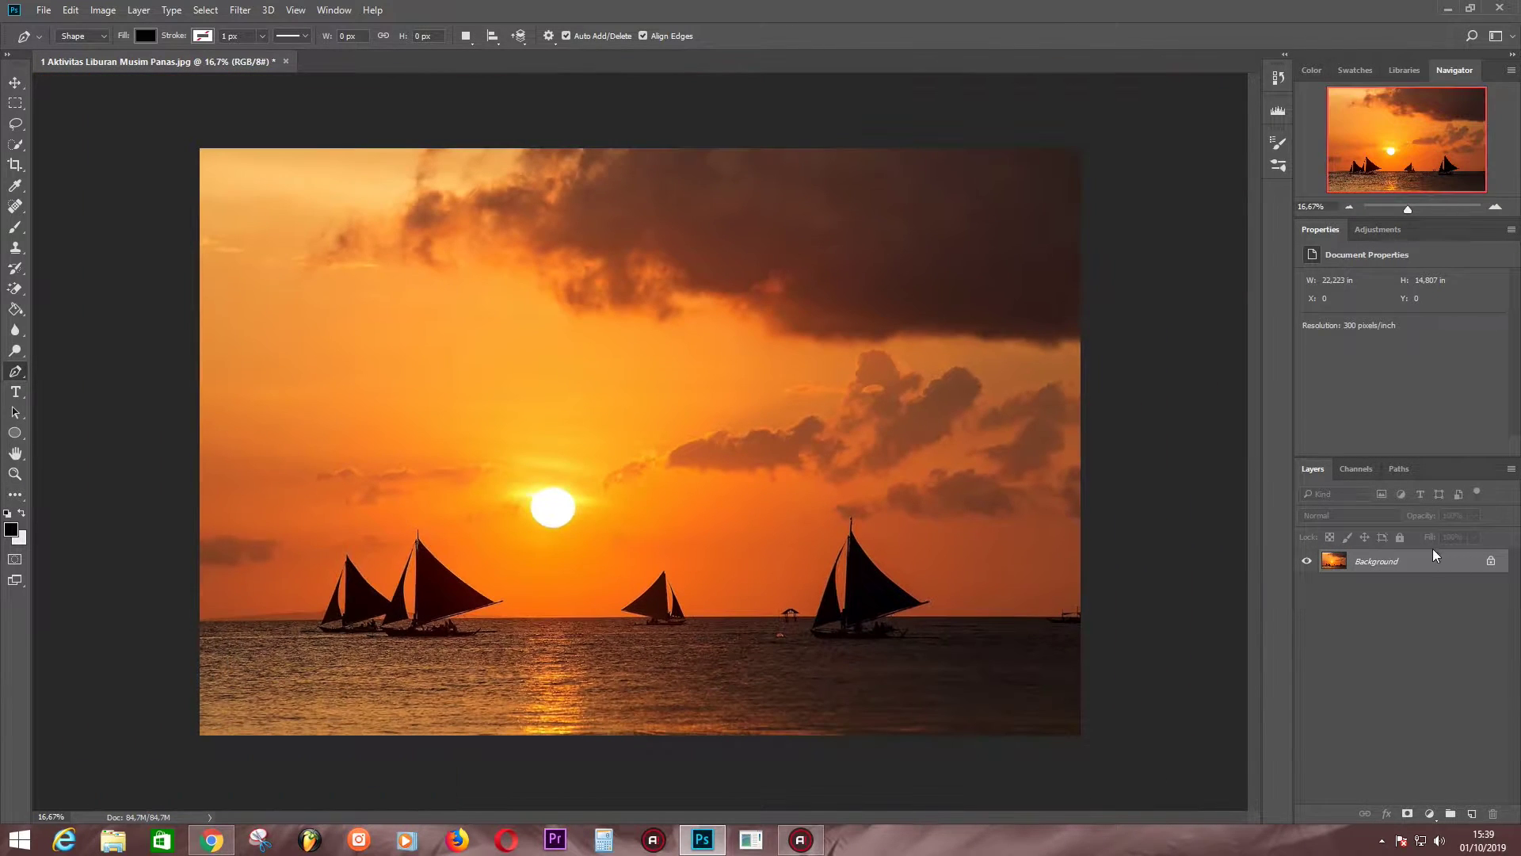
{"action": "left_click", "coordinate": [1430, 814]}
{"action": "left_click", "coordinate": [1402, 473]}
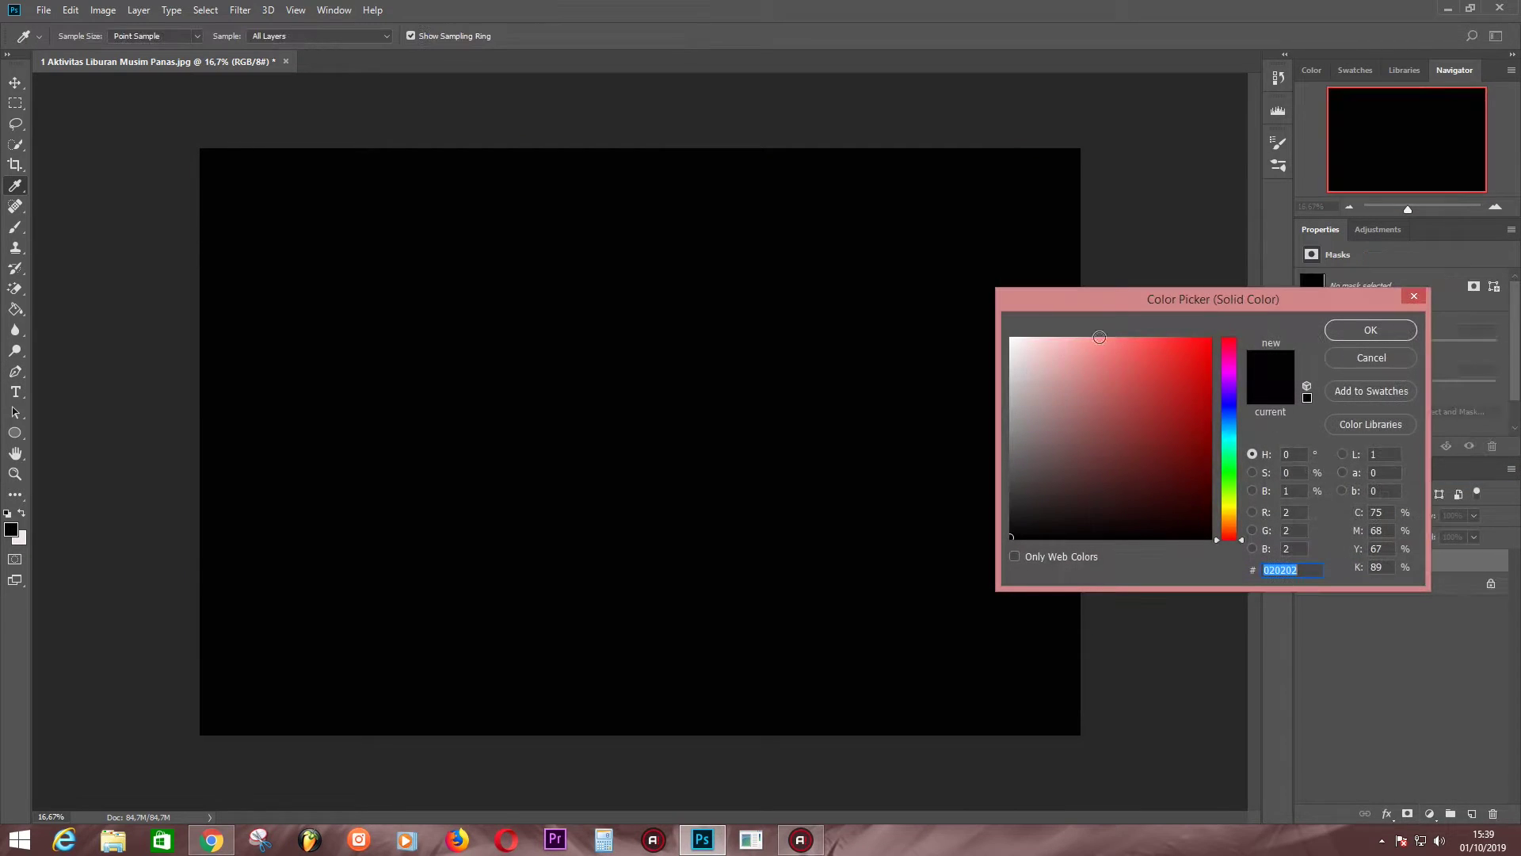
{"action": "left_click", "coordinate": [1011, 341]}
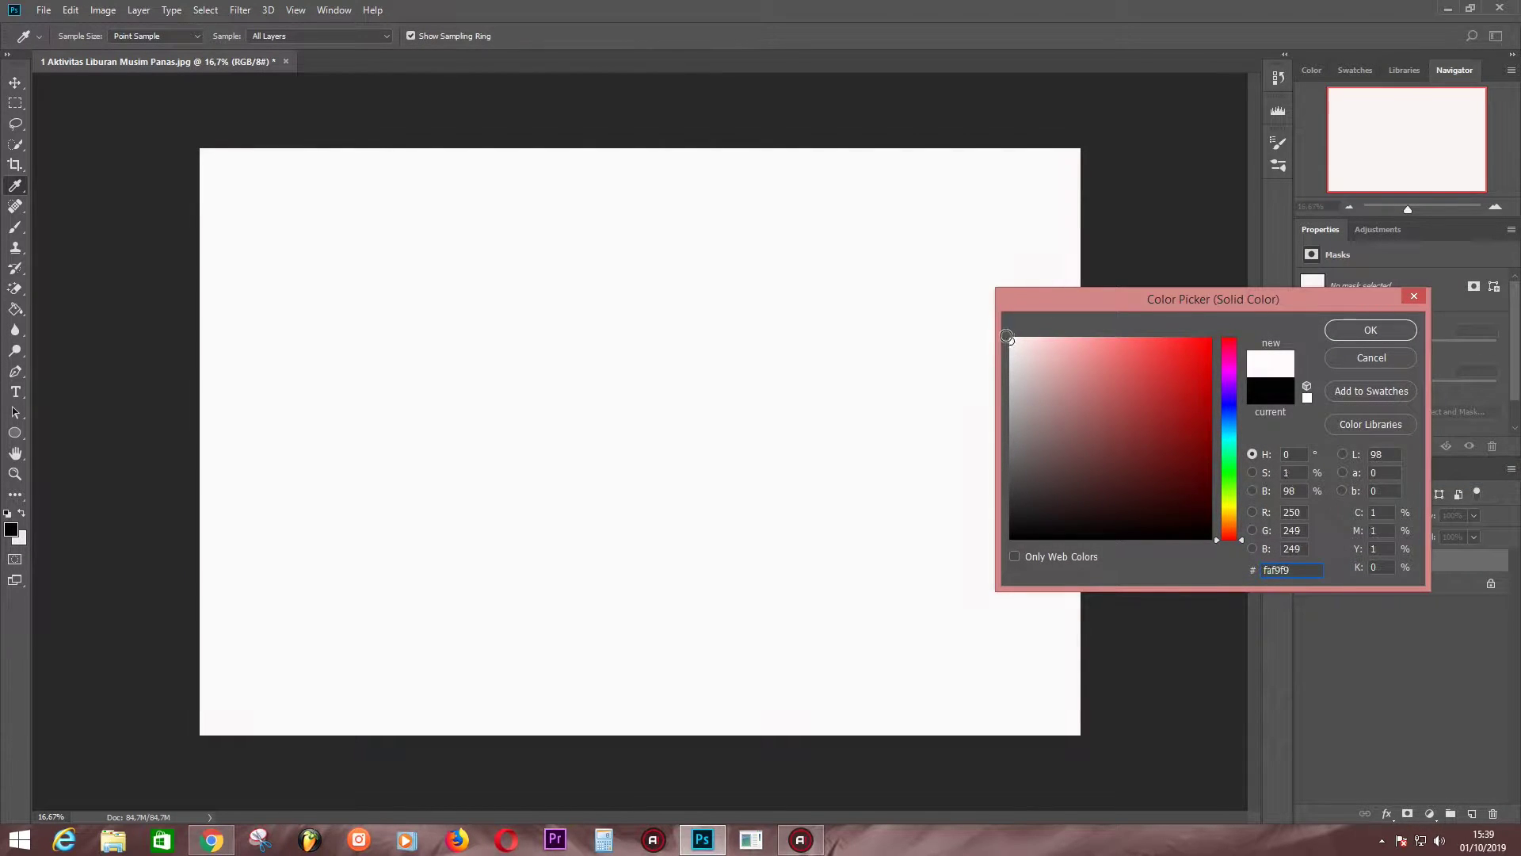
{"action": "left_click", "coordinate": [1348, 328]}
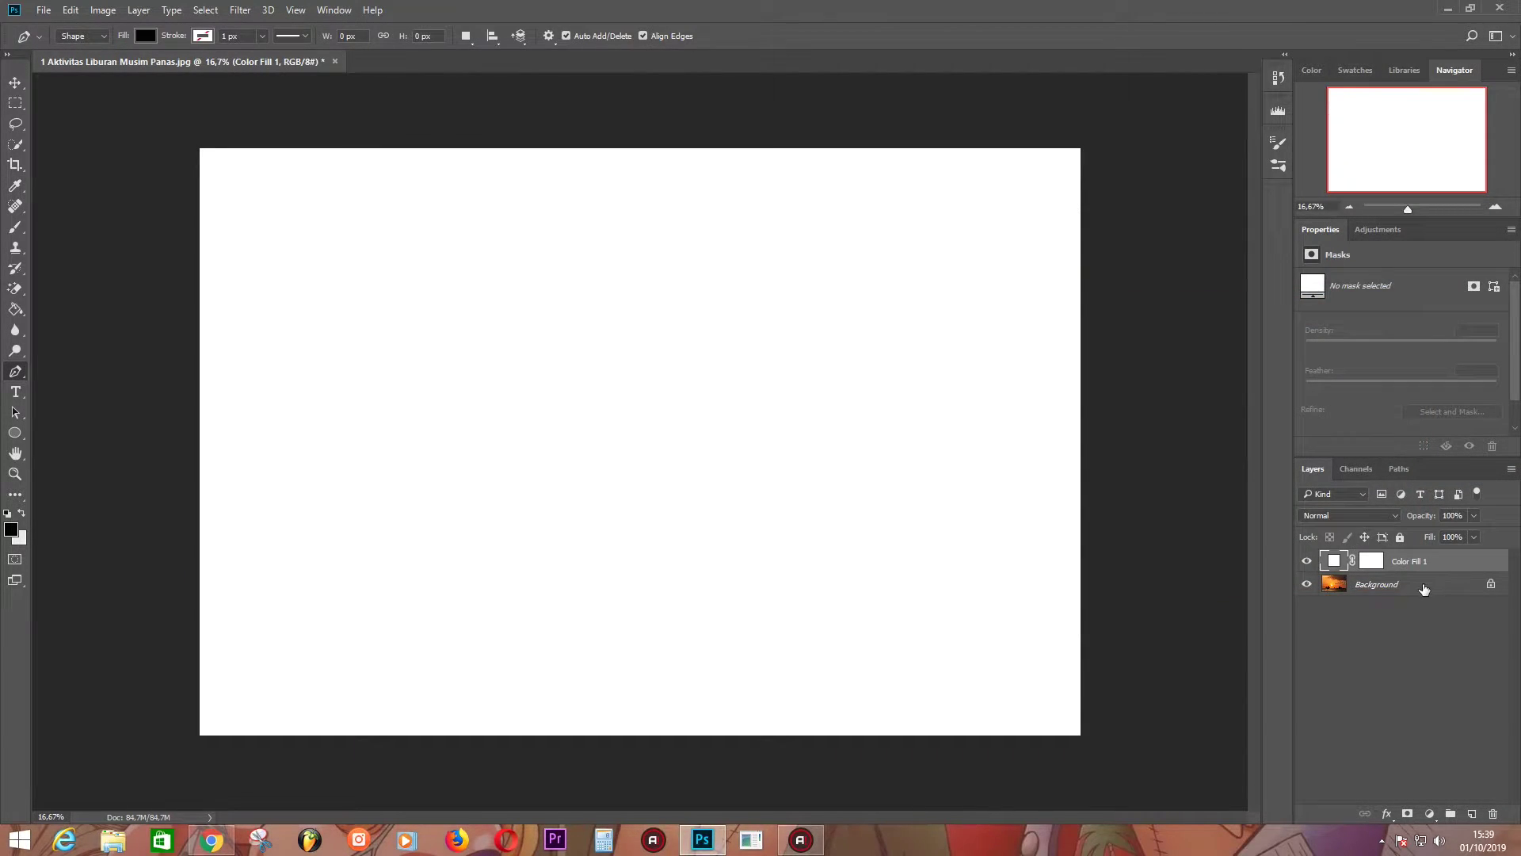
- Duplicate the Background layer and move the copy above Color Fill 1
{"action": "left_click", "coordinate": [1422, 590]}
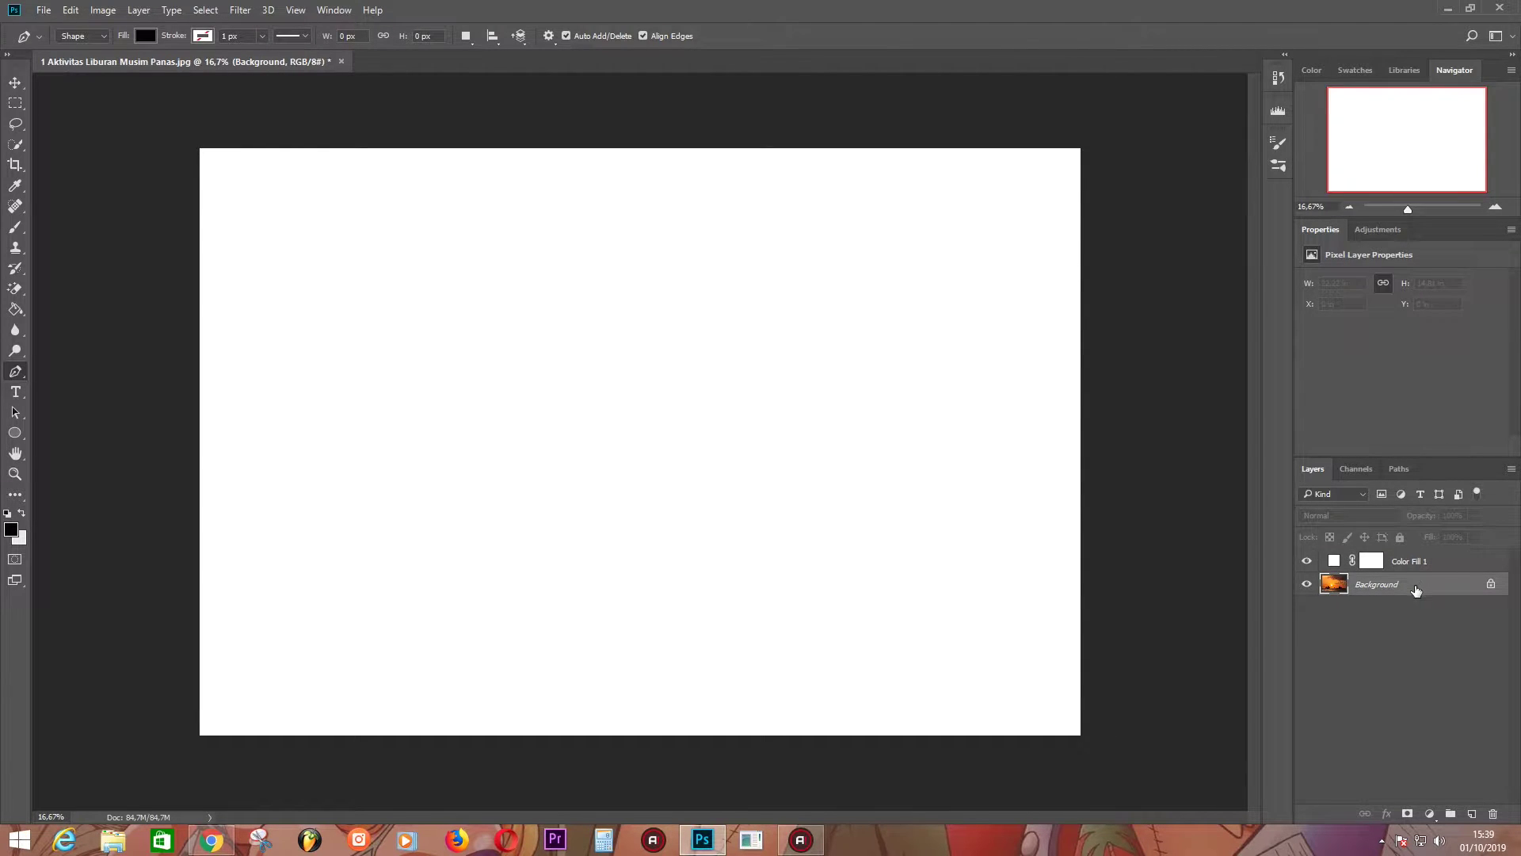
{"action": "key", "text": "ctrl+j"}
{"action": "left_click_drag", "start_coordinate": [1417, 594], "coordinate": [1348, 535]}
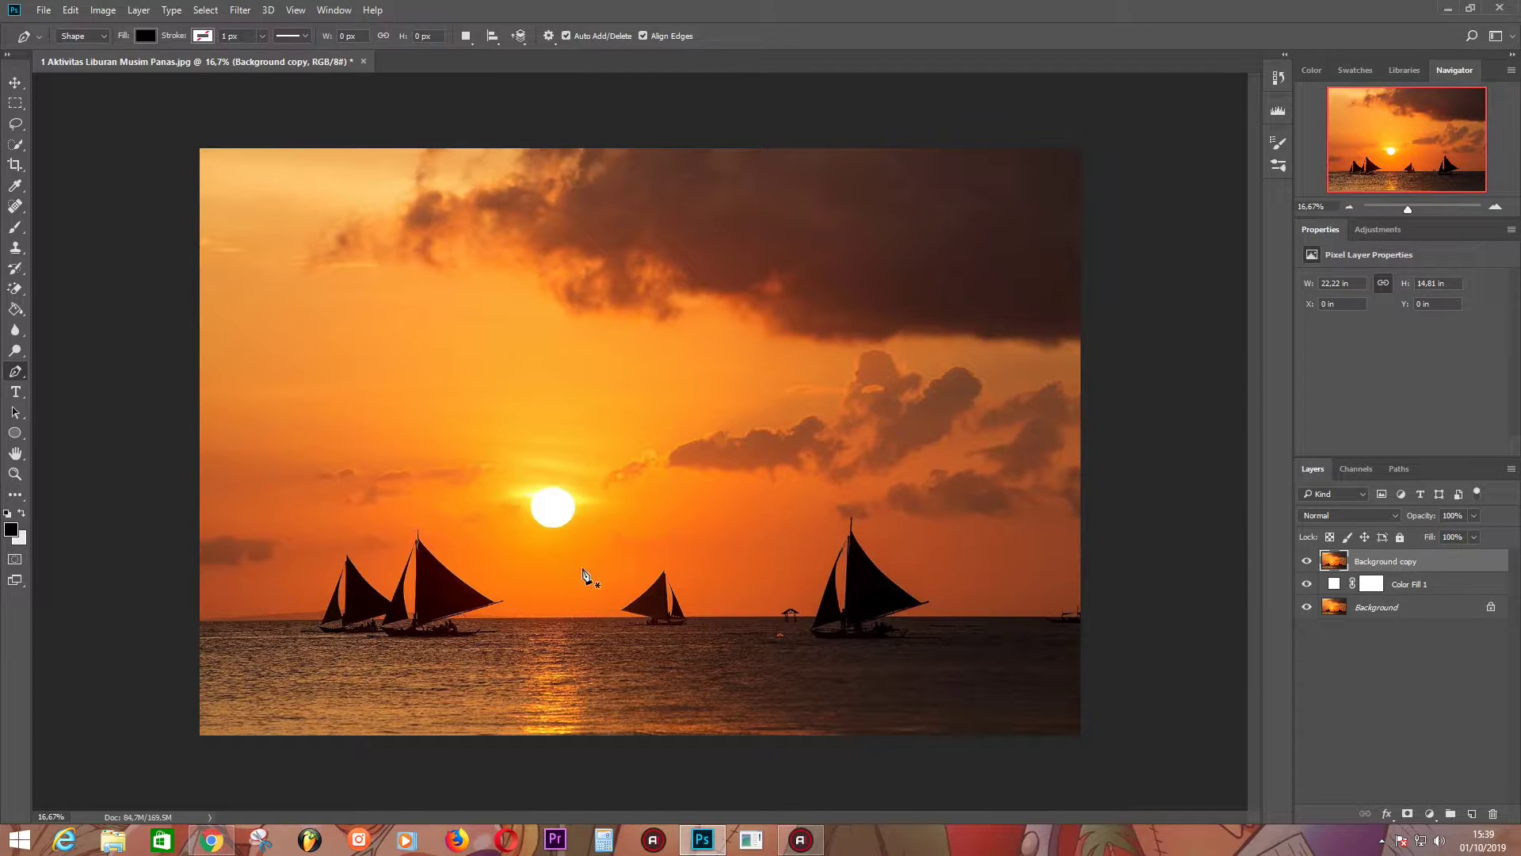
- Zoom to 200% on the right-edge boat and pen-trace along its hull
{"action": "key", "text": "ctrl+plus"}
{"action": "key", "text": "ctrl+plus"}
{"action": "key", "text": "ctrl+plus"}
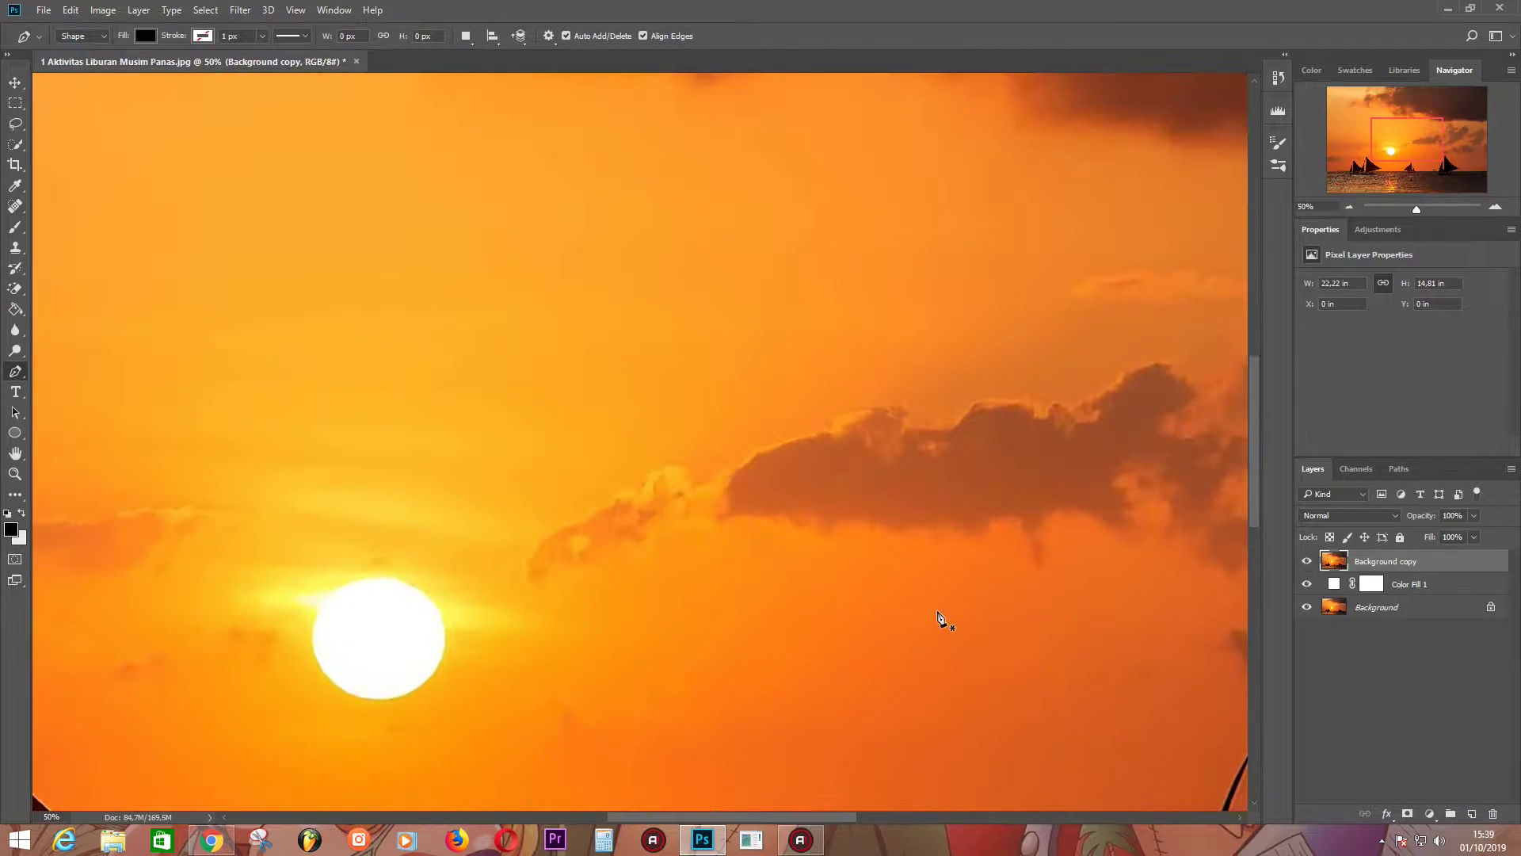
{"action": "left_click_drag", "start_coordinate": [945, 620], "coordinate": [537, 481]}
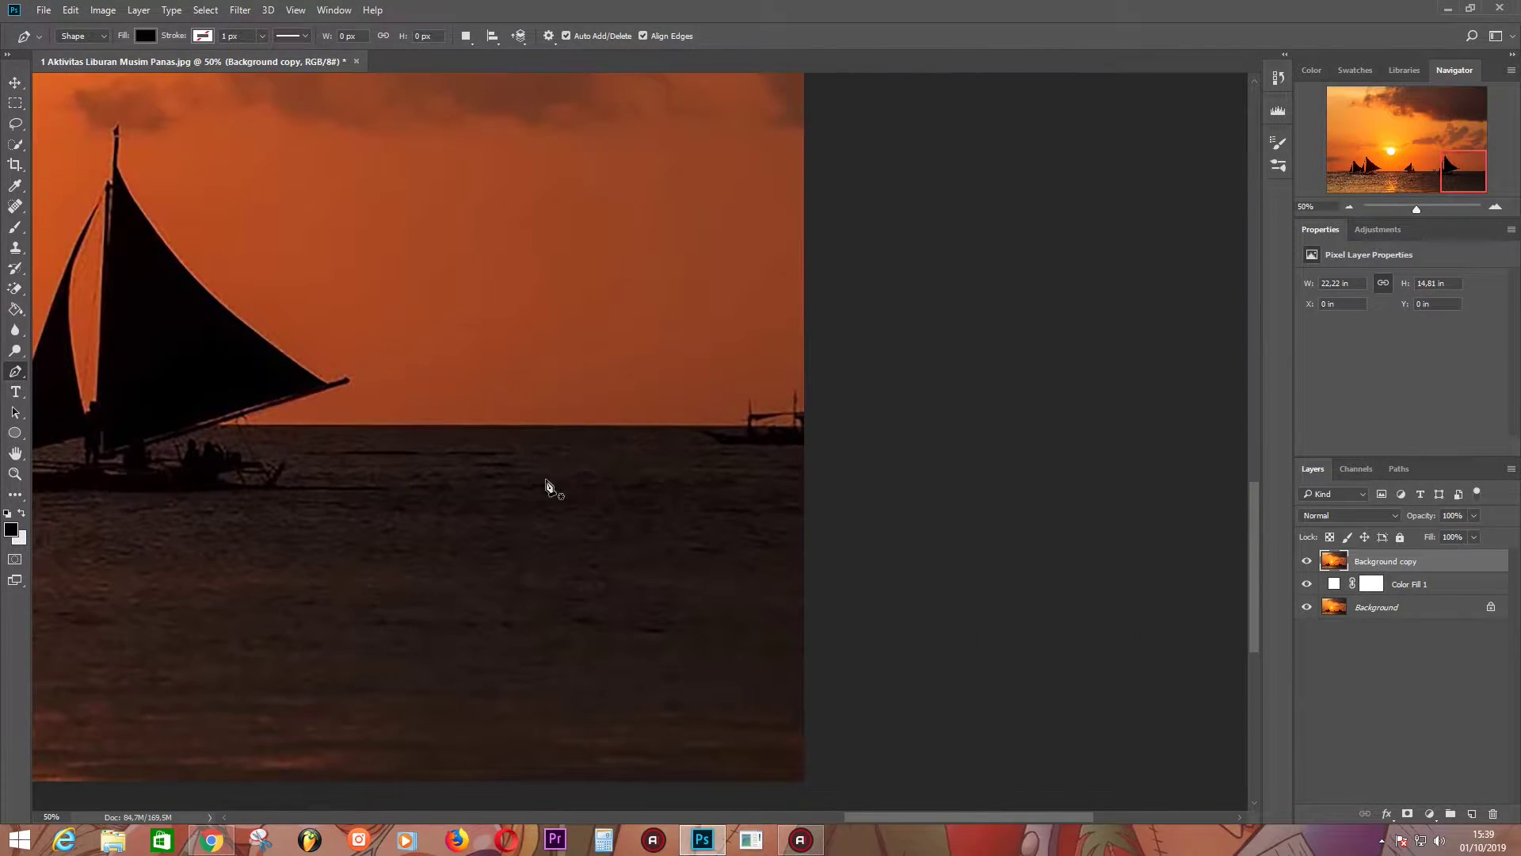
{"action": "key", "text": "ctrl+plus"}
{"action": "key", "text": "ctrl+plus"}
{"action": "key", "text": "ctrl+plus"}
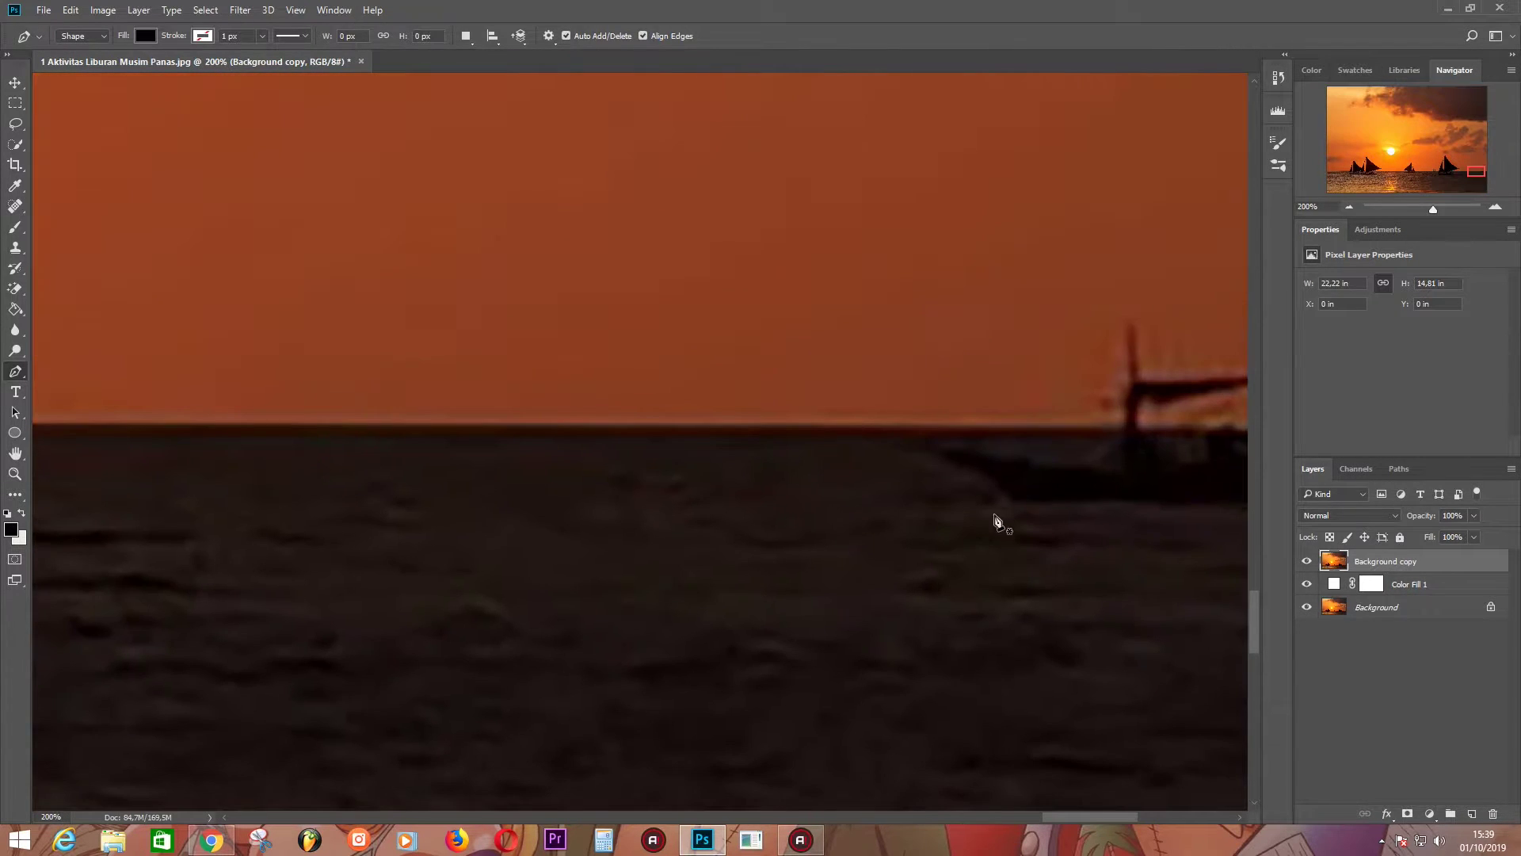
{"action": "left_click_drag", "start_coordinate": [873, 523], "coordinate": [675, 492]}
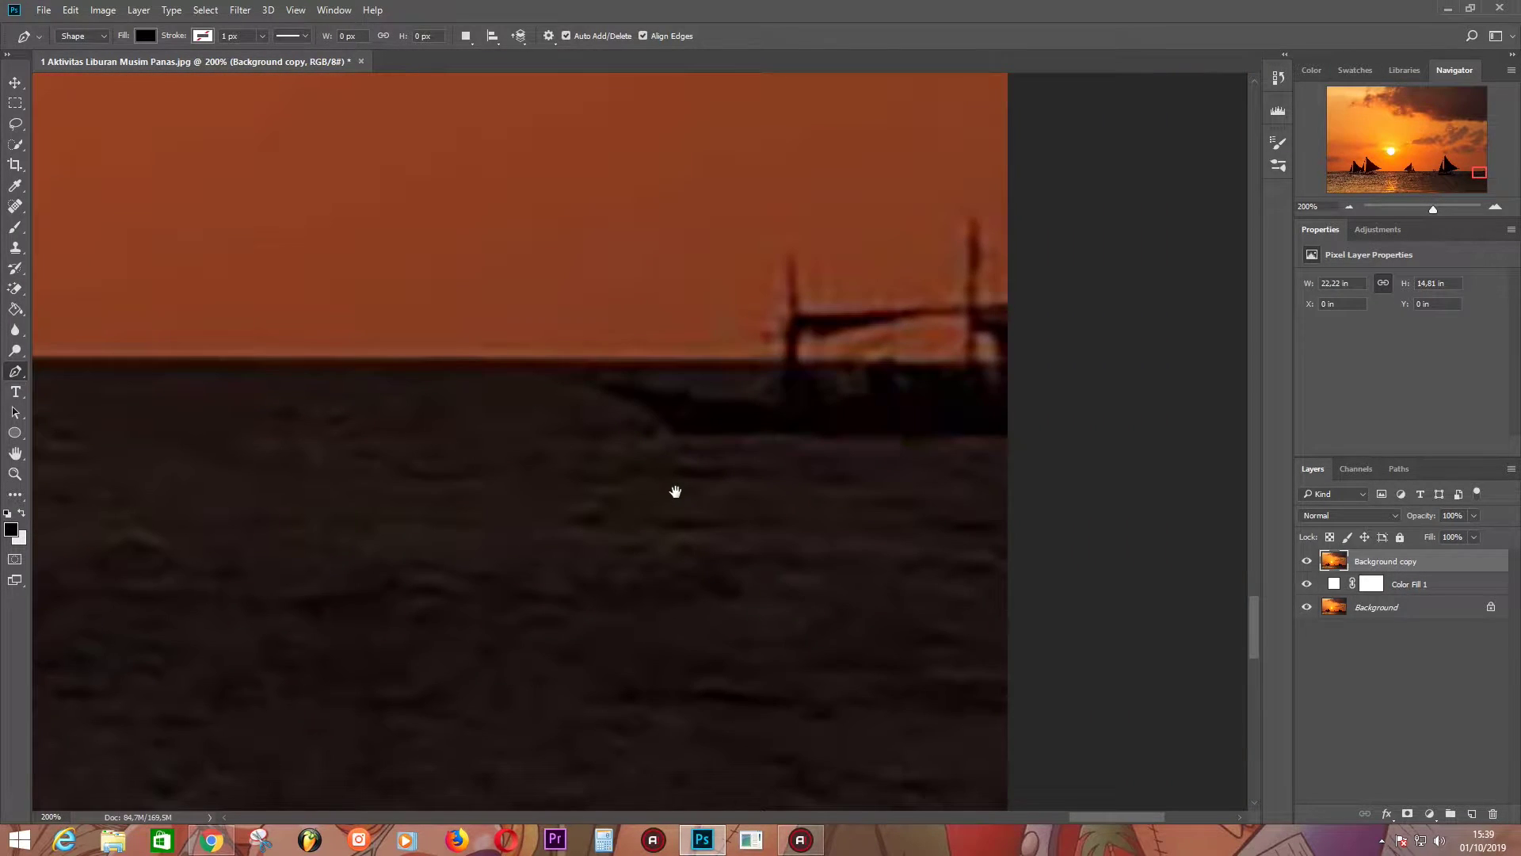
{"action": "left_click", "coordinate": [584, 388]}
{"action": "left_click", "coordinate": [673, 435]}
{"action": "left_click", "coordinate": [1012, 435]}
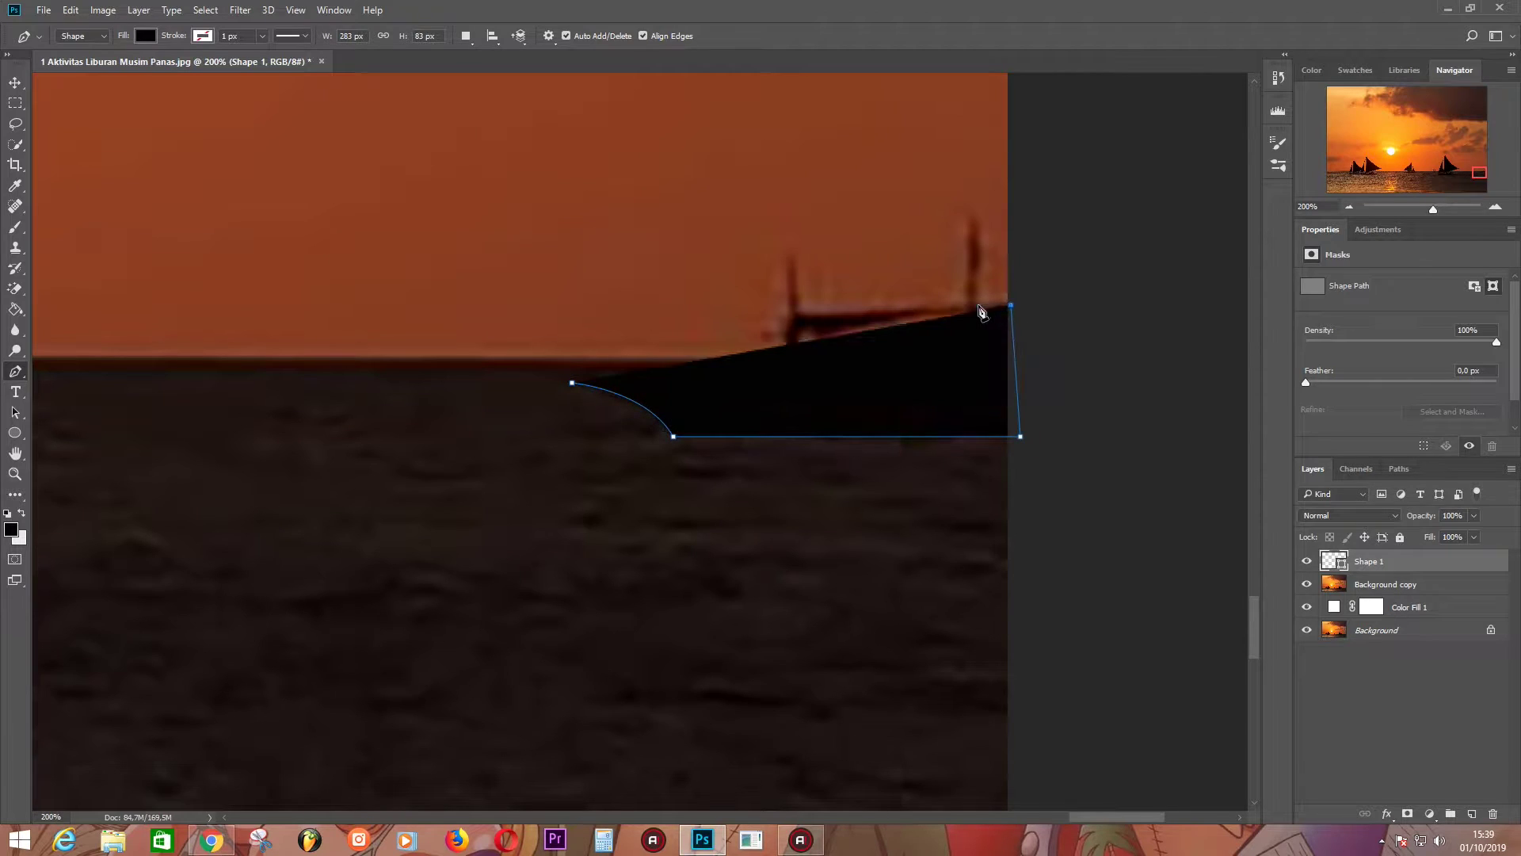
- Trace around the boat's masts and deck and close the outline at the first anchor
{"action": "left_click", "coordinate": [1010, 304]}
{"action": "left_click", "coordinate": [980, 304]}
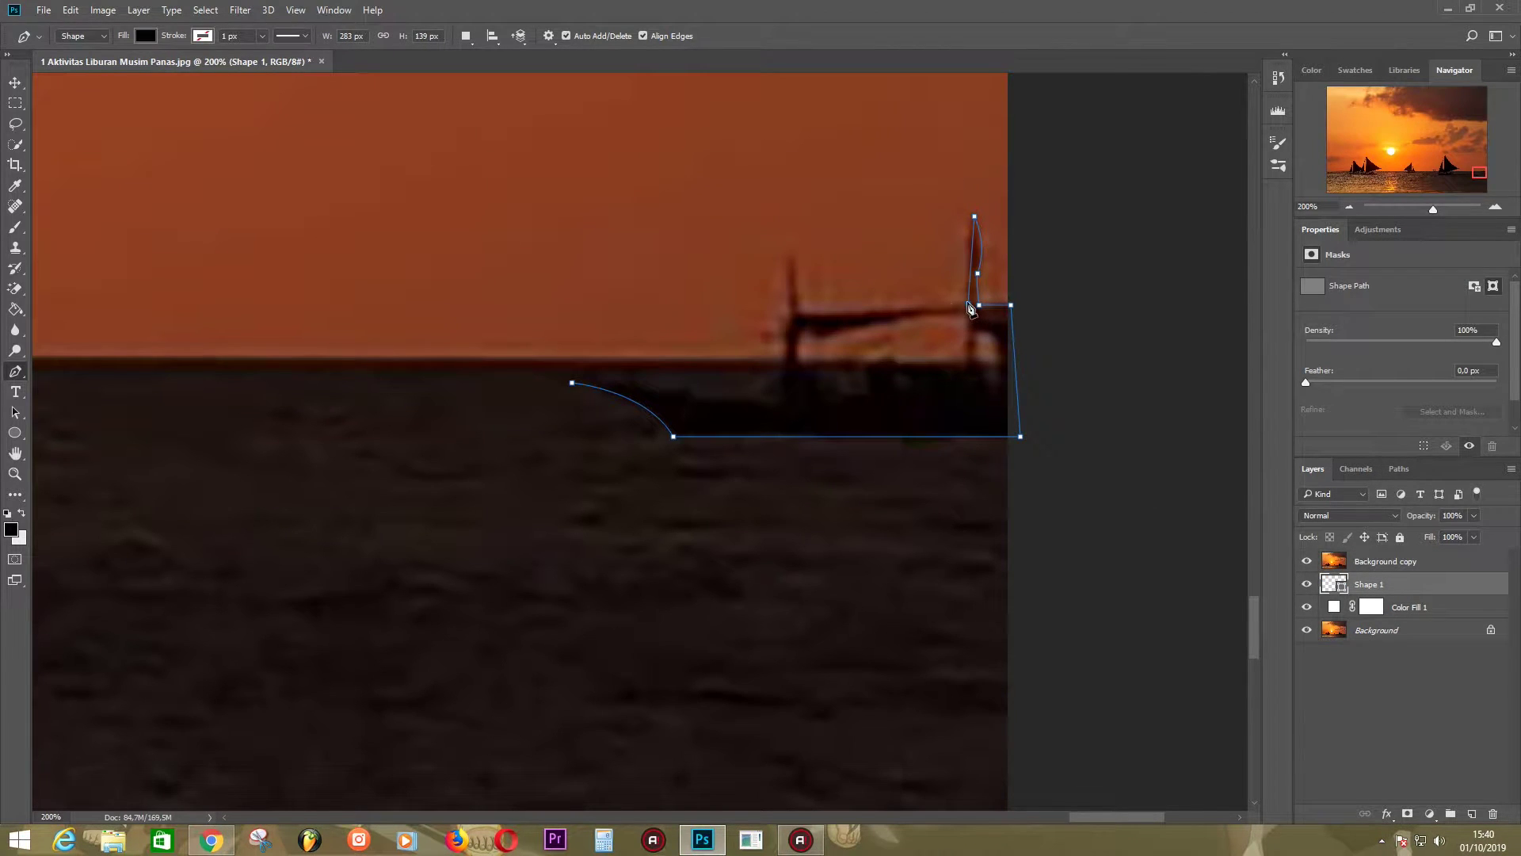
{"action": "left_click", "coordinate": [968, 304]}
{"action": "left_click", "coordinate": [801, 313]}
{"action": "left_click", "coordinate": [642, 387]}
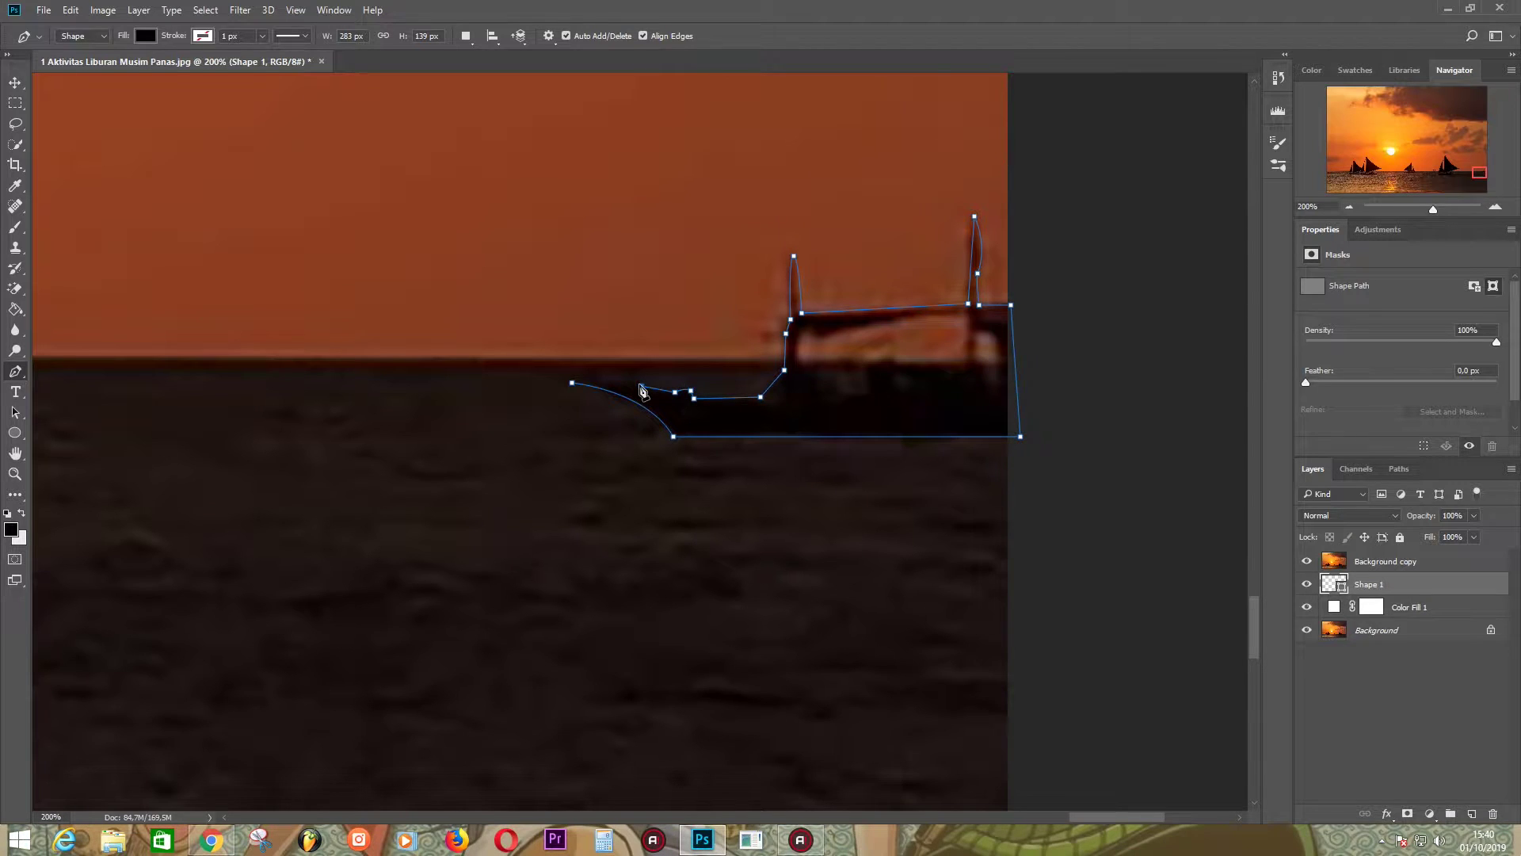
{"action": "left_click", "coordinate": [572, 384]}
{"action": "left_click", "coordinate": [468, 38]}
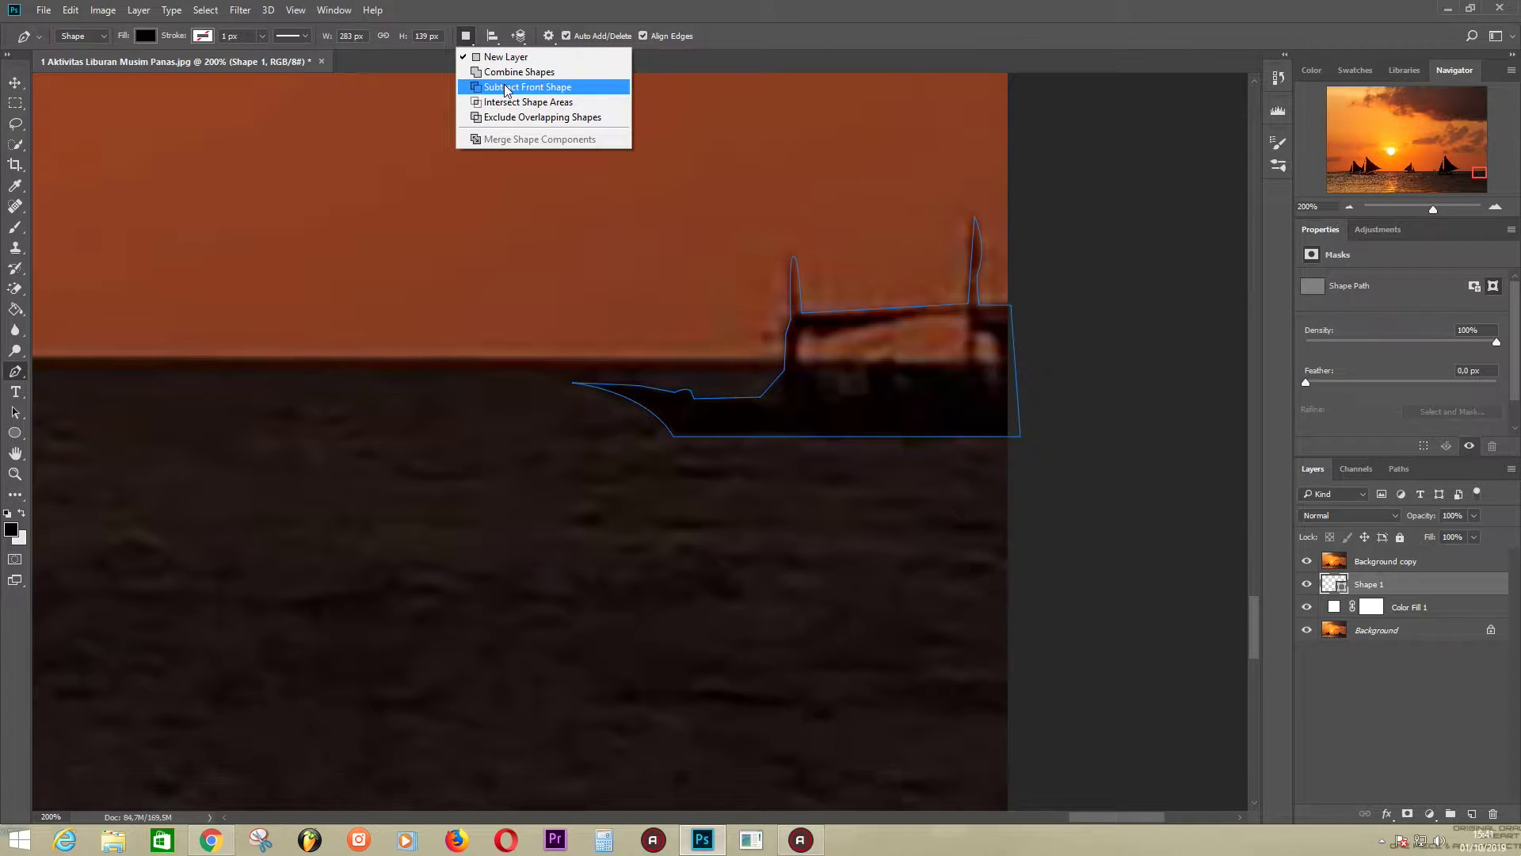
- Switch path operations to Subtract Front Shape and outline the first cabin gap
{"action": "left_click", "coordinate": [503, 87]}
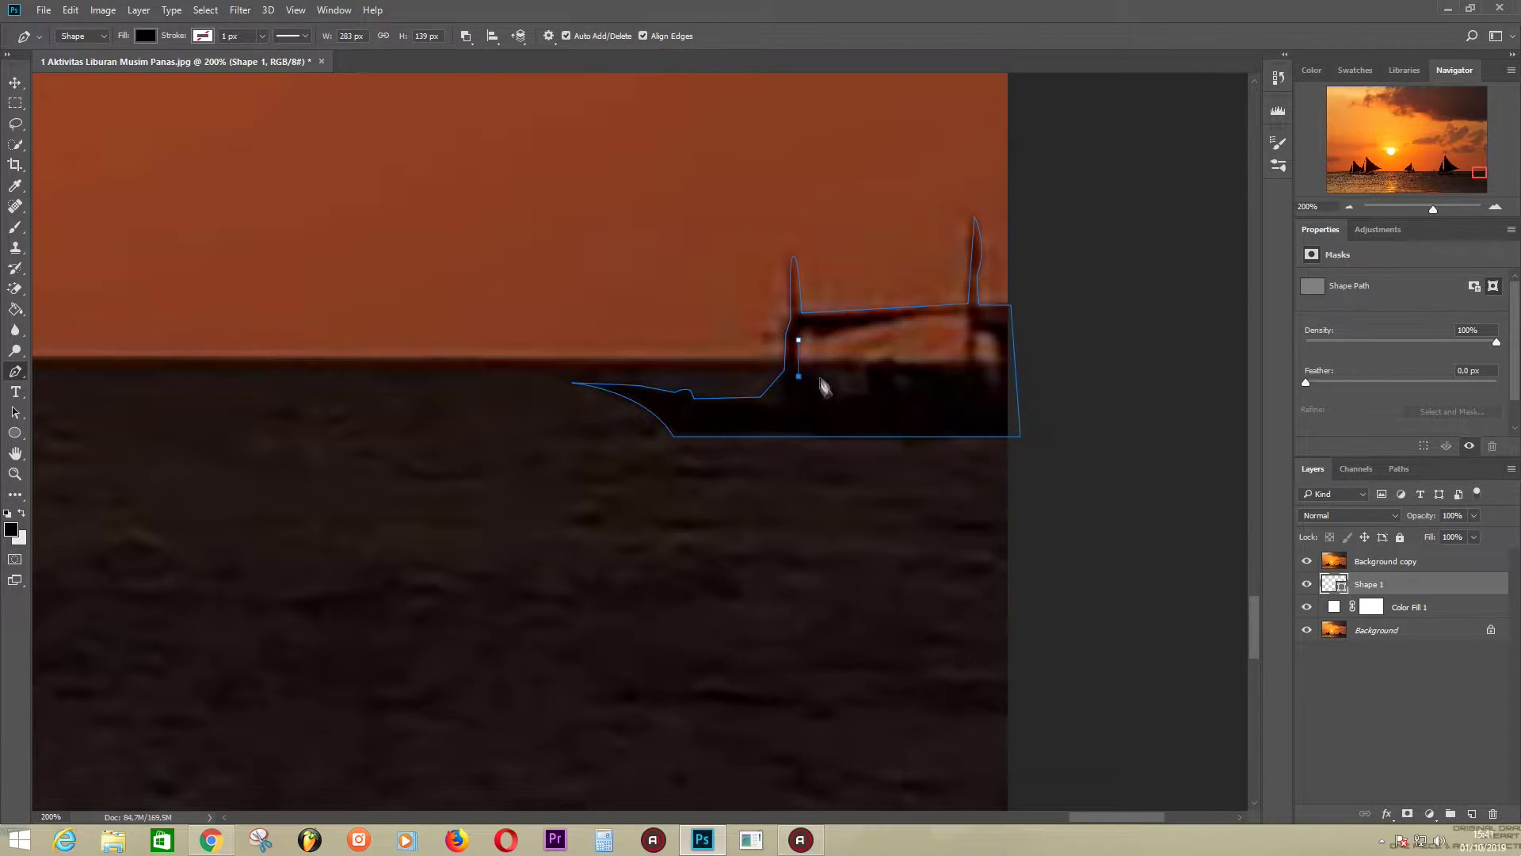
{"action": "left_click", "coordinate": [862, 398]}
{"action": "left_click", "coordinate": [871, 392]}
{"action": "left_click", "coordinate": [868, 371]}
{"action": "left_click", "coordinate": [889, 357]}
- Cut out the curved cabin gap and small window, starting the next gap outline
{"action": "left_click", "coordinate": [965, 308]}
{"action": "left_click_drag", "start_coordinate": [820, 333], "coordinate": [803, 328]}
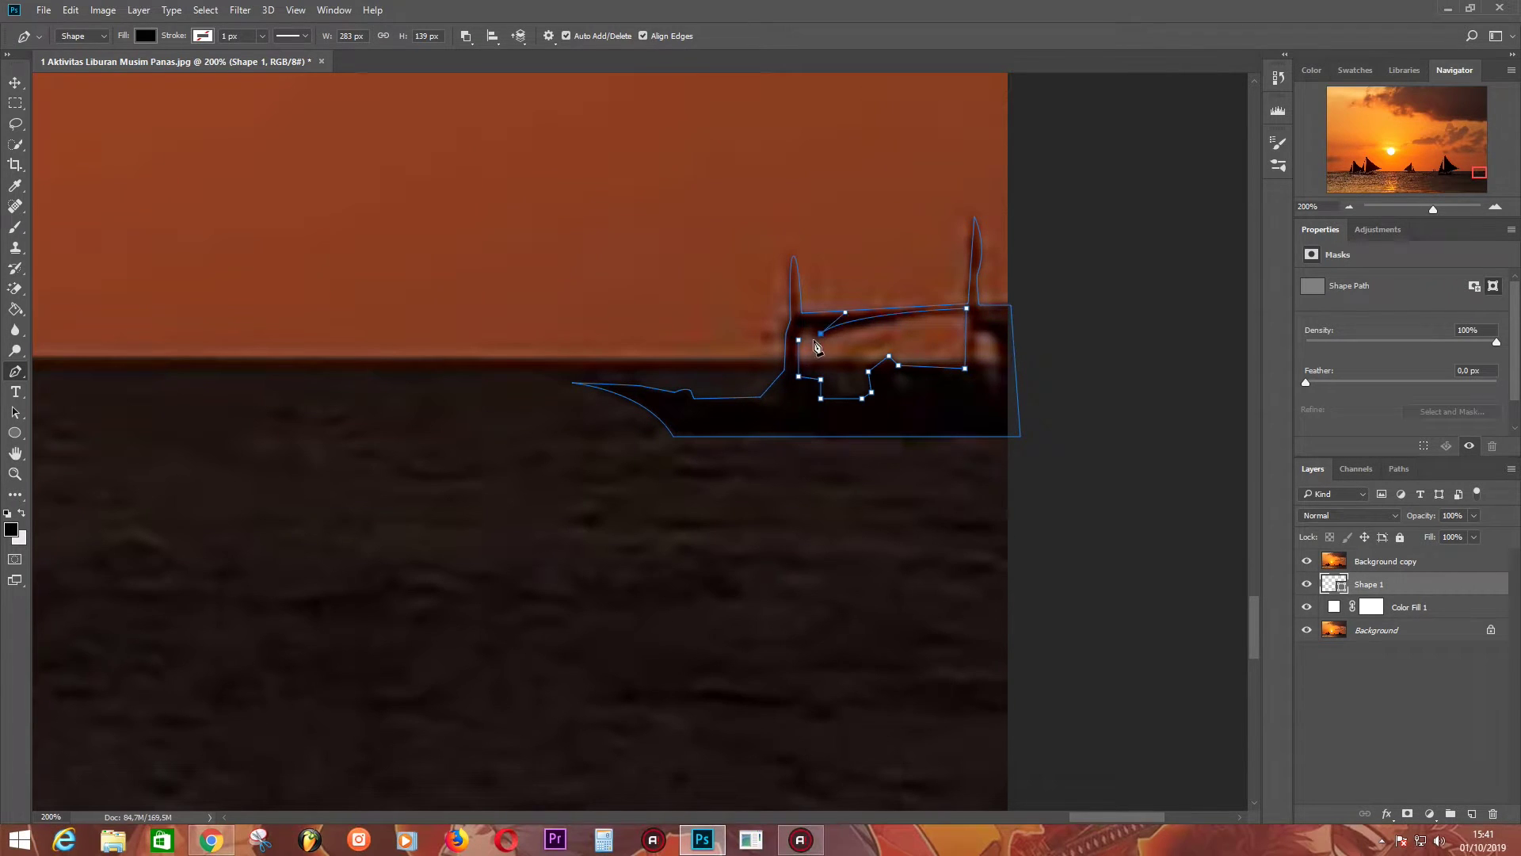
{"action": "left_click", "coordinate": [971, 375]}
{"action": "left_click", "coordinate": [979, 337]}
{"action": "left_click_drag", "start_coordinate": [883, 377], "coordinate": [885, 401]}
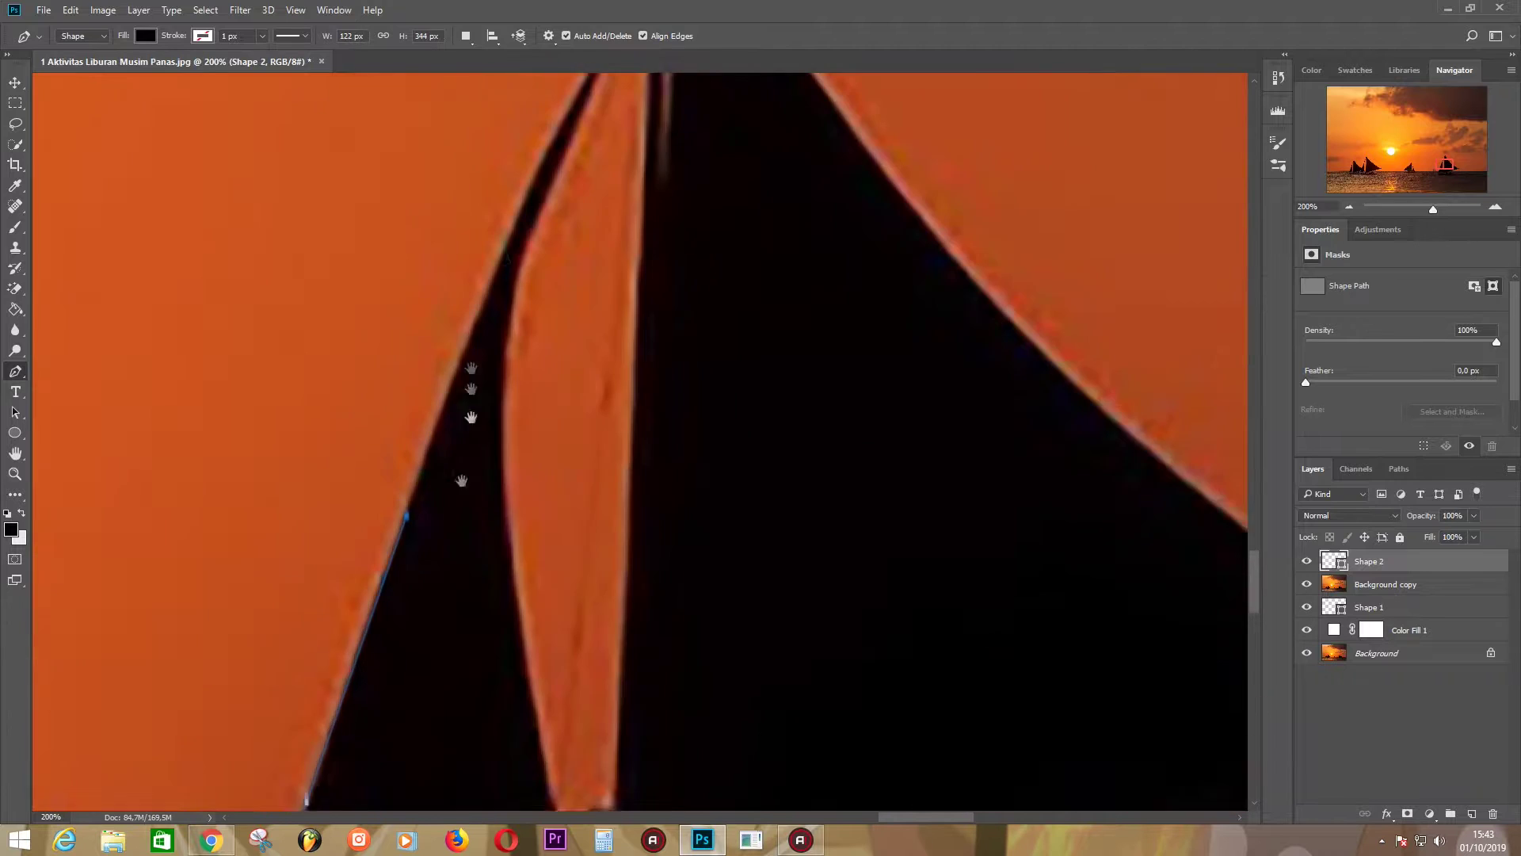
- Trace anchors around the sail tip and lower the shape's fill to see the photo
{"action": "left_click_drag", "start_coordinate": [548, 229], "coordinate": [576, 200]}
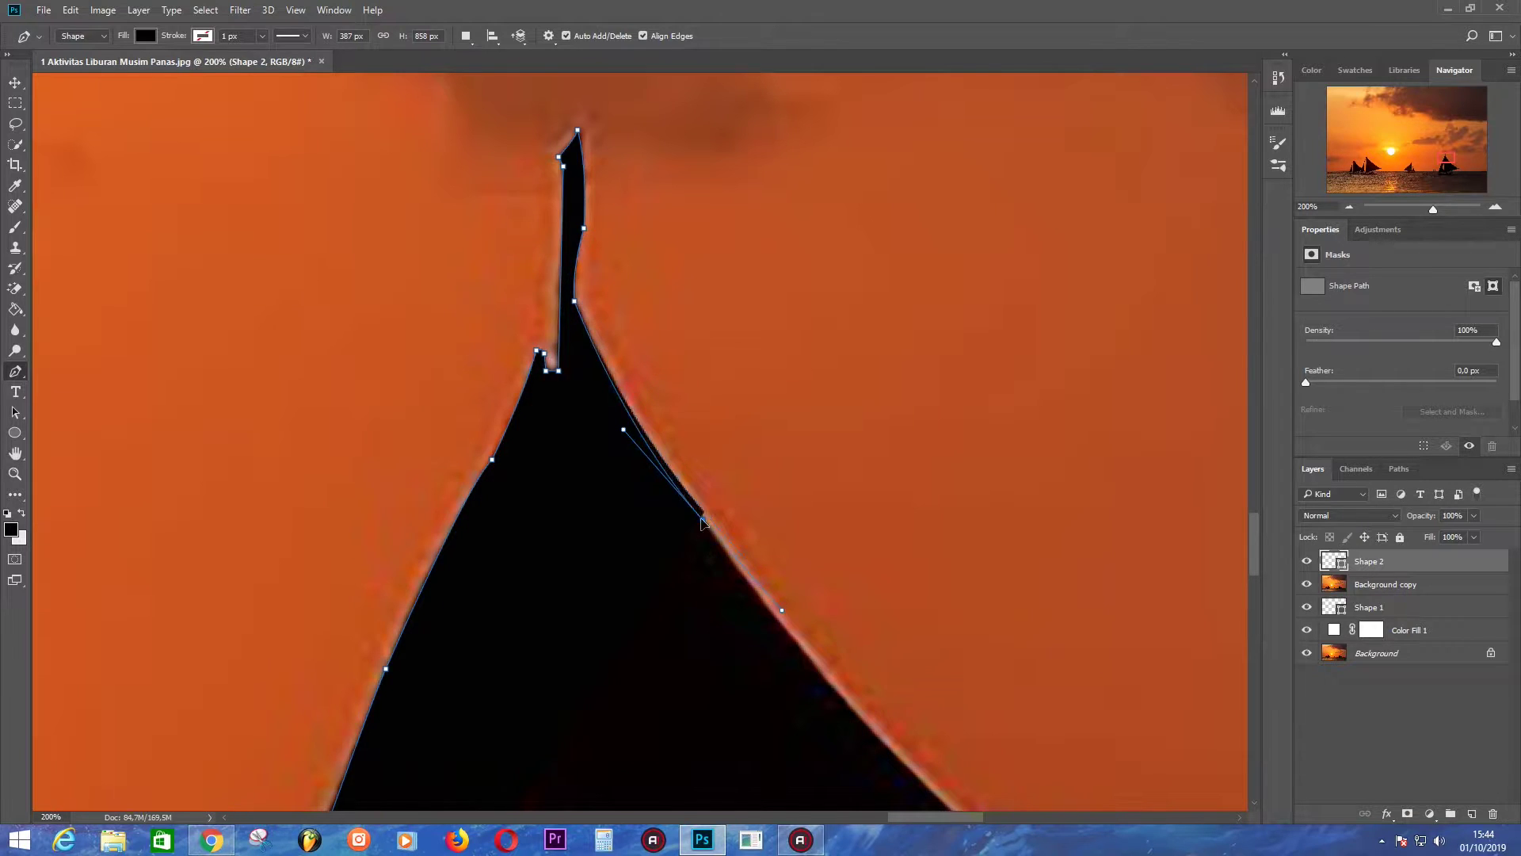
{"action": "left_click", "coordinate": [1010, 702]}
{"action": "left_click", "coordinate": [1051, 726]}
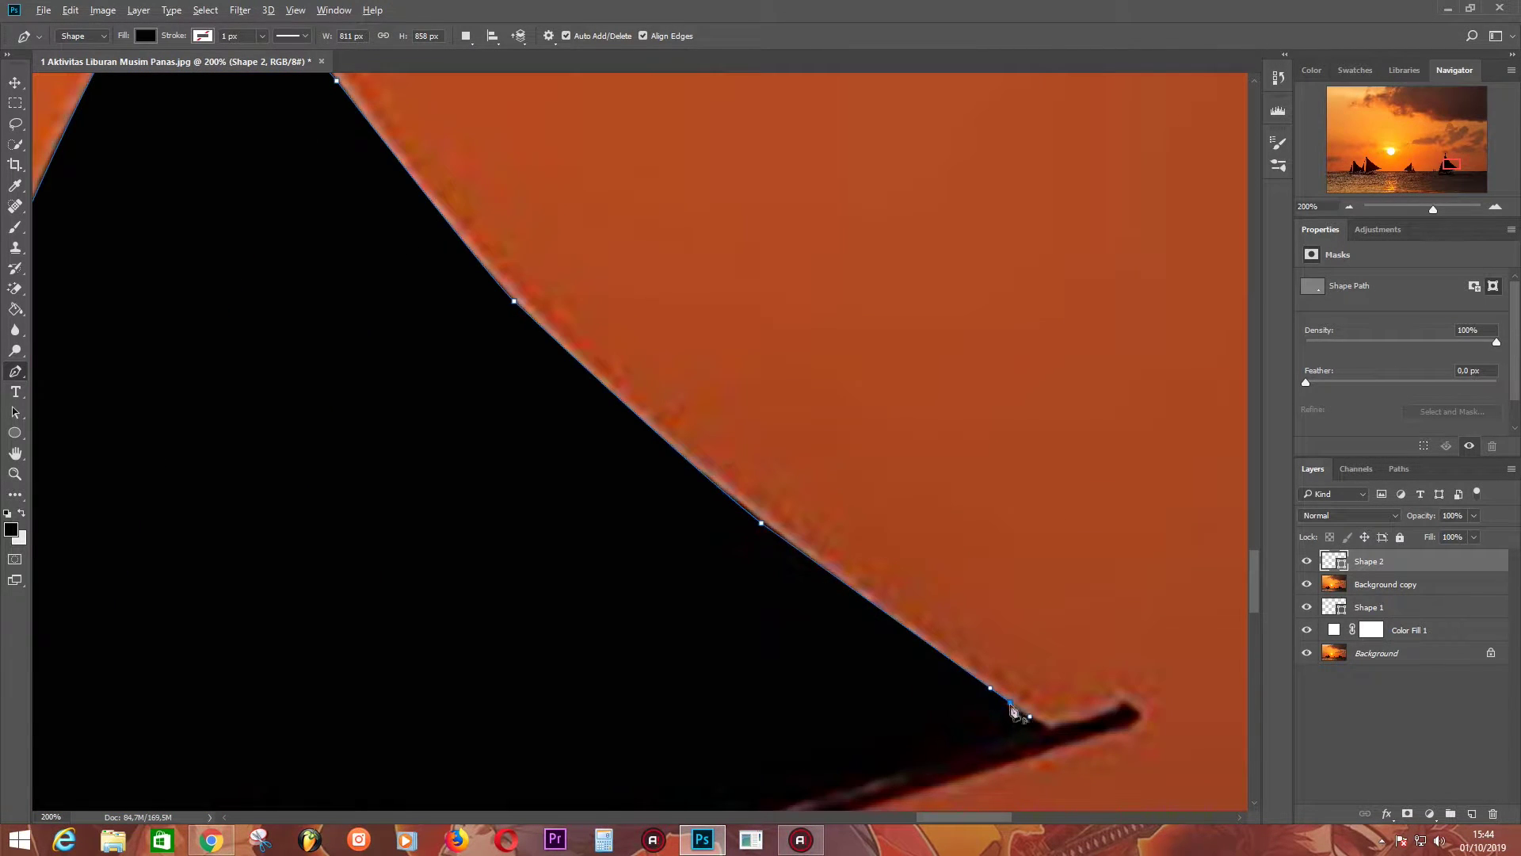
{"action": "left_click", "coordinate": [1124, 702]}
{"action": "left_click", "coordinate": [1051, 749]}
{"action": "left_click_drag", "start_coordinate": [1462, 557], "coordinate": [1444, 563]}
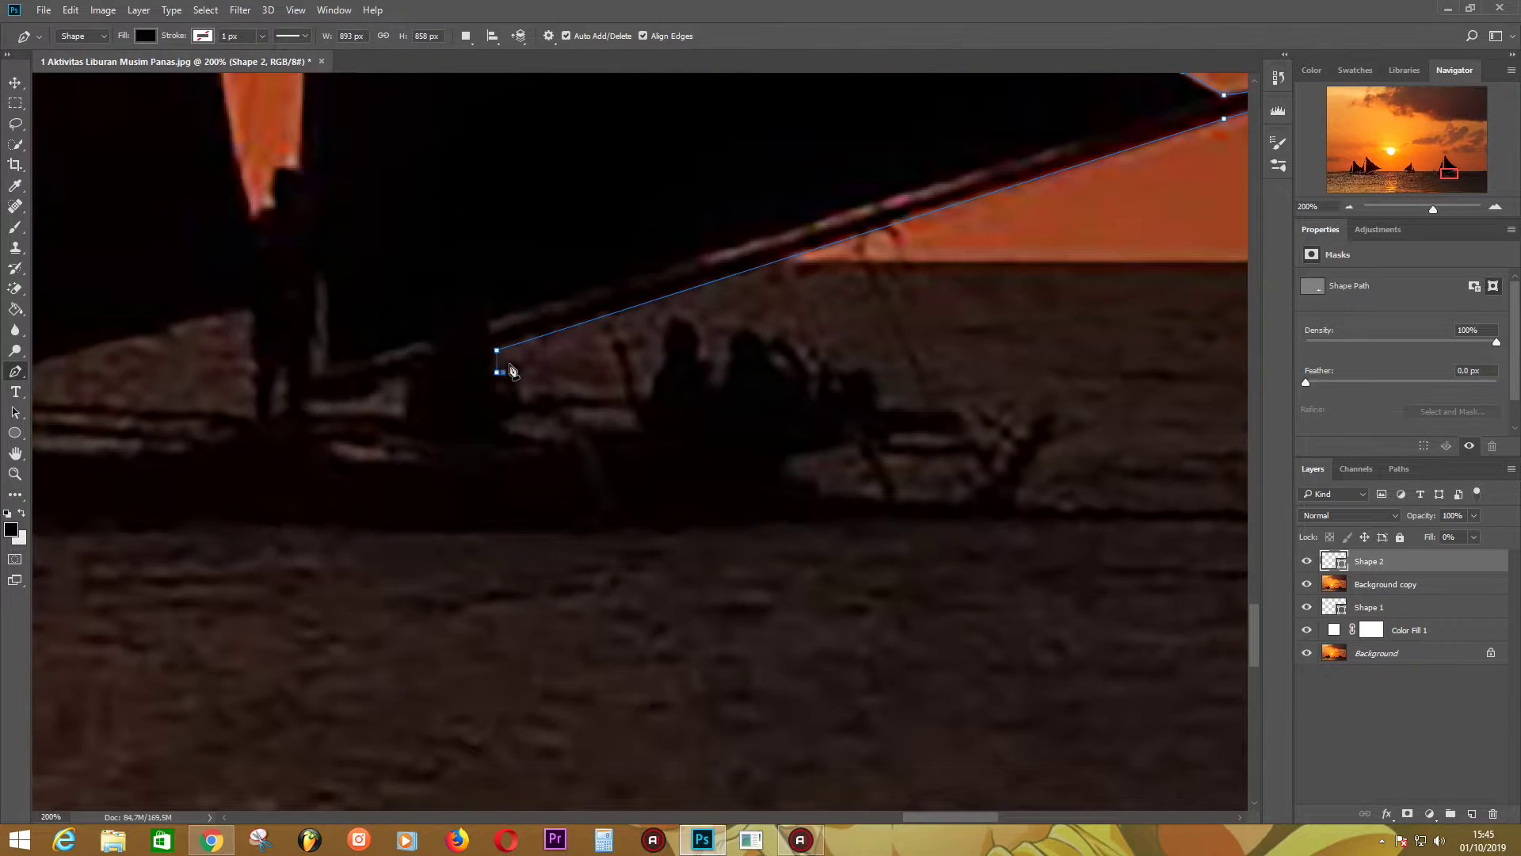
- Trace the boat's edge beneath the sail up toward the first passenger
{"action": "left_click", "coordinate": [534, 403]}
{"action": "left_click", "coordinate": [534, 395]}
{"action": "left_click", "coordinate": [554, 394]}
{"action": "left_click", "coordinate": [562, 402]}
{"action": "left_click", "coordinate": [570, 394]}
{"action": "left_click", "coordinate": [589, 399]}
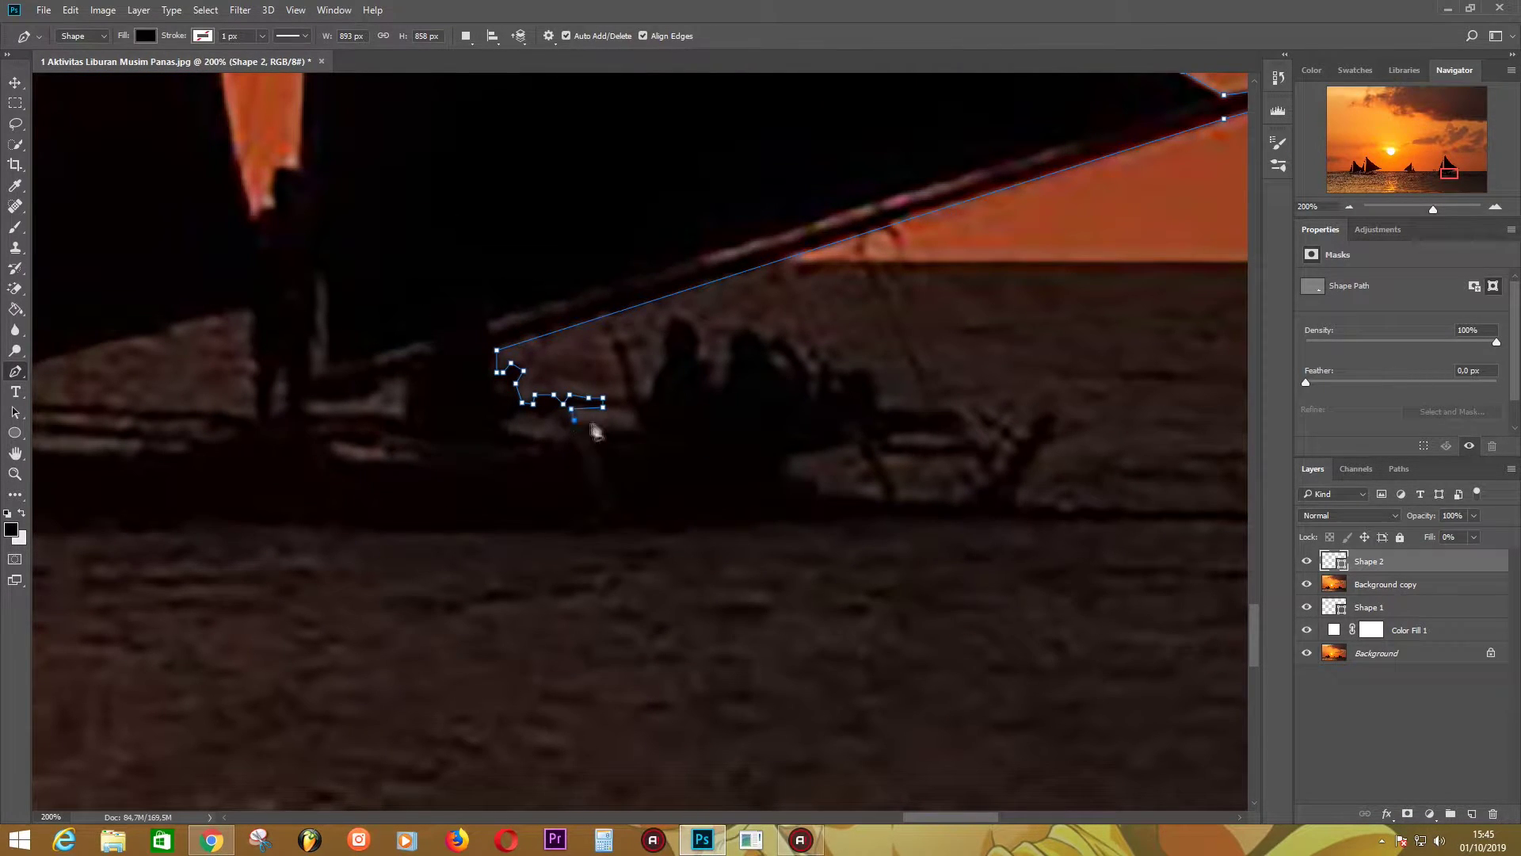
{"action": "left_click", "coordinate": [640, 433]}
{"action": "left_click", "coordinate": [611, 343]}
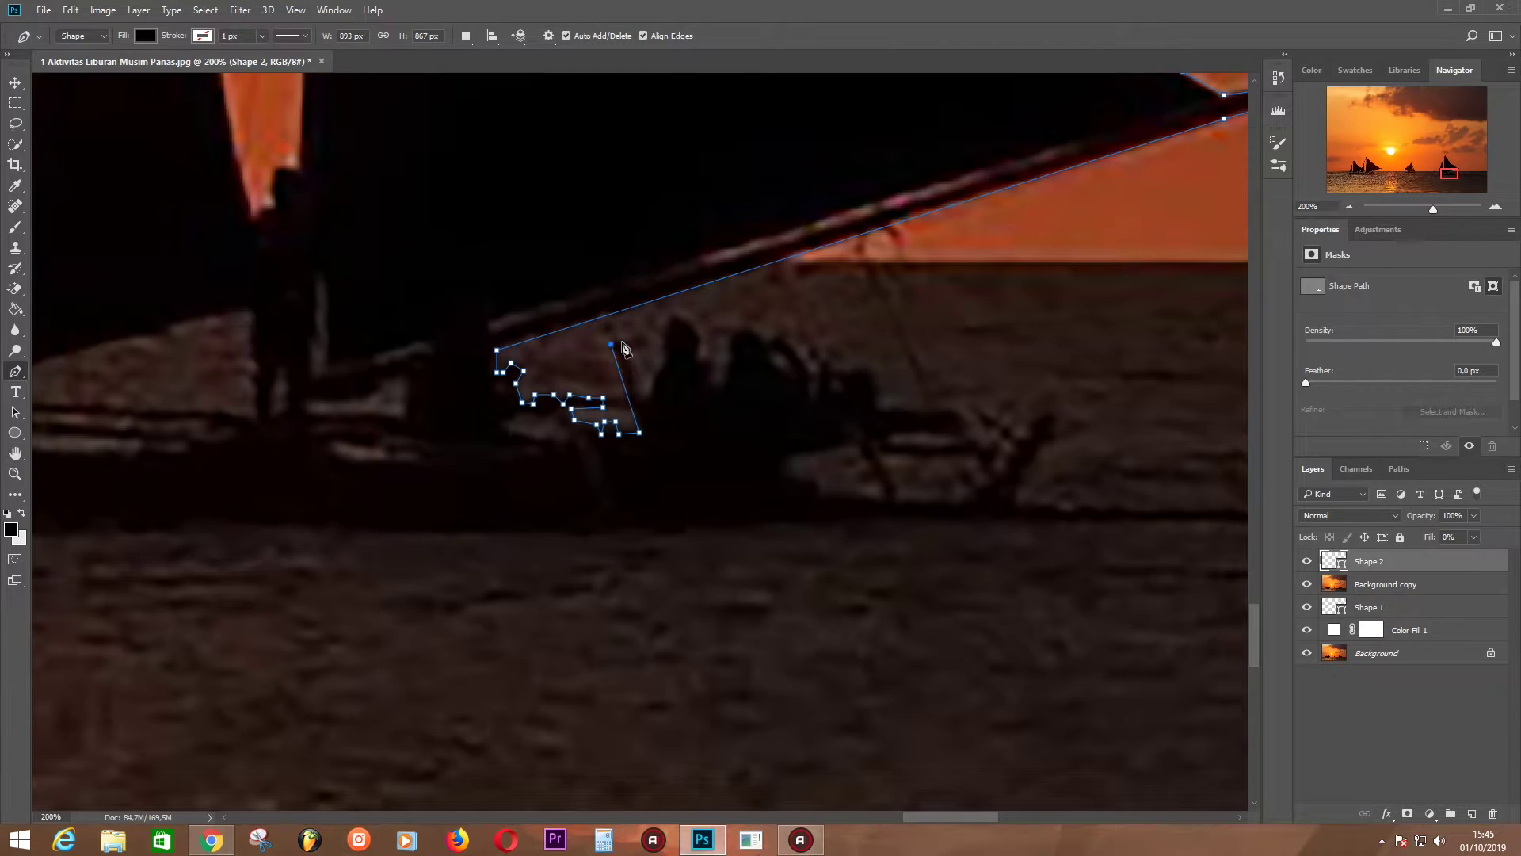
- Outline the hull edge around the passenger's head and down past the passengers
{"action": "left_click", "coordinate": [655, 377]}
{"action": "left_click", "coordinate": [667, 360]}
{"action": "left_click", "coordinate": [655, 338]}
{"action": "left_click_drag", "start_coordinate": [667, 324], "coordinate": [681, 309]}
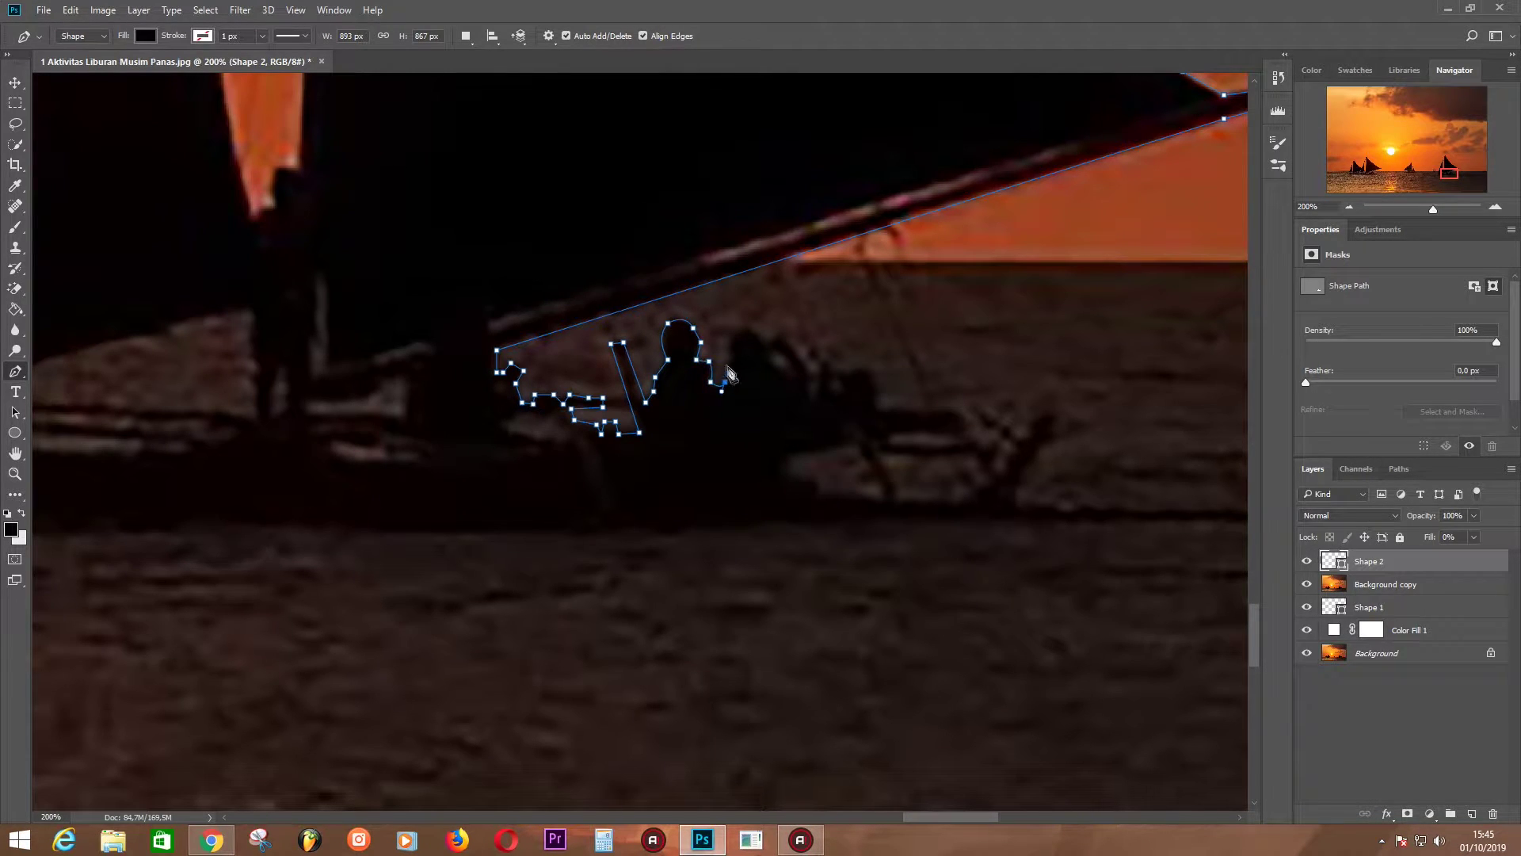
{"action": "left_click", "coordinate": [814, 374]}
{"action": "left_click", "coordinate": [817, 390]}
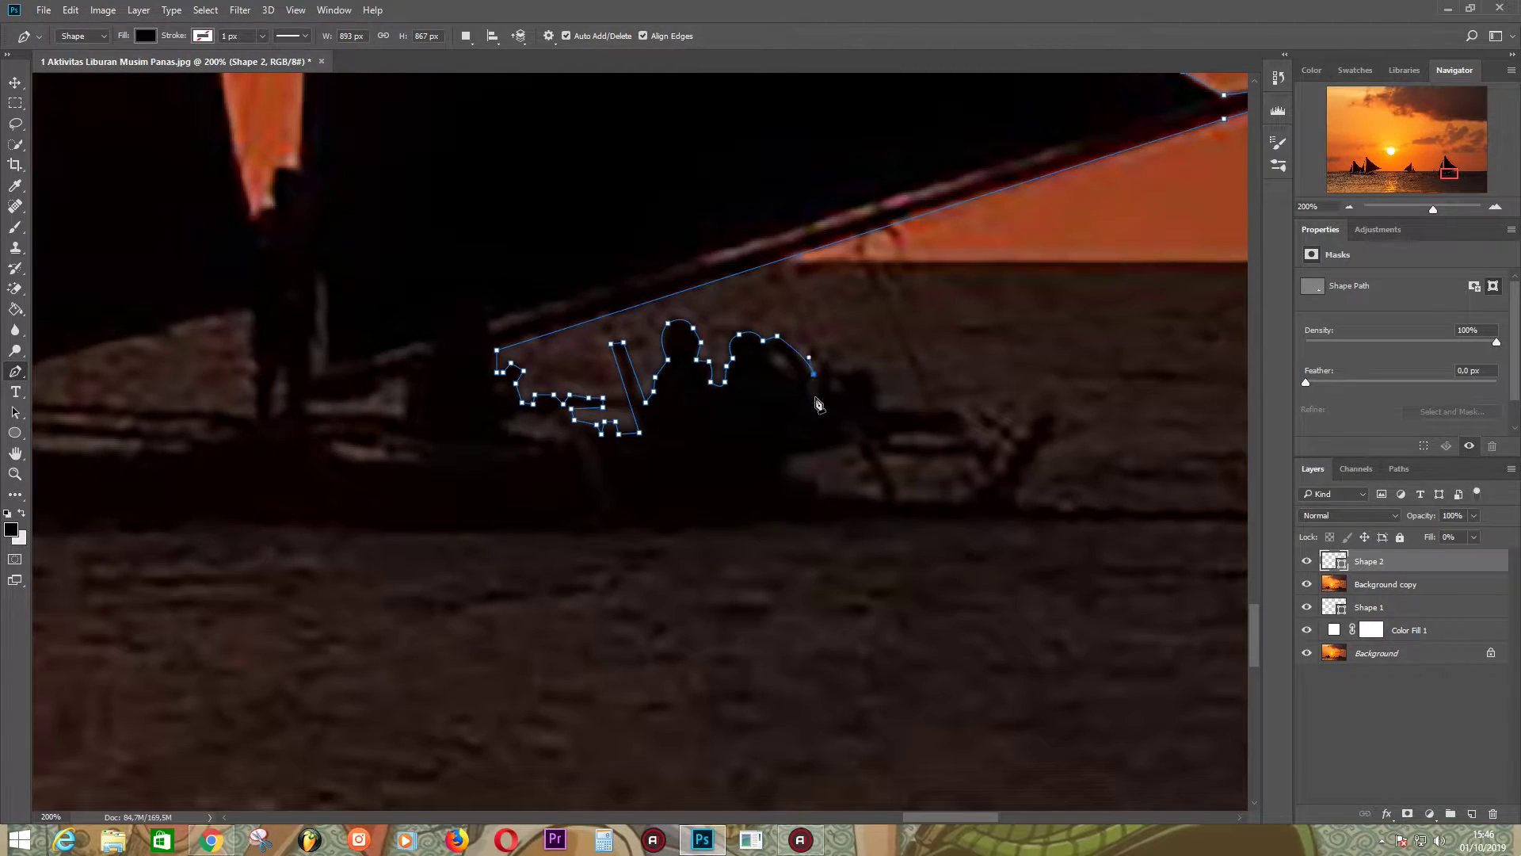
- Trace the remaining passengers and deck to the right
{"action": "left_click", "coordinate": [861, 367]}
{"action": "left_click", "coordinate": [880, 390]}
{"action": "left_click", "coordinate": [957, 414]}
{"action": "left_click", "coordinate": [922, 433]}
{"action": "left_click", "coordinate": [901, 445]}
- Continue the outline right and down along the hull
{"action": "left_click", "coordinate": [985, 453]}
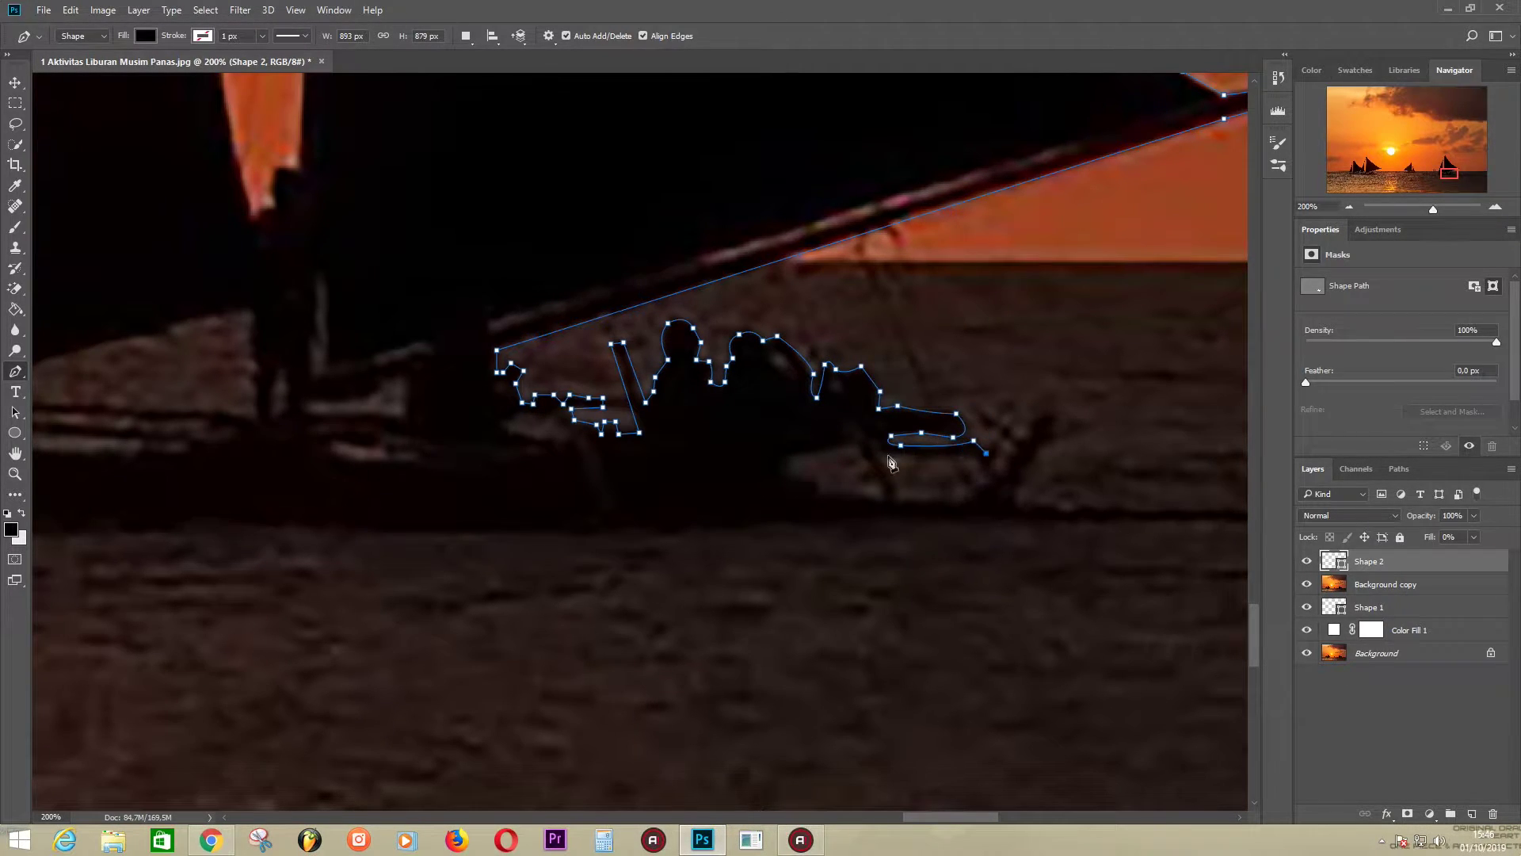
{"action": "left_click", "coordinate": [880, 453]}
{"action": "left_click", "coordinate": [895, 499]}
{"action": "left_click", "coordinate": [956, 505]}
{"action": "left_click", "coordinate": [1030, 422]}
{"action": "left_click", "coordinate": [1015, 499]}
{"action": "mouse_move", "coordinate": [1078, 493]}
{"action": "left_mouse_down"}
{"action": "mouse_move", "coordinate": [736, 426]}
{"action": "mouse_move", "coordinate": [1064, 435]}
{"action": "left_mouse_up"}
- Add anchors, including a smooth point, along the hull bottom
{"action": "left_click", "coordinate": [1121, 435]}
{"action": "left_click", "coordinate": [733, 422]}
{"action": "left_click_drag", "start_coordinate": [460, 442], "coordinate": [928, 441]}
{"action": "left_click", "coordinate": [817, 437]}
{"action": "left_click_drag", "start_coordinate": [643, 422], "coordinate": [622, 422]}
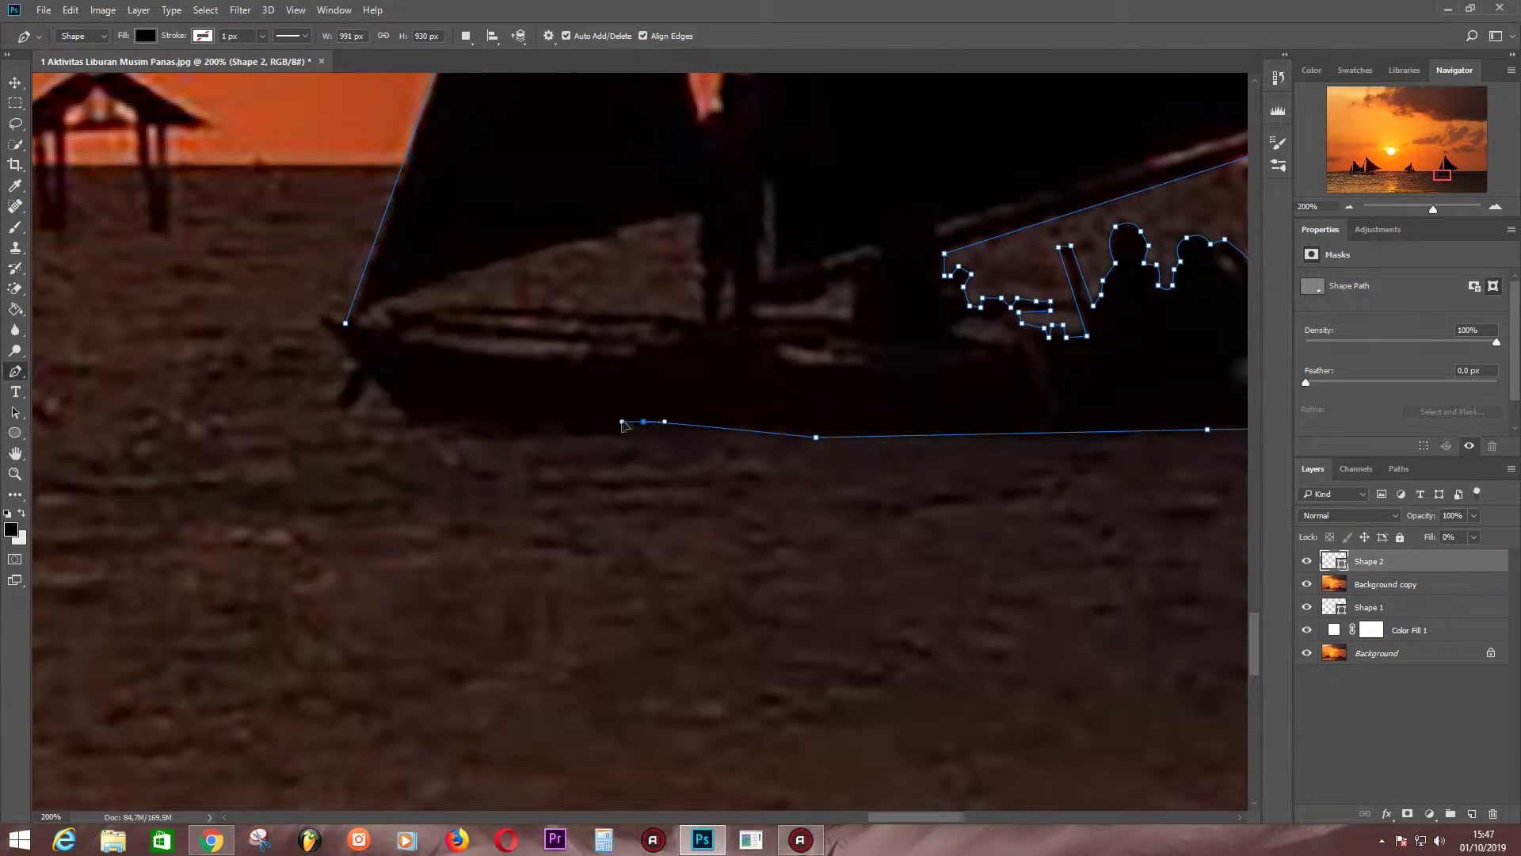
{"action": "left_click", "coordinate": [625, 436]}
{"action": "left_click", "coordinate": [569, 437]}
- Close the sailboat outline at the bow and move Background copy above Shape 2
{"action": "left_click", "coordinate": [516, 437]}
{"action": "left_click", "coordinate": [487, 422]}
{"action": "left_click", "coordinate": [415, 429]}
{"action": "left_click", "coordinate": [369, 378]}
{"action": "left_click", "coordinate": [360, 366]}
{"action": "left_click", "coordinate": [320, 319]}
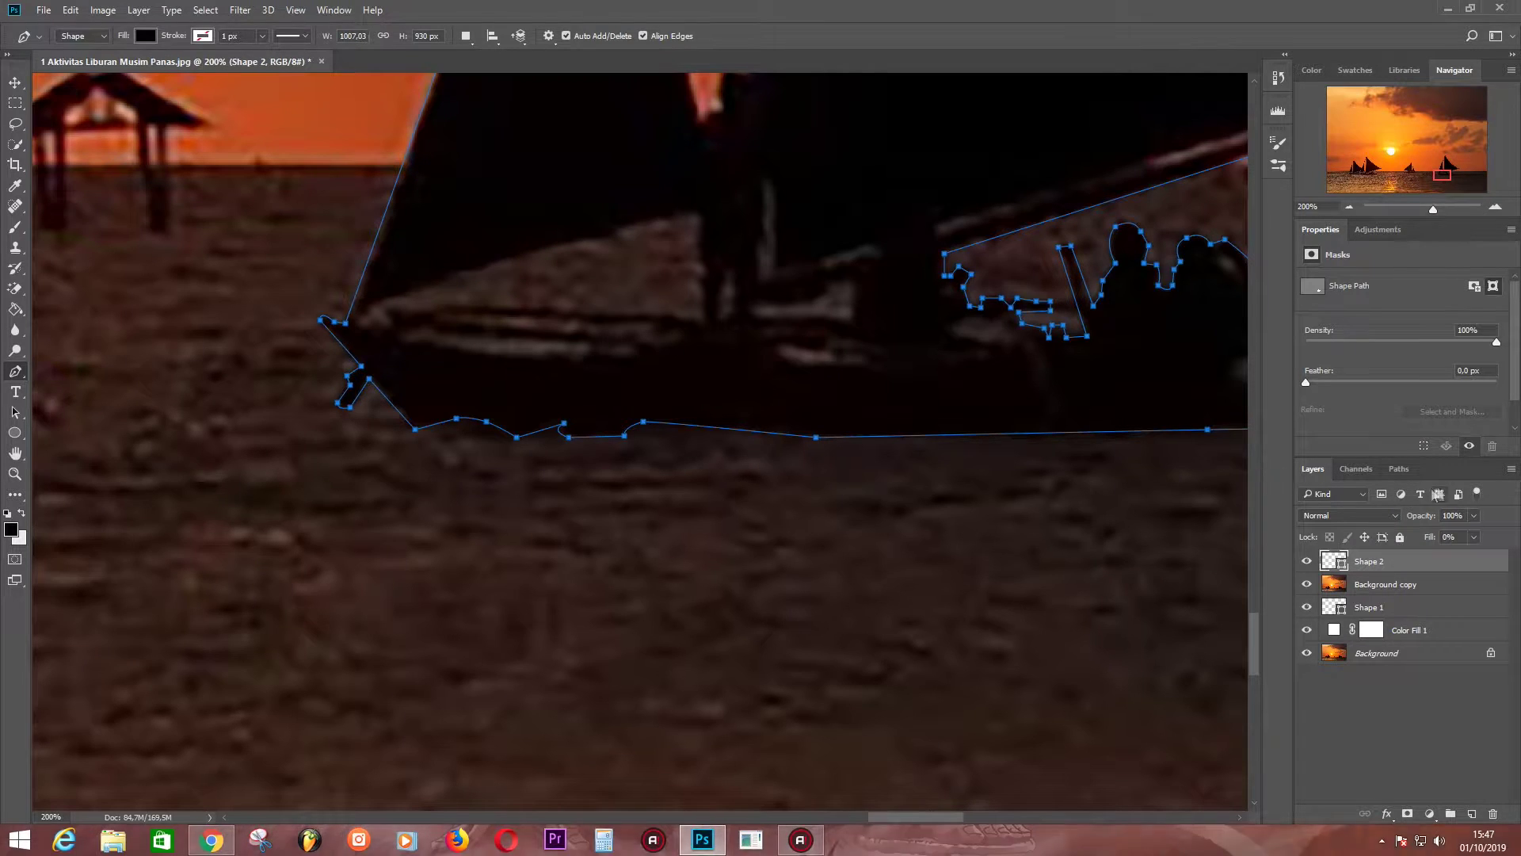
{"action": "left_click_drag", "start_coordinate": [1379, 584], "coordinate": [1379, 563]}
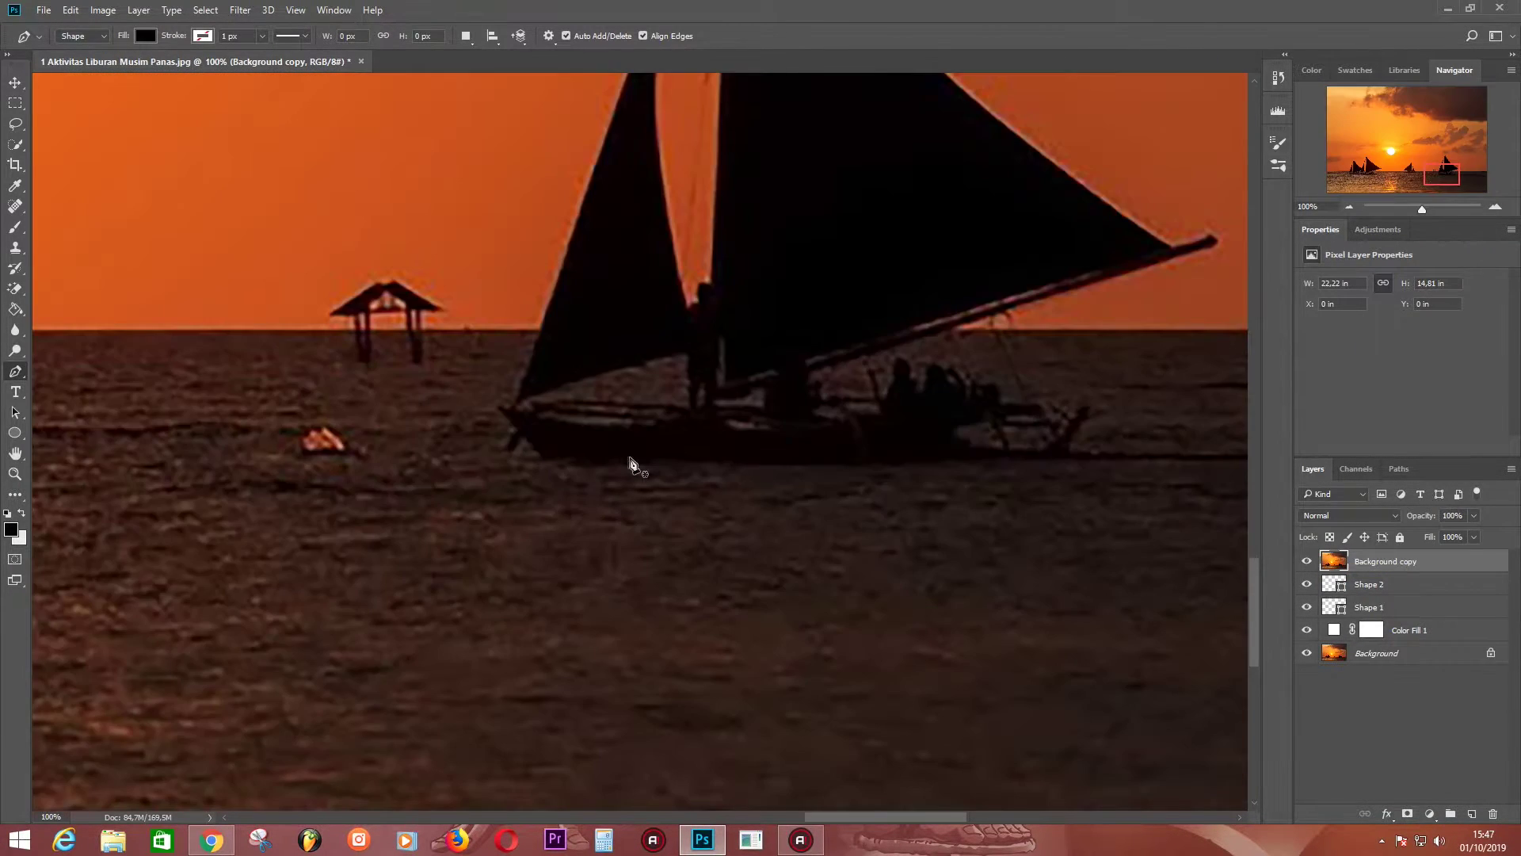
- Start a path along the sail, then undo the unwanted new shape layer
{"action": "left_click", "coordinate": [466, 36]}
{"action": "left_click", "coordinate": [511, 87]}
{"action": "left_click", "coordinate": [290, 364]}
{"action": "left_click_drag", "start_coordinate": [386, 313], "coordinate": [484, 283]}
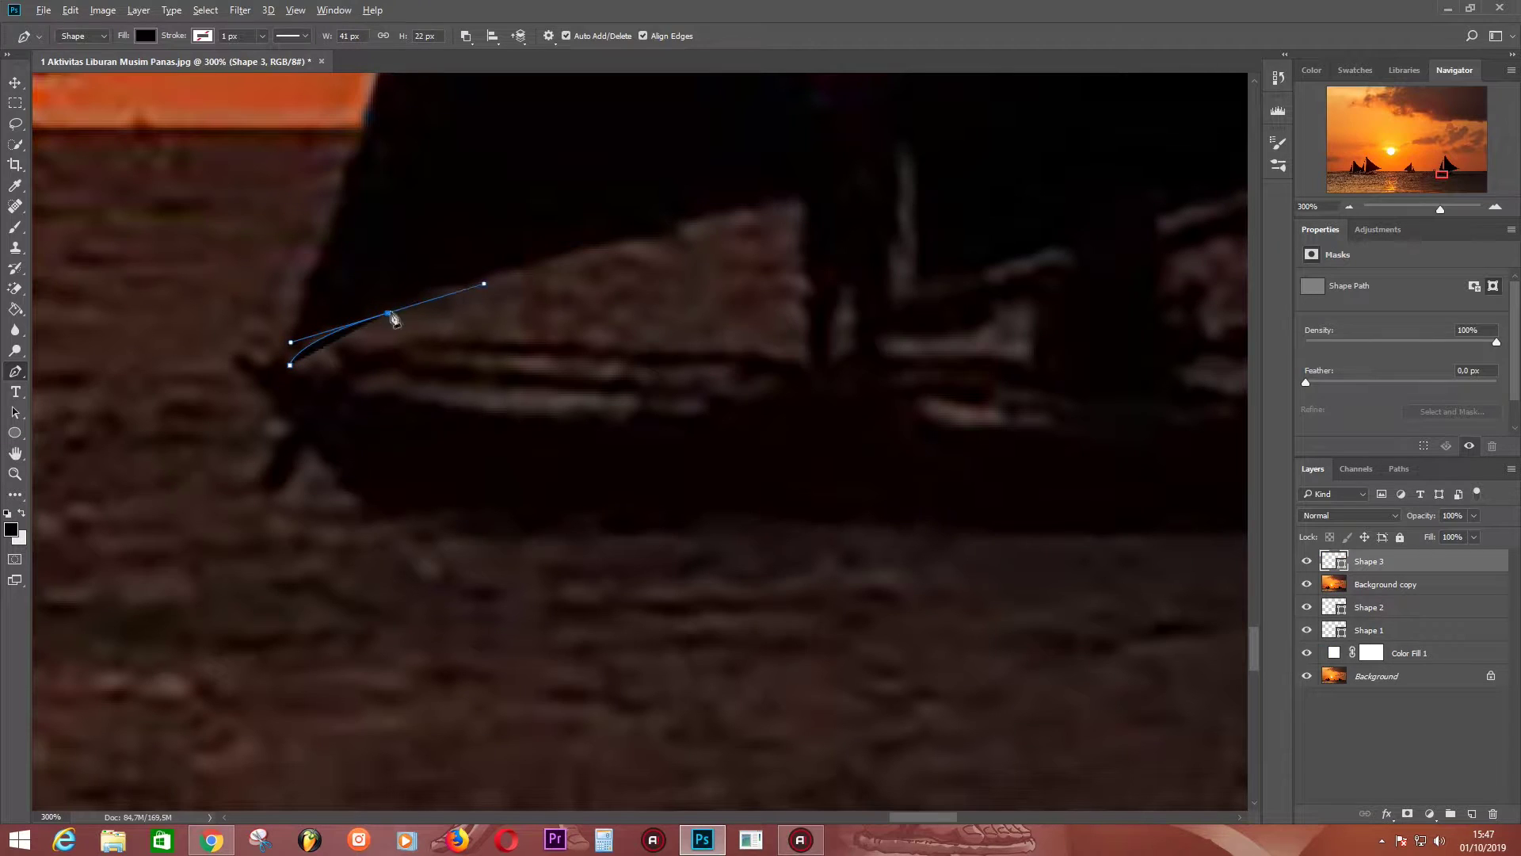
{"action": "key", "text": "ctrl+alt+z"}
{"action": "key", "text": "ctrl+alt+z"}
- Set the path to subtract from Shape 2 and cut out the gap under the sail's lower edge
{"action": "left_click", "coordinate": [466, 35]}
{"action": "left_click", "coordinate": [515, 74]}
{"action": "left_click", "coordinate": [290, 361]}
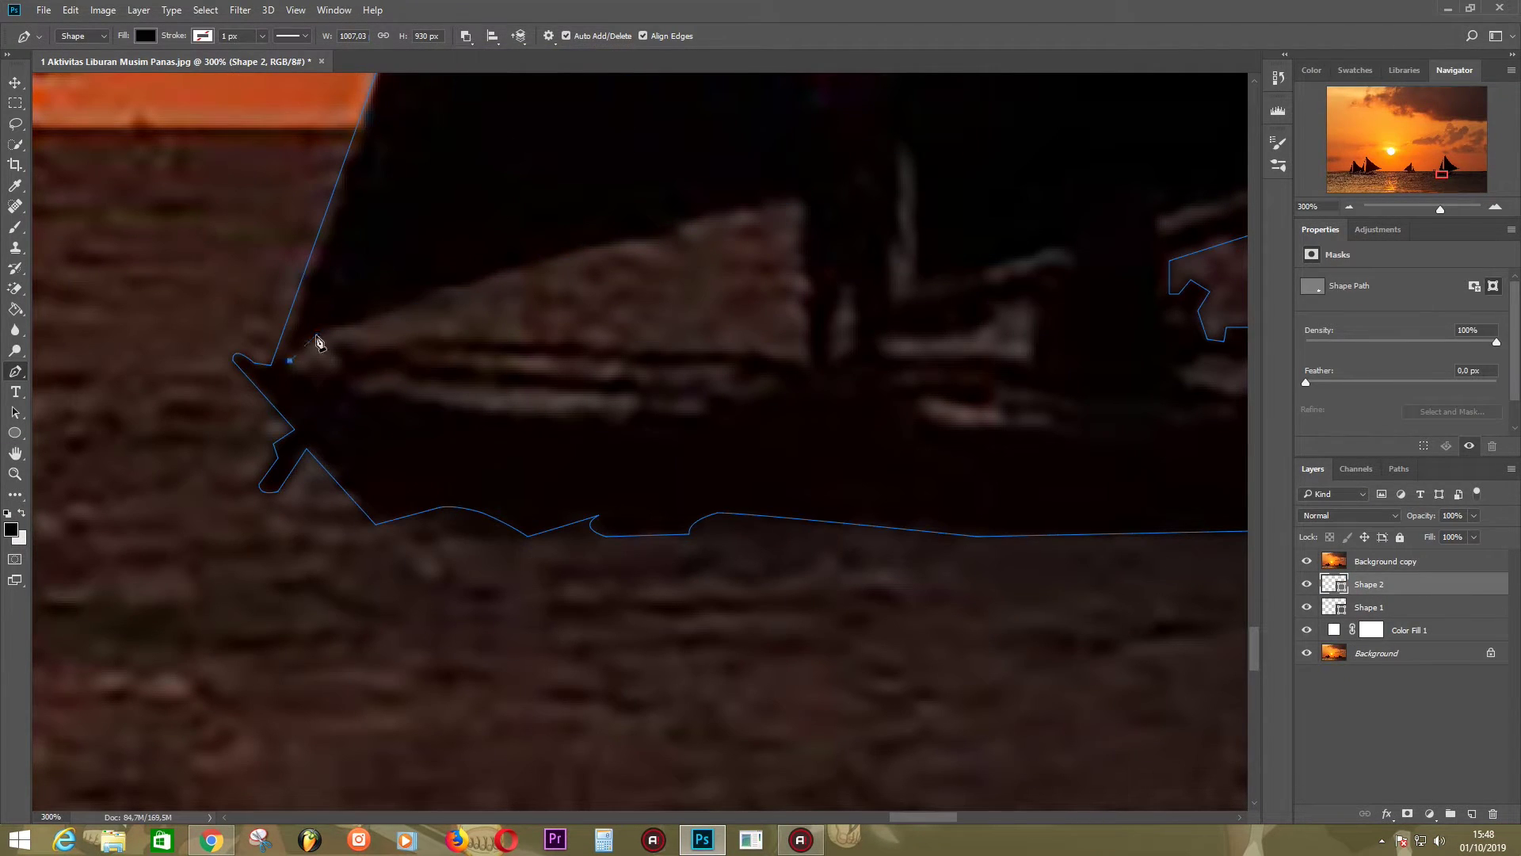
{"action": "left_click", "coordinate": [613, 241]}
{"action": "left_click_drag", "start_coordinate": [803, 201], "coordinate": [840, 206]}
{"action": "left_click", "coordinate": [801, 272]}
{"action": "left_click", "coordinate": [810, 285]}
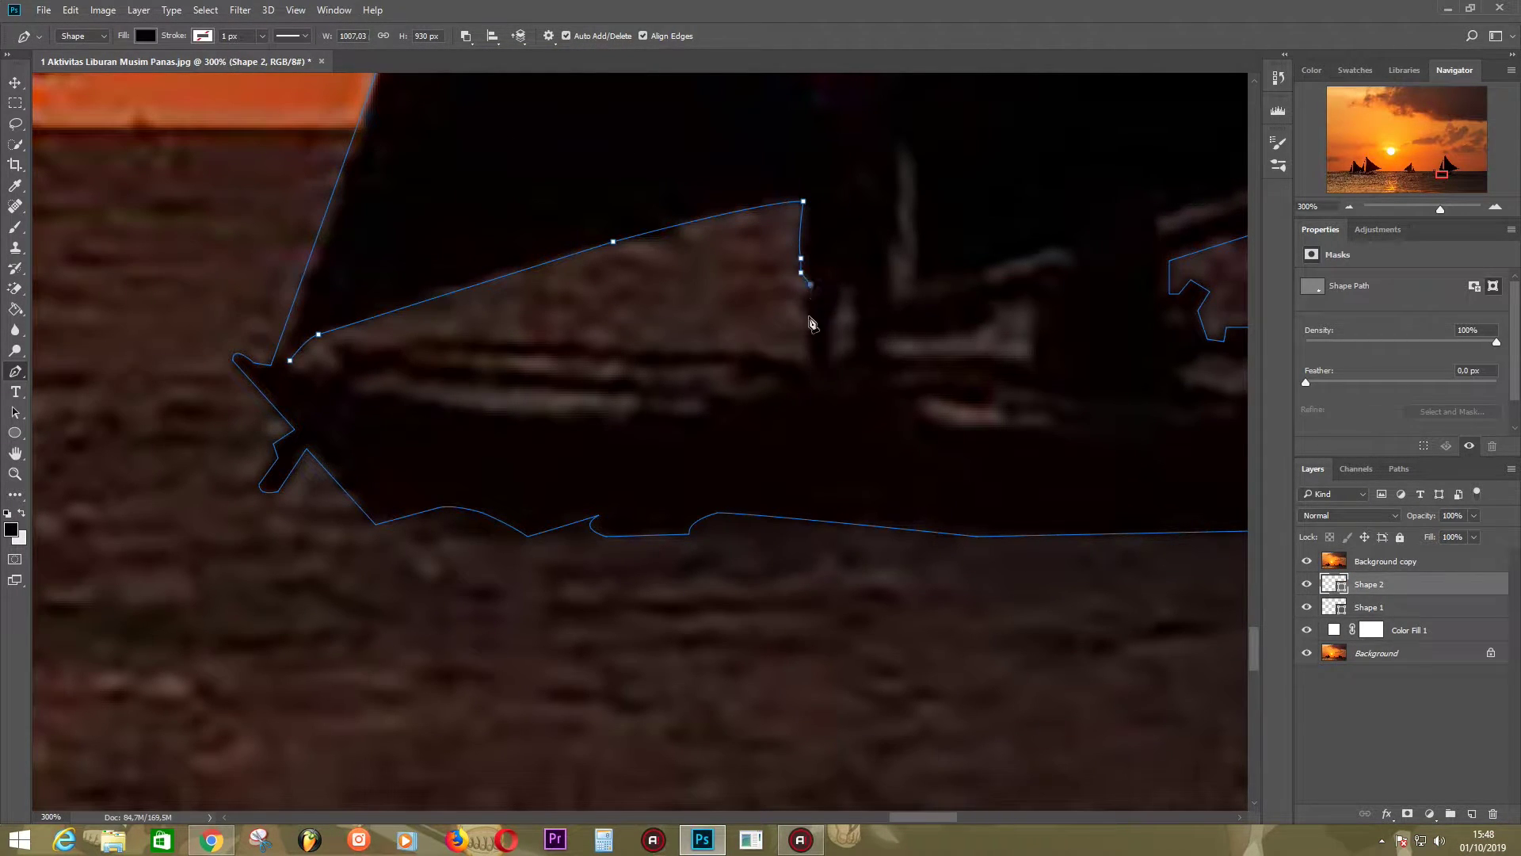
{"action": "left_click", "coordinate": [792, 358]}
{"action": "left_click", "coordinate": [647, 349]}
{"action": "left_click", "coordinate": [426, 336]}
{"action": "left_click", "coordinate": [362, 356]}
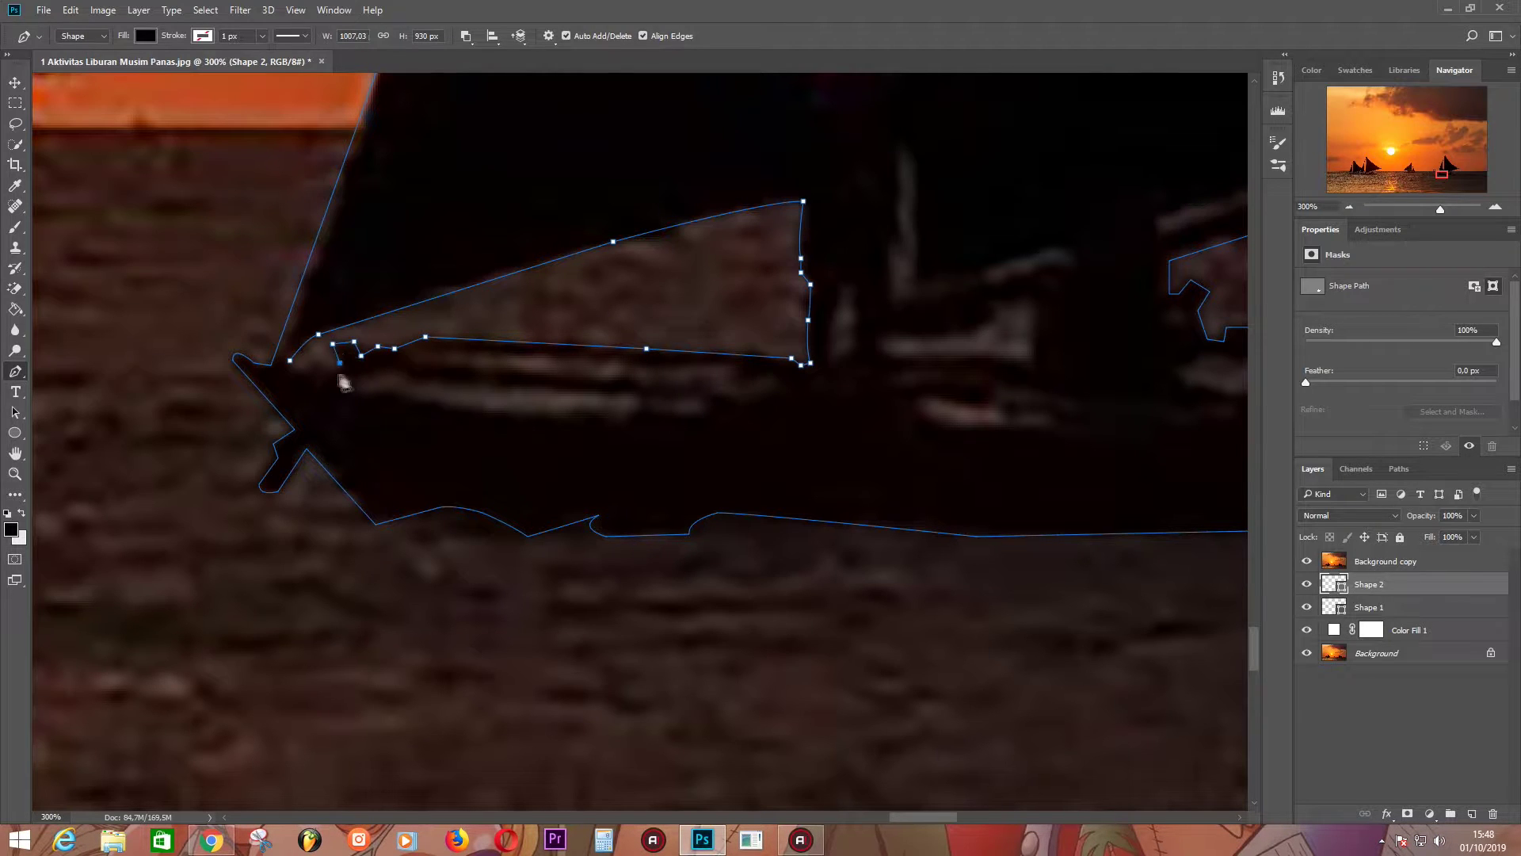
{"action": "left_click", "coordinate": [290, 360]}
- Cut the thin gap along the hull out of Shape 2
{"action": "left_click", "coordinate": [408, 358]}
{"action": "left_click", "coordinate": [430, 348]}
{"action": "left_click", "coordinate": [737, 366]}
{"action": "left_click", "coordinate": [730, 379]}
{"action": "left_click", "coordinate": [749, 382]}
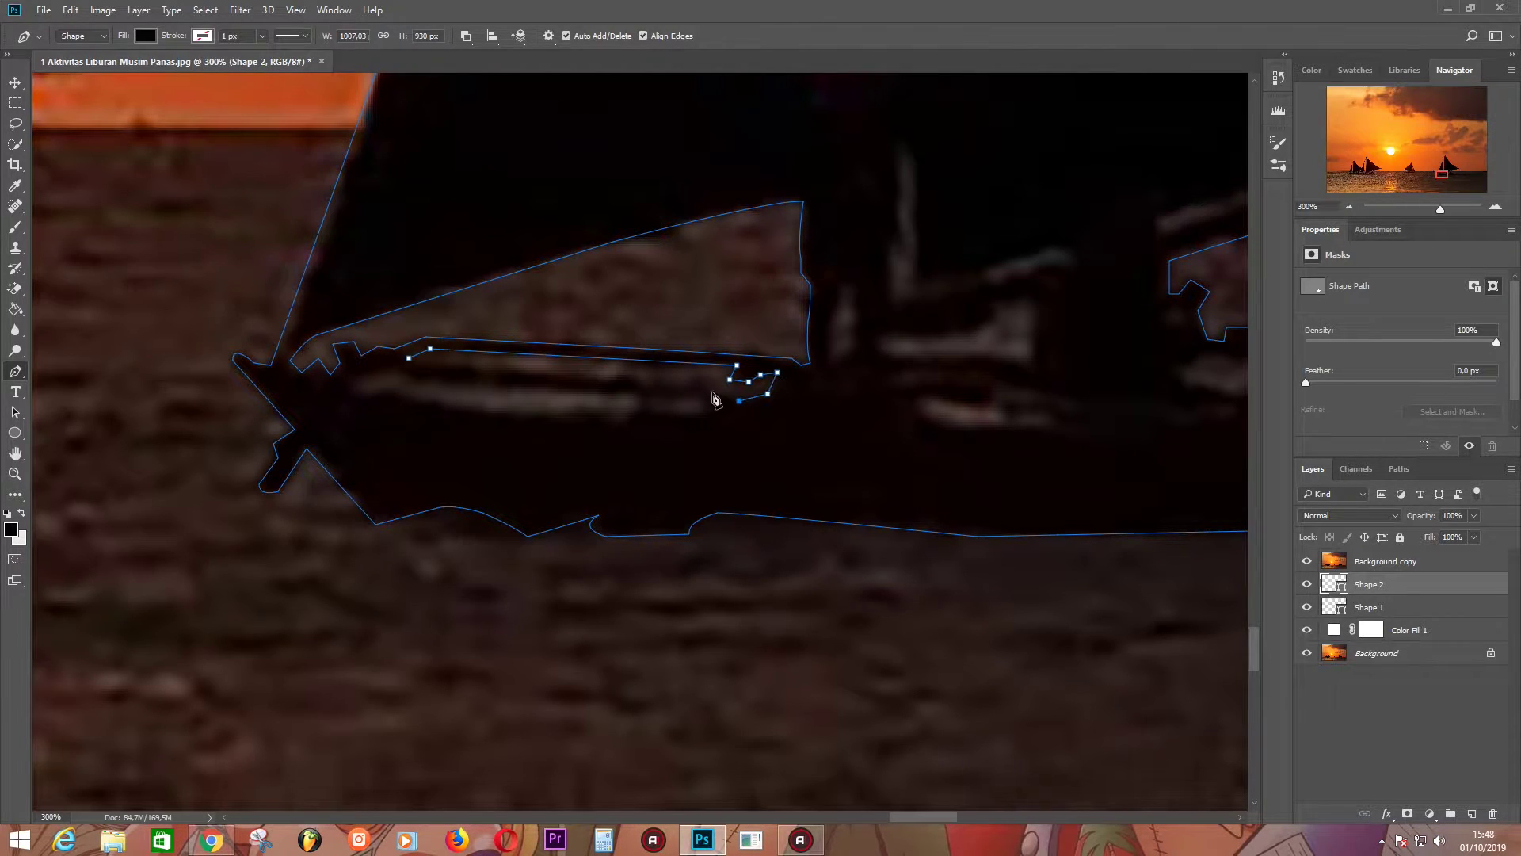
{"action": "left_click", "coordinate": [616, 374]}
{"action": "left_click", "coordinate": [589, 377]}
{"action": "left_click", "coordinate": [408, 358]}
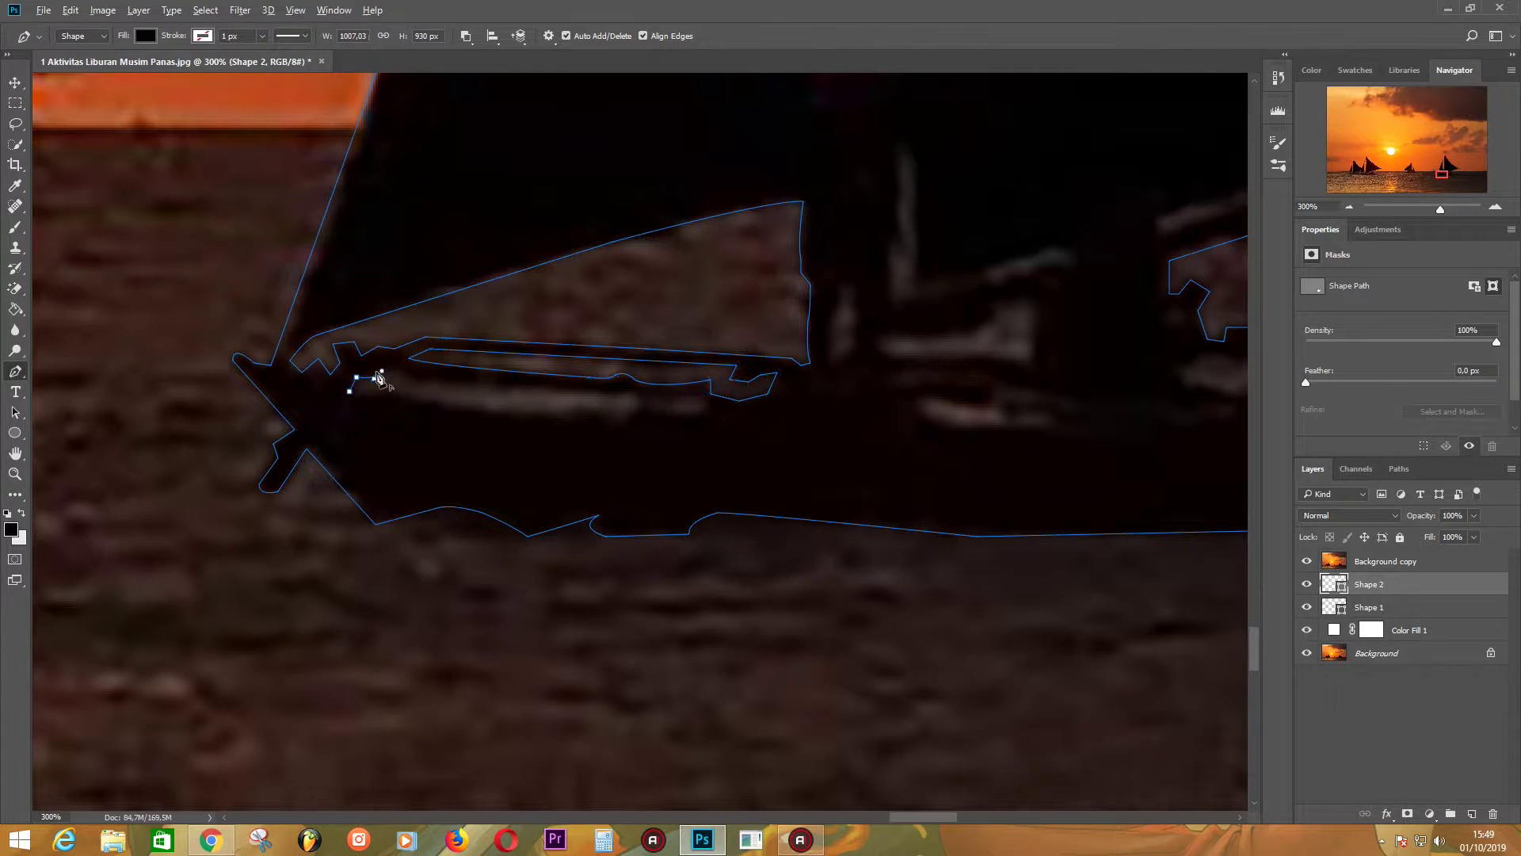
- Cut out a second gap lower on the hull
{"action": "left_click", "coordinate": [414, 380]}
{"action": "left_click", "coordinate": [694, 396]}
{"action": "left_click", "coordinate": [694, 412]}
{"action": "left_click", "coordinate": [634, 411]}
{"action": "left_click", "coordinate": [561, 411]}
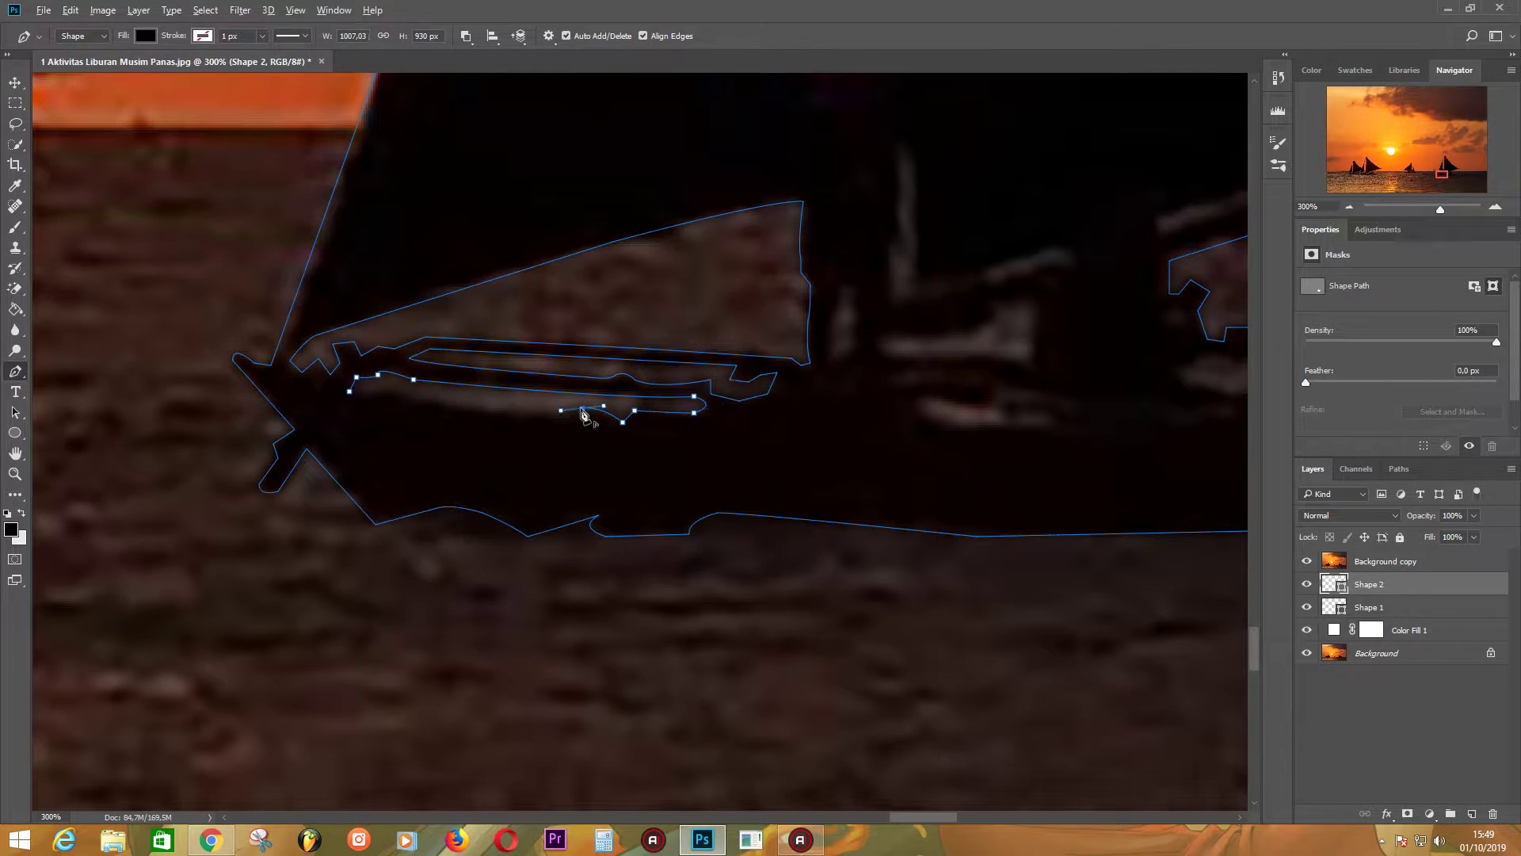
{"action": "left_click", "coordinate": [349, 391]}
- Cut out the small gap near the mast and sail tip
{"action": "left_click_drag", "start_coordinate": [909, 421], "coordinate": [568, 552]}
{"action": "left_click", "coordinate": [504, 415]}
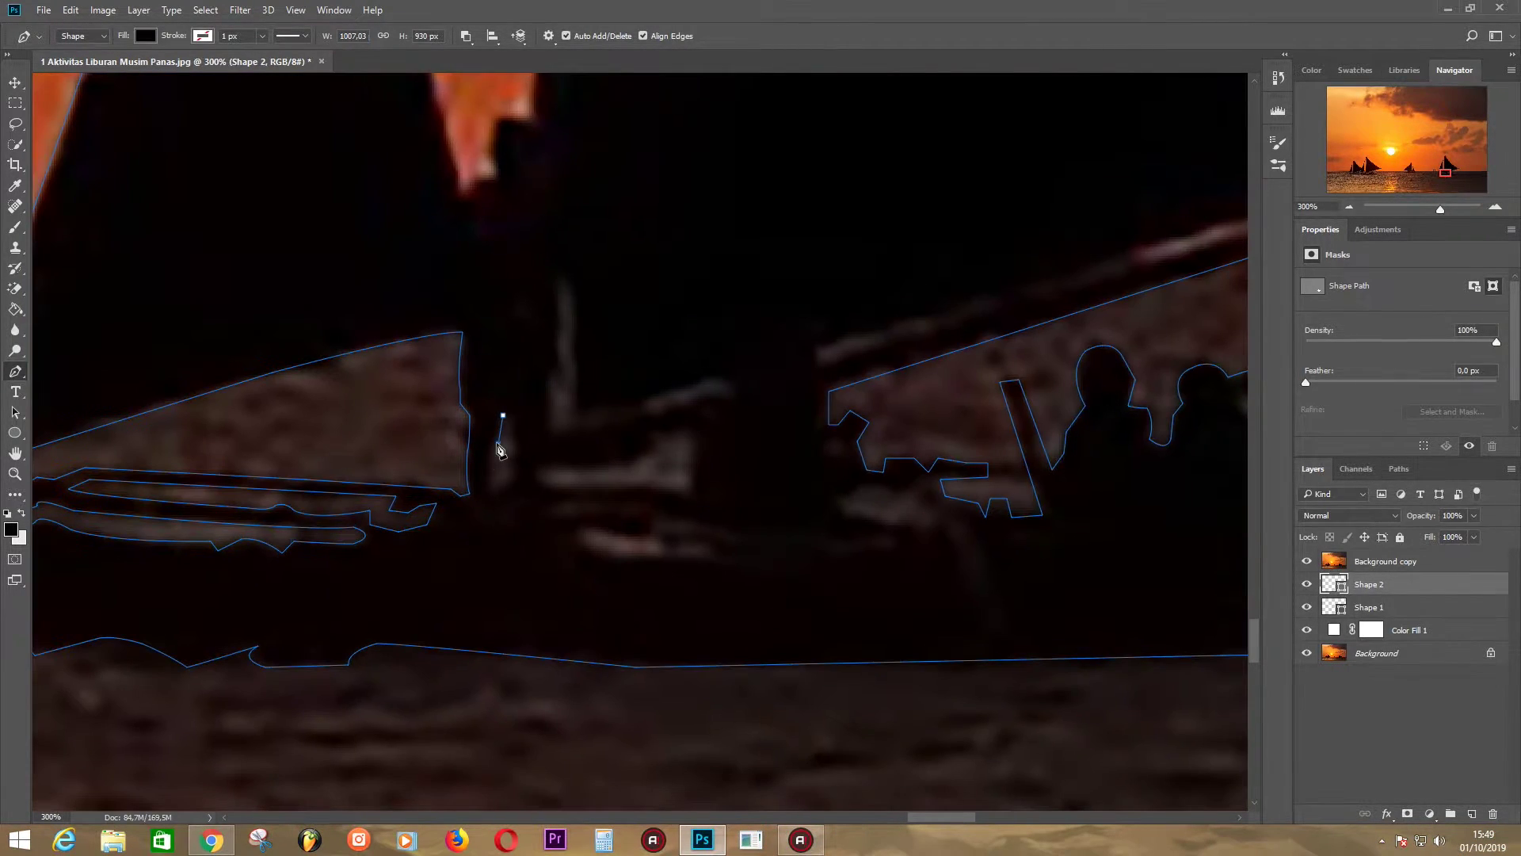
{"action": "left_click", "coordinate": [503, 414]}
{"action": "left_click_drag", "start_coordinate": [495, 182], "coordinate": [525, 525]}
{"action": "left_click", "coordinate": [497, 540]}
{"action": "left_click", "coordinate": [509, 521]}
{"action": "left_click", "coordinate": [525, 521]}
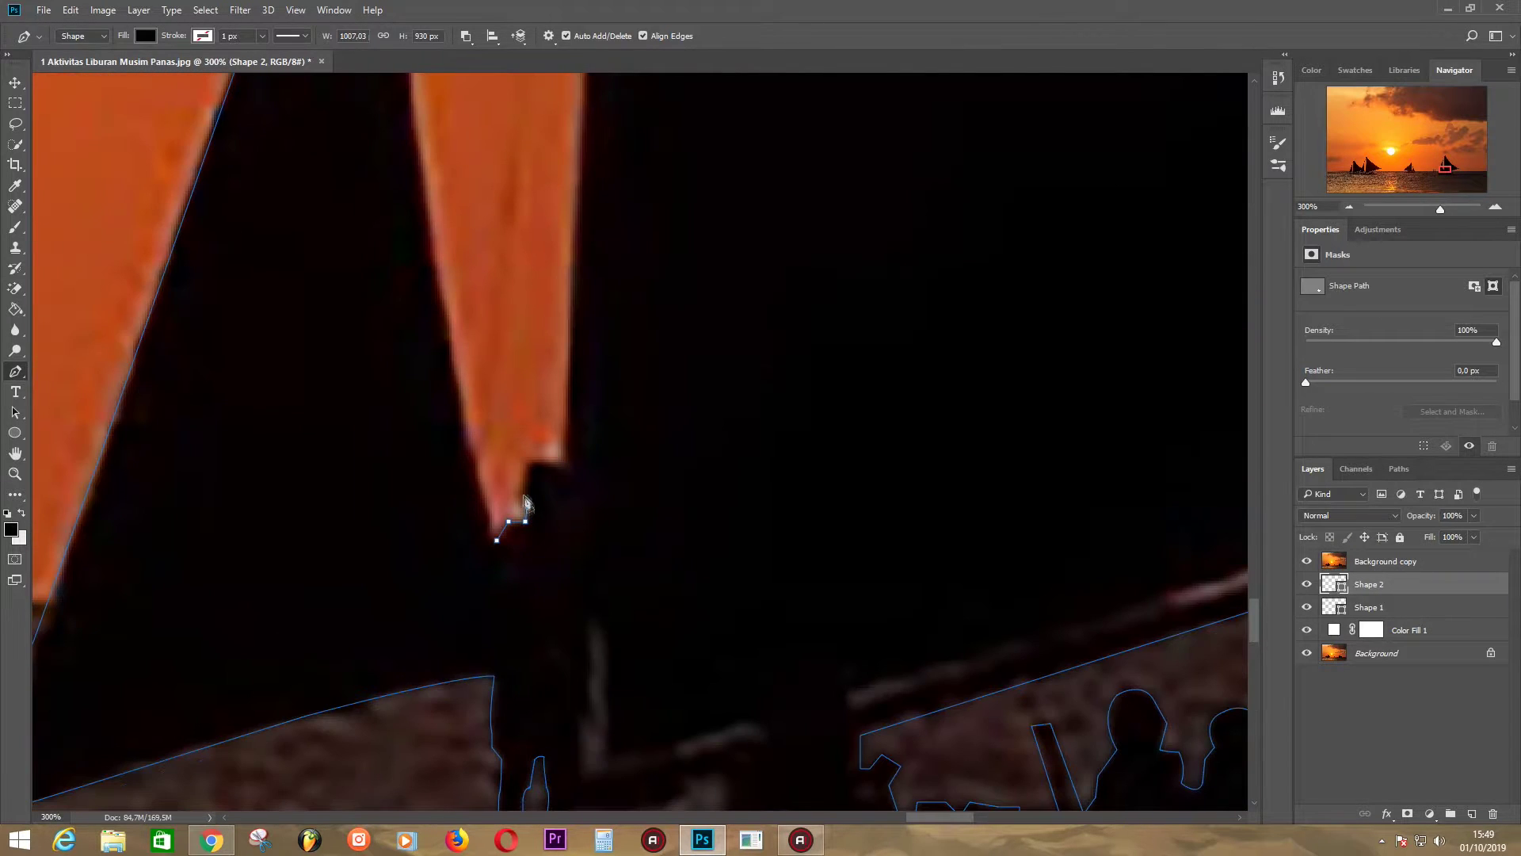
- Trace a cutout along the mast's edge
{"action": "left_click", "coordinate": [566, 226]}
{"action": "scroll", "coordinate": [578, 206], "scroll_direction": "up", "scroll_amount": 5}
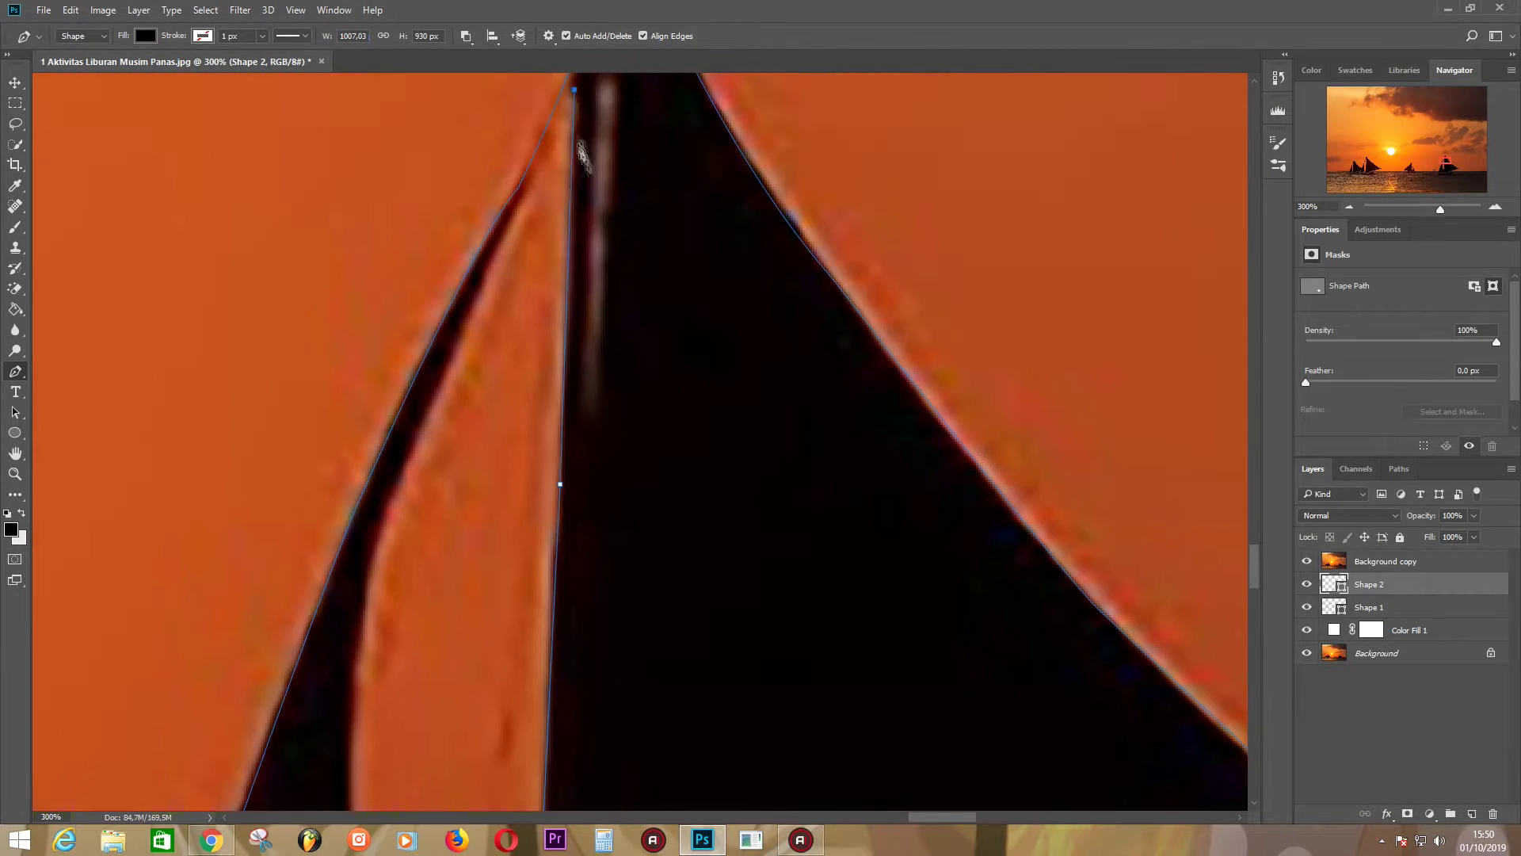
{"action": "scroll", "coordinate": [582, 151], "scroll_direction": "up", "scroll_amount": 3}
{"action": "left_click", "coordinate": [576, 172]}
{"action": "scroll", "coordinate": [367, 666], "scroll_direction": "down", "scroll_amount": 3}
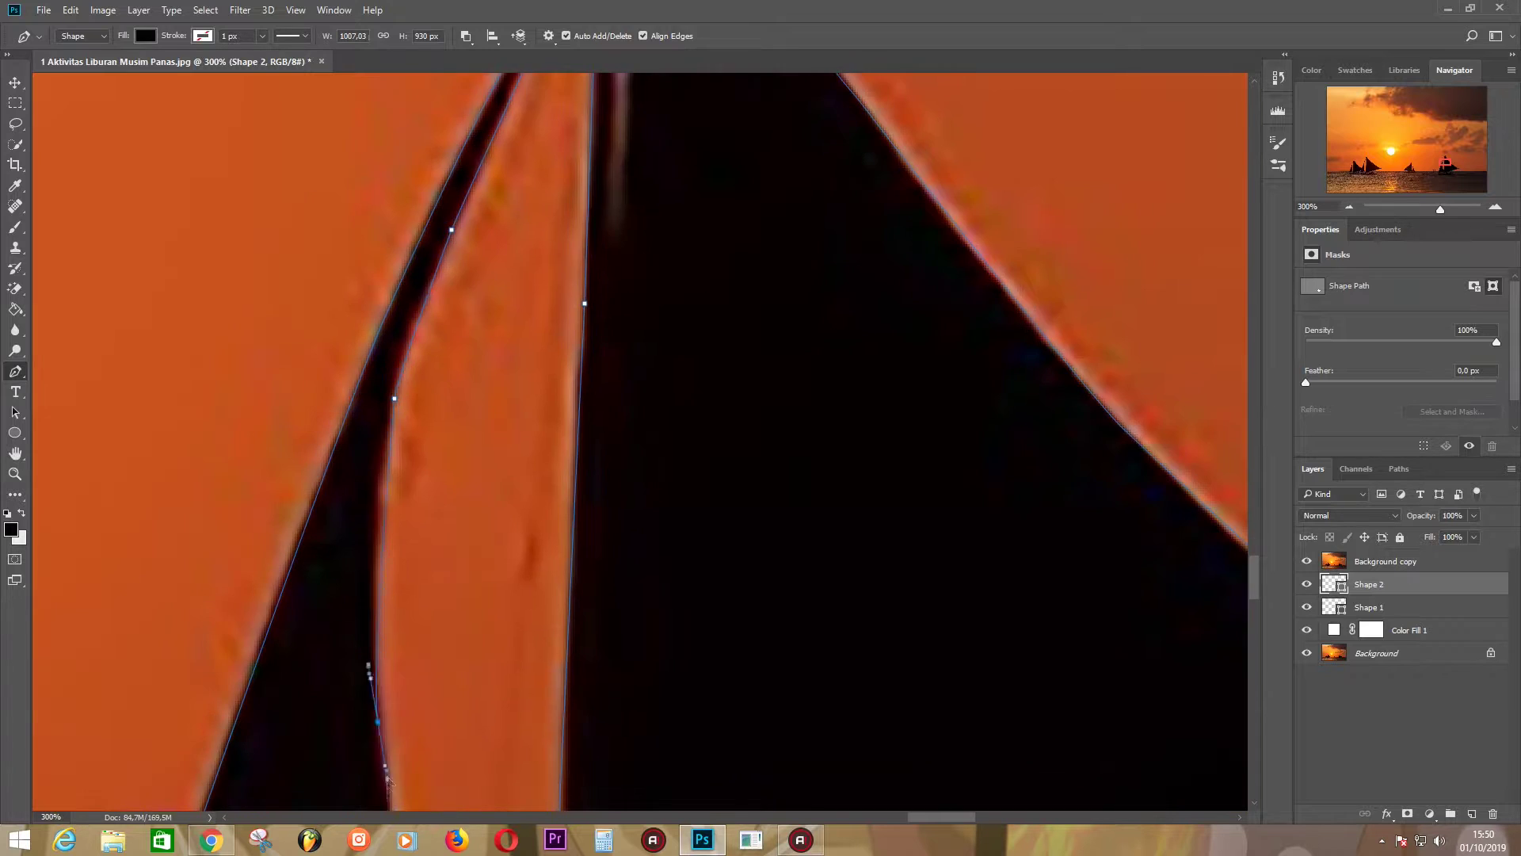
{"action": "scroll", "coordinate": [333, 427], "scroll_direction": "down", "scroll_amount": 3}
{"action": "scroll", "coordinate": [594, 374], "scroll_direction": "down", "scroll_amount": 5}
- Cut out the gap between the mast and the boom
{"action": "left_click", "coordinate": [479, 323]}
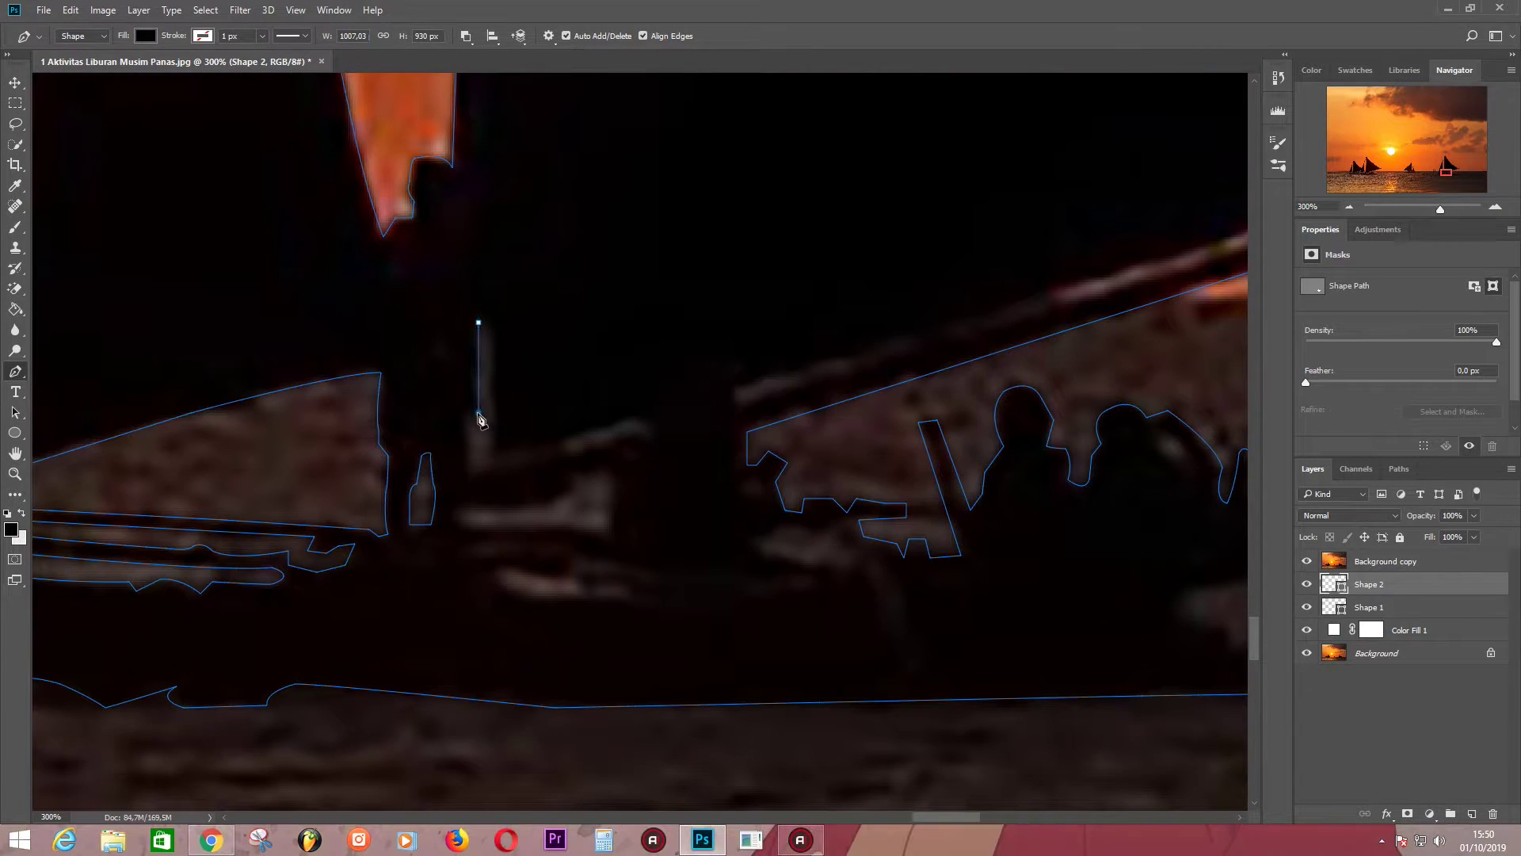
{"action": "left_click", "coordinate": [469, 415]}
{"action": "left_click", "coordinate": [466, 472]}
{"action": "left_click", "coordinate": [645, 431]}
{"action": "left_click", "coordinate": [500, 454]}
{"action": "left_click", "coordinate": [490, 332]}
{"action": "left_click", "coordinate": [478, 323]}
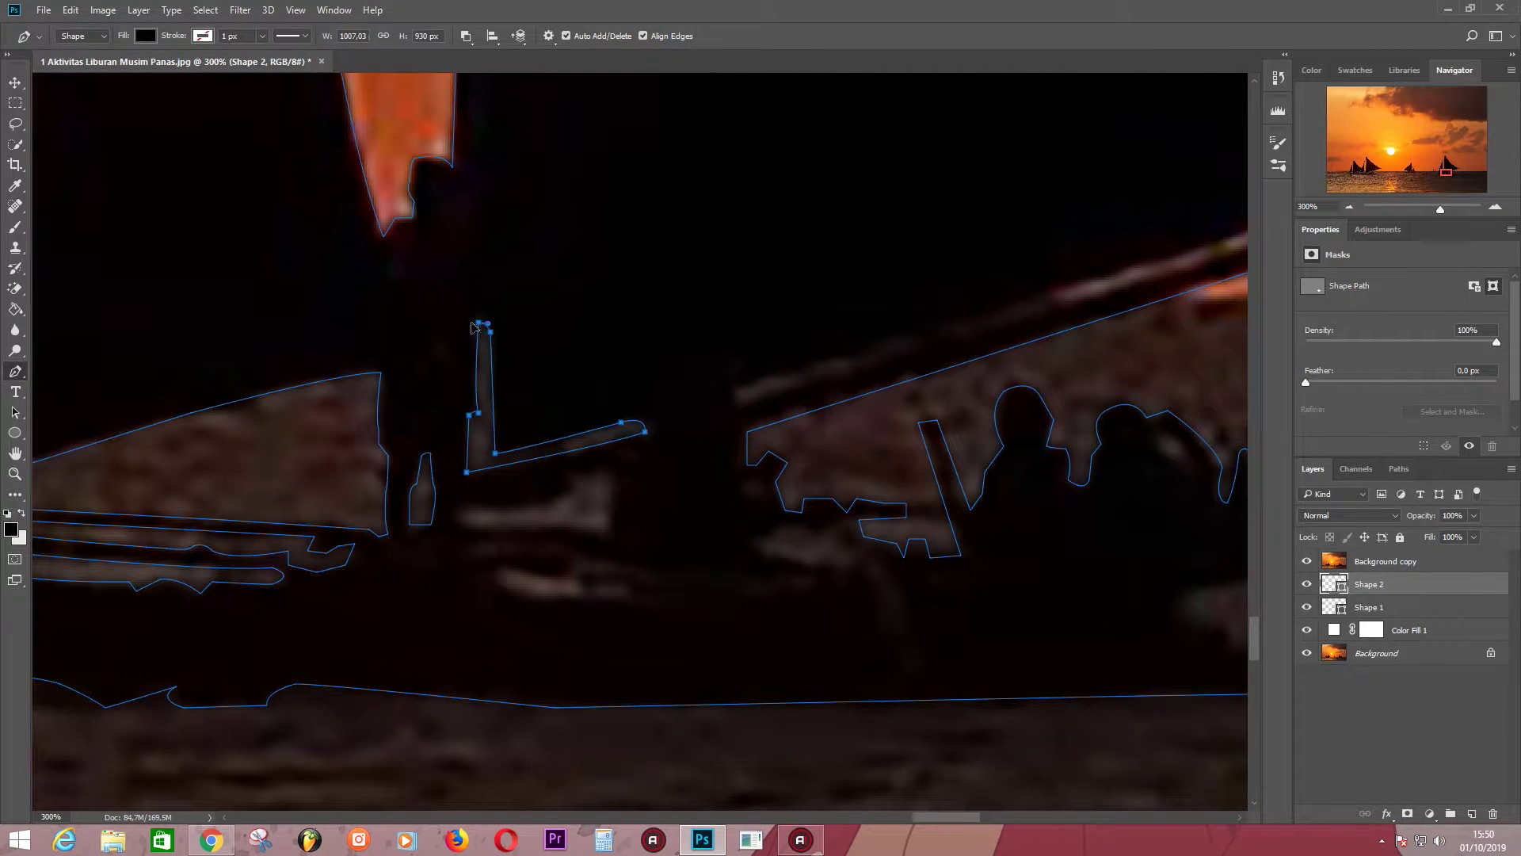
- Cut out the small hull gap below the boom
{"action": "left_click", "coordinate": [546, 504]}
{"action": "left_click", "coordinate": [592, 467]}
{"action": "left_click", "coordinate": [607, 534]}
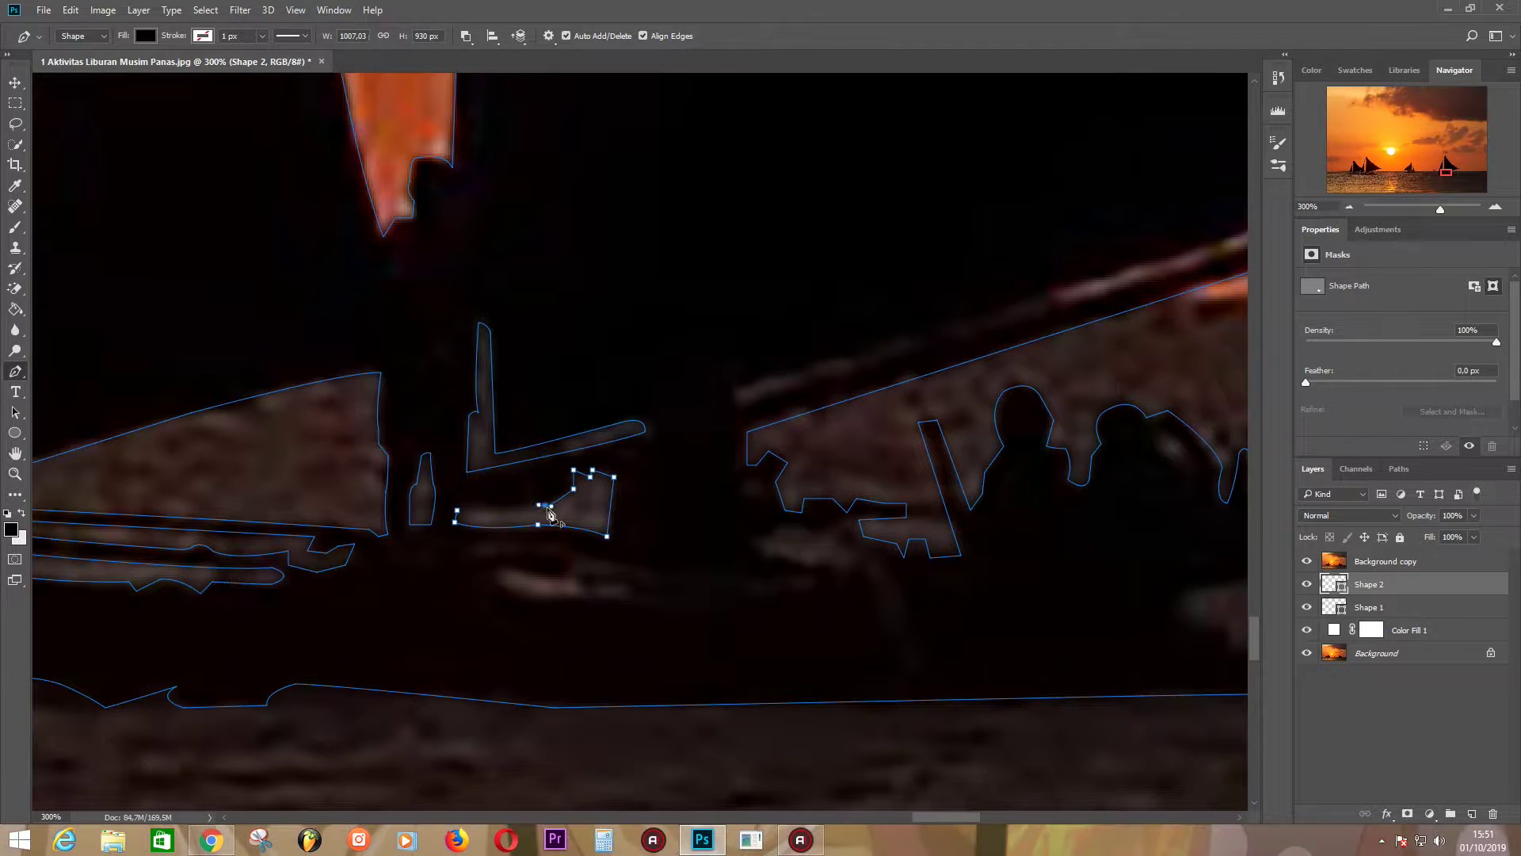
{"action": "left_click", "coordinate": [455, 521]}
{"action": "left_click_drag", "start_coordinate": [783, 568], "coordinate": [697, 474]}
{"action": "left_click", "coordinate": [771, 465]}
{"action": "left_click", "coordinate": [720, 466]}
{"action": "left_click", "coordinate": [667, 438]}
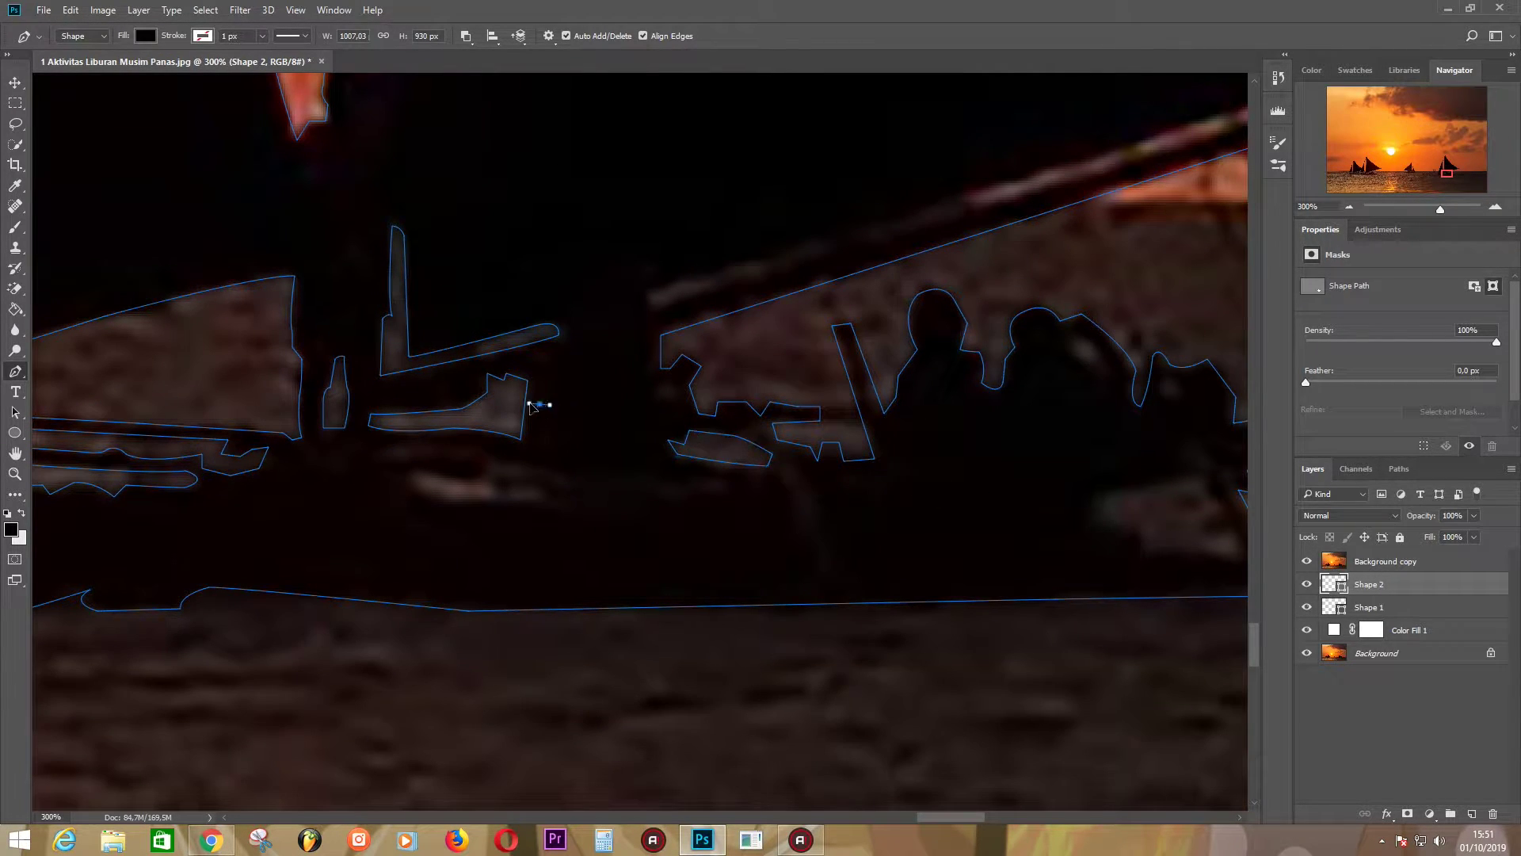
- Cut out the hull gap beside the passengers toward the stern
{"action": "left_click_drag", "start_coordinate": [1103, 503], "coordinate": [724, 465]}
{"action": "left_click", "coordinate": [725, 457]}
{"action": "left_click", "coordinate": [825, 440]}
{"action": "left_click", "coordinate": [822, 485]}
{"action": "left_click", "coordinate": [854, 493]}
{"action": "left_click", "coordinate": [859, 522]}
{"action": "left_click", "coordinate": [767, 513]}
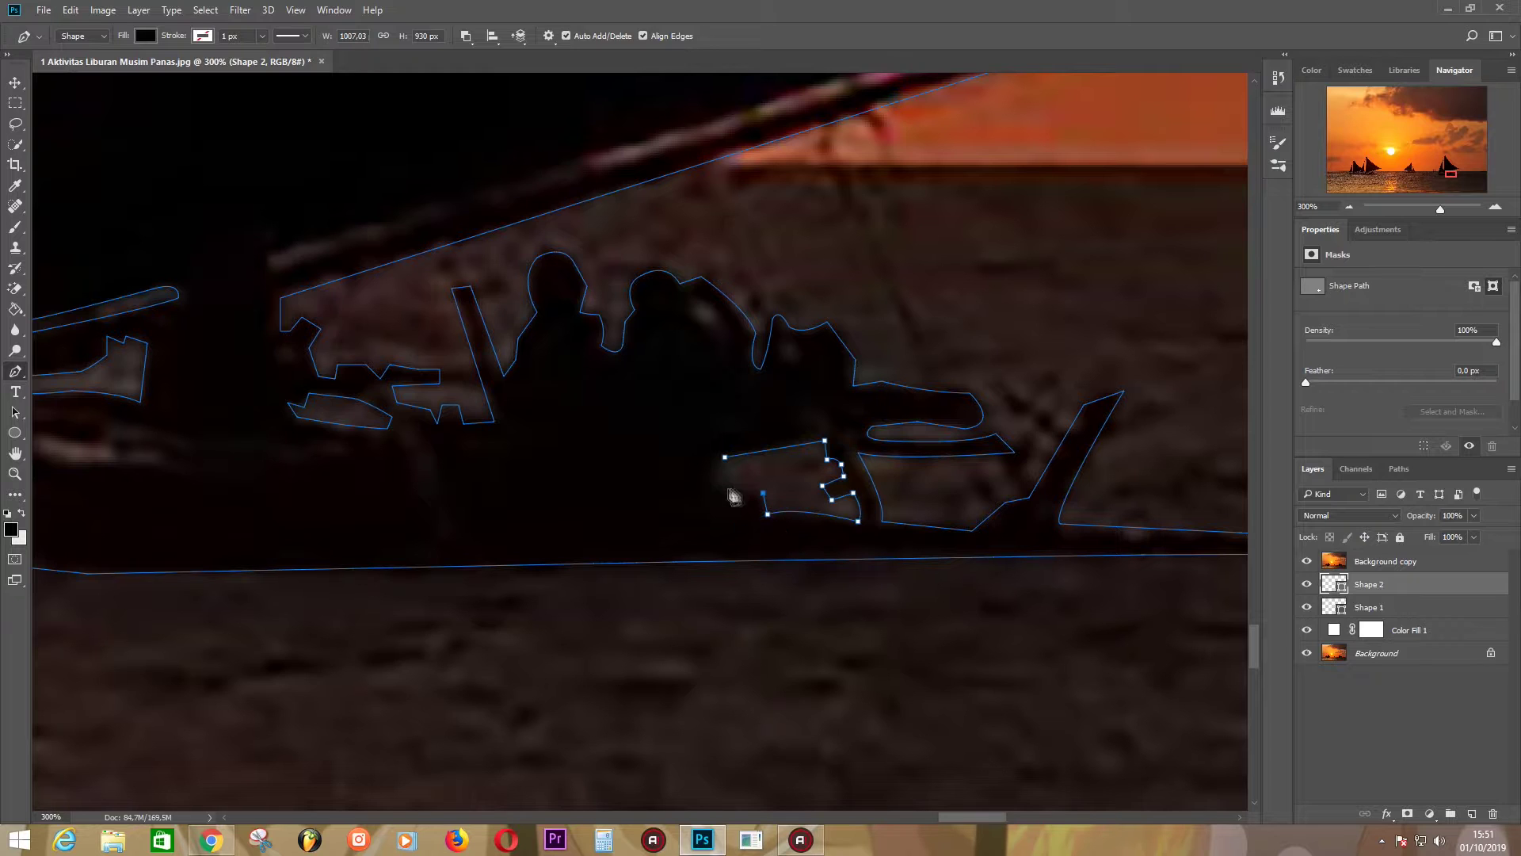
{"action": "left_click", "coordinate": [713, 481]}
{"action": "left_click", "coordinate": [723, 456]}
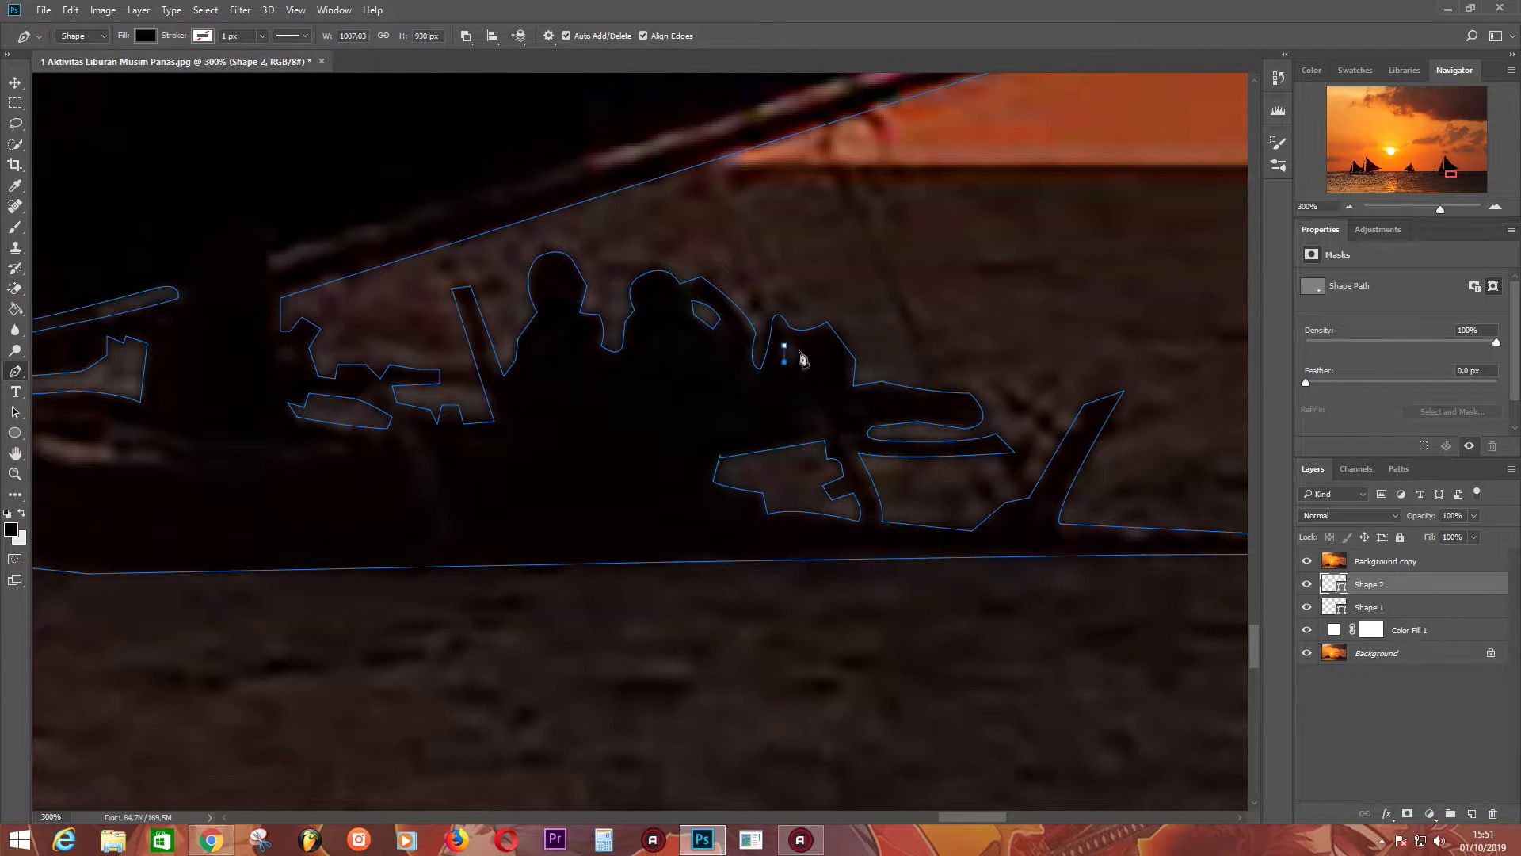
- Cut out a small gap among the passengers
{"action": "scroll", "coordinate": [792, 340], "scroll_direction": "left", "scroll_amount": 5}
{"action": "left_click", "coordinate": [537, 449]}
{"action": "left_click", "coordinate": [547, 473]}
{"action": "left_click", "coordinate": [577, 480]}
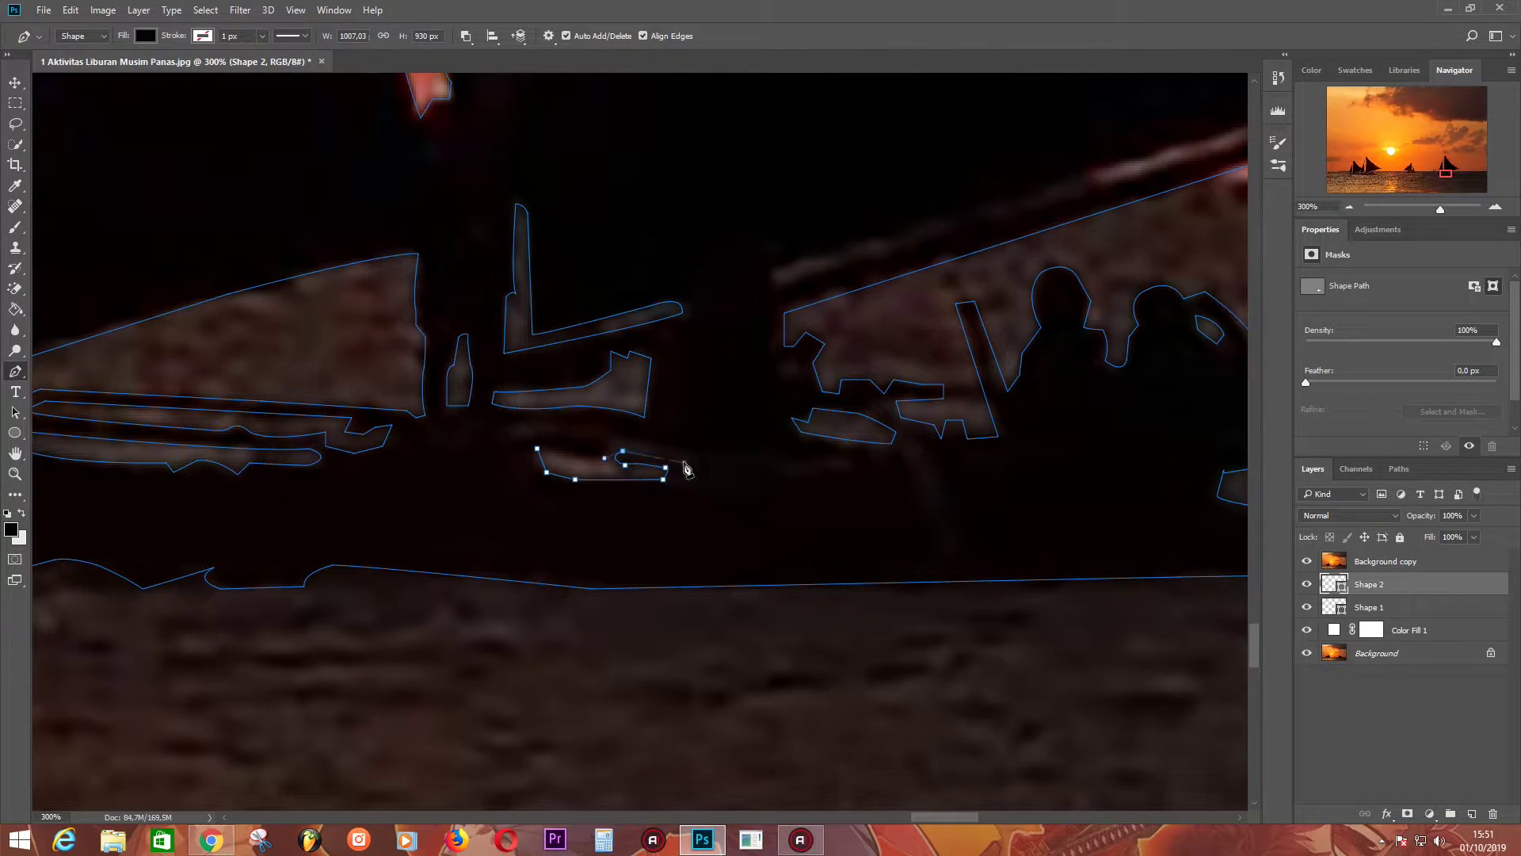
{"action": "left_click", "coordinate": [511, 427]}
{"action": "left_click", "coordinate": [606, 446]}
{"action": "left_click", "coordinate": [537, 448]}
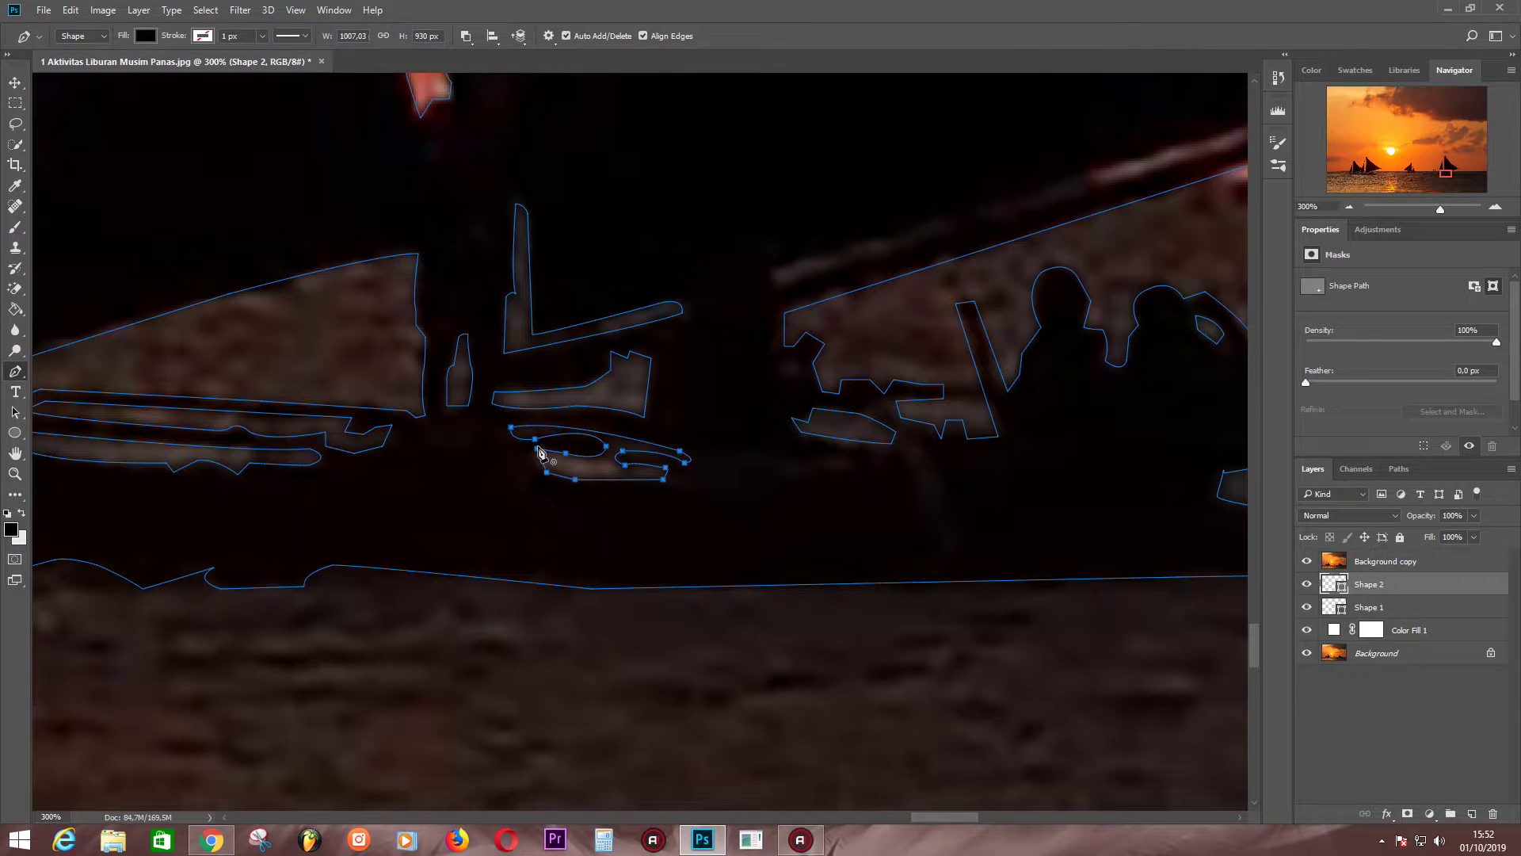
- Outline along the boom's edge up to the mast and down it
{"action": "left_click_drag", "start_coordinate": [863, 346], "coordinate": [555, 436]}
{"action": "left_click", "coordinate": [954, 214]}
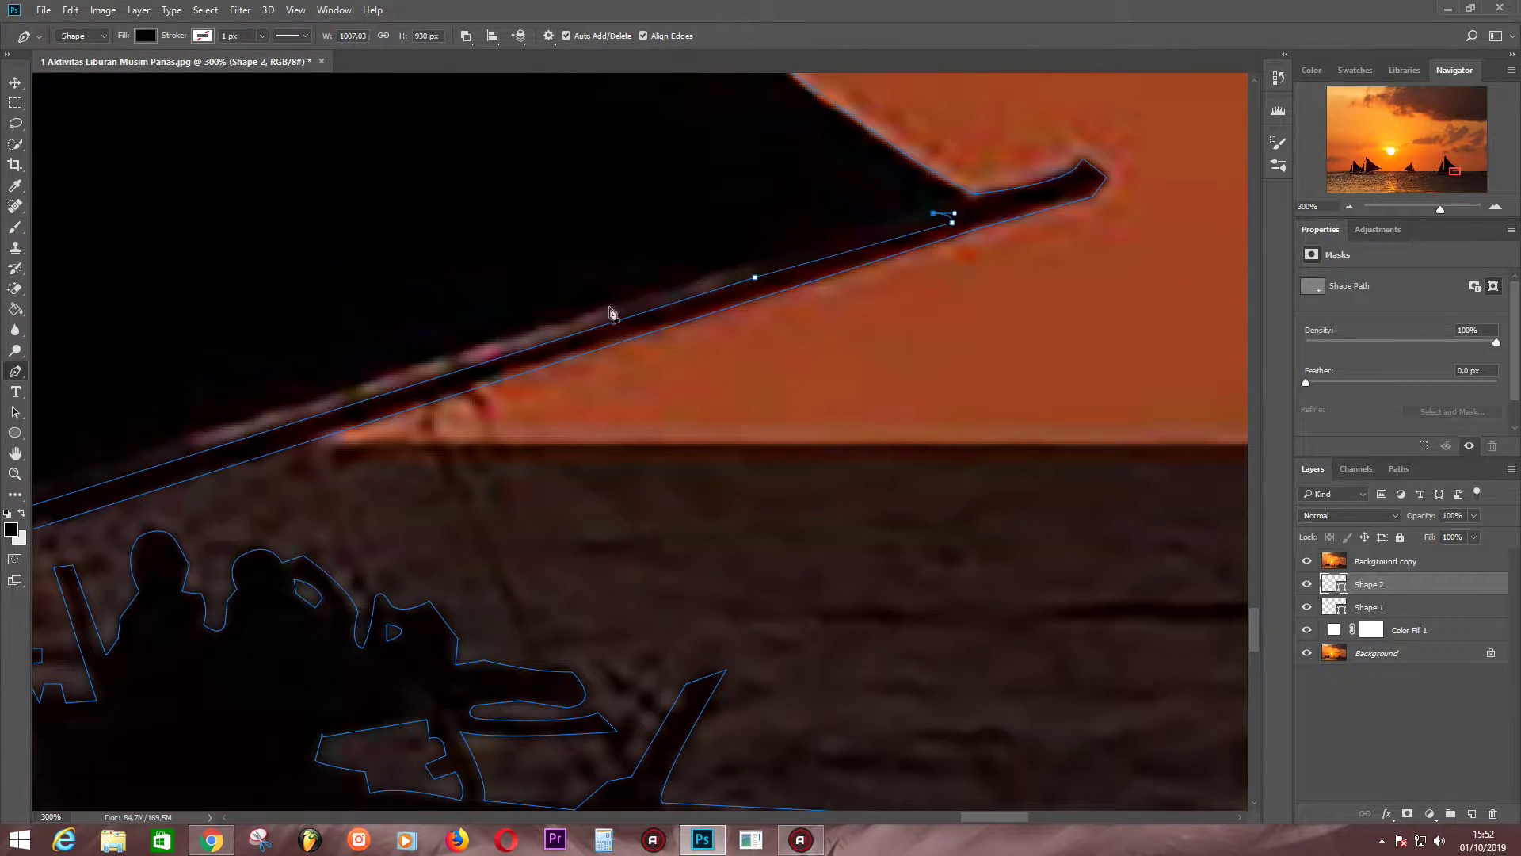
{"action": "left_click", "coordinate": [290, 428]}
{"action": "scroll", "coordinate": [882, 397], "scroll_direction": "down", "scroll_amount": 8}
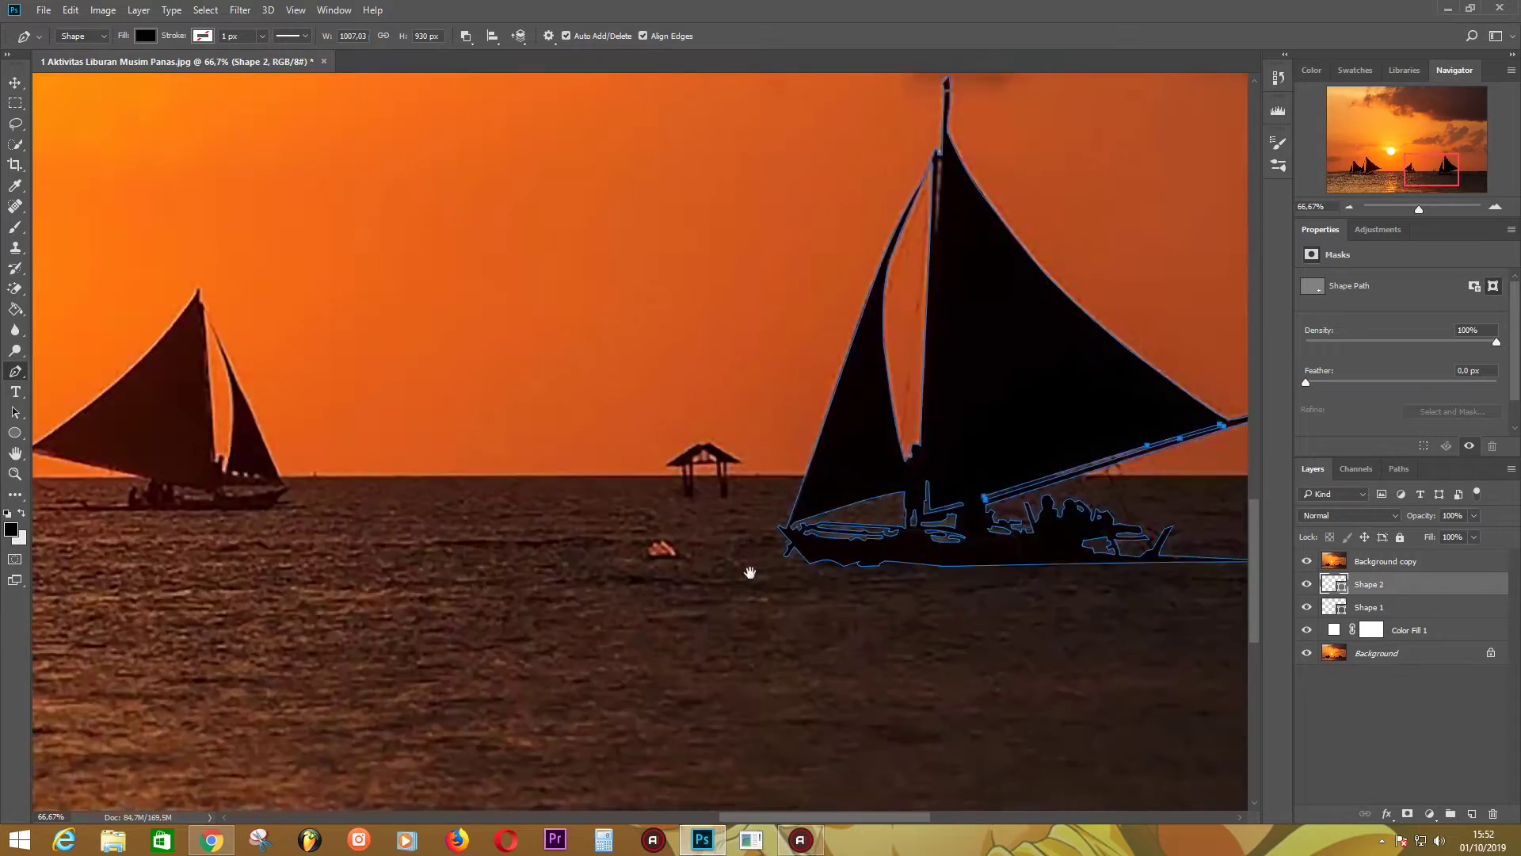
{"action": "scroll", "coordinate": [746, 570], "scroll_direction": "up", "scroll_amount": 2}
{"action": "scroll", "coordinate": [587, 261], "scroll_direction": "up", "scroll_amount": 5}
{"action": "left_click", "coordinate": [391, 525]}
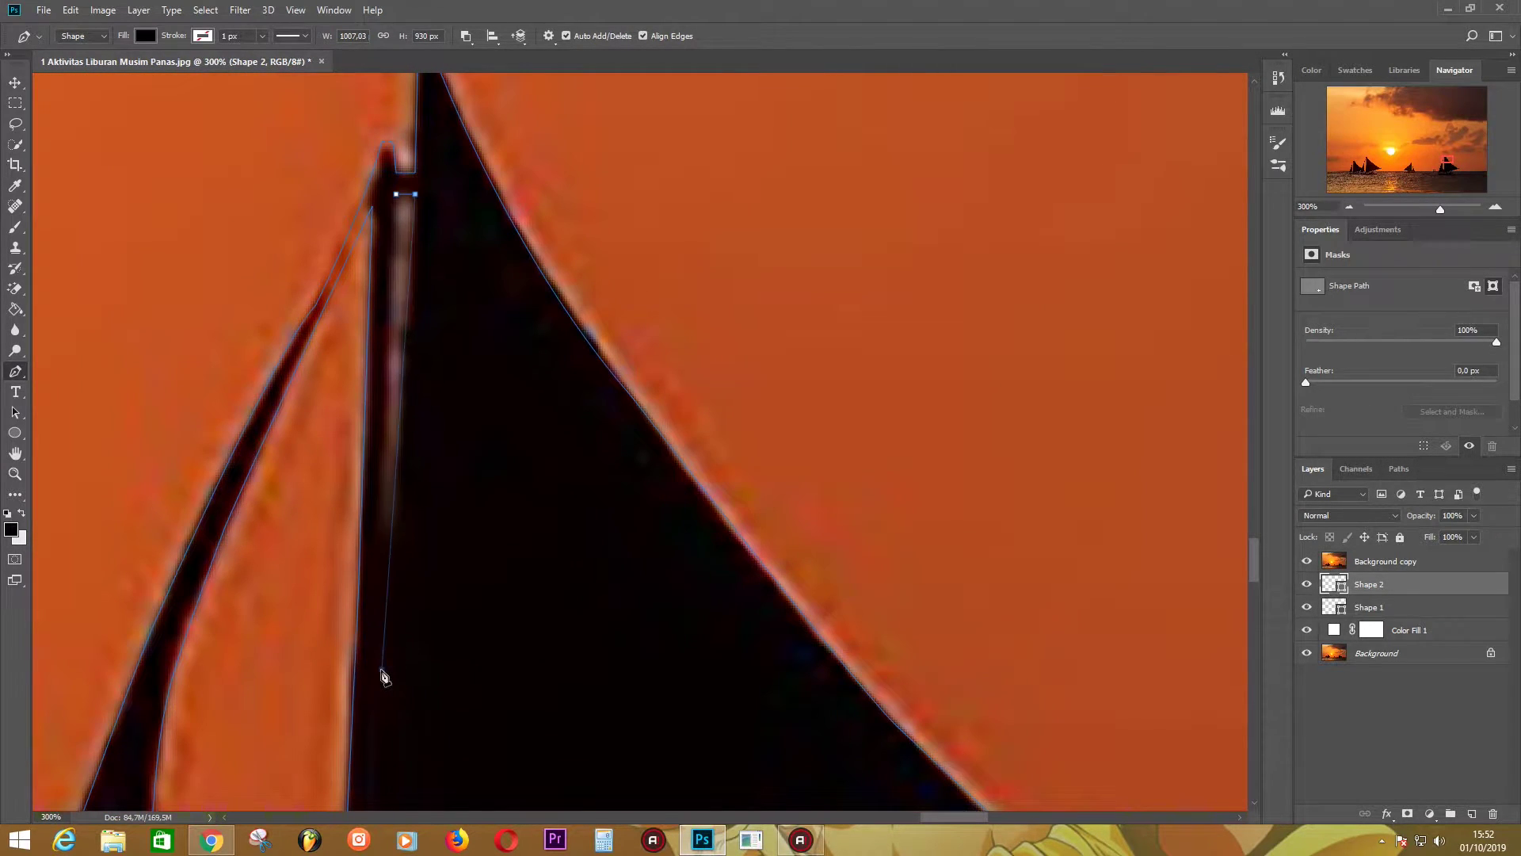
{"action": "left_click", "coordinate": [386, 658]}
{"action": "scroll", "coordinate": [391, 671], "scroll_direction": "down", "scroll_amount": 3}
- Hide Background copy and zoom out to preview the silhouette
{"action": "left_click", "coordinate": [1386, 561]}
{"action": "left_click", "coordinate": [1306, 561]}
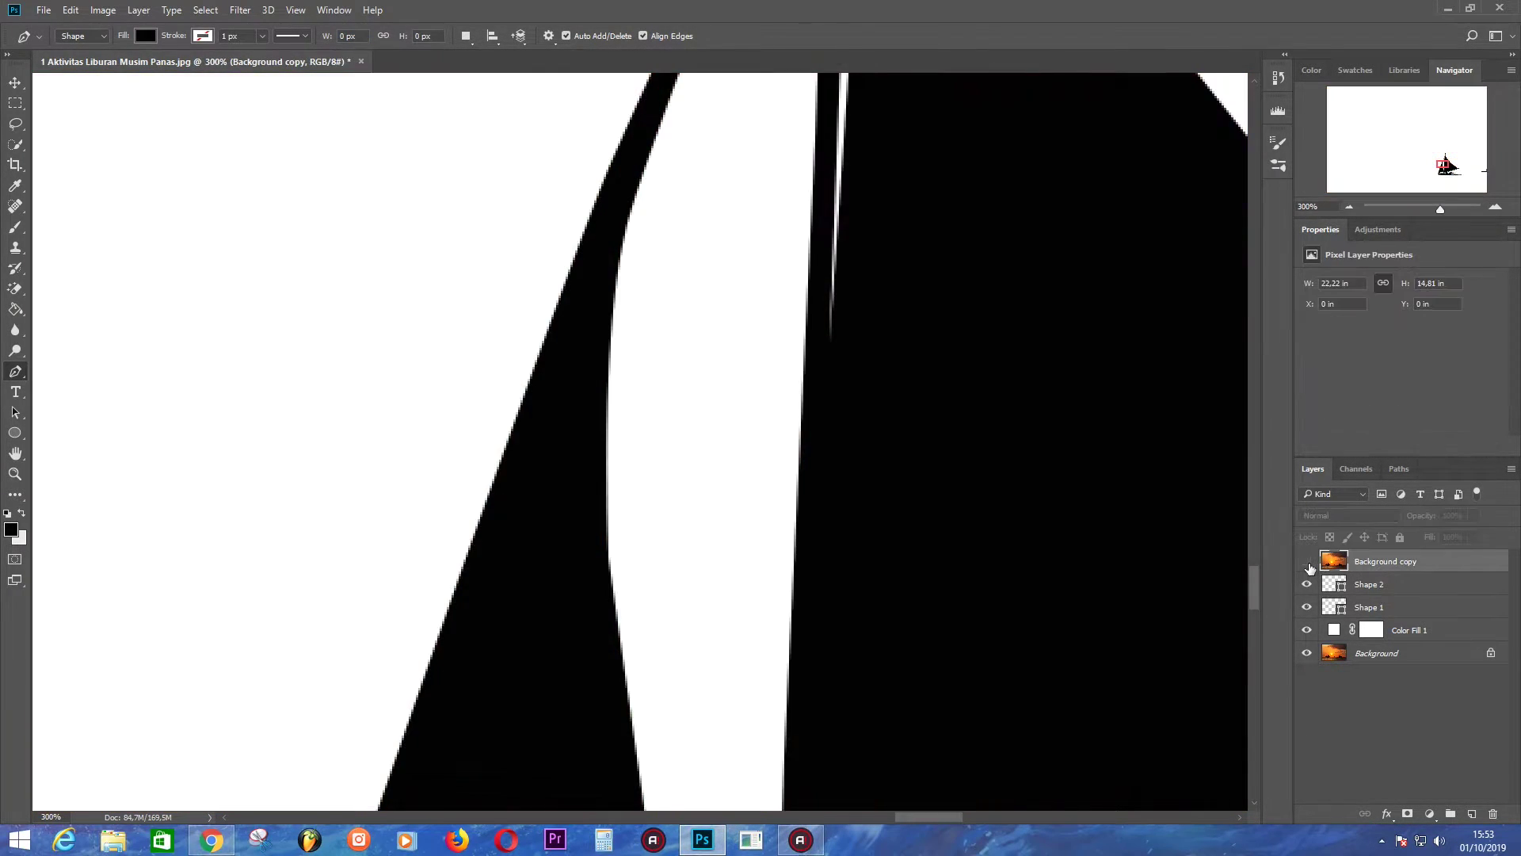
{"action": "key", "text": "ctrl+minus"}
{"action": "key", "text": "ctrl+minus"}
{"action": "key", "text": "ctrl+minus"}
- Show Background copy again and trace the new sail outline up to its peak
{"action": "left_click", "coordinate": [1307, 561]}
{"action": "scroll", "coordinate": [975, 237], "scroll_direction": "up", "scroll_amount": 3}
{"action": "left_click", "coordinate": [160, 534]}
{"action": "left_click", "coordinate": [431, 351]}
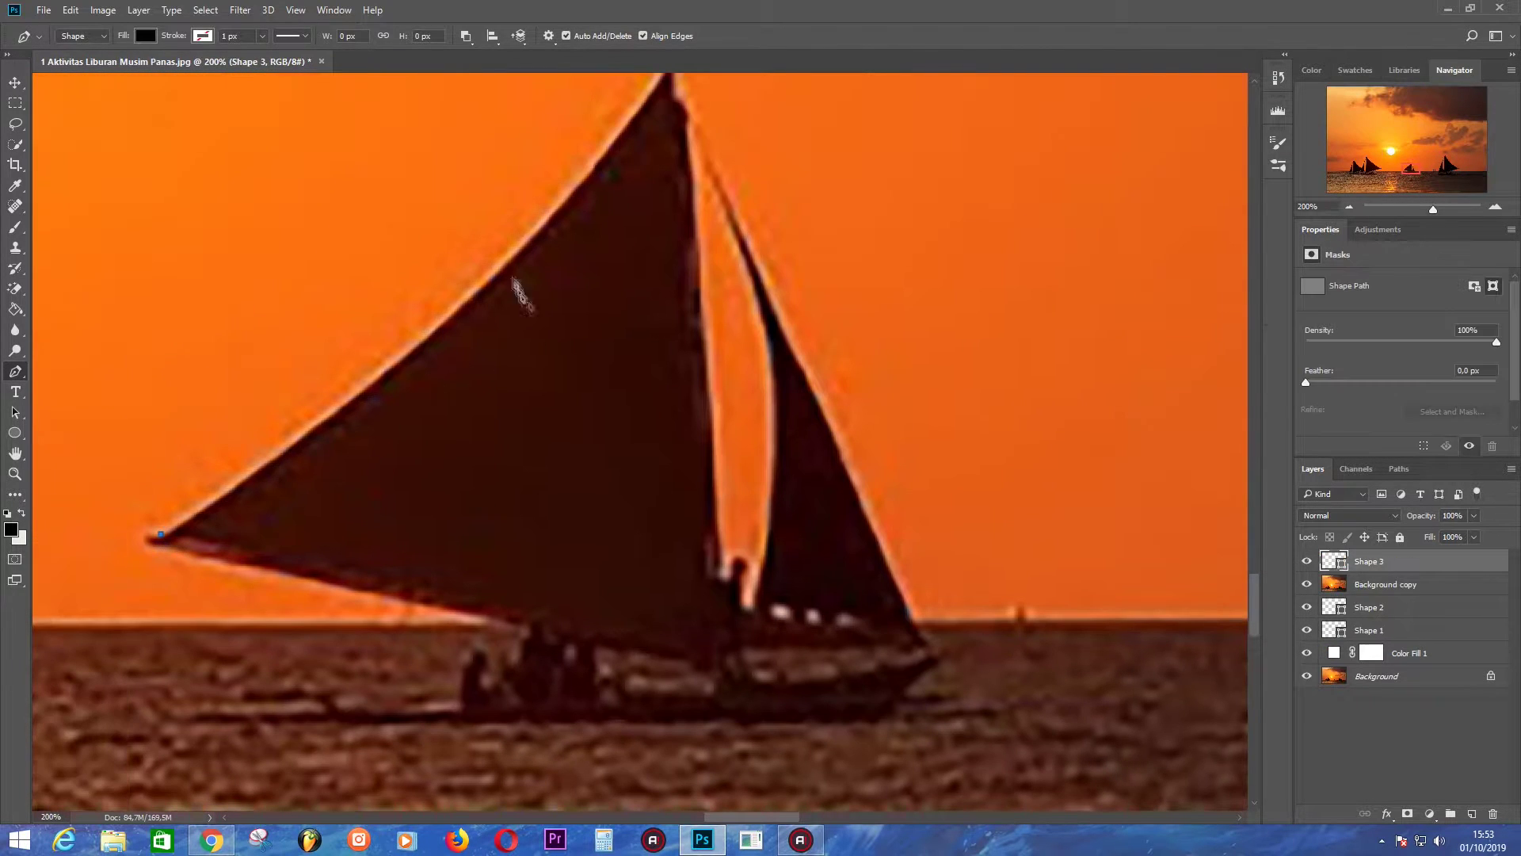
{"action": "left_click", "coordinate": [516, 251]}
{"action": "scroll", "coordinate": [602, 151], "scroll_direction": "up", "scroll_amount": 3}
{"action": "scroll", "coordinate": [602, 150], "scroll_direction": "right", "scroll_amount": 1}
{"action": "left_click", "coordinate": [600, 246]}
{"action": "left_click", "coordinate": [620, 308]}
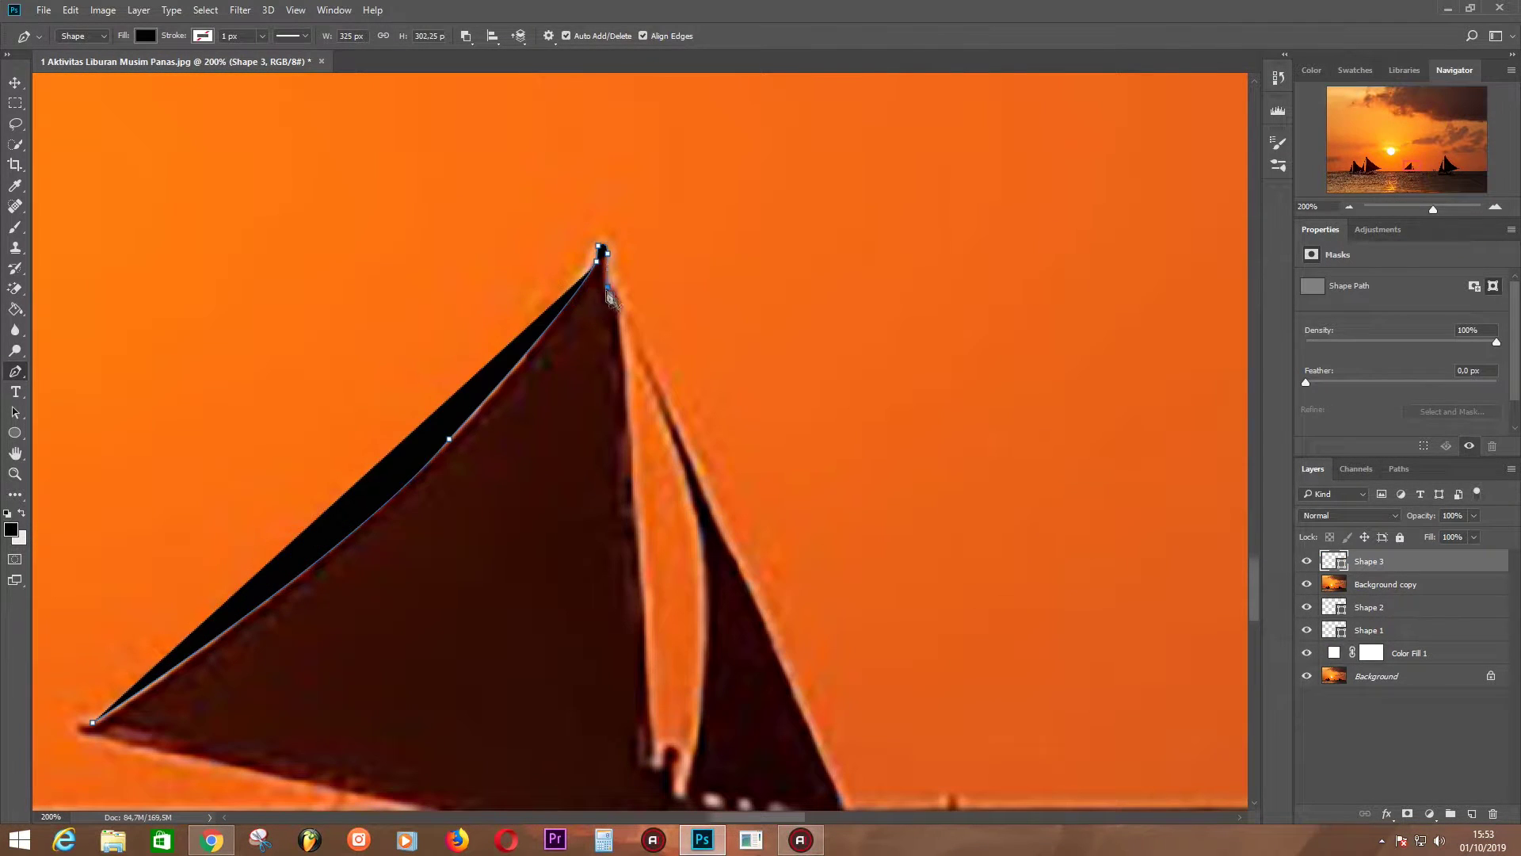
- Trace down the sail's back edge to the hull and set Shape 3's fill to 0%
{"action": "left_click", "coordinate": [712, 514]}
{"action": "scroll", "coordinate": [712, 514], "scroll_direction": "down", "scroll_amount": 3}
{"action": "scroll", "coordinate": [713, 515], "scroll_direction": "right", "scroll_amount": 1}
{"action": "left_click", "coordinate": [734, 550]}
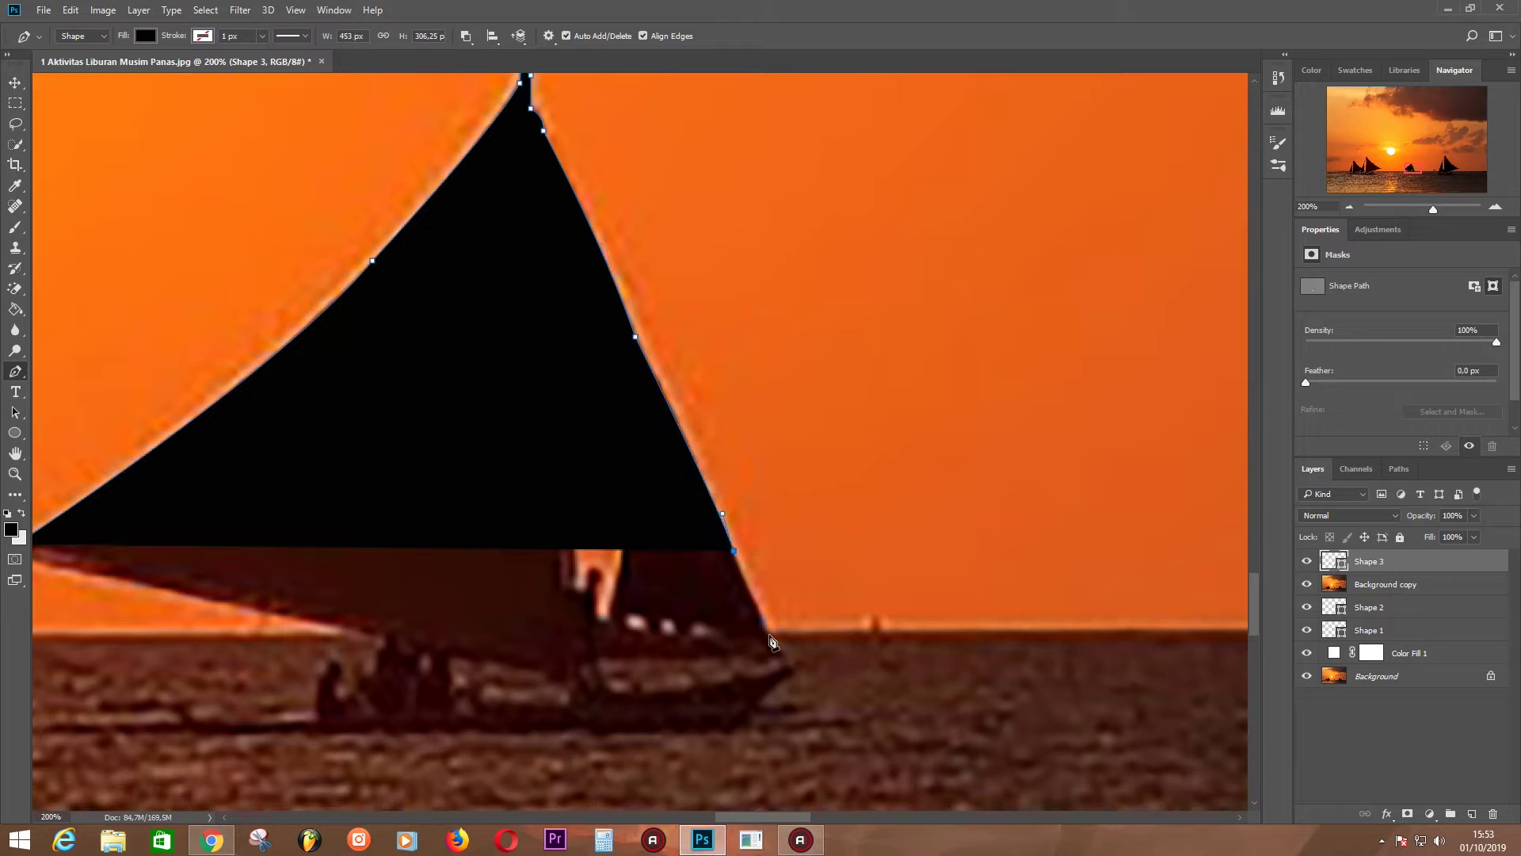
{"action": "left_click", "coordinate": [768, 636]}
{"action": "left_click_drag", "start_coordinate": [1474, 539], "coordinate": [764, 492]}
{"action": "scroll", "coordinate": [633, 270], "scroll_direction": "up", "scroll_amount": 2}
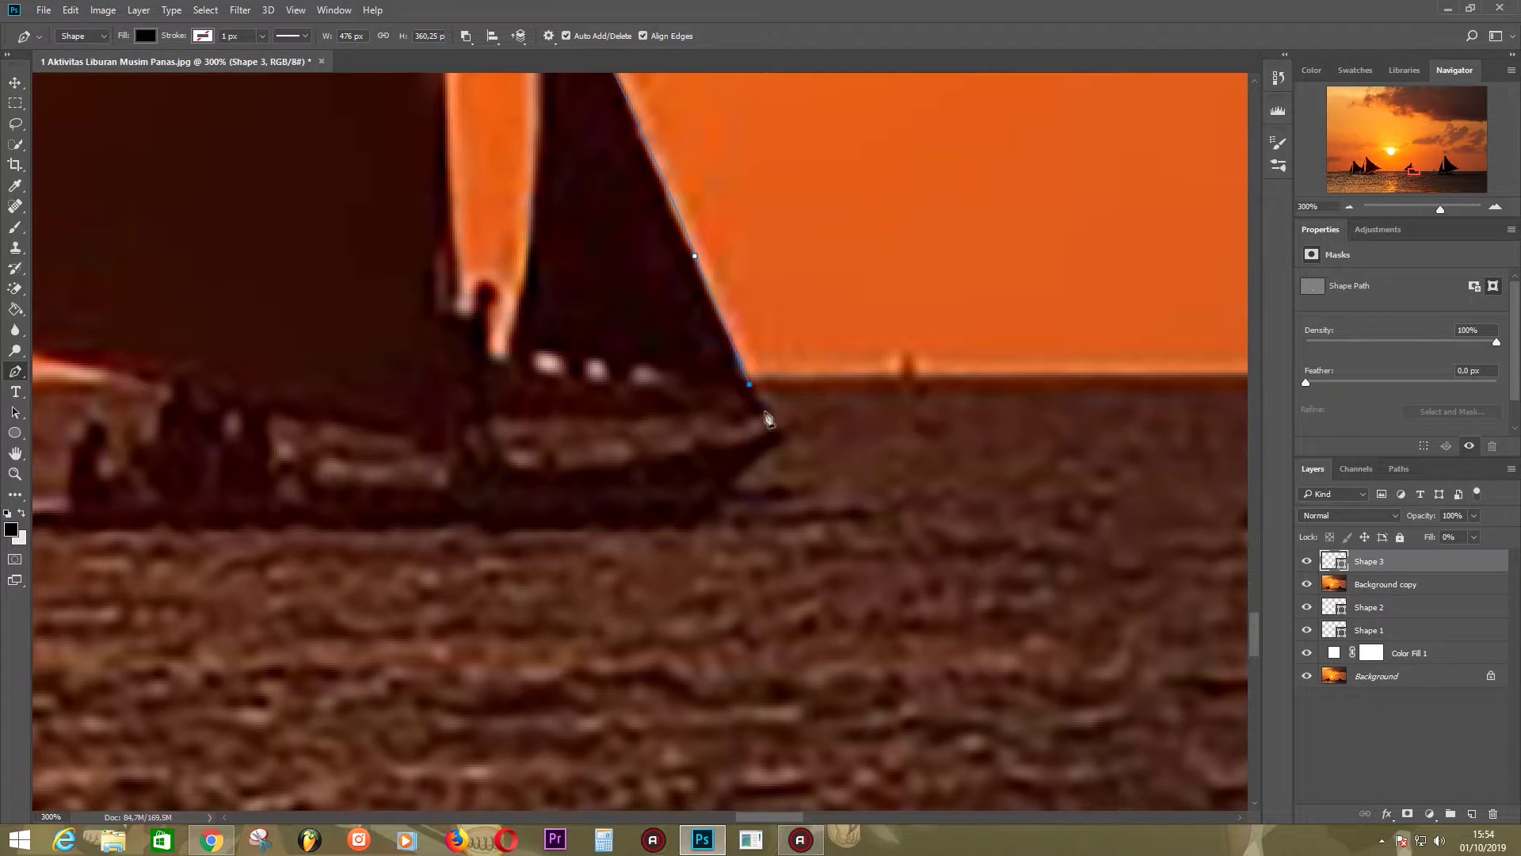
- Outline the hull from the bow along the bottom and around the stern
{"action": "left_click", "coordinate": [495, 418]}
{"action": "left_click", "coordinate": [505, 465]}
{"action": "left_click_drag", "start_coordinate": [804, 420], "coordinate": [880, 392]}
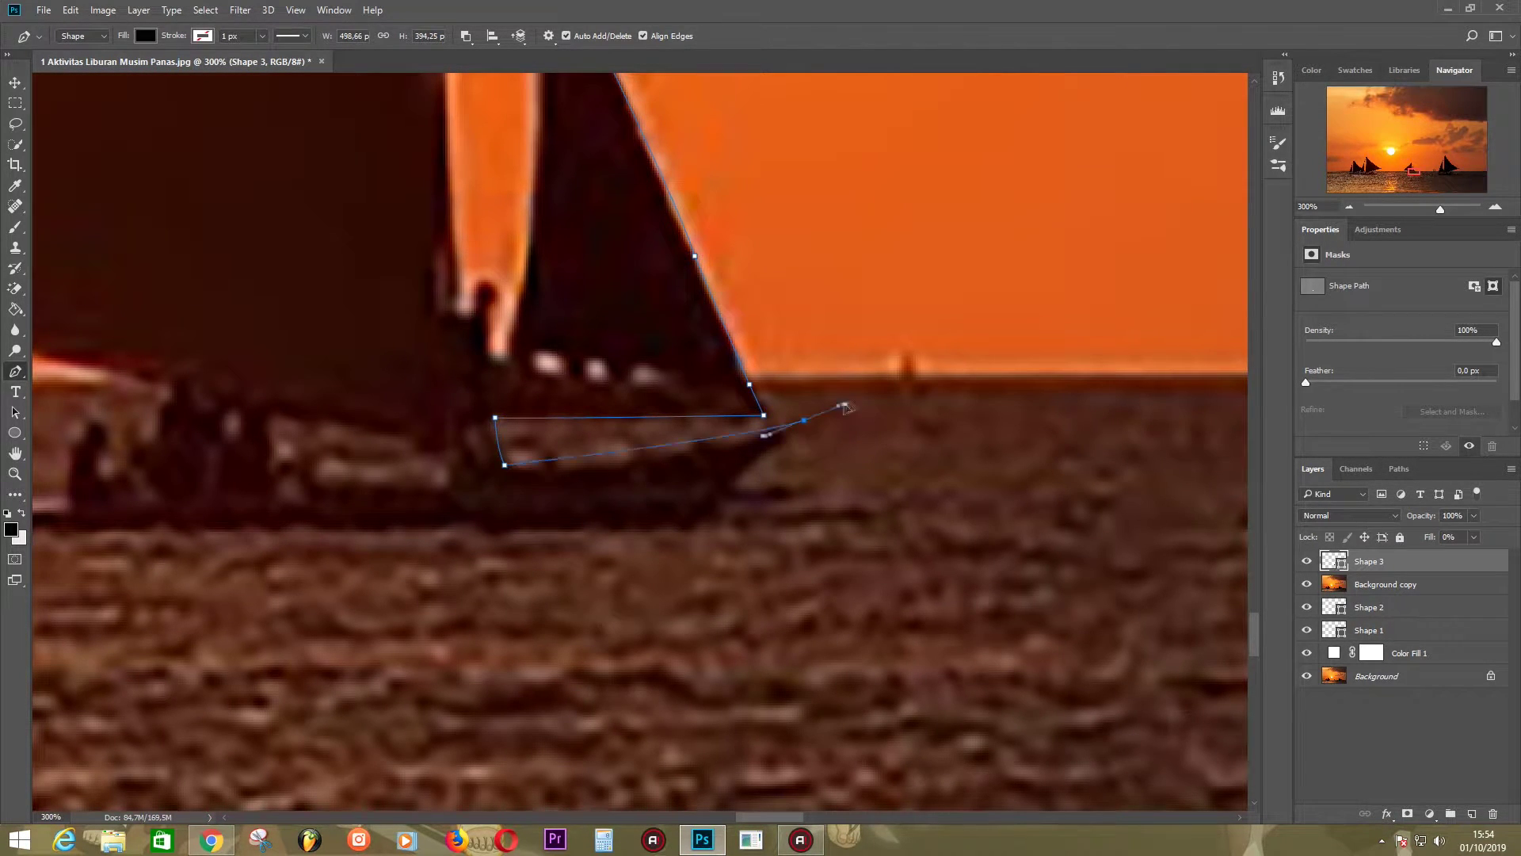
{"action": "left_click", "coordinate": [707, 526]}
{"action": "left_click", "coordinate": [446, 530]}
{"action": "scroll", "coordinate": [446, 530], "scroll_direction": "left", "scroll_amount": 6}
{"action": "left_click", "coordinate": [130, 553]}
{"action": "left_click", "coordinate": [330, 539]}
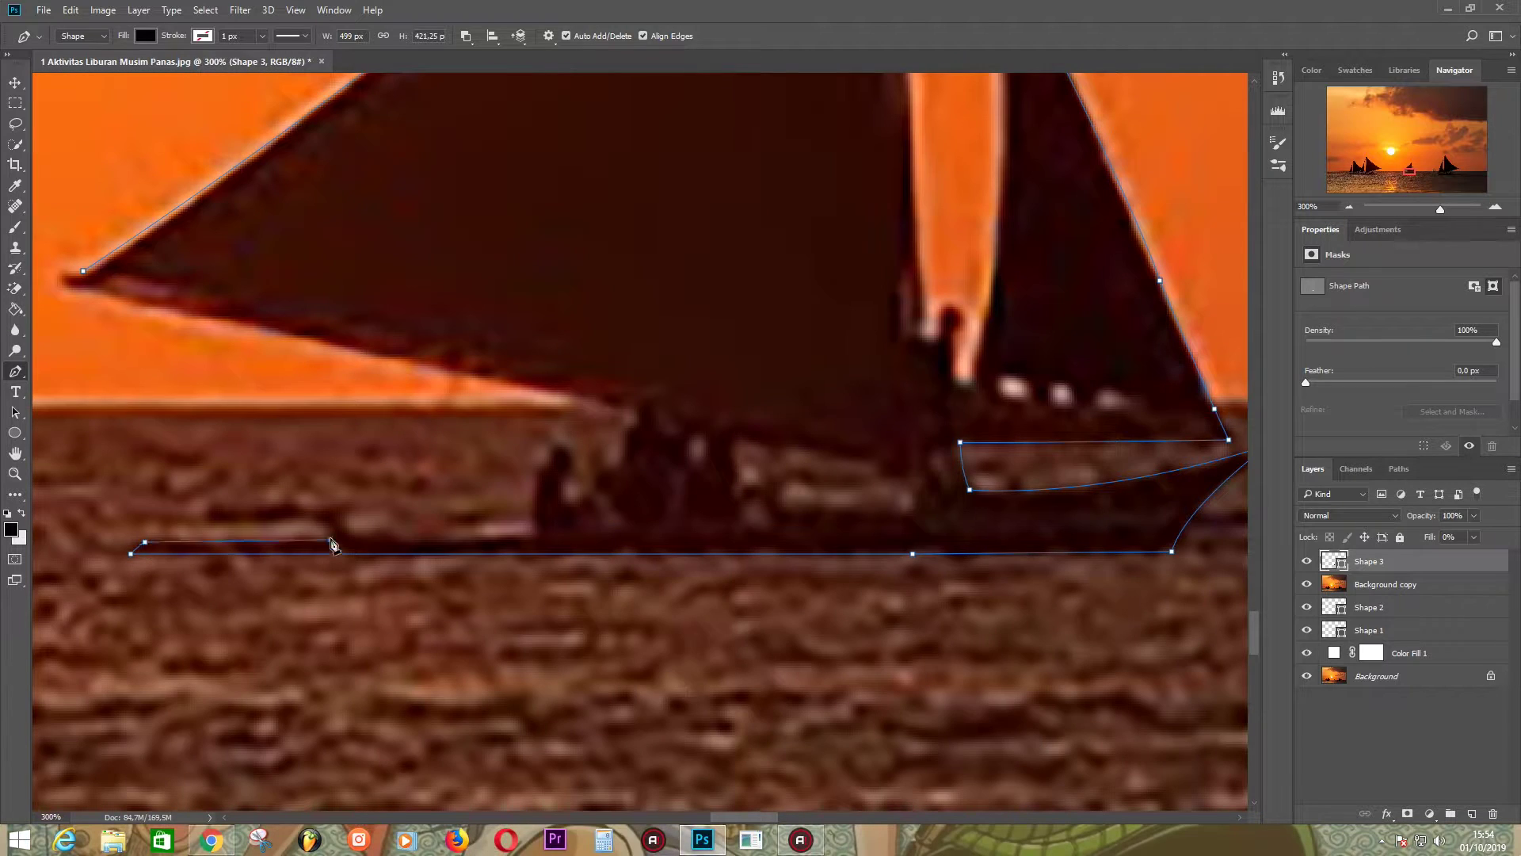
{"action": "left_click", "coordinate": [209, 524]}
{"action": "left_click", "coordinate": [349, 504]}
{"action": "left_click_drag", "start_coordinate": [338, 516], "coordinate": [341, 524]}
- Trace over the passengers, close the path, and move Shape 3 below Background copy
{"action": "left_click", "coordinate": [530, 506]}
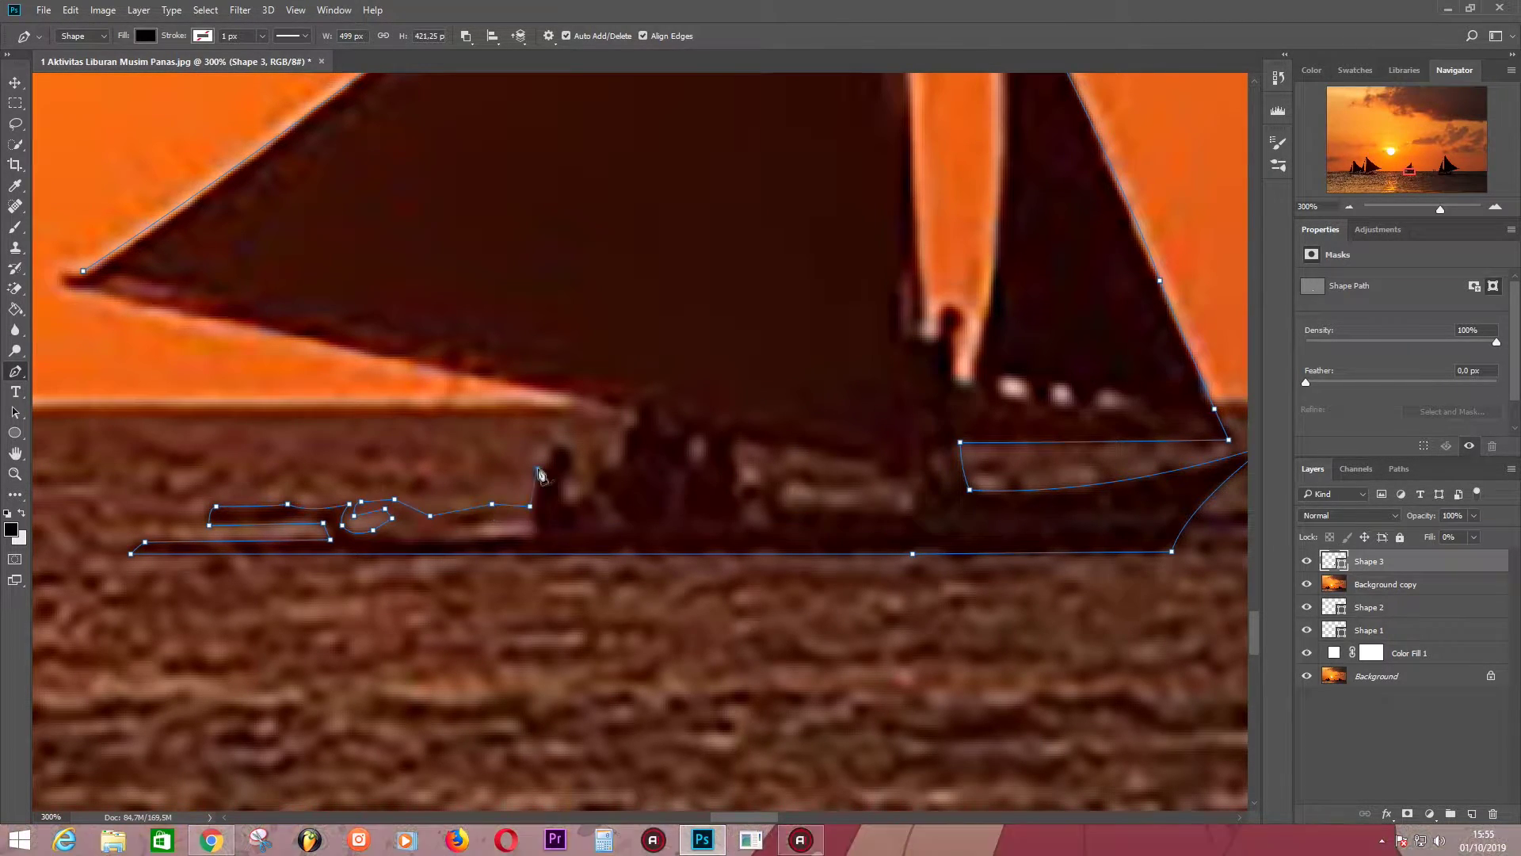
{"action": "left_click", "coordinate": [593, 496]}
{"action": "left_click", "coordinate": [600, 507]}
{"action": "left_click", "coordinate": [617, 466]}
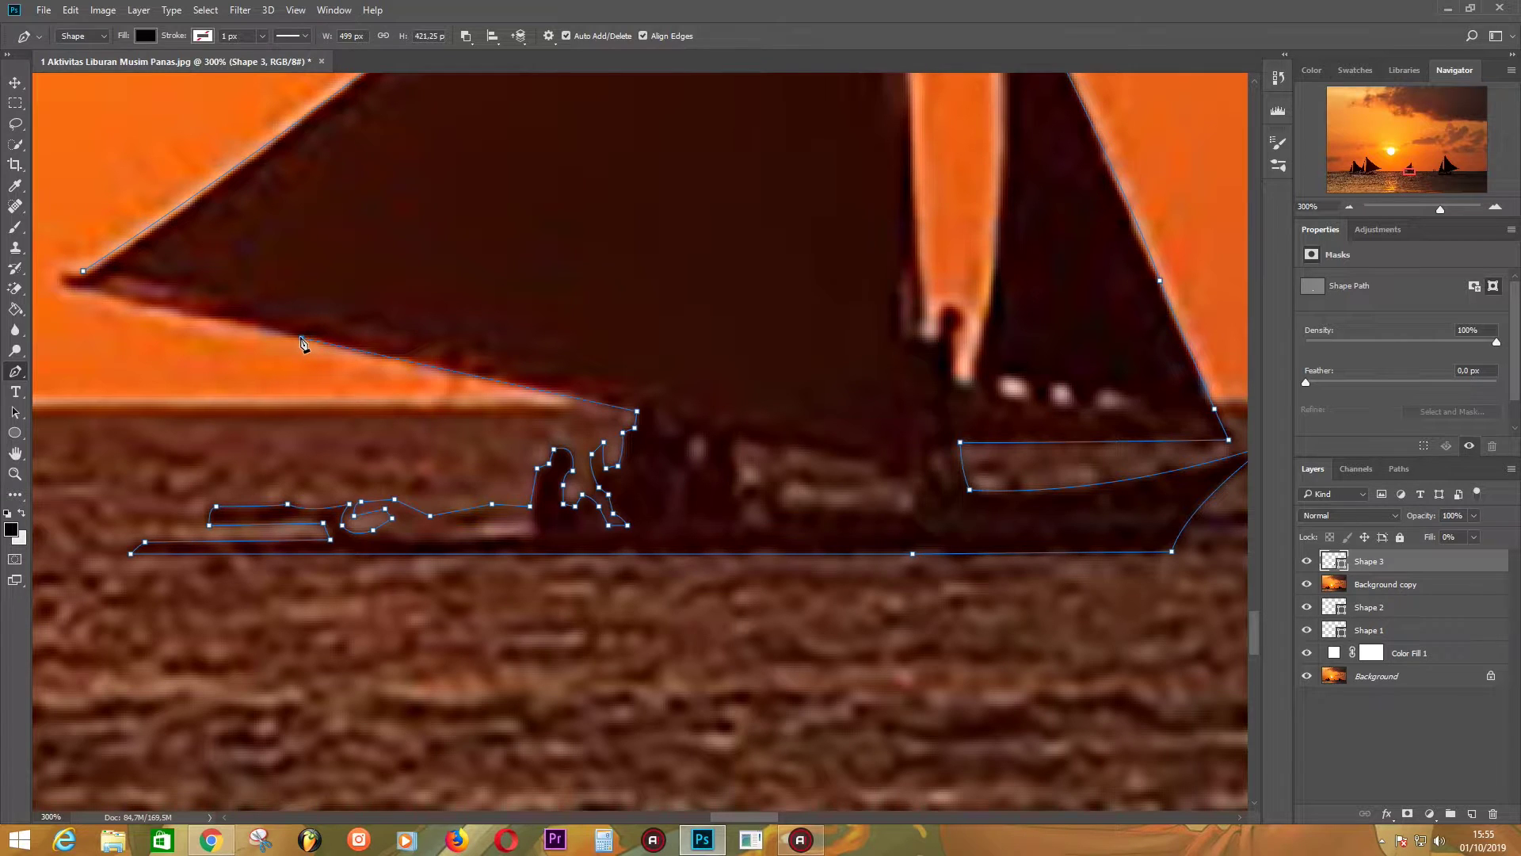
{"action": "left_click", "coordinate": [66, 281]}
{"action": "left_click_drag", "start_coordinate": [1406, 564], "coordinate": [1407, 590]}
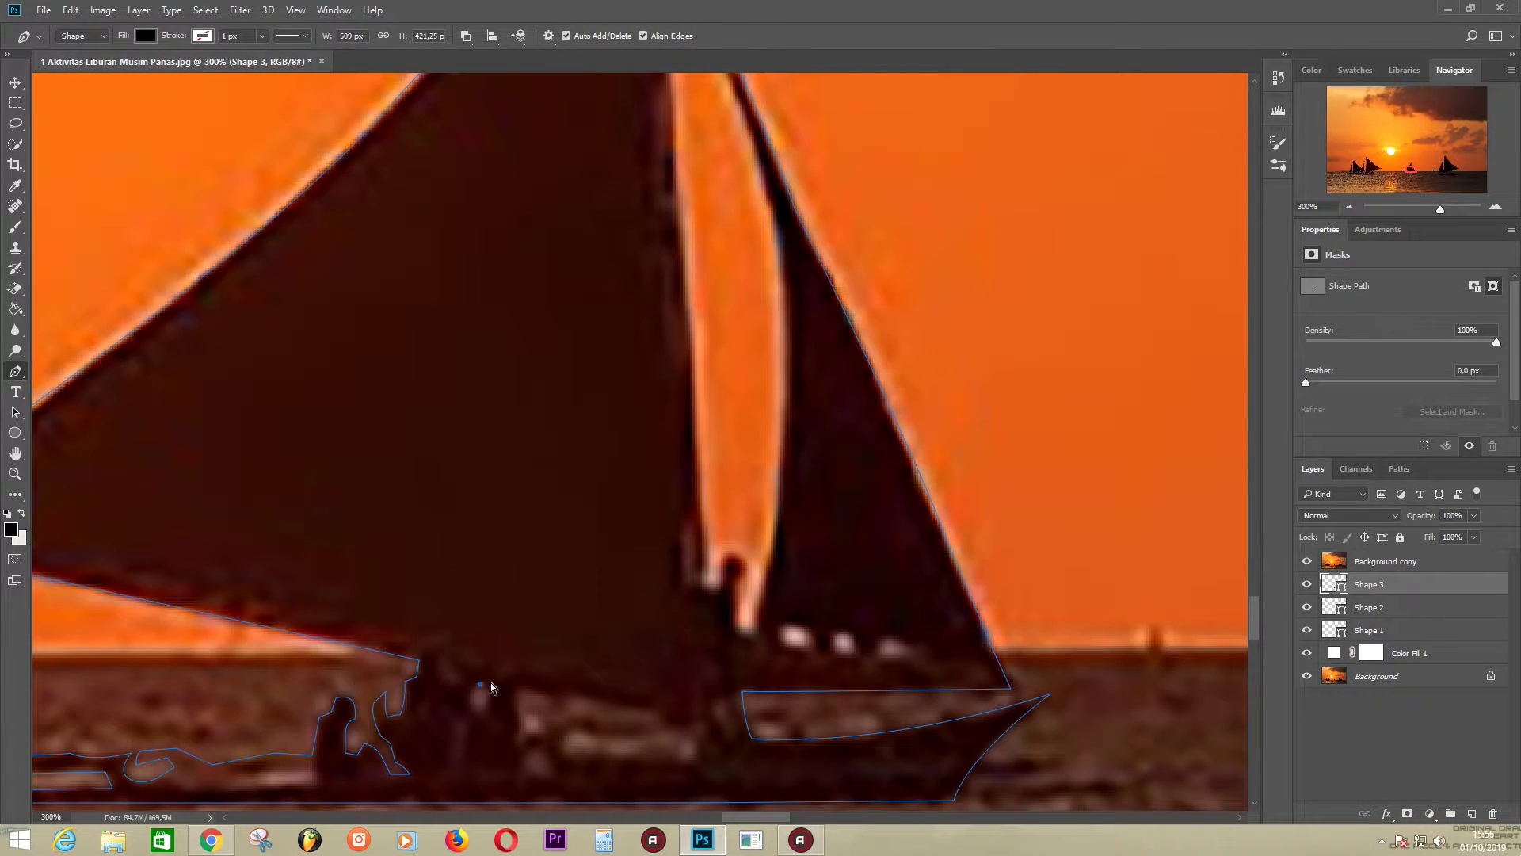
- Cut out the gaps beside a passenger and at the mast base in Shape 3
{"action": "left_click", "coordinate": [519, 687]}
{"action": "scroll", "coordinate": [519, 686], "scroll_direction": "down", "scroll_amount": 3}
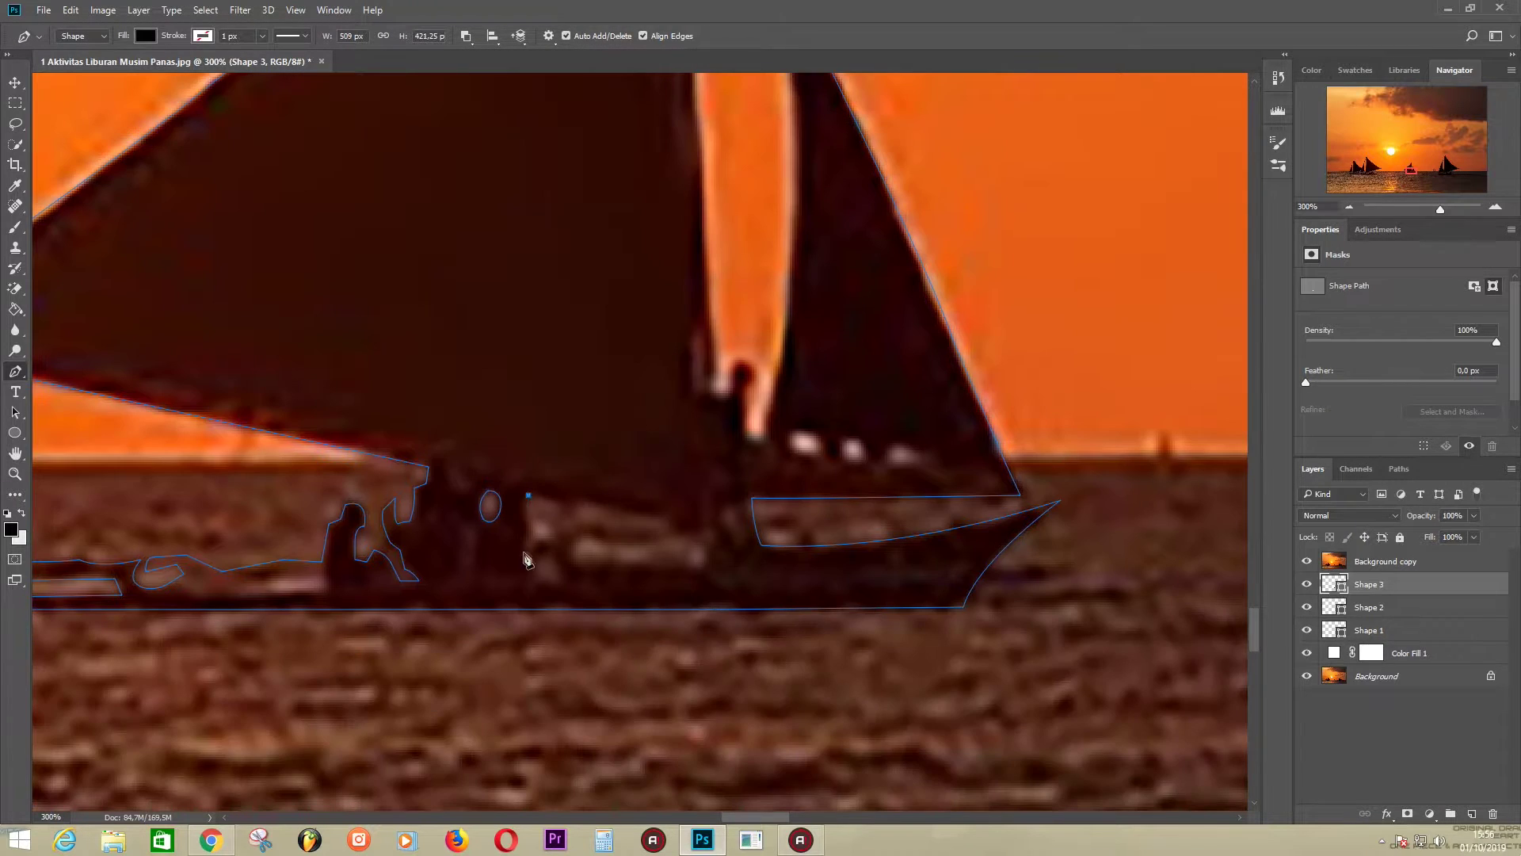
{"action": "left_click", "coordinate": [529, 495]}
{"action": "left_click_drag", "start_coordinate": [581, 503], "coordinate": [586, 526]}
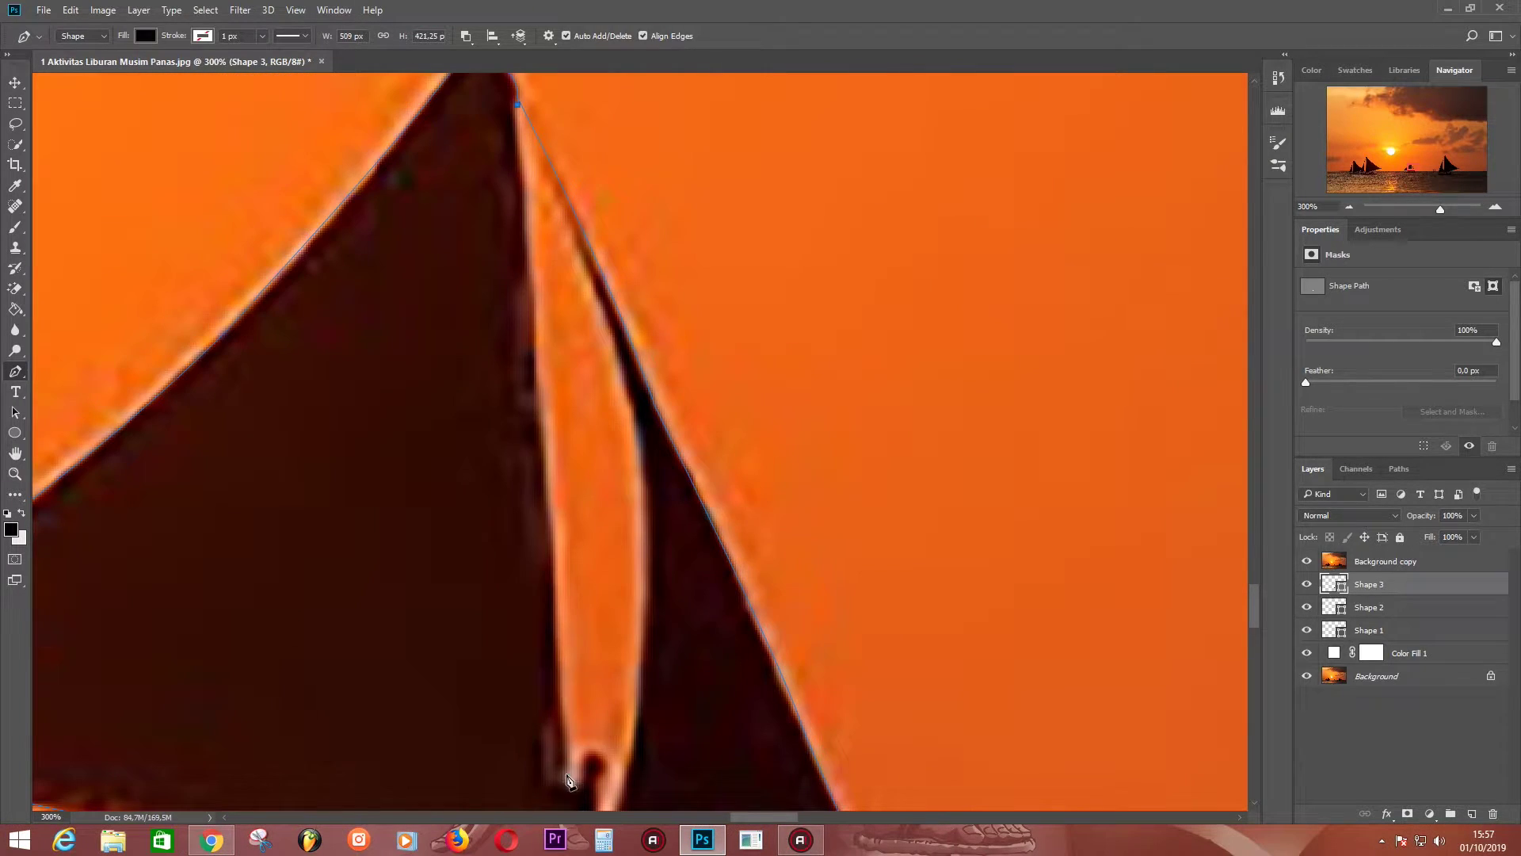
{"action": "left_click", "coordinate": [562, 573]}
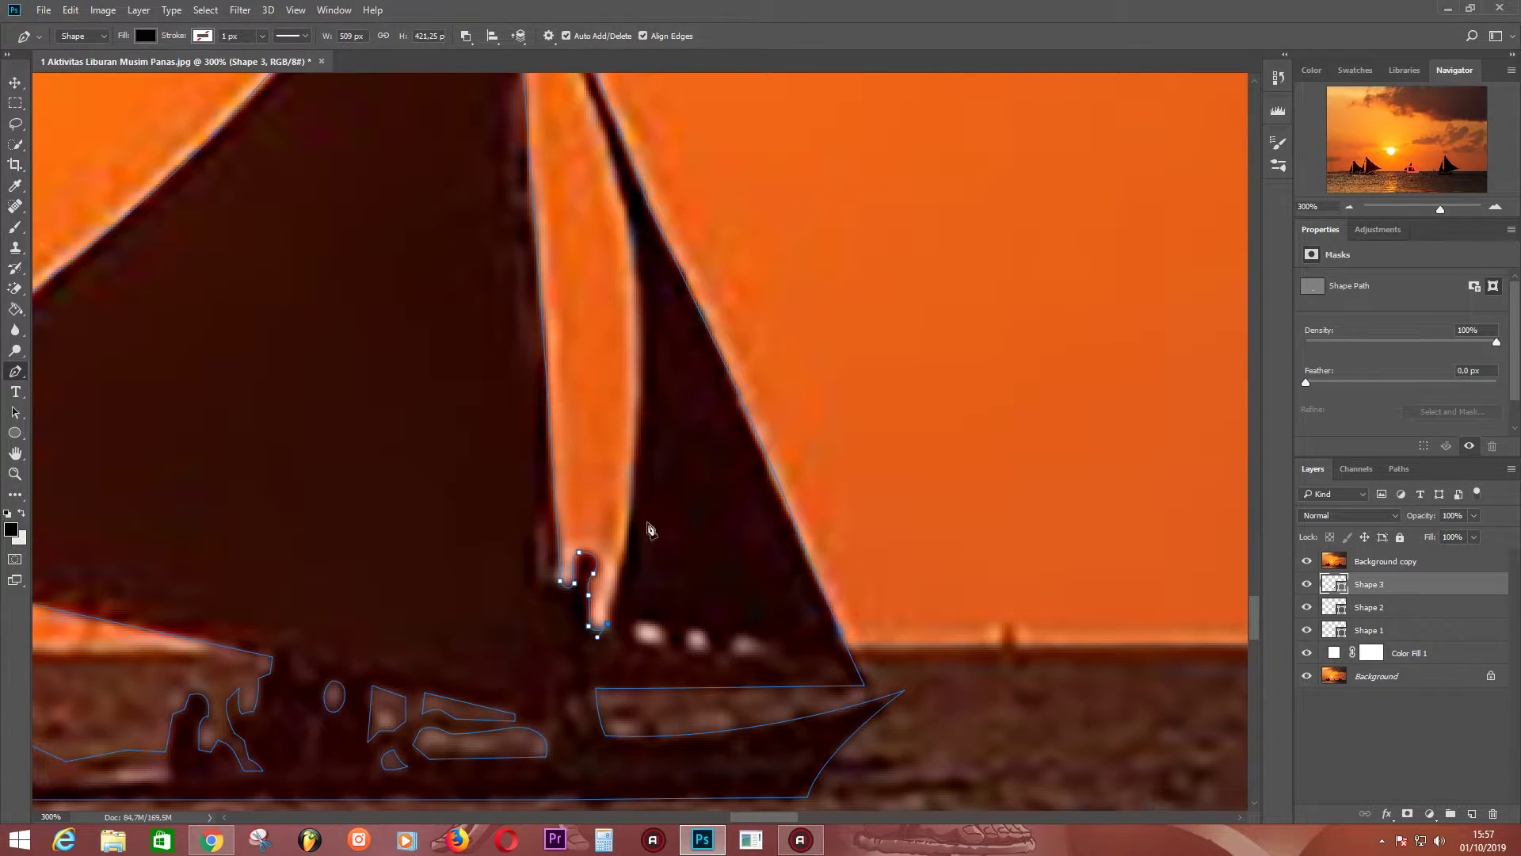
- Cut out a small gap along the hull's left end
{"action": "mouse_move", "coordinate": [650, 529]}
{"action": "left_mouse_down"}
{"action": "mouse_move", "coordinate": [552, 267]}
{"action": "mouse_move", "coordinate": [632, 367]}
{"action": "left_mouse_up"}
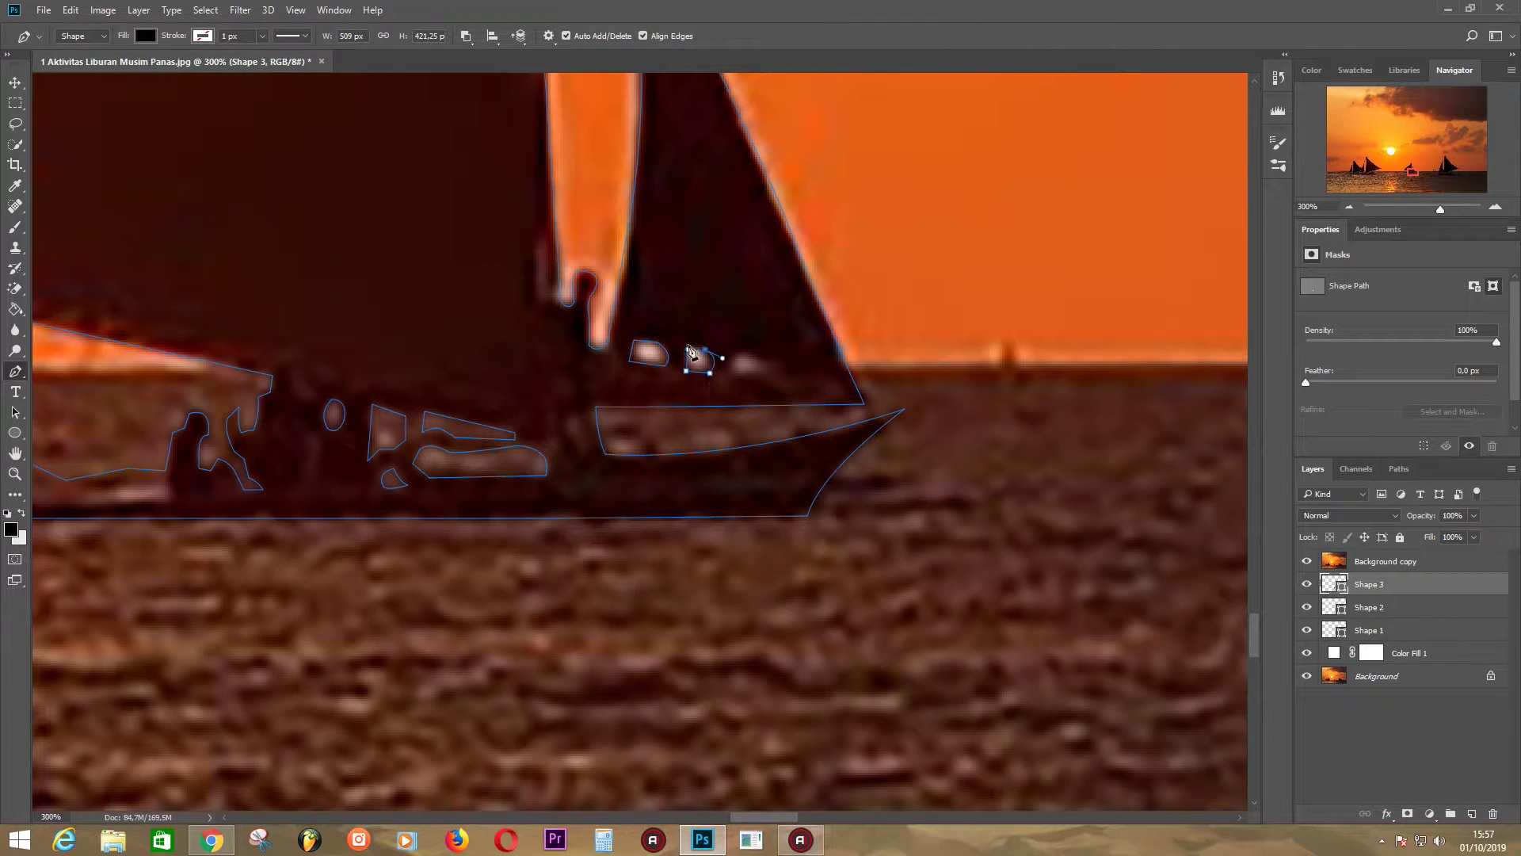
{"action": "left_click_drag", "start_coordinate": [159, 489], "coordinate": [663, 477]}
{"action": "left_click", "coordinate": [586, 479]}
{"action": "left_click", "coordinate": [632, 469]}
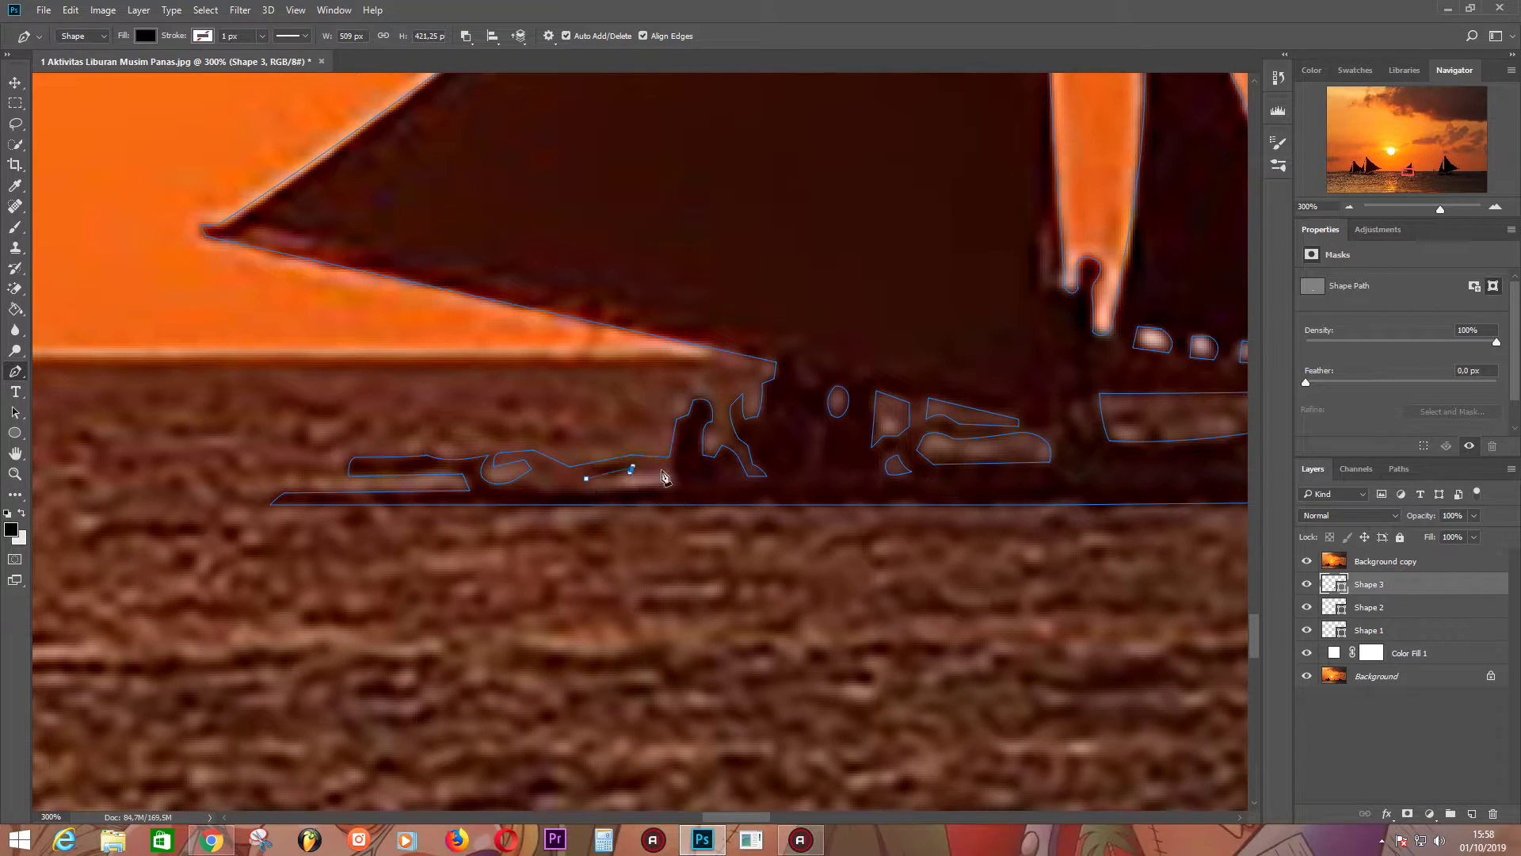
{"action": "left_click", "coordinate": [586, 480]}
- Hide Background copy, fit the picture on screen, then show the photo again
{"action": "left_click", "coordinate": [1307, 561]}
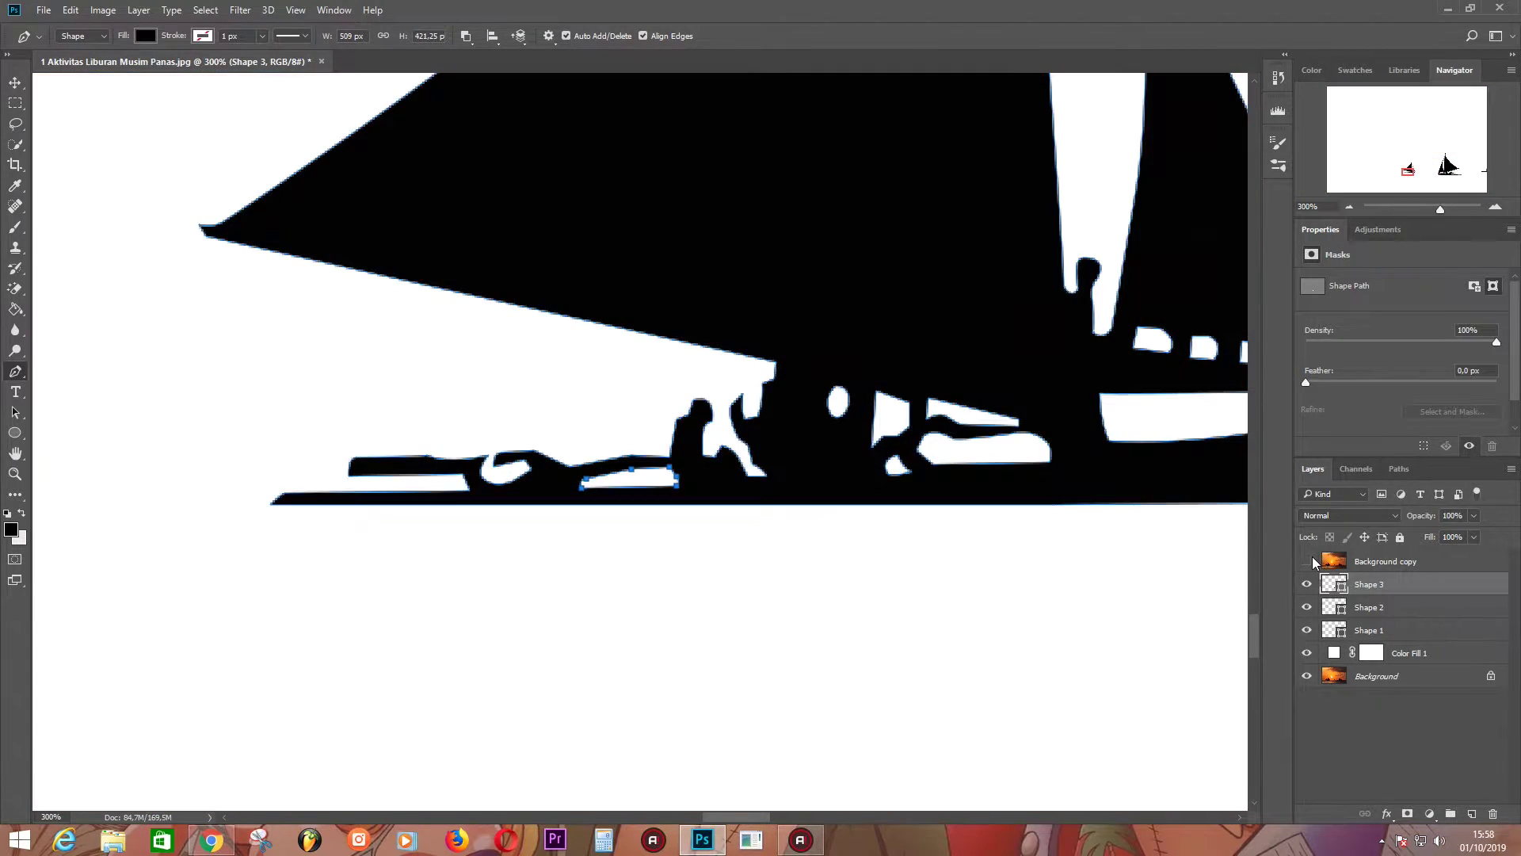
{"action": "key", "text": "ctrl+0"}
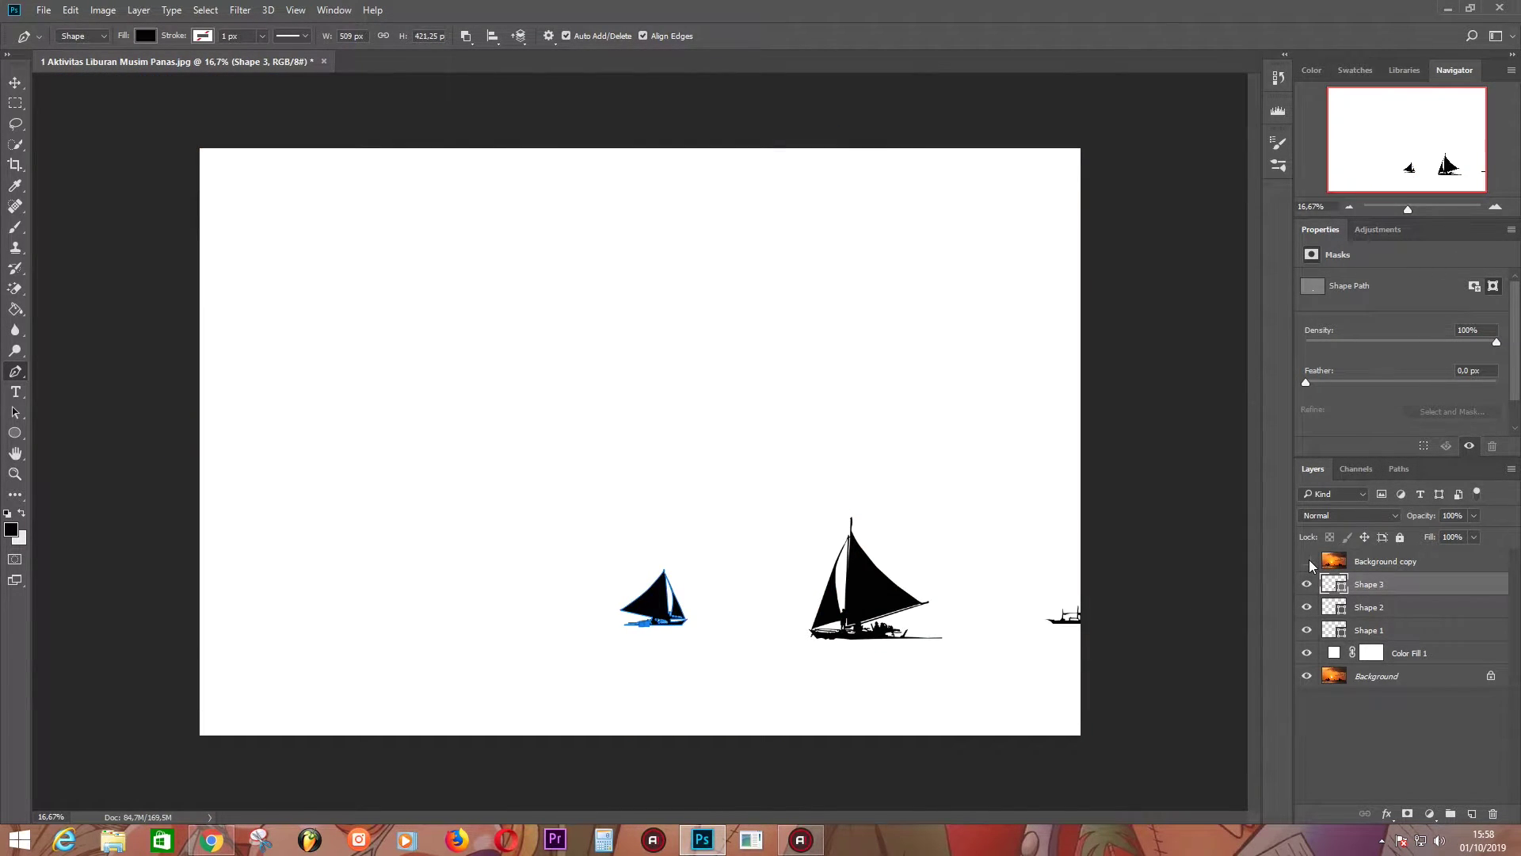
{"action": "left_click", "coordinate": [1308, 561]}
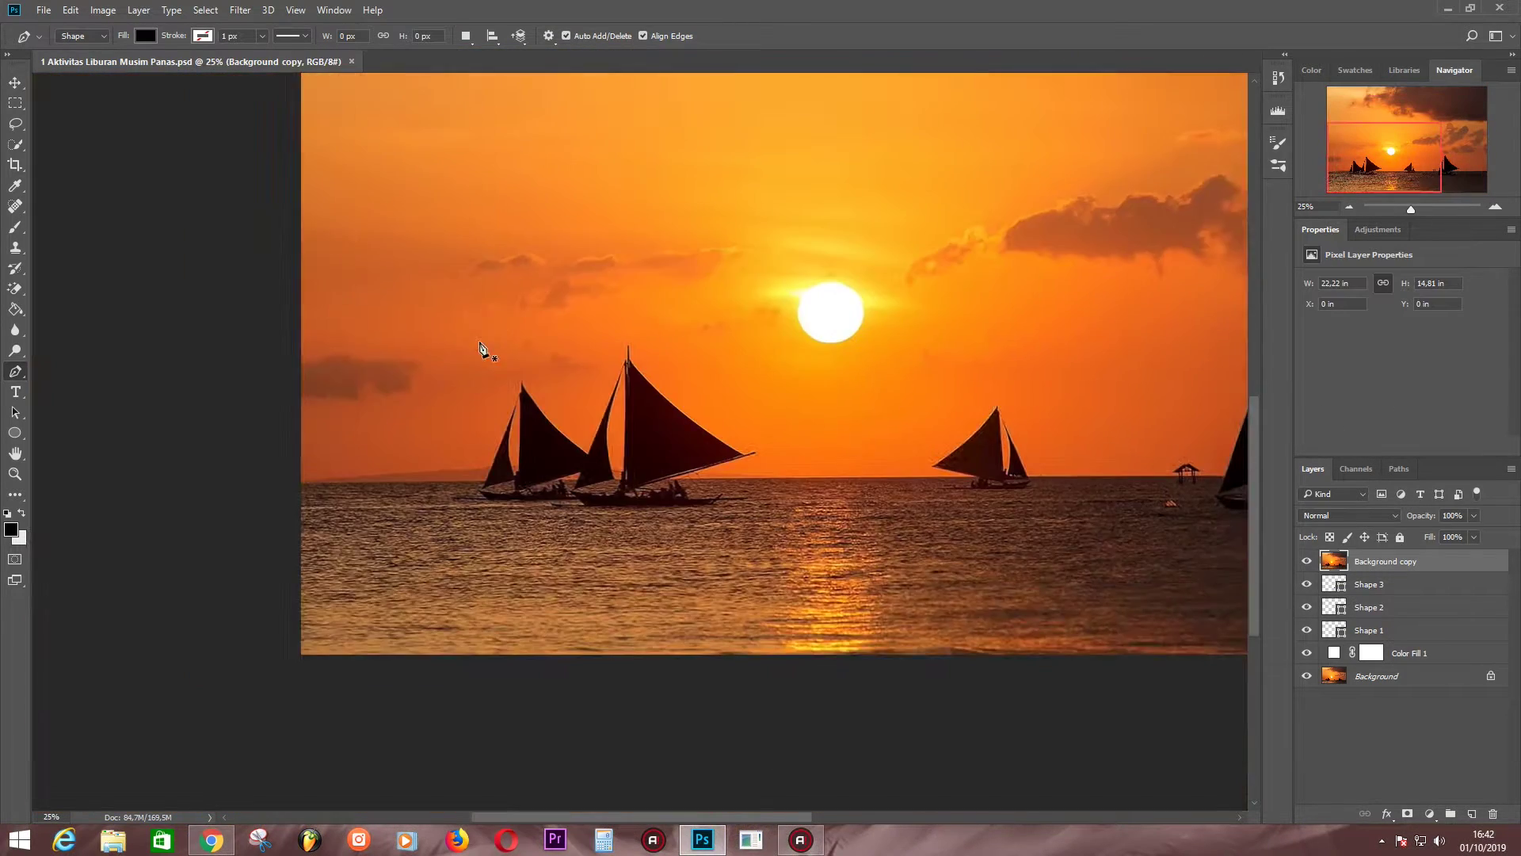
- Start a new Shape 4 outline up the left sail to its peak
{"action": "left_click", "coordinate": [228, 600]}
{"action": "left_click", "coordinate": [261, 522]}
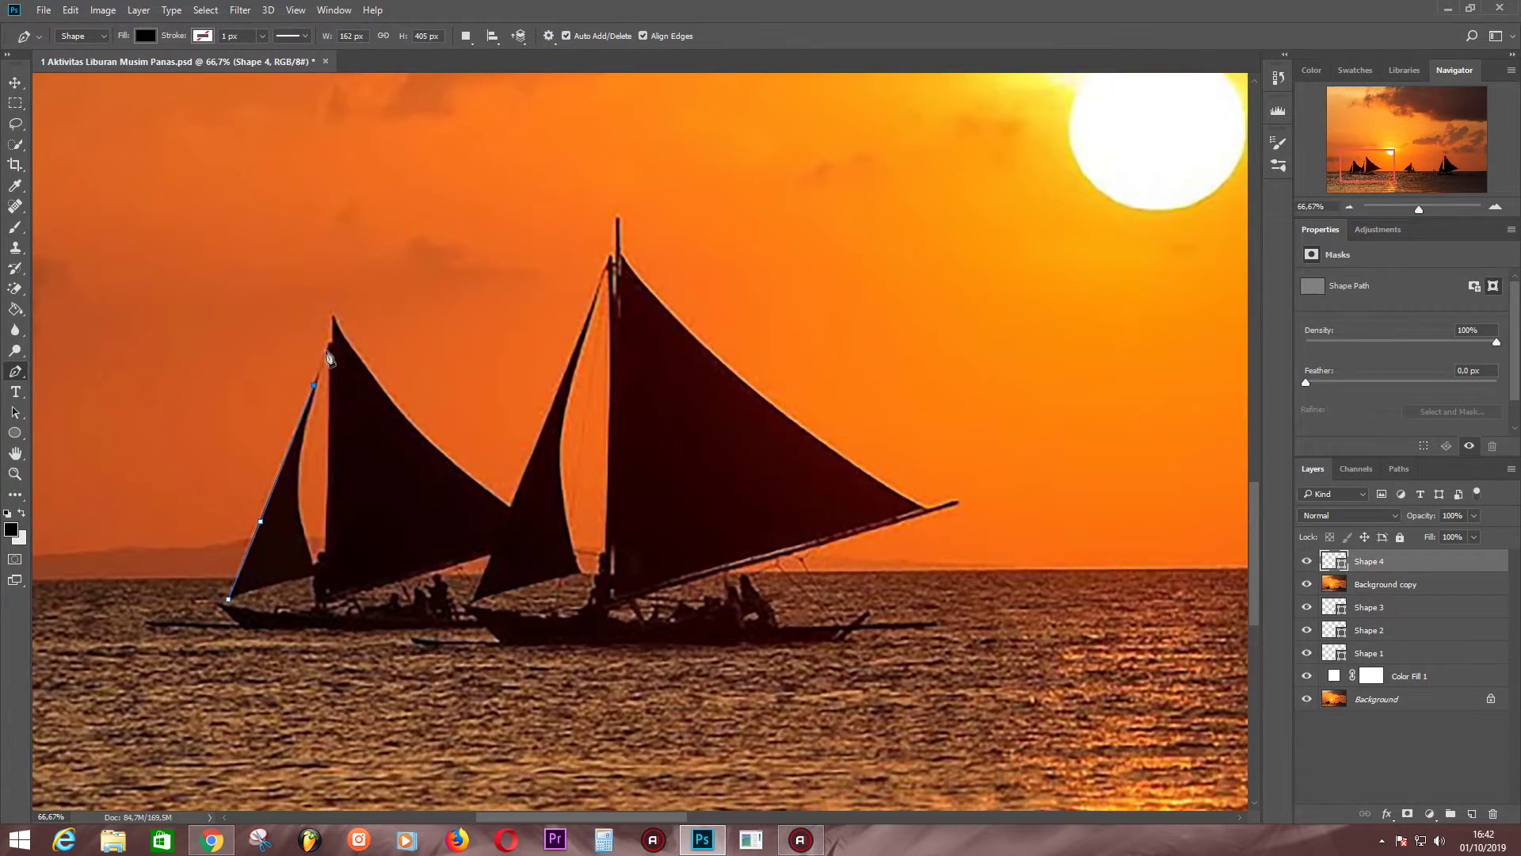
{"action": "scroll", "coordinate": [331, 384], "scroll_direction": "up", "scroll_amount": 2}
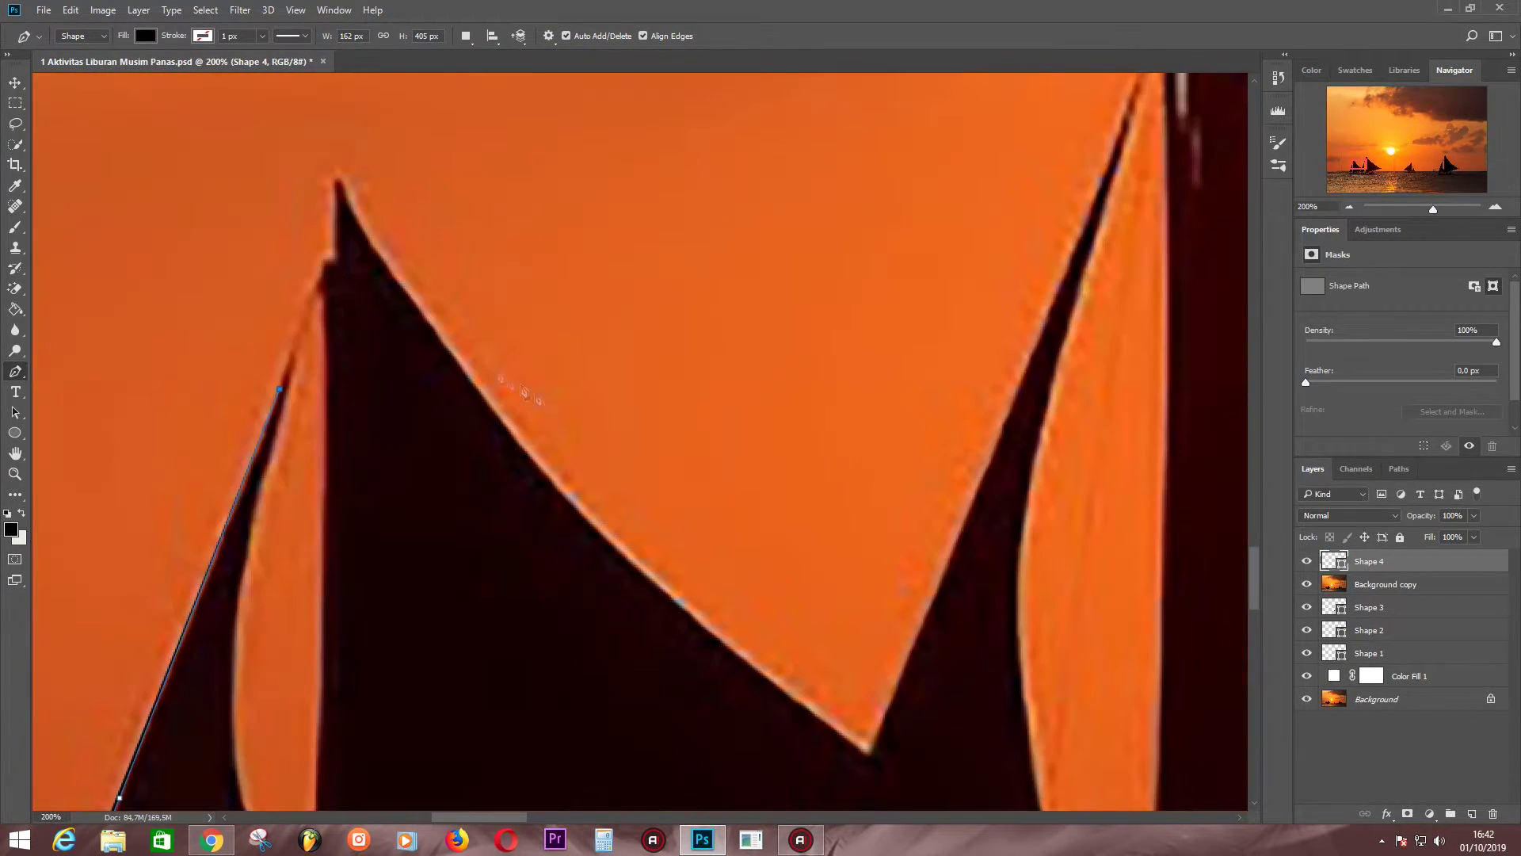
{"action": "left_click", "coordinate": [324, 259]}
{"action": "left_click", "coordinate": [336, 173]}
{"action": "left_click", "coordinate": [346, 194]}
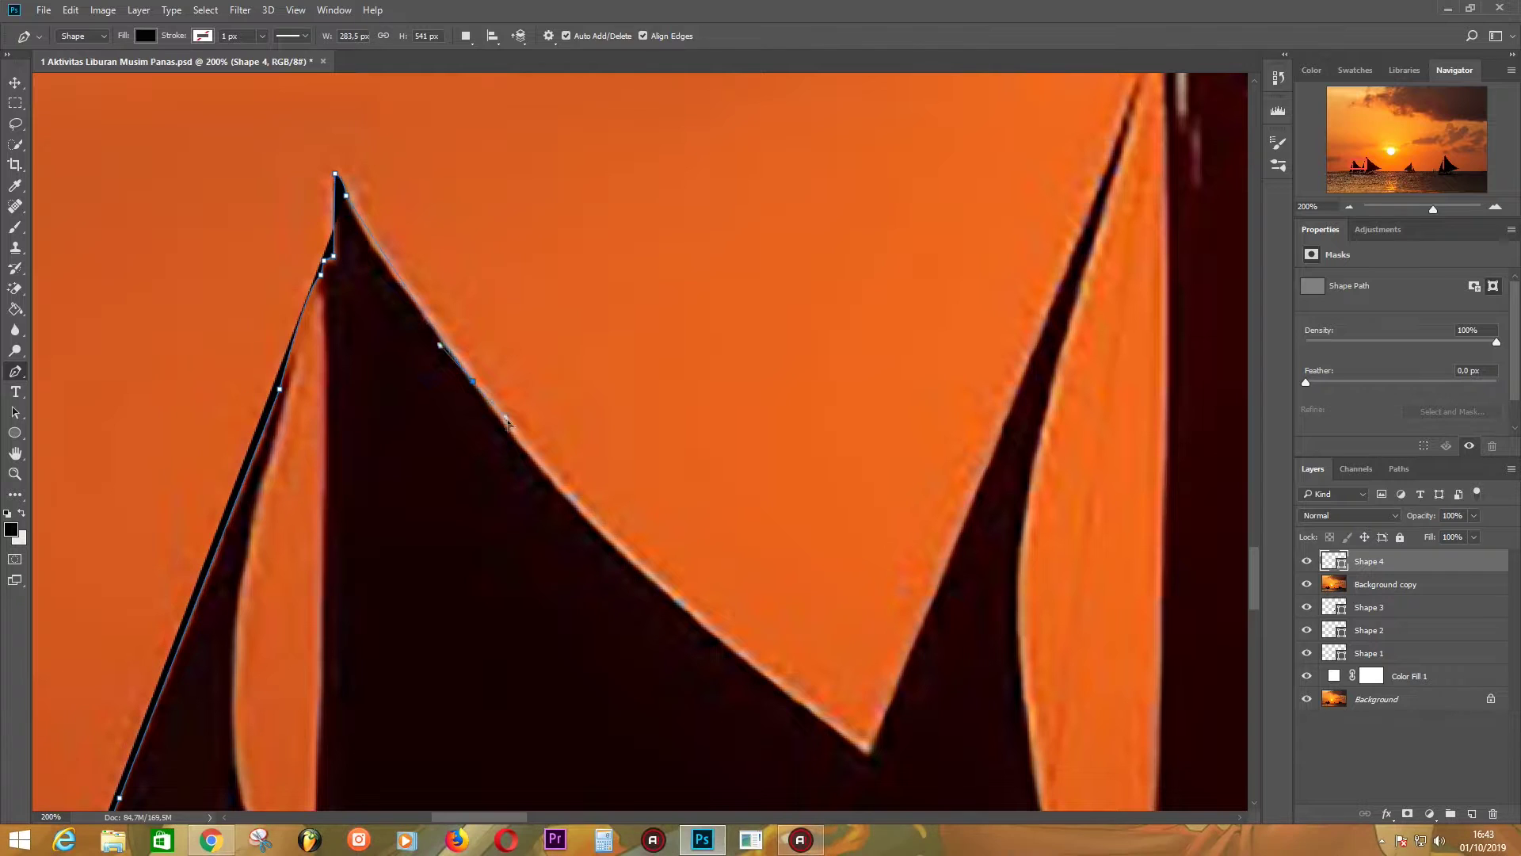
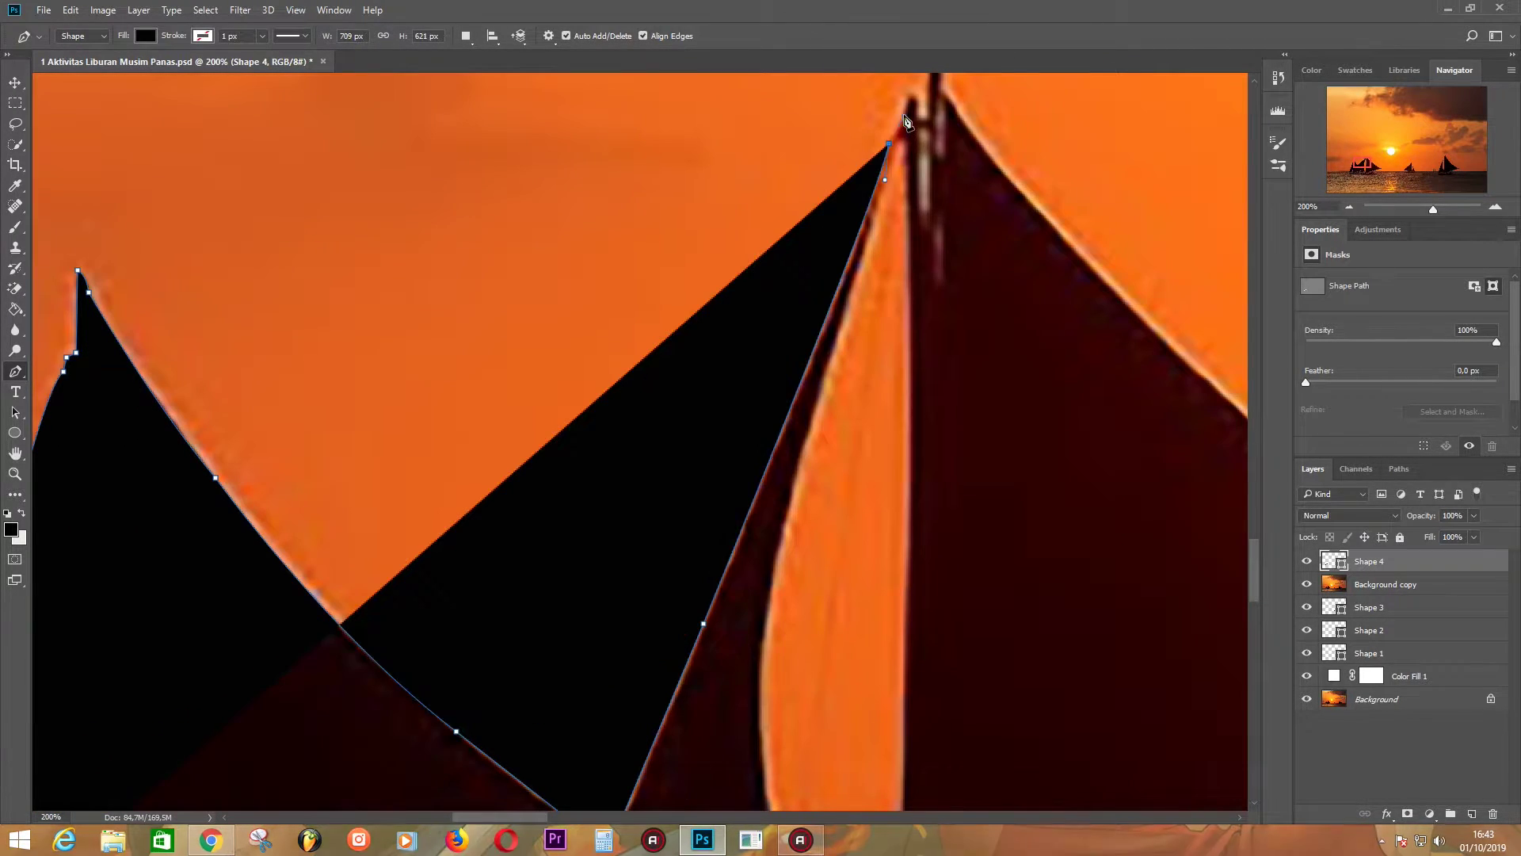
- Trace Shape 4's outline from the mast notch and peak down the mast and along the sail edge
{"action": "left_click_drag", "start_coordinate": [915, 114], "coordinate": [781, 316]}
{"action": "left_click", "coordinate": [796, 186]}
{"action": "left_click", "coordinate": [805, 192]}
{"action": "left_click", "coordinate": [808, 278]}
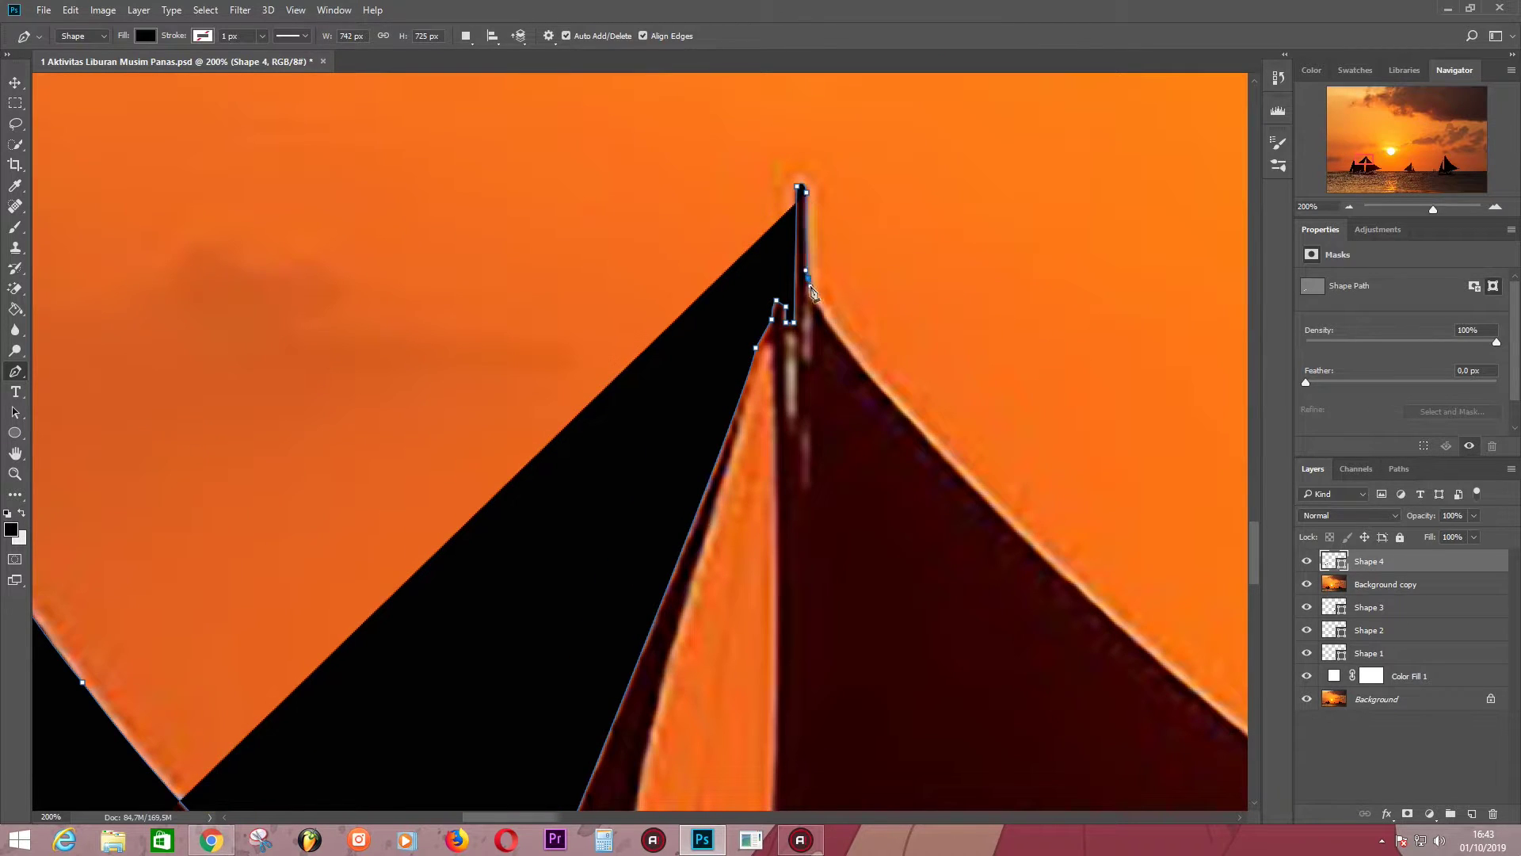
{"action": "left_click", "coordinate": [824, 315]}
{"action": "left_click", "coordinate": [867, 378]}
{"action": "left_click", "coordinate": [899, 408]}
{"action": "left_click_drag", "start_coordinate": [917, 447], "coordinate": [585, 350]}
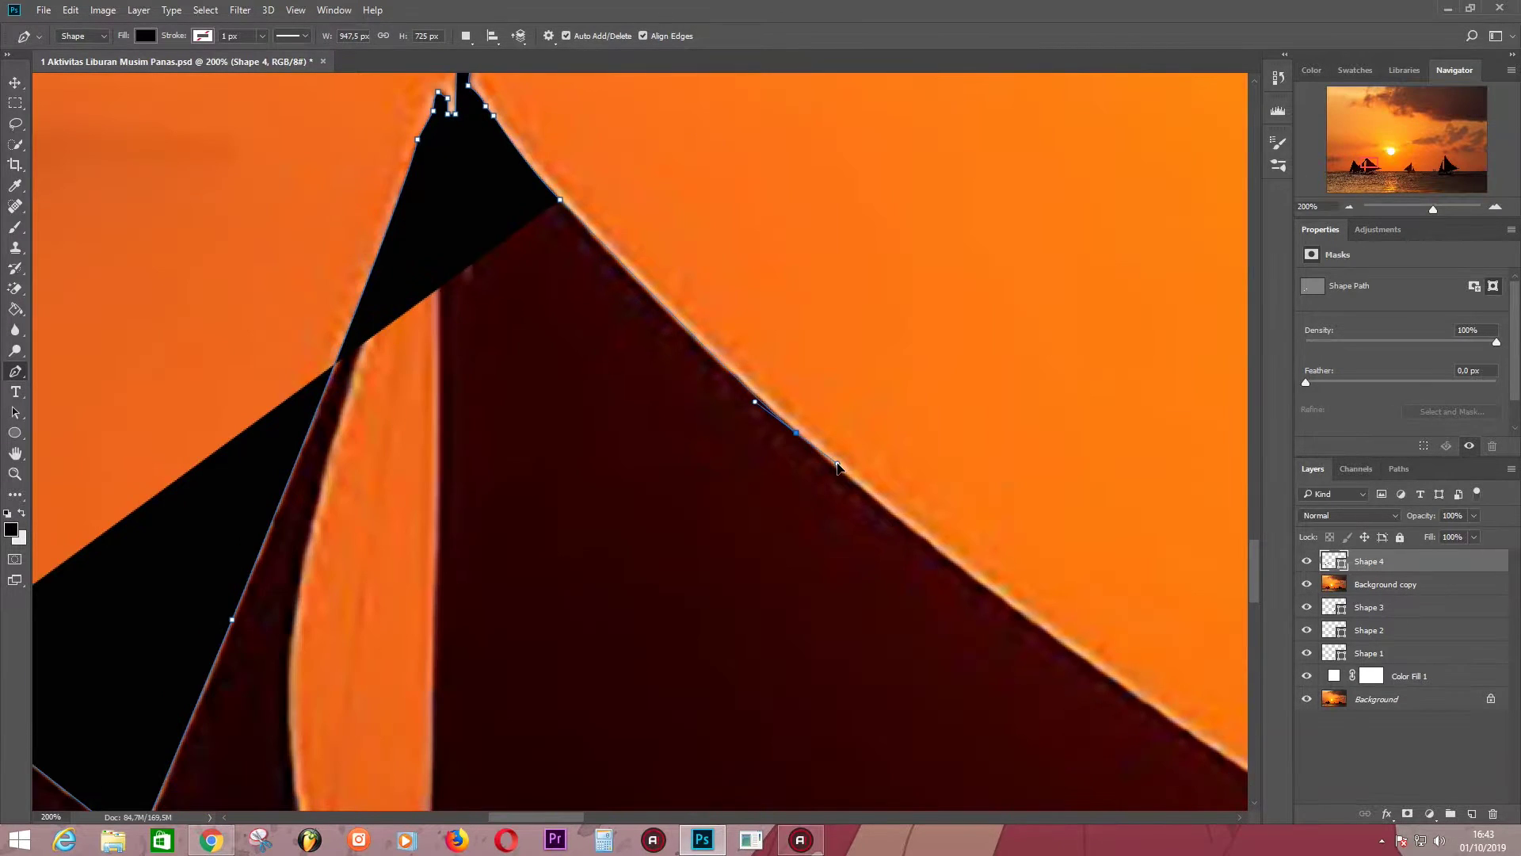
{"action": "left_click_drag", "start_coordinate": [785, 417], "coordinate": [753, 380]}
{"action": "left_click", "coordinate": [749, 374]}
- Outline the sail tip and spar tip, and set Shape 4's fill to 12%
{"action": "left_click", "coordinate": [1036, 568]}
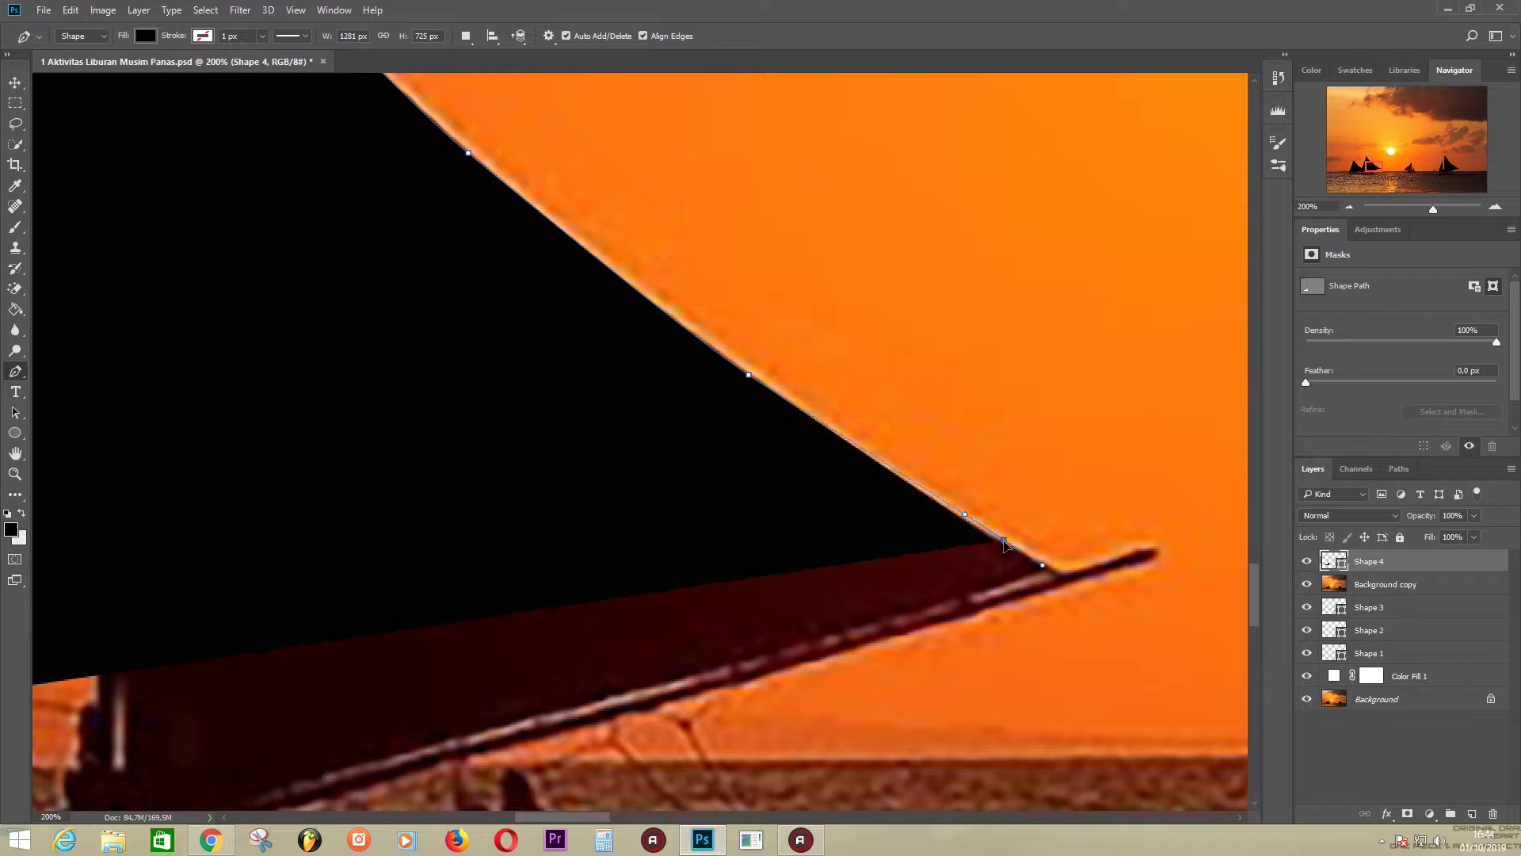
{"action": "left_click", "coordinate": [1062, 575]}
{"action": "left_click", "coordinate": [1137, 549]}
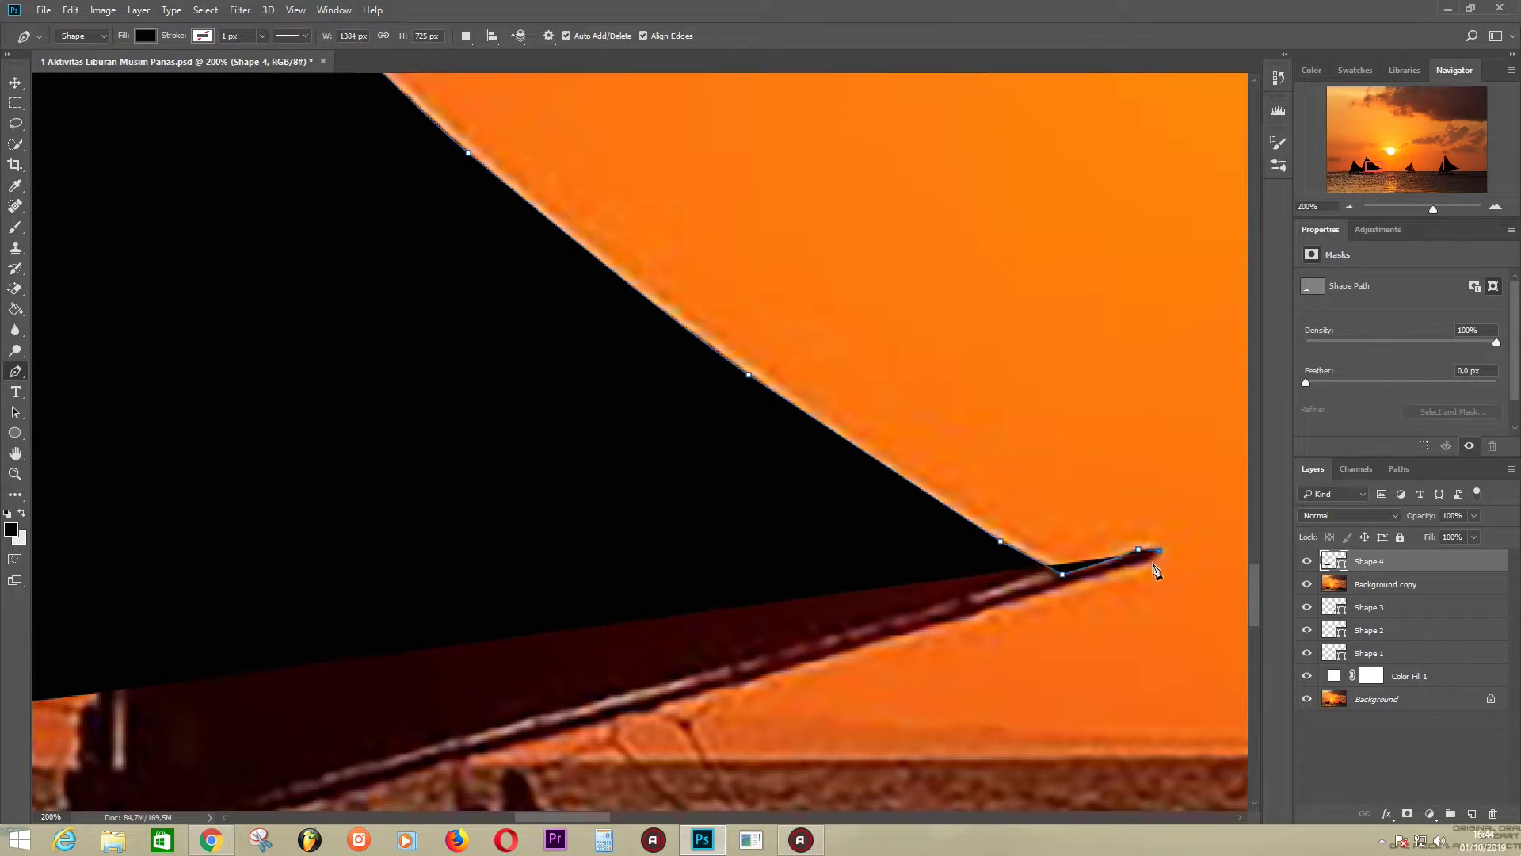
{"action": "left_click", "coordinate": [1150, 562]}
{"action": "left_click", "coordinate": [1063, 587]}
{"action": "left_click_drag", "start_coordinate": [1063, 587], "coordinate": [1107, 421]}
{"action": "key", "text": "shift+1"}
{"action": "key", "text": "shift+2"}
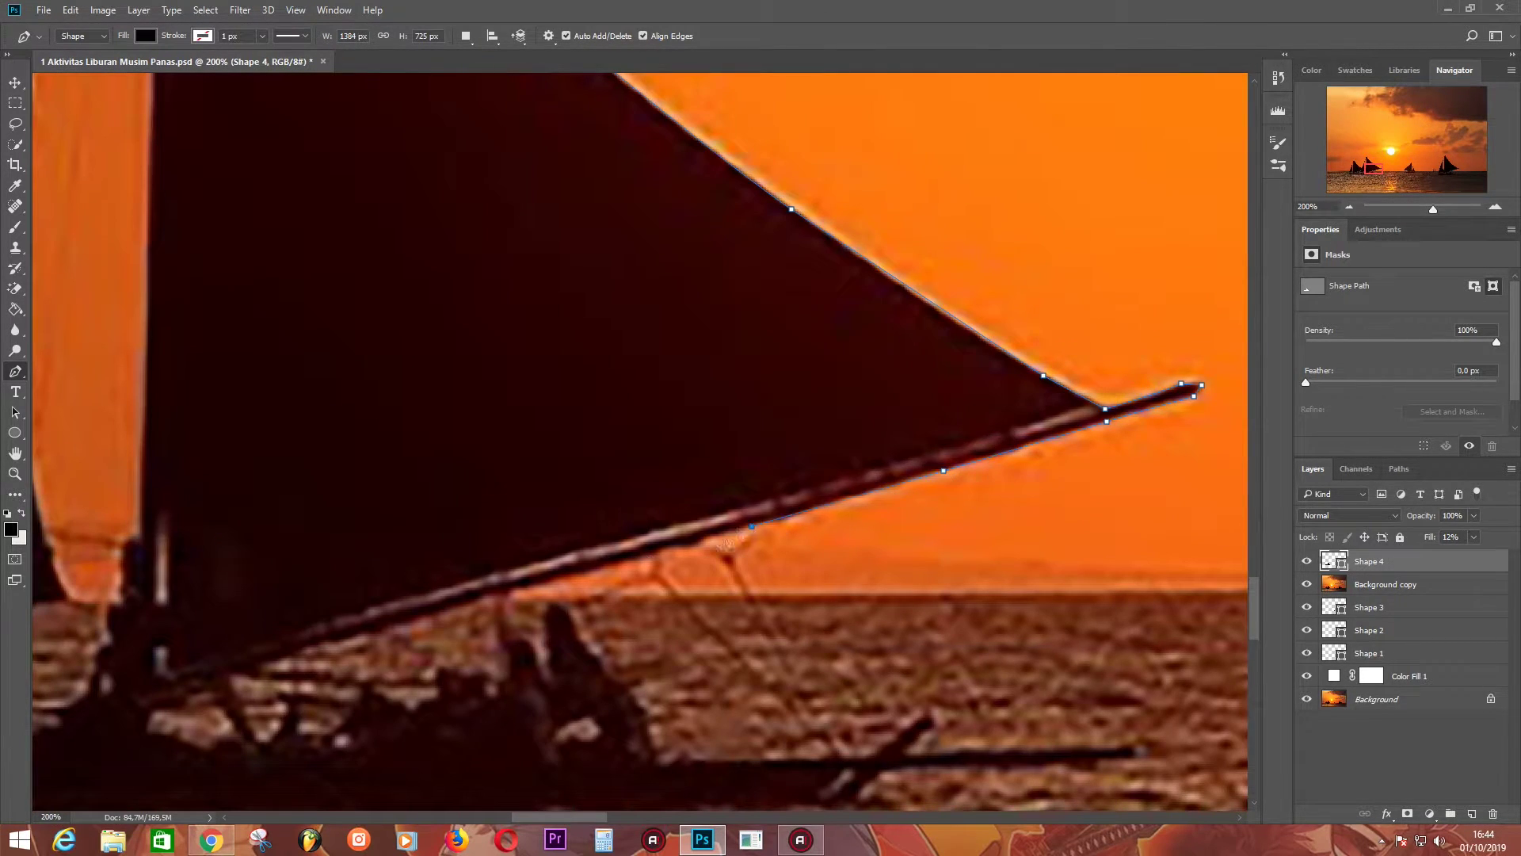
- Trace the outline down from the spar and along the boat's deck
{"action": "left_click_drag", "start_coordinate": [363, 614], "coordinate": [568, 375]}
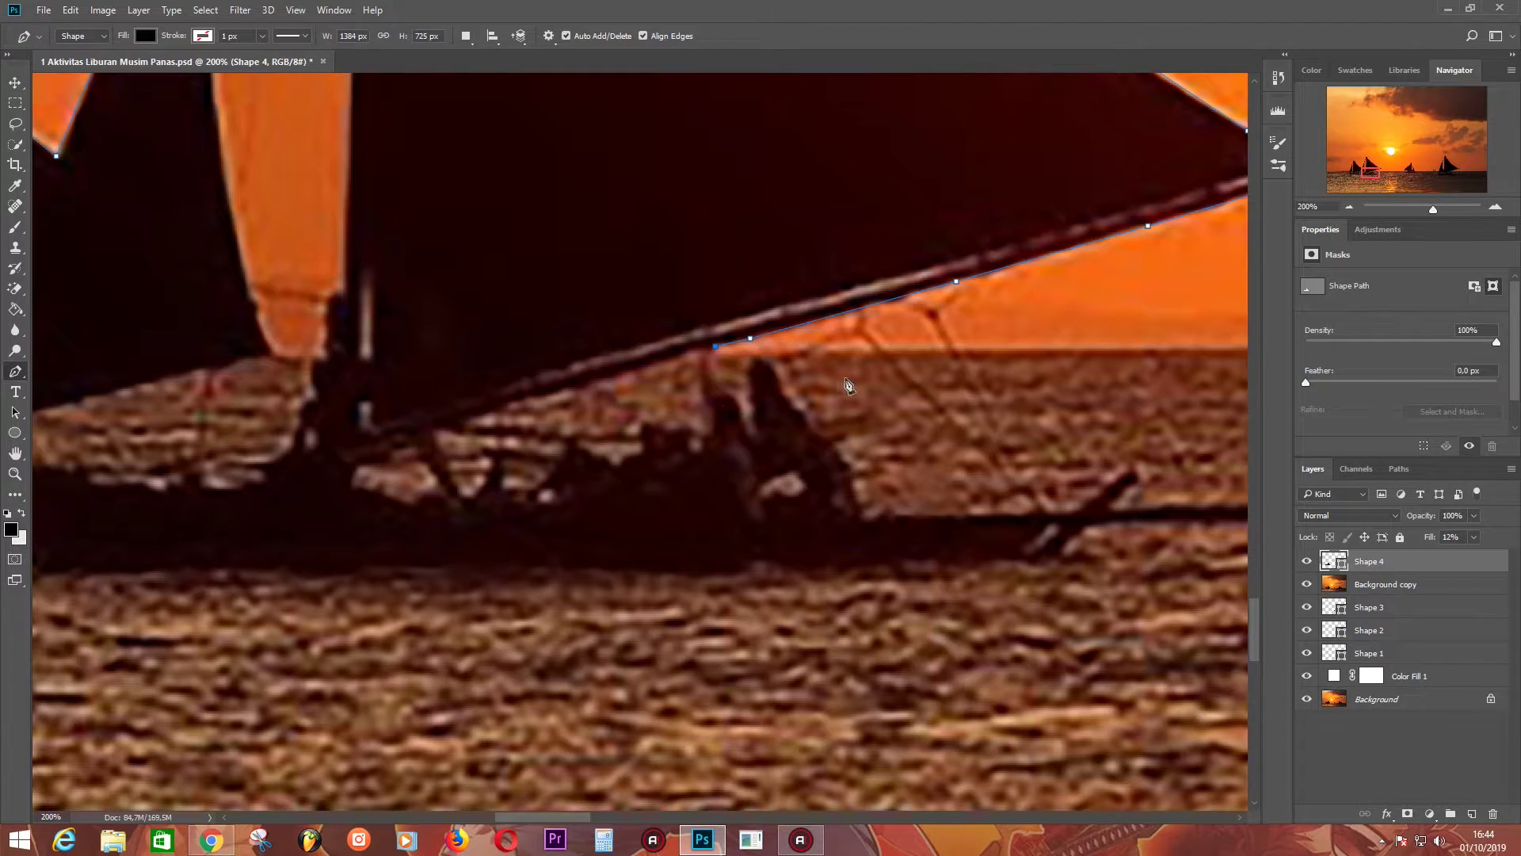
{"action": "left_click", "coordinate": [439, 432]}
{"action": "left_click", "coordinate": [464, 494]}
{"action": "left_click", "coordinate": [500, 452]}
{"action": "left_click", "coordinate": [508, 490]}
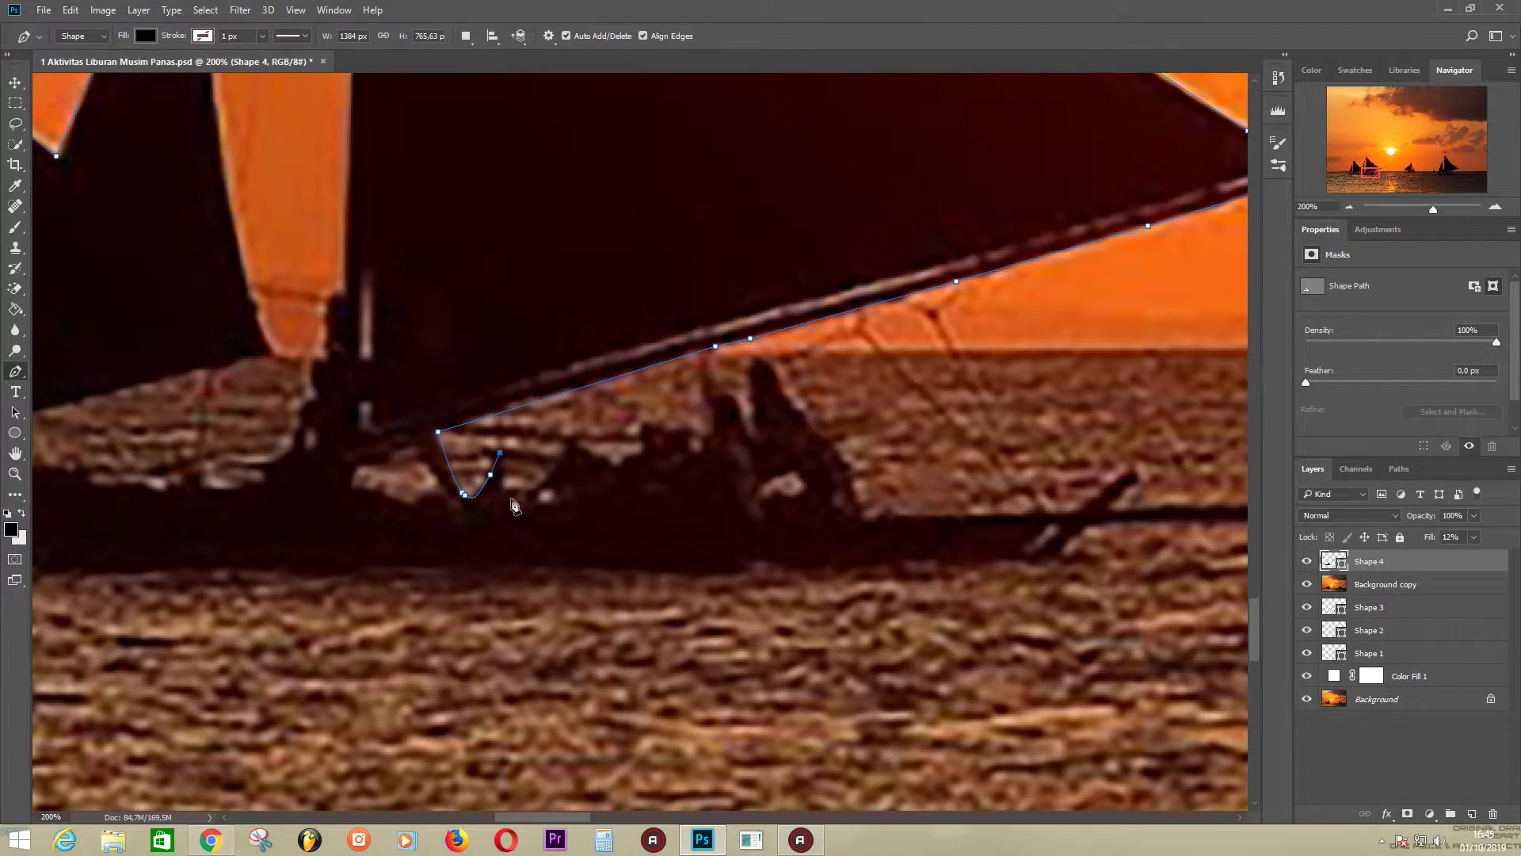
{"action": "left_click", "coordinate": [570, 449]}
{"action": "left_click", "coordinate": [590, 453]}
- Outline the passengers' heads and the seated figure's silhouette down its back
{"action": "left_click", "coordinate": [641, 425]}
{"action": "left_click", "coordinate": [688, 430]}
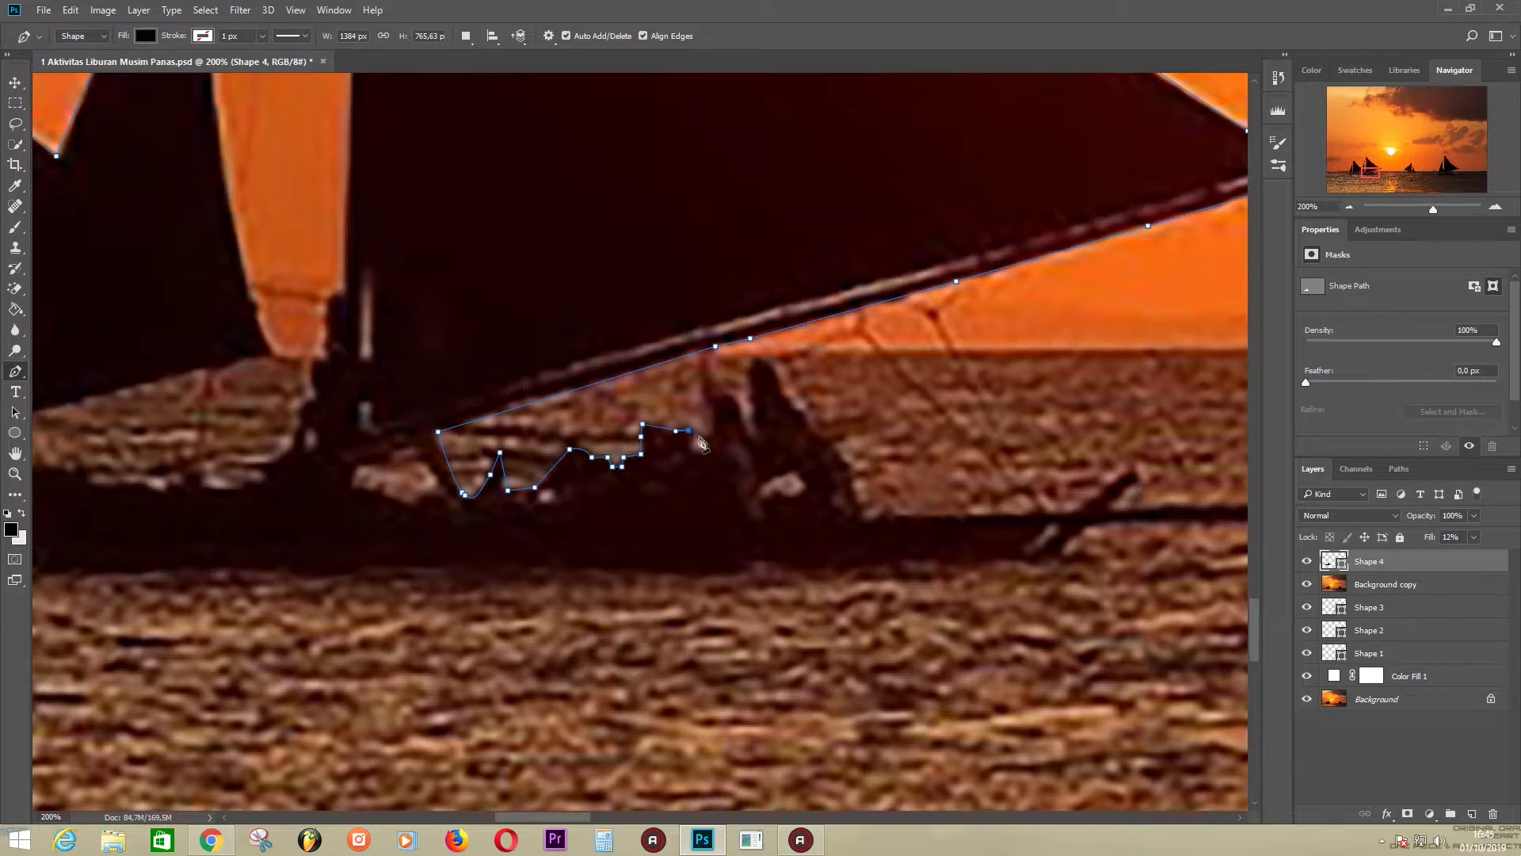
{"action": "left_click", "coordinate": [708, 435]}
{"action": "left_click", "coordinate": [716, 433]}
{"action": "left_click", "coordinate": [716, 399]}
{"action": "left_click", "coordinate": [747, 435]}
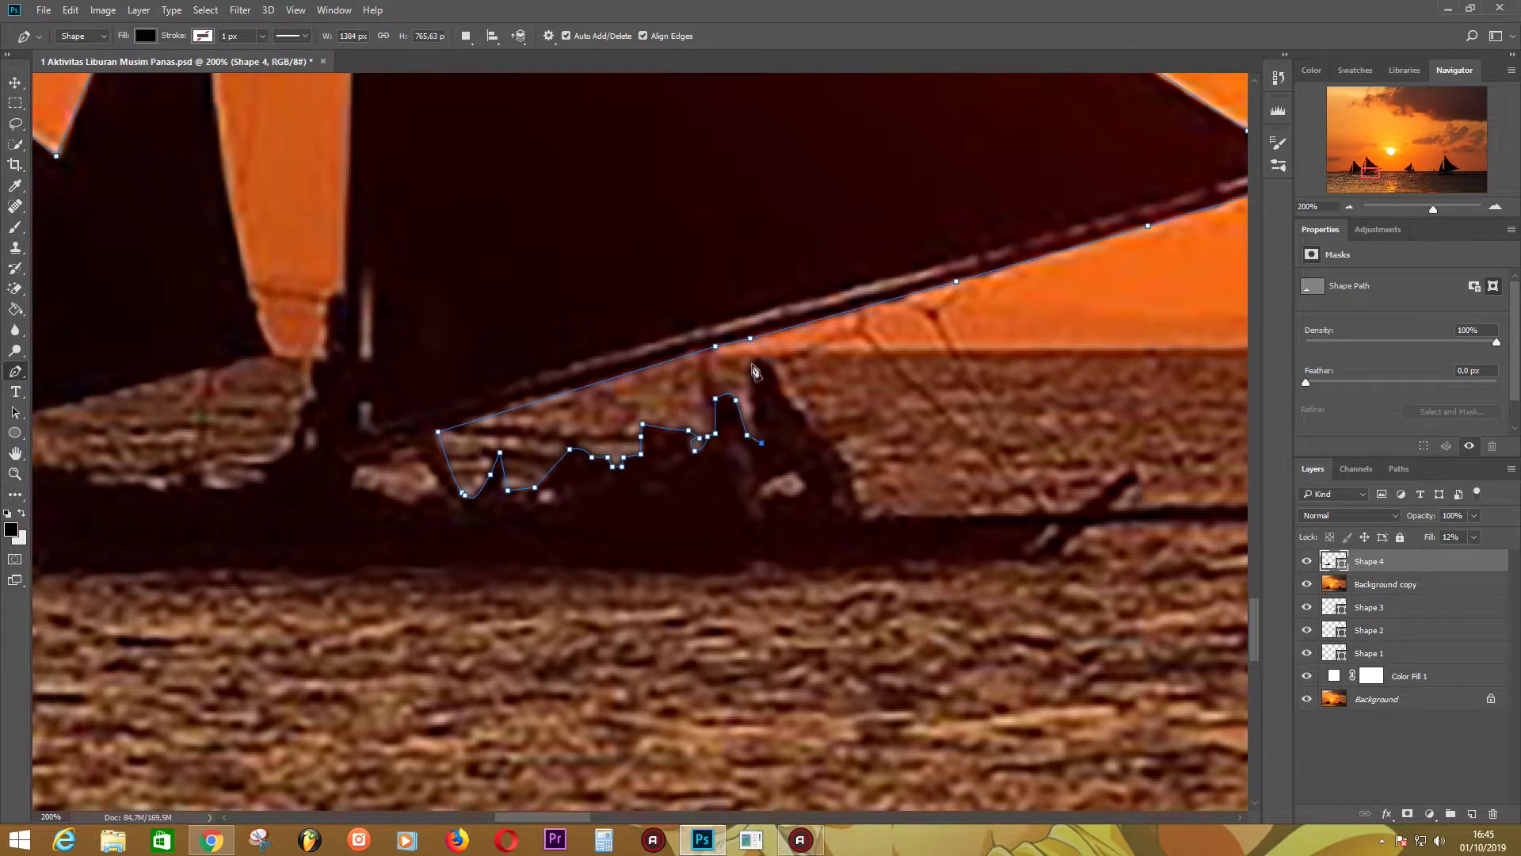
{"action": "left_click", "coordinate": [752, 363]}
{"action": "left_click", "coordinate": [780, 391]}
{"action": "left_click", "coordinate": [801, 415]}
{"action": "left_click", "coordinate": [826, 439]}
{"action": "left_click", "coordinate": [851, 468]}
{"action": "left_click", "coordinate": [851, 491]}
- Trace from the figure's back along the hull to the bow tip and back underneath
{"action": "left_click", "coordinate": [869, 517]}
{"action": "left_click_drag", "start_coordinate": [1076, 519], "coordinate": [839, 440]}
{"action": "left_click", "coordinate": [838, 434]}
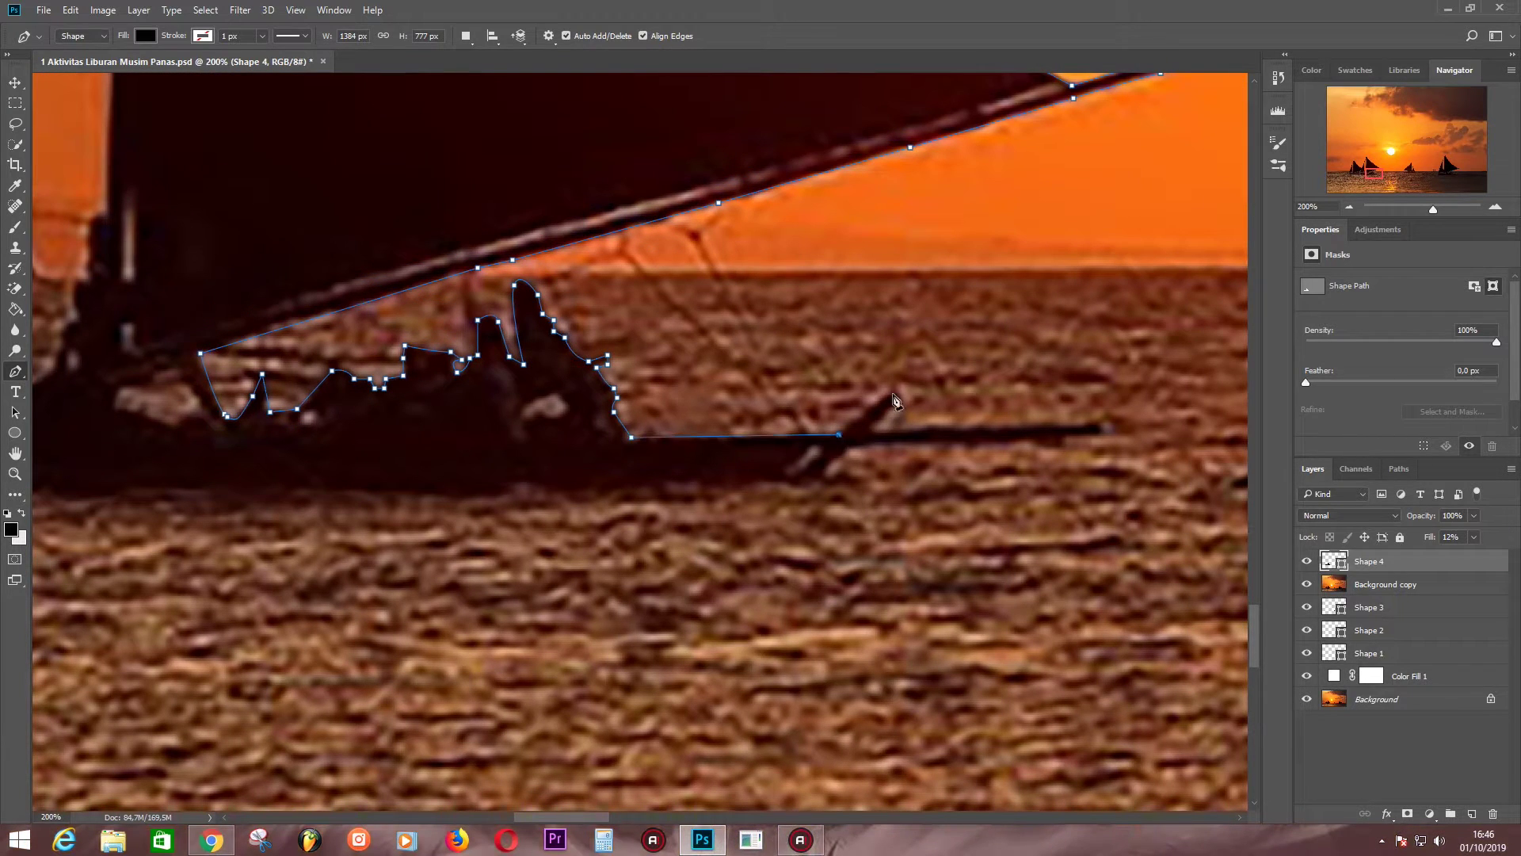
{"action": "left_click", "coordinate": [894, 393]}
{"action": "left_click", "coordinate": [901, 402]}
{"action": "left_click", "coordinate": [872, 432]}
{"action": "left_click", "coordinate": [1097, 426]}
{"action": "left_click", "coordinate": [1106, 434]}
{"action": "left_click", "coordinate": [856, 446]}
{"action": "left_click", "coordinate": [846, 446]}
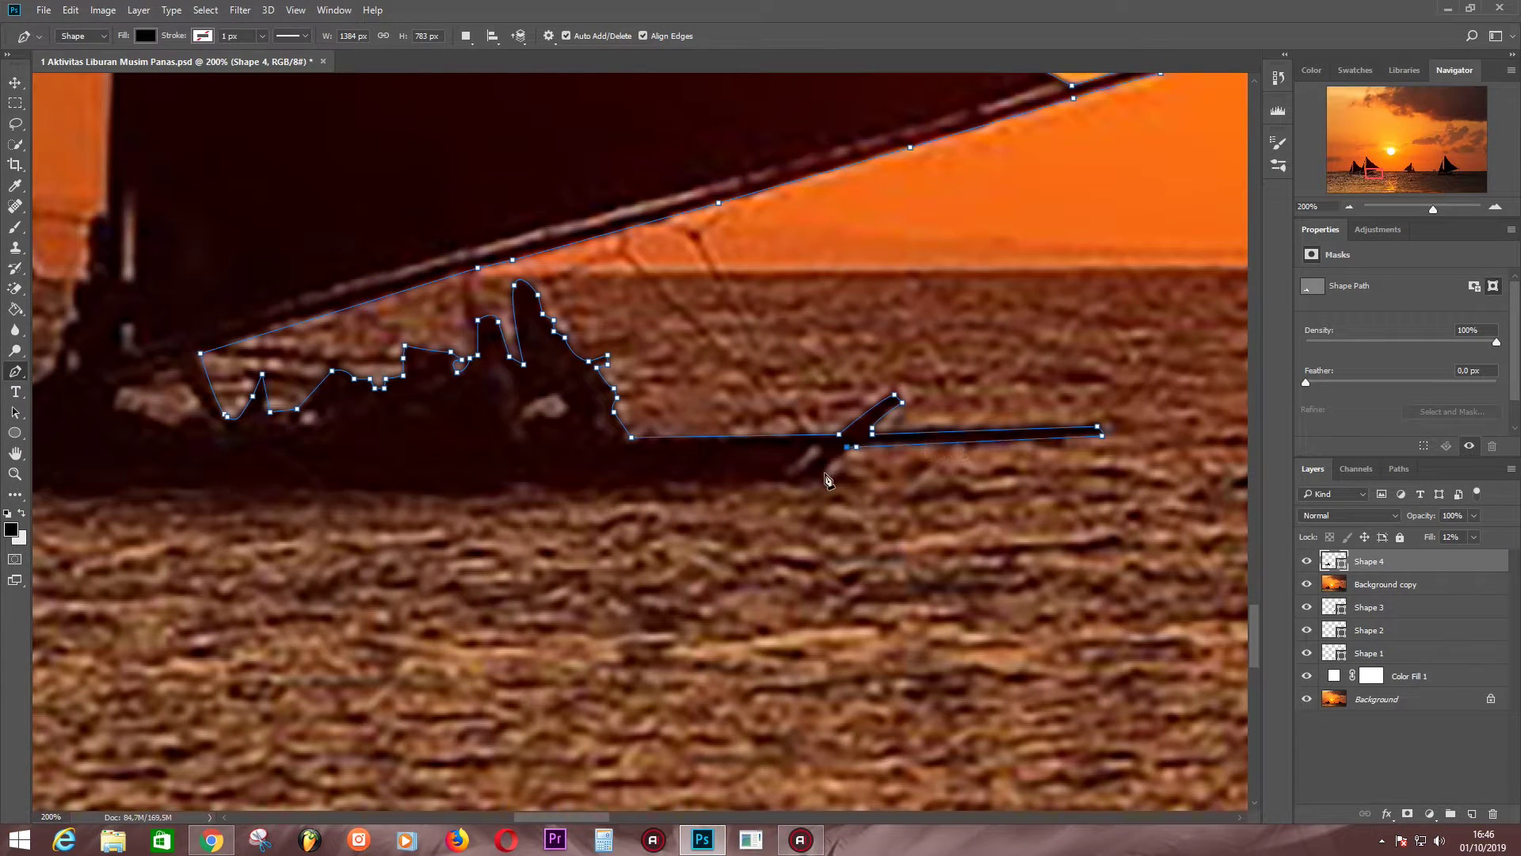
- Trace the hull's underside toward the stern
{"action": "left_click", "coordinate": [602, 491]}
{"action": "left_click", "coordinate": [594, 491]}
{"action": "left_click", "coordinate": [535, 487]}
{"action": "left_click", "coordinate": [517, 478]}
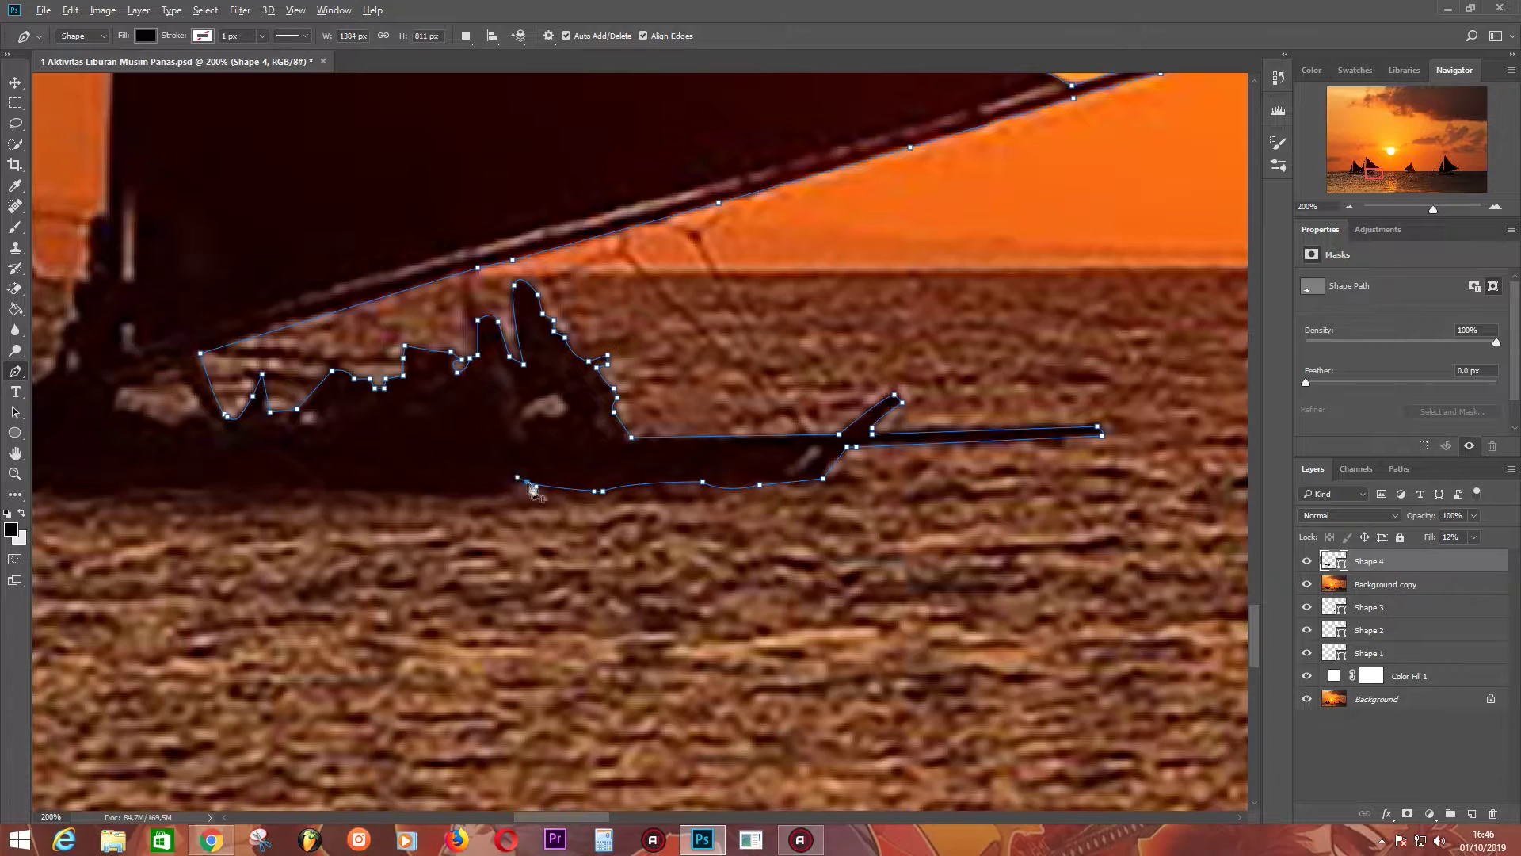
{"action": "mouse_move", "coordinate": [340, 461]}
{"action": "left_mouse_down"}
{"action": "mouse_move", "coordinate": [713, 467]}
{"action": "mouse_move", "coordinate": [752, 484]}
{"action": "left_mouse_up"}
{"action": "left_click", "coordinate": [599, 500]}
{"action": "left_click", "coordinate": [309, 497]}
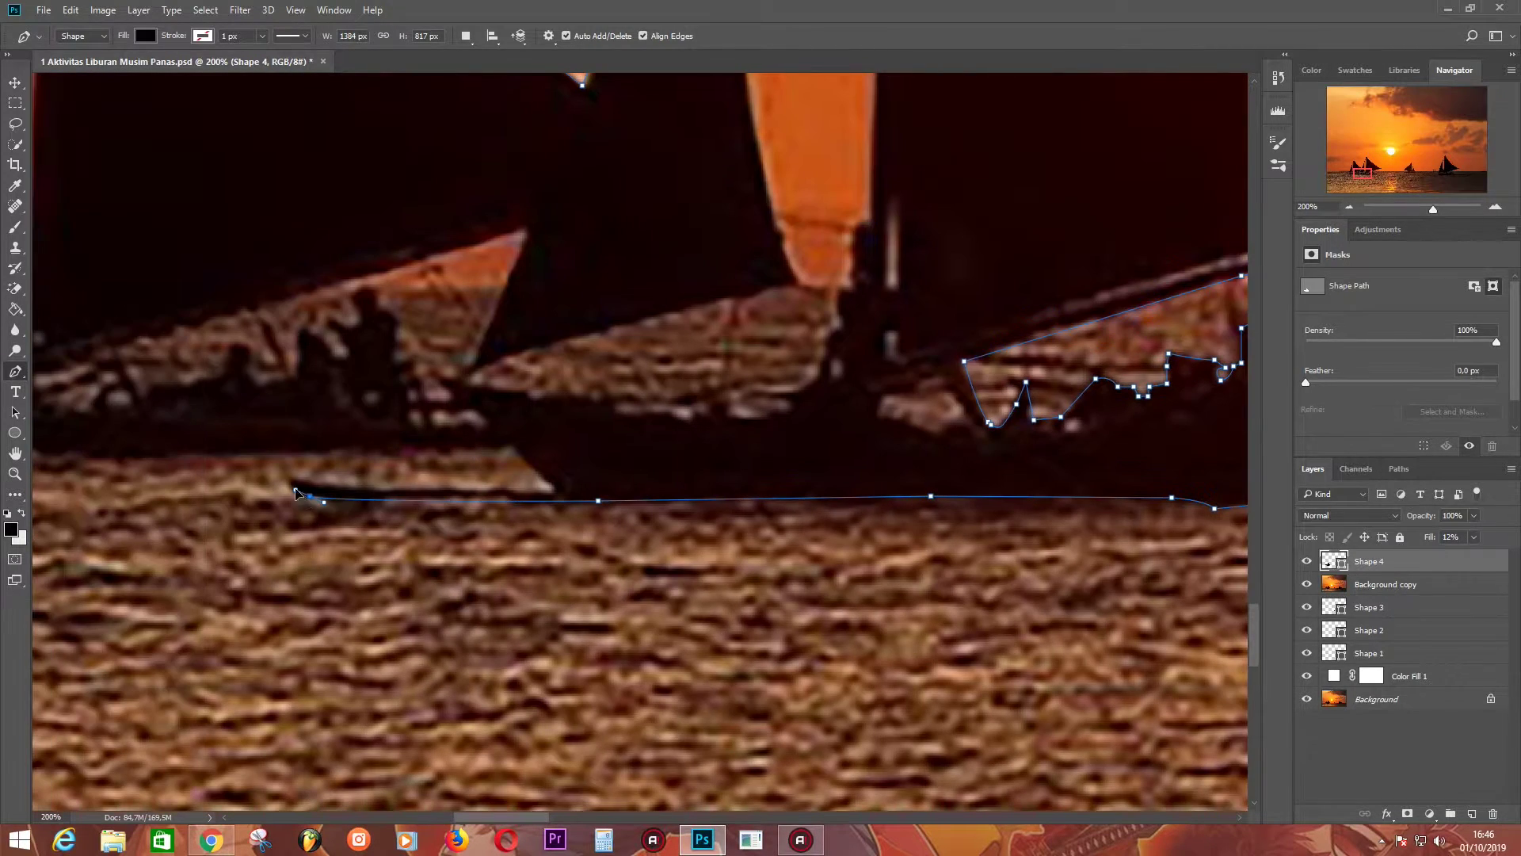
- Trace the hull's waterline leftward and add a curved anchor at the stern
{"action": "left_click_drag", "start_coordinate": [364, 499], "coordinate": [946, 456]}
{"action": "left_click", "coordinate": [1135, 445]}
{"action": "left_click", "coordinate": [1096, 404]}
{"action": "left_click", "coordinate": [866, 411]}
{"action": "left_click", "coordinate": [668, 414]}
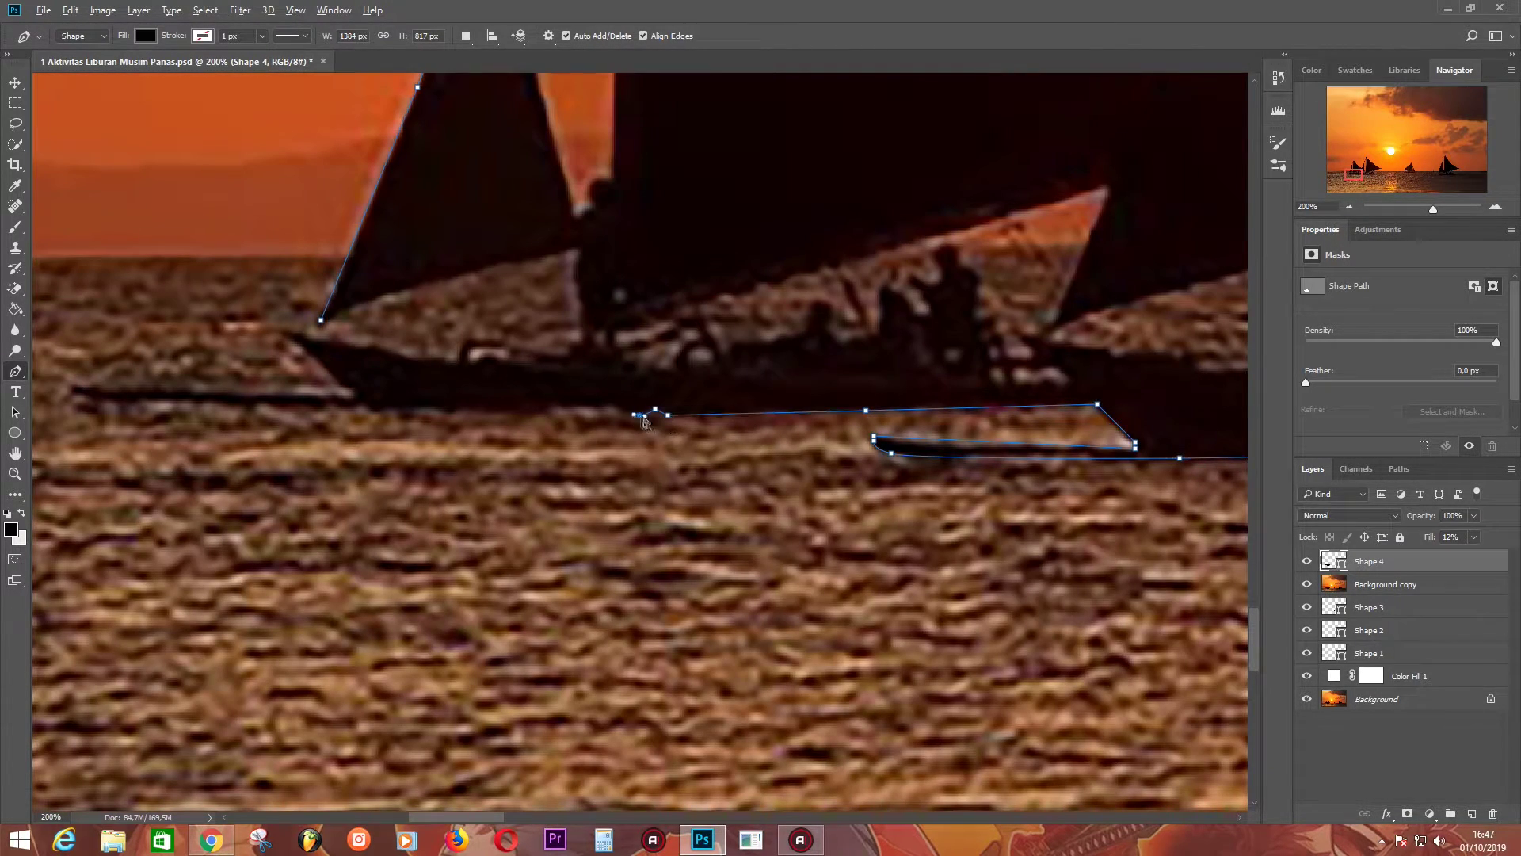
{"action": "left_click", "coordinate": [613, 407]}
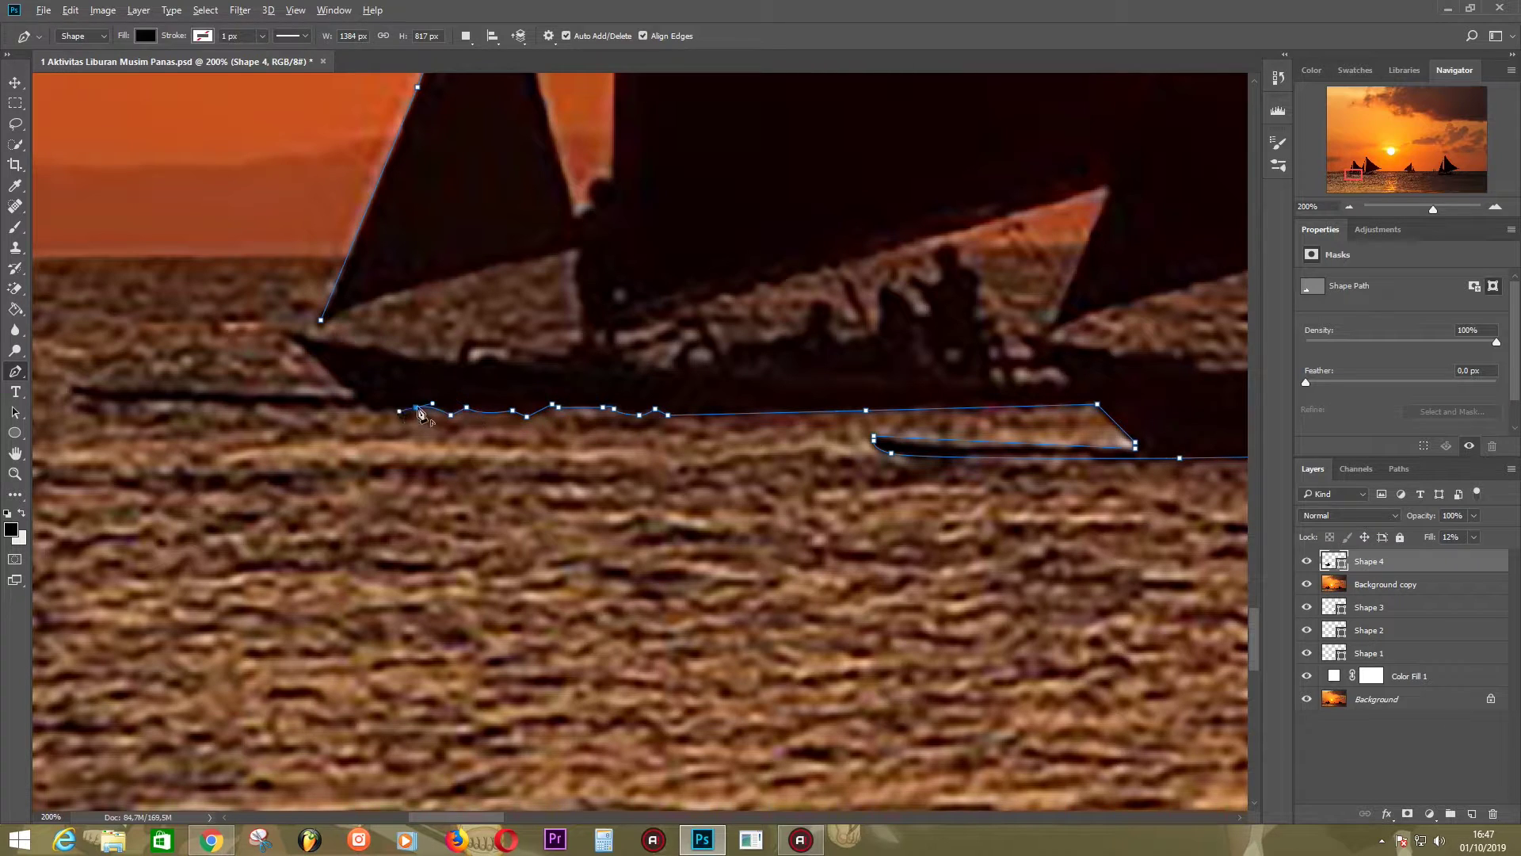
{"action": "left_click", "coordinate": [365, 407]}
{"action": "left_click", "coordinate": [93, 402]}
{"action": "left_click_drag", "start_coordinate": [93, 401], "coordinate": [532, 405]}
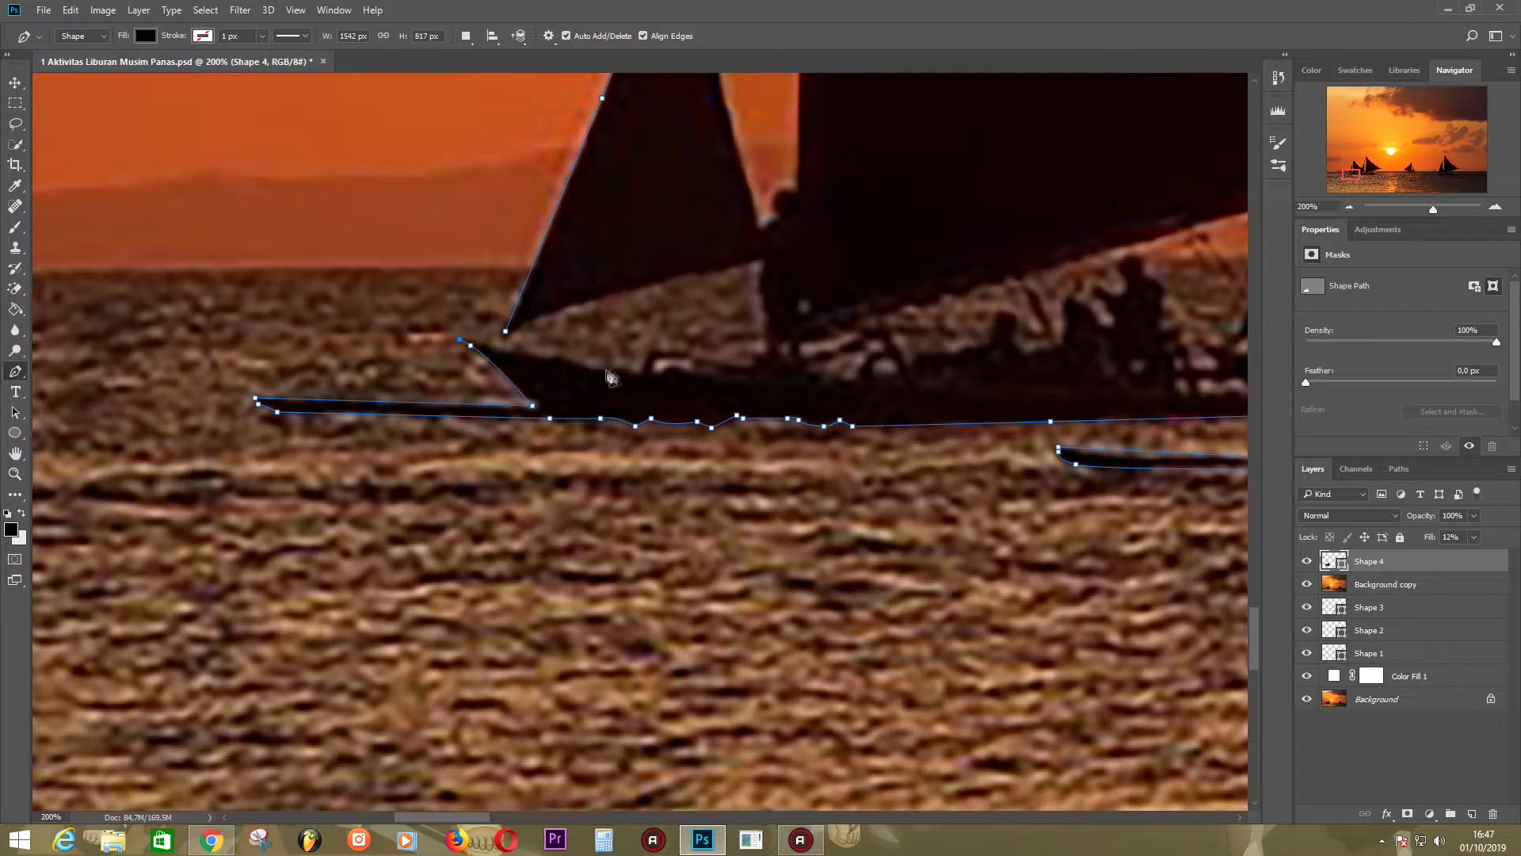
- Outline the hull edge up to the mast and close the path at its starting anchor
{"action": "left_click", "coordinate": [640, 372]}
{"action": "left_click", "coordinate": [717, 381]}
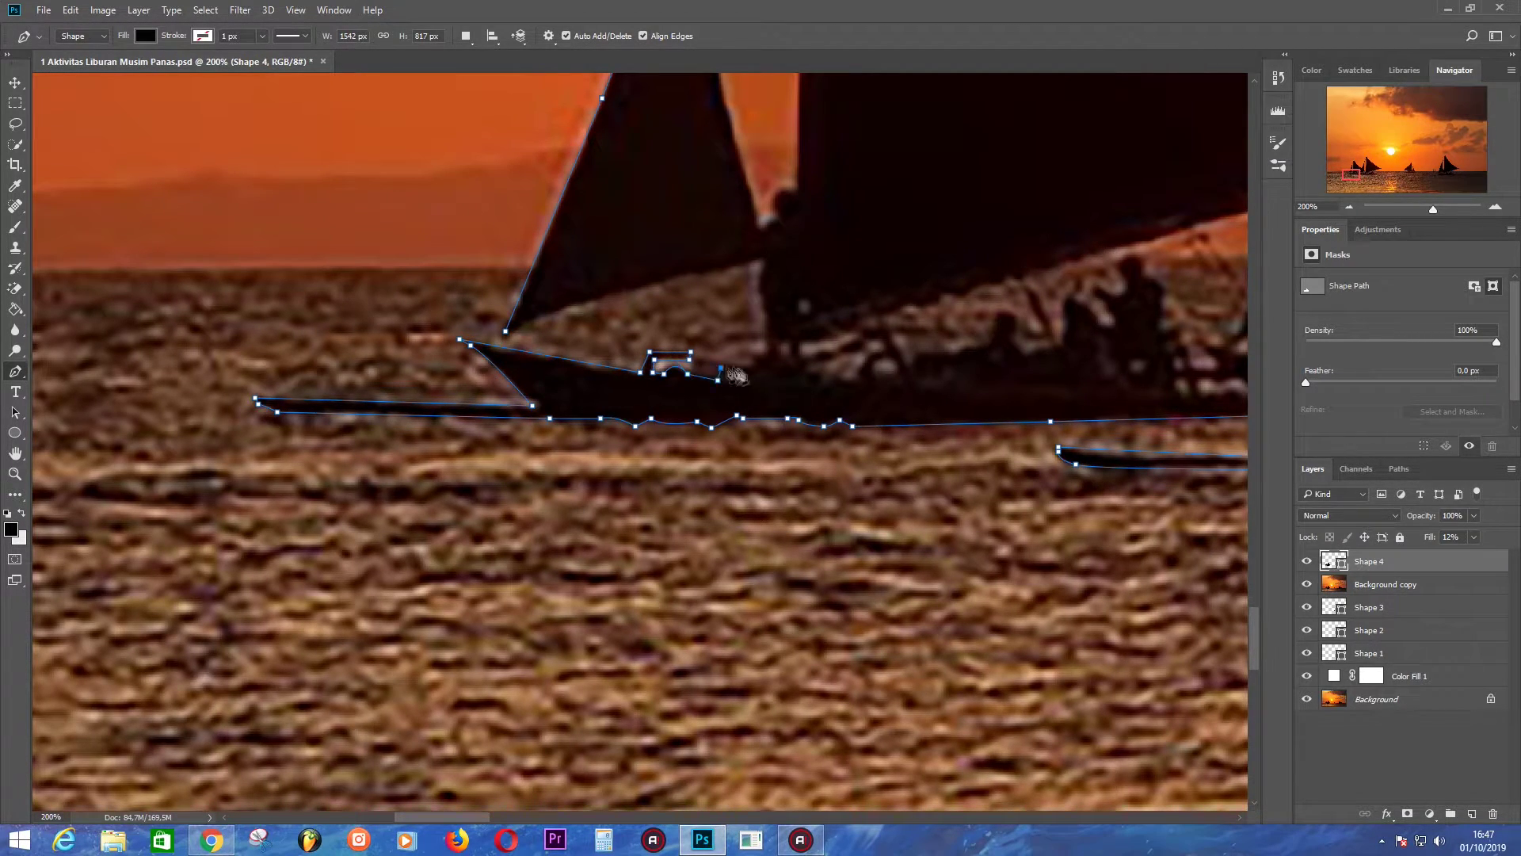
{"action": "left_click", "coordinate": [767, 354]}
{"action": "left_click", "coordinate": [767, 320]}
{"action": "left_click", "coordinate": [762, 262]}
{"action": "left_click", "coordinate": [506, 331]}
{"action": "left_click_drag", "start_coordinate": [932, 319], "coordinate": [728, 708]}
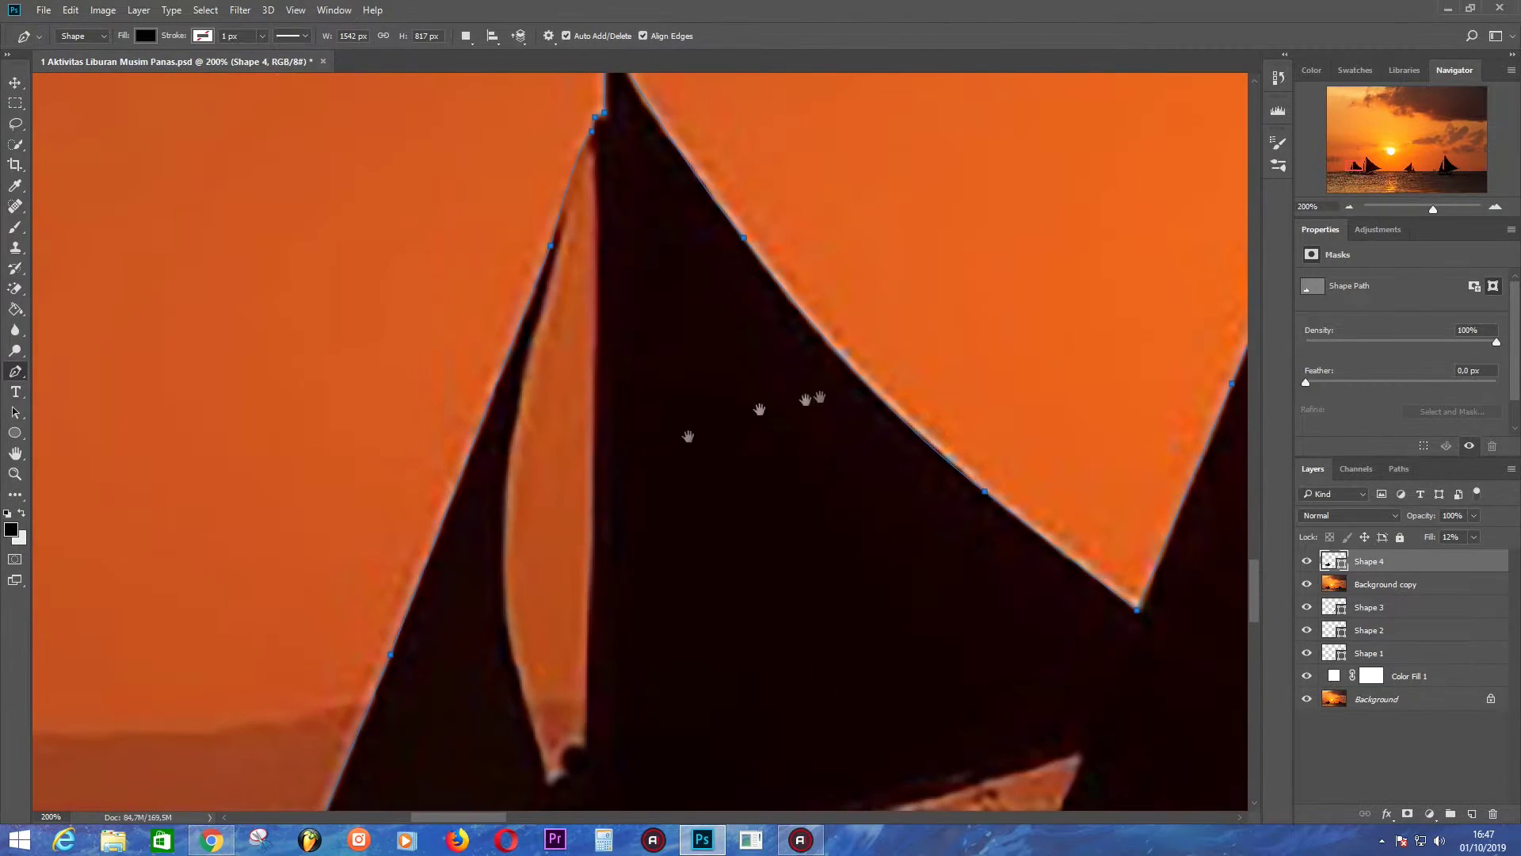
- Change the path operation and begin a new outline down the mast
{"action": "left_click", "coordinate": [466, 35]}
{"action": "left_click", "coordinate": [499, 73]}
{"action": "left_click", "coordinate": [599, 77]}
- Outline the boom and the sail's inner edge up the mast
{"action": "left_click", "coordinate": [570, 594]}
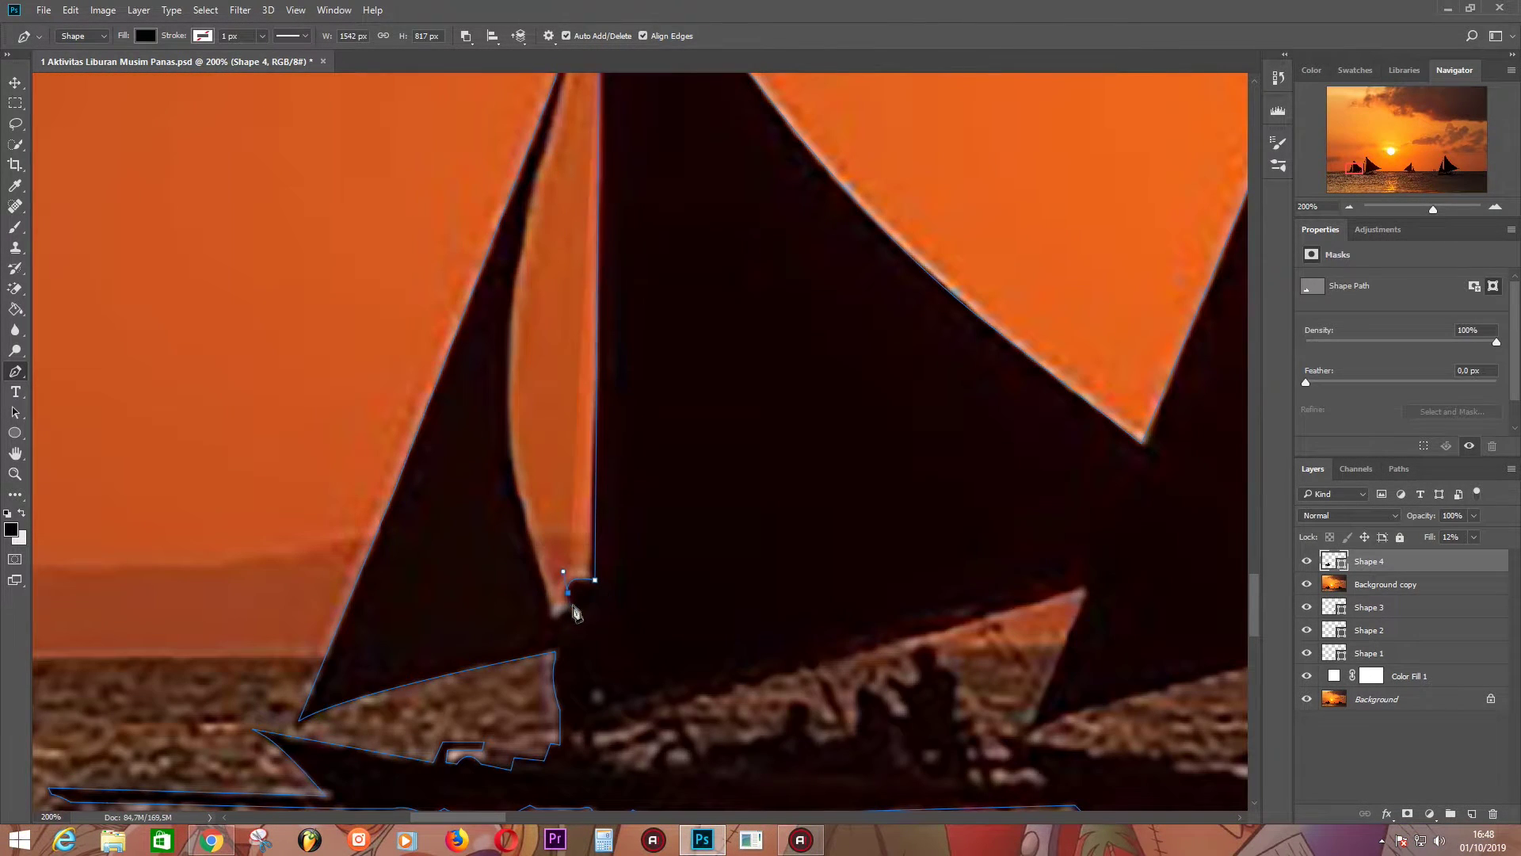
{"action": "left_click", "coordinate": [540, 565]}
{"action": "left_click", "coordinate": [502, 473]}
{"action": "left_click", "coordinate": [509, 361]}
{"action": "left_click", "coordinate": [517, 249]}
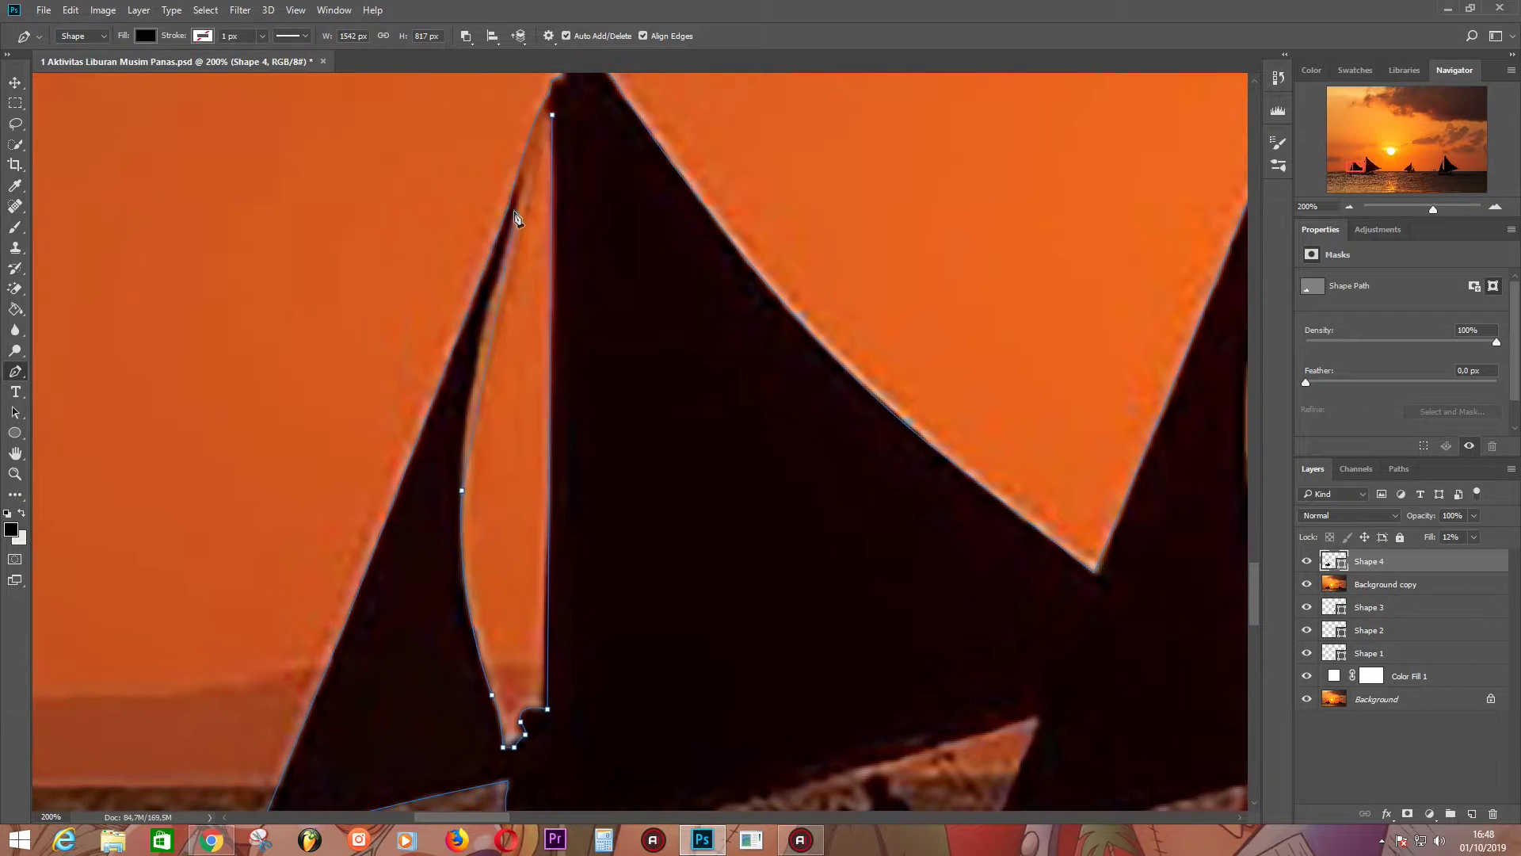
- Trace the long boom line and the passengers' outline on the deck
{"action": "left_click_drag", "start_coordinate": [693, 229], "coordinate": [539, 147]}
{"action": "left_click_drag", "start_coordinate": [435, 634], "coordinate": [487, 389]}
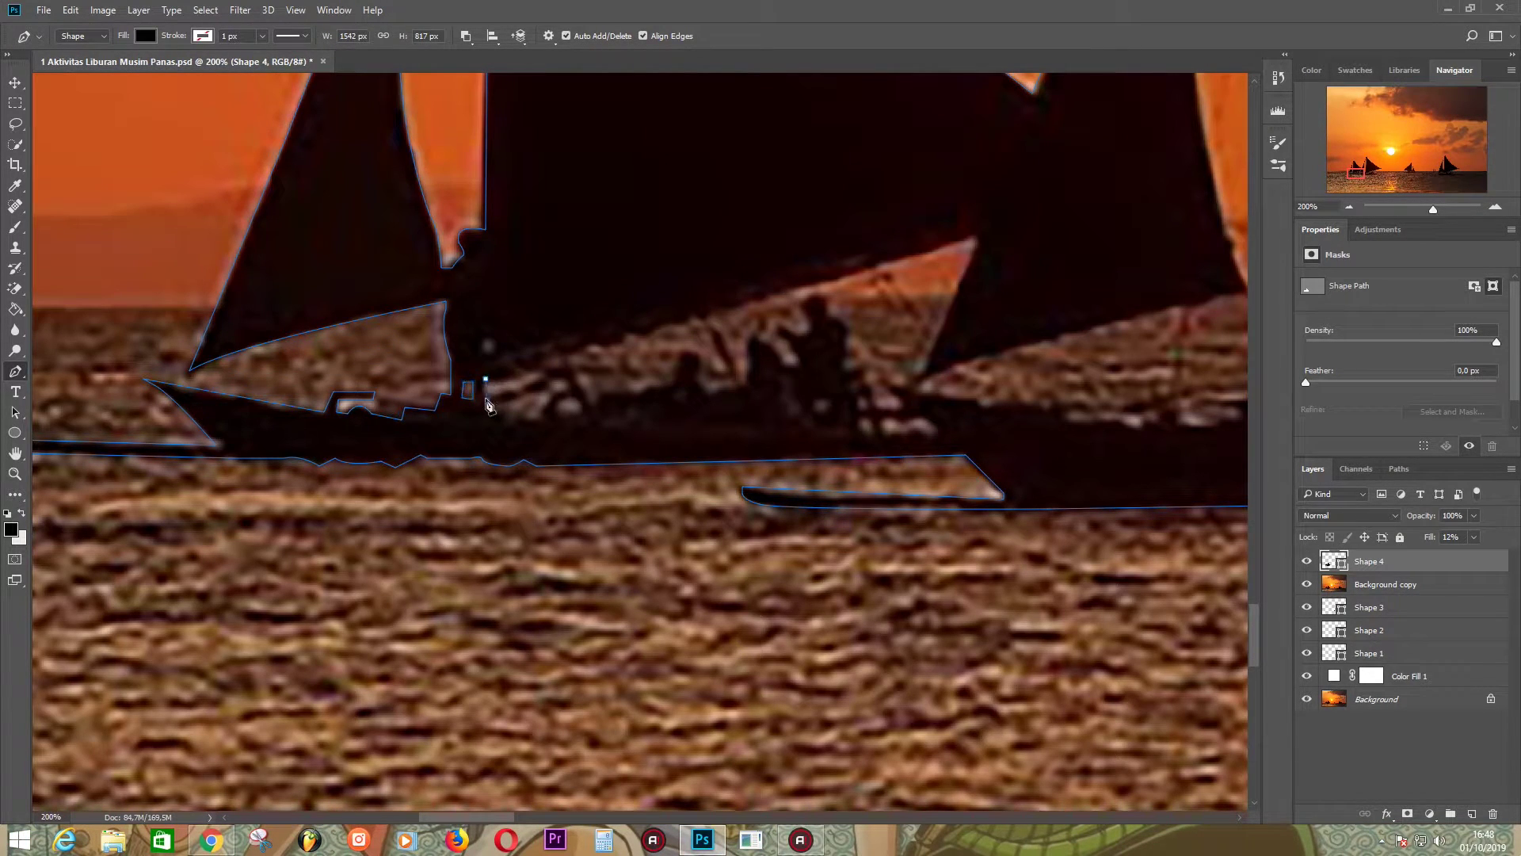
{"action": "left_click", "coordinate": [561, 361]}
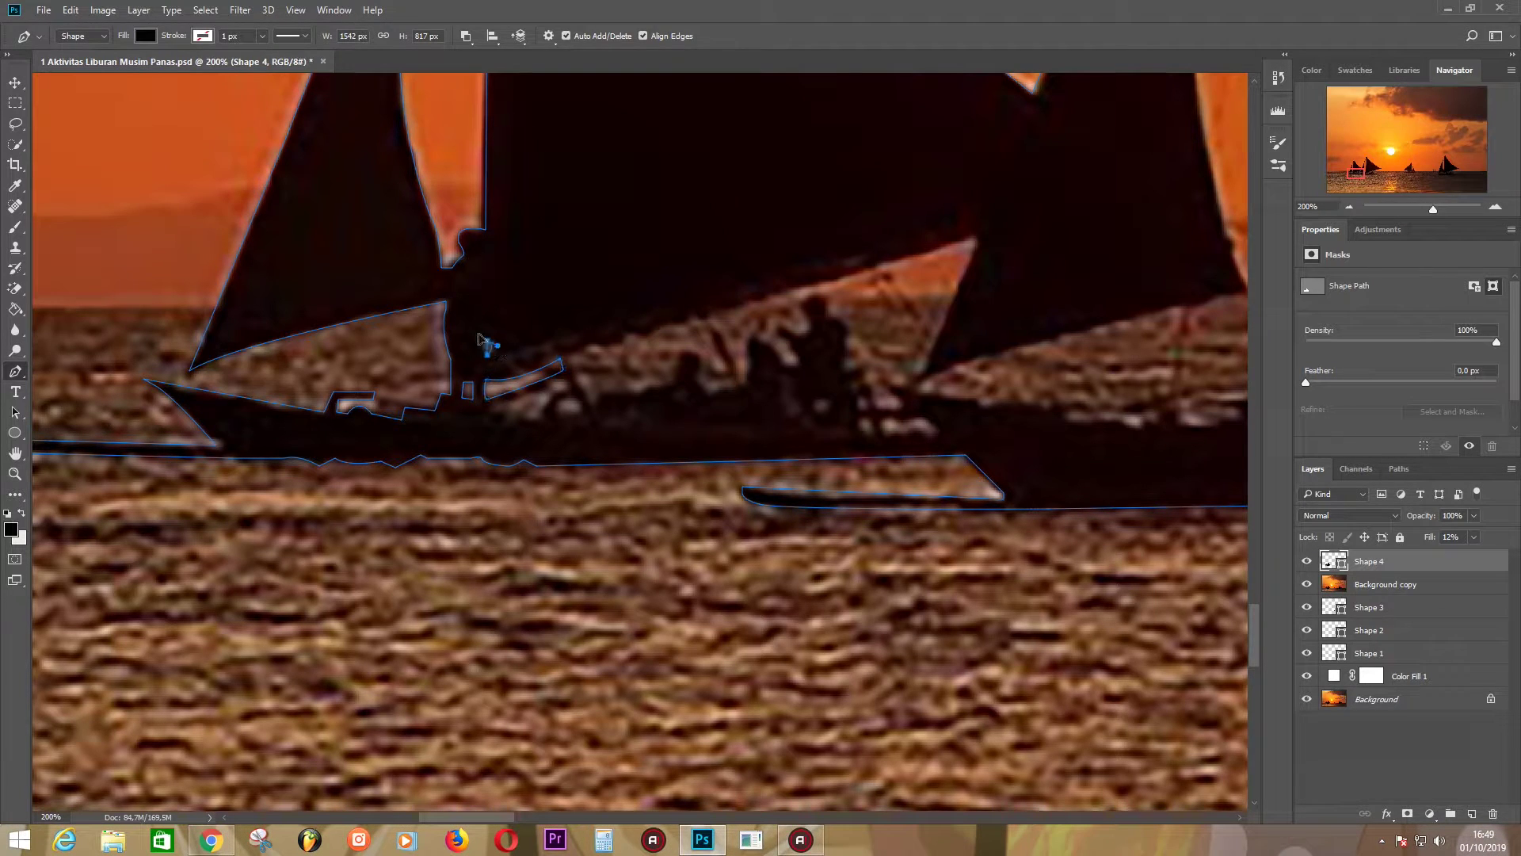
{"action": "left_click", "coordinate": [939, 238]}
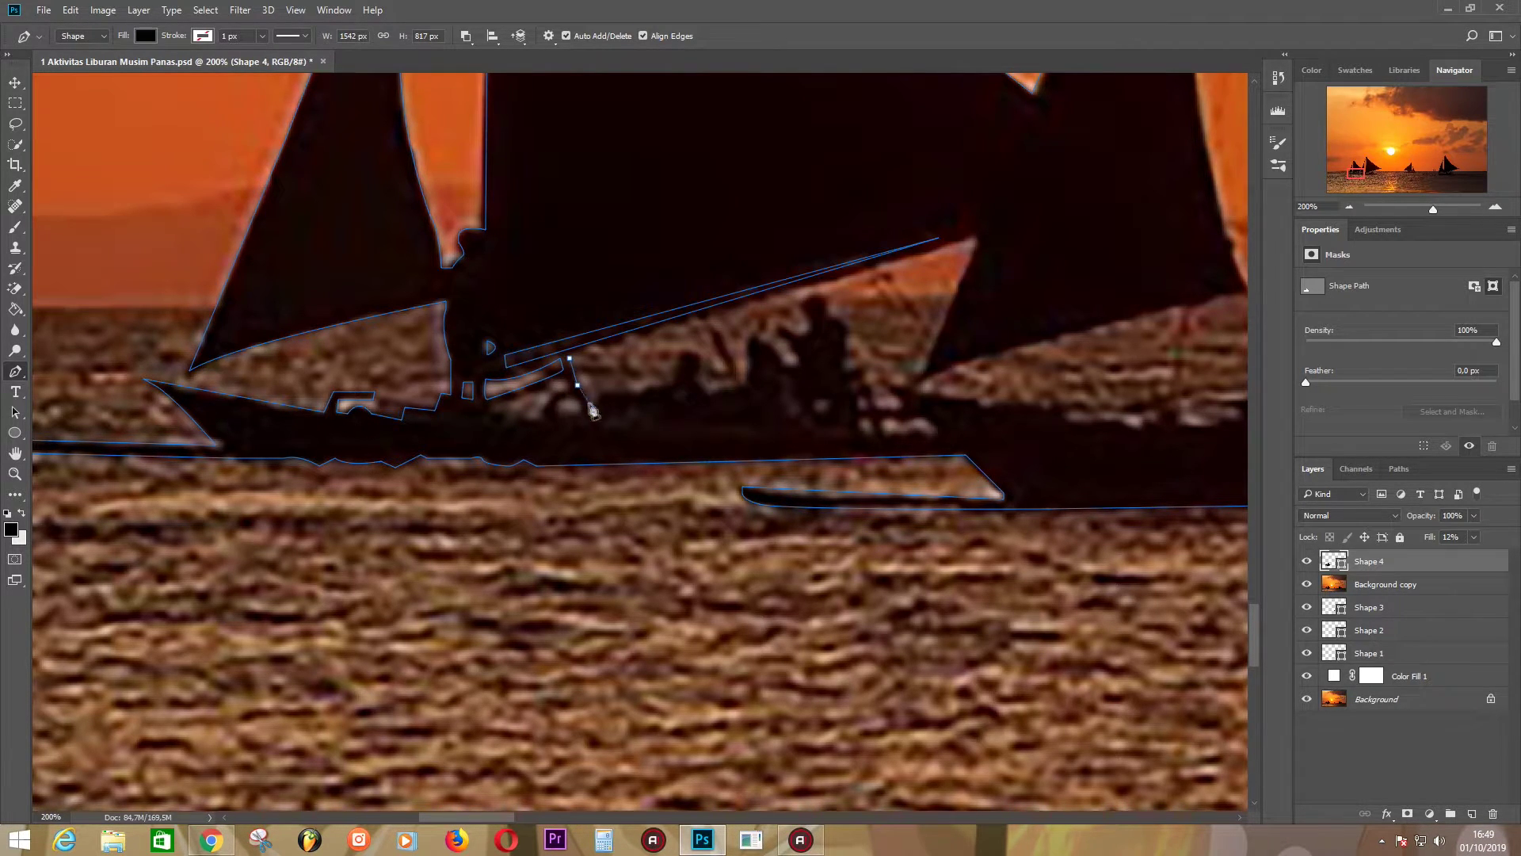
{"action": "left_click", "coordinate": [703, 356]}
{"action": "left_click", "coordinate": [698, 383]}
{"action": "left_click", "coordinate": [709, 395]}
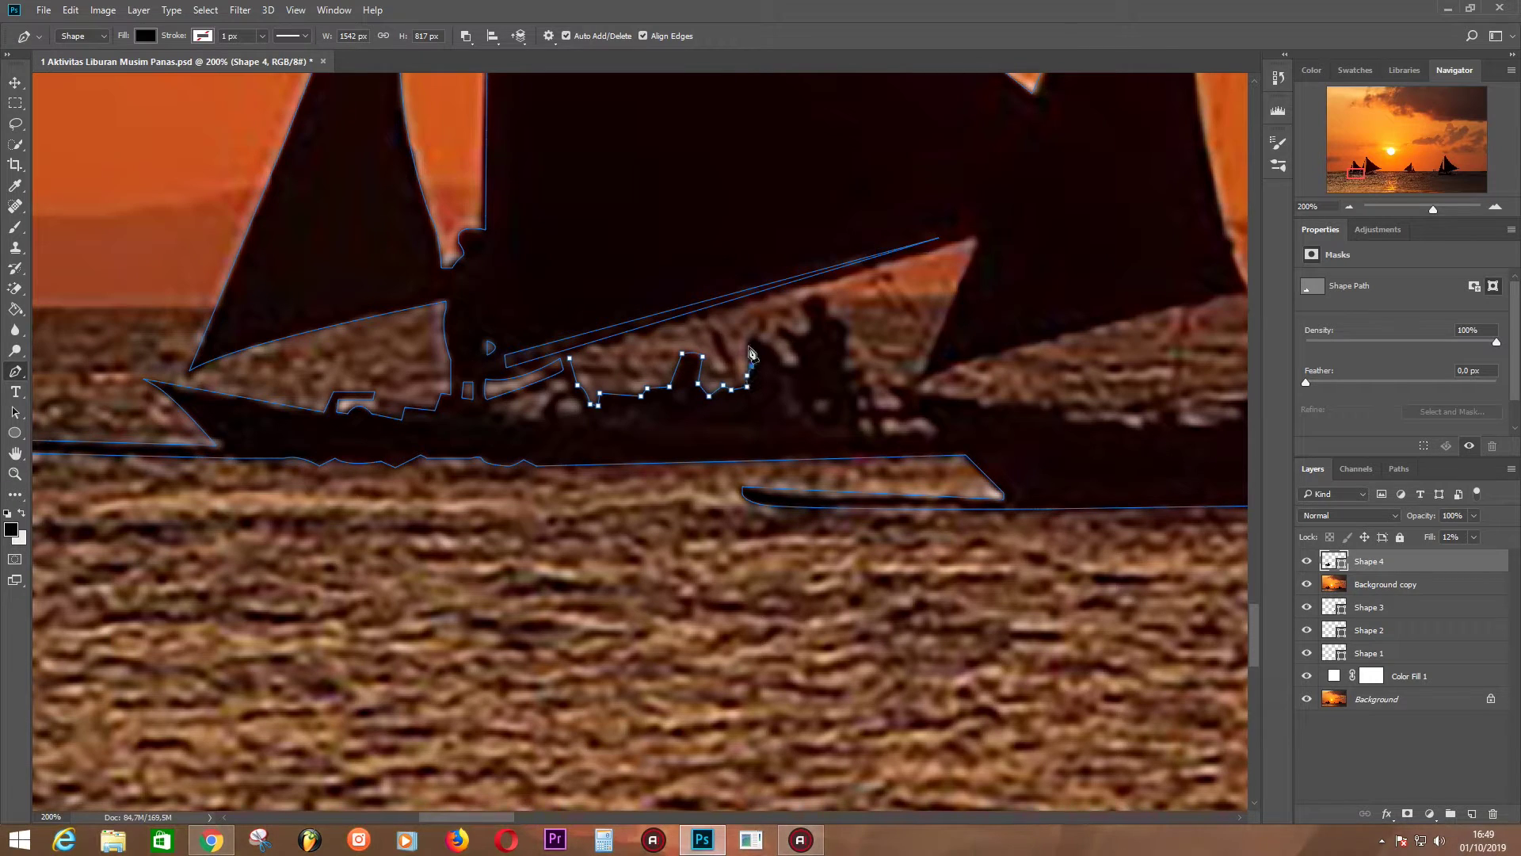
{"action": "left_click", "coordinate": [752, 366]}
{"action": "left_click", "coordinate": [756, 328]}
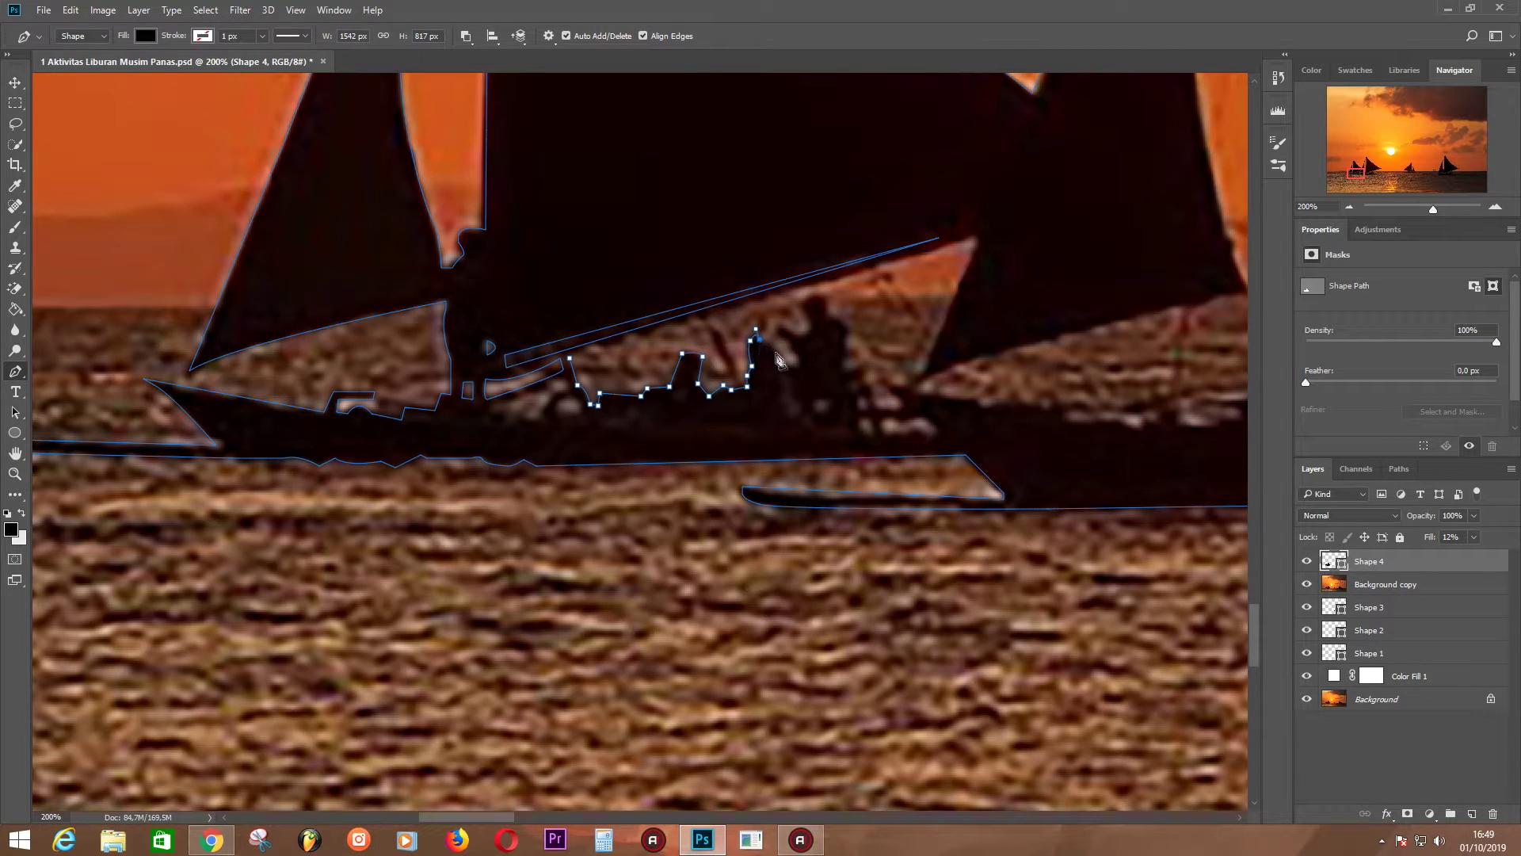
- Outline the figure up and down its side, add the sail's lower corner, and close the path
{"action": "left_click", "coordinate": [802, 303]}
{"action": "left_click", "coordinate": [811, 284]}
{"action": "left_click", "coordinate": [847, 349]}
{"action": "left_click", "coordinate": [856, 351]}
{"action": "left_click", "coordinate": [855, 360]}
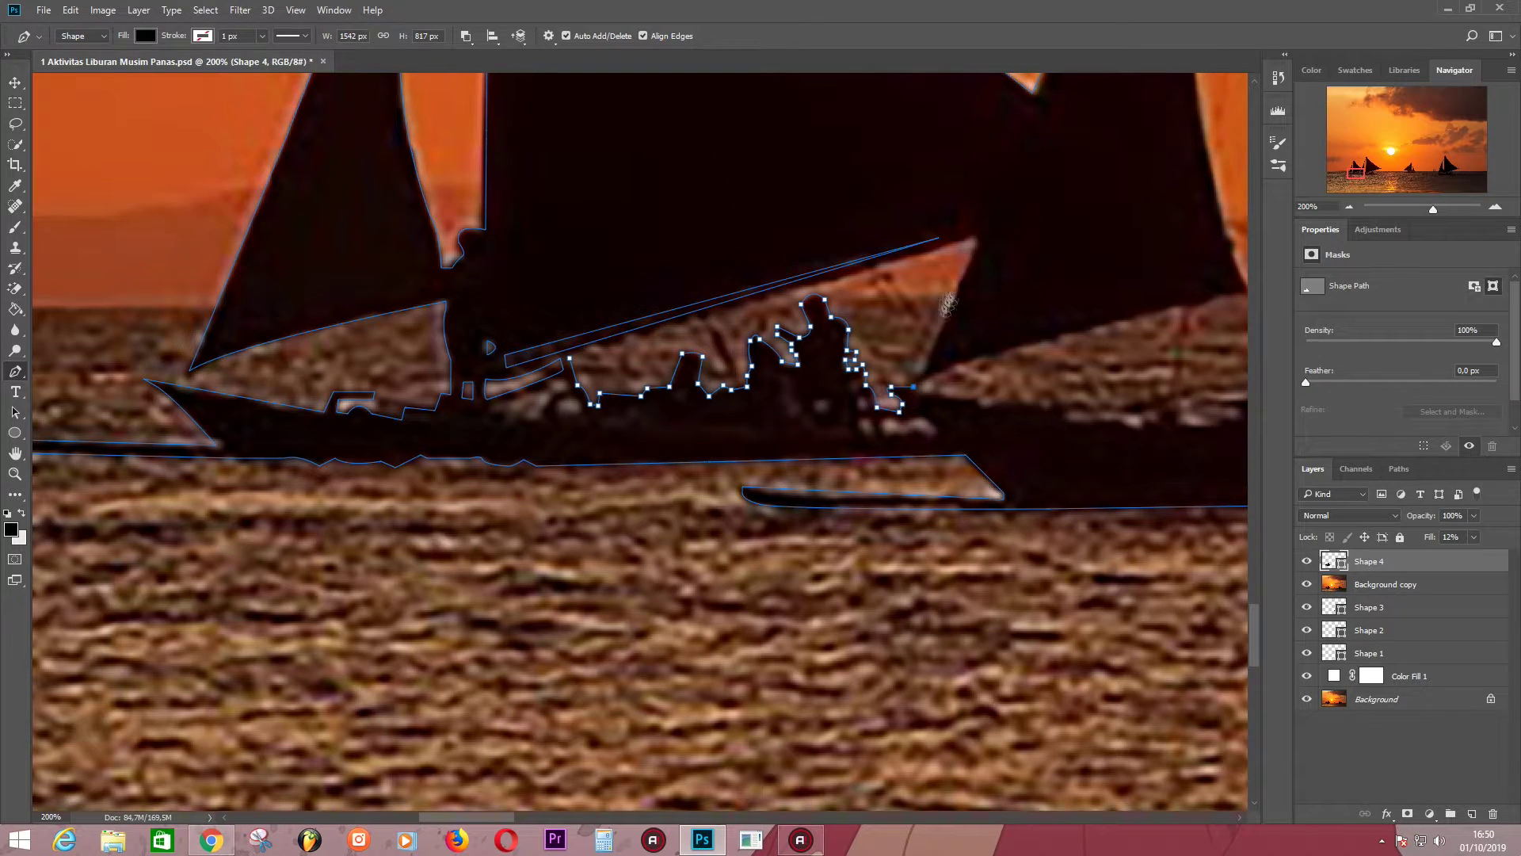
{"action": "left_click", "coordinate": [976, 239]}
{"action": "left_click", "coordinate": [568, 358]}
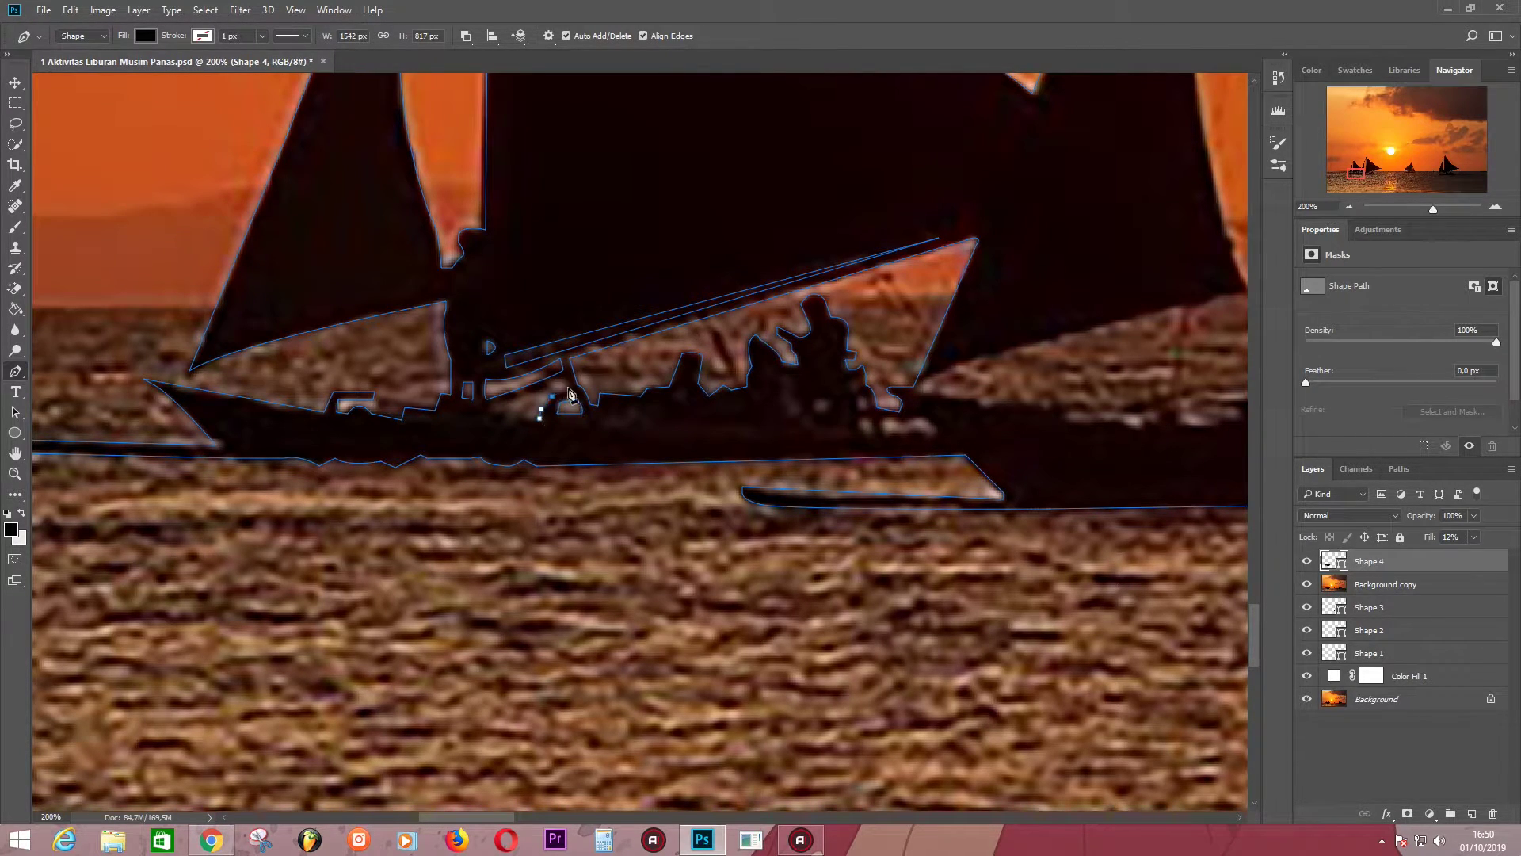
- Start another outline near the boom and curve it along the boat's hull
{"action": "left_click", "coordinate": [568, 388]}
{"action": "left_click_drag", "start_coordinate": [541, 426], "coordinate": [417, 396]}
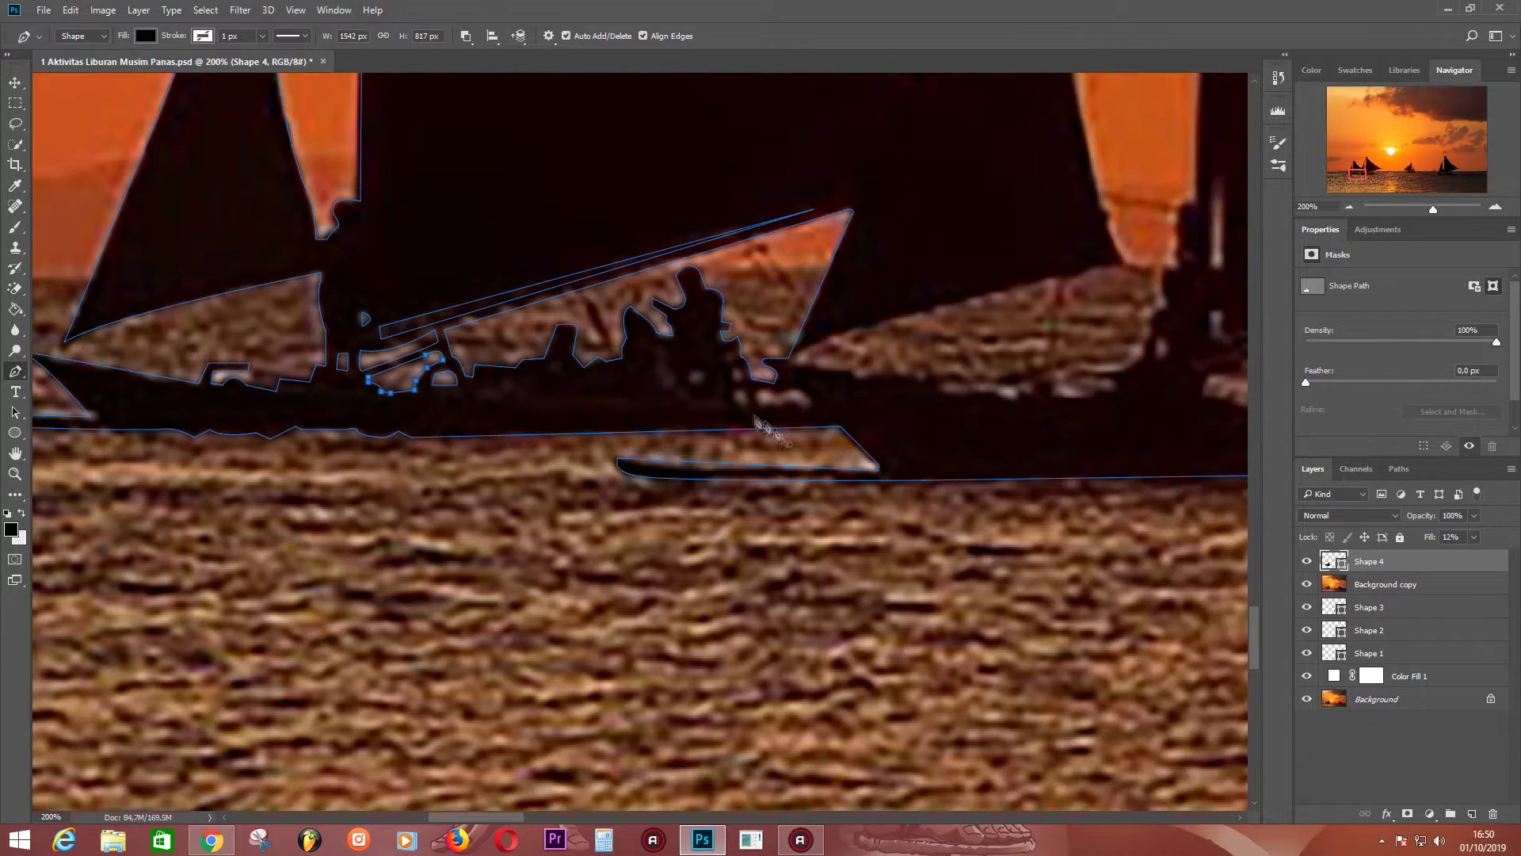
{"action": "left_click", "coordinate": [756, 395]}
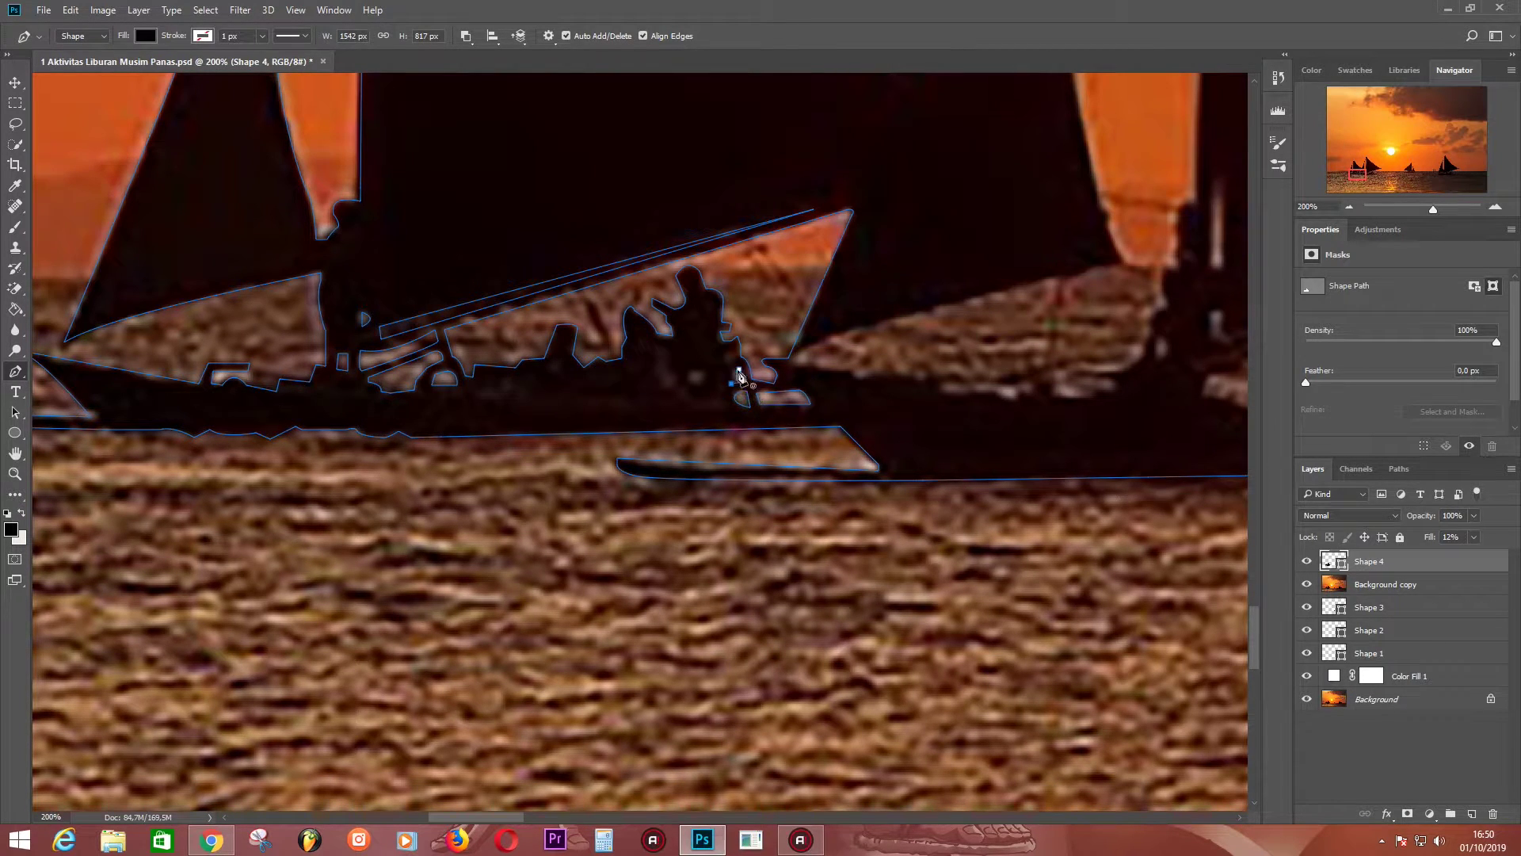
{"action": "left_click_drag", "start_coordinate": [689, 379], "coordinate": [396, 436]}
{"action": "left_click", "coordinate": [500, 421]}
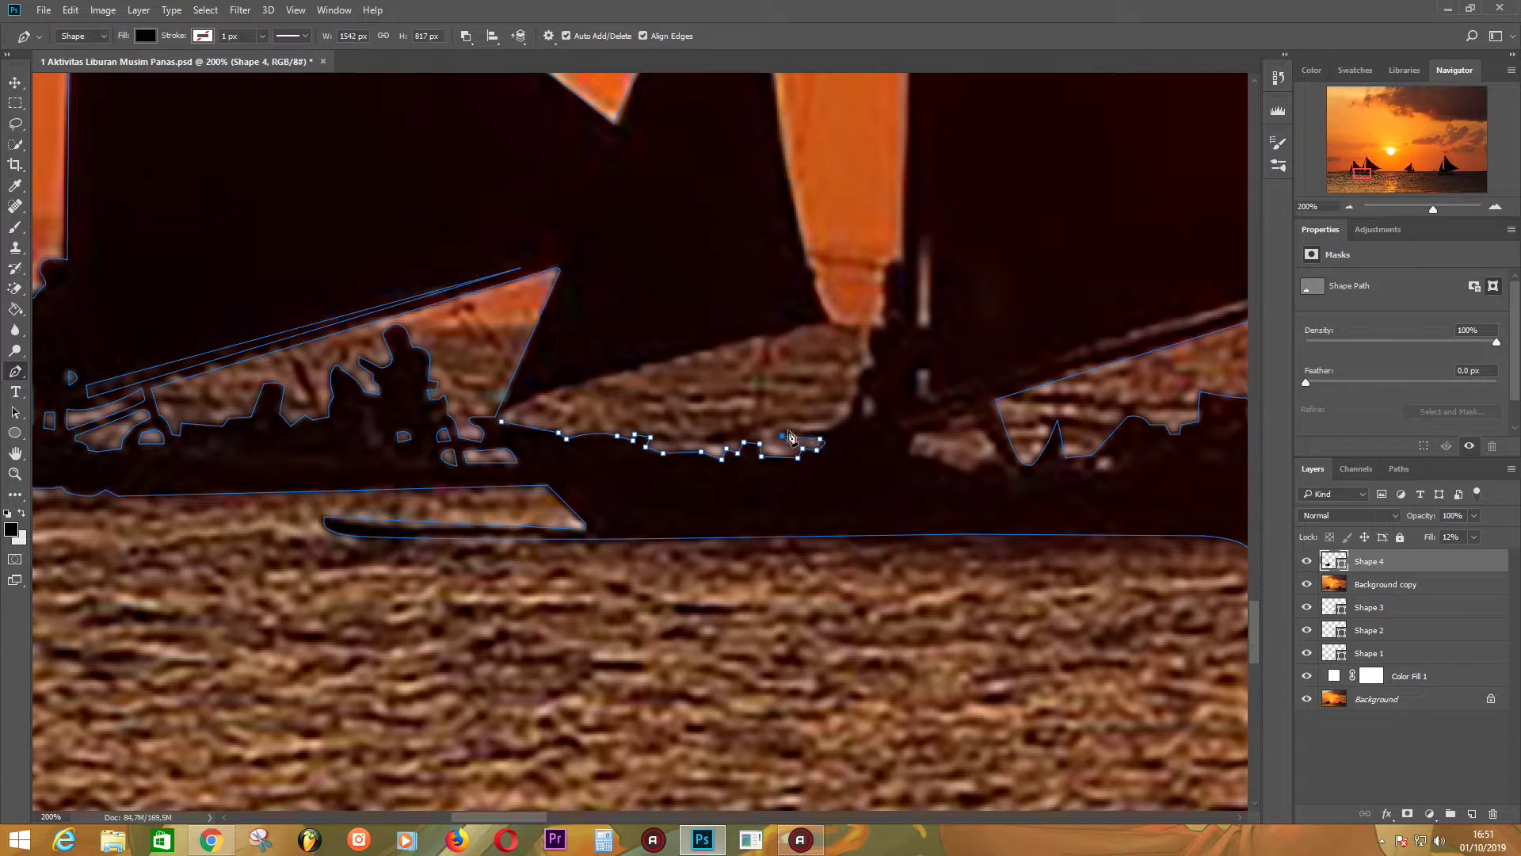
- Pen-trace the outline up the sail's edge, curving it along the sail
{"action": "left_click", "coordinate": [842, 418]}
{"action": "left_click", "coordinate": [856, 382]}
{"action": "left_click", "coordinate": [870, 351]}
{"action": "left_click", "coordinate": [884, 327]}
{"action": "left_click", "coordinate": [880, 282]}
{"action": "left_click_drag", "start_coordinate": [889, 294], "coordinate": [773, 396]}
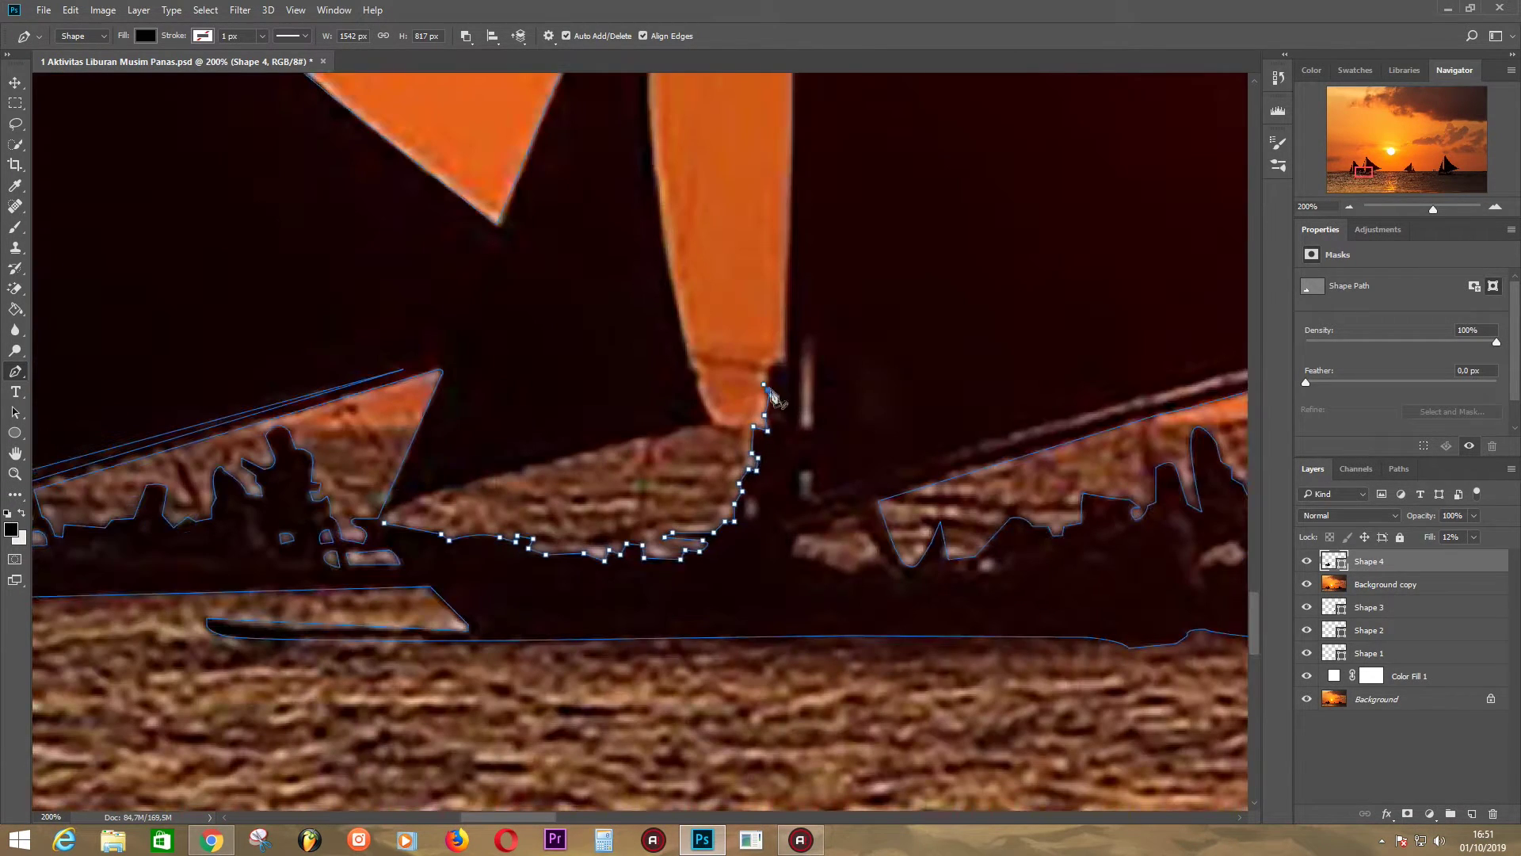
- Continue the outline up the mast edge and close the hull outline
{"action": "scroll", "coordinate": [772, 396], "scroll_direction": "up", "scroll_amount": 3}
{"action": "scroll", "coordinate": [773, 396], "scroll_direction": "up", "scroll_amount": 5}
{"action": "left_click", "coordinate": [795, 264]}
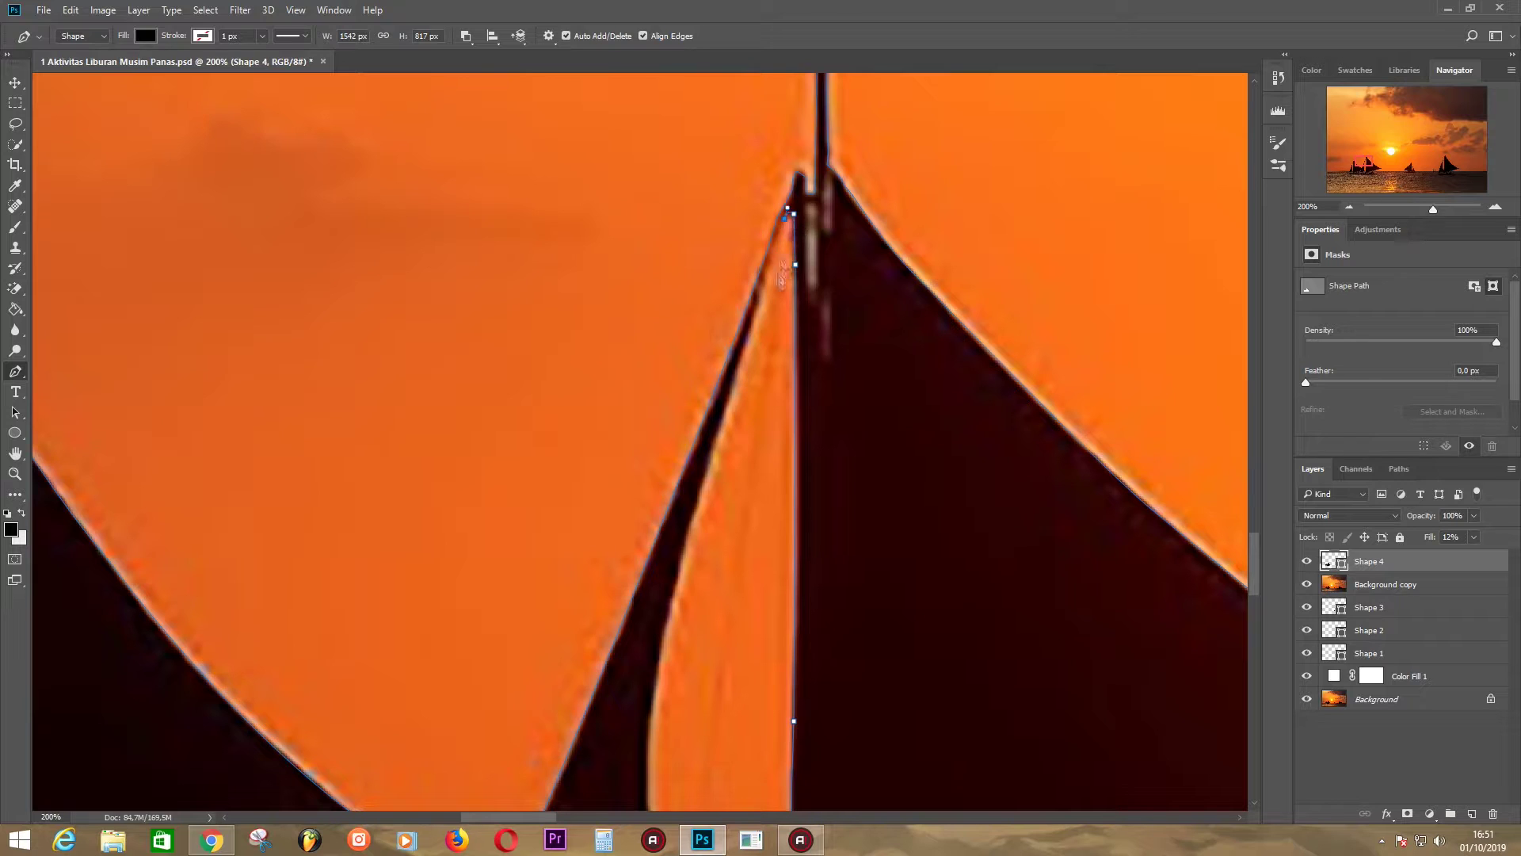
{"action": "scroll", "coordinate": [782, 276], "scroll_direction": "down", "scroll_amount": 5}
{"action": "scroll", "coordinate": [713, 475], "scroll_direction": "down", "scroll_amount": 2}
{"action": "scroll", "coordinate": [680, 588], "scroll_direction": "right", "scroll_amount": 1}
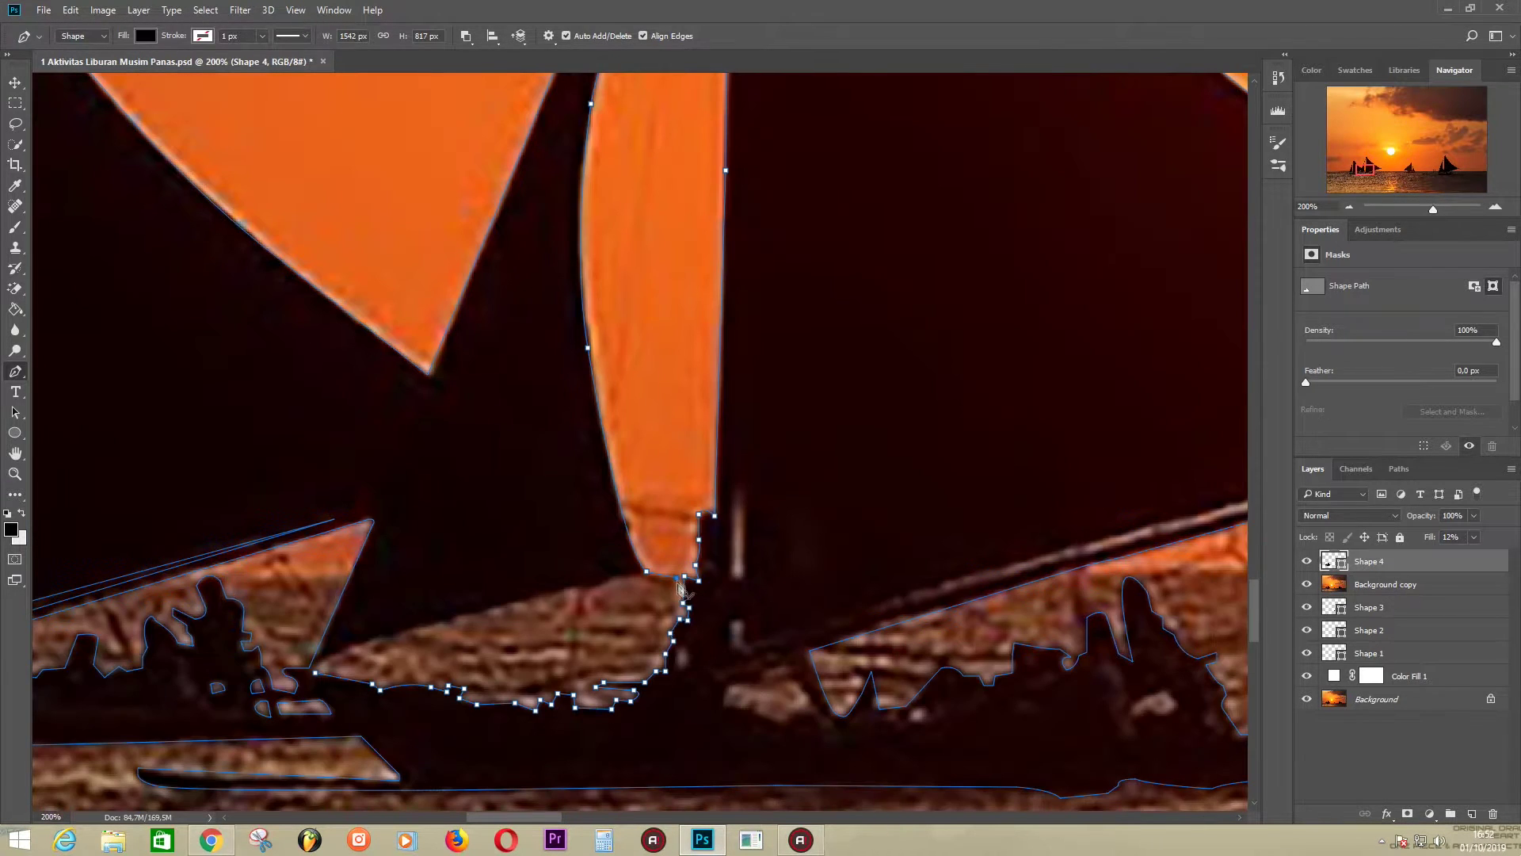
{"action": "left_click", "coordinate": [315, 673]}
- Outline the thin mast as a separate piece
{"action": "scroll", "coordinate": [571, 519], "scroll_direction": "right", "scroll_amount": 2}
{"action": "left_click", "coordinate": [534, 547]}
{"action": "left_click", "coordinate": [539, 454]}
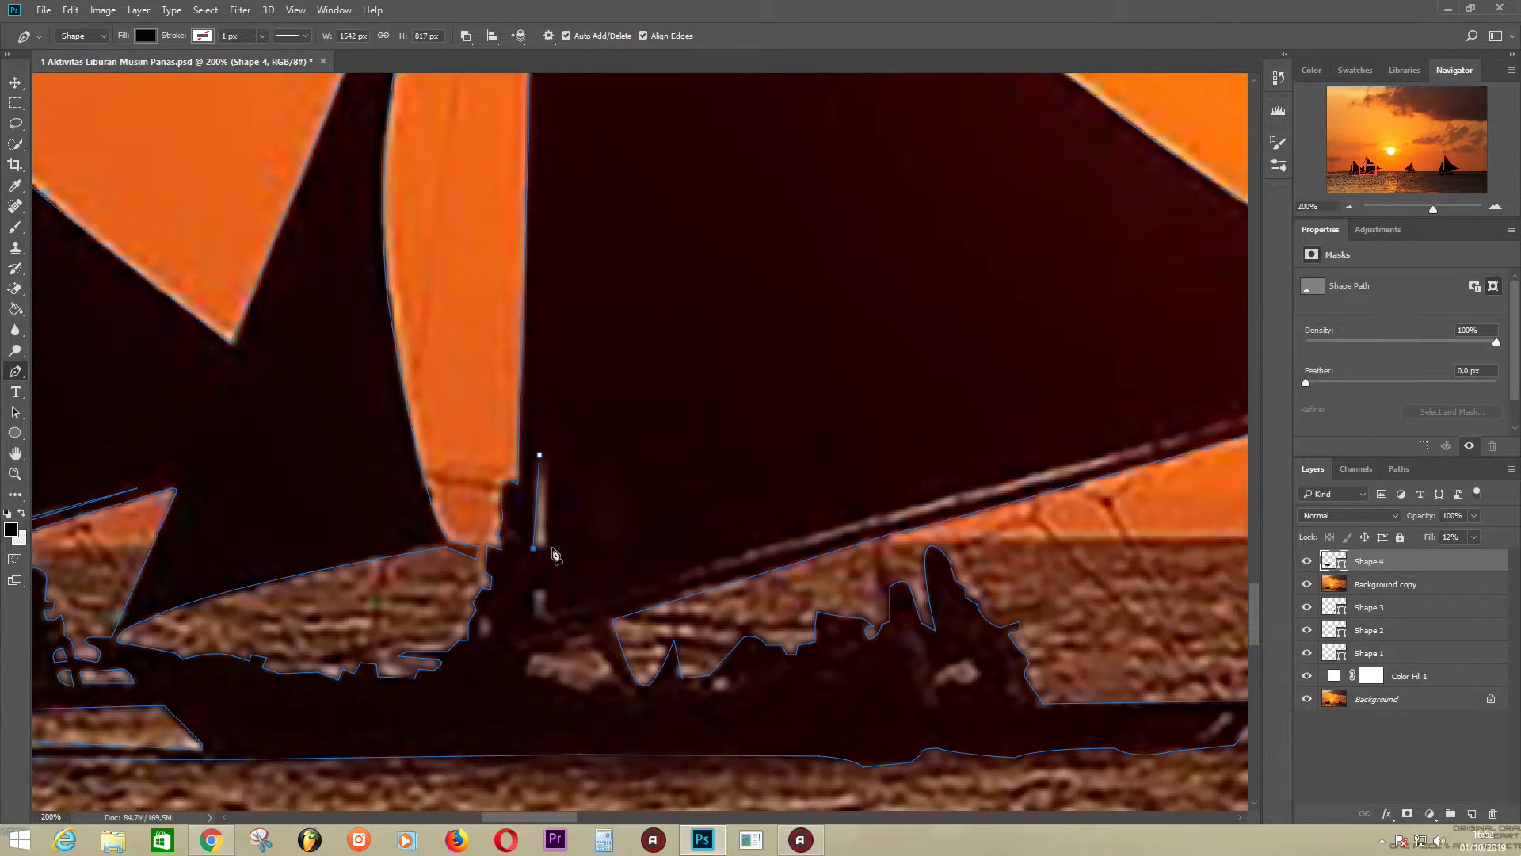
{"action": "left_click", "coordinate": [550, 547]}
- Trace the long boom as a separate piece
{"action": "scroll", "coordinate": [872, 476], "scroll_direction": "right", "scroll_amount": 4}
{"action": "left_click", "coordinate": [1129, 407]}
{"action": "left_click", "coordinate": [821, 497]}
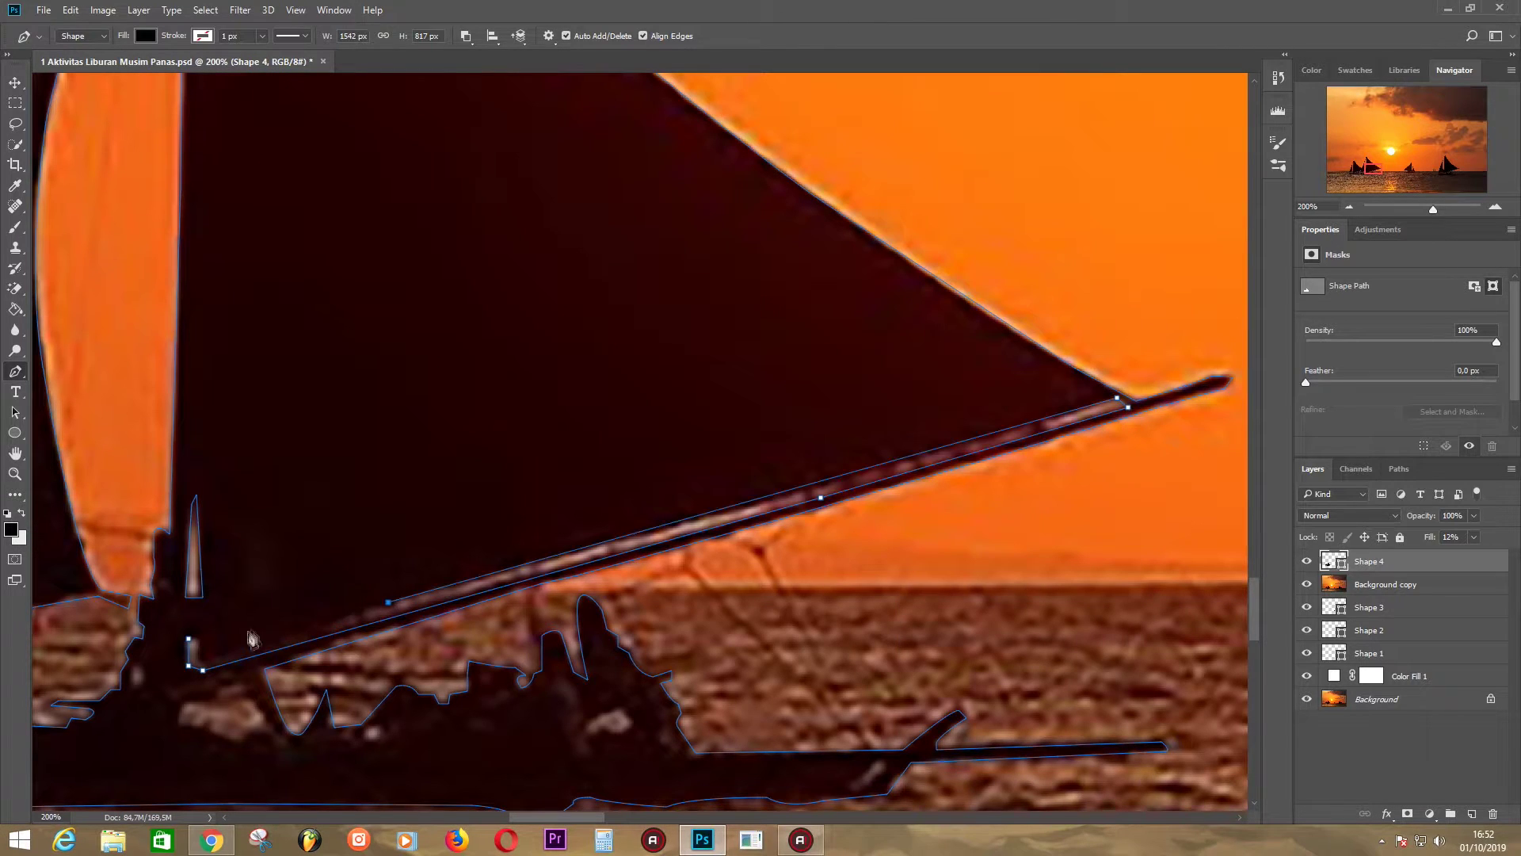
{"action": "left_click", "coordinate": [388, 602]}
{"action": "left_click", "coordinate": [208, 629]}
{"action": "left_click", "coordinate": [189, 637]}
- Outline another part of the hull, extending it along the hull
{"action": "scroll", "coordinate": [200, 648], "scroll_direction": "left", "scroll_amount": 3}
{"action": "scroll", "coordinate": [199, 648], "scroll_direction": "down", "scroll_amount": 1}
{"action": "left_click", "coordinate": [351, 590]}
{"action": "left_click", "coordinate": [355, 604]}
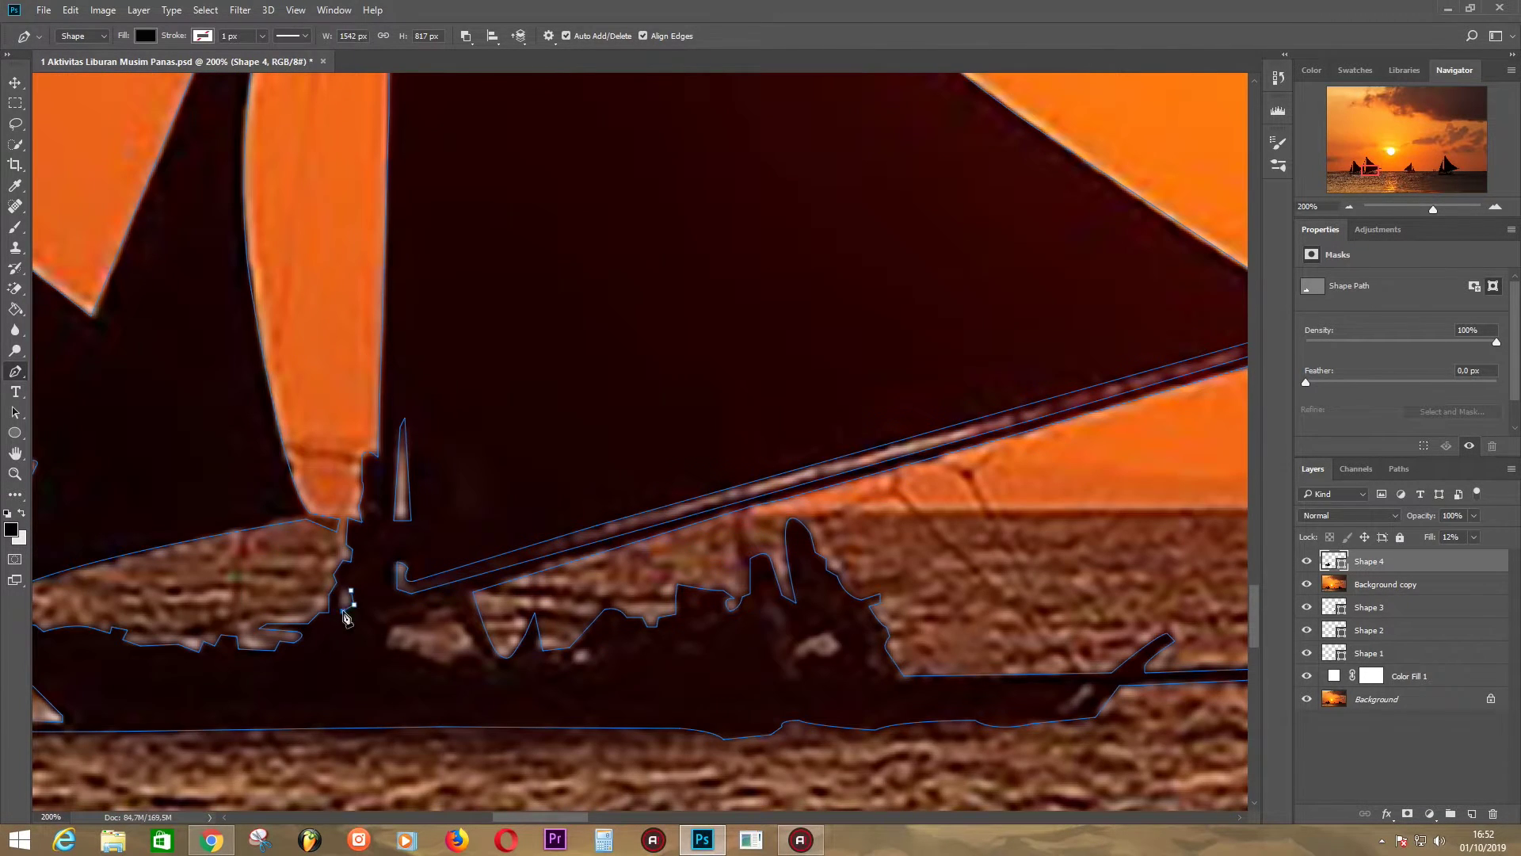
{"action": "left_click", "coordinate": [448, 666]}
{"action": "left_click", "coordinate": [453, 651]}
{"action": "left_click", "coordinate": [477, 649]}
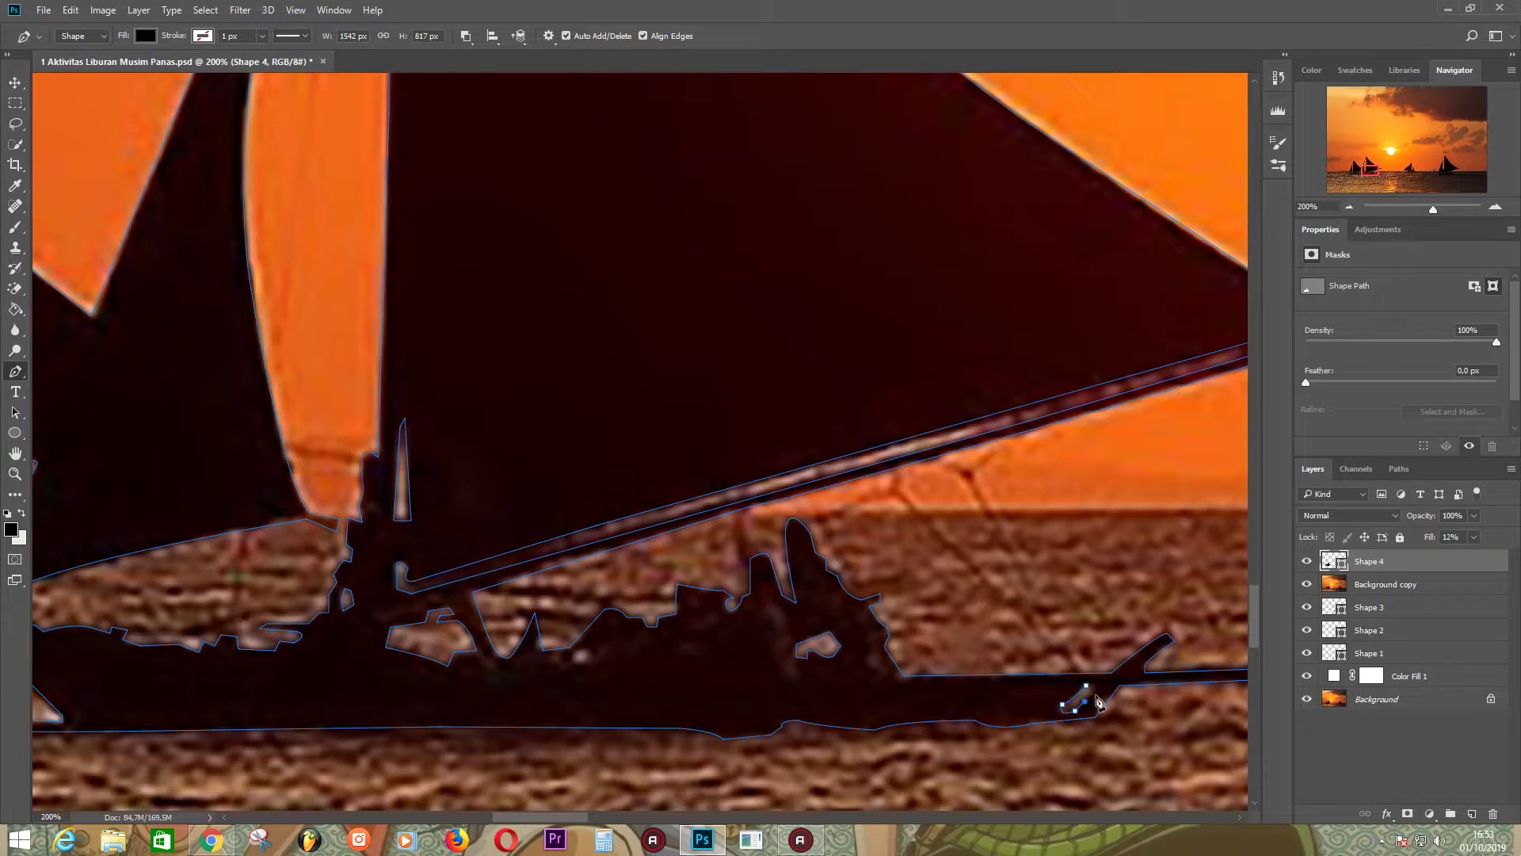
- Trace the mast up to its top and close the mast outline
{"action": "scroll", "coordinate": [1098, 701], "scroll_direction": "up", "scroll_amount": 10}
{"action": "left_click", "coordinate": [619, 386]}
{"action": "left_click", "coordinate": [634, 246]}
{"action": "left_click", "coordinate": [635, 194]}
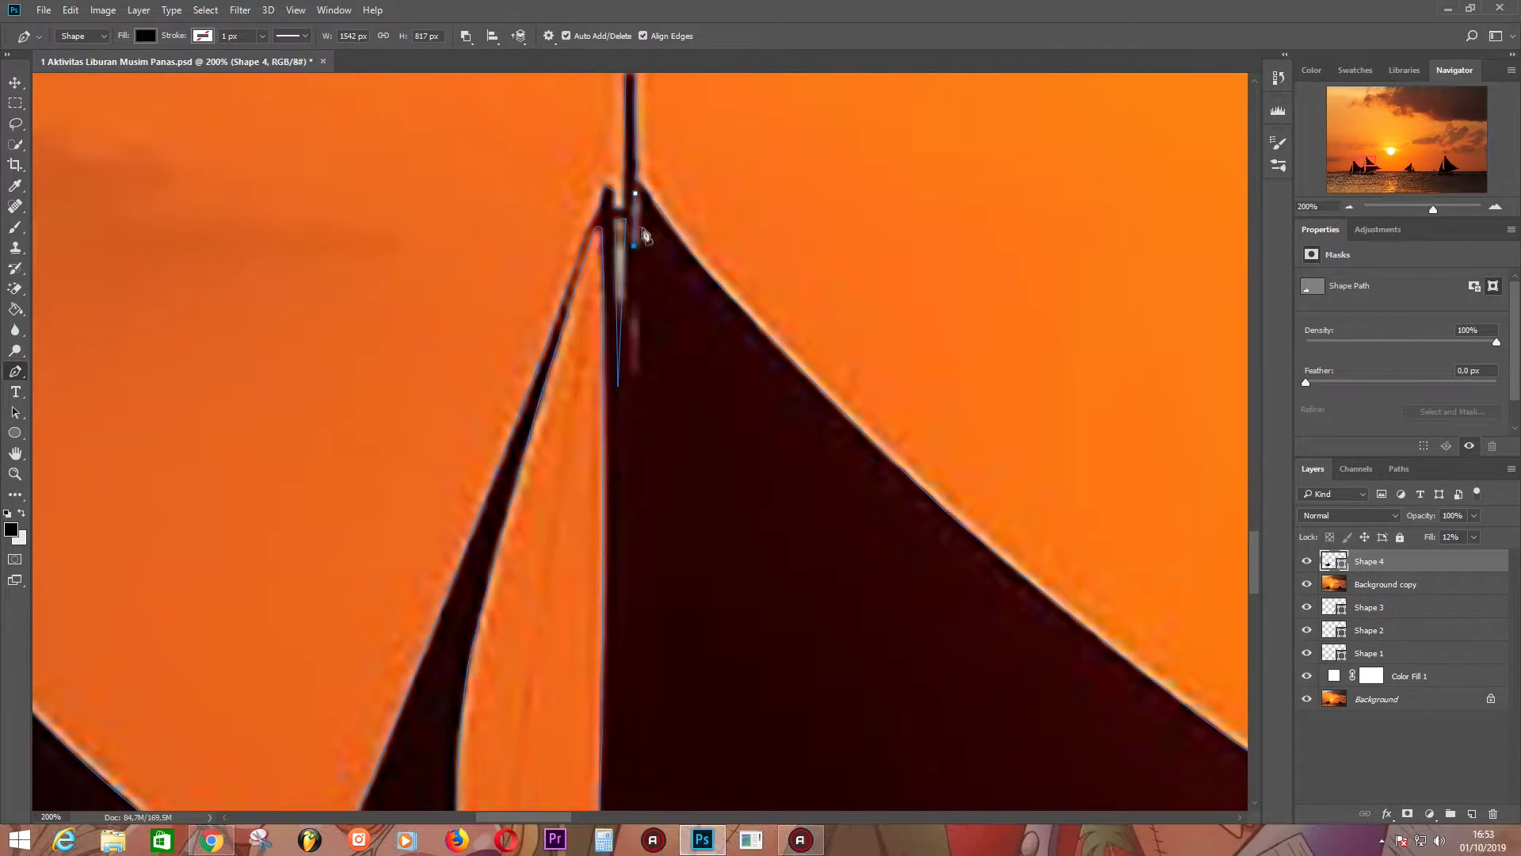
{"action": "left_click_drag", "start_coordinate": [631, 420], "coordinate": [639, 381]}
{"action": "left_click", "coordinate": [637, 303]}
{"action": "scroll", "coordinate": [737, 388], "scroll_direction": "down", "scroll_amount": 10}
- Outline the rigging ropes below the boom
{"action": "scroll", "coordinate": [698, 473], "scroll_direction": "right", "scroll_amount": 5}
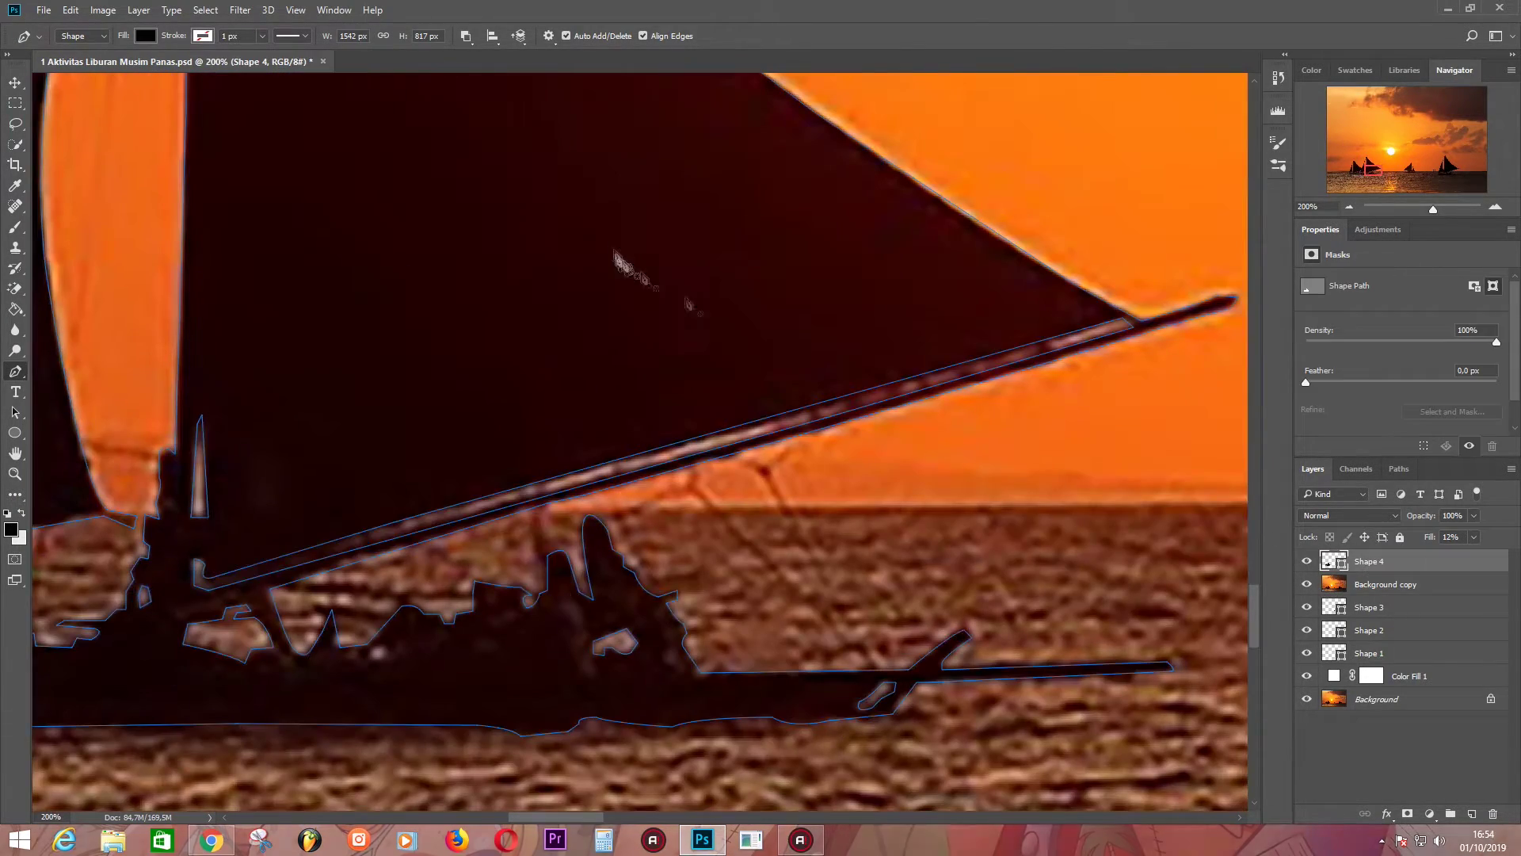
{"action": "left_click", "coordinate": [658, 597]}
{"action": "left_click", "coordinate": [668, 595]}
{"action": "left_click", "coordinate": [687, 491]}
{"action": "left_click", "coordinate": [862, 668]}
{"action": "left_click", "coordinate": [772, 473]}
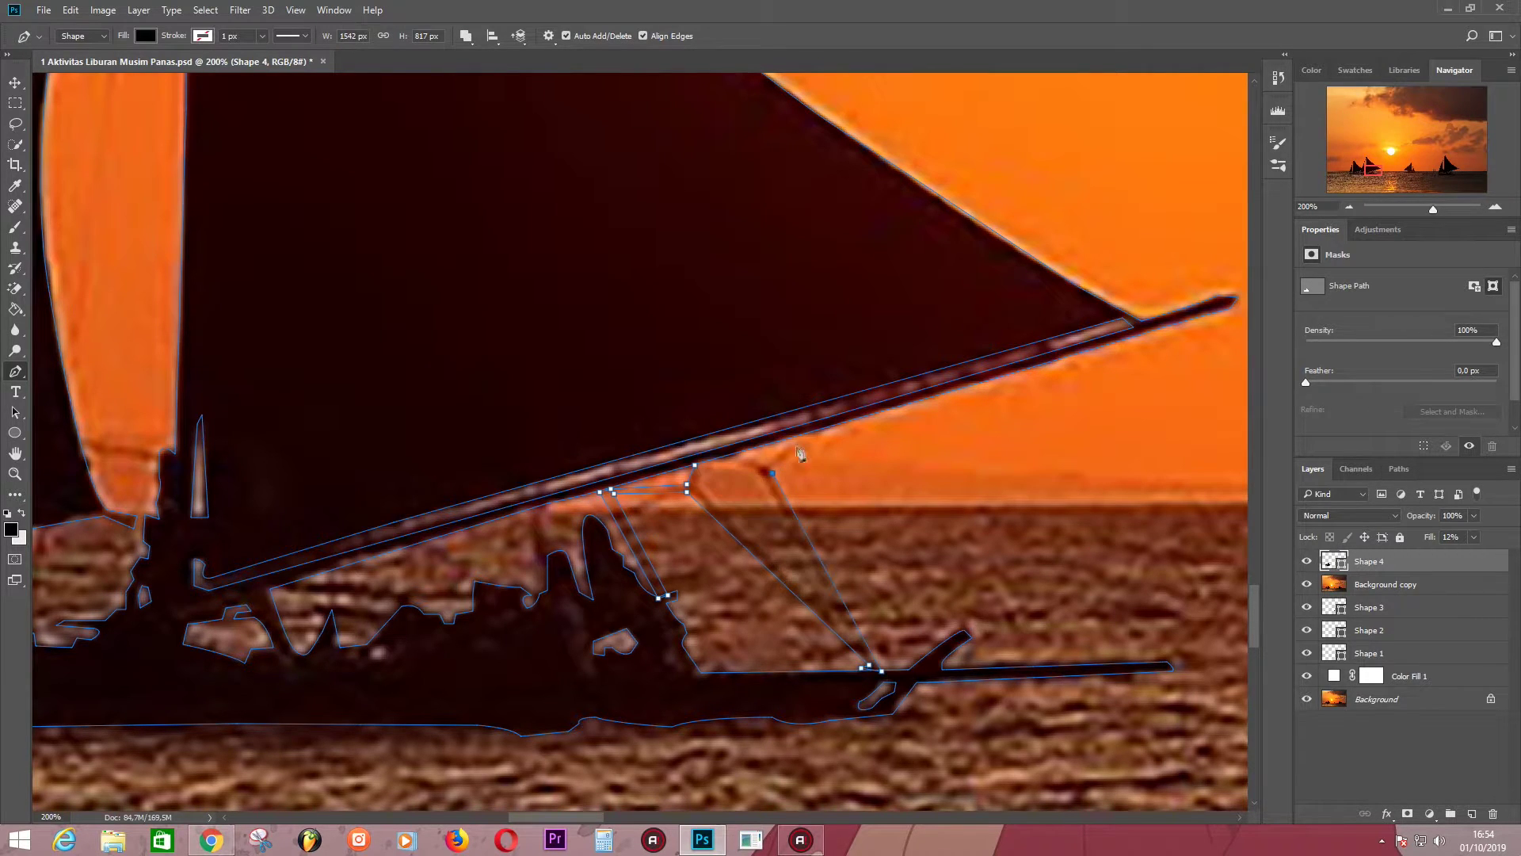
- Continue the rigging outline up to the boom and close it
{"action": "left_click", "coordinate": [793, 436]}
{"action": "left_click", "coordinate": [808, 434]}
{"action": "left_click", "coordinate": [769, 463]}
{"action": "left_click", "coordinate": [715, 459]}
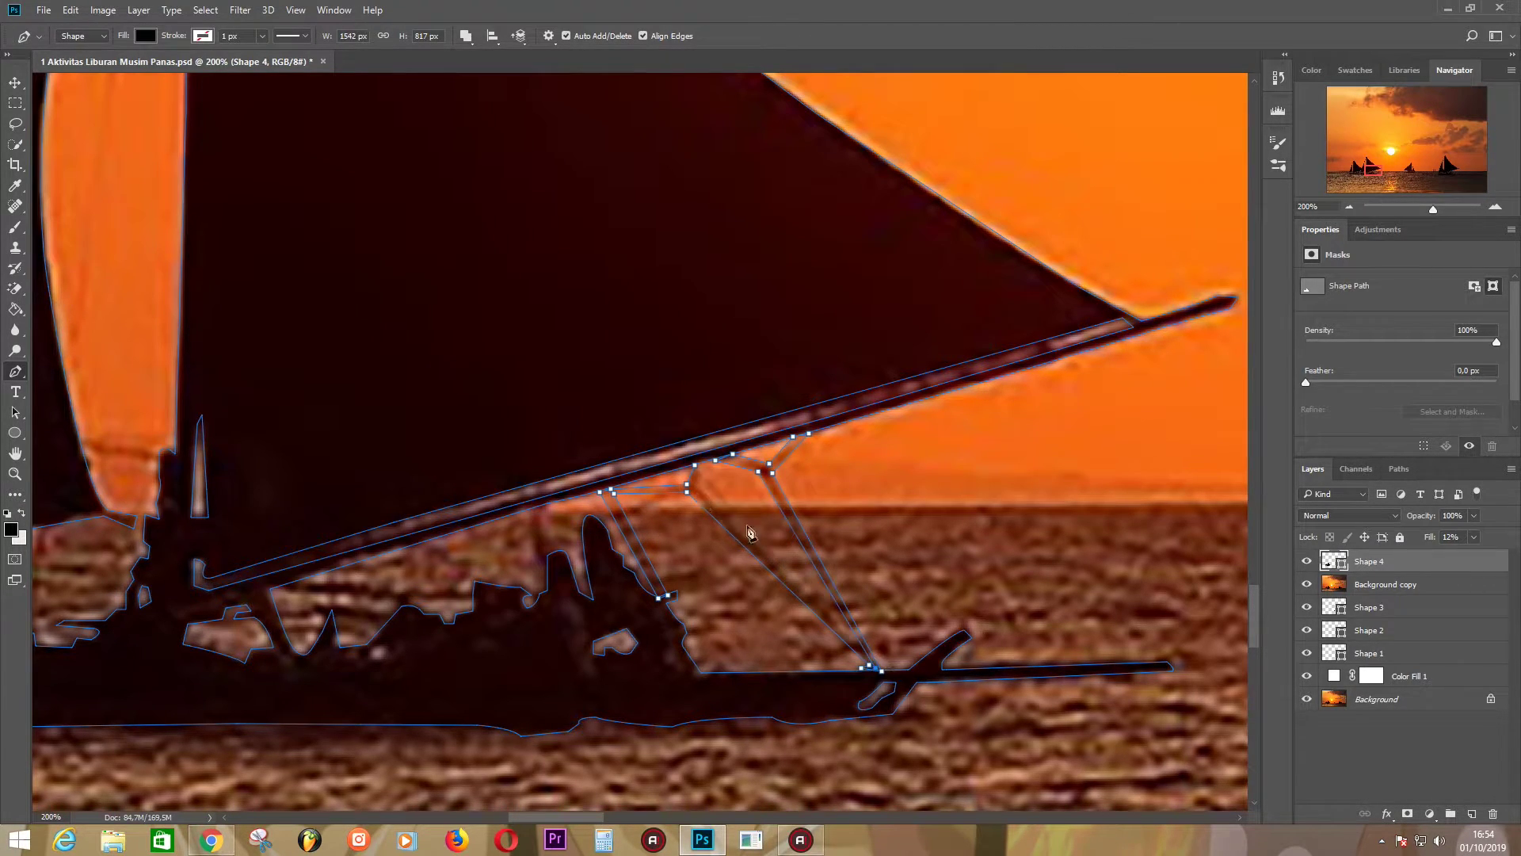
{"action": "left_click", "coordinate": [695, 465]}
{"action": "left_click", "coordinate": [1306, 584]}
- Set Shape 4 to 100% fill and toggle the Background copy photo to check the silhouettes
{"action": "mouse_move", "coordinate": [488, 449]}
{"action": "left_mouse_down"}
{"action": "mouse_move", "coordinate": [1122, 386]}
{"action": "mouse_move", "coordinate": [1183, 417]}
{"action": "left_mouse_up"}
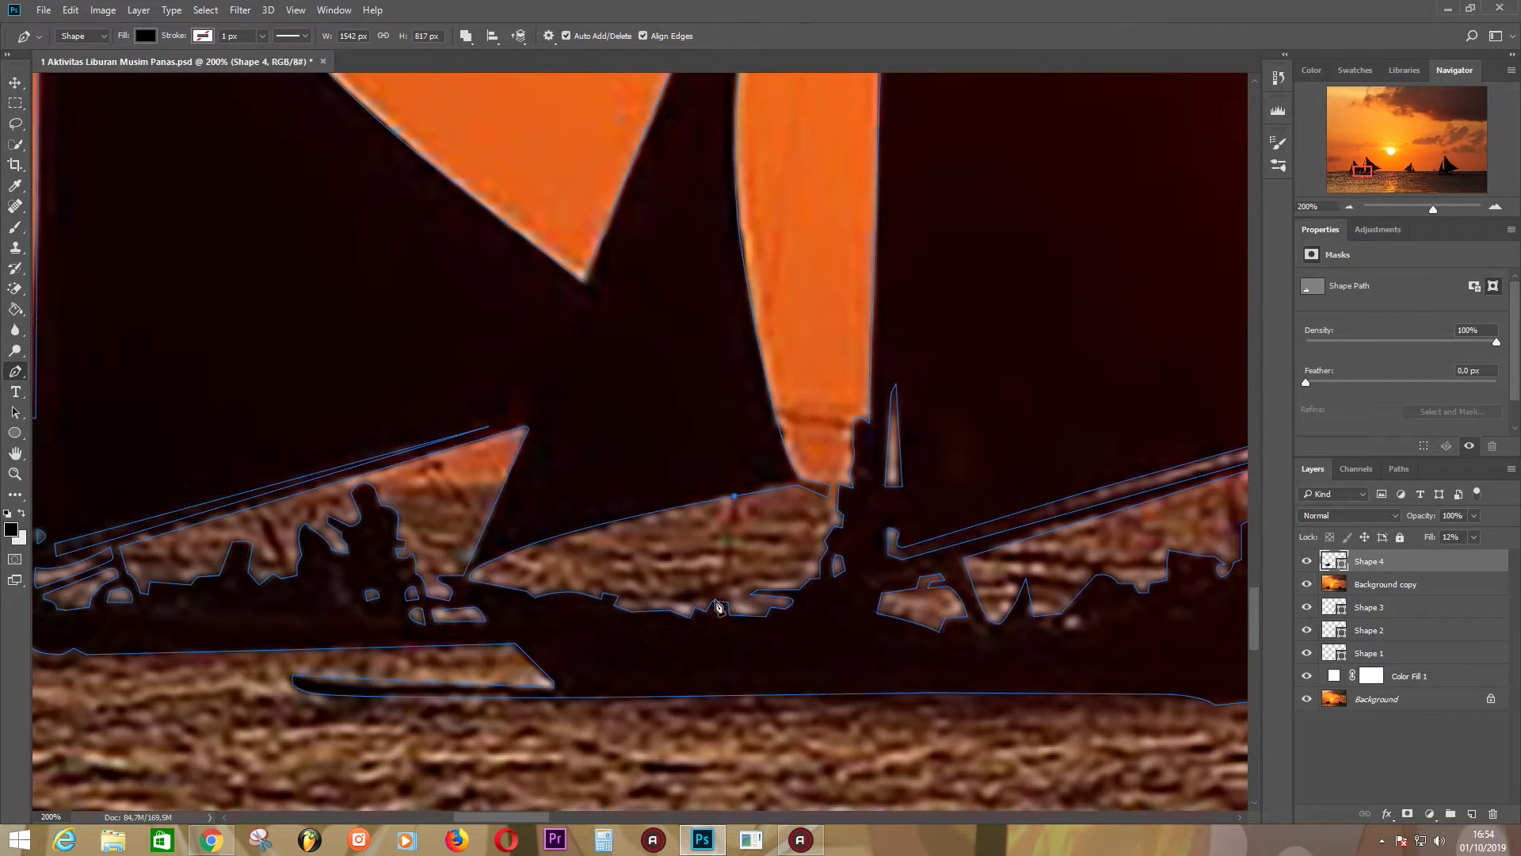
{"action": "left_click_drag", "start_coordinate": [444, 420], "coordinate": [689, 436]}
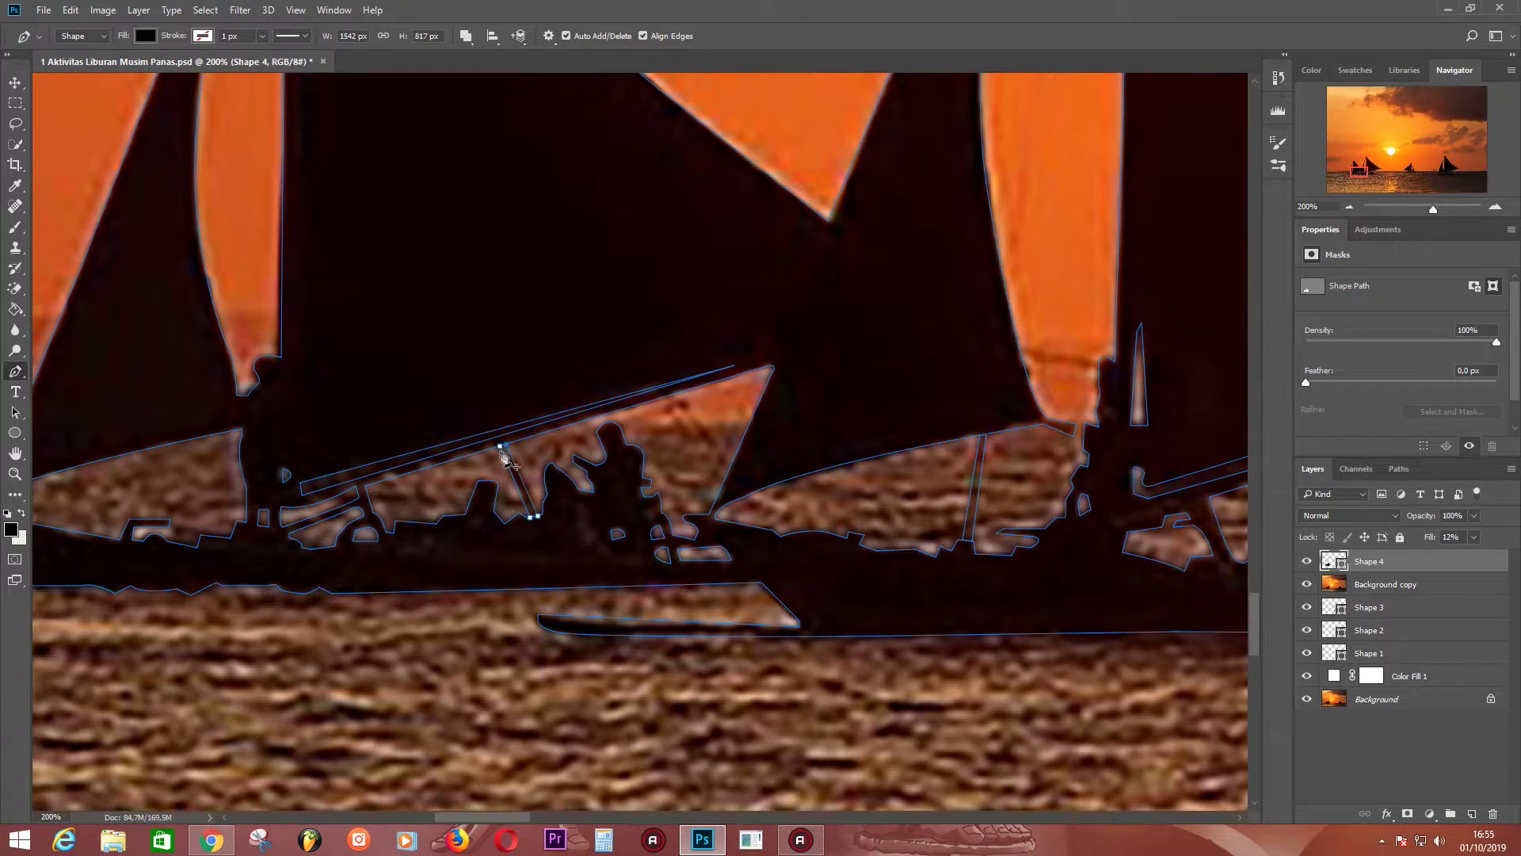
{"action": "scroll", "coordinate": [131, 519], "scroll_direction": "left", "scroll_amount": 3}
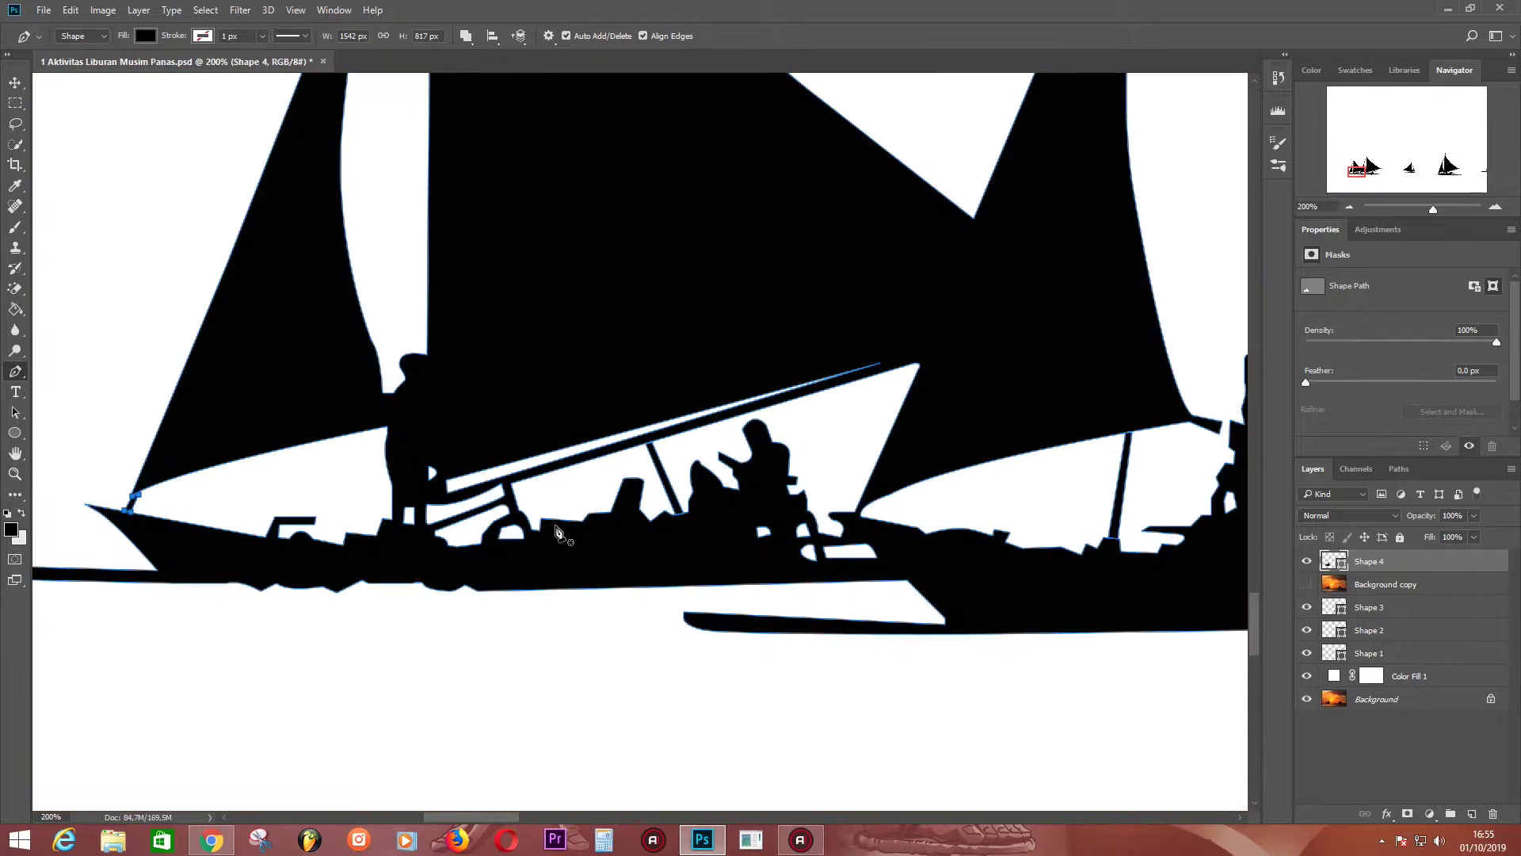
{"action": "key", "text": "ctrl+minus"}
{"action": "key", "text": "ctrl+minus"}
{"action": "key", "text": "ctrl+minus"}
{"action": "left_click", "coordinate": [1308, 584]}
{"action": "left_click", "coordinate": [1308, 585]}
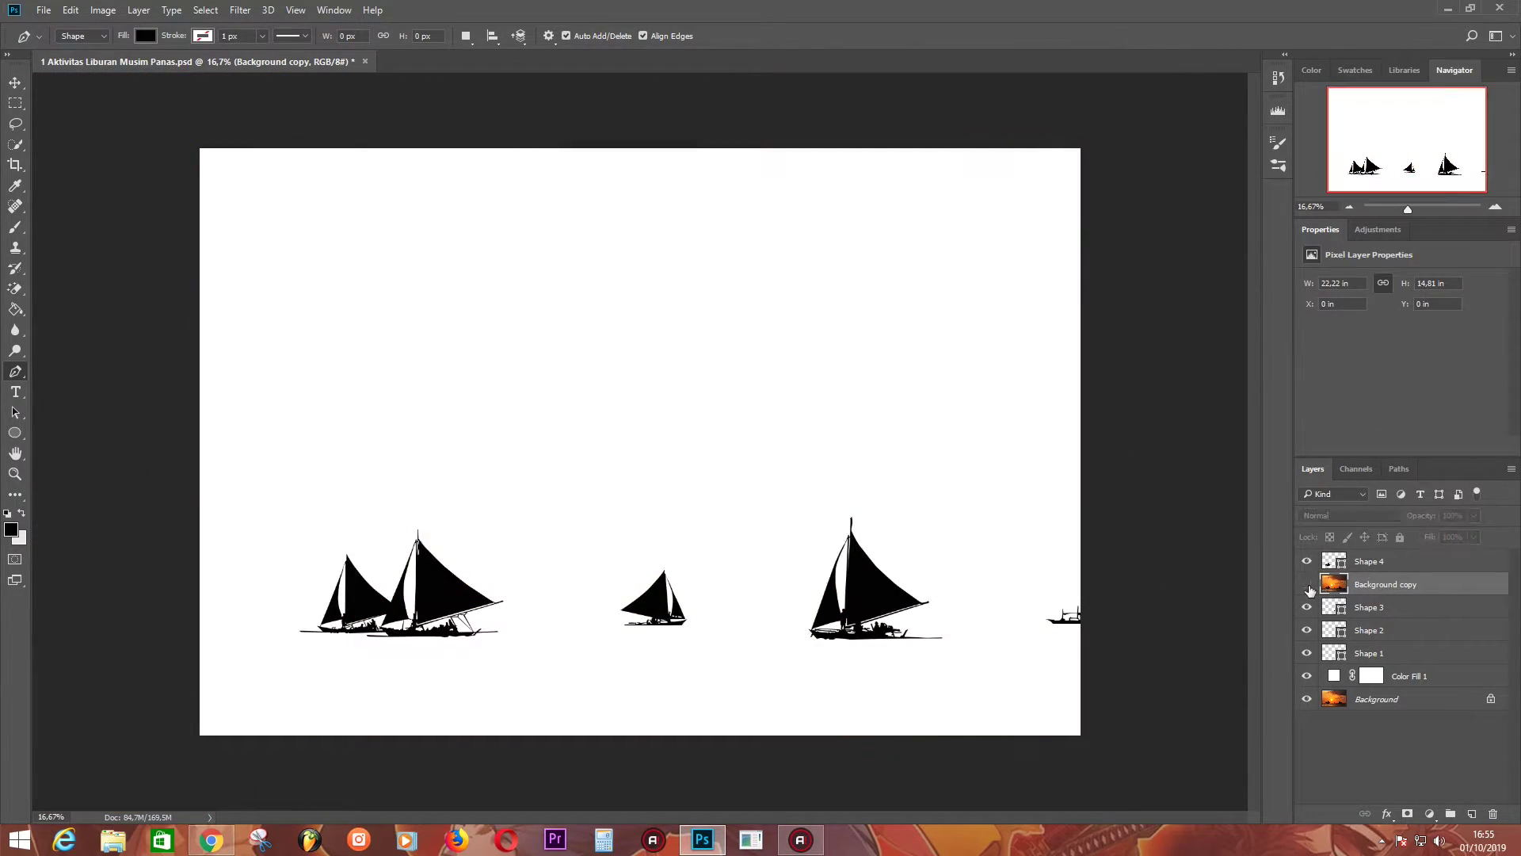
{"action": "key", "text": "alt+bracketleft"}
{"action": "key", "text": "ctrl+plus"}
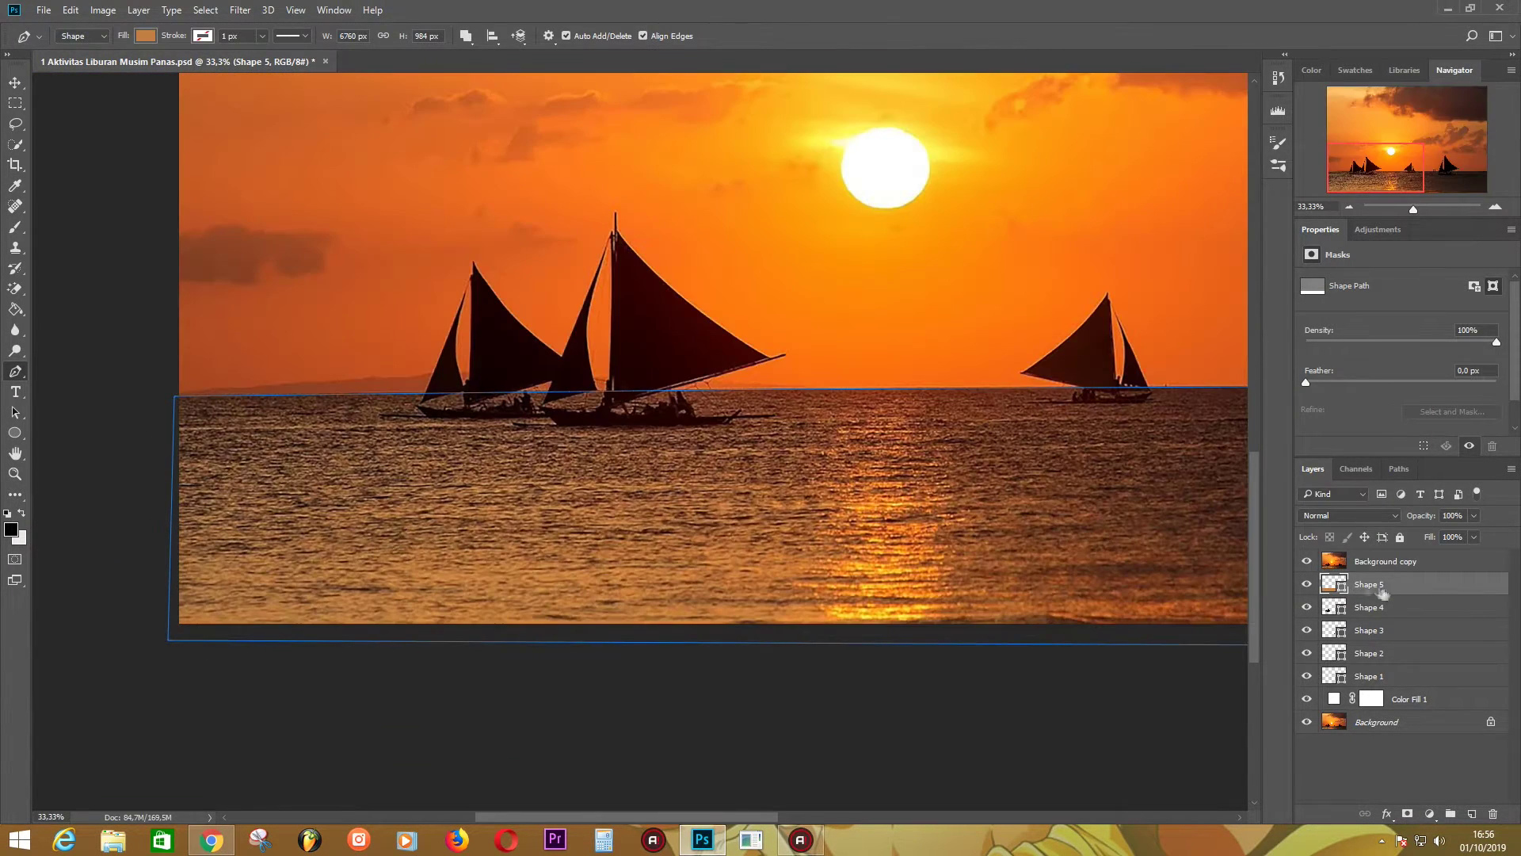
- Move Shape 5 below Shape 1 and pen-draw the sky rectangle above the waterline as Shape 6
{"action": "left_click_drag", "start_coordinate": [1382, 593], "coordinate": [1382, 687]}
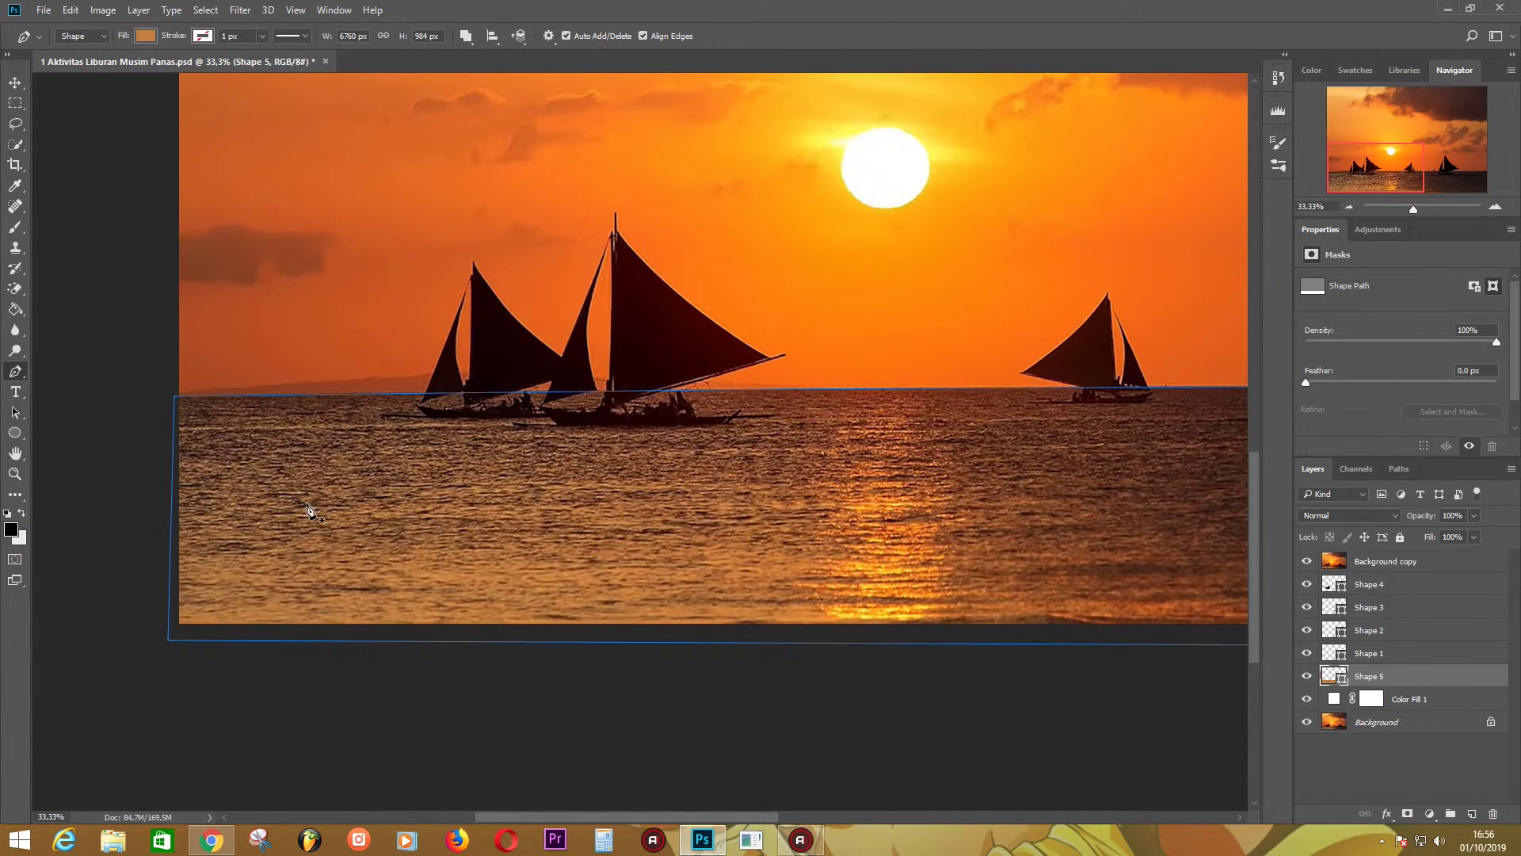
{"action": "left_click", "coordinate": [177, 400]}
{"action": "scroll", "coordinate": [948, 390], "scroll_direction": "right", "scroll_amount": 10}
{"action": "left_click_drag", "start_coordinate": [945, 381], "coordinate": [990, 390]}
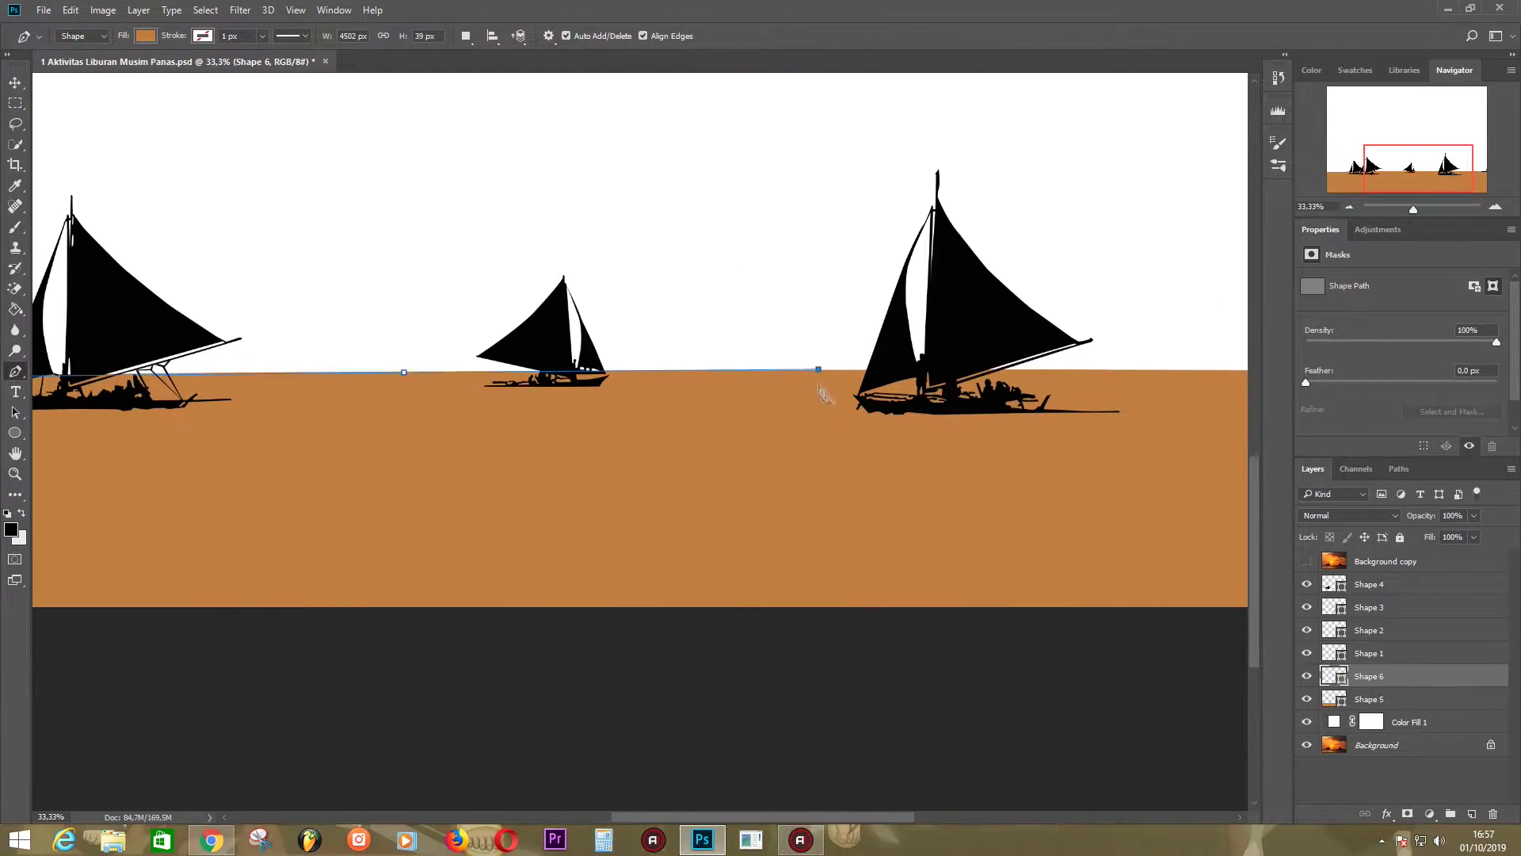
{"action": "key", "text": "ctrl+minus"}
{"action": "left_click", "coordinate": [1088, 129]}
{"action": "left_click", "coordinate": [195, 129]}
{"action": "left_click", "coordinate": [187, 621]}
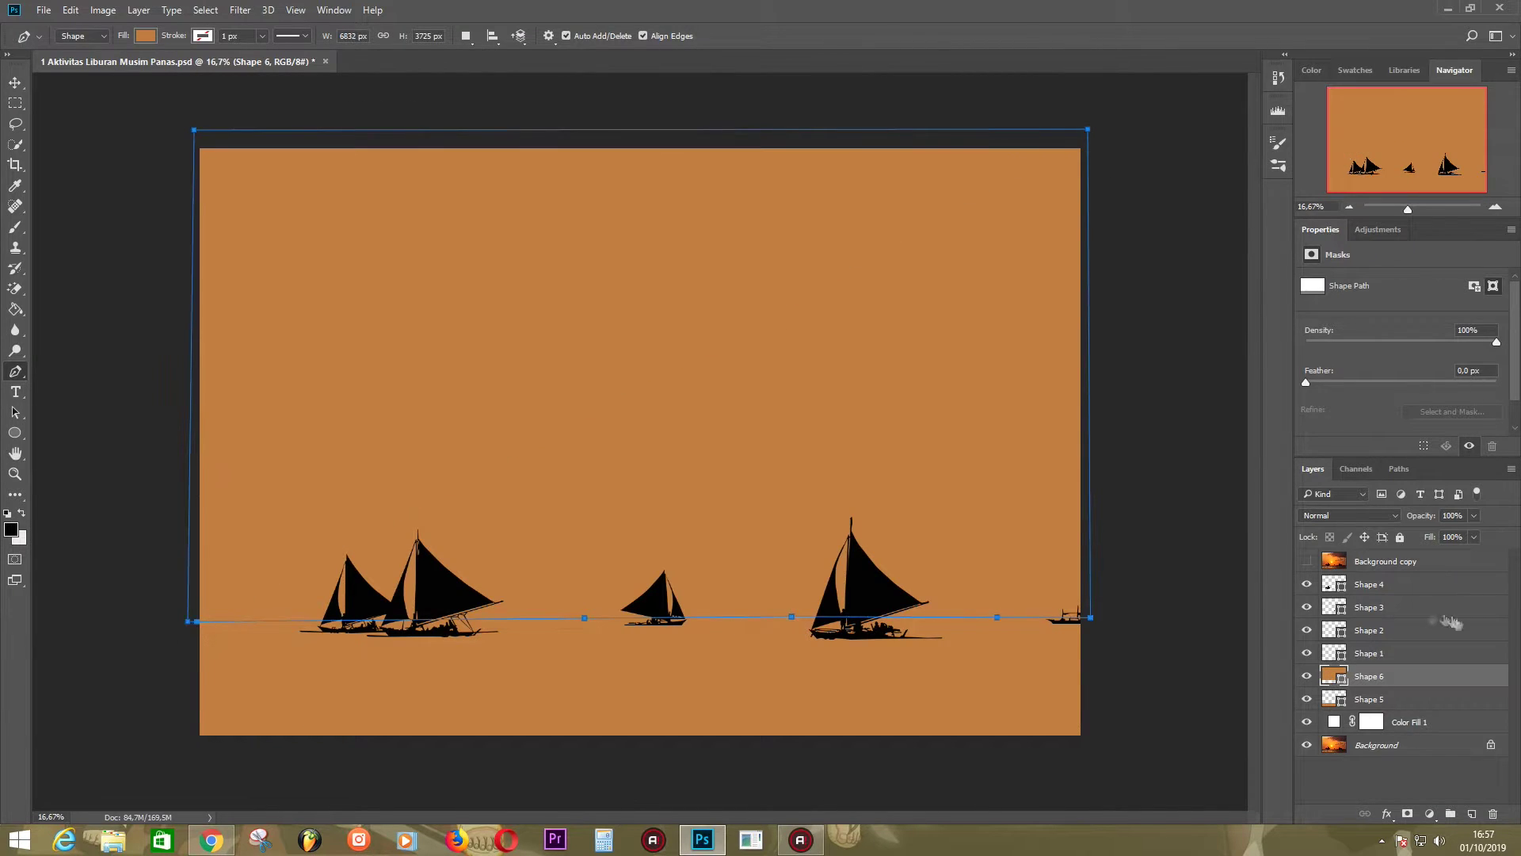
- Show the reference photo and fill Shape 6 with a deep red-orange
{"action": "left_click", "coordinate": [1306, 560]}
{"action": "double_click", "coordinate": [1340, 682]}
{"action": "left_click", "coordinate": [1138, 409]}
{"action": "key", "text": "Return"}
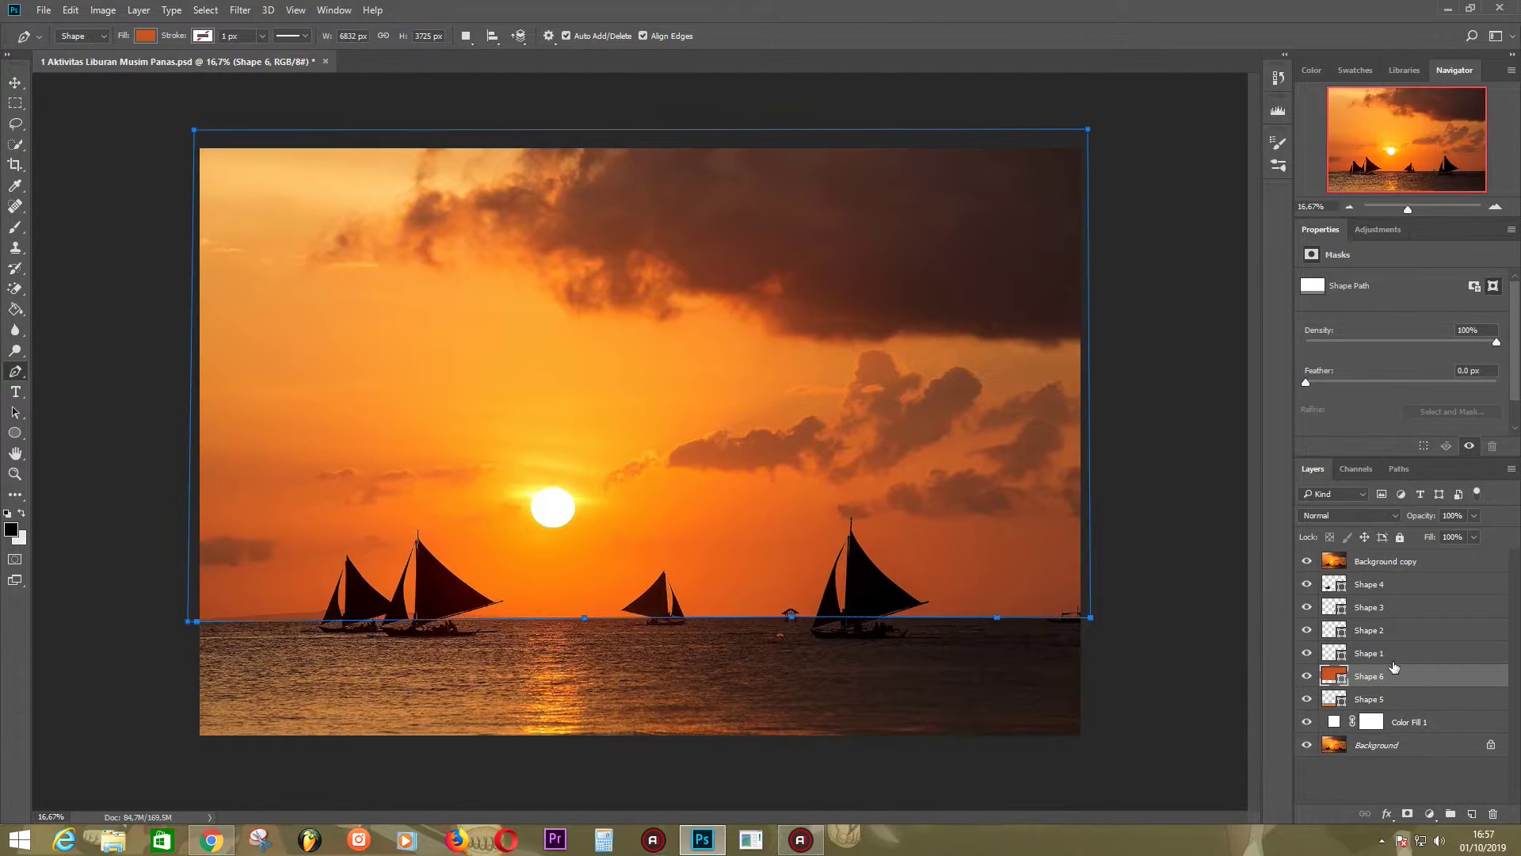
{"action": "key", "text": "ctrl+plus"}
{"action": "key", "text": "ctrl+plus"}
{"action": "key", "text": "ctrl+plus"}
{"action": "left_click", "coordinate": [180, 392]}
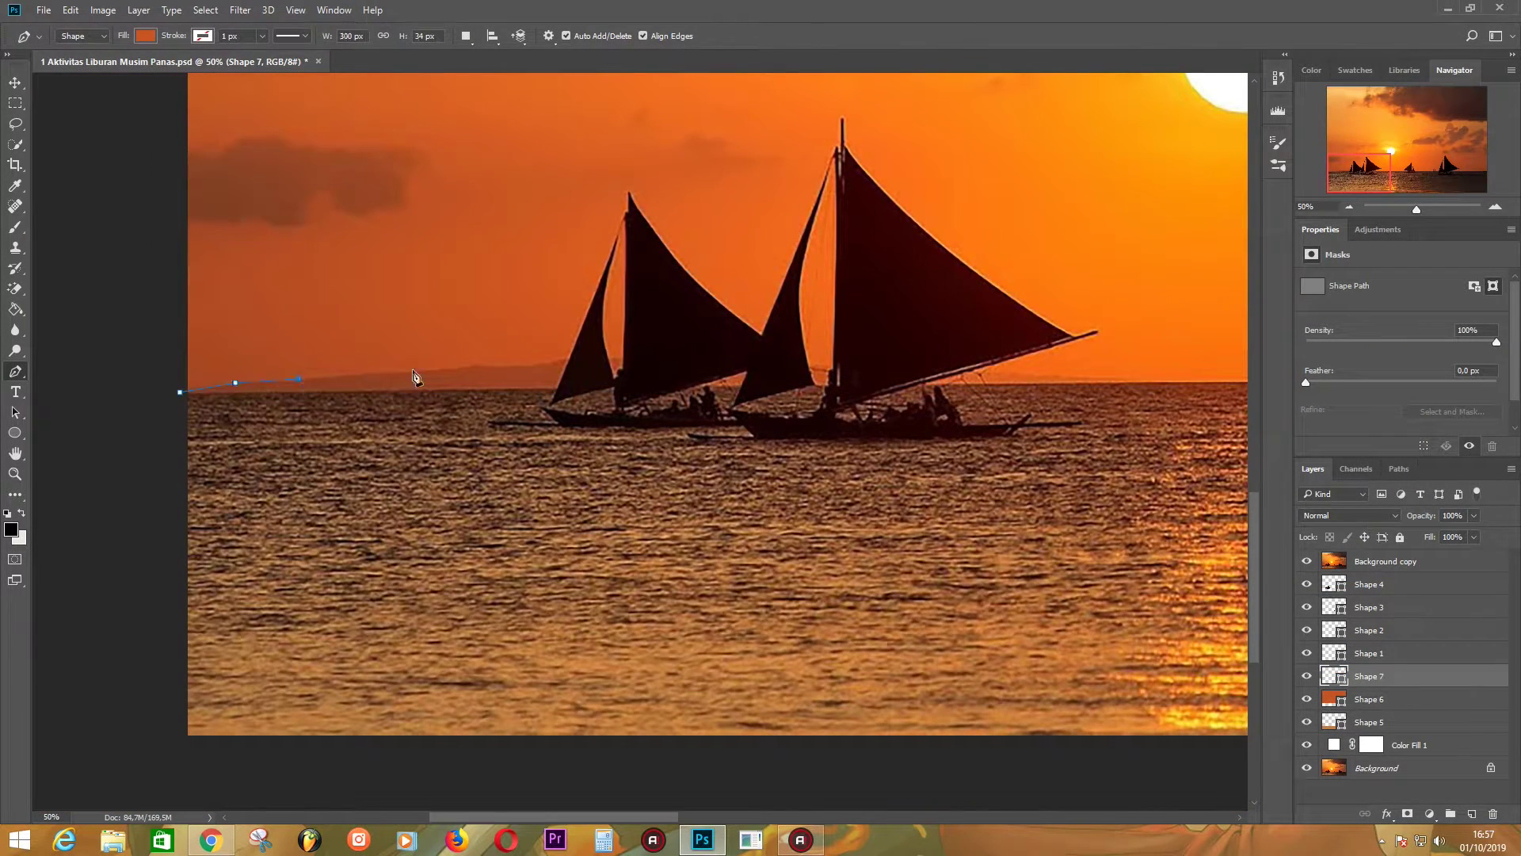
- Pen-trace the distant hills along the horizon as Shape 7 and close the outline
{"action": "left_click", "coordinate": [532, 367]}
{"action": "left_click", "coordinate": [561, 359]}
{"action": "left_click", "coordinate": [819, 365]}
{"action": "left_click", "coordinate": [1016, 372]}
{"action": "left_click", "coordinate": [1083, 378]}
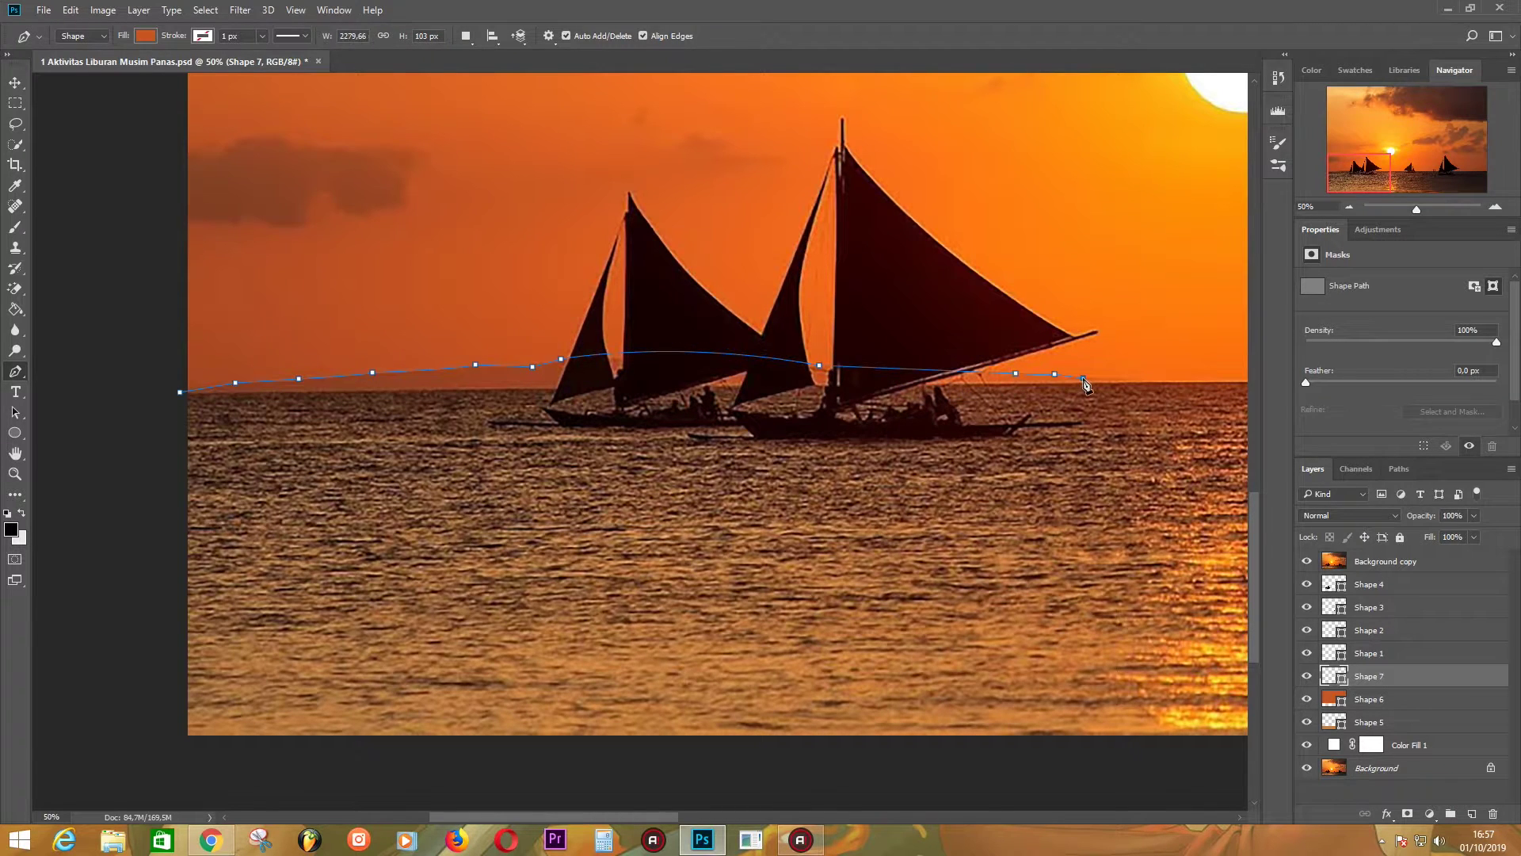
{"action": "left_click", "coordinate": [1143, 378]}
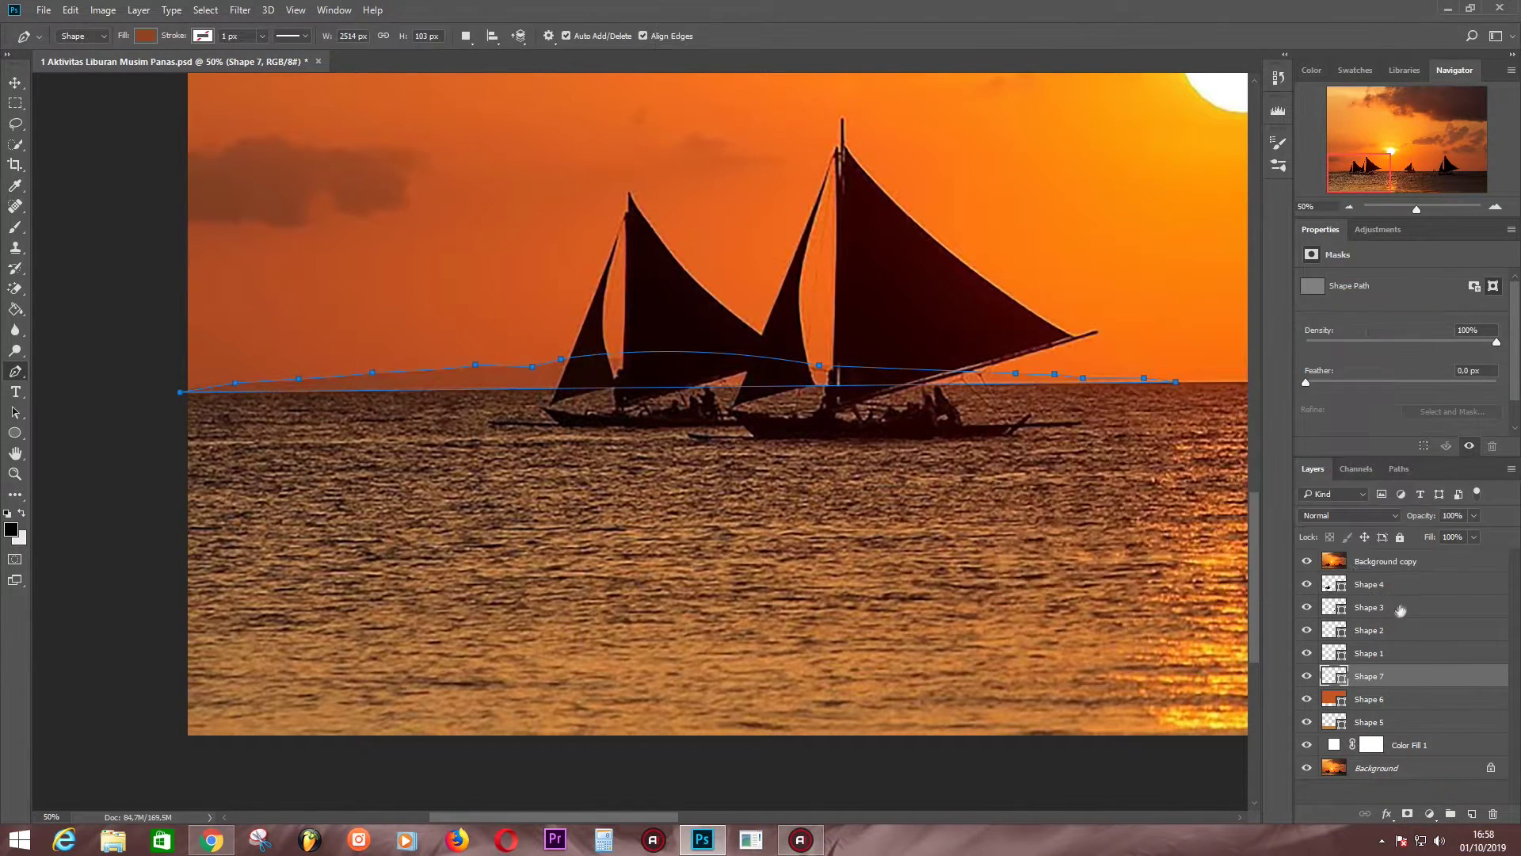
{"action": "left_click", "coordinate": [1307, 561]}
{"action": "left_click", "coordinate": [181, 392]}
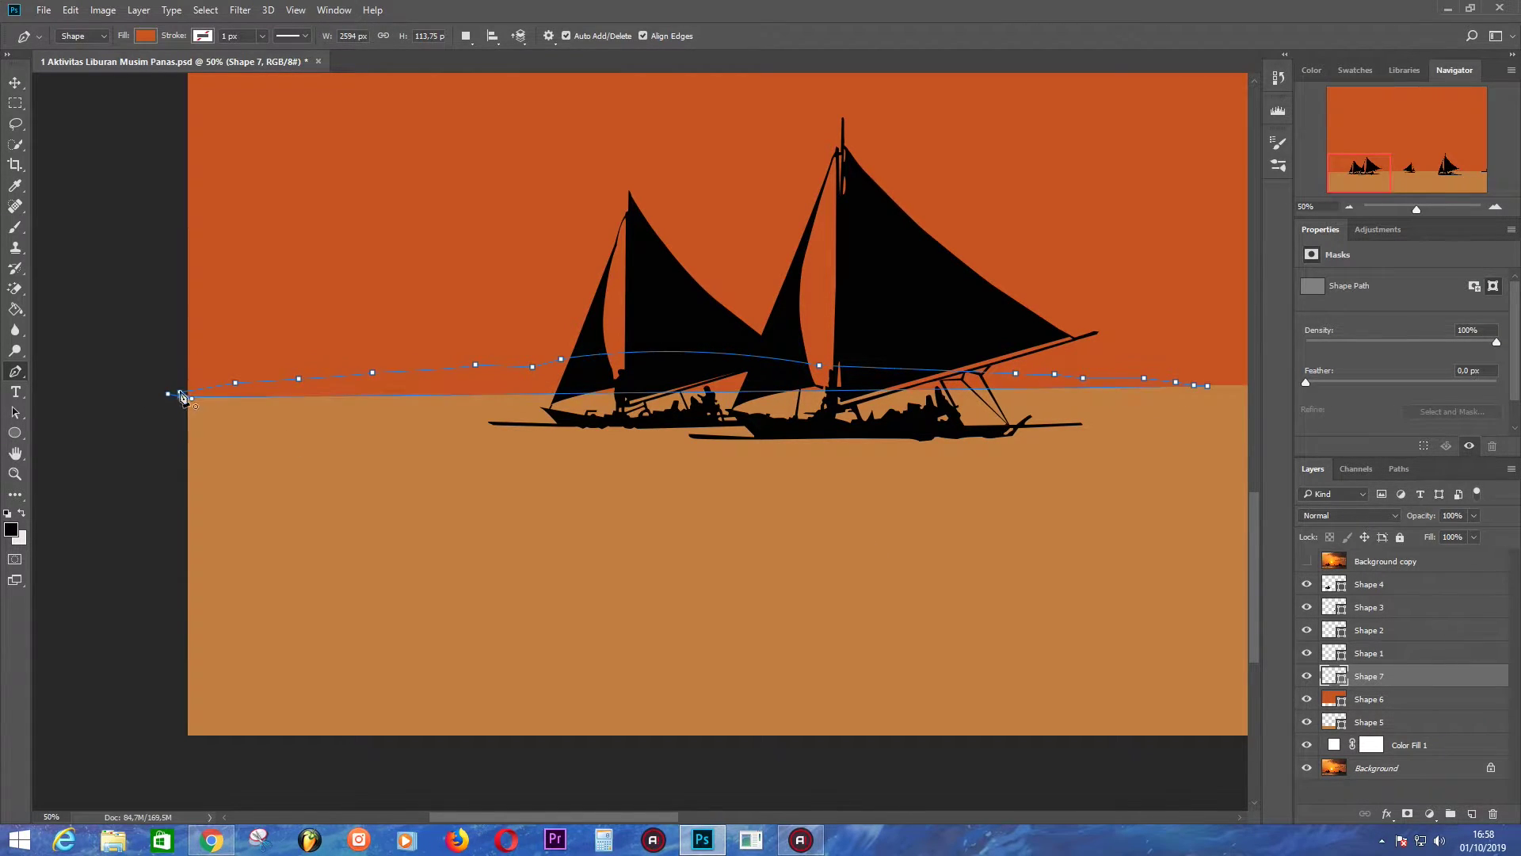
- Fill the land Shape 7 with the darker red-brown #a14015
{"action": "left_click", "coordinate": [1341, 678]}
{"action": "left_click", "coordinate": [1342, 678]}
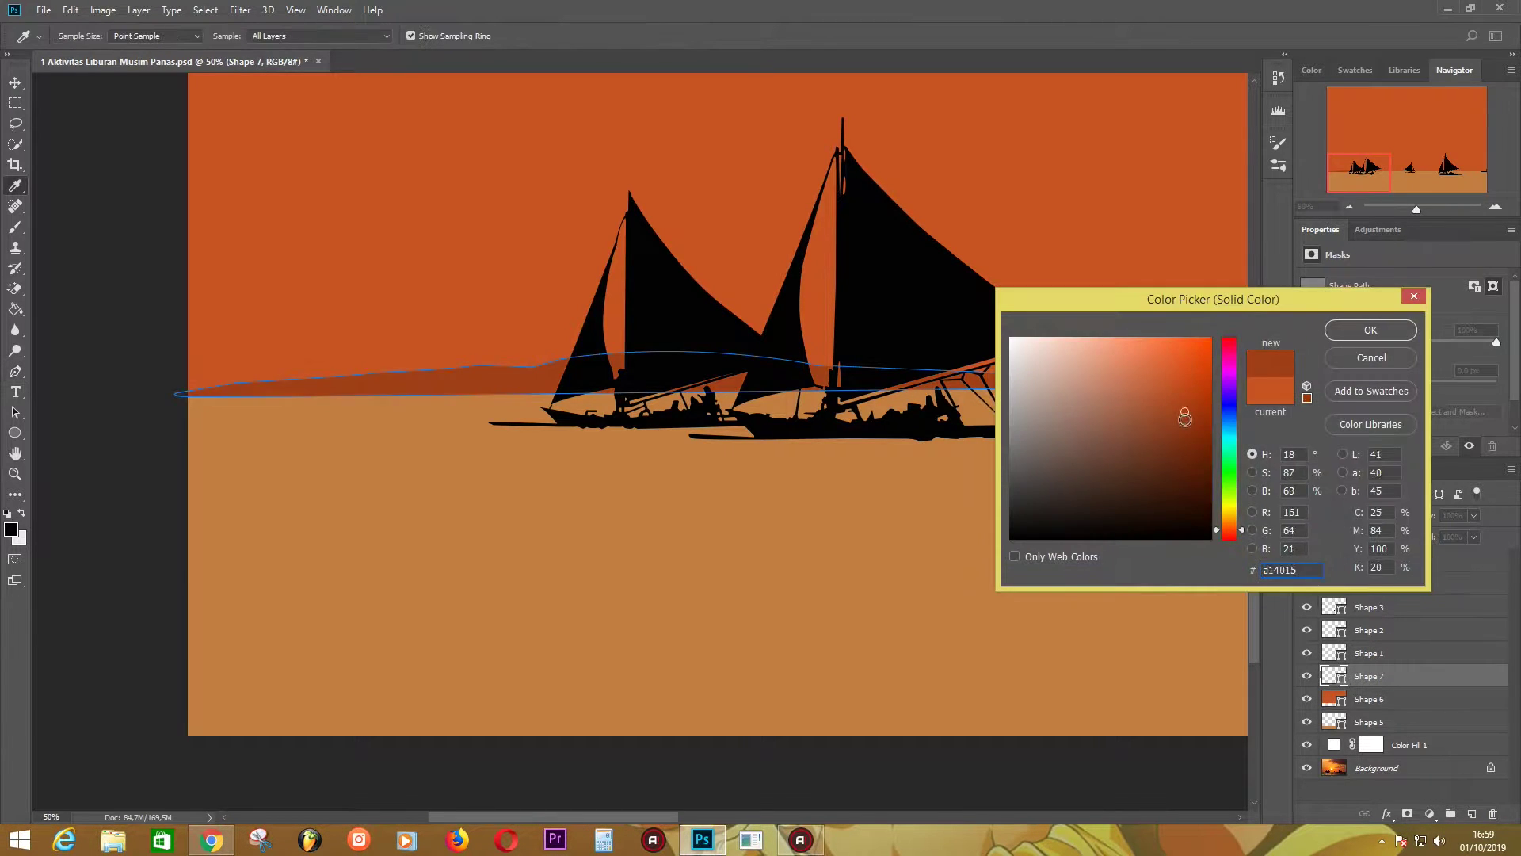
{"action": "key", "text": "Escape"}
{"action": "left_click", "coordinate": [1369, 630]}
{"action": "key", "text": "ctrl+minus"}
{"action": "key", "text": "ctrl+minus"}
{"action": "key", "text": "ctrl+minus"}
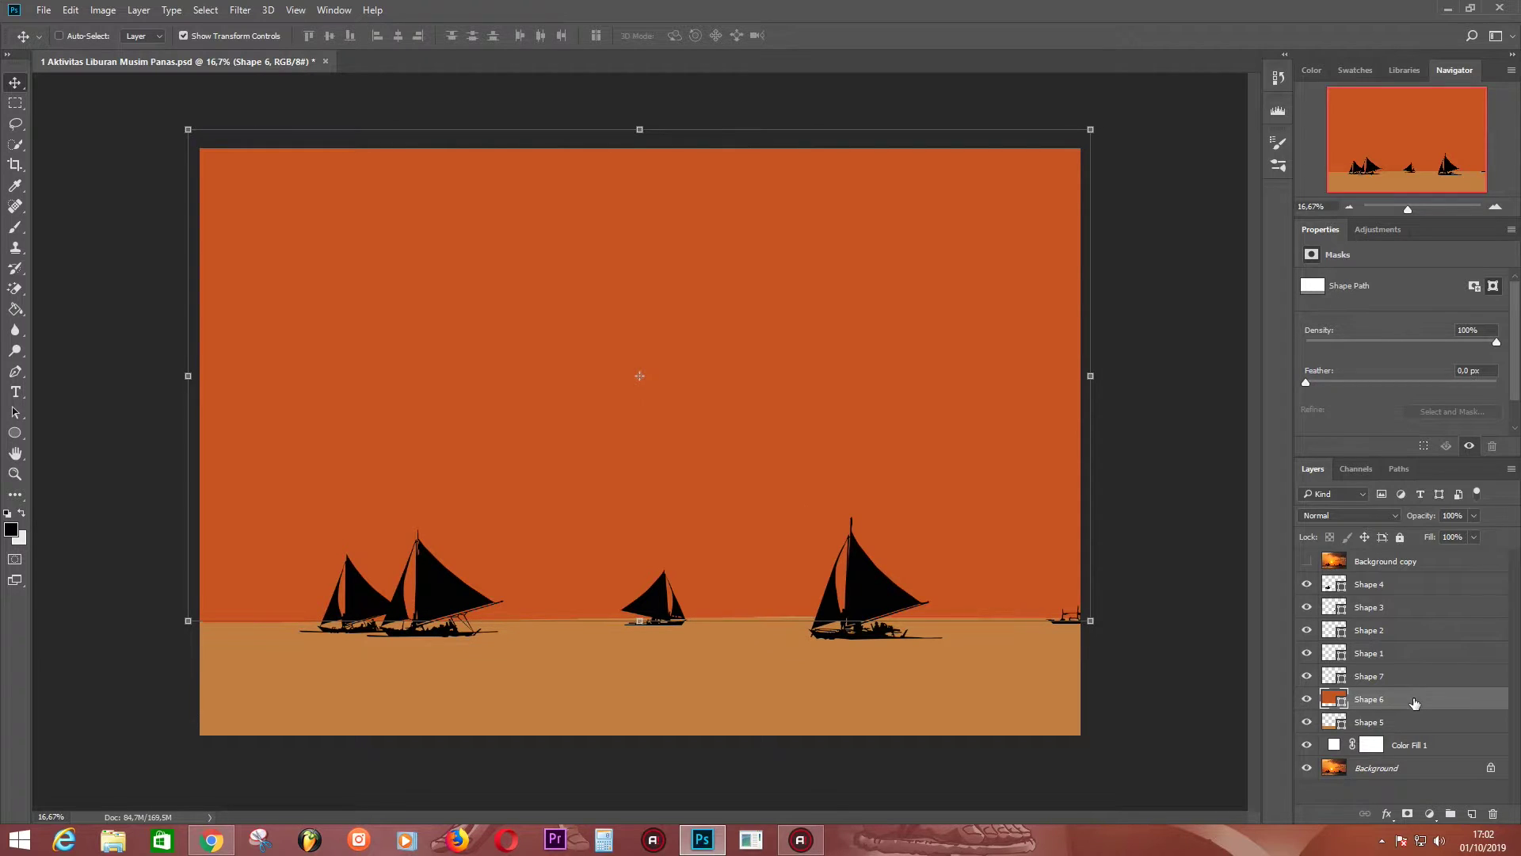
- Select the sky layer Shape 6, dismissing its colour picker unchanged
{"action": "key", "text": "ctrl"}
{"action": "left_click", "coordinate": [1391, 674]}
{"action": "double_click", "coordinate": [1333, 675]}
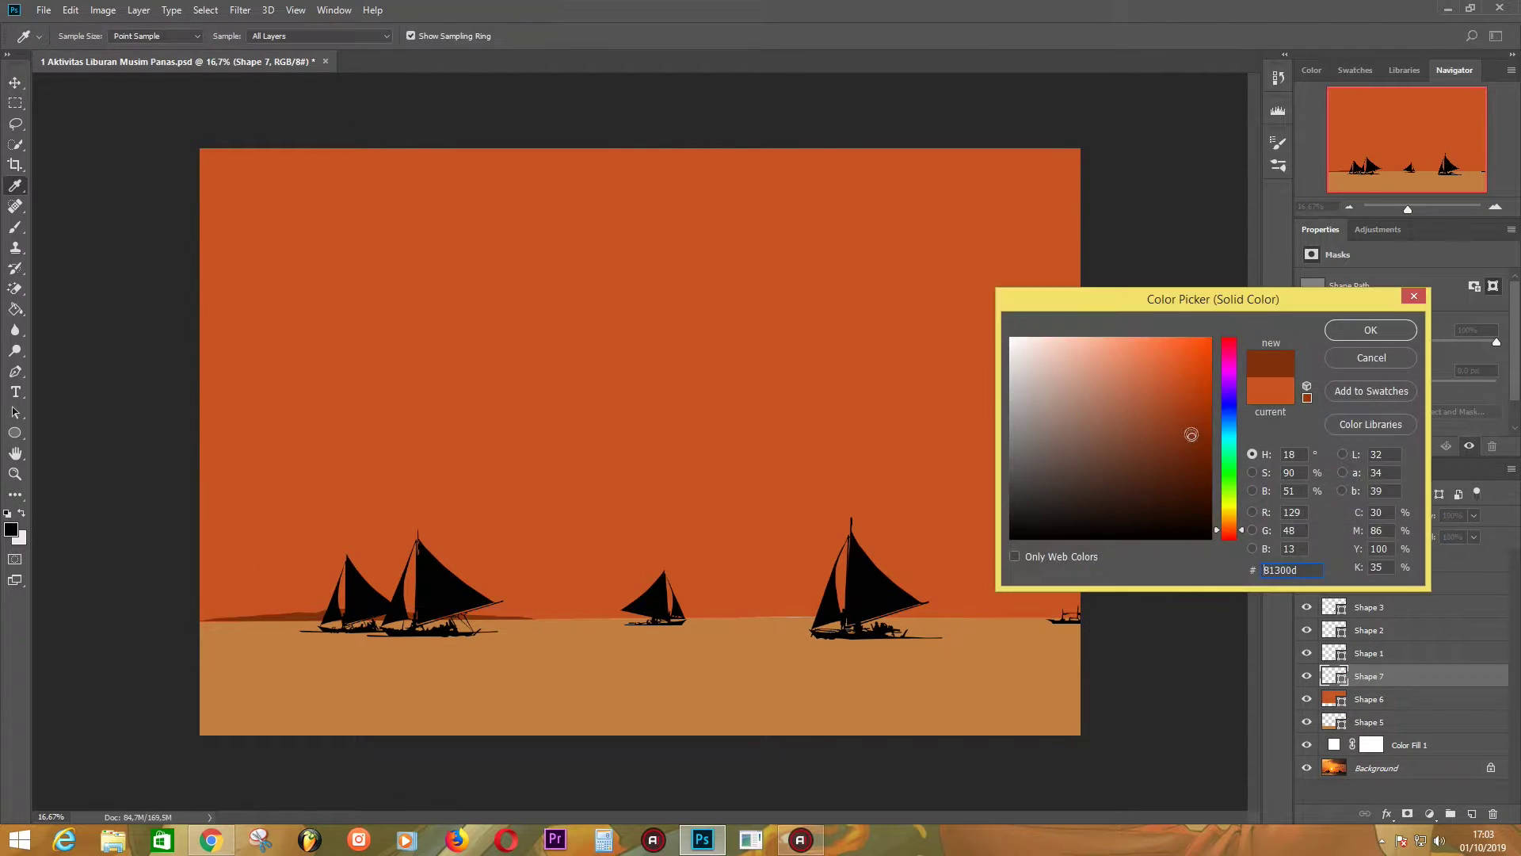
{"action": "left_click", "coordinate": [1362, 336]}
{"action": "left_click", "coordinate": [290, 206]}
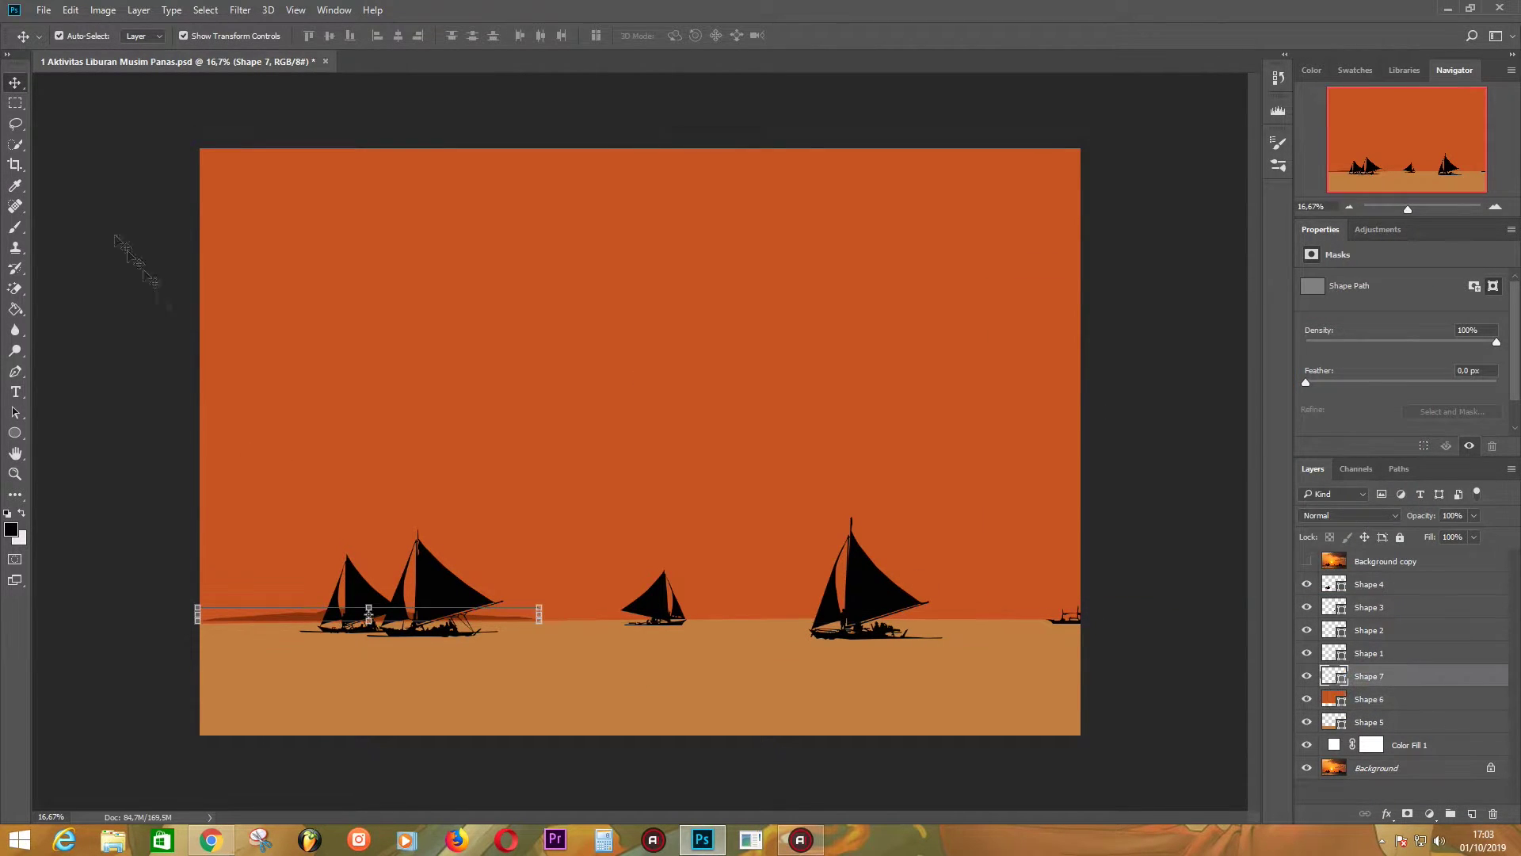
{"action": "double_click", "coordinate": [1343, 703]}
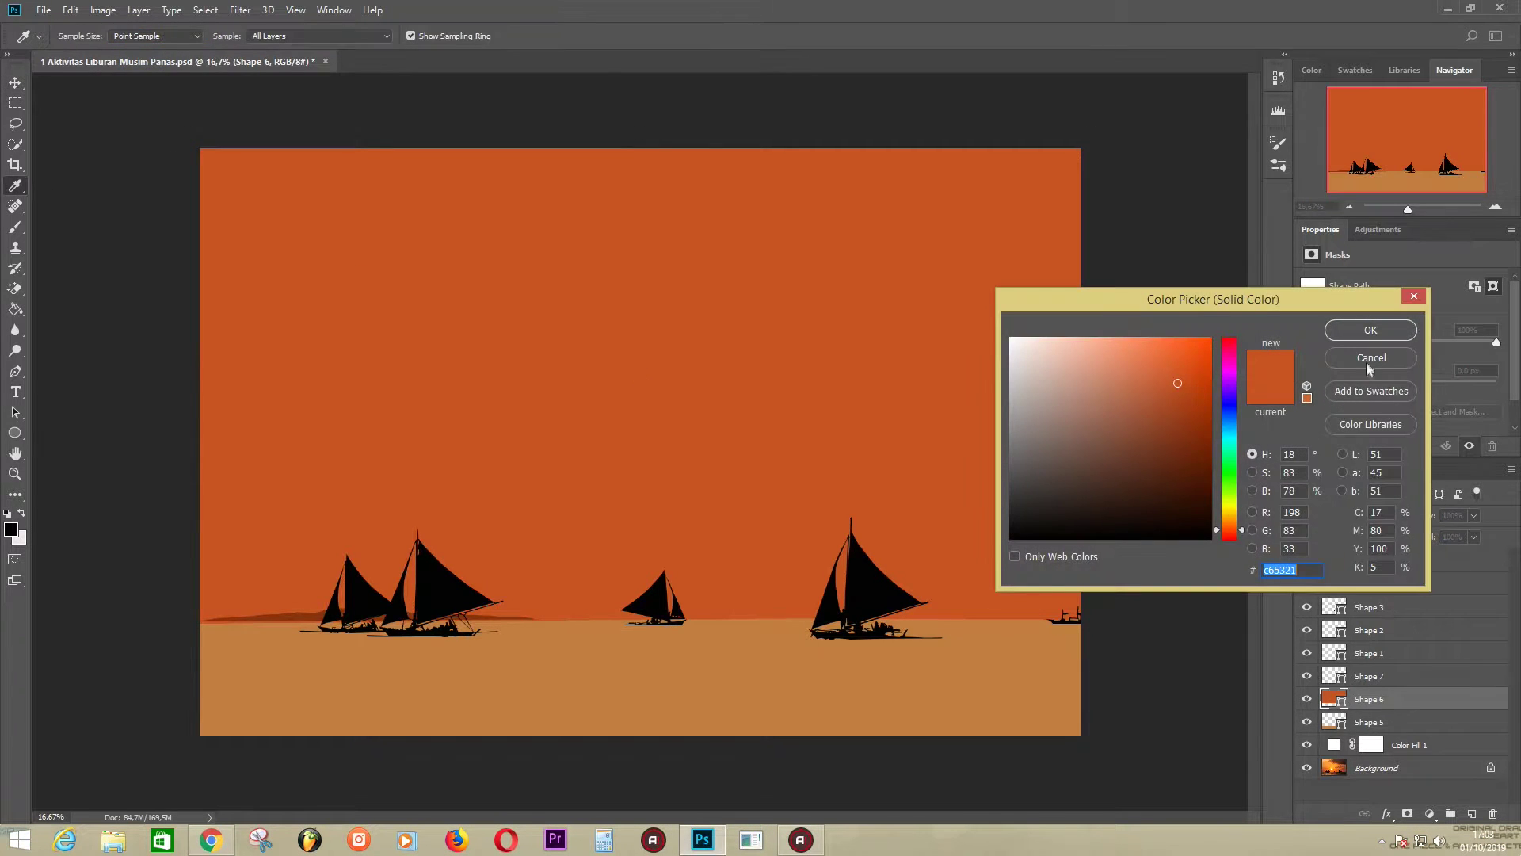
{"action": "key", "text": "Escape"}
- Change Shape 6's fill to a gradient with orange stops sampled from the sunset photo
{"action": "key", "text": "p"}
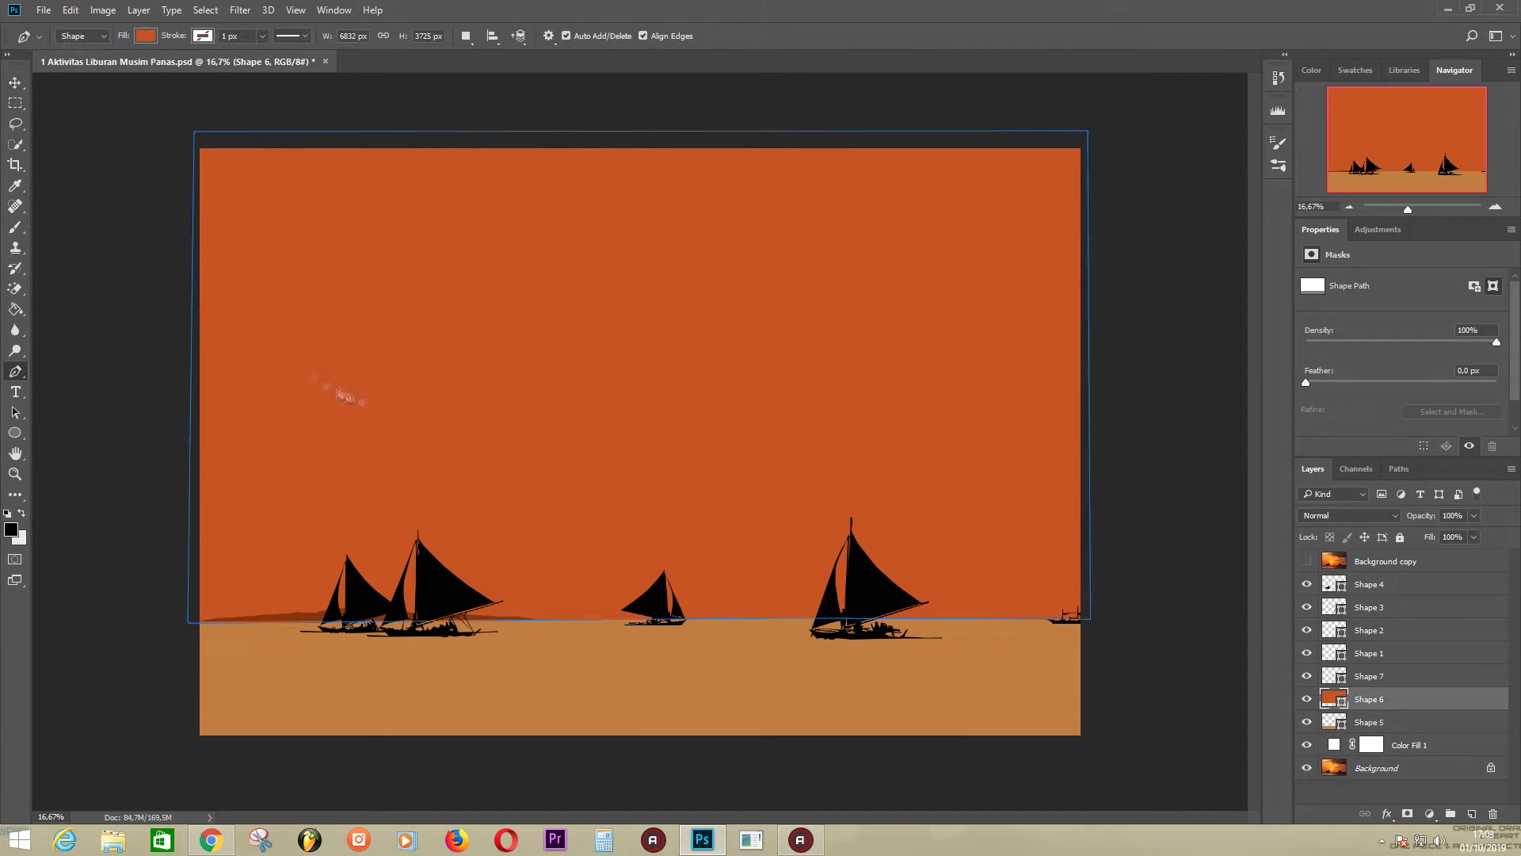
{"action": "left_click", "coordinate": [146, 35]}
{"action": "left_click", "coordinate": [221, 66]}
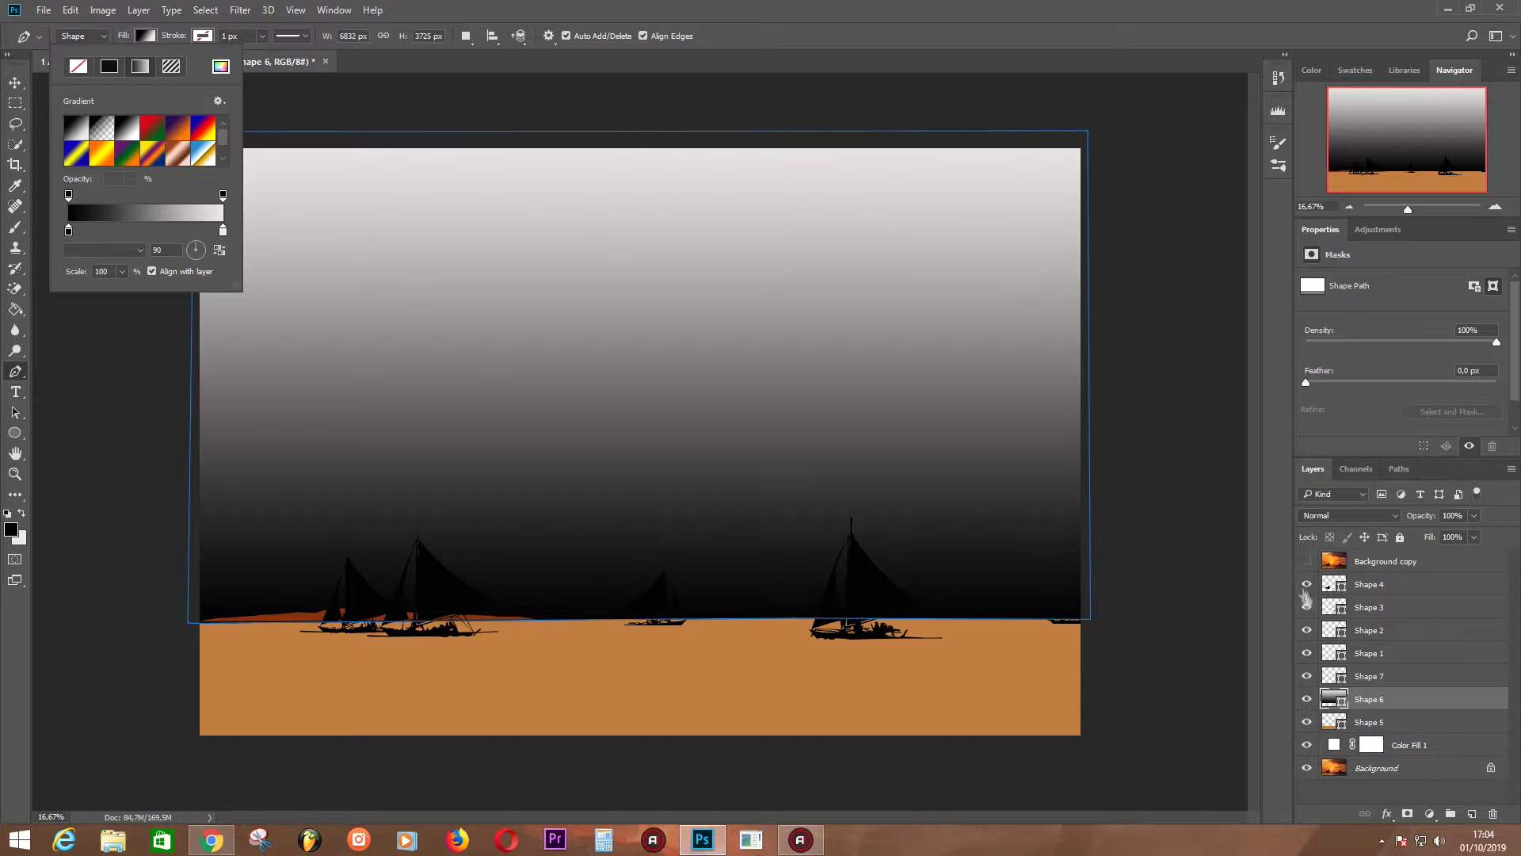
{"action": "double_click", "coordinate": [68, 230]}
{"action": "left_click", "coordinate": [286, 585]}
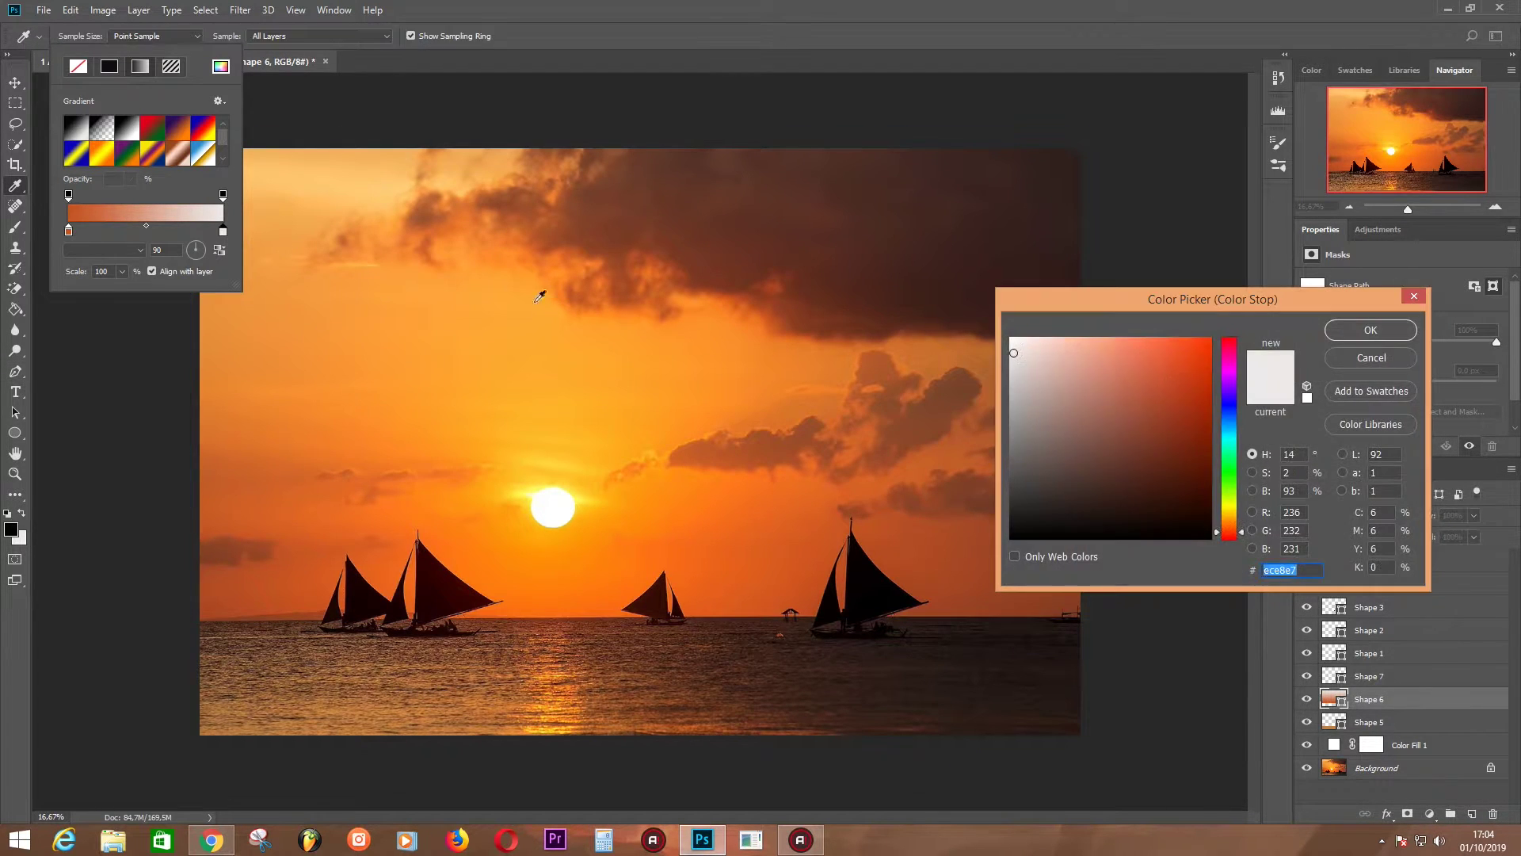
{"action": "left_click", "coordinate": [536, 289]}
{"action": "key", "text": "Return"}
{"action": "left_click", "coordinate": [1307, 561]}
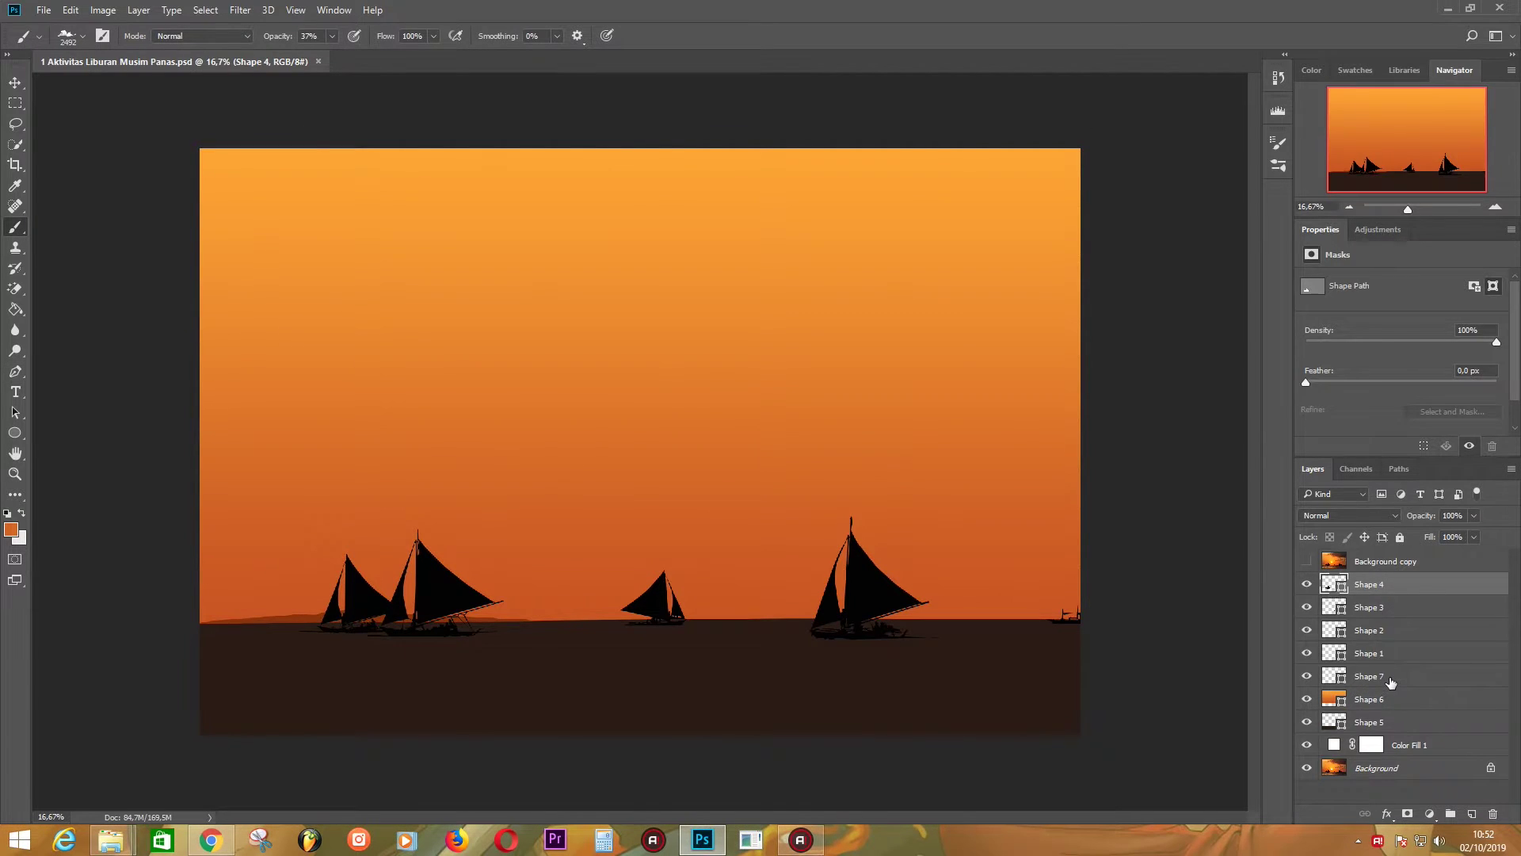
- Group shapes 1–4 and 7 into Group 1, then select Shape 6 with the photo visible
{"action": "left_click", "coordinate": [1390, 681], "text": "shift"}
{"action": "key", "text": "ctrl+g"}
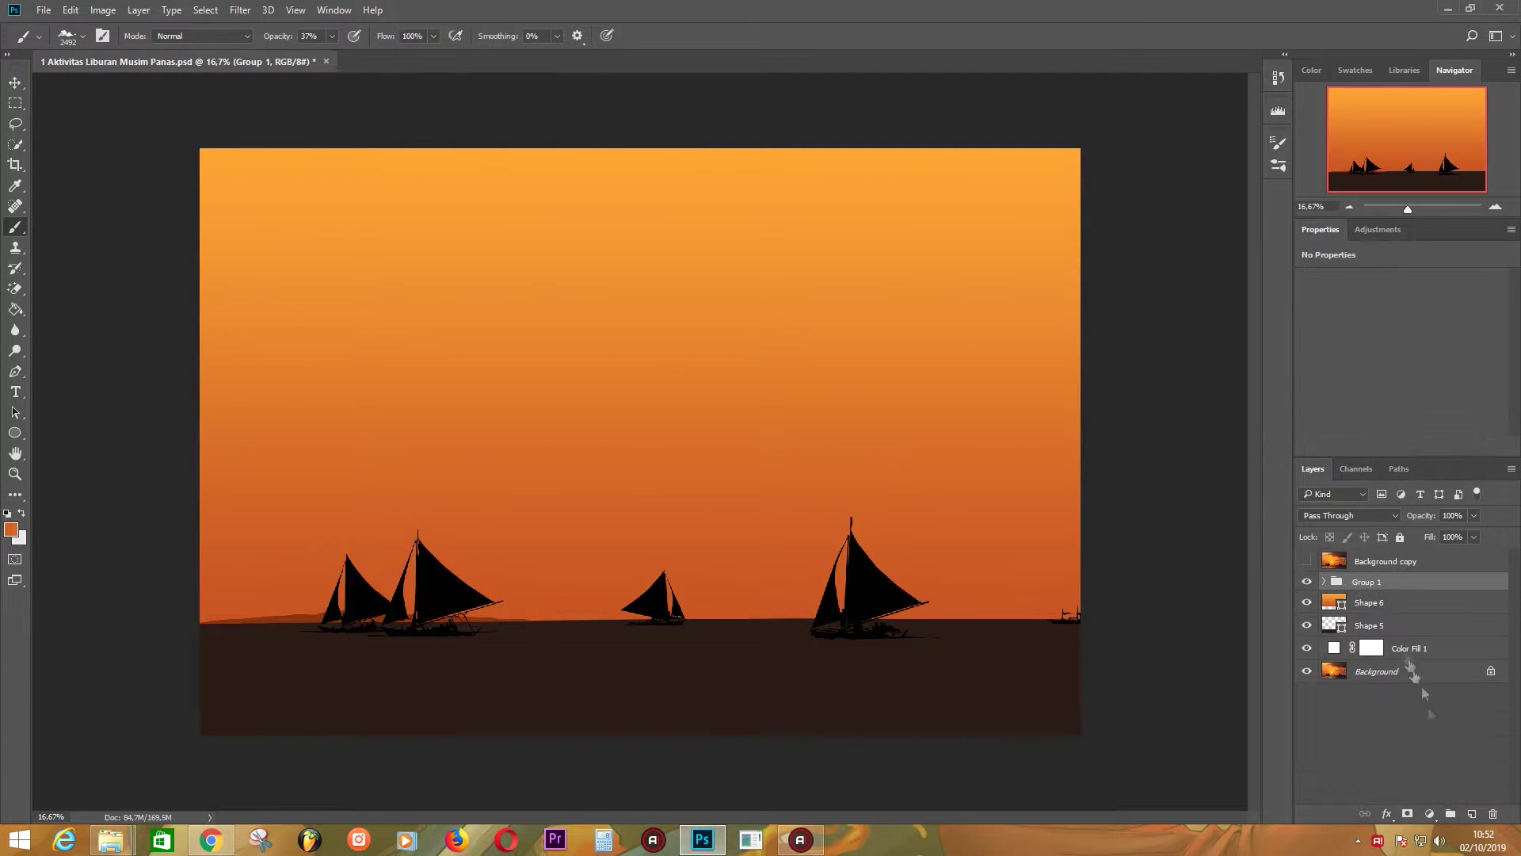
{"action": "left_click", "coordinate": [1389, 604]}
{"action": "left_click", "coordinate": [1307, 562]}
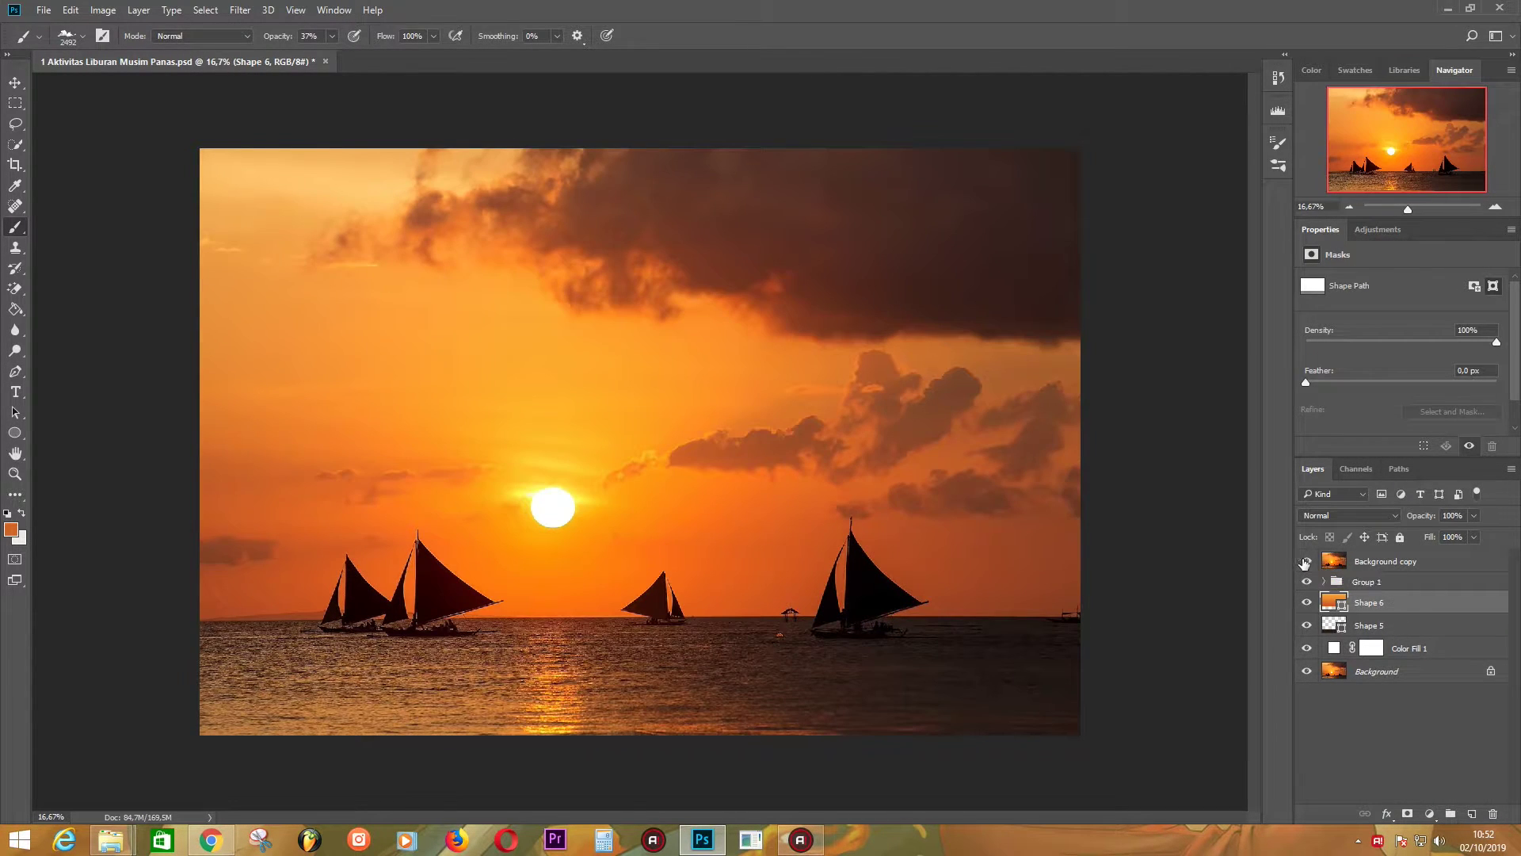
- Draw Ellipse 1 as a circle over the photo's sun
{"action": "key", "text": "u"}
{"action": "mouse_move", "coordinate": [540, 490]}
{"action": "left_mouse_down"}
{"action": "mouse_move", "coordinate": [583, 534]}
{"action": "mouse_move", "coordinate": [547, 496]}
{"action": "left_mouse_up"}
{"action": "key", "text": "ctrl+a"}
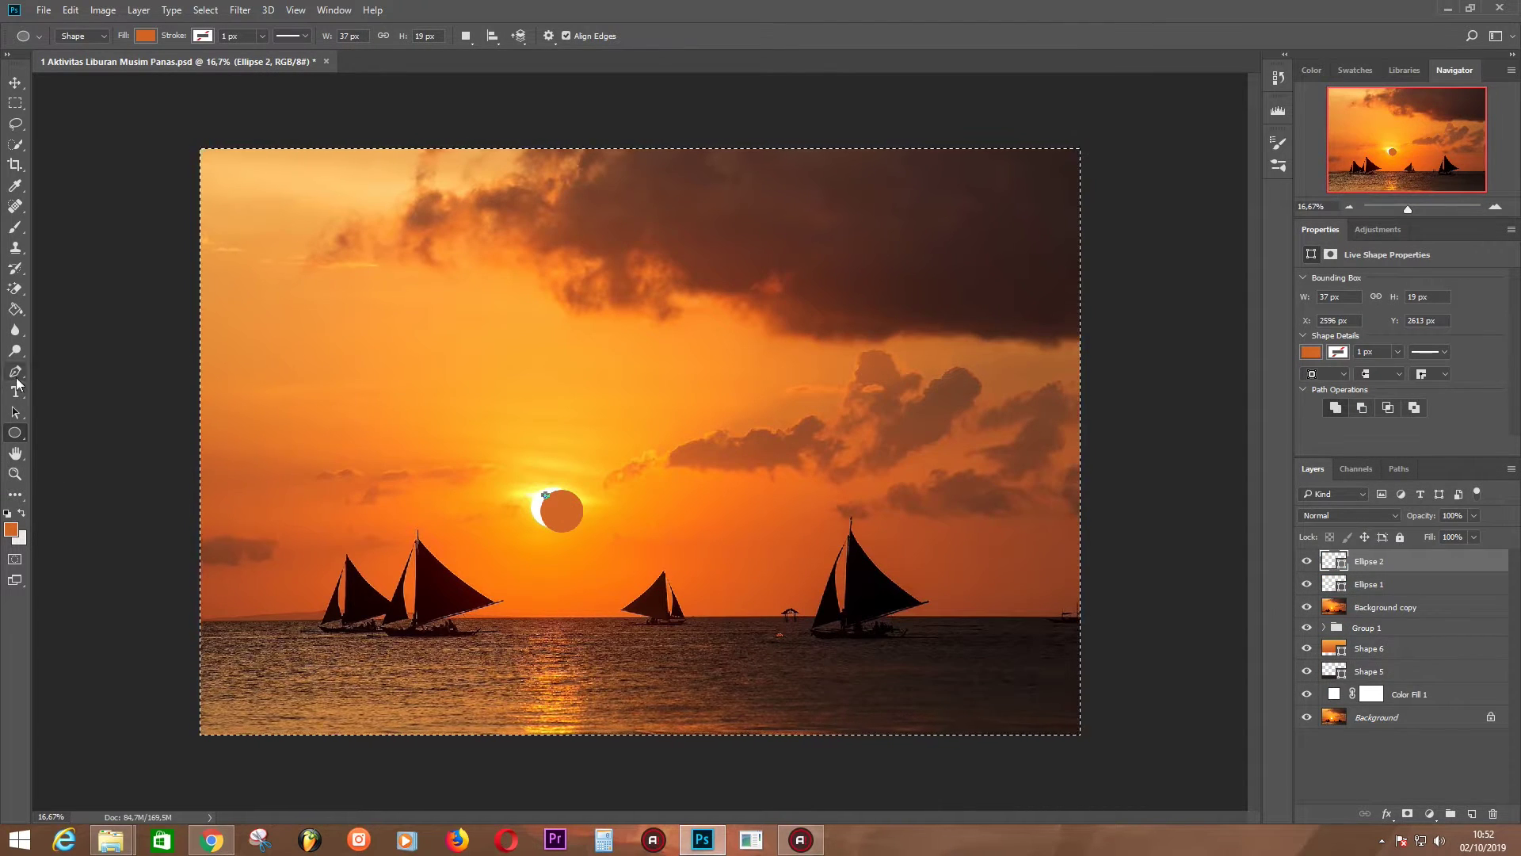
{"action": "key", "text": "ctrl+z"}
{"action": "key", "text": "ctrl+z"}
{"action": "key", "text": "ctrl+t"}
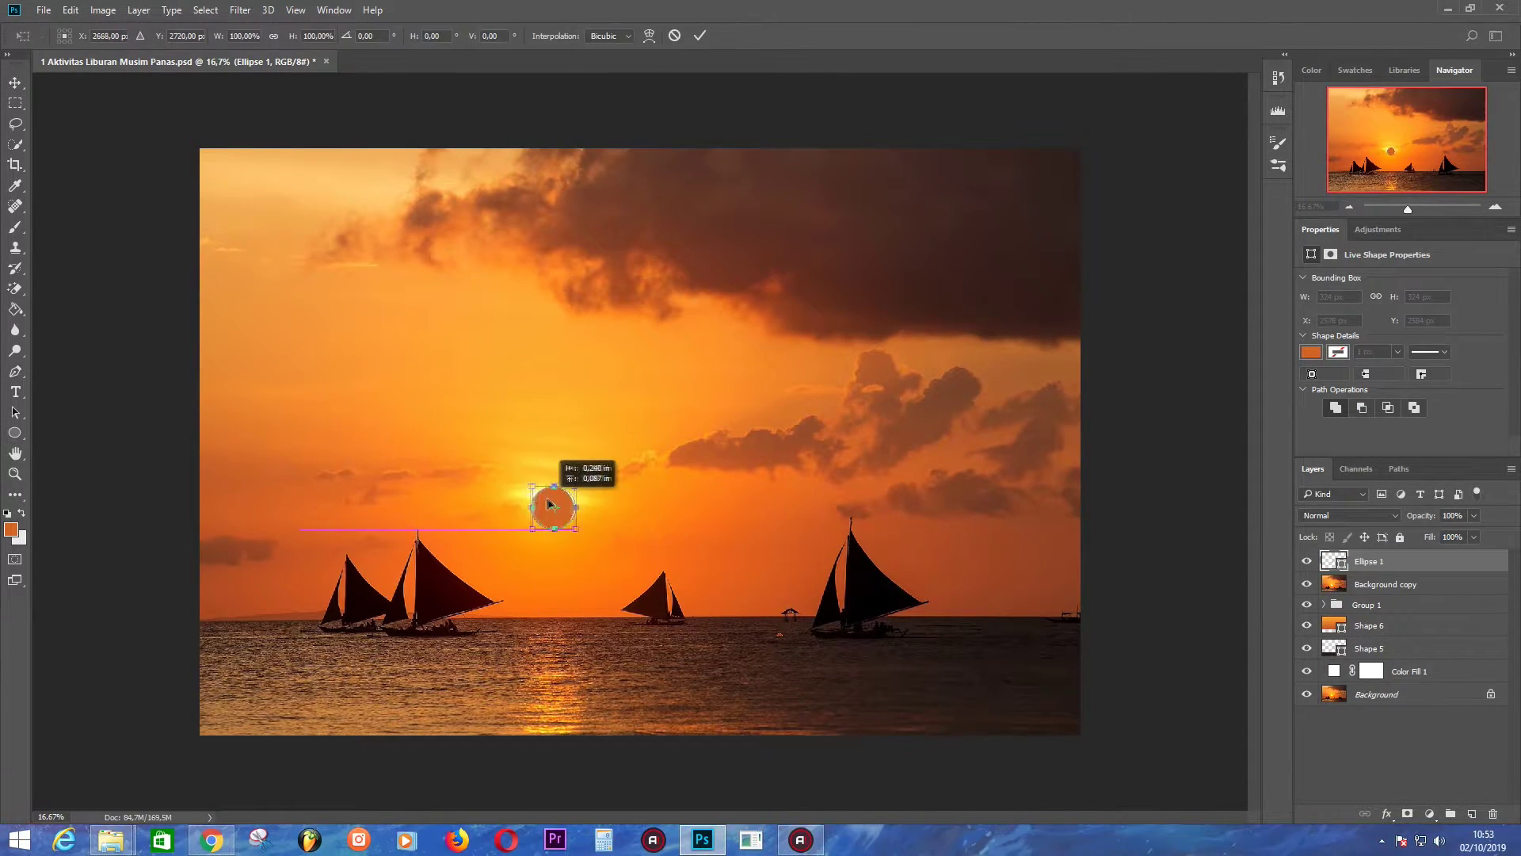
- Fill the sun circle near-white (#fefeff), align it over the photo's sun, and compare
{"action": "double_click", "coordinate": [1342, 568]}
{"action": "left_click", "coordinate": [1022, 335]}
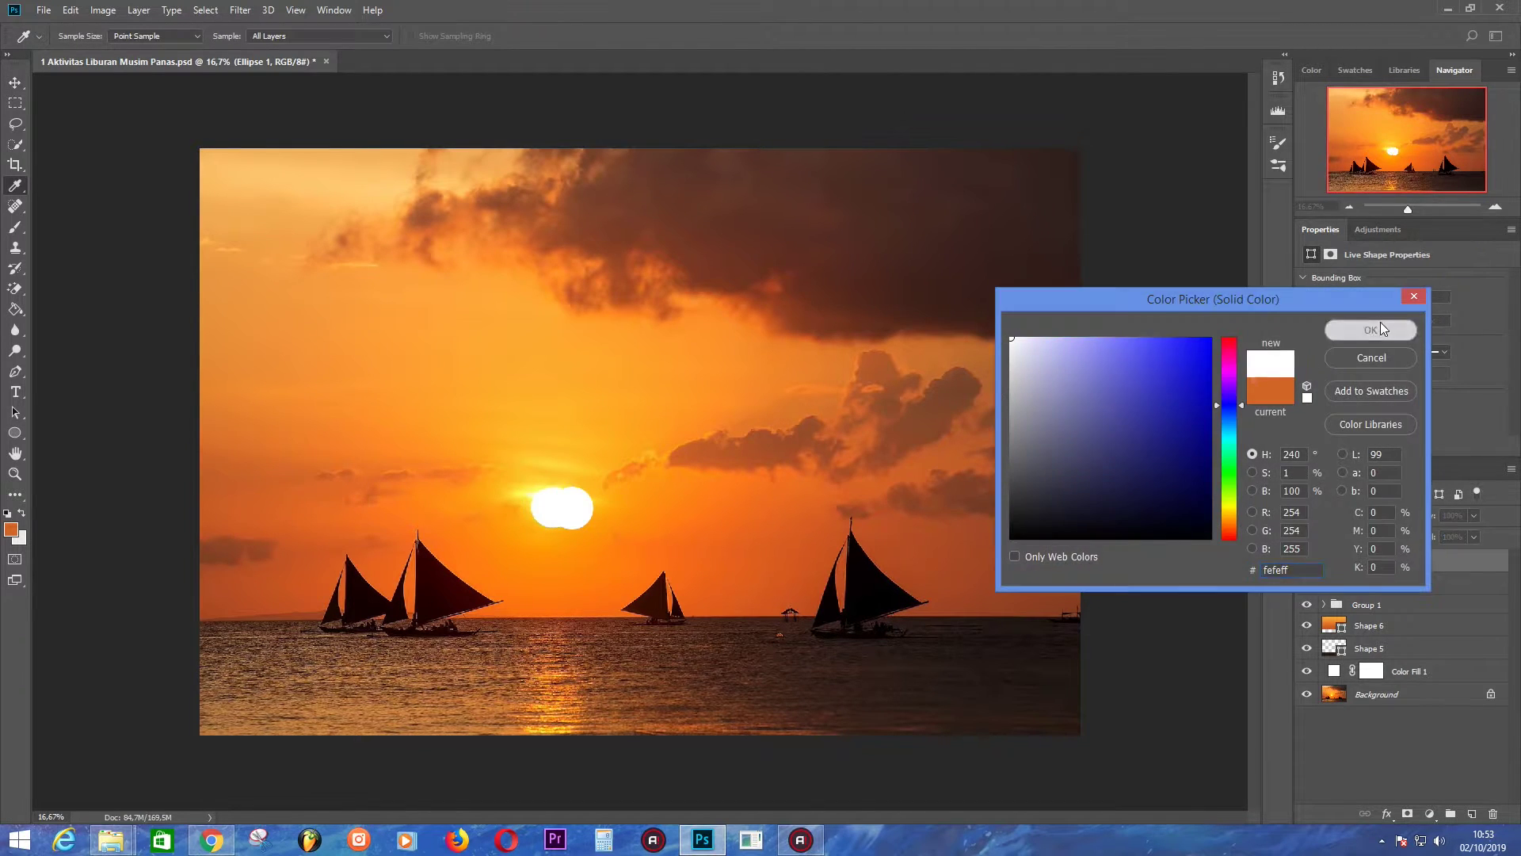
{"action": "left_click", "coordinate": [1371, 329]}
{"action": "left_click_drag", "start_coordinate": [562, 501], "coordinate": [564, 500]}
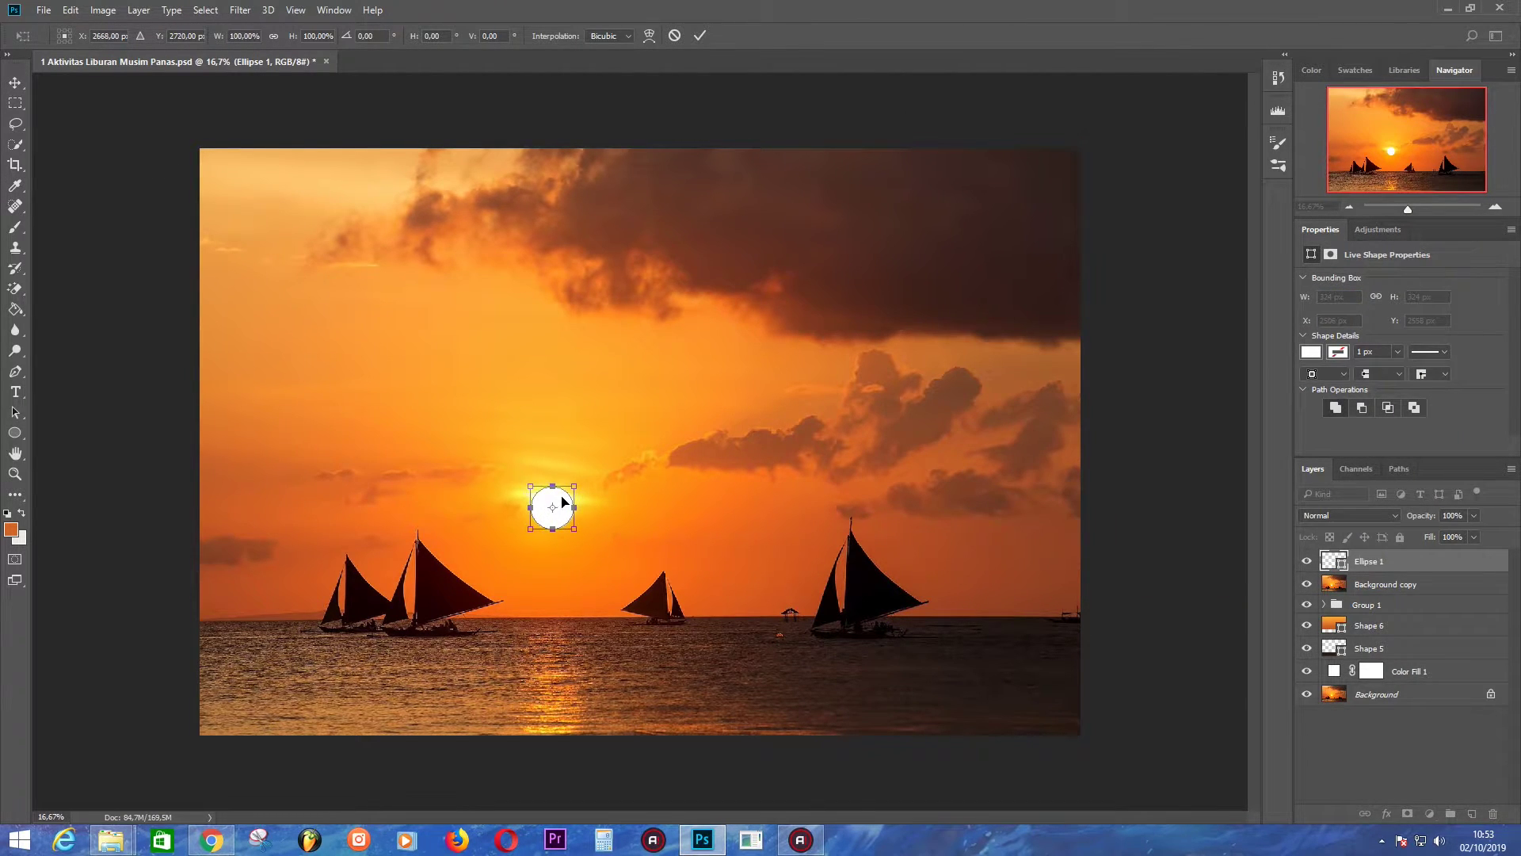
{"action": "key", "text": "Return"}
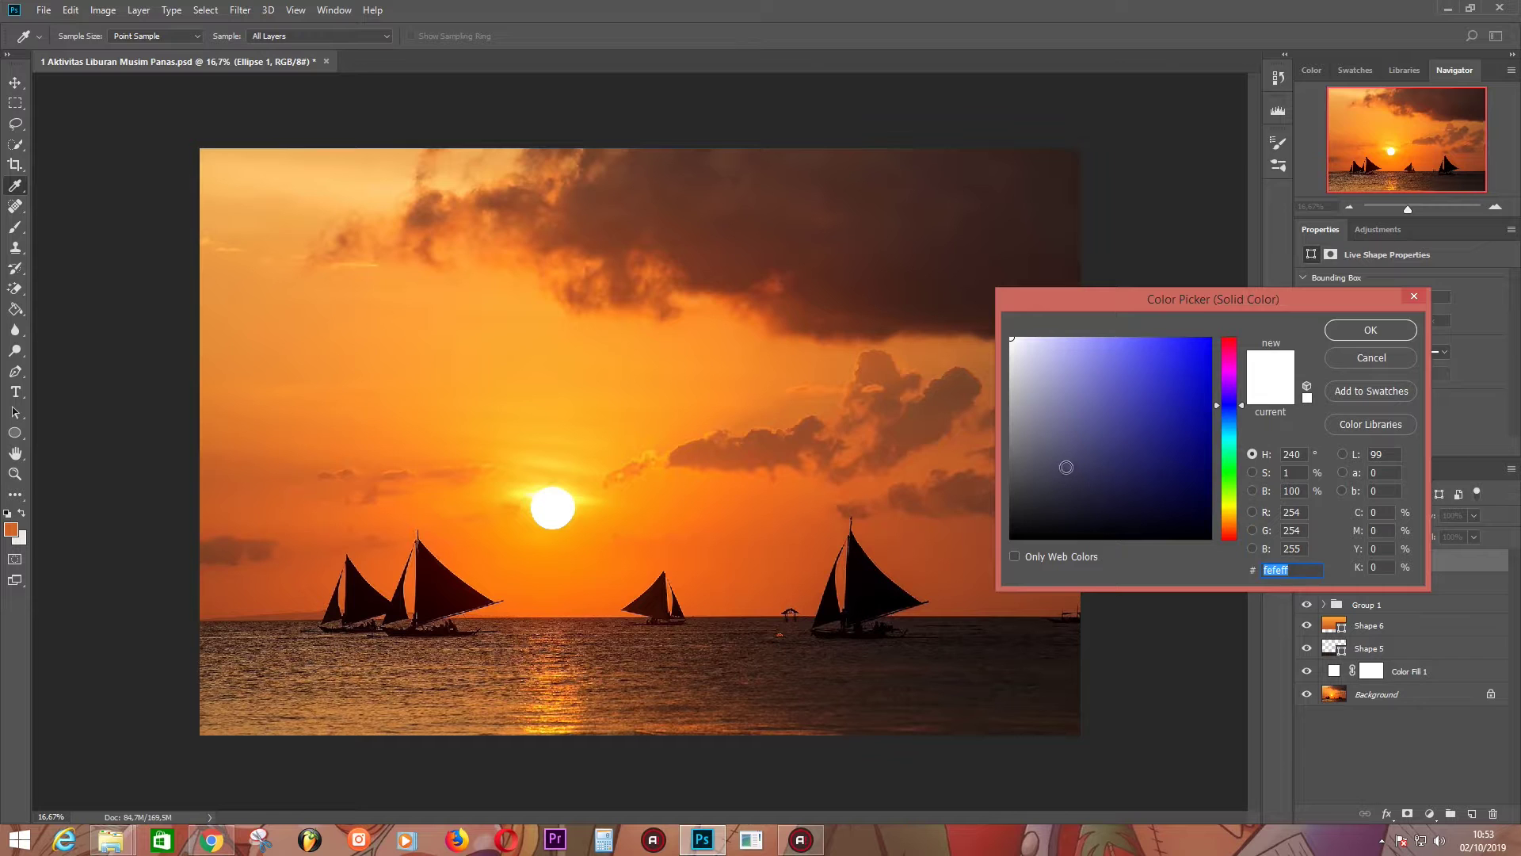
{"action": "key", "text": "Return"}
{"action": "key", "text": "v"}
{"action": "left_click", "coordinate": [1306, 584]}
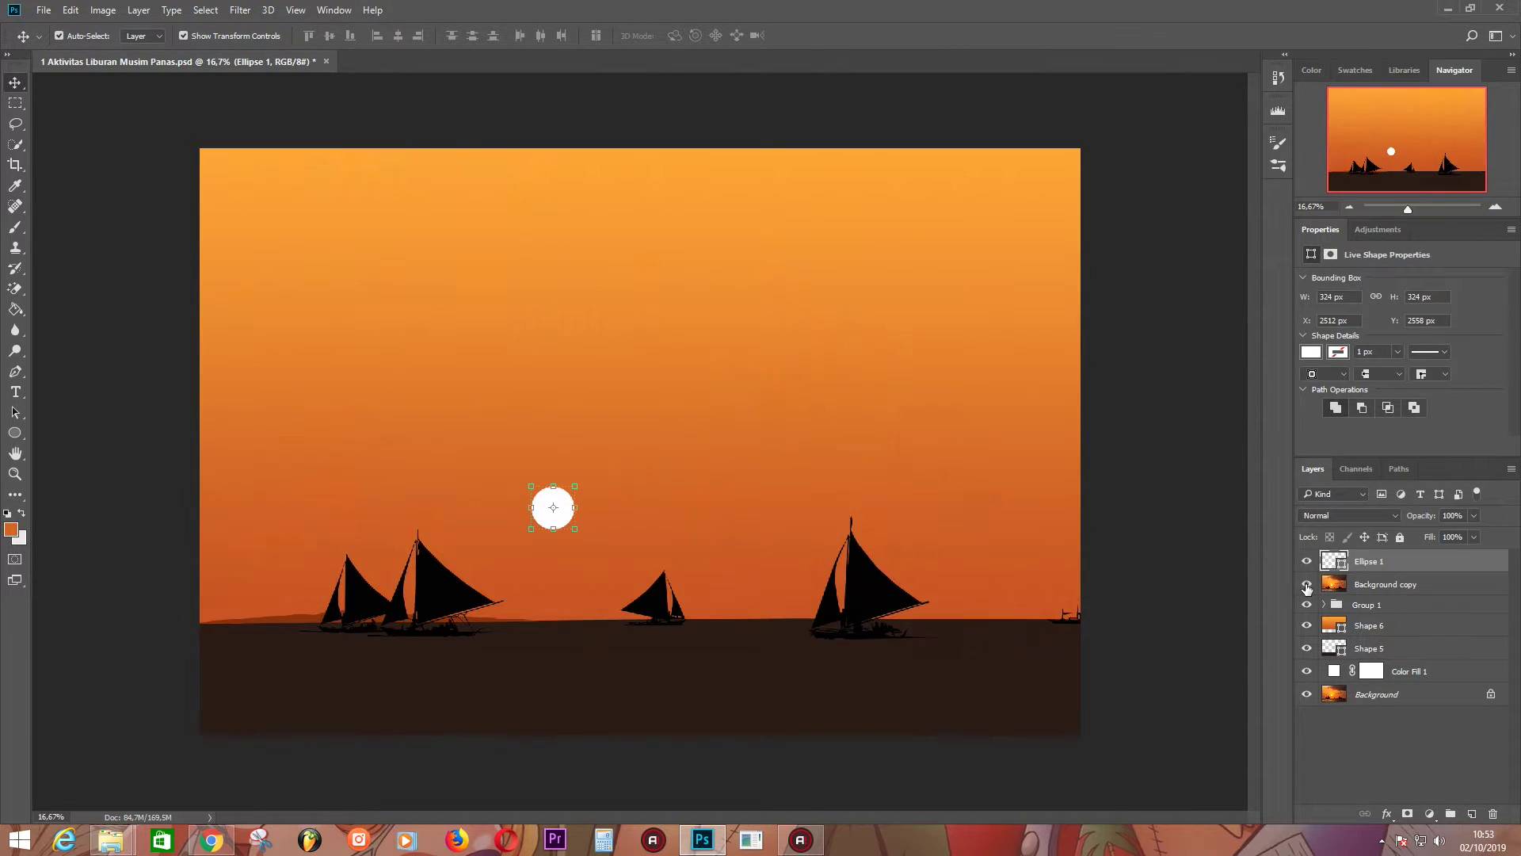
{"action": "left_click", "coordinate": [1307, 584]}
{"action": "left_click", "coordinate": [1342, 631]}
- With the reference photo hidden, try other styles on Shape 6's sky gradient, then return to rotated Linear
{"action": "left_click", "coordinate": [1306, 584]}
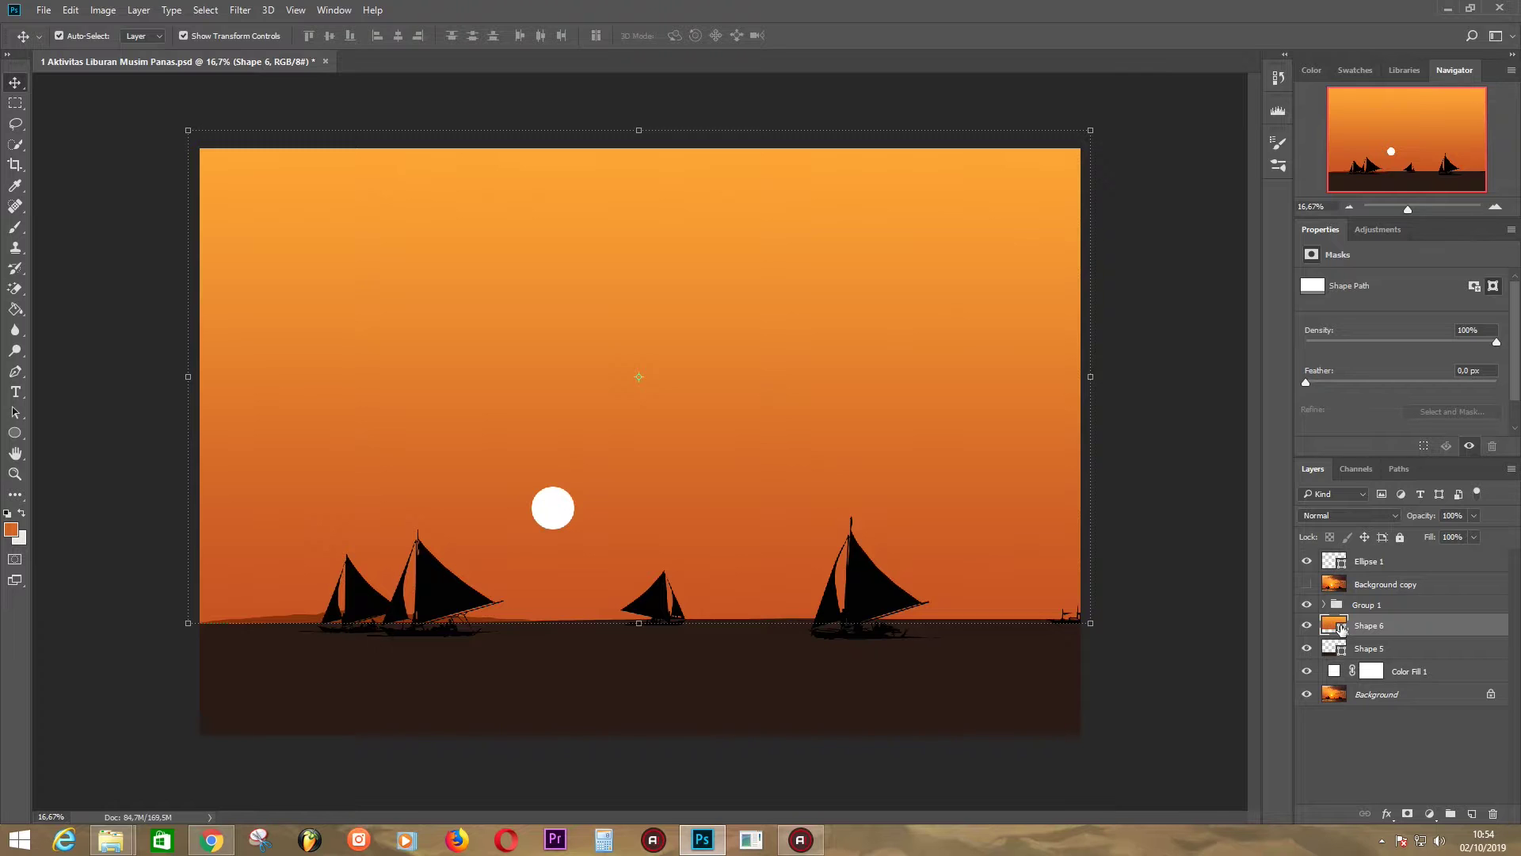
{"action": "double_click", "coordinate": [1335, 626]}
{"action": "left_click", "coordinate": [729, 267]}
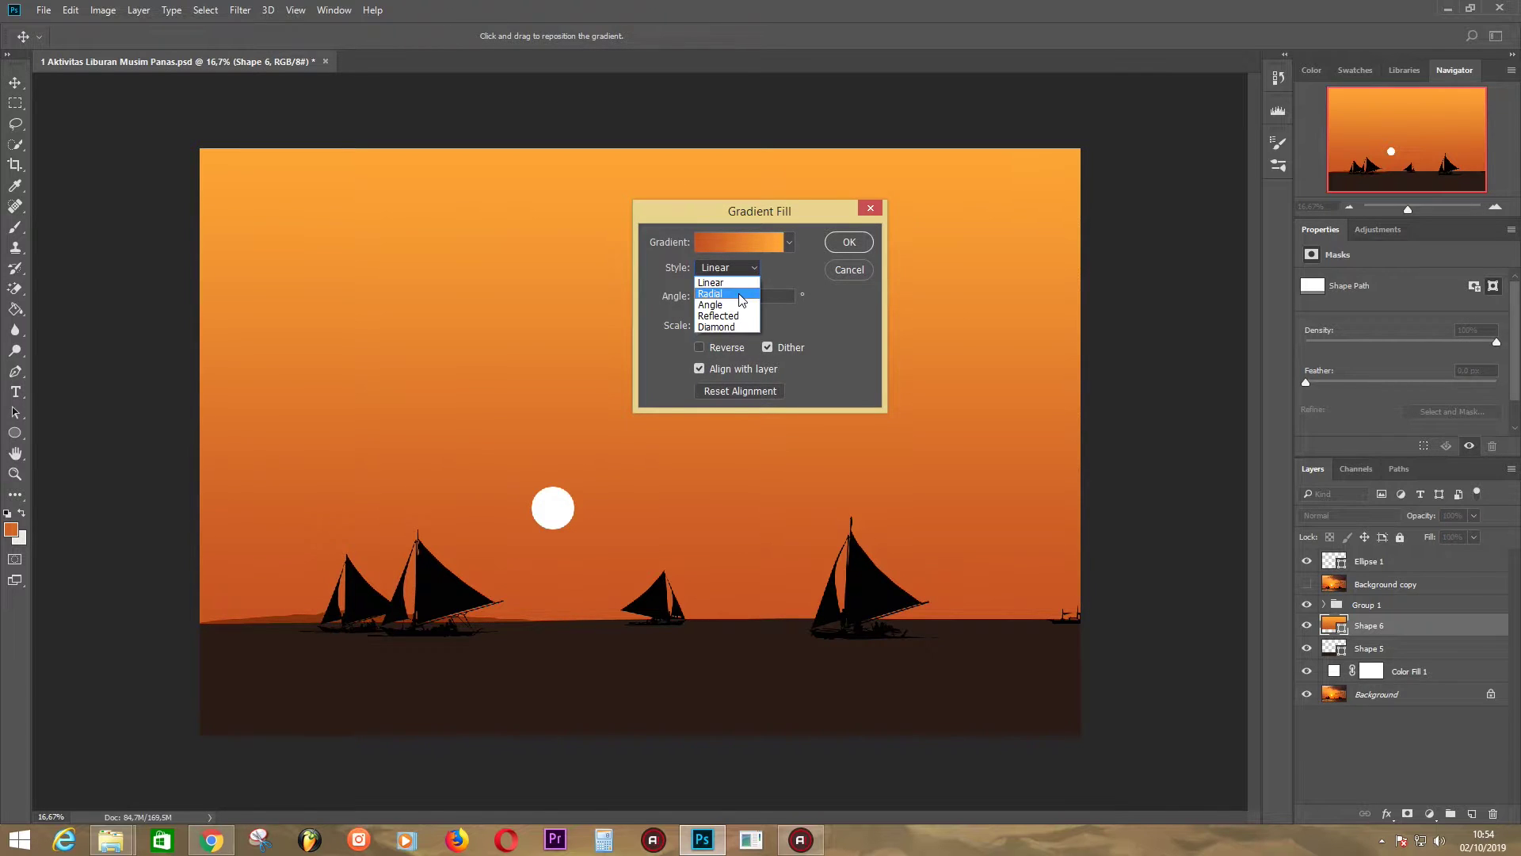
{"action": "left_click", "coordinate": [717, 295]}
{"action": "key", "text": "Down"}
{"action": "key", "text": "Down"}
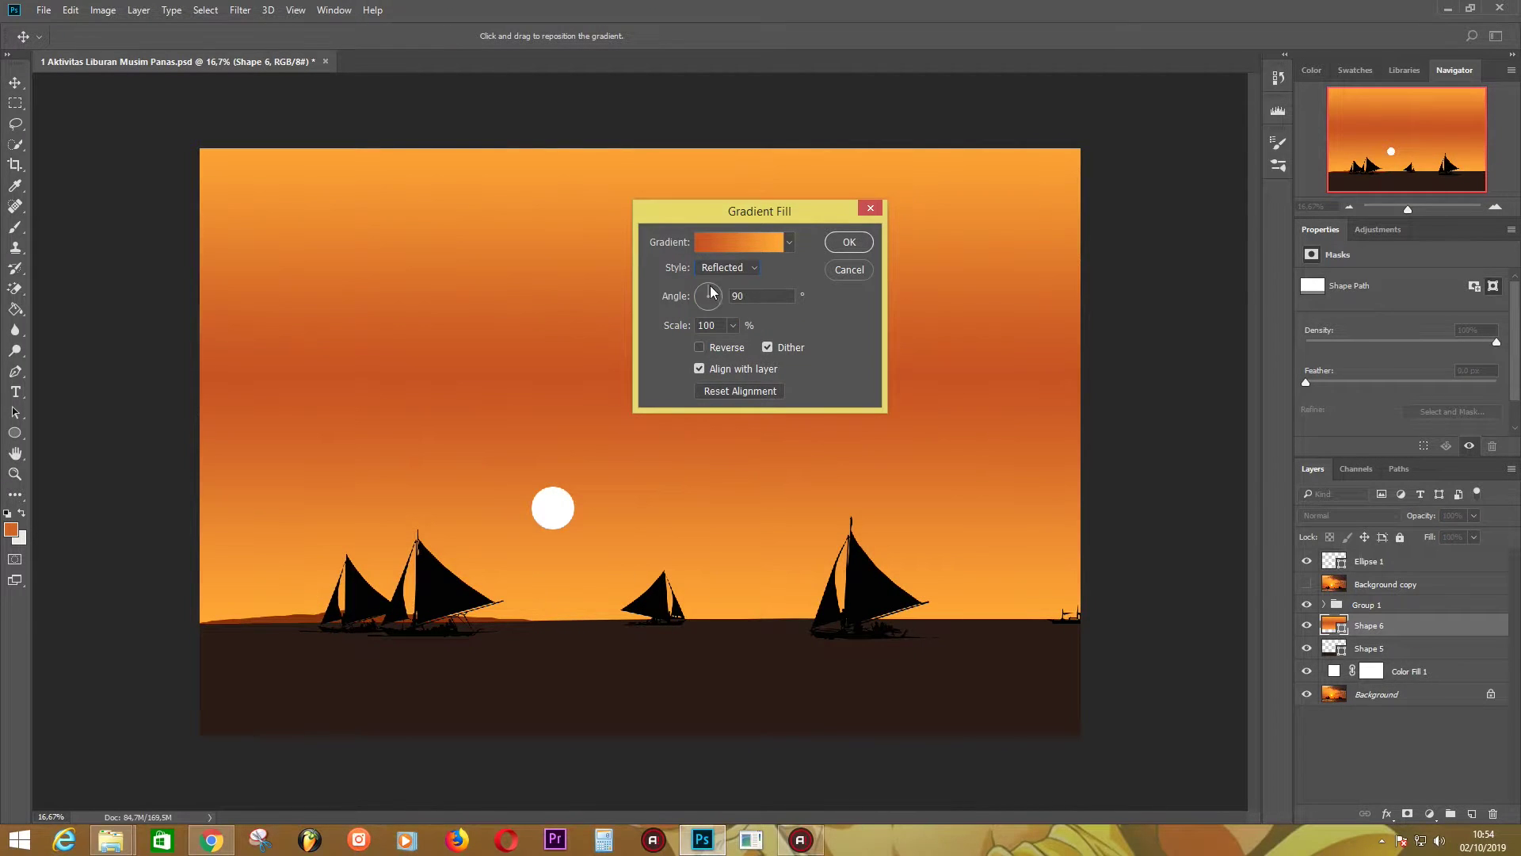
{"action": "left_click_drag", "start_coordinate": [711, 293], "coordinate": [708, 311]}
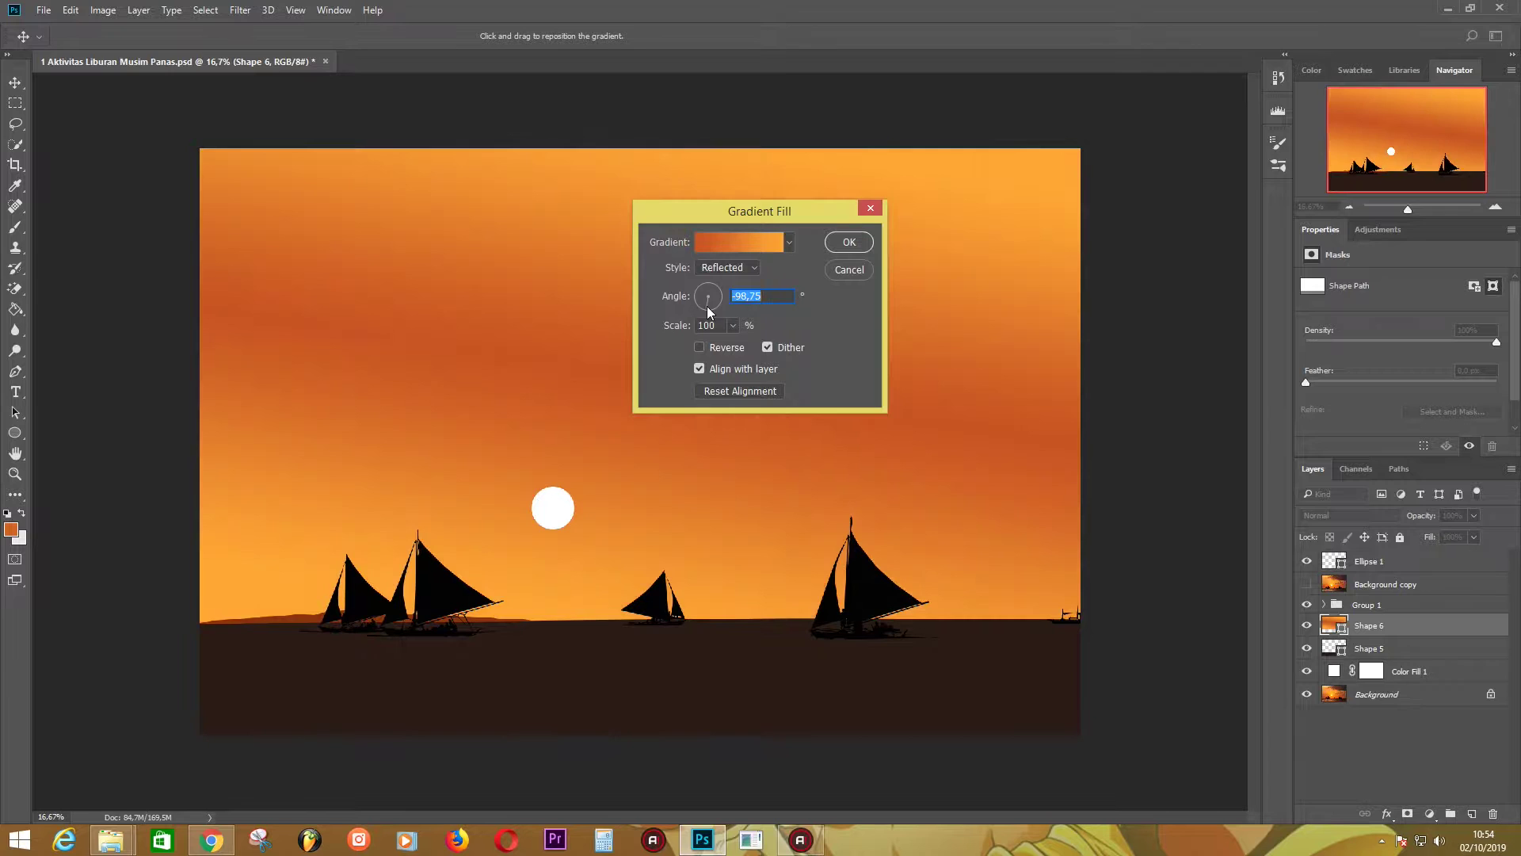
{"action": "left_click", "coordinate": [729, 267]}
{"action": "mouse_move", "coordinate": [726, 297]}
{"action": "left_mouse_down"}
{"action": "mouse_move", "coordinate": [712, 290]}
{"action": "mouse_move", "coordinate": [704, 309]}
{"action": "left_mouse_up"}
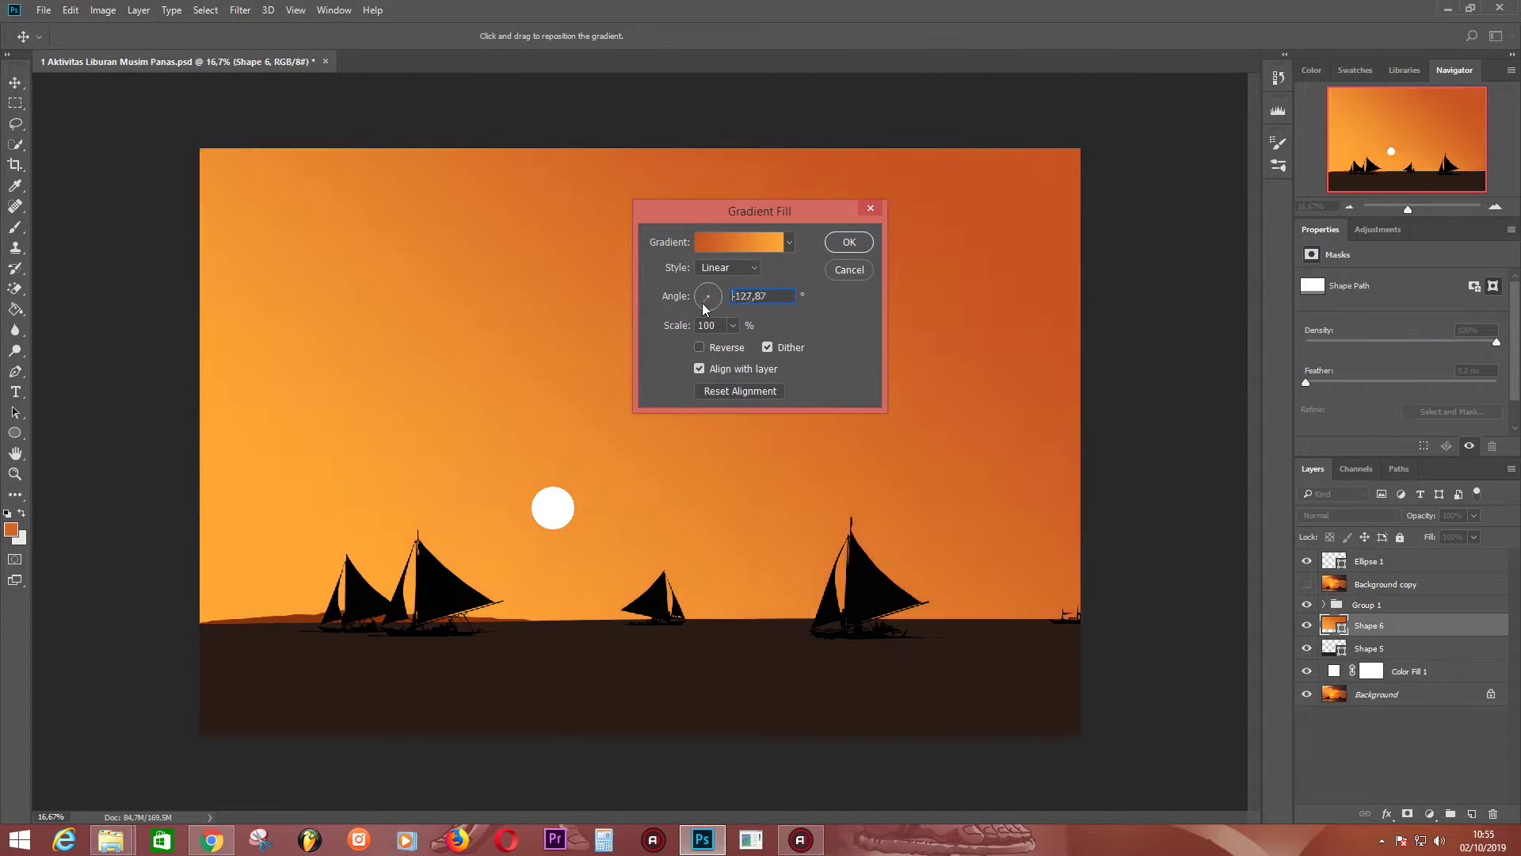
{"action": "key", "text": "Return"}
- Compare with the reference, then make the sky gradient vertical at 100% scale
{"action": "left_click", "coordinate": [1306, 585]}
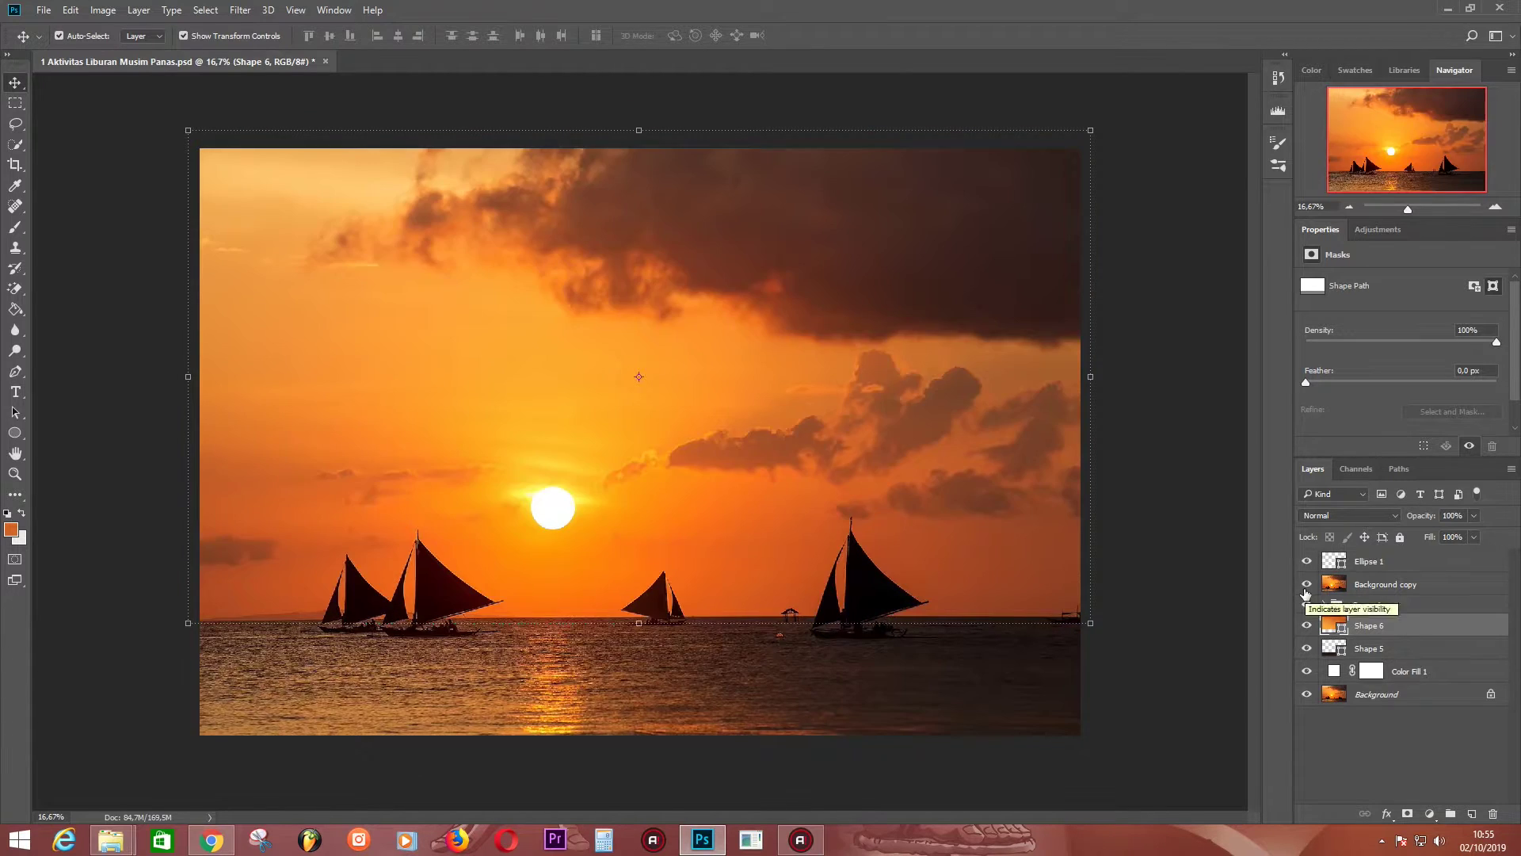
{"action": "left_click", "coordinate": [1306, 584]}
{"action": "double_click", "coordinate": [1333, 625]}
{"action": "left_click_drag", "start_coordinate": [708, 302], "coordinate": [712, 292]}
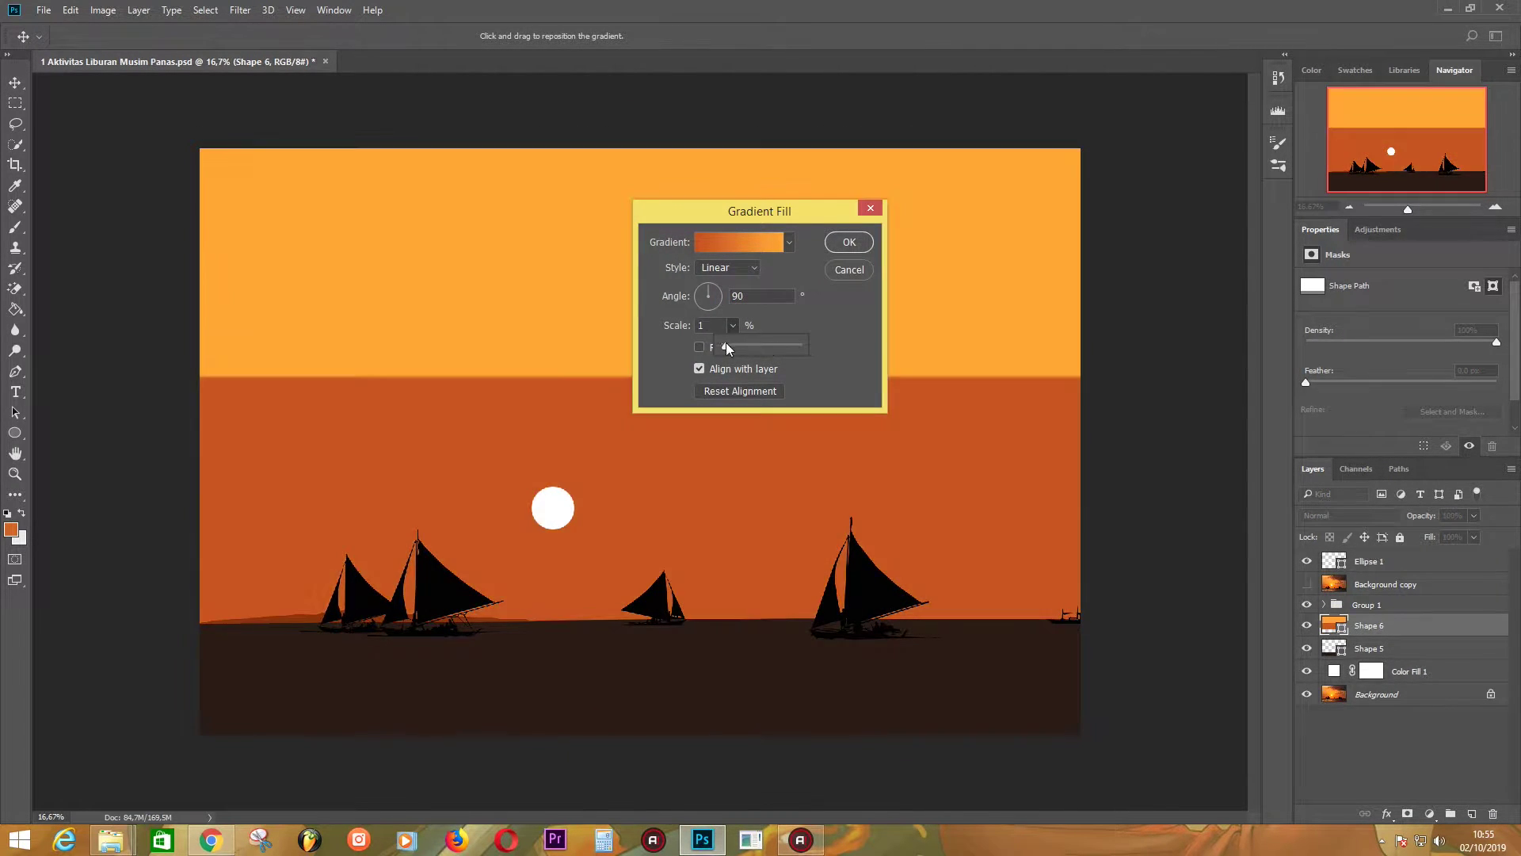
{"action": "left_click_drag", "start_coordinate": [732, 345], "coordinate": [732, 343]}
{"action": "type", "text": "00"}
{"action": "double_click", "coordinate": [700, 348]}
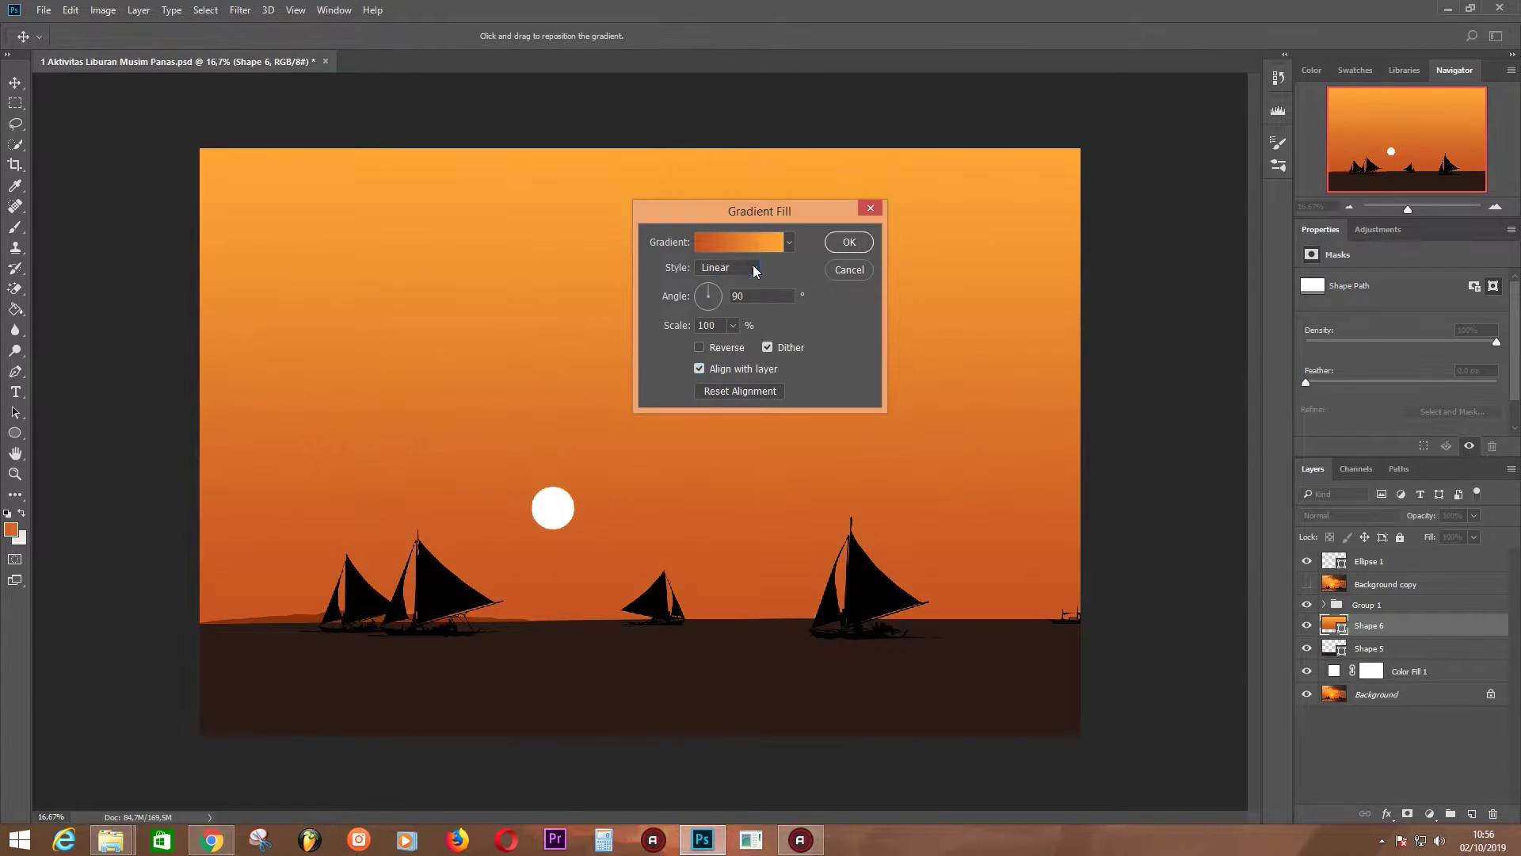
{"action": "key", "text": "Return"}
- Try a diagonal angle and the Foreground to Transparent preset with moved stops, then discard those edits
{"action": "left_click", "coordinate": [1308, 584]}
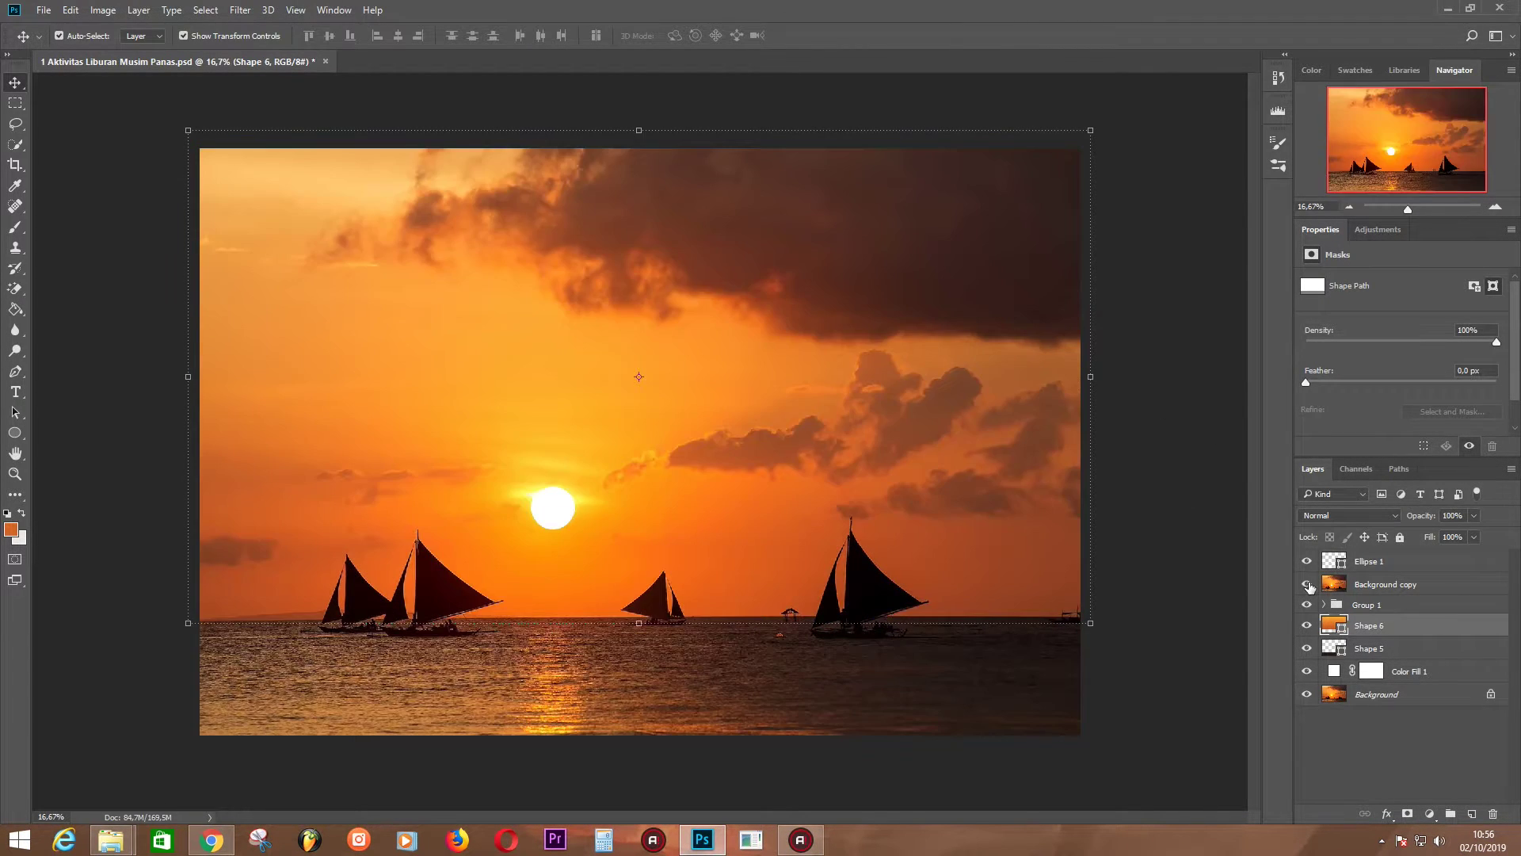
{"action": "left_click", "coordinate": [1308, 584]}
{"action": "double_click", "coordinate": [1334, 625]}
{"action": "left_click_drag", "start_coordinate": [713, 292], "coordinate": [707, 286]}
{"action": "left_click", "coordinate": [739, 242]}
{"action": "left_click", "coordinate": [1182, 225]}
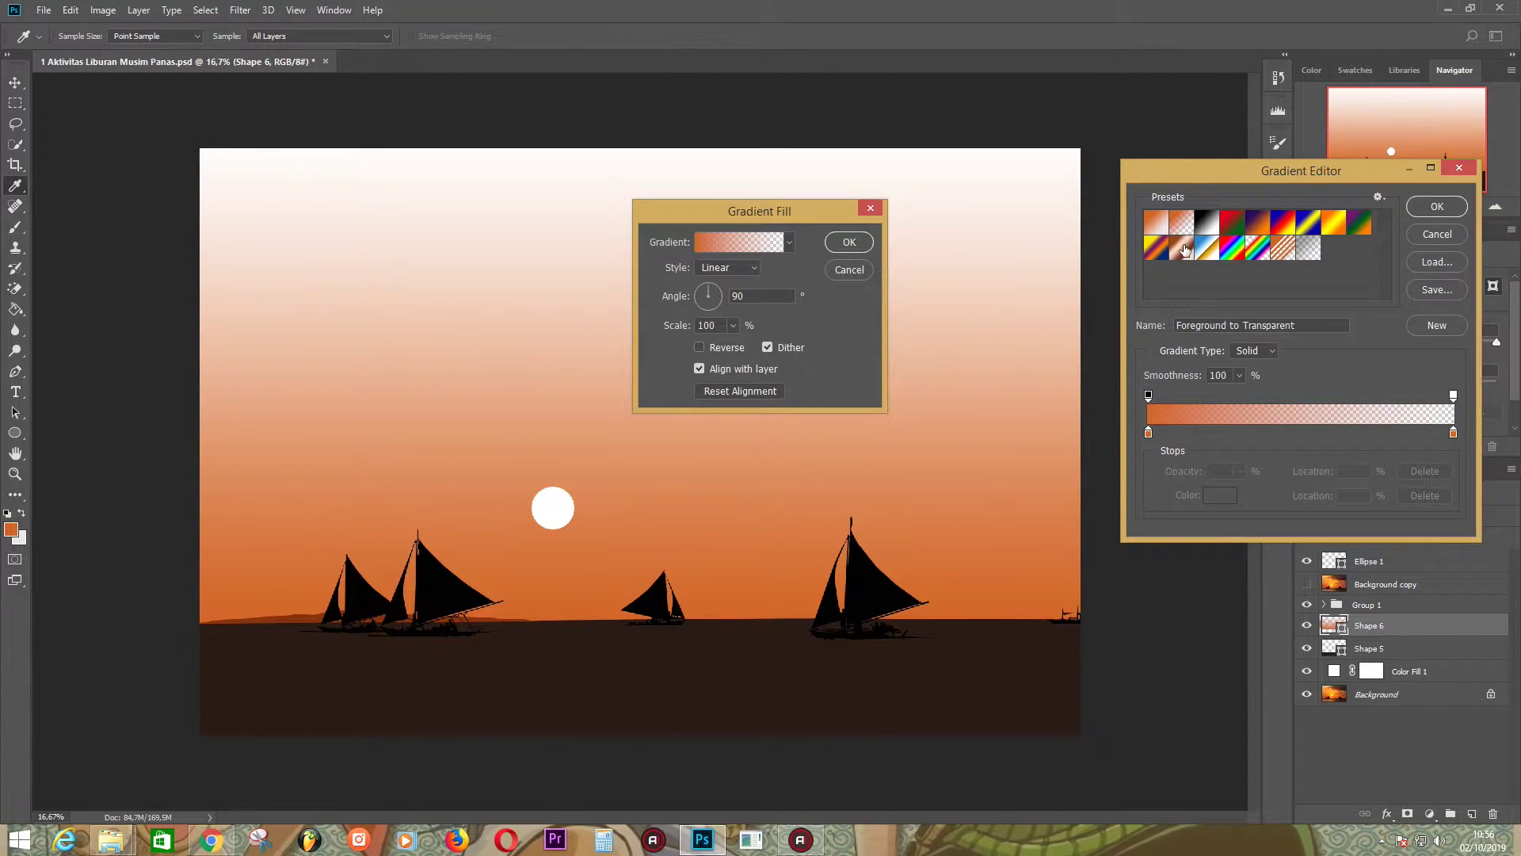
{"action": "mouse_move", "coordinate": [1453, 432]}
{"action": "left_mouse_down"}
{"action": "mouse_move", "coordinate": [1437, 435]}
{"action": "mouse_move", "coordinate": [1453, 434]}
{"action": "left_mouse_up"}
{"action": "left_click_drag", "start_coordinate": [1453, 395], "coordinate": [1388, 396]}
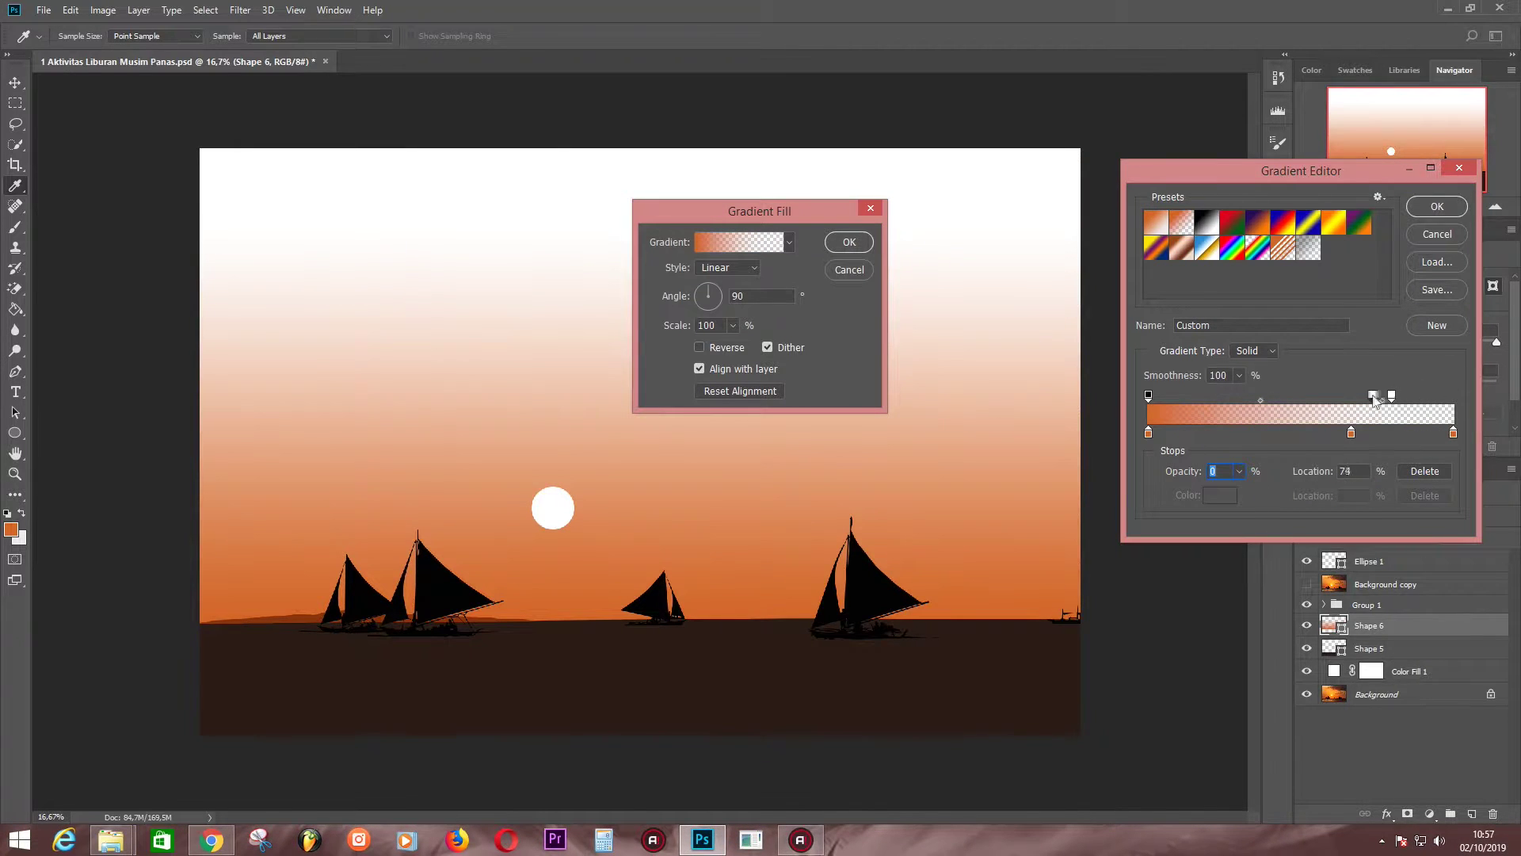
{"action": "left_click", "coordinate": [1166, 434]}
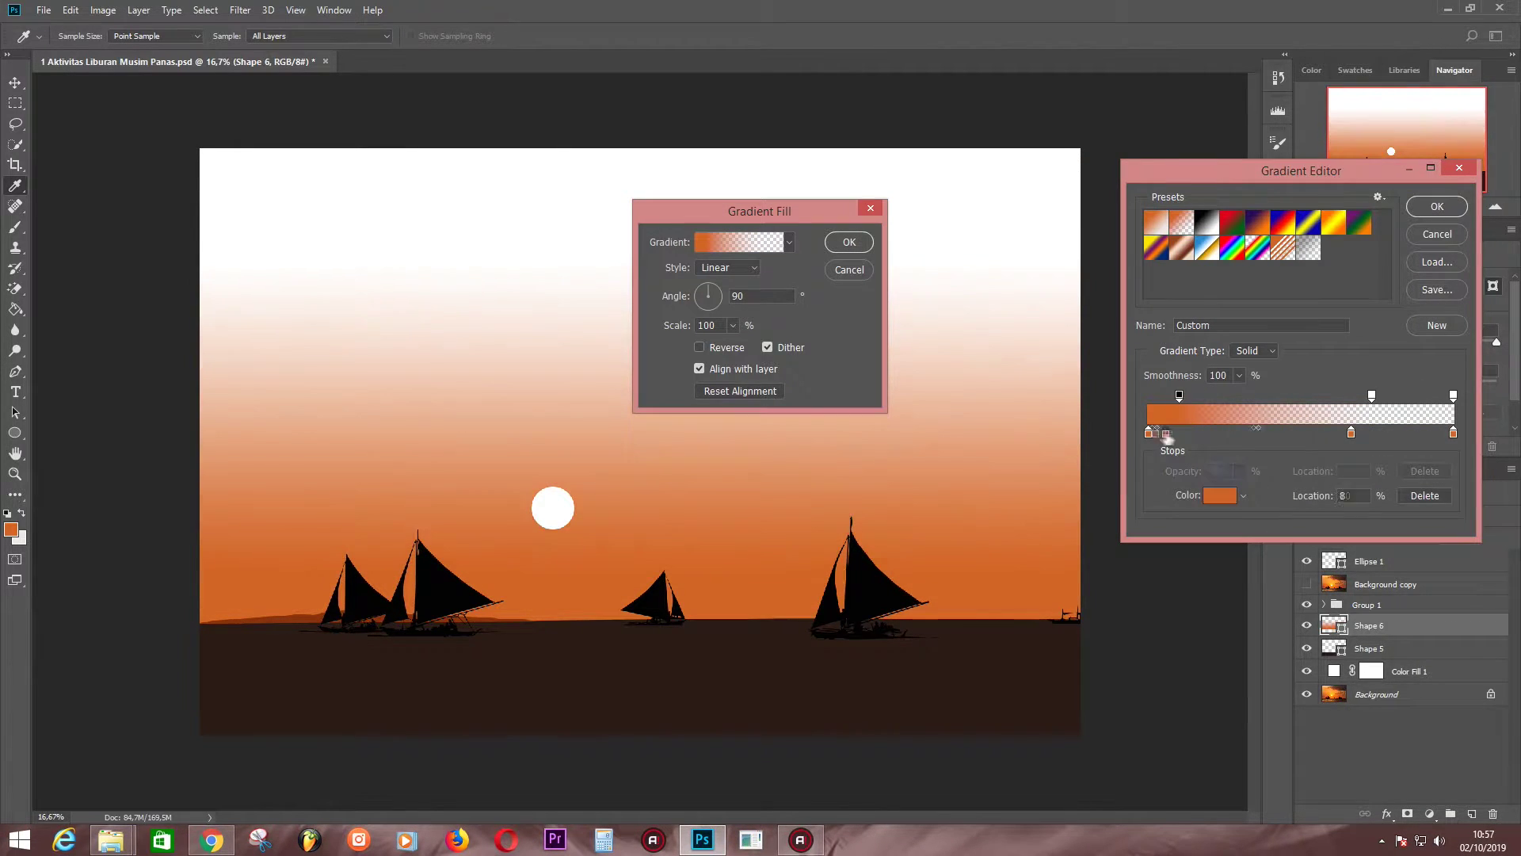
{"action": "left_click", "coordinate": [1437, 234]}
- Try Radial and Angle sky gradients, then cancel to keep the original vertical orange gradient
{"action": "left_click", "coordinate": [728, 267]}
{"action": "left_click", "coordinate": [717, 293]}
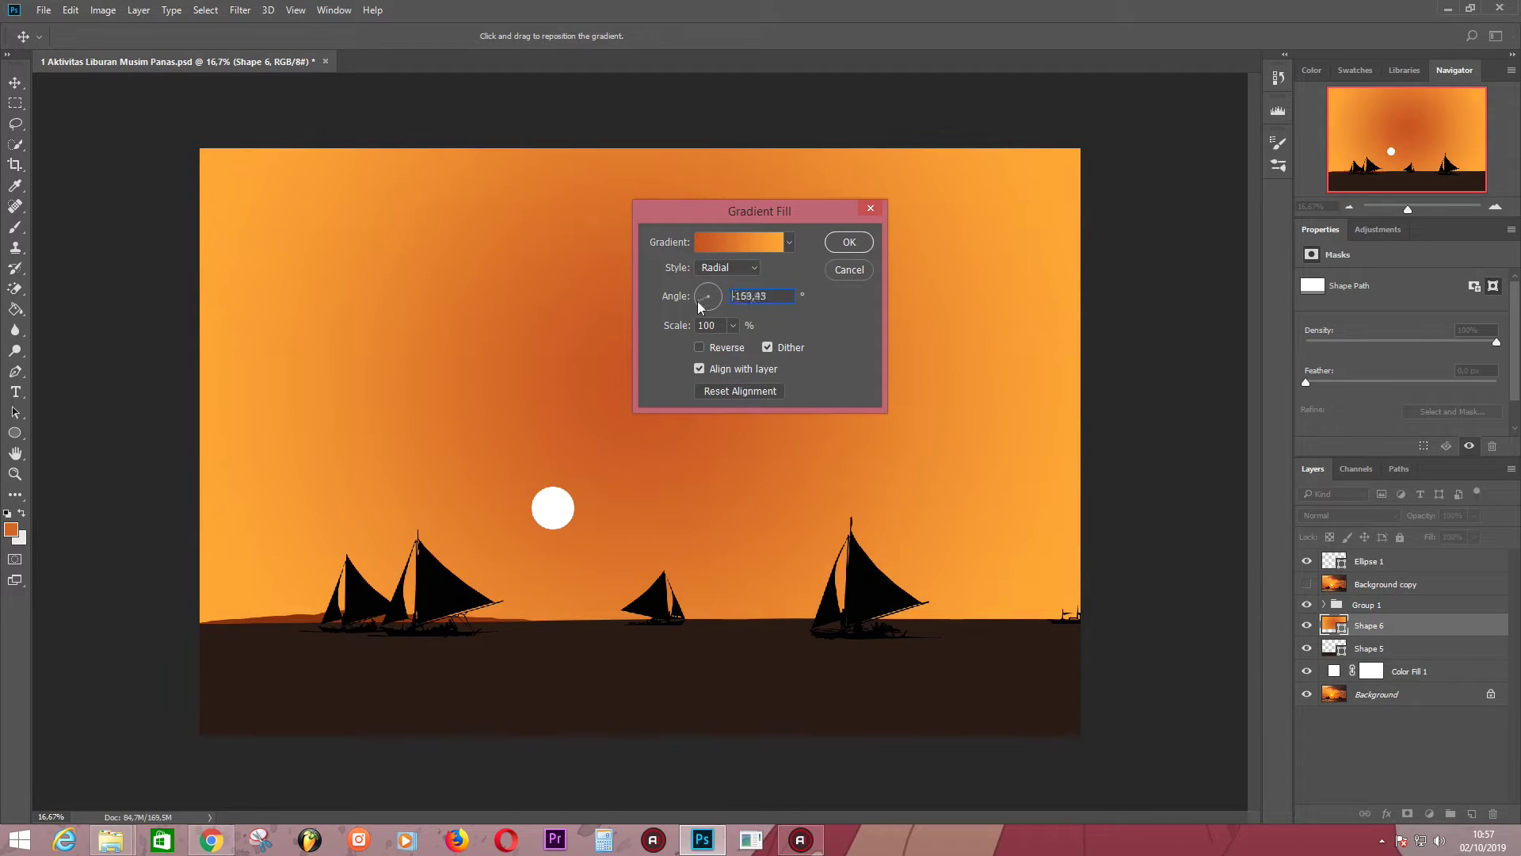
{"action": "left_click", "coordinate": [709, 309]}
{"action": "left_click", "coordinate": [727, 267]}
{"action": "left_click", "coordinate": [717, 305]}
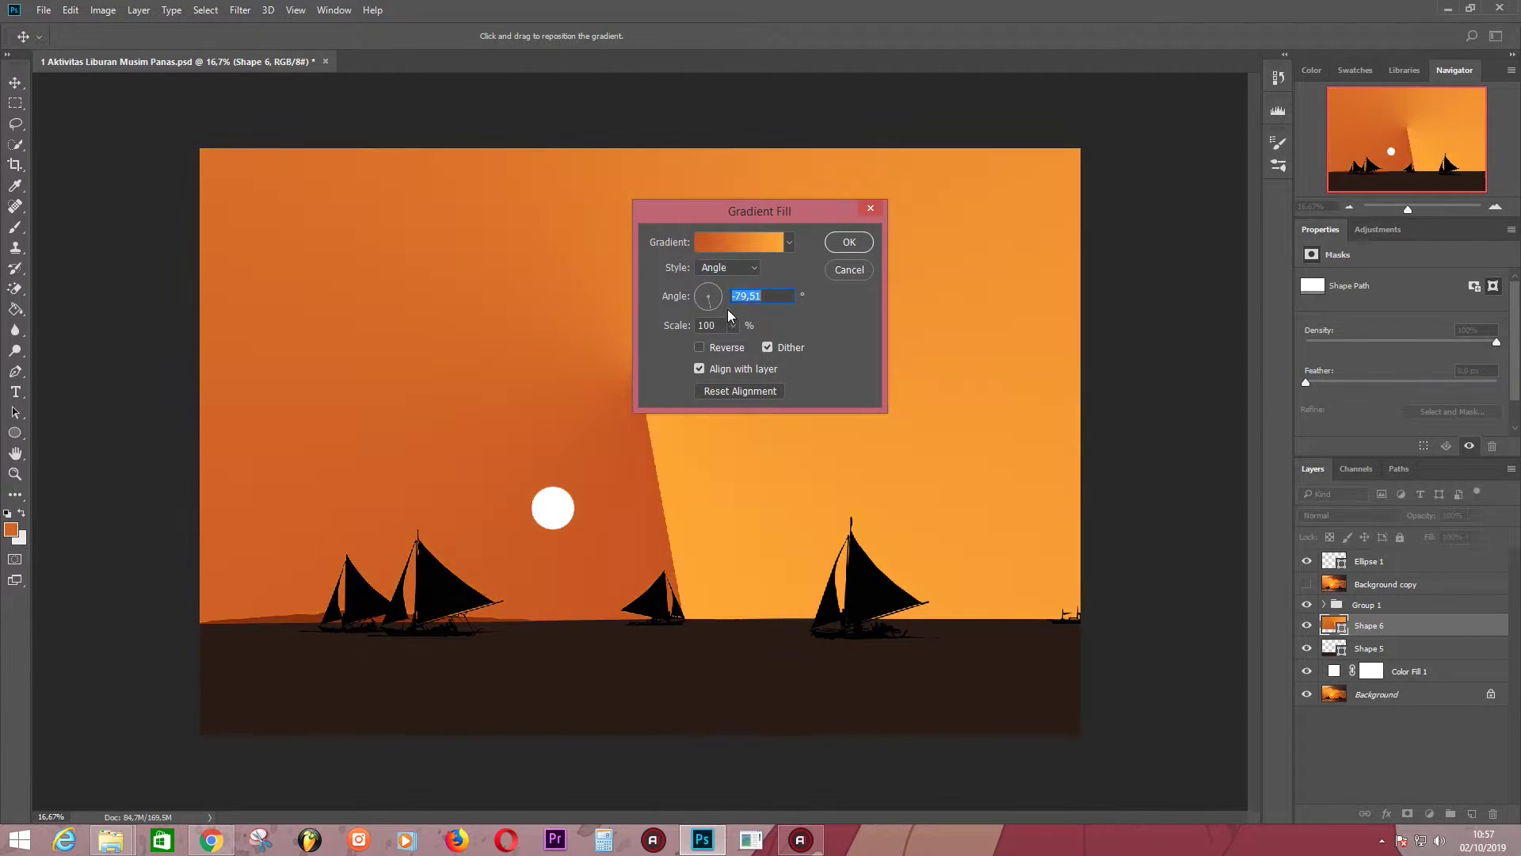
{"action": "left_click_drag", "start_coordinate": [709, 301], "coordinate": [713, 290]}
{"action": "left_click", "coordinate": [849, 270]}
- Draw a slightly larger ellipse over the sun, place it below Ellipse 1, and fill it yellow
{"action": "left_click", "coordinate": [1385, 584]}
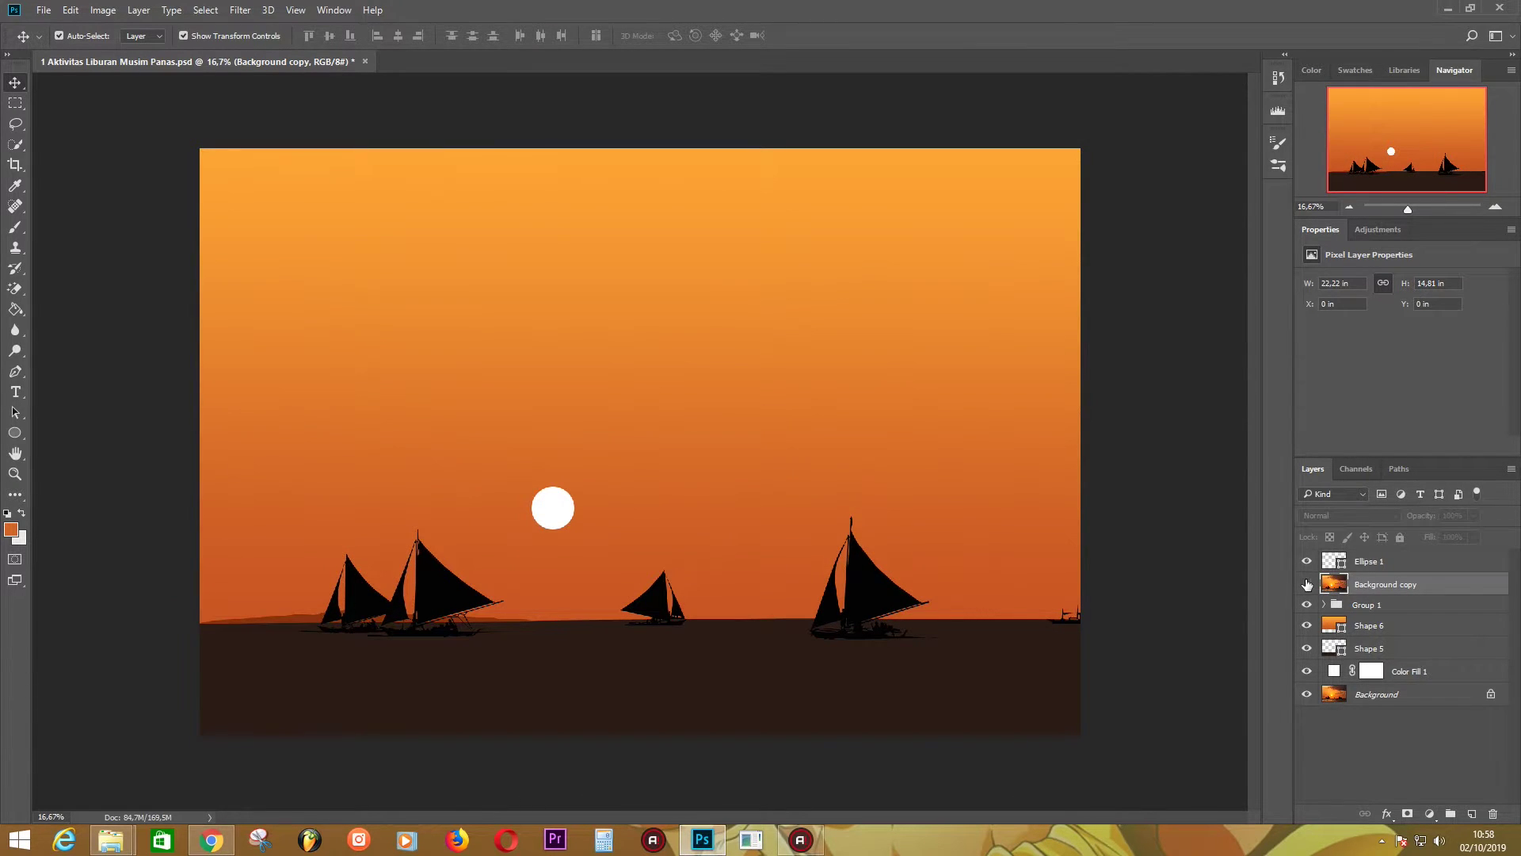
{"action": "left_click", "coordinate": [1307, 584]}
{"action": "key", "text": "u"}
{"action": "left_click_drag", "start_coordinate": [531, 486], "coordinate": [578, 532]}
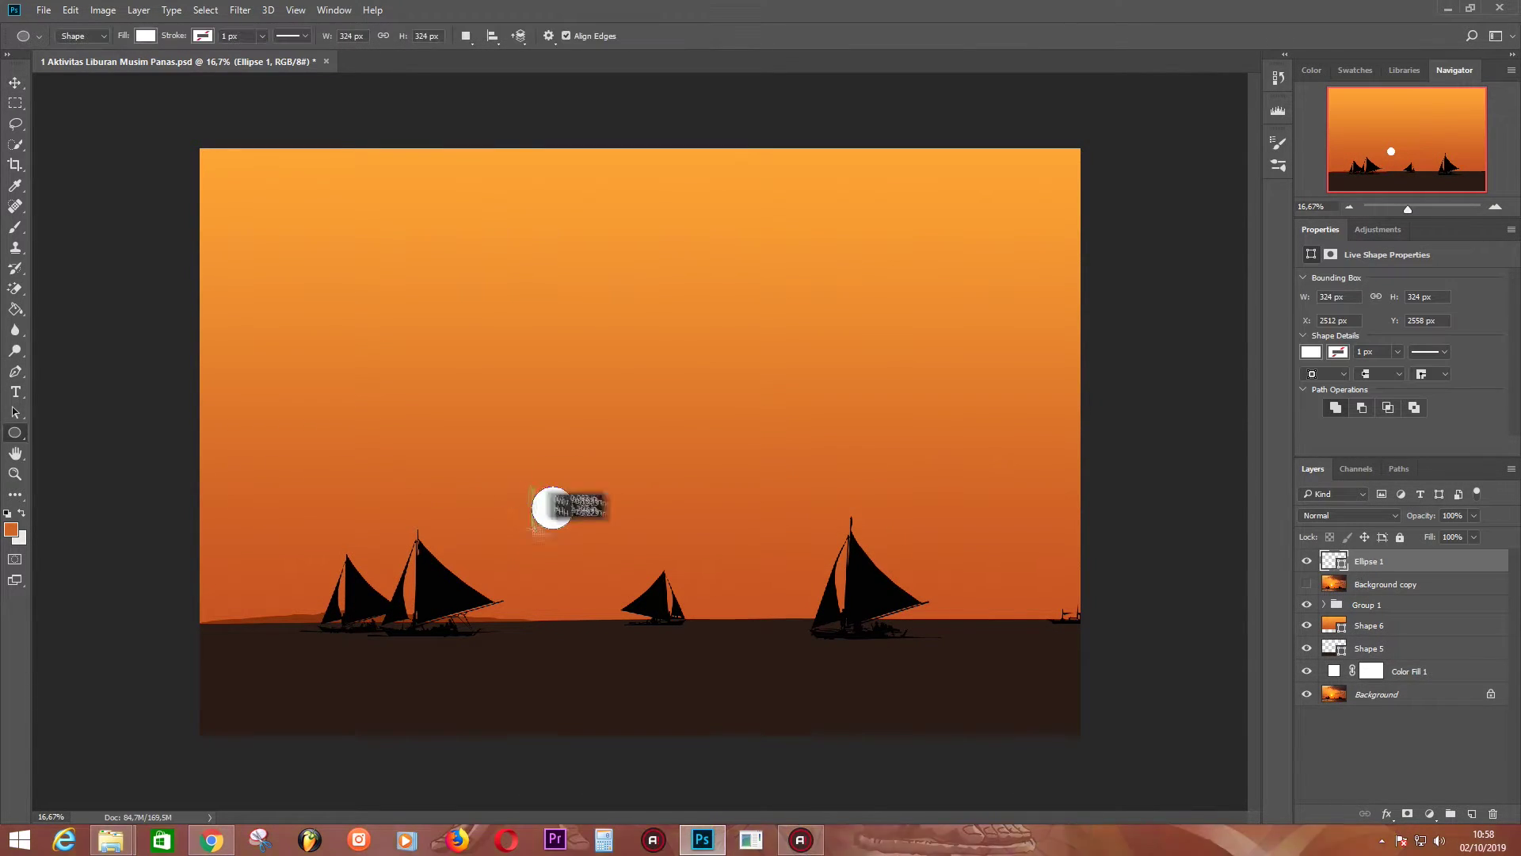
{"action": "left_click_drag", "start_coordinate": [1357, 567], "coordinate": [1357, 590]}
{"action": "left_click", "coordinate": [1308, 607]}
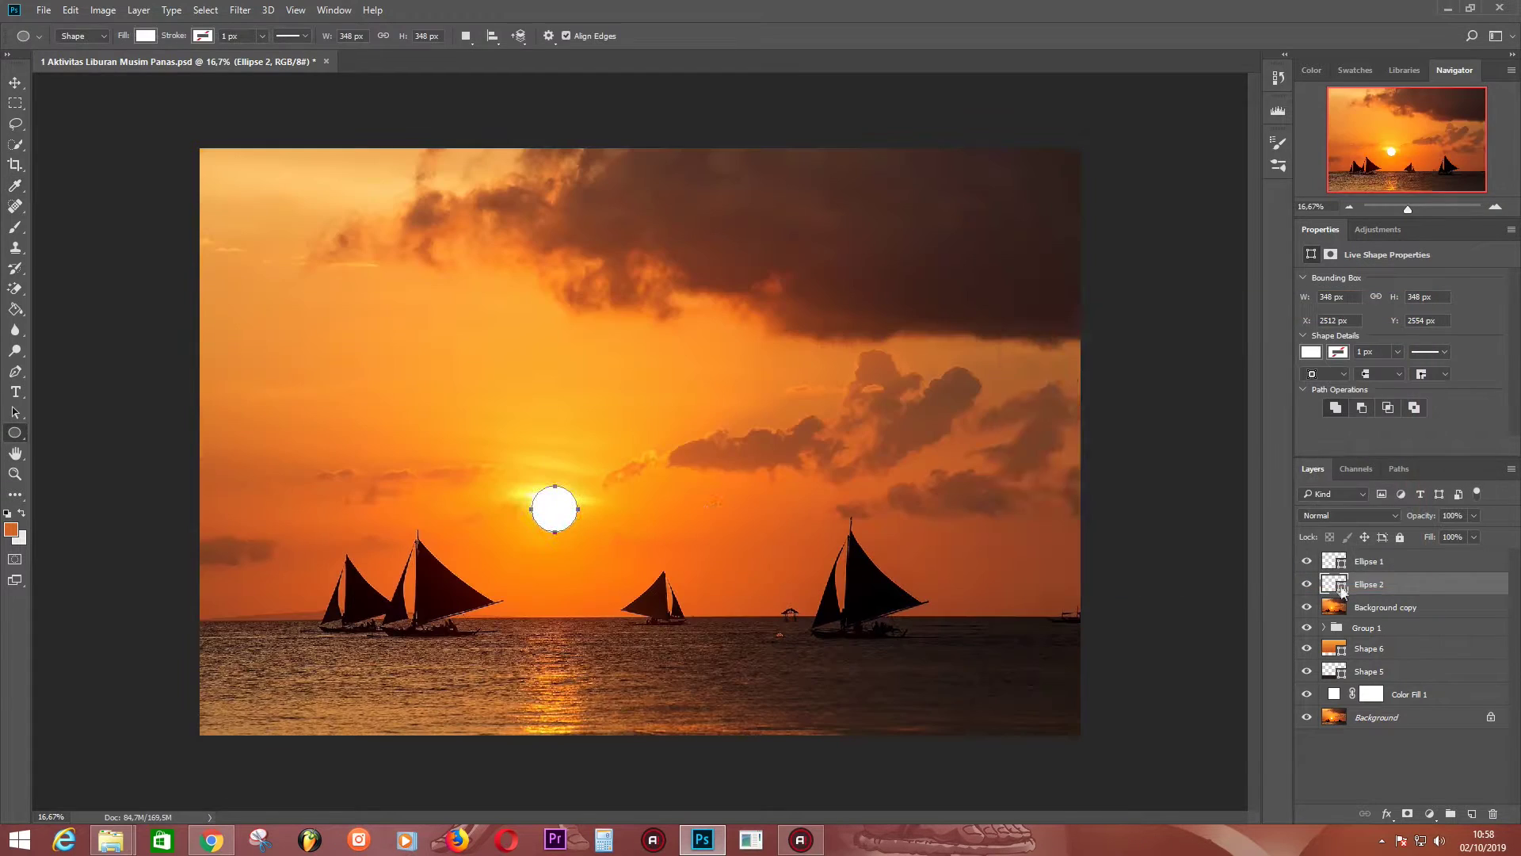
{"action": "left_click", "coordinate": [1365, 336]}
- Nudge the yellow glow circle into place, show the reference photo again and select Shape 6
{"action": "key", "text": "v"}
{"action": "key", "text": "Left"}
{"action": "key", "text": "Up"}
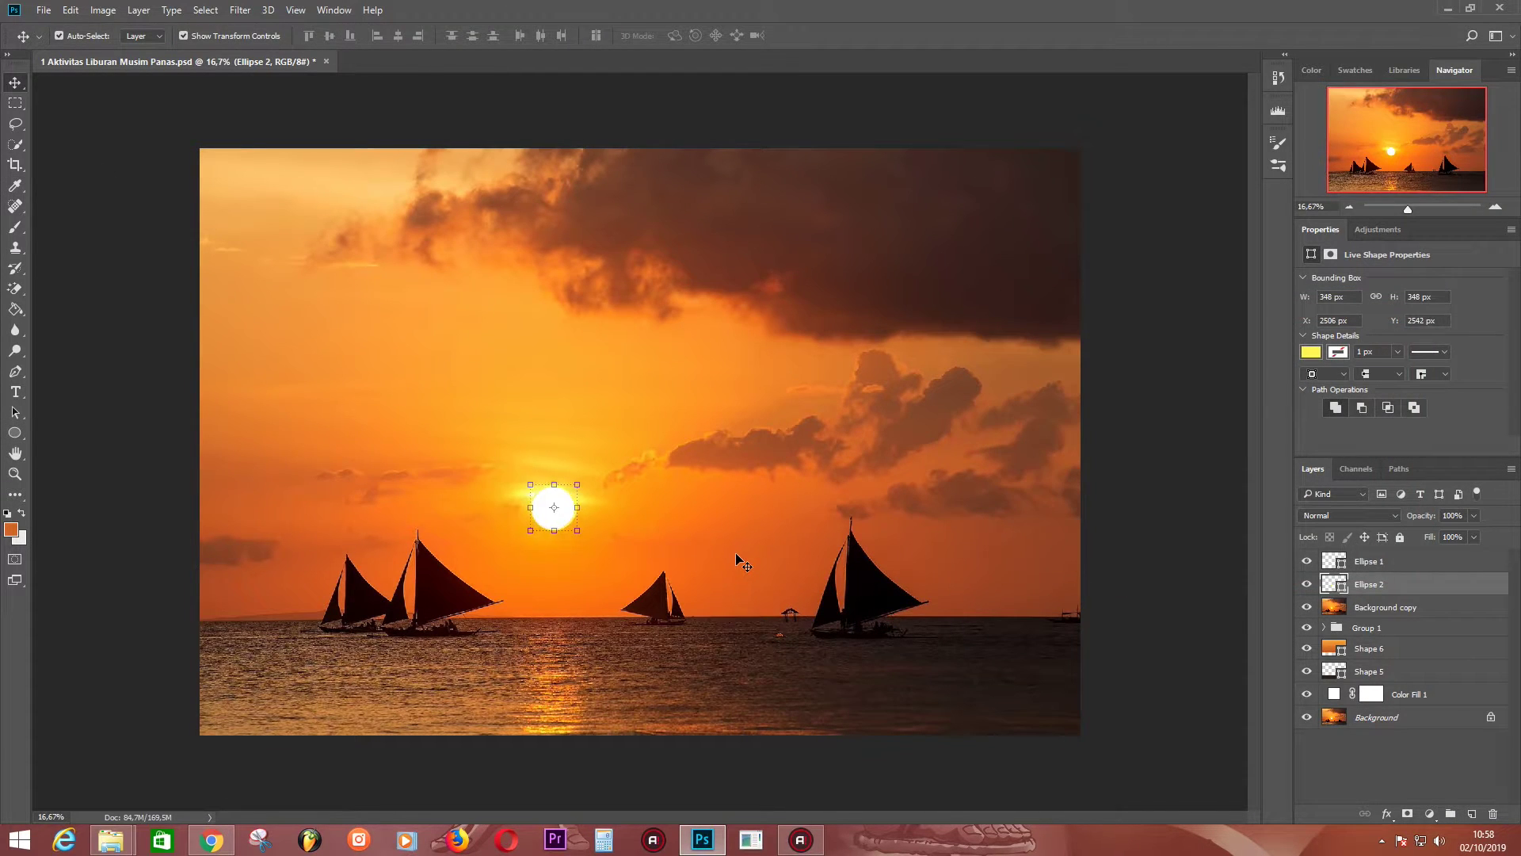
{"action": "left_click", "coordinate": [1308, 607]}
{"action": "key", "text": "alt+bracketleft"}
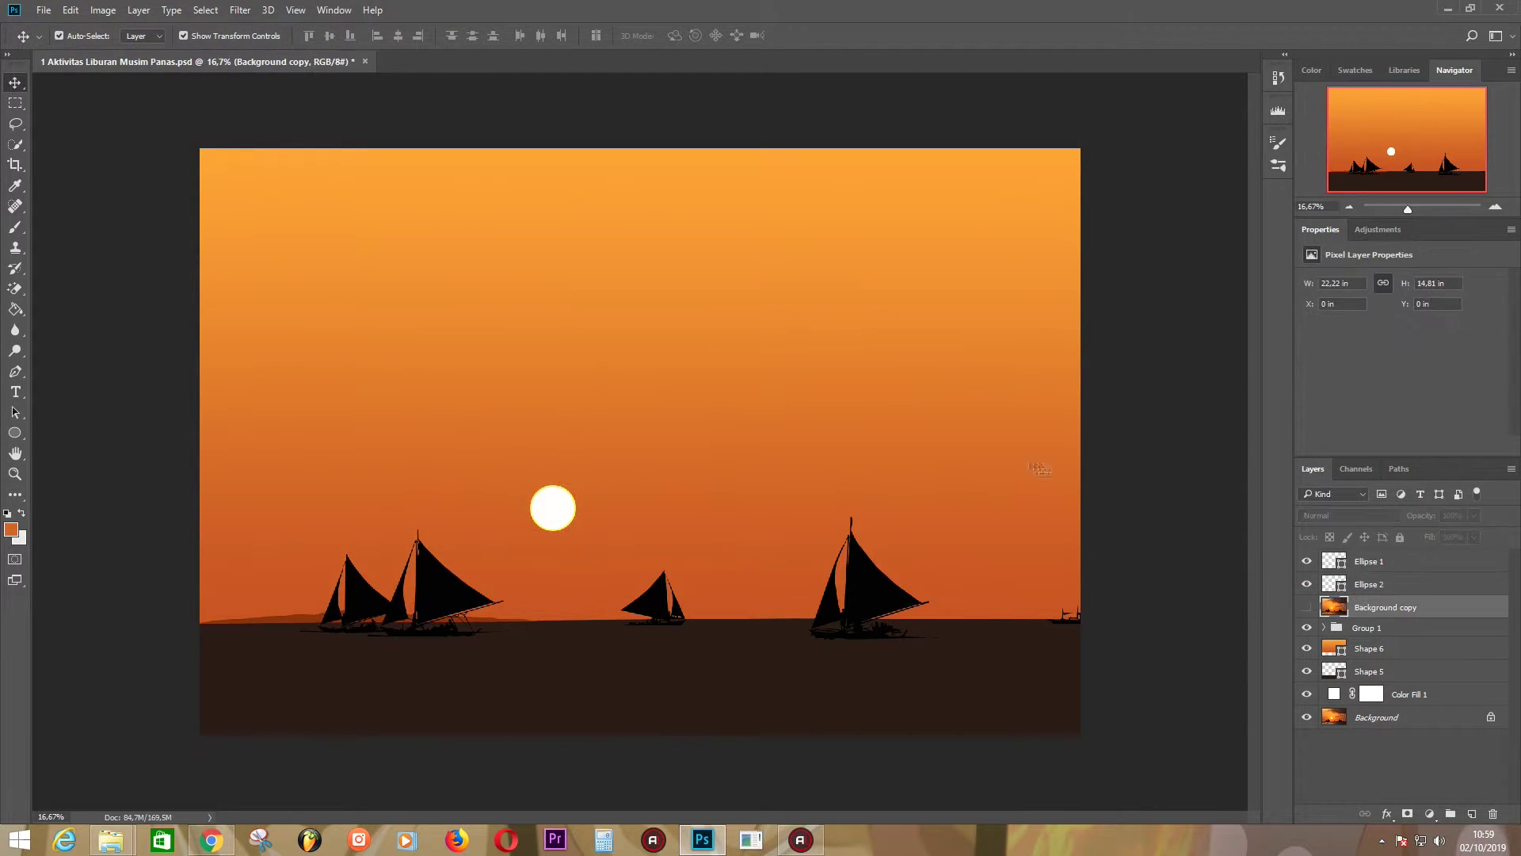
{"action": "left_click", "coordinate": [1395, 648]}
{"action": "left_click", "coordinate": [1307, 607]}
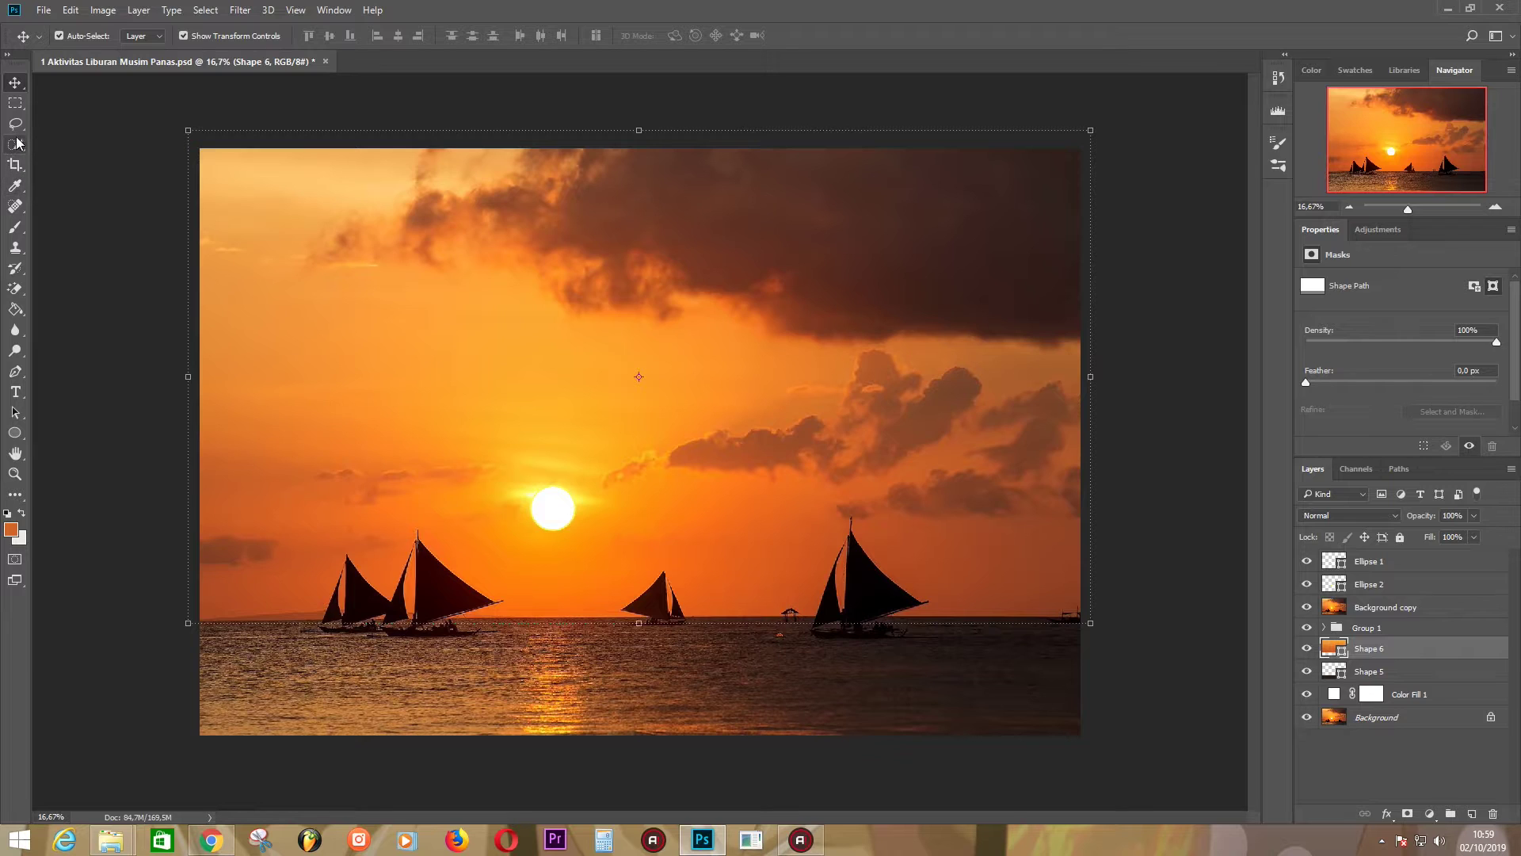
- Load the 1989 px cloud brush from Brush Settings and rasterize Shape 6 for painting
{"action": "left_click", "coordinate": [16, 227]}
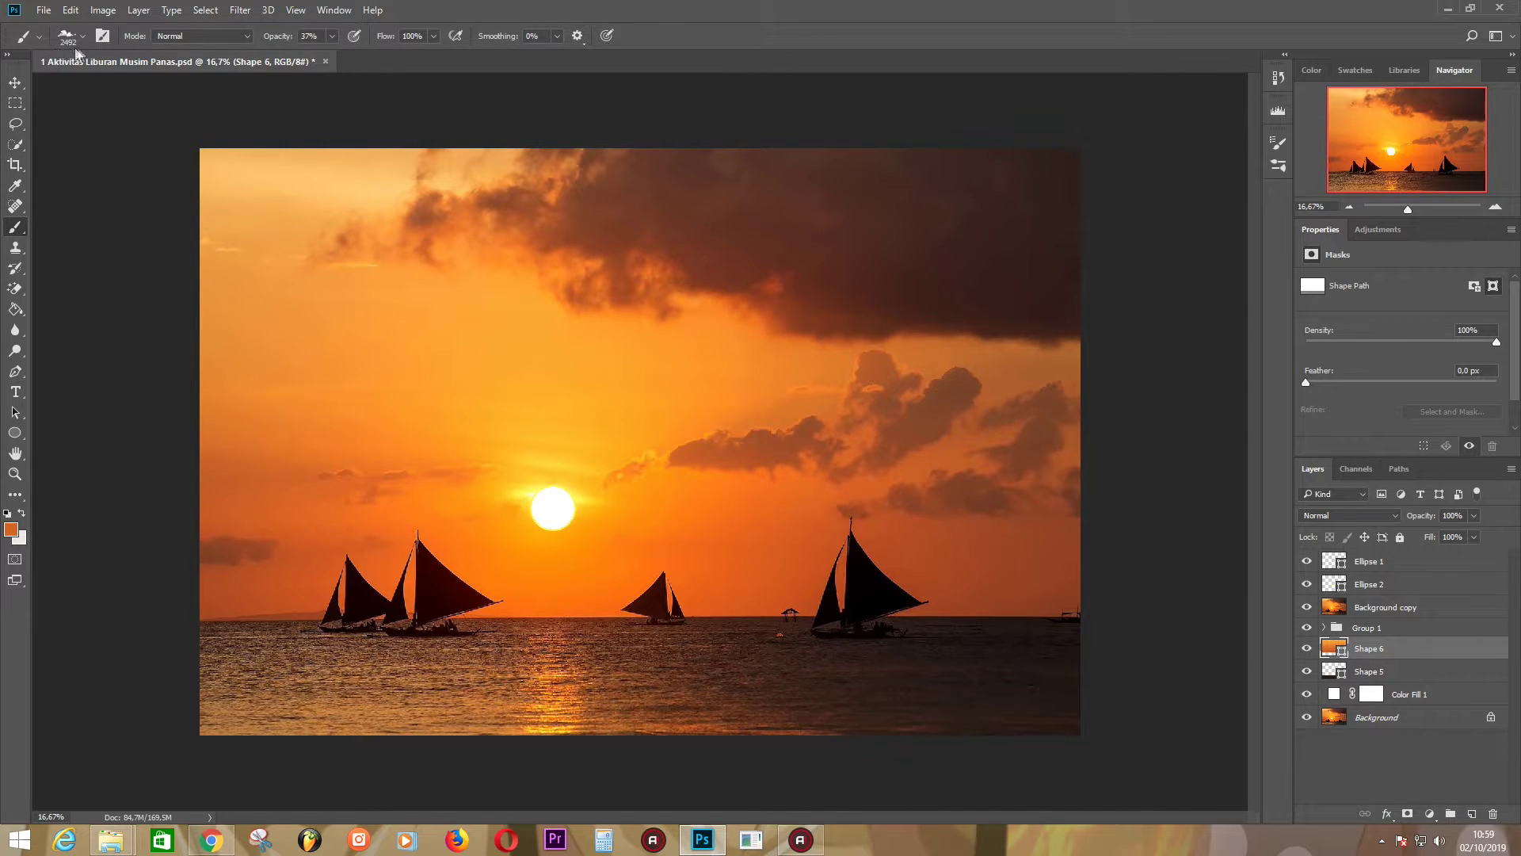
{"action": "left_click", "coordinate": [101, 37]}
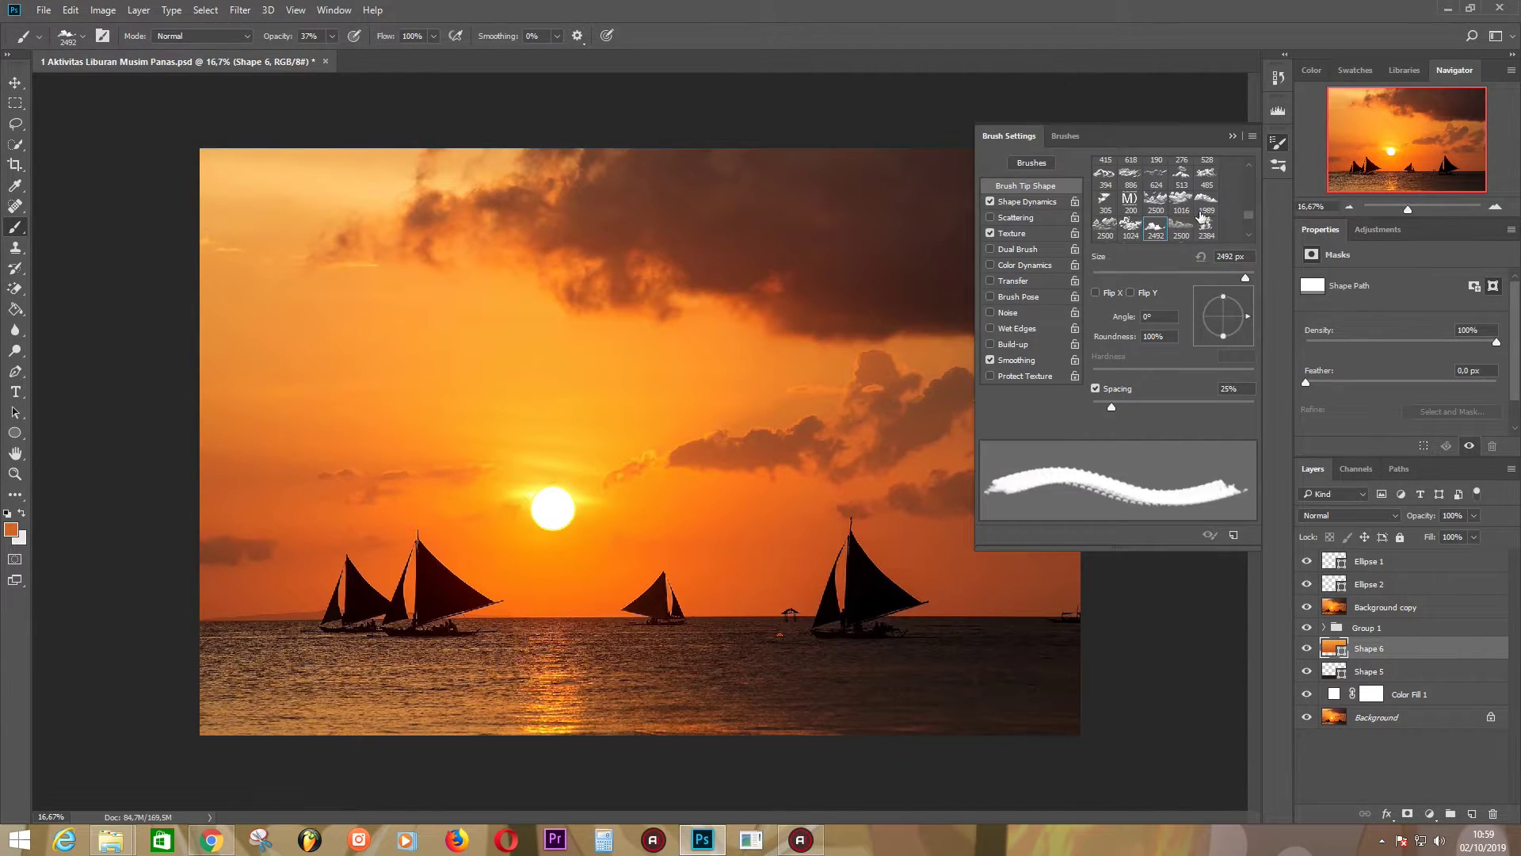
{"action": "left_click", "coordinate": [1208, 201]}
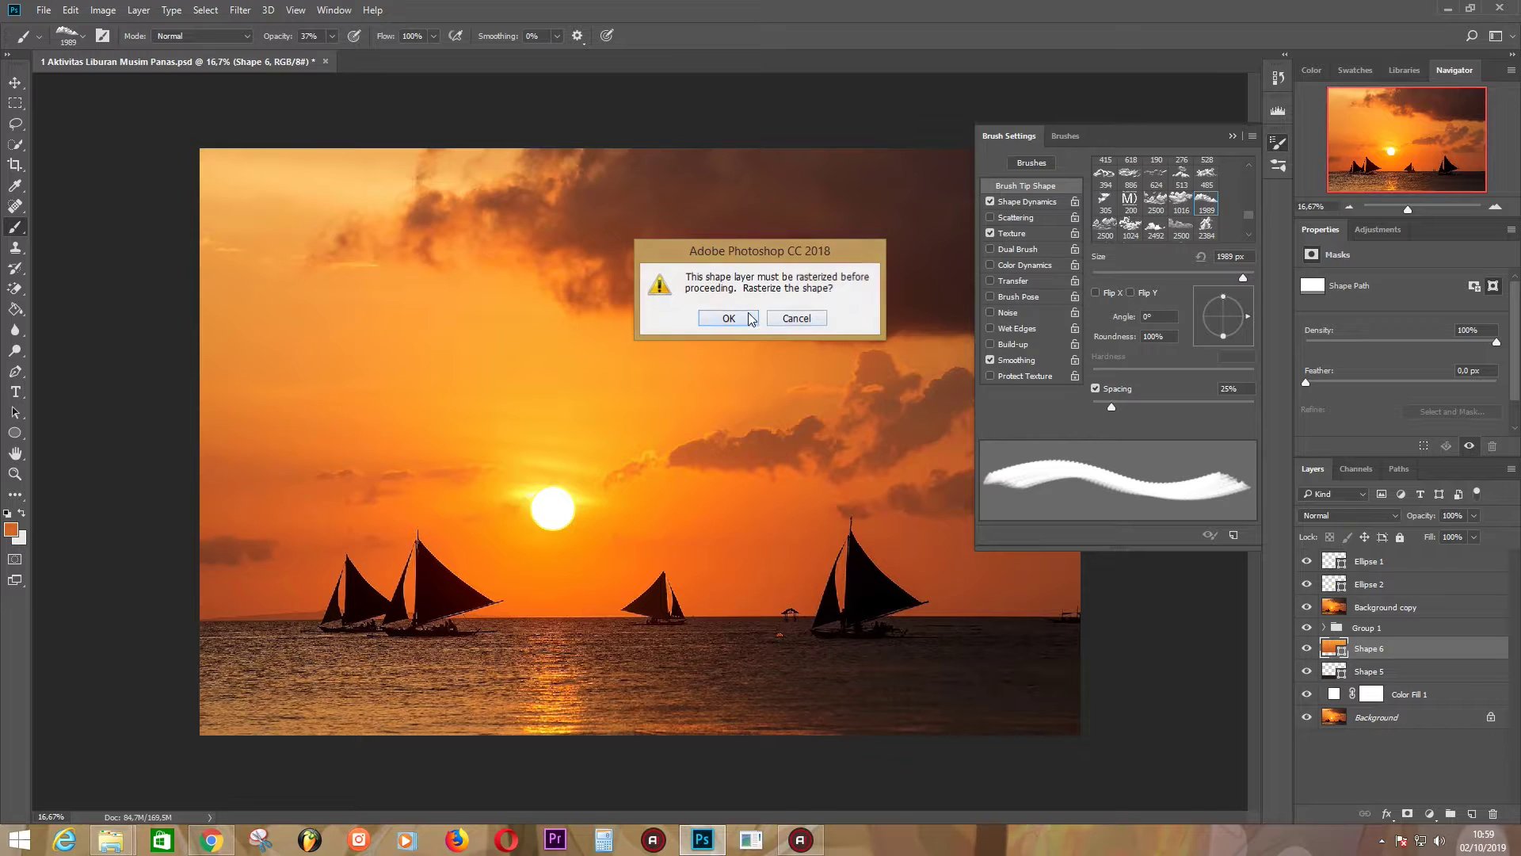
{"action": "key", "text": "Return"}
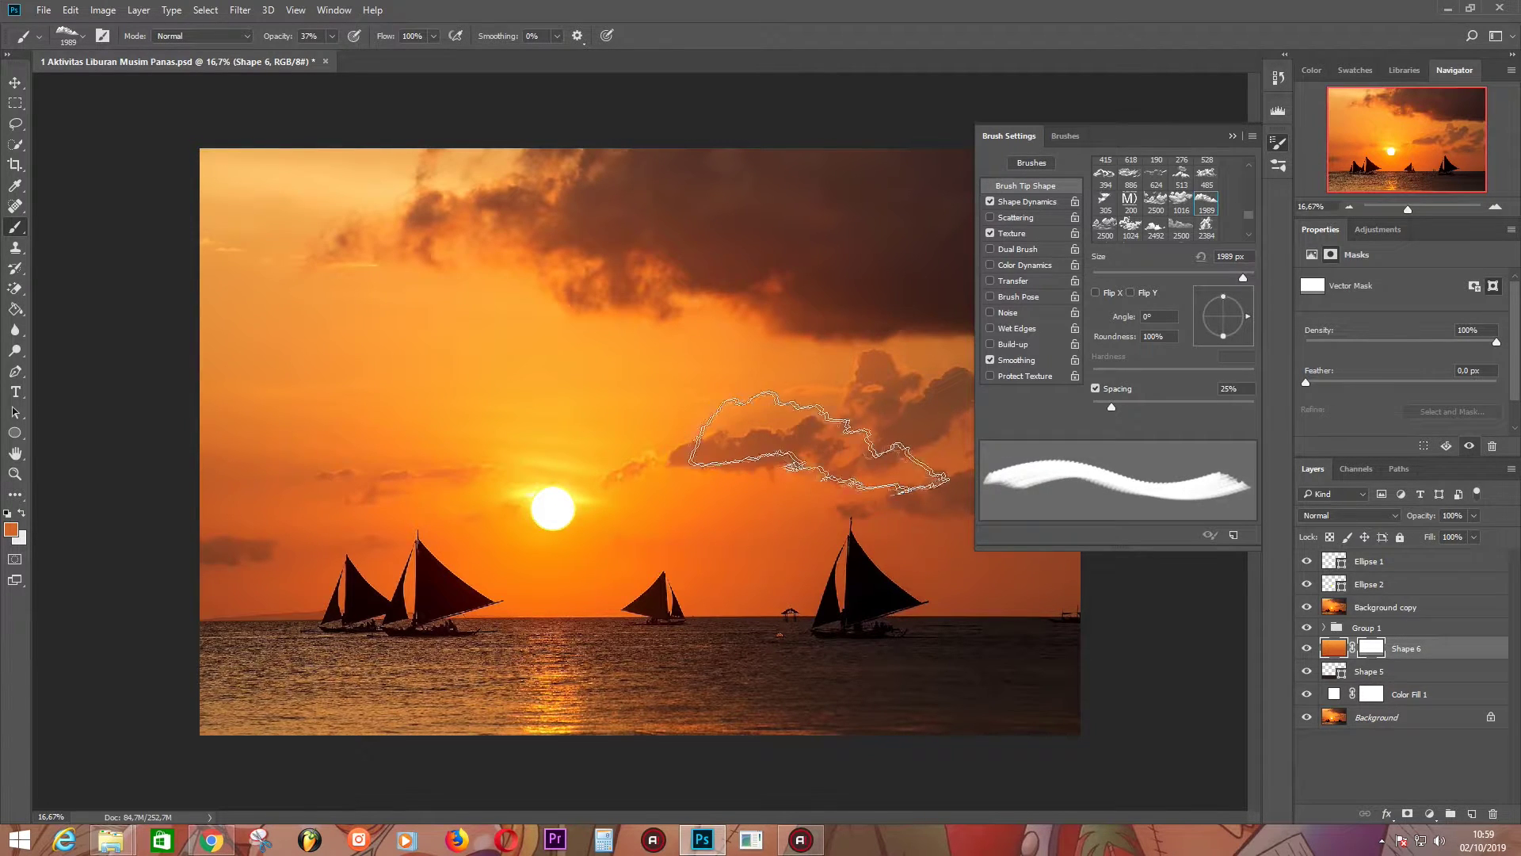
- Zoom in on the sky, flip the cloud brush tip, rotate it to 19° and set 75% opacity
{"action": "left_click", "coordinate": [1096, 292]}
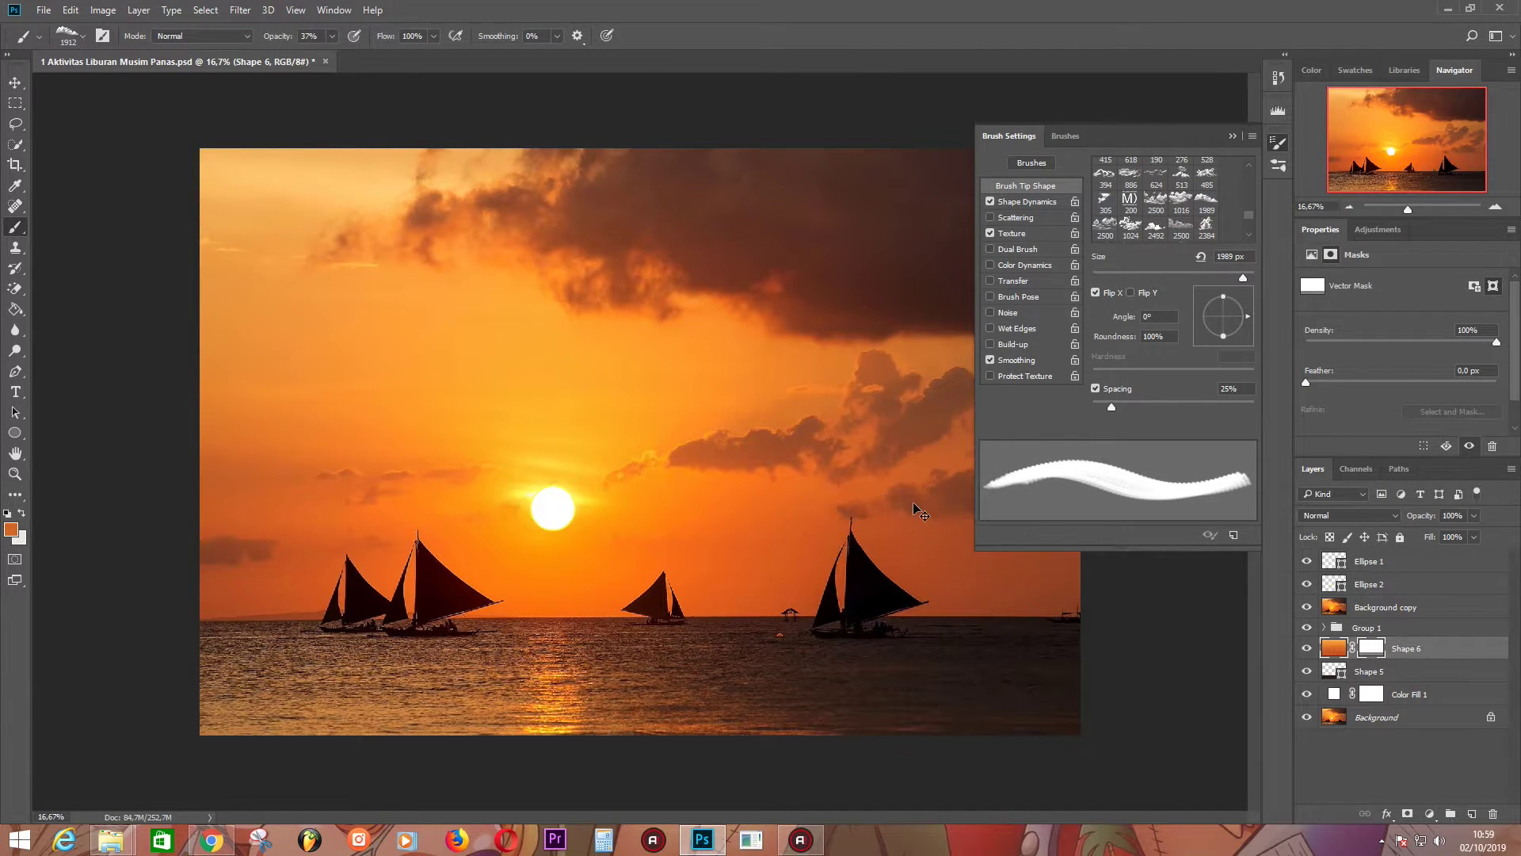
{"action": "key", "text": "ctrl+plus"}
{"action": "left_click_drag", "start_coordinate": [879, 487], "coordinate": [332, 442]}
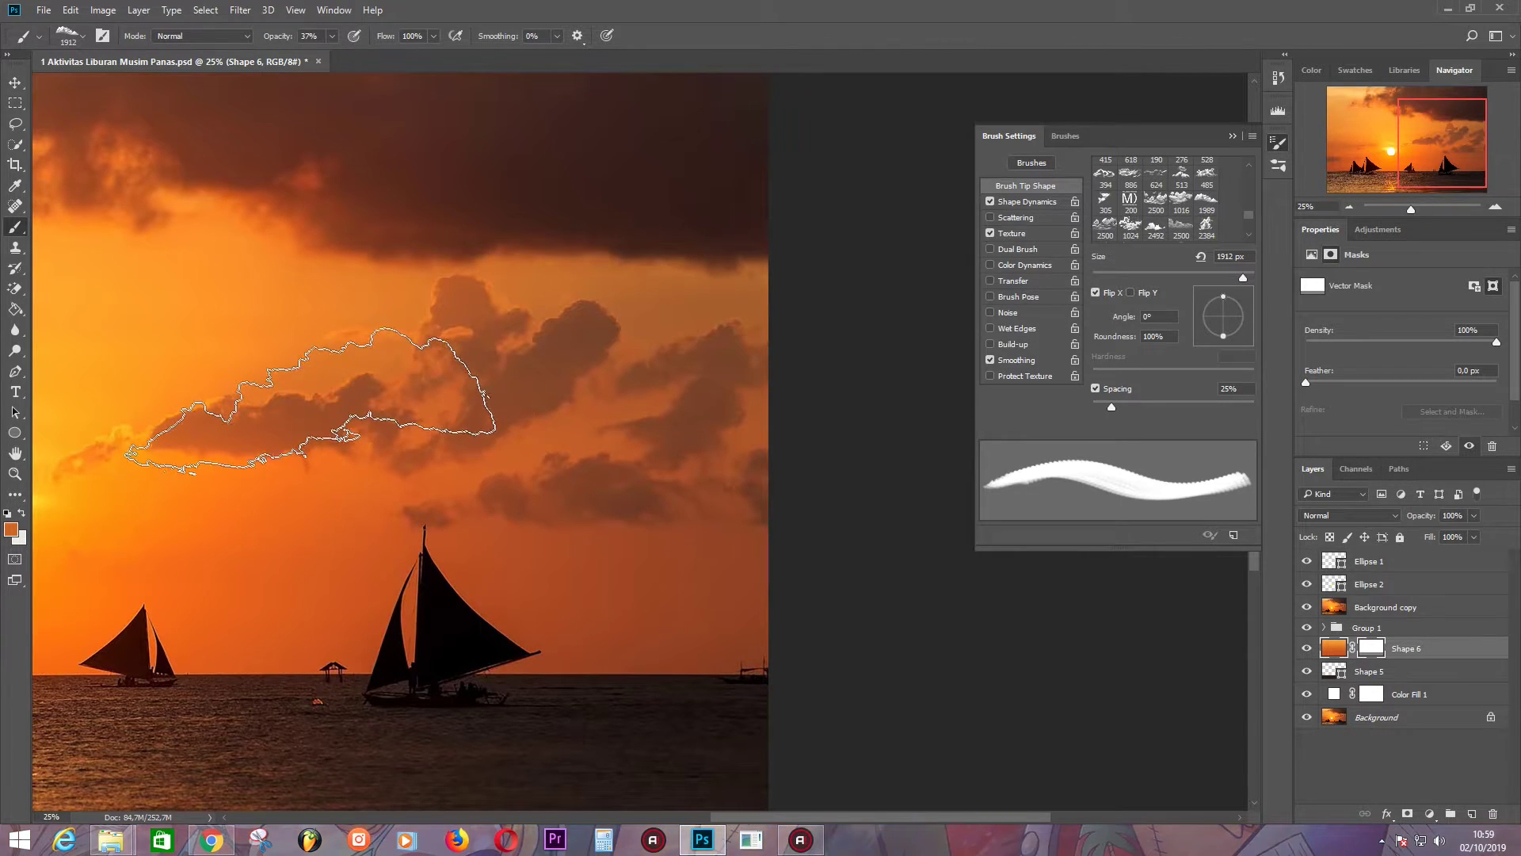
{"action": "left_click", "coordinate": [1130, 292]}
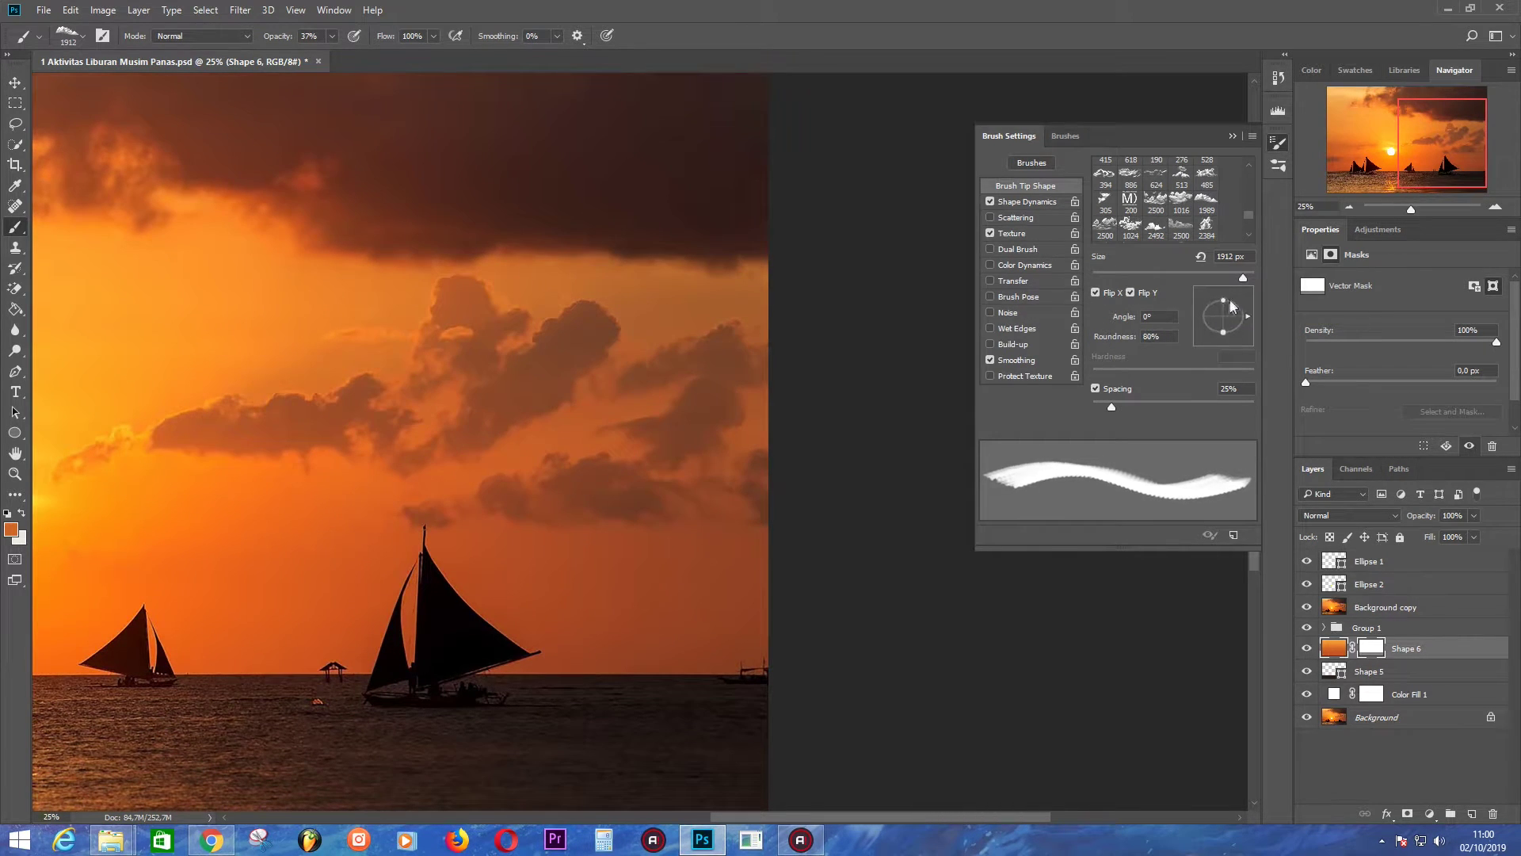
{"action": "left_click_drag", "start_coordinate": [1247, 327], "coordinate": [1240, 308]}
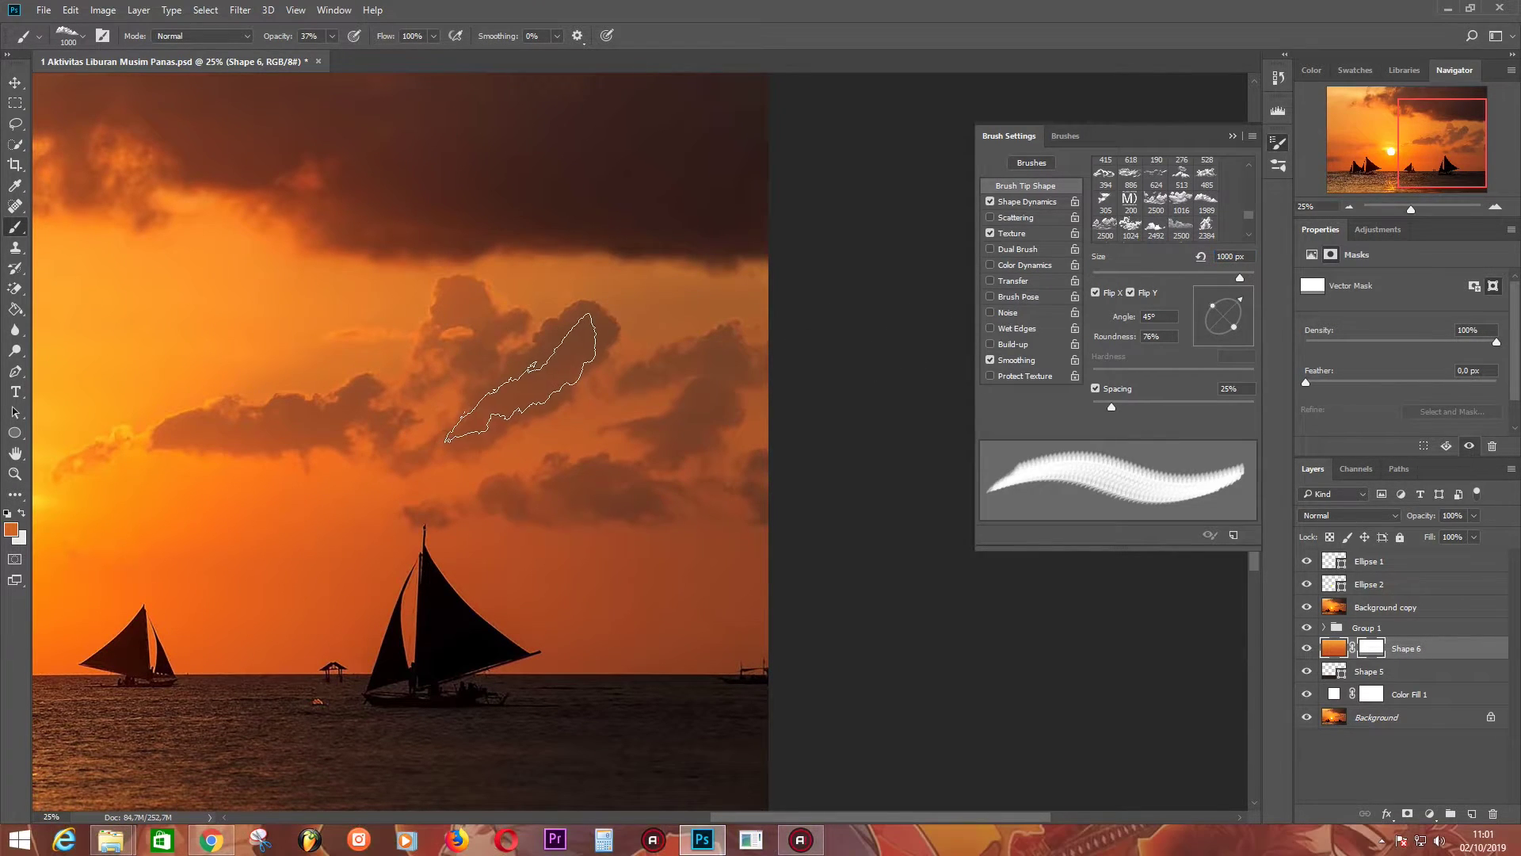
{"action": "key", "text": "Left"}
{"action": "key", "text": "Left"}
{"action": "key", "text": "Left"}
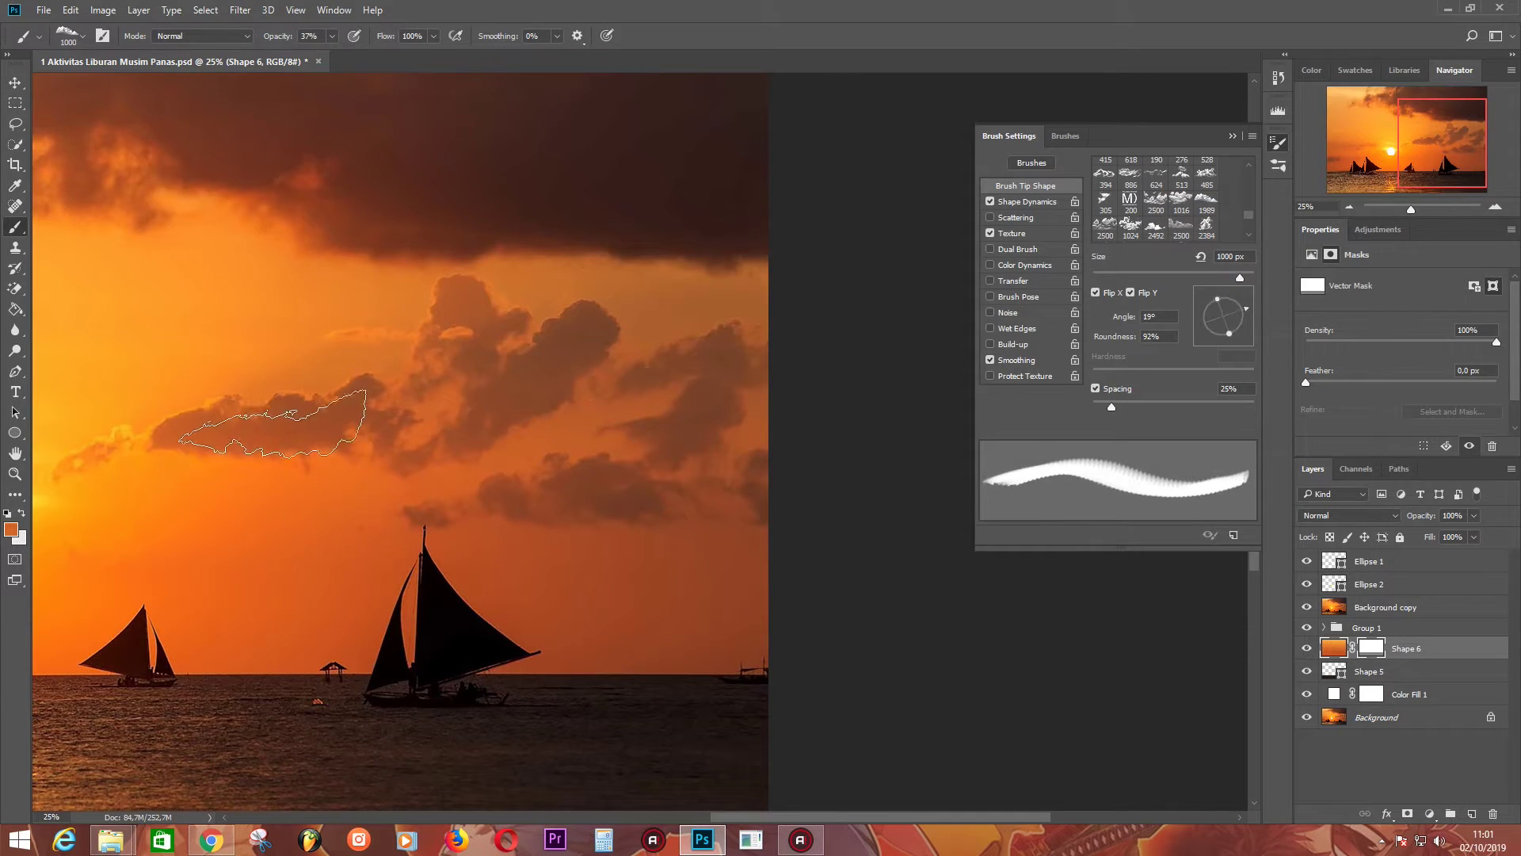
{"action": "left_click", "coordinate": [11, 529]}
{"action": "left_click", "coordinate": [1371, 331]}
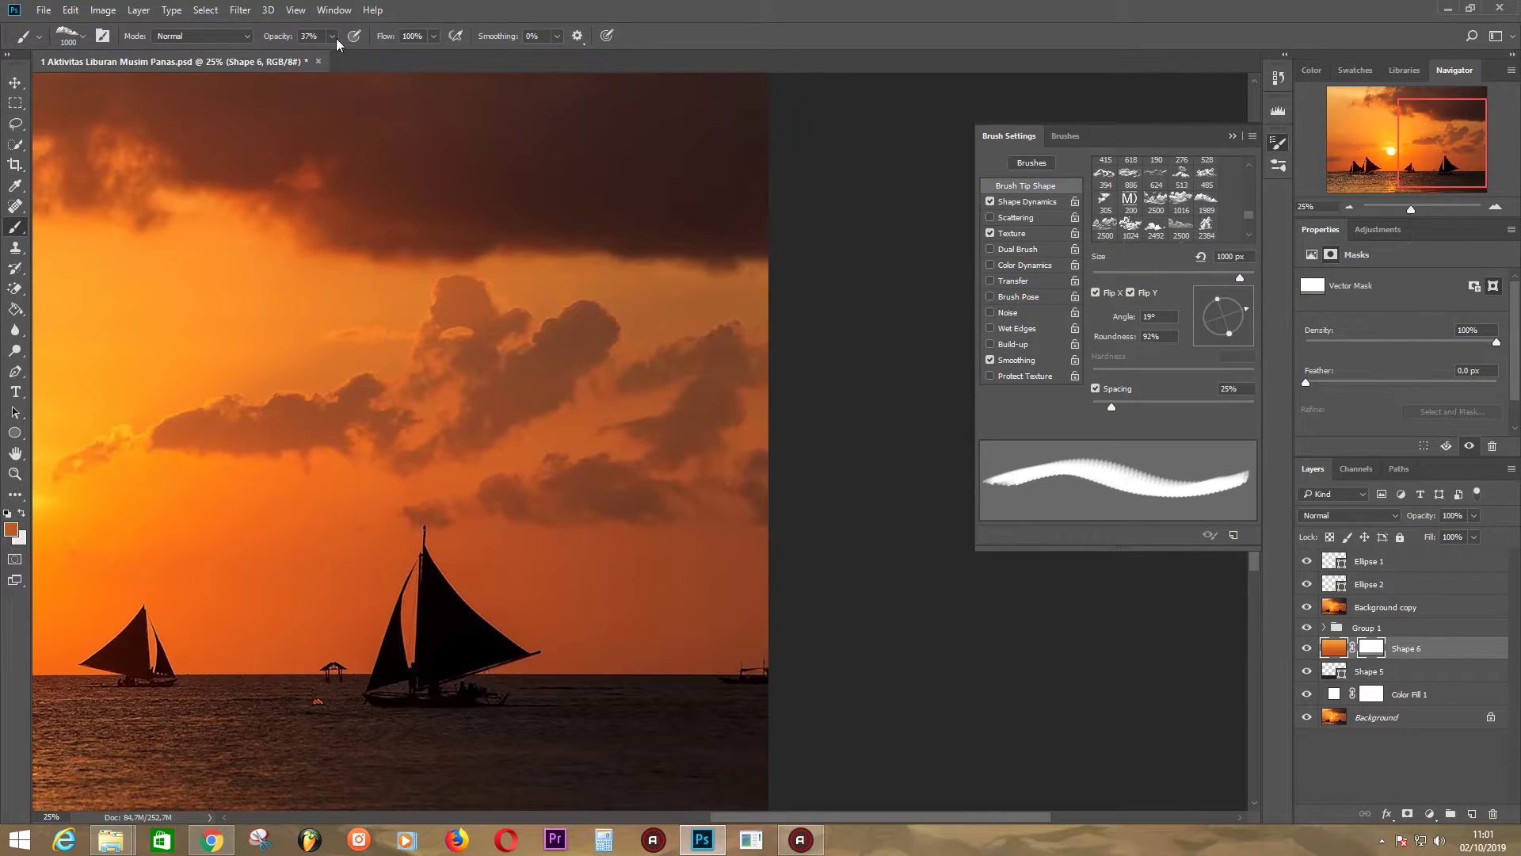
{"action": "left_click_drag", "start_coordinate": [332, 36], "coordinate": [364, 46]}
- Check clouds against the reference, then switch to the 2492 px cloud brush flipped and rotated 19°
{"action": "left_click", "coordinate": [1306, 606]}
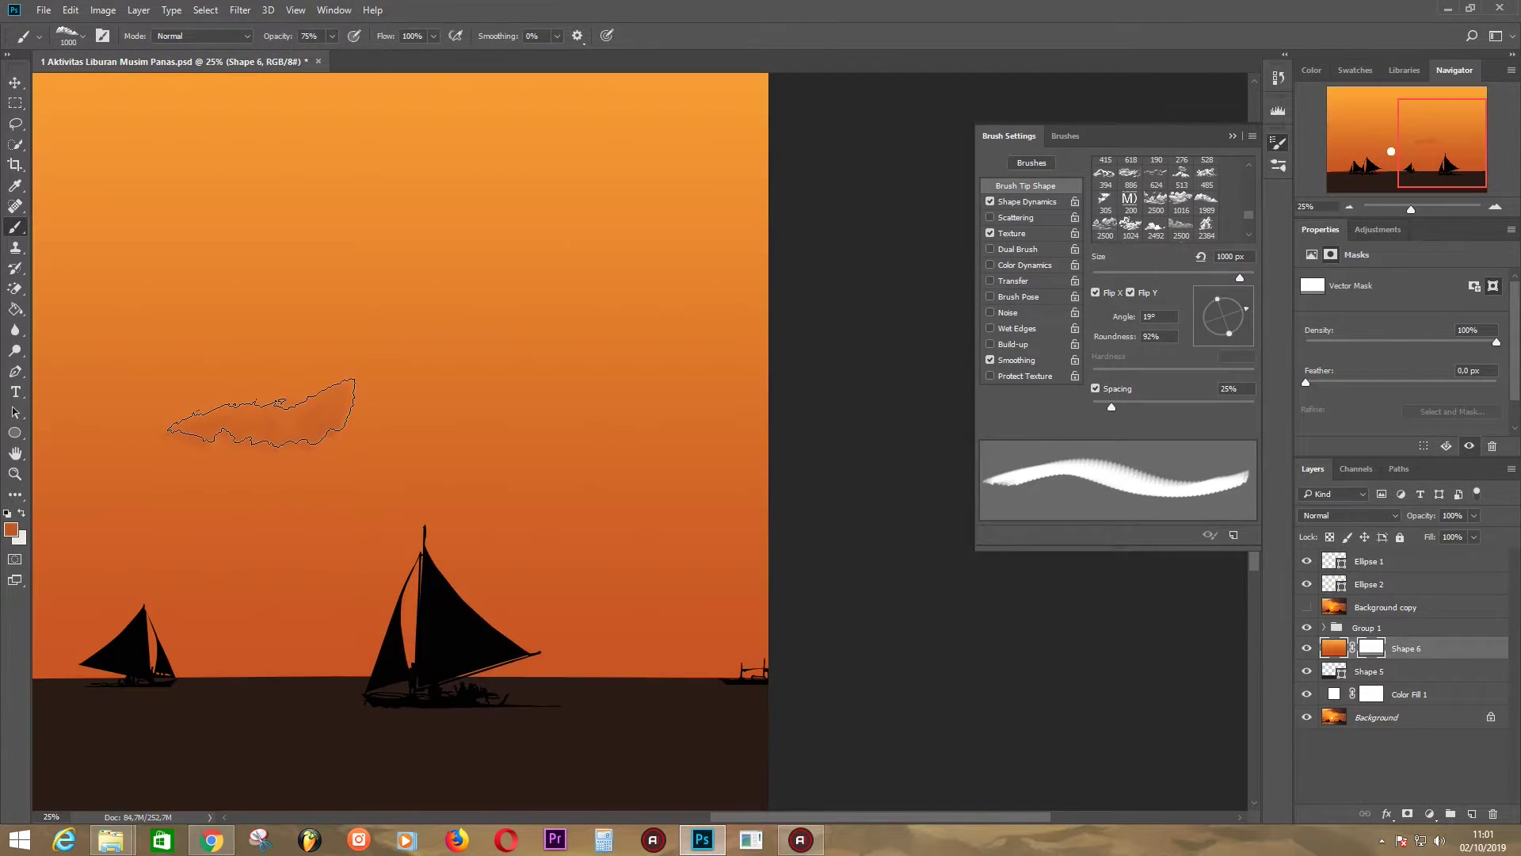
{"action": "left_click", "coordinate": [1096, 293]}
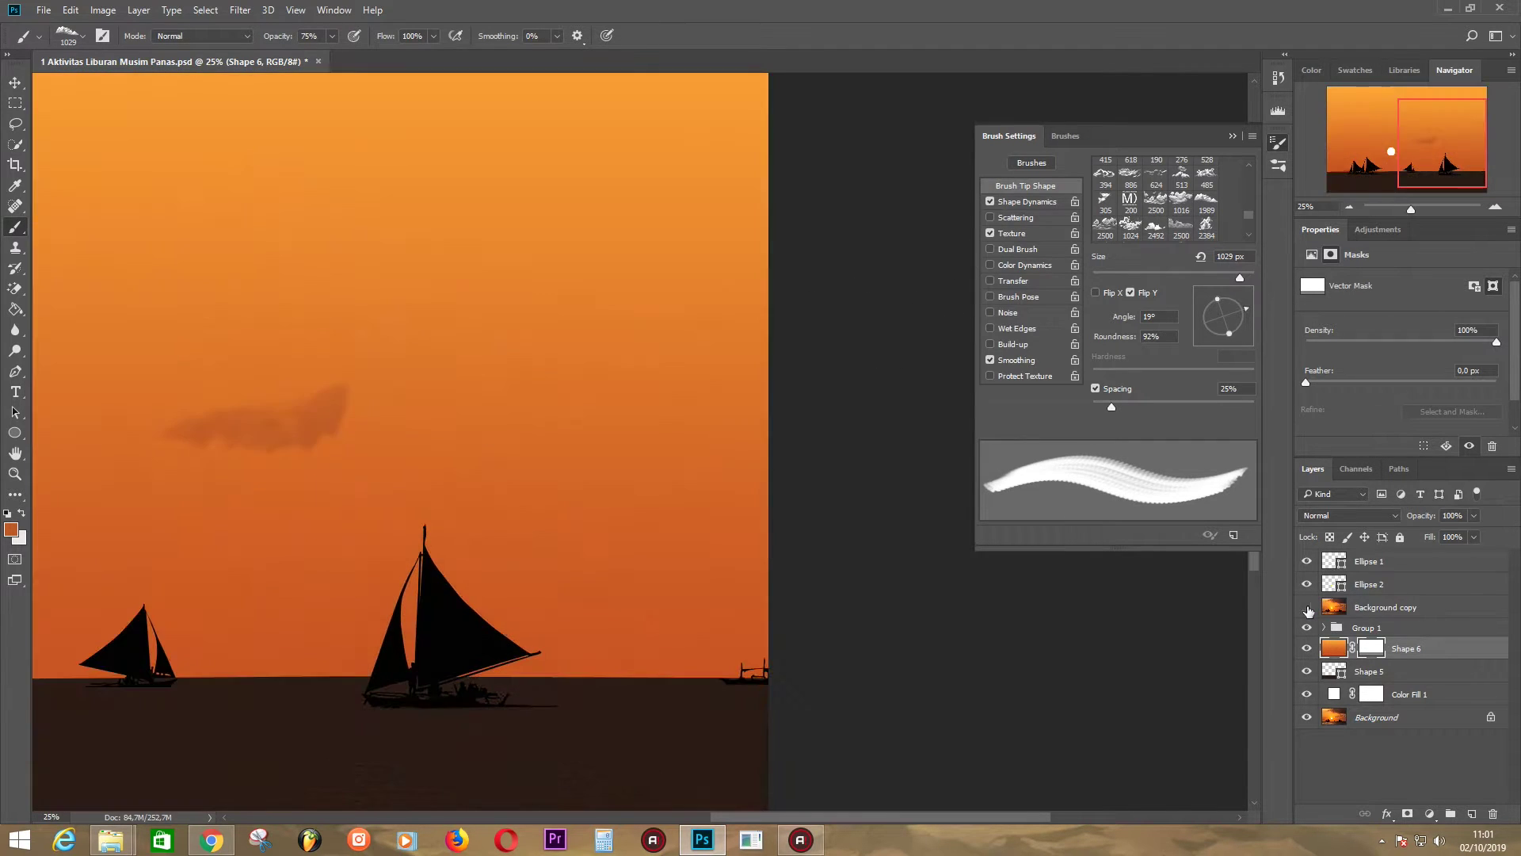
{"action": "left_click", "coordinate": [1156, 224]}
{"action": "left_click", "coordinate": [1307, 607]}
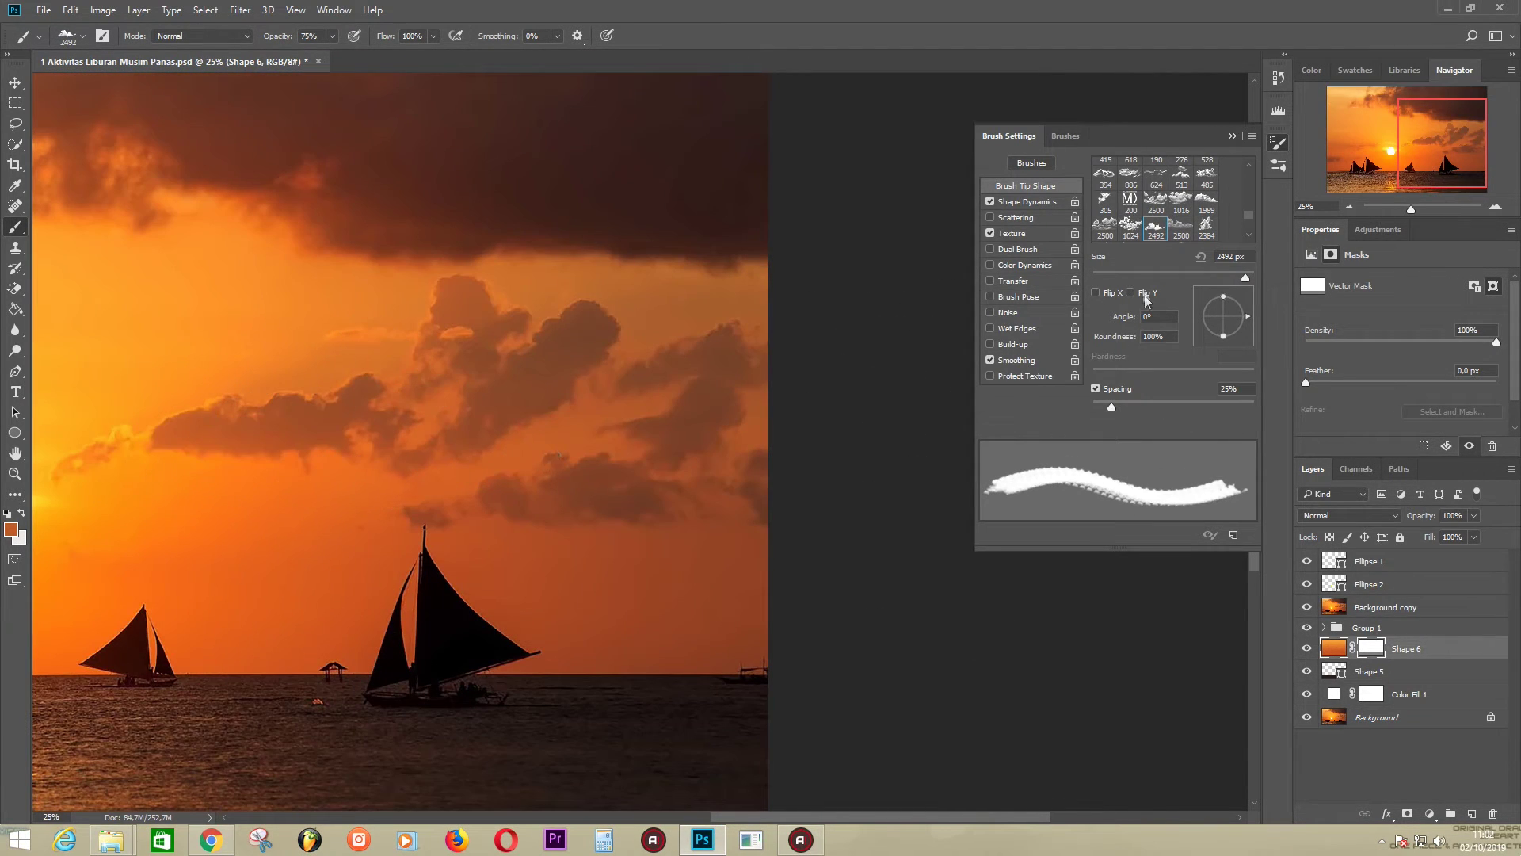
{"action": "left_click", "coordinate": [1096, 292]}
{"action": "mouse_move", "coordinate": [1248, 316]}
{"action": "left_mouse_down"}
{"action": "mouse_move", "coordinate": [1242, 277]}
{"action": "mouse_move", "coordinate": [1219, 305]}
{"action": "left_mouse_up"}
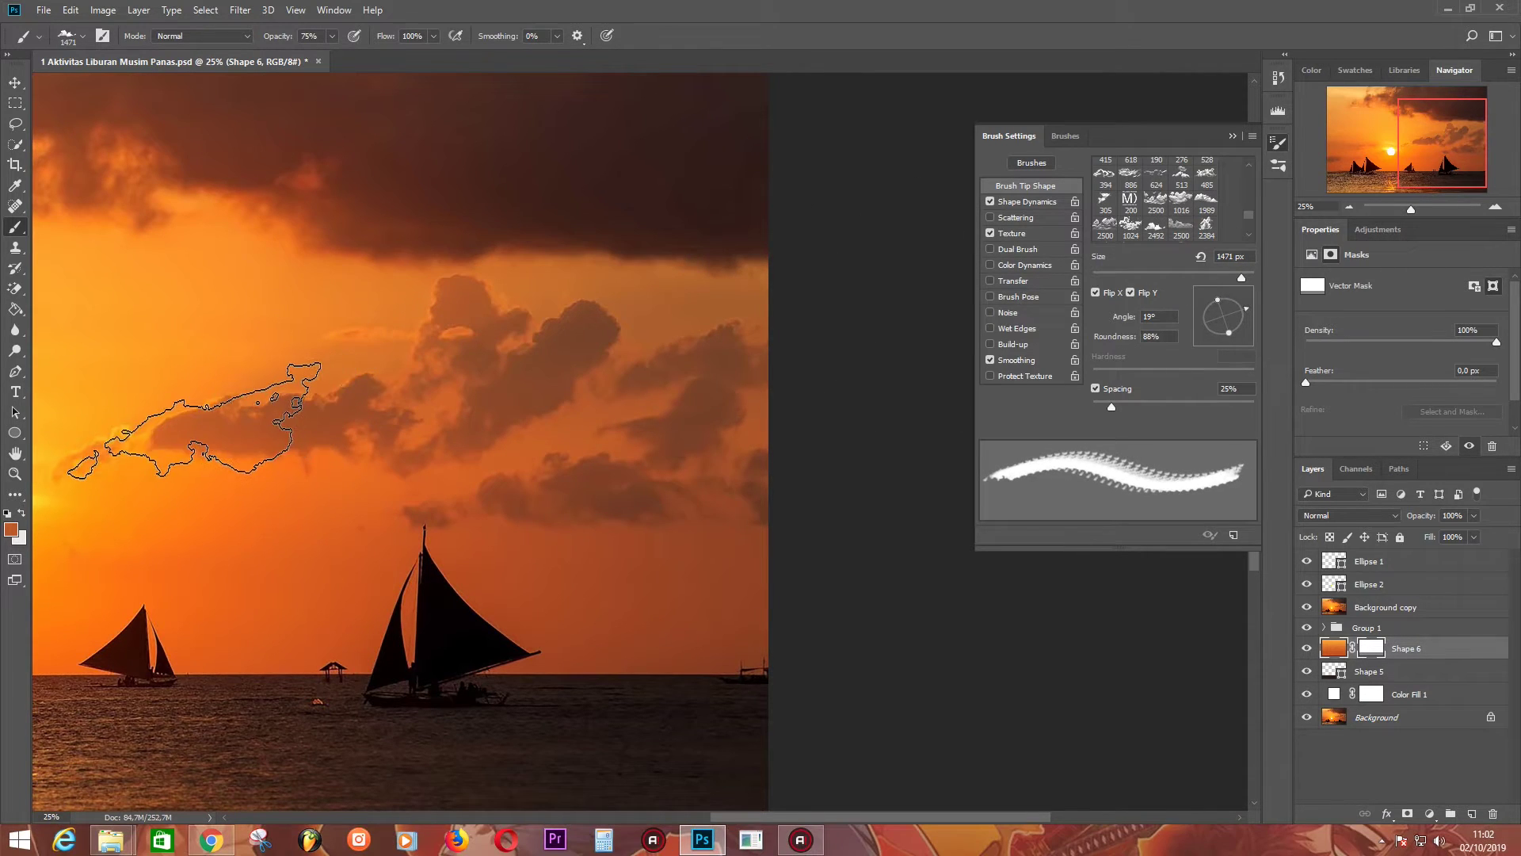
{"action": "left_click", "coordinate": [1306, 607]}
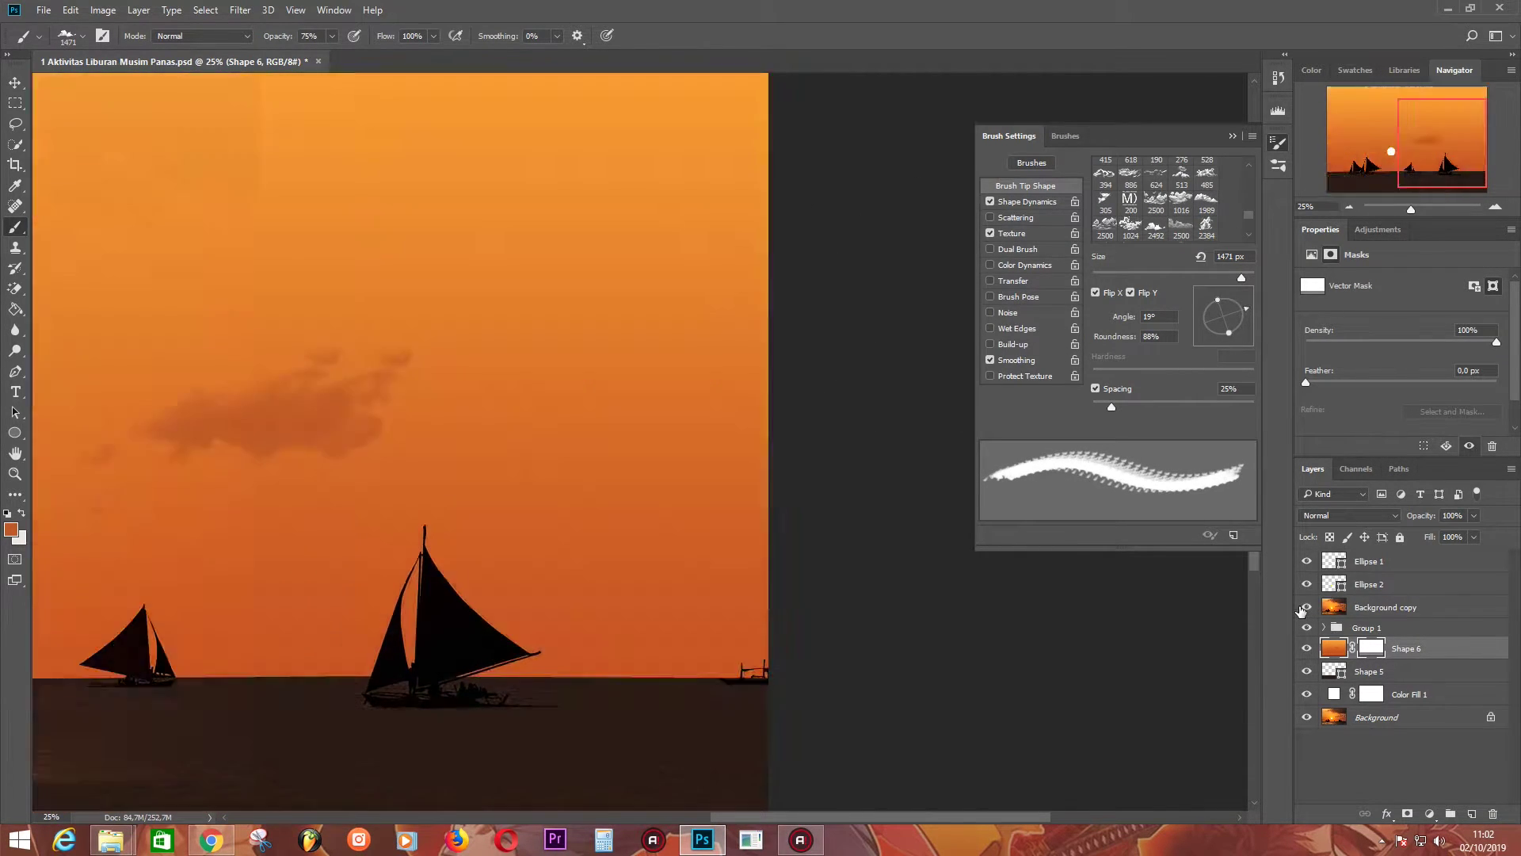
{"action": "left_click", "coordinate": [1306, 607]}
- Readjust the brush flip and angle, lower opacity to 15%, and switch to the 624 px brush
{"action": "left_click", "coordinate": [1131, 292]}
{"action": "left_click_drag", "start_coordinate": [1250, 319], "coordinate": [1249, 316]}
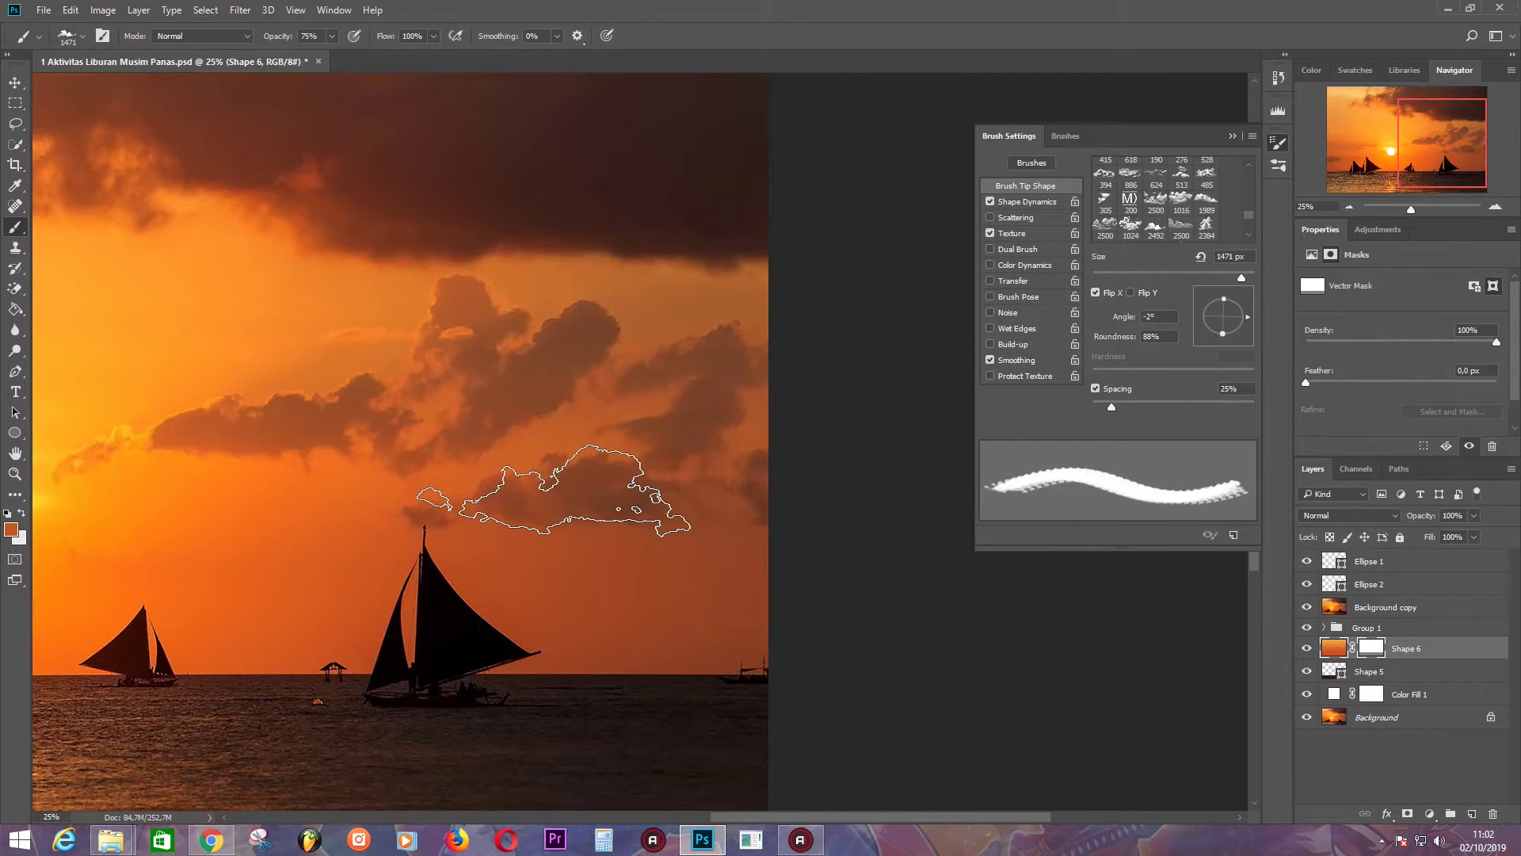
{"action": "left_click", "coordinate": [1131, 292]}
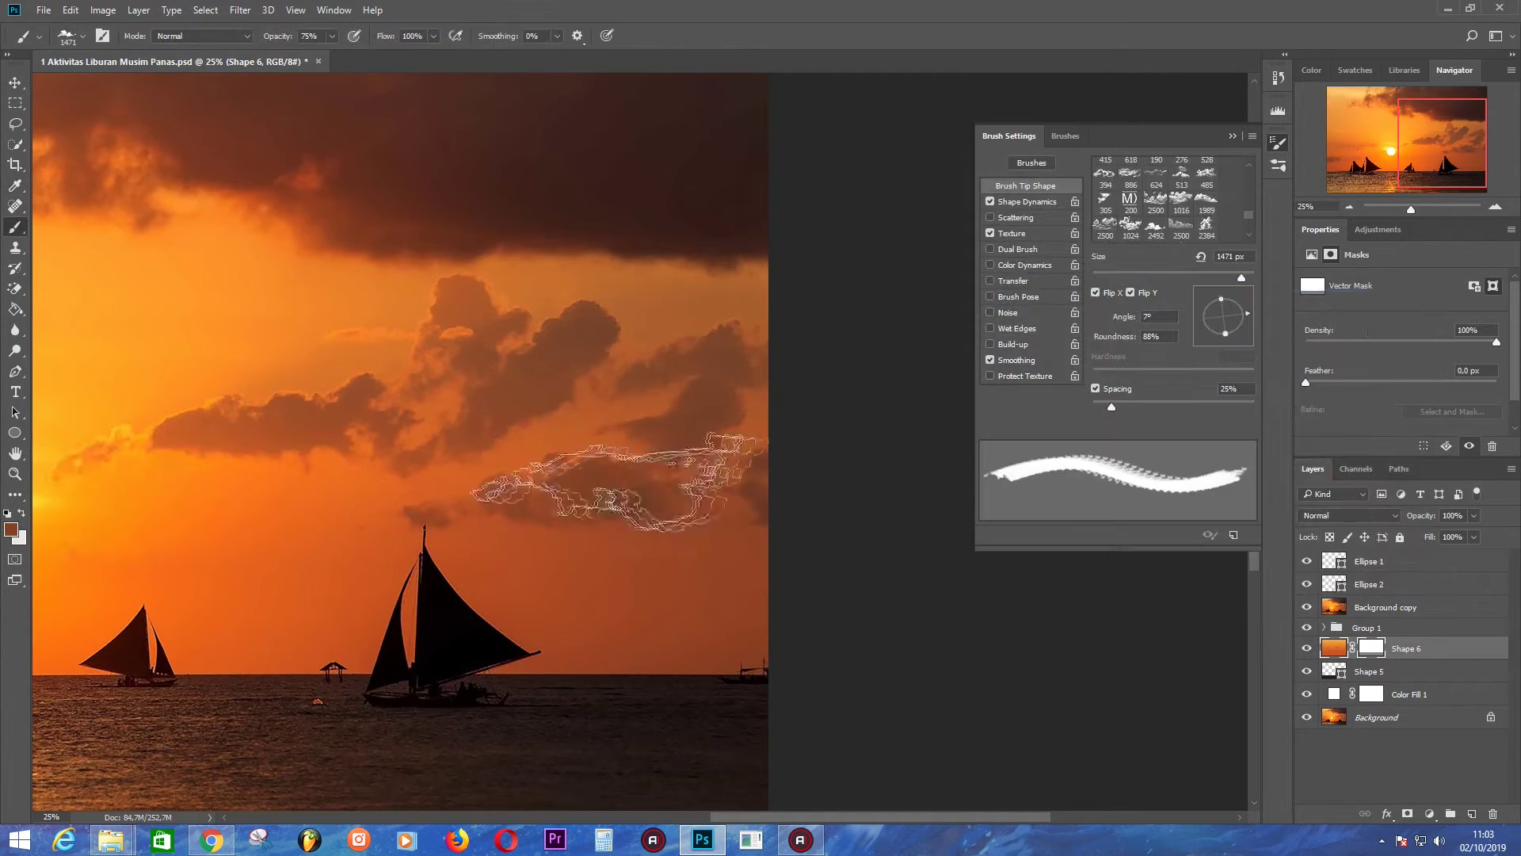
{"action": "left_click", "coordinate": [1307, 607]}
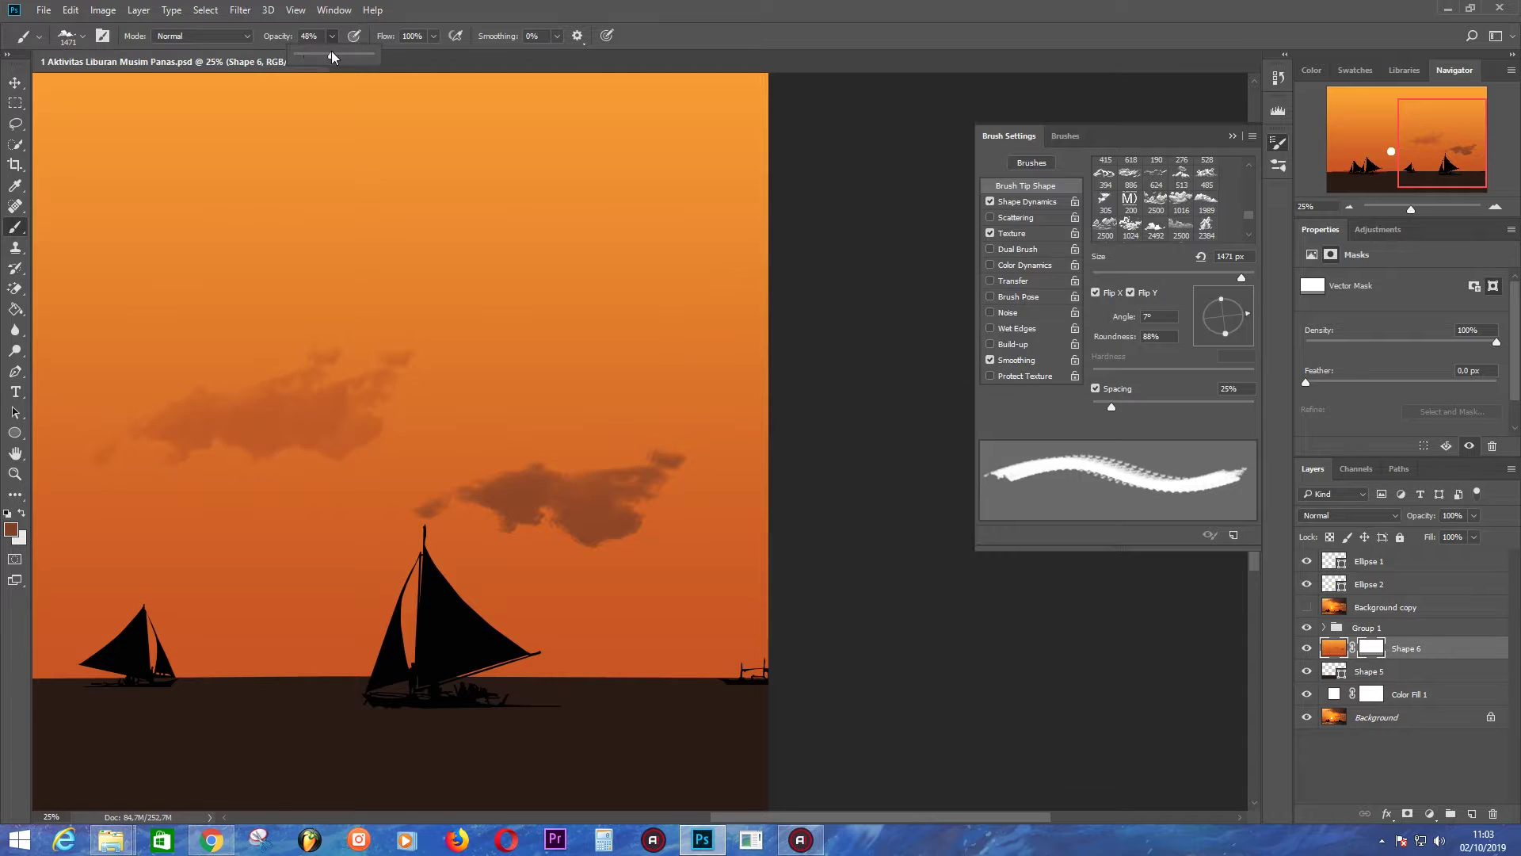
{"action": "left_click_drag", "start_coordinate": [333, 57], "coordinate": [306, 57]}
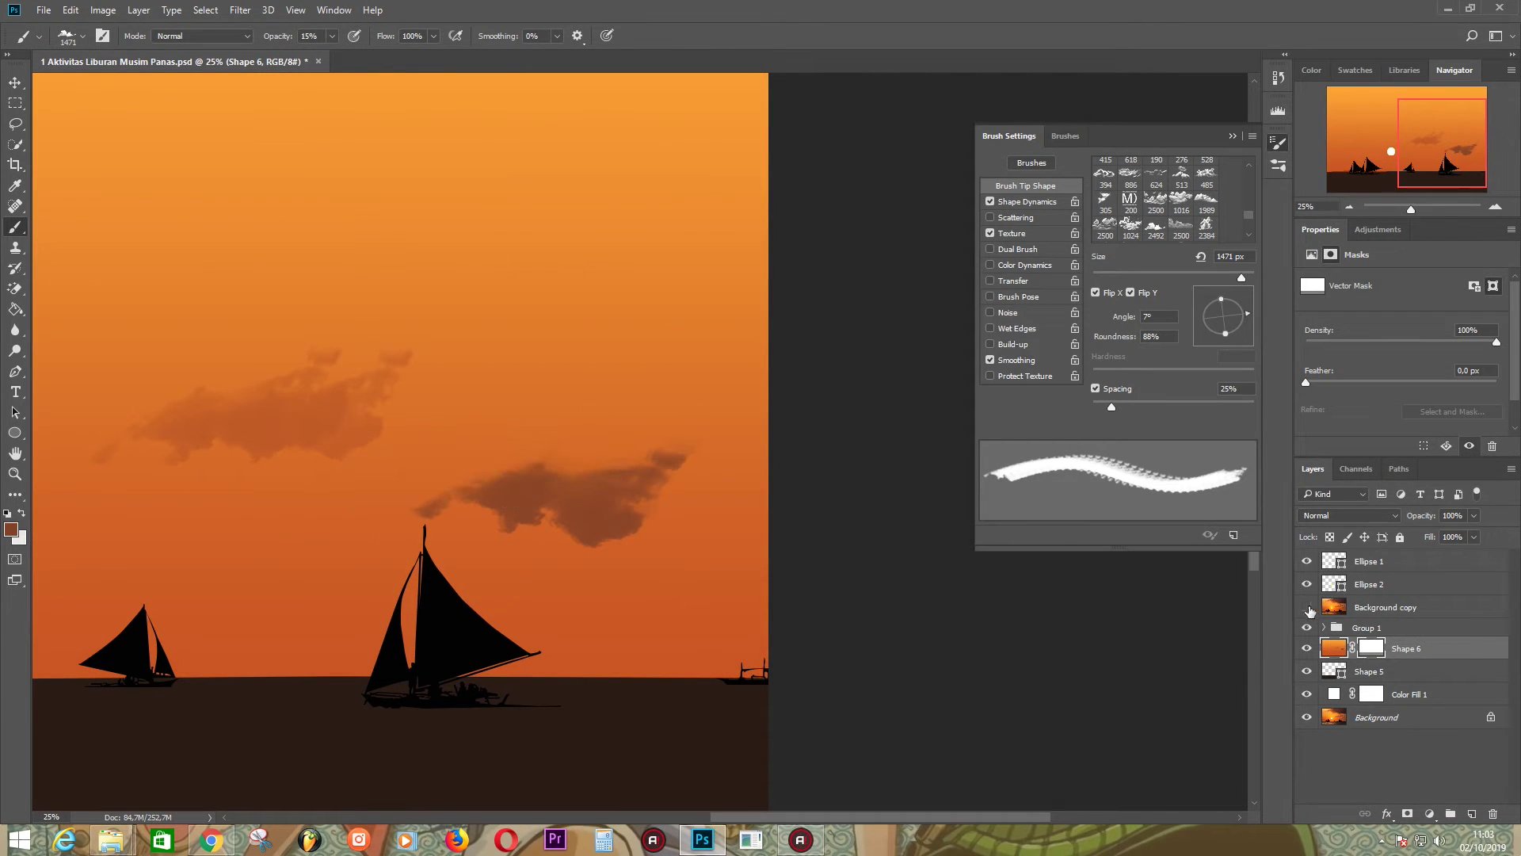
{"action": "key", "text": "period"}
{"action": "scroll", "coordinate": [534, 588], "scroll_direction": "left", "scroll_amount": 5}
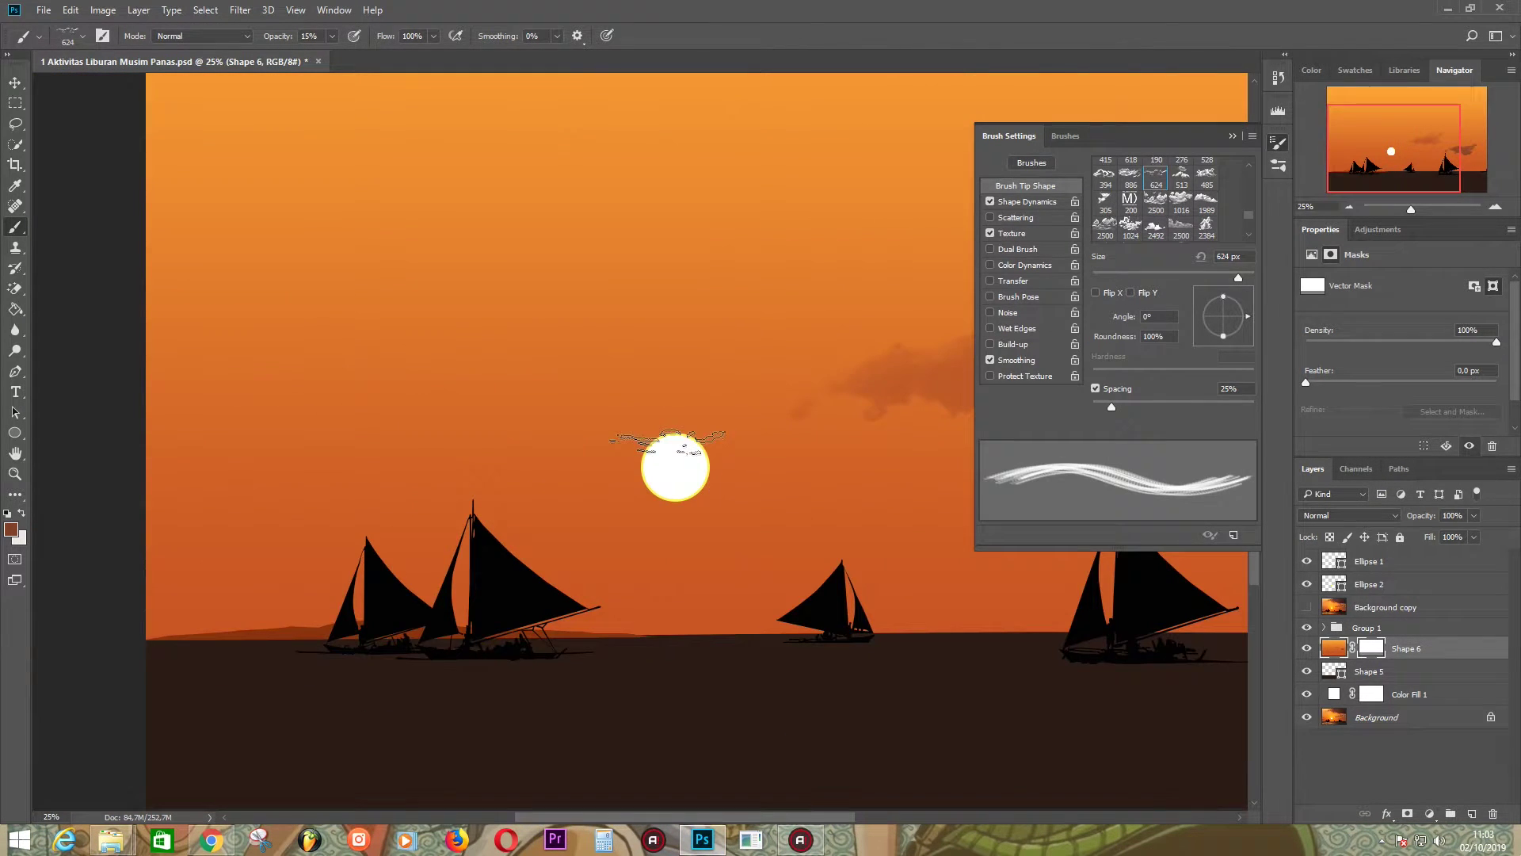
- Set yellow paint with the 466 px cloud brush, flipped vertically at a steeper angle
{"action": "left_click", "coordinate": [11, 530]}
{"action": "left_click", "coordinate": [1371, 329]}
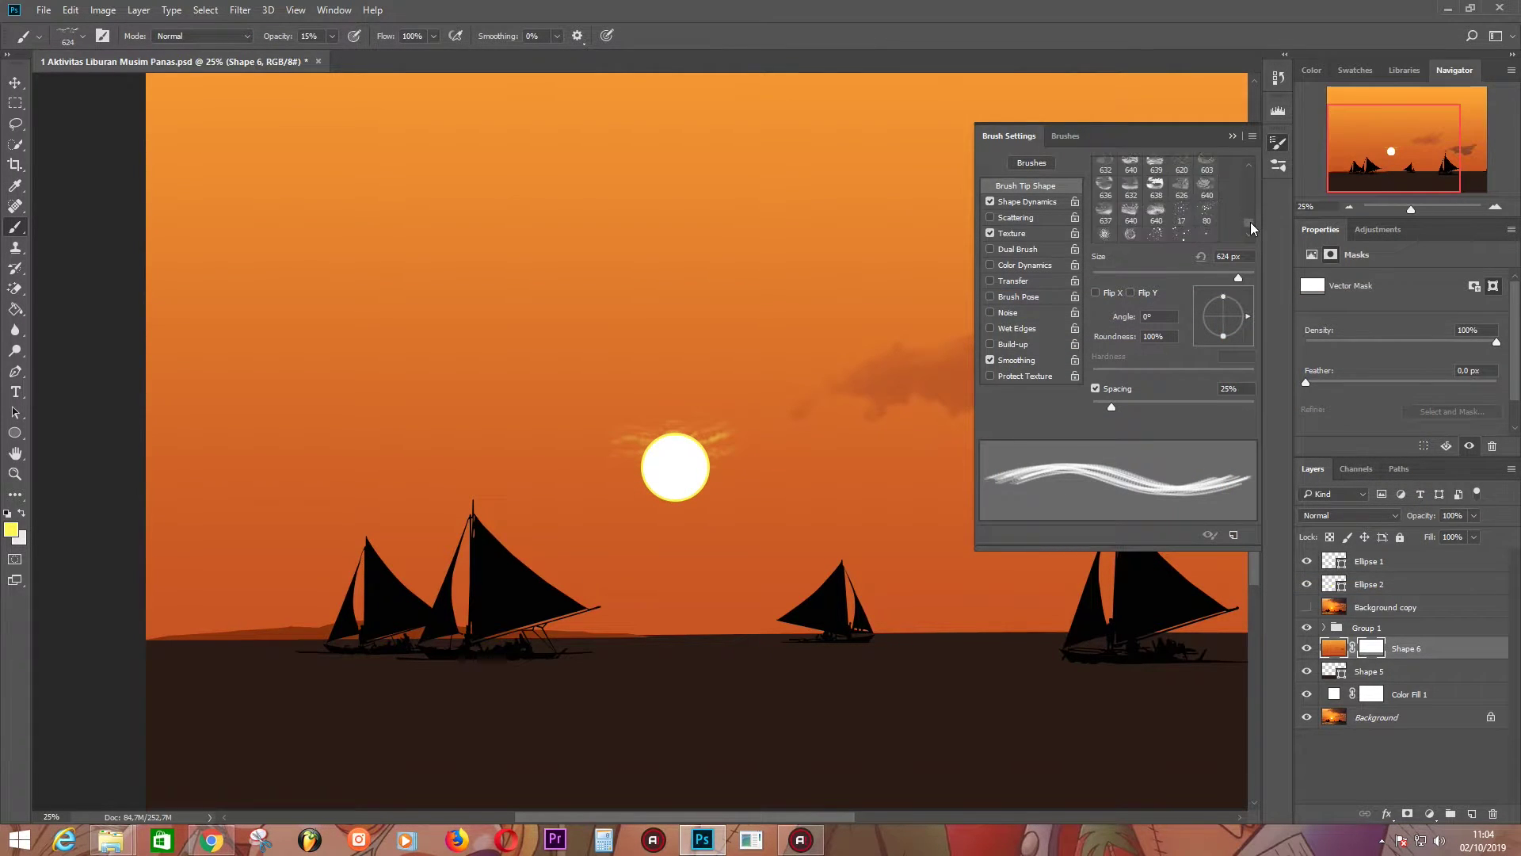
{"action": "scroll", "coordinate": [1250, 218], "scroll_direction": "up", "scroll_amount": 3}
{"action": "left_click", "coordinate": [1207, 200]}
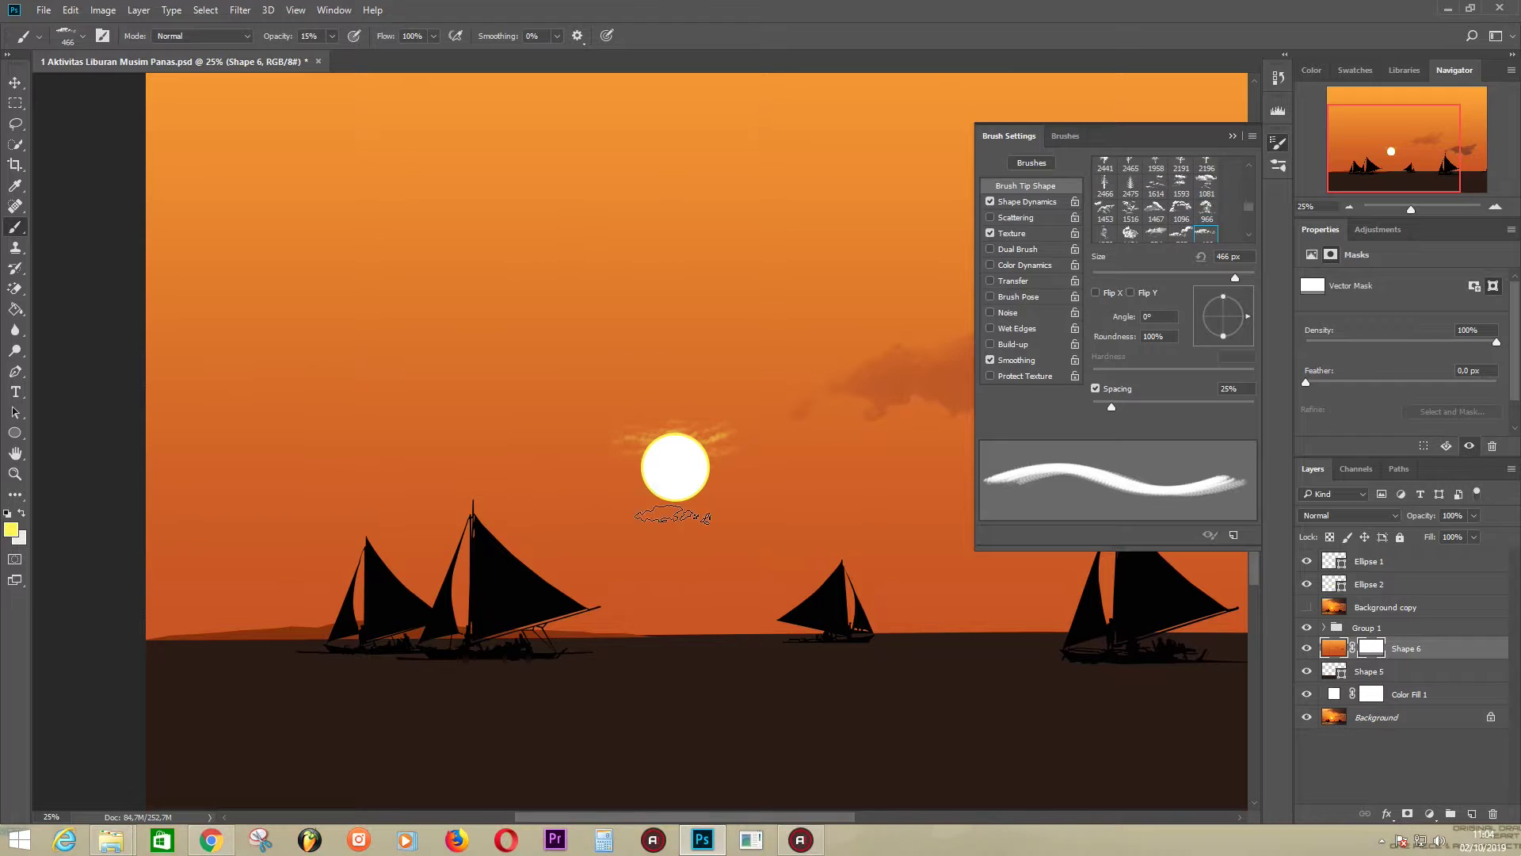
{"action": "scroll", "coordinate": [847, 391], "scroll_direction": "right", "scroll_amount": 5}
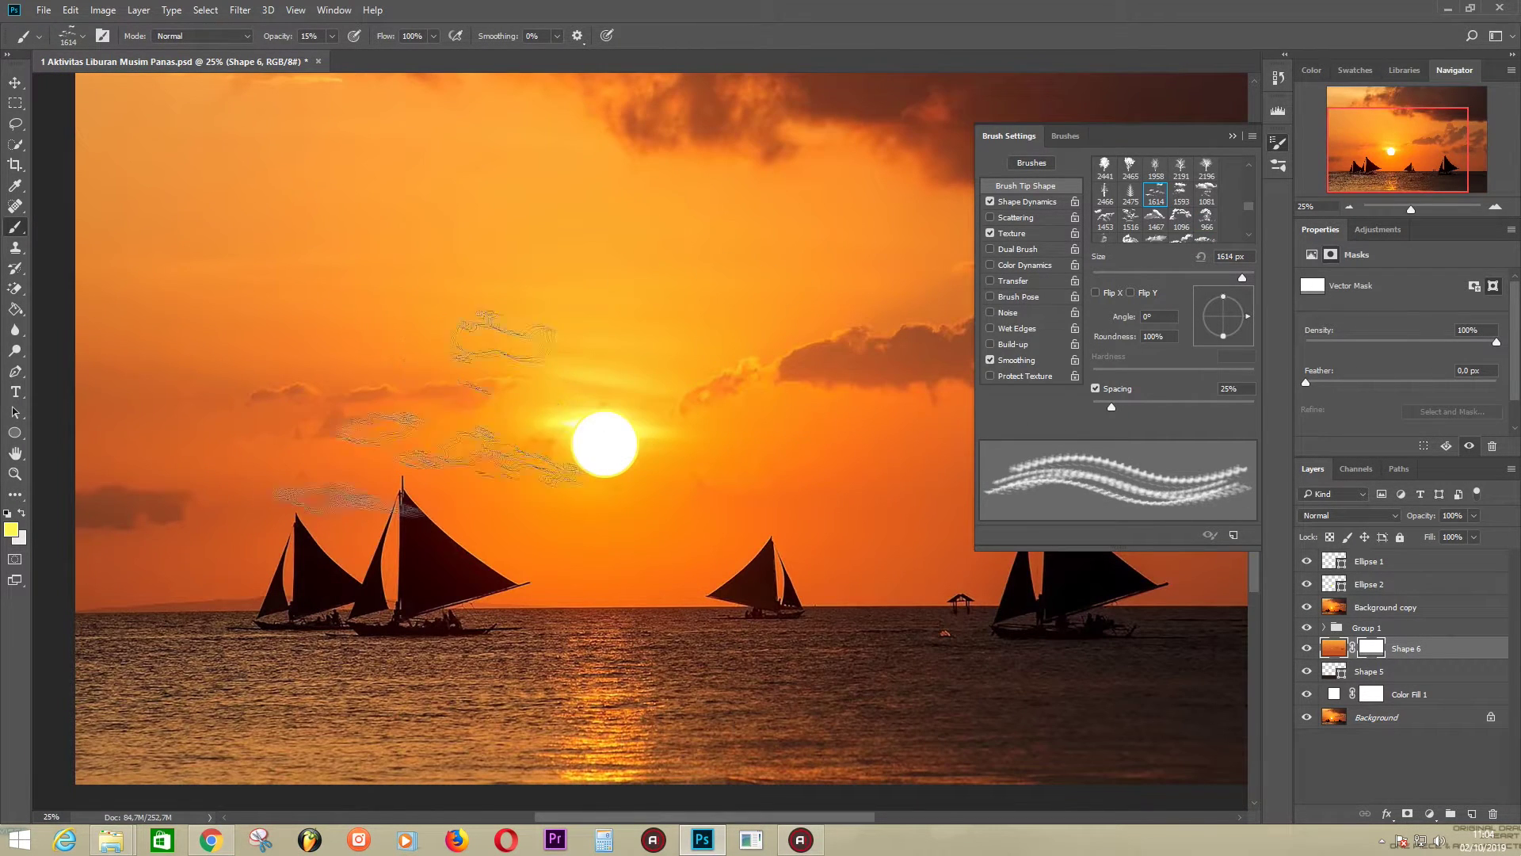
{"action": "left_click", "coordinate": [1131, 292]}
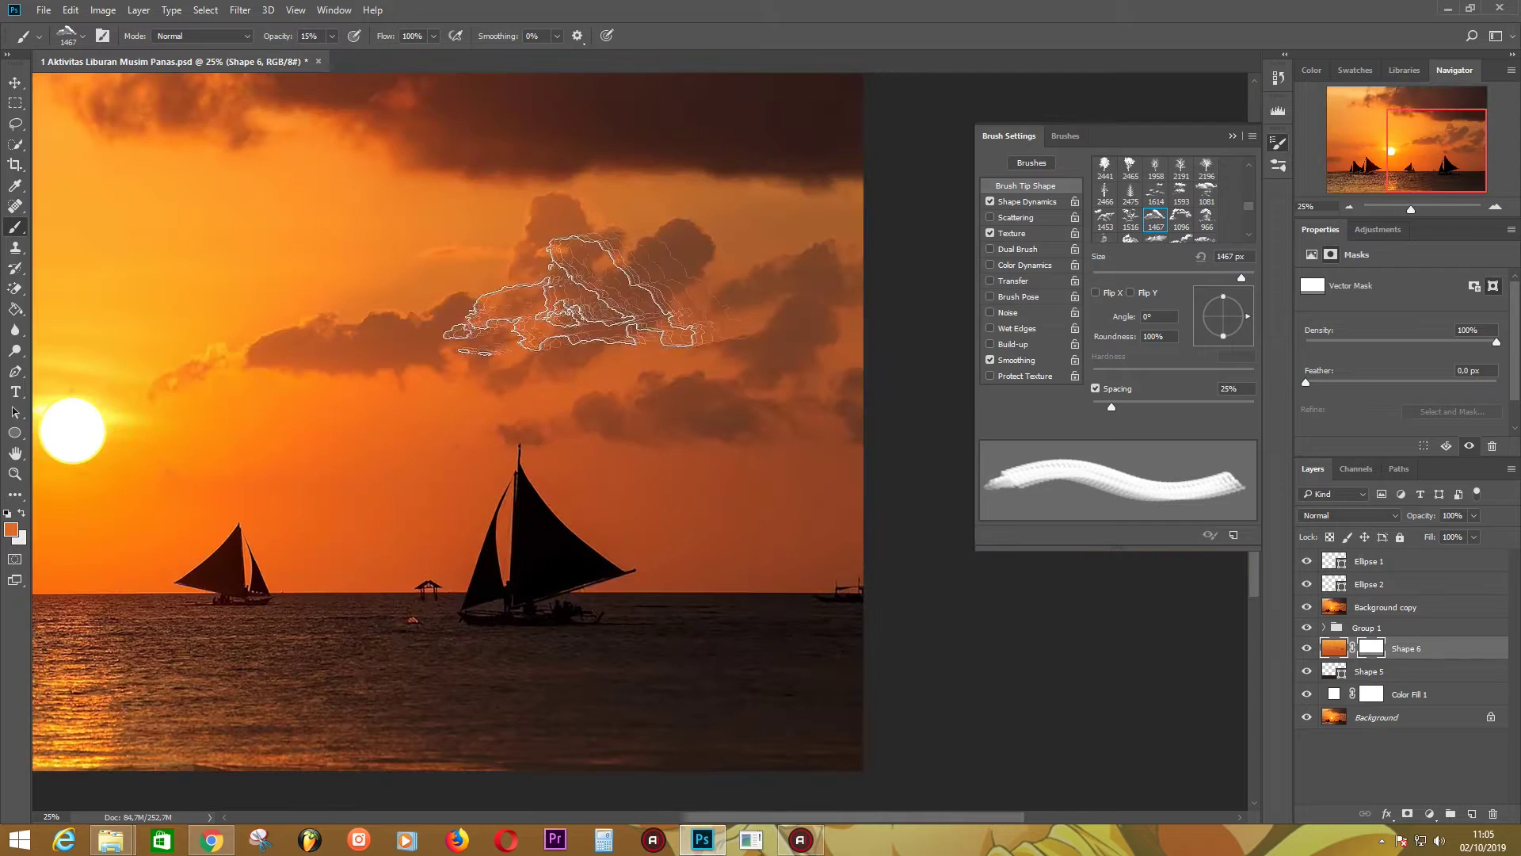
{"action": "left_click_drag", "start_coordinate": [1239, 339], "coordinate": [1219, 342]}
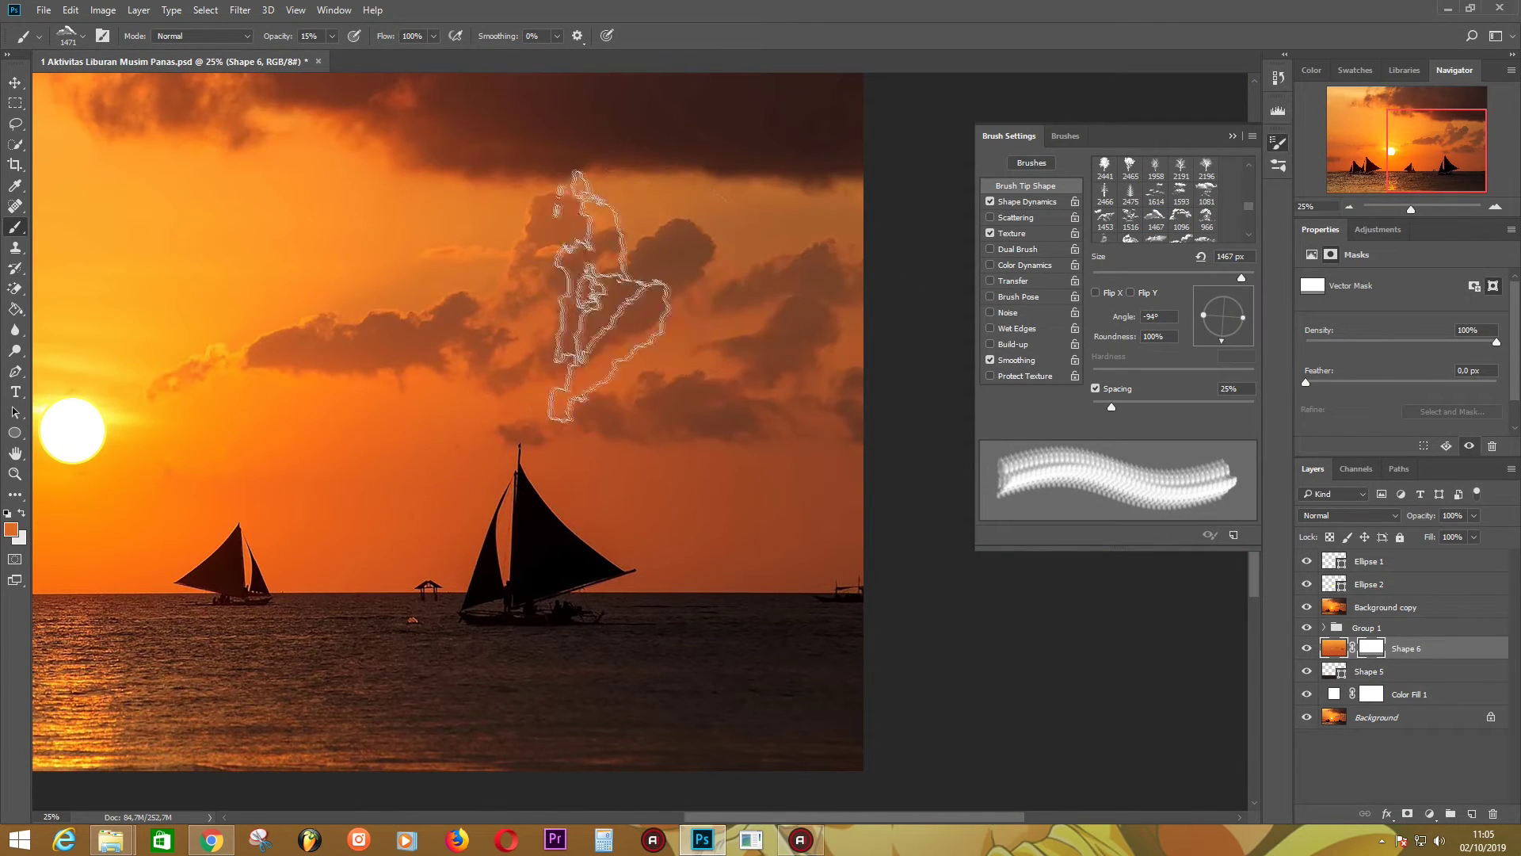
- Step down to the 618 px cloud brush and sample a darker brown for the clouds
{"action": "key", "text": "period"}
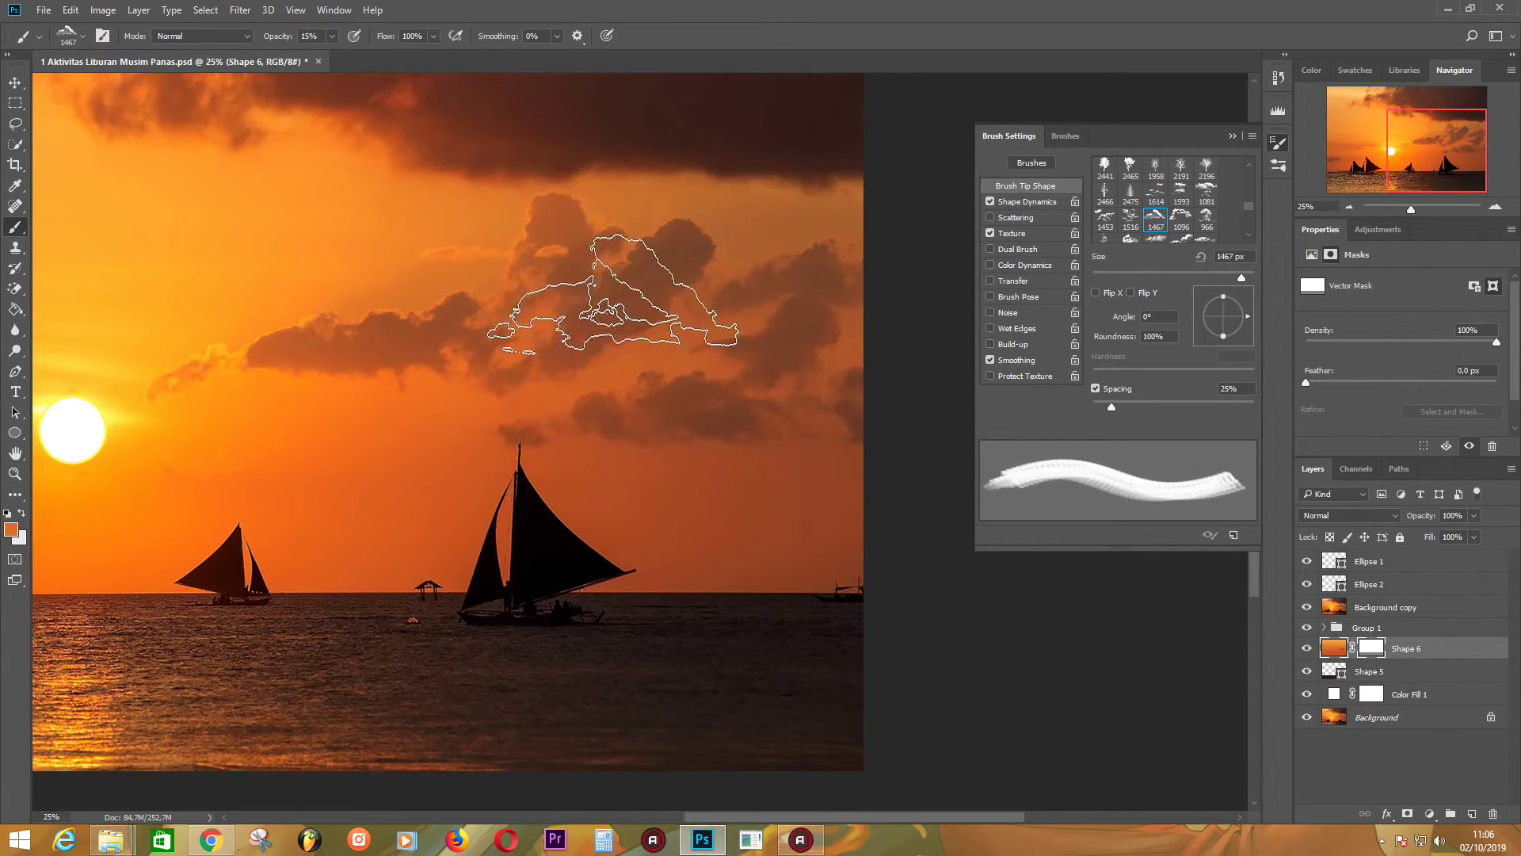
{"action": "key", "text": "period"}
{"action": "key", "text": "period"}
{"action": "key", "text": "period"}
{"action": "key", "text": "period"}
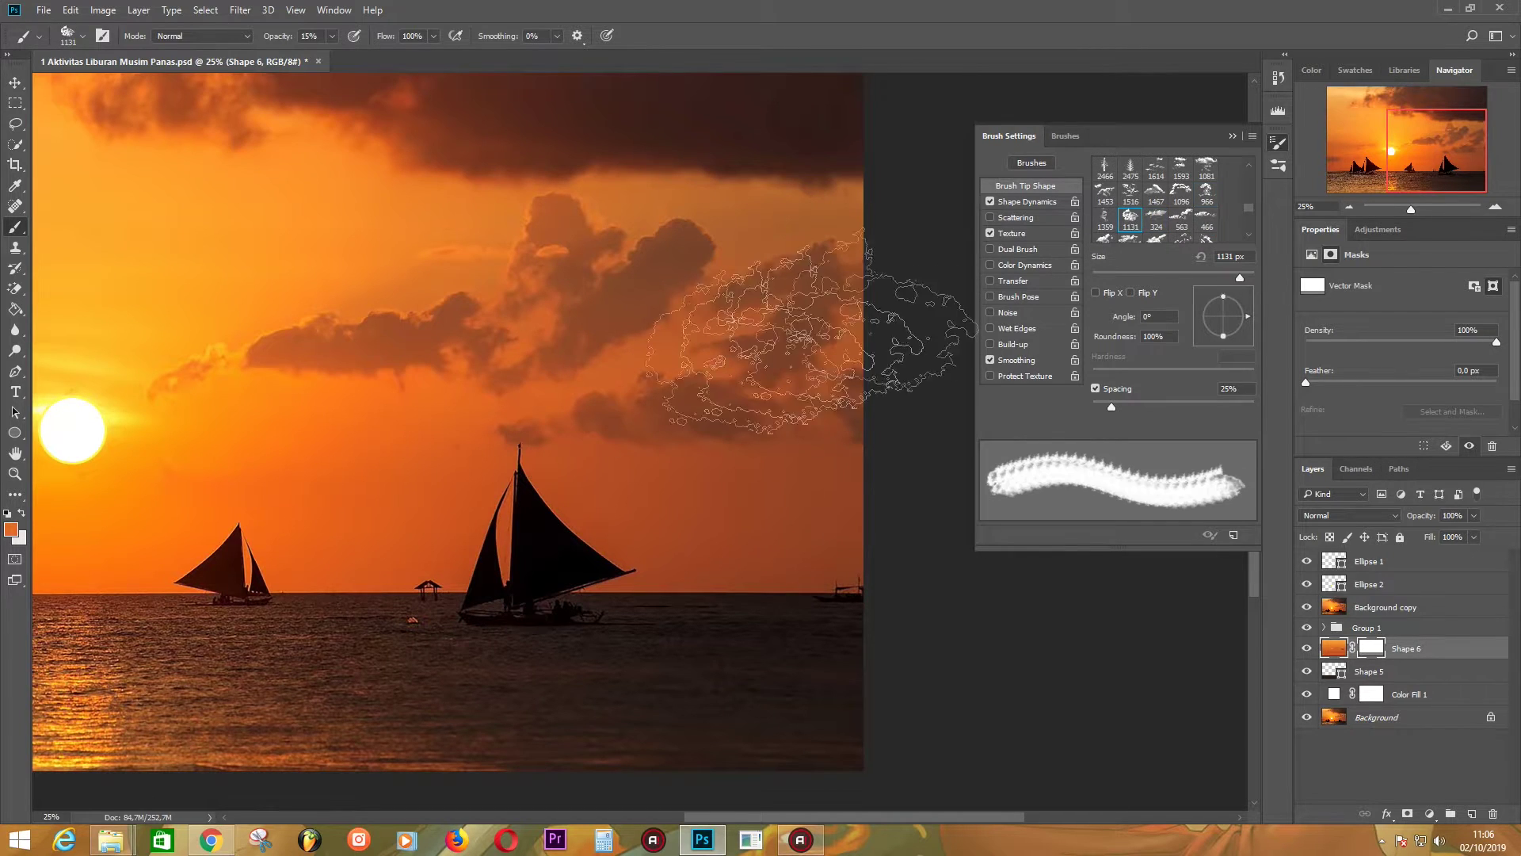
{"action": "key", "text": "period"}
{"action": "key", "text": "period"}
{"action": "key", "text": "period"}
{"action": "key", "text": "period"}
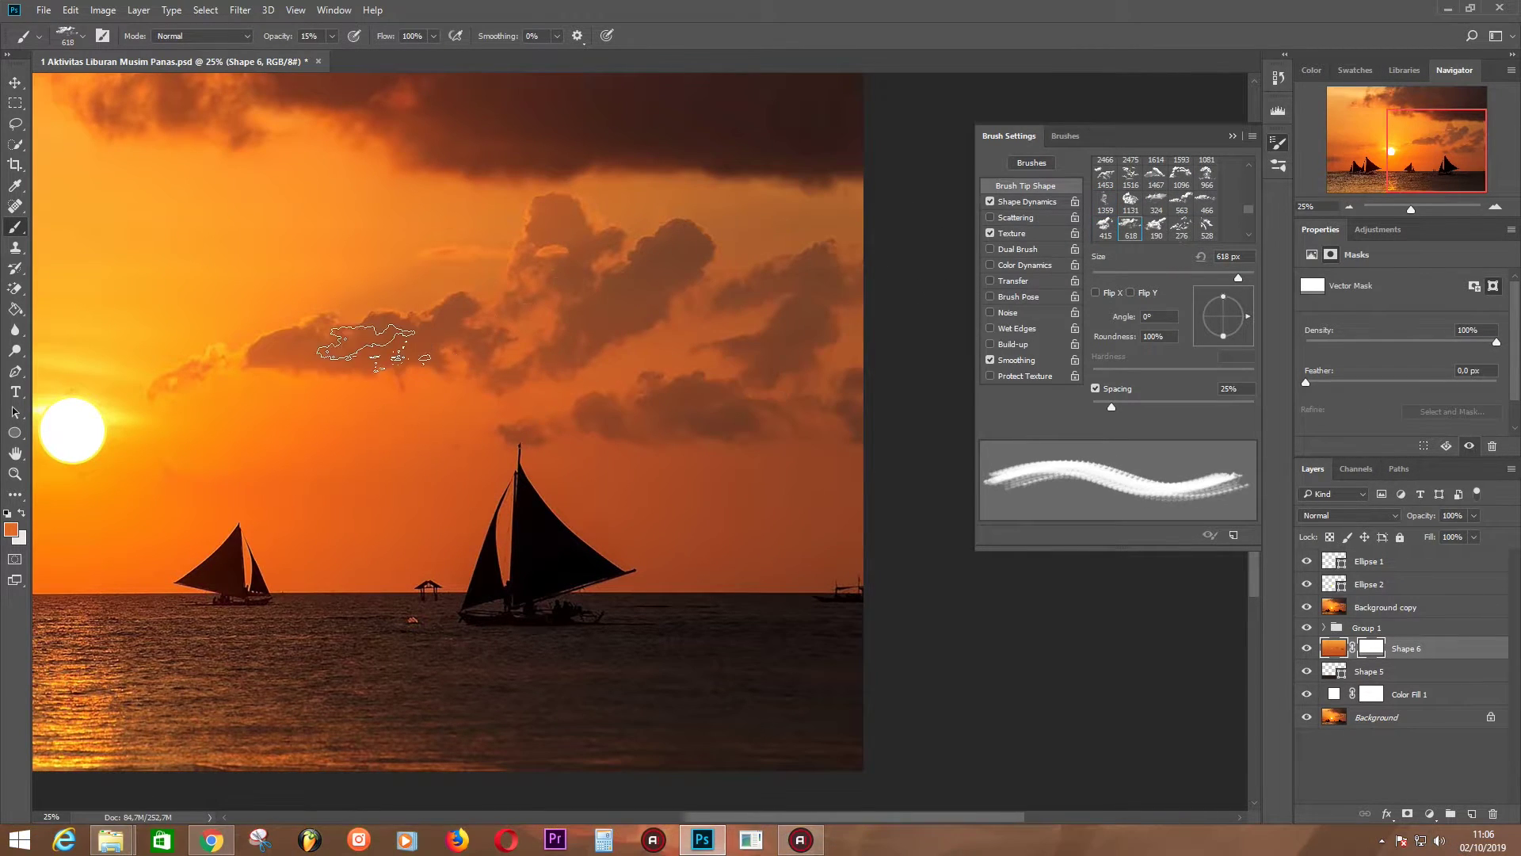
{"action": "key", "text": "period"}
{"action": "key", "text": "period"}
{"action": "key", "text": "period"}
{"action": "key", "text": "period"}
{"action": "key", "text": "period"}
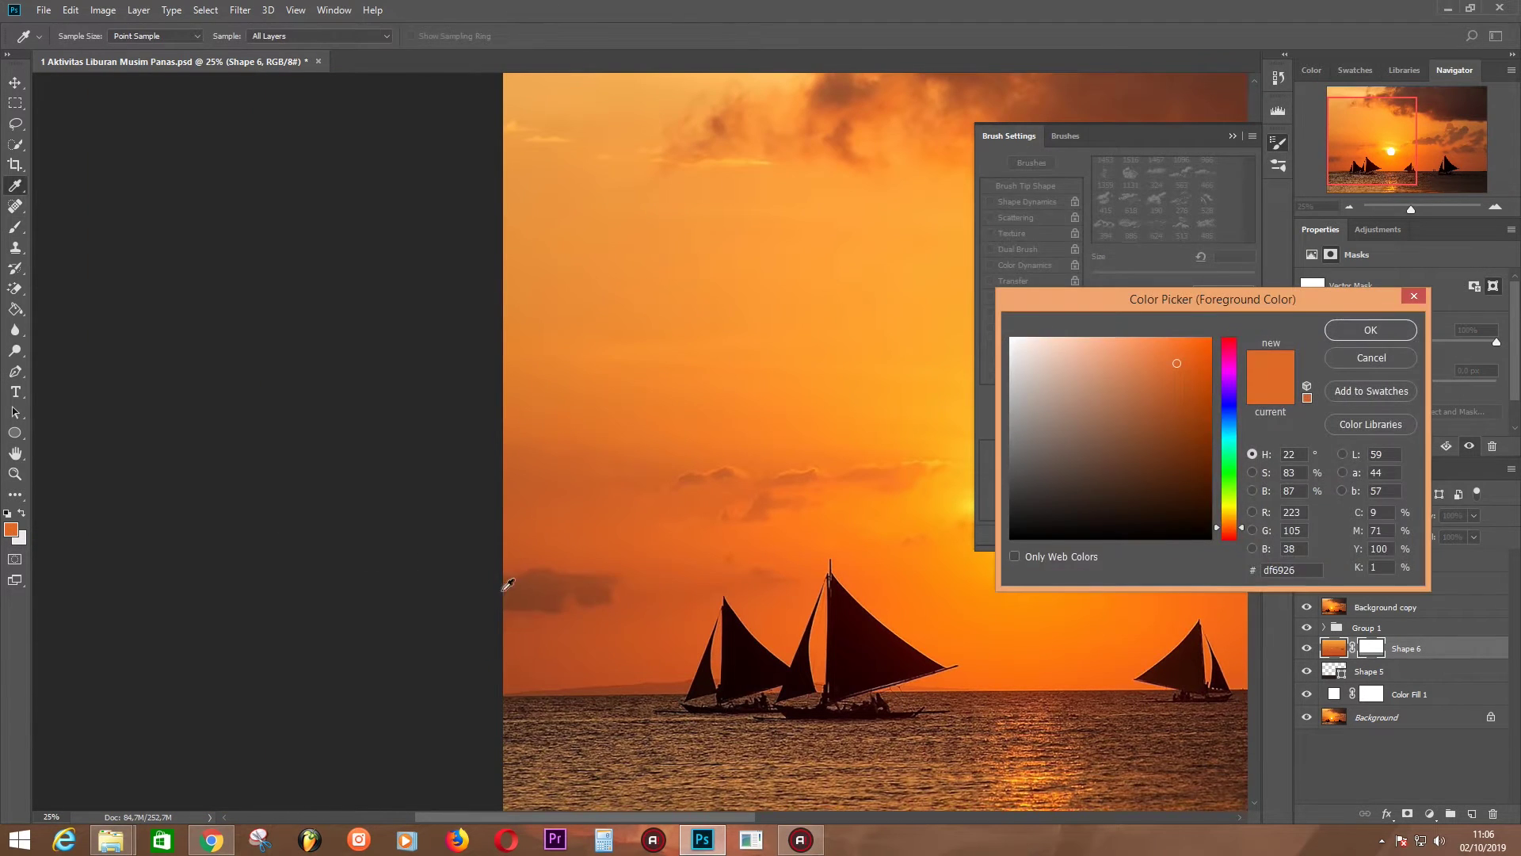
{"action": "left_click", "coordinate": [508, 585]}
{"action": "key", "text": "Return"}
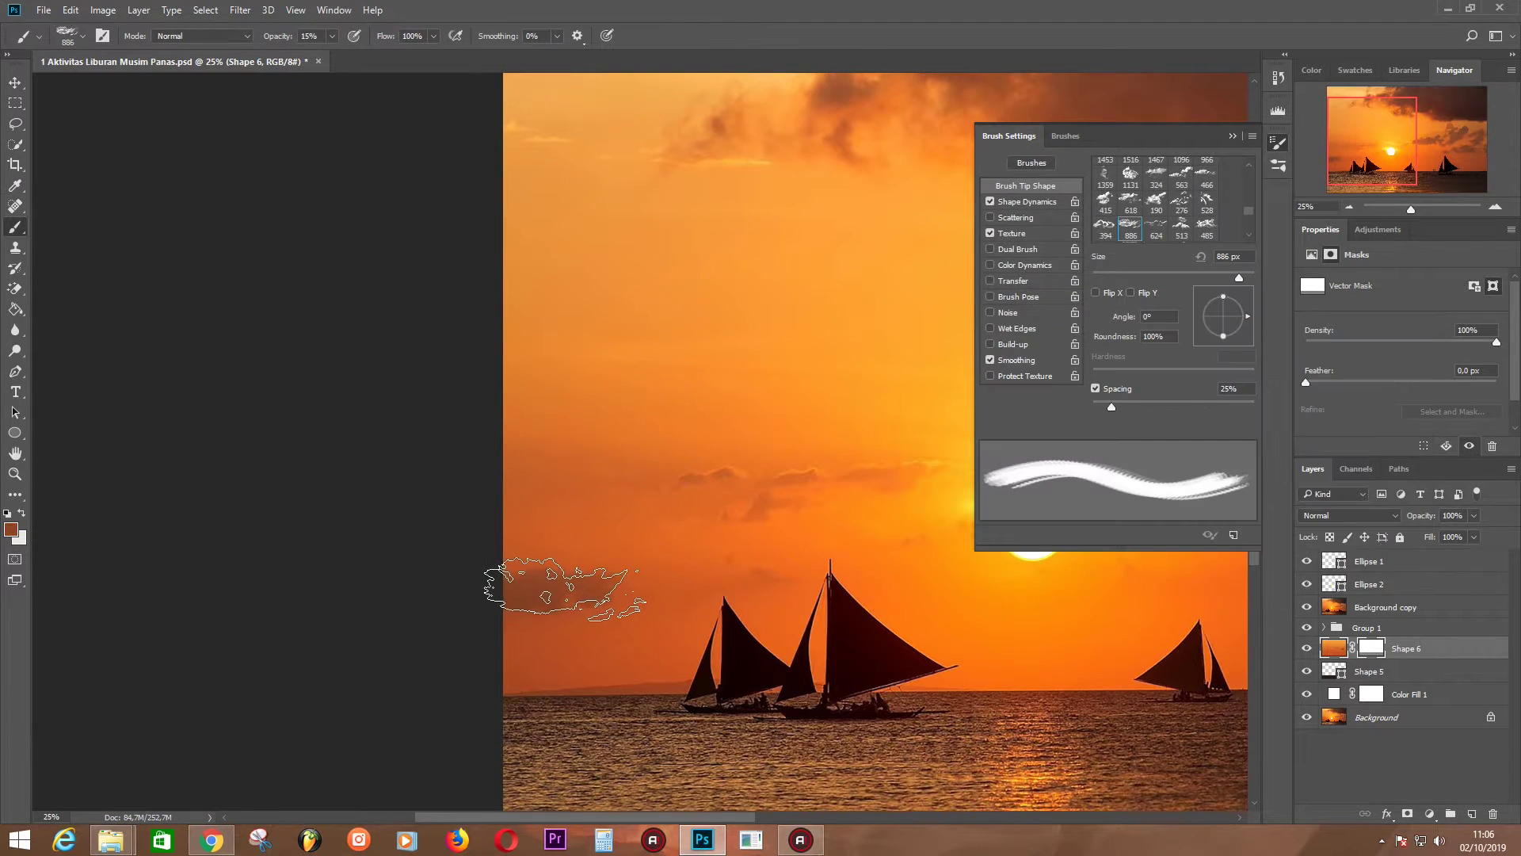
{"action": "key", "text": "b"}
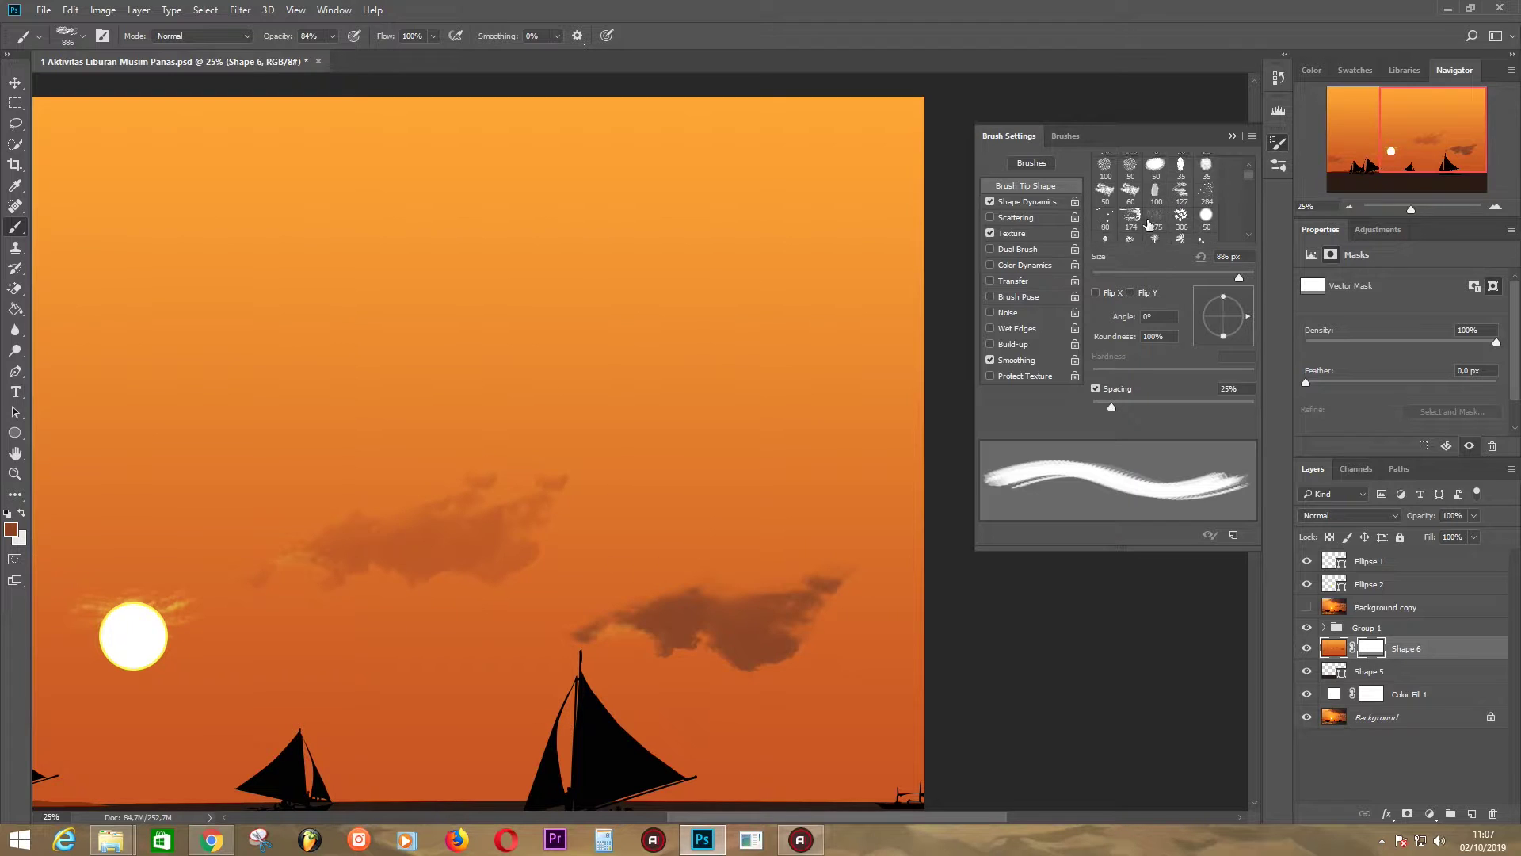
- Sample the yellow-orange glow and paint a yellow streak beside the sun
{"action": "left_click", "coordinate": [11, 530]}
{"action": "left_click", "coordinate": [103, 605]}
{"action": "key", "text": "Return"}
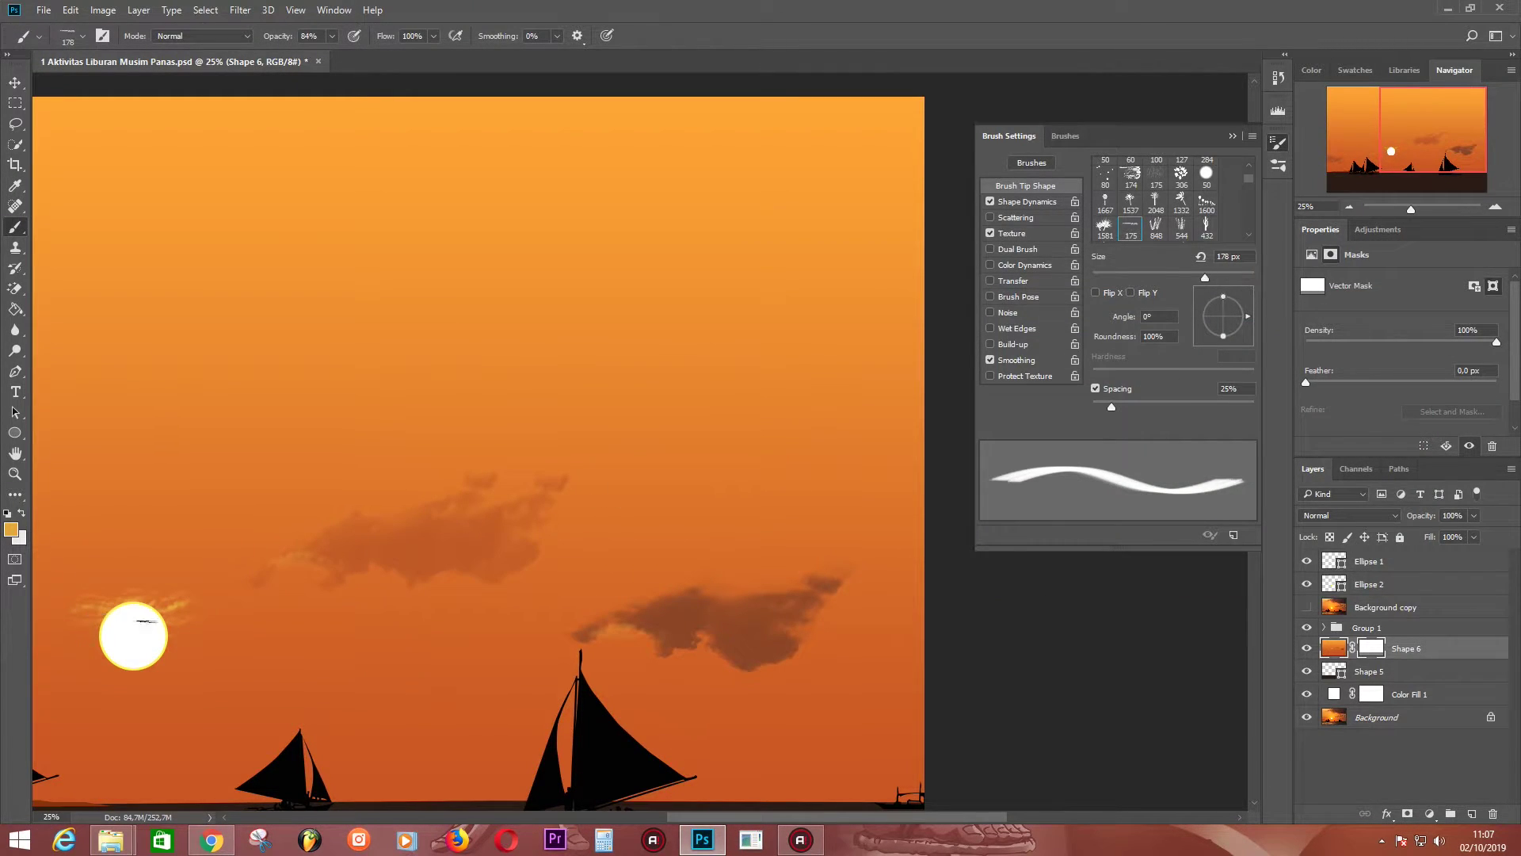
{"action": "left_click_drag", "start_coordinate": [185, 614], "coordinate": [117, 617]}
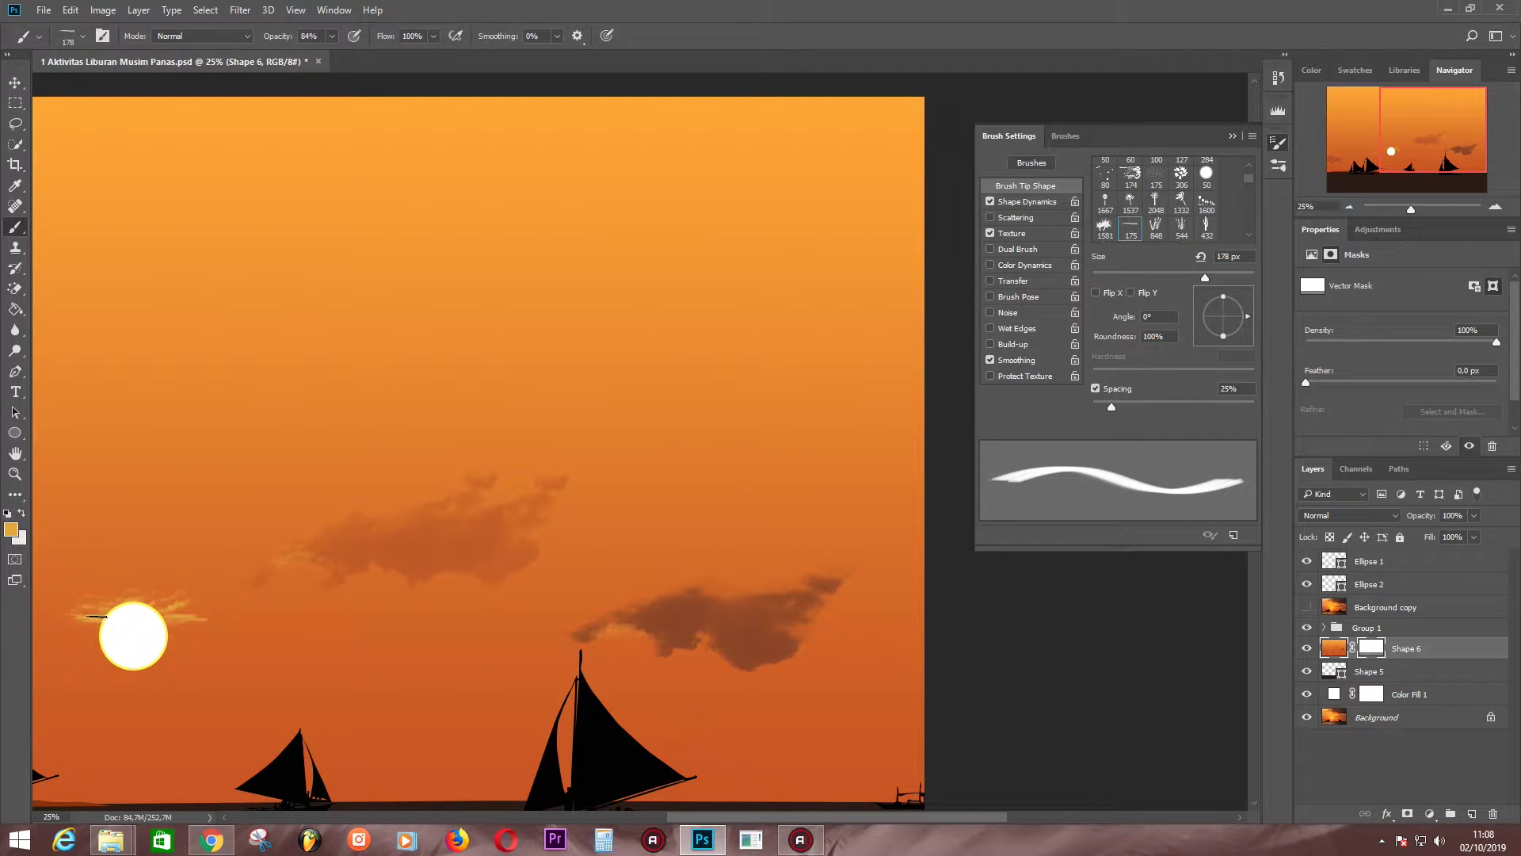
{"action": "left_click_drag", "start_coordinate": [612, 395], "coordinate": [1157, 281]}
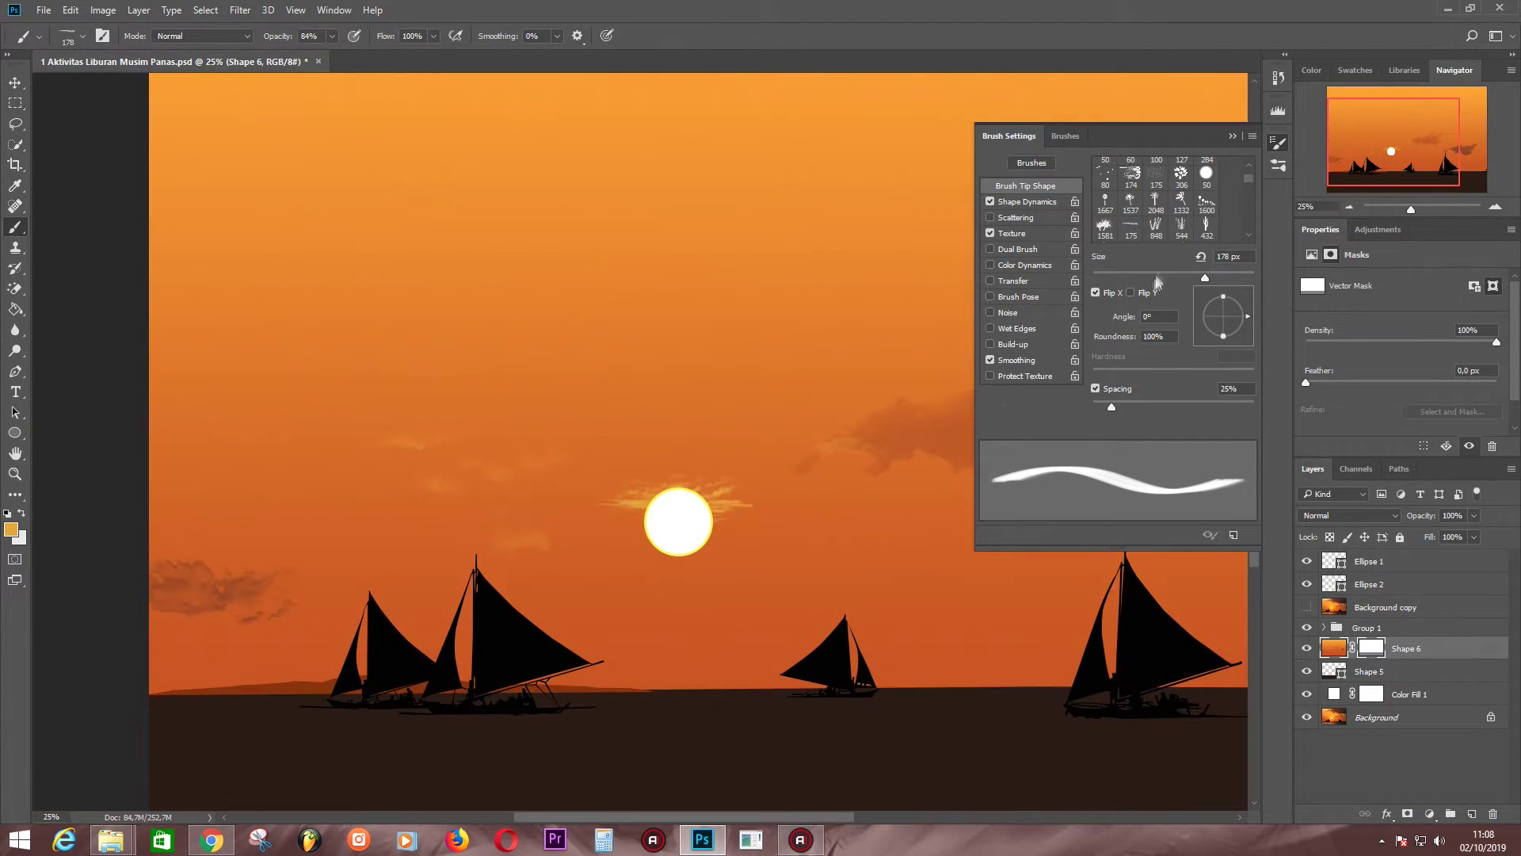
- Set up the flipped 1081 px cloud brush with dark red-brown paint, reference photo hidden
{"action": "left_click", "coordinate": [1095, 292]}
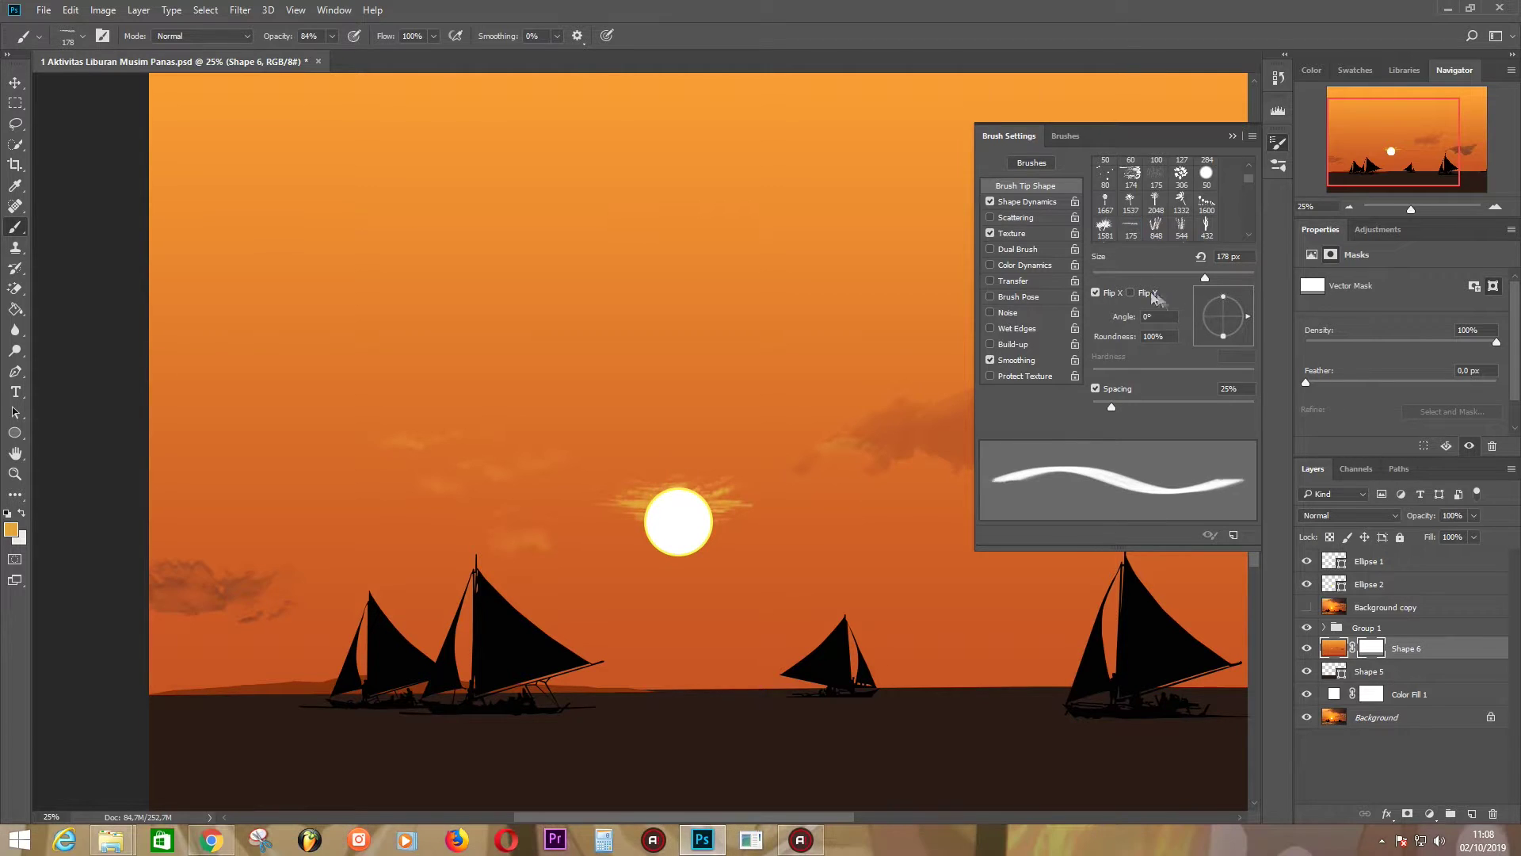
{"action": "scroll", "coordinate": [1194, 198], "scroll_direction": "down", "scroll_amount": 5}
{"action": "scroll", "coordinate": [1194, 198], "scroll_direction": "down", "scroll_amount": 3}
{"action": "left_click", "coordinate": [1206, 212]}
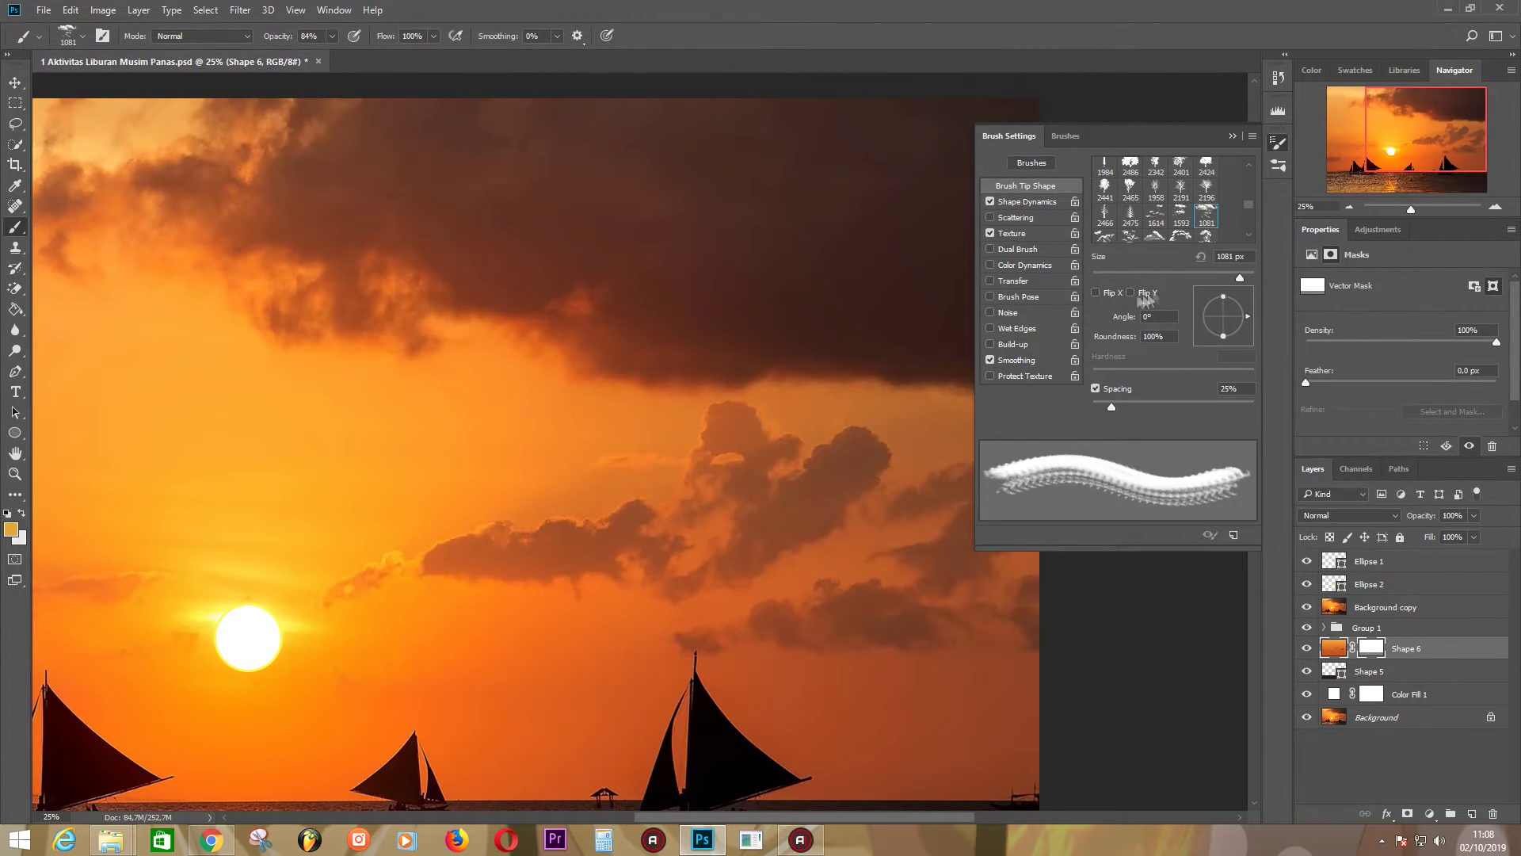
{"action": "left_click", "coordinate": [1146, 296]}
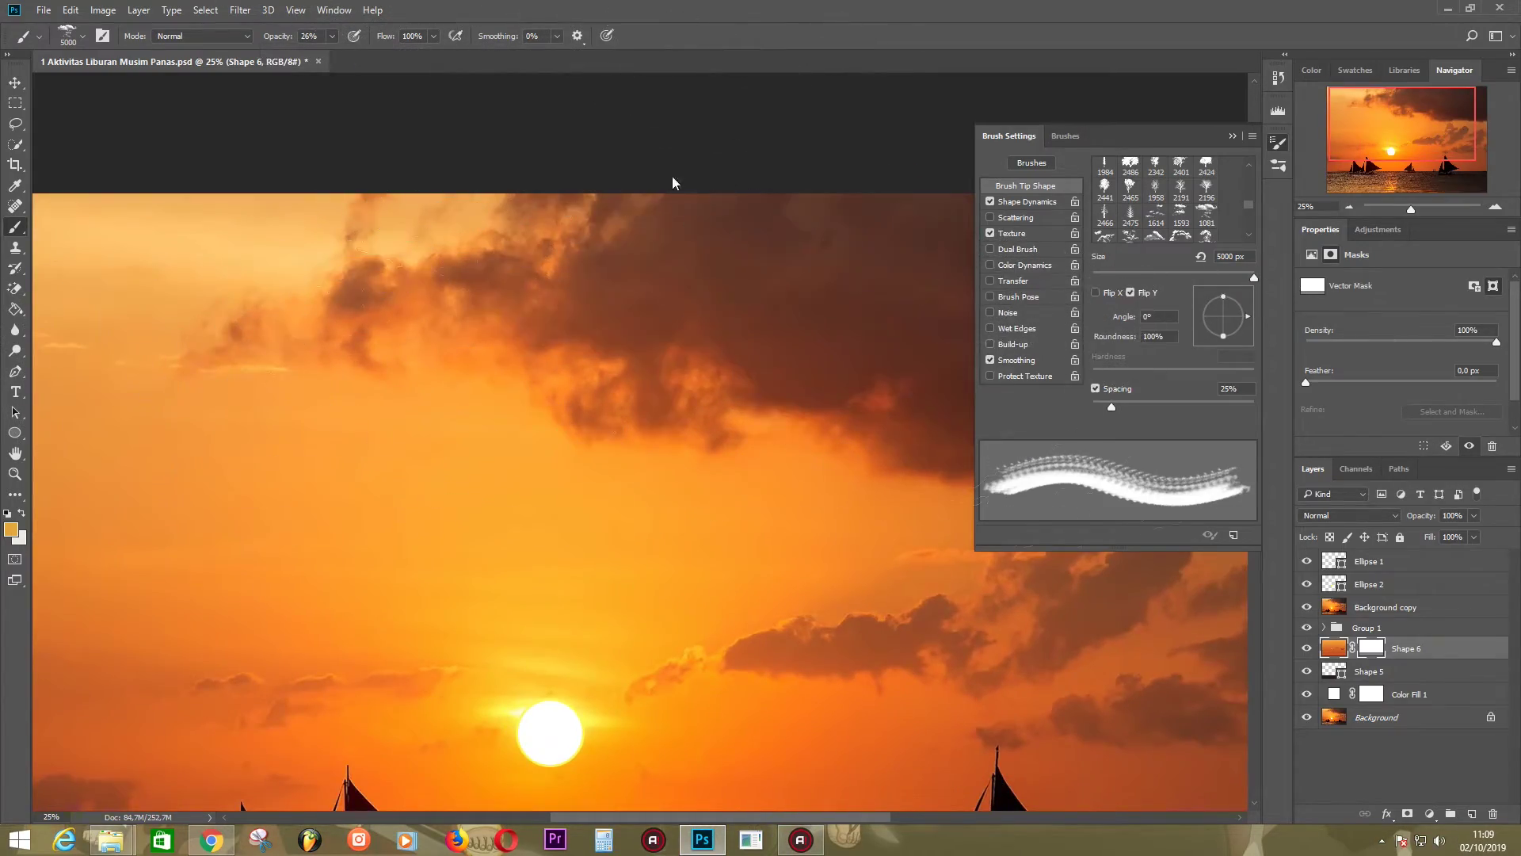
{"action": "left_click", "coordinate": [10, 530]}
{"action": "left_click", "coordinate": [1145, 441]}
{"action": "left_click", "coordinate": [1385, 330]}
{"action": "left_click", "coordinate": [1306, 607]}
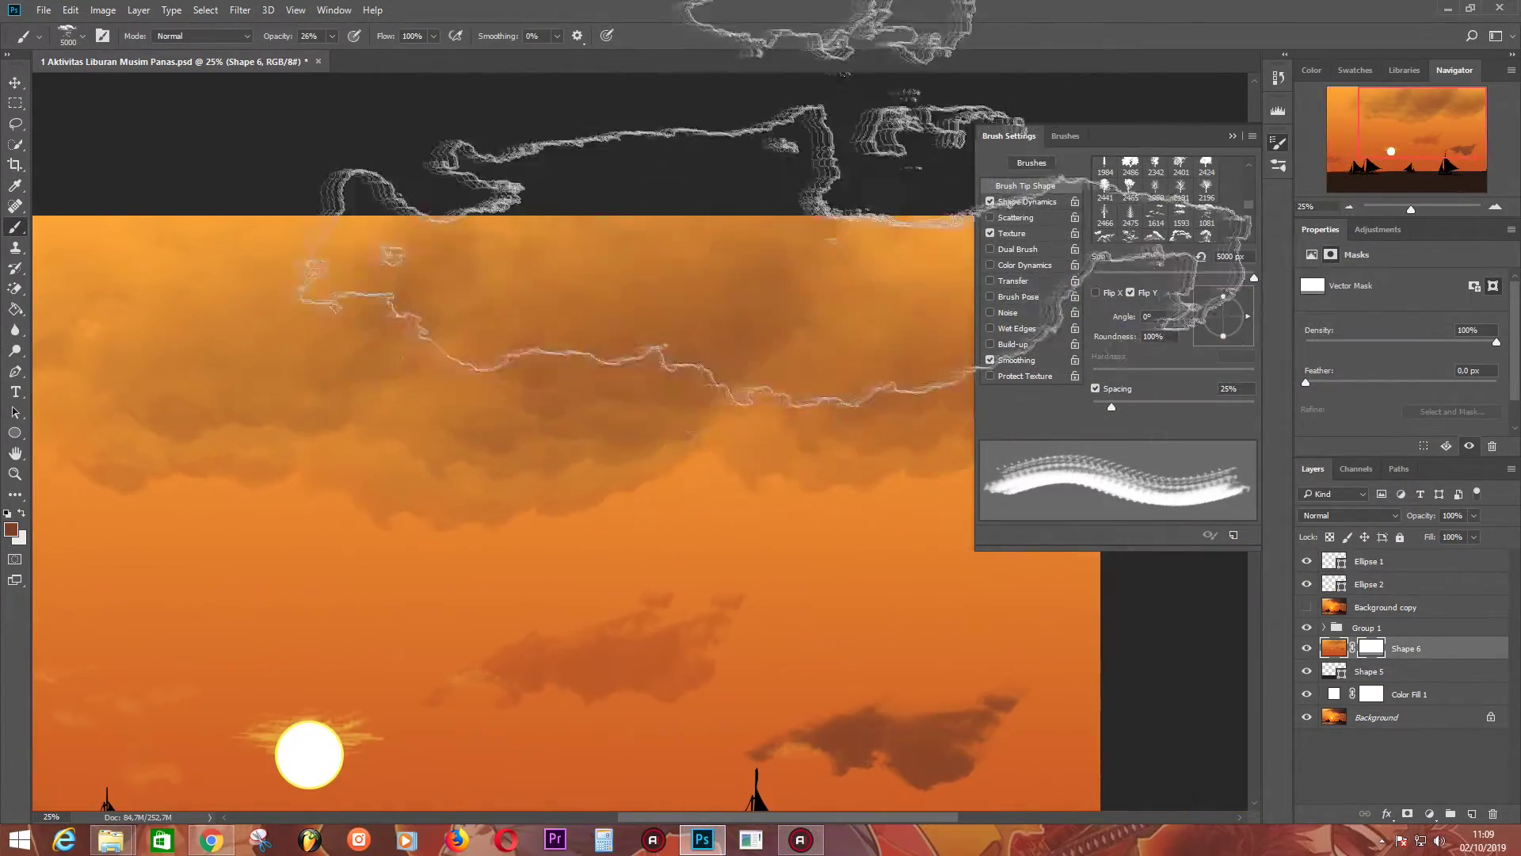
- Enlarge the brush to about 1912 px and adjust opacity from 82% to 31% for the upper sky
{"action": "left_click_drag", "start_coordinate": [776, 202], "coordinate": [667, 157]}
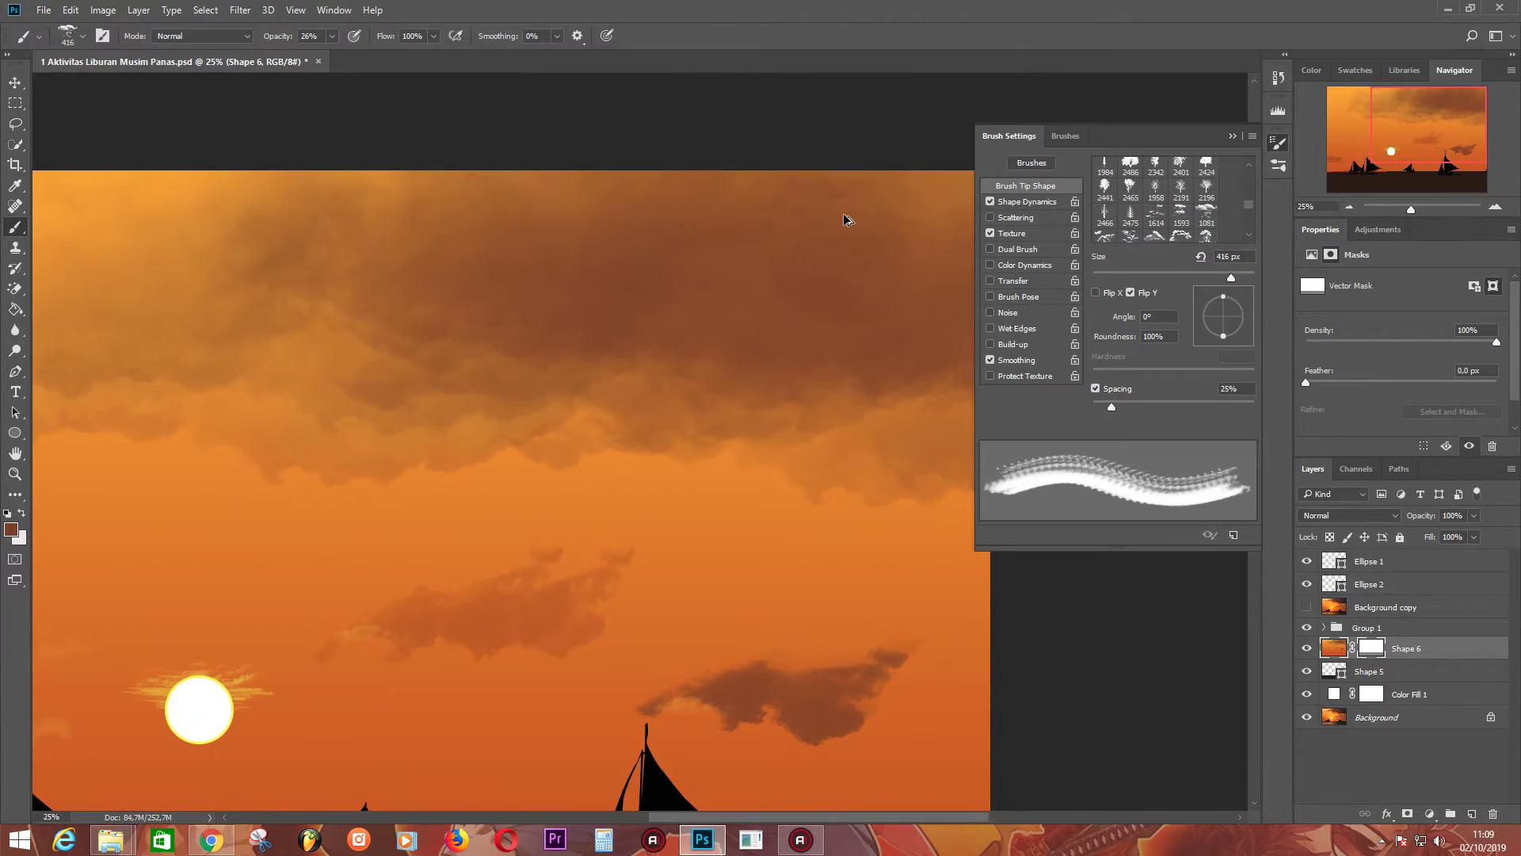
{"action": "key", "text": "bracketright"}
{"action": "key", "text": "bracketright"}
{"action": "key", "text": "bracketright"}
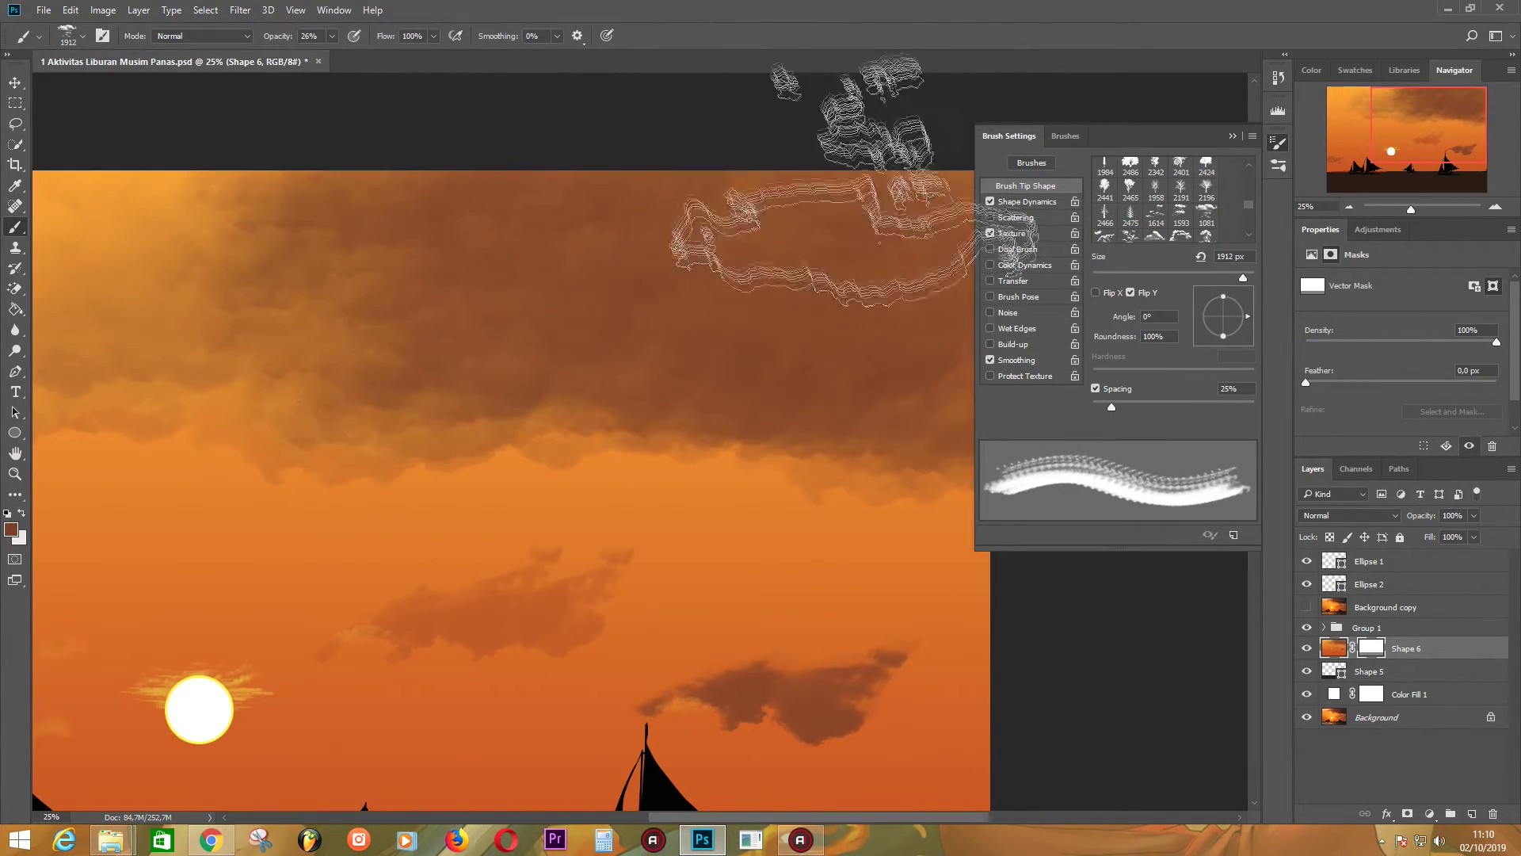
{"action": "scroll", "coordinate": [824, 182], "scroll_direction": "left", "scroll_amount": 5}
{"action": "key", "text": "8"}
{"action": "key", "text": "2"}
{"action": "scroll", "coordinate": [780, 238], "scroll_direction": "right", "scroll_amount": 5}
{"action": "scroll", "coordinate": [705, 119], "scroll_direction": "right", "scroll_amount": 3}
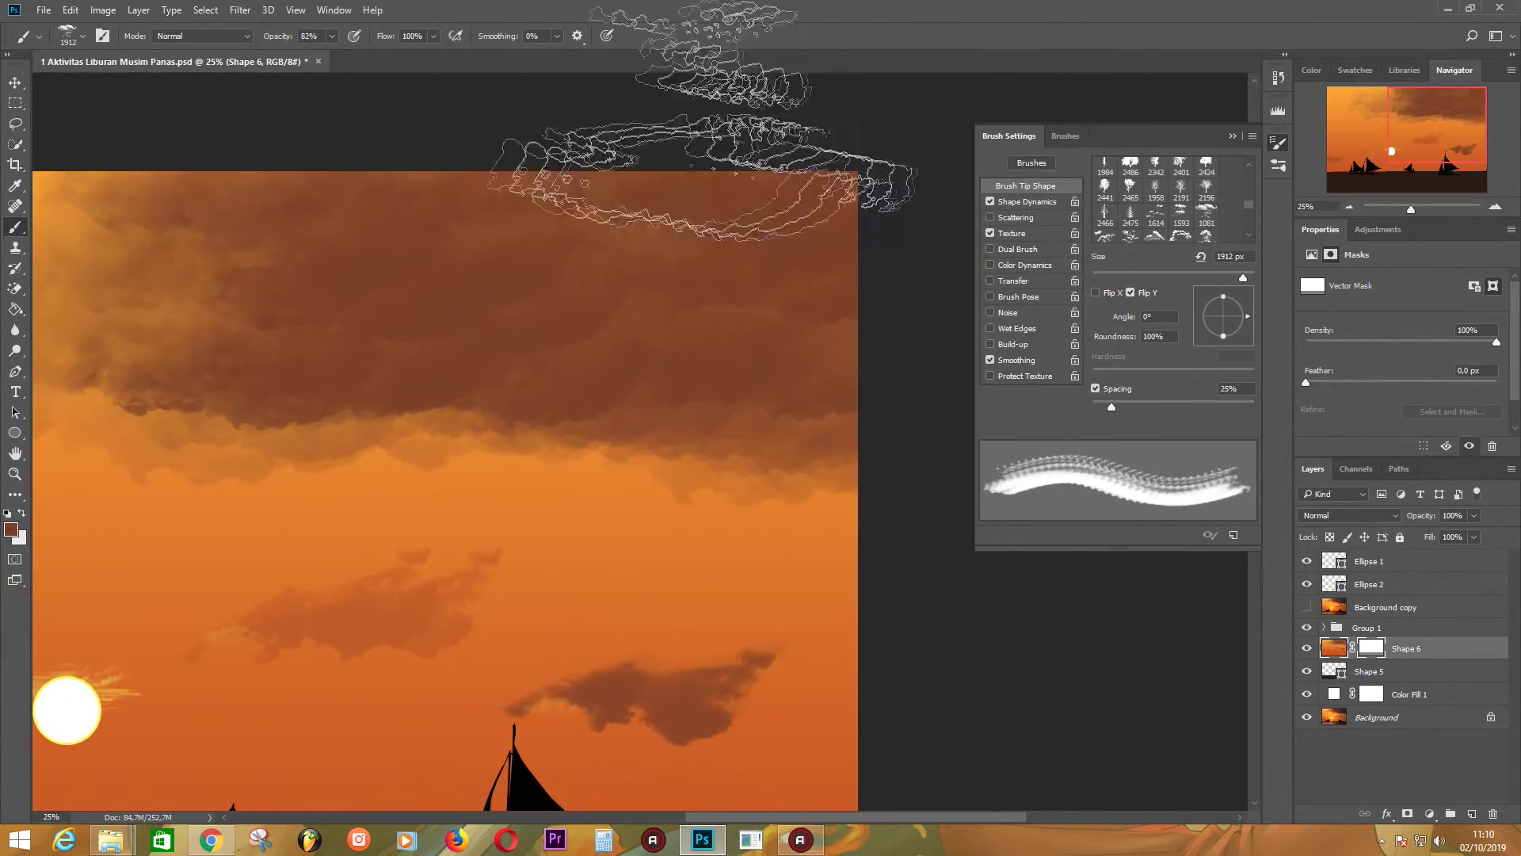
{"action": "scroll", "coordinate": [475, 203], "scroll_direction": "left", "scroll_amount": 5}
{"action": "key", "text": "3"}
{"action": "key", "text": "1"}
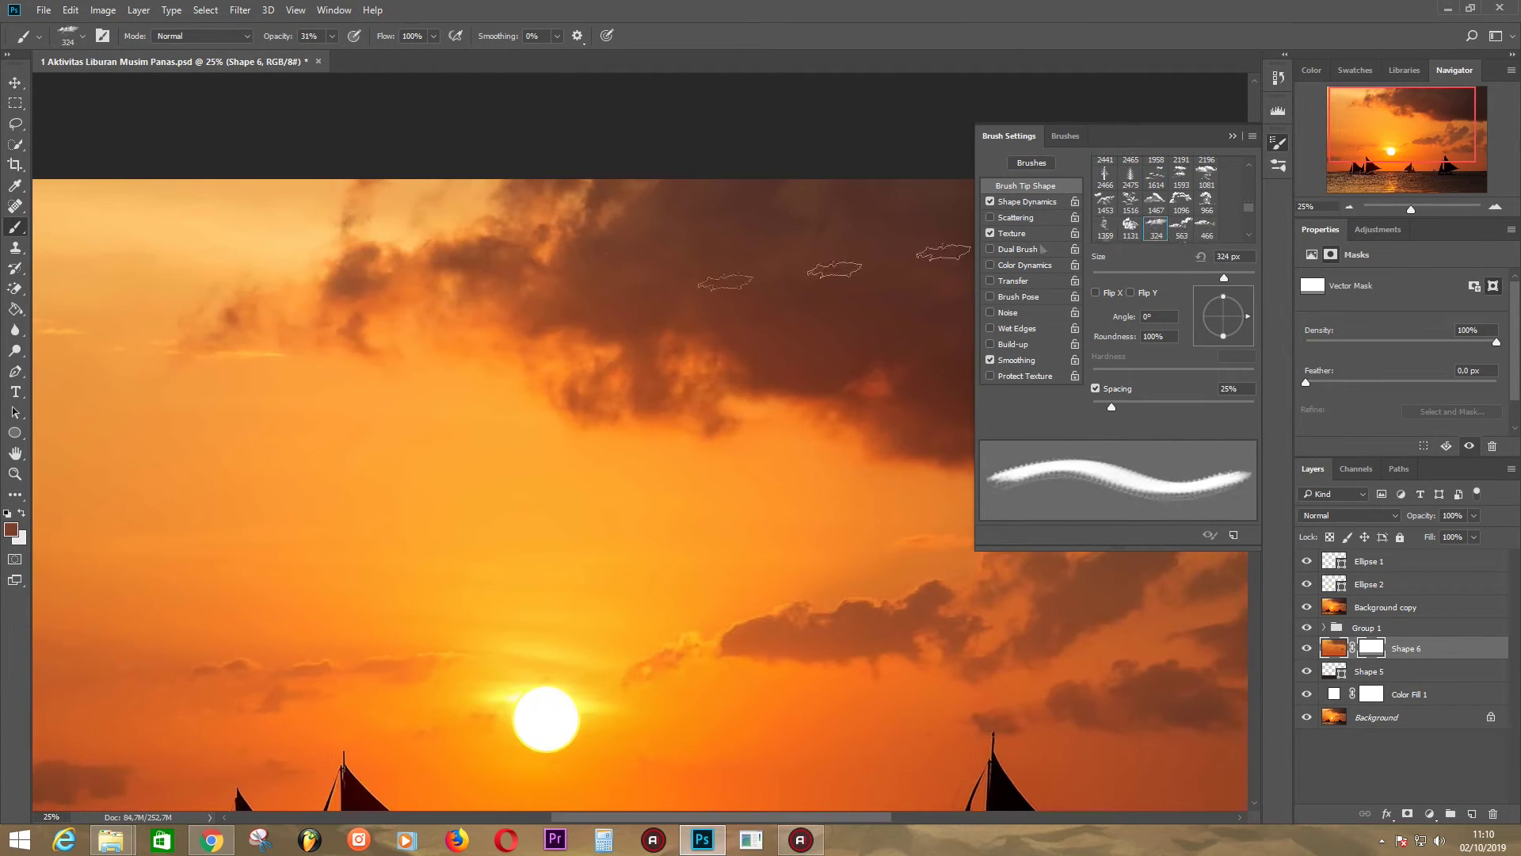
- Try the 513, 415 (at 1029 px), 2492, 639 and 1467 px cloud brush presets
{"action": "key", "text": "period"}
{"action": "key", "text": "period"}
{"action": "key", "text": "period"}
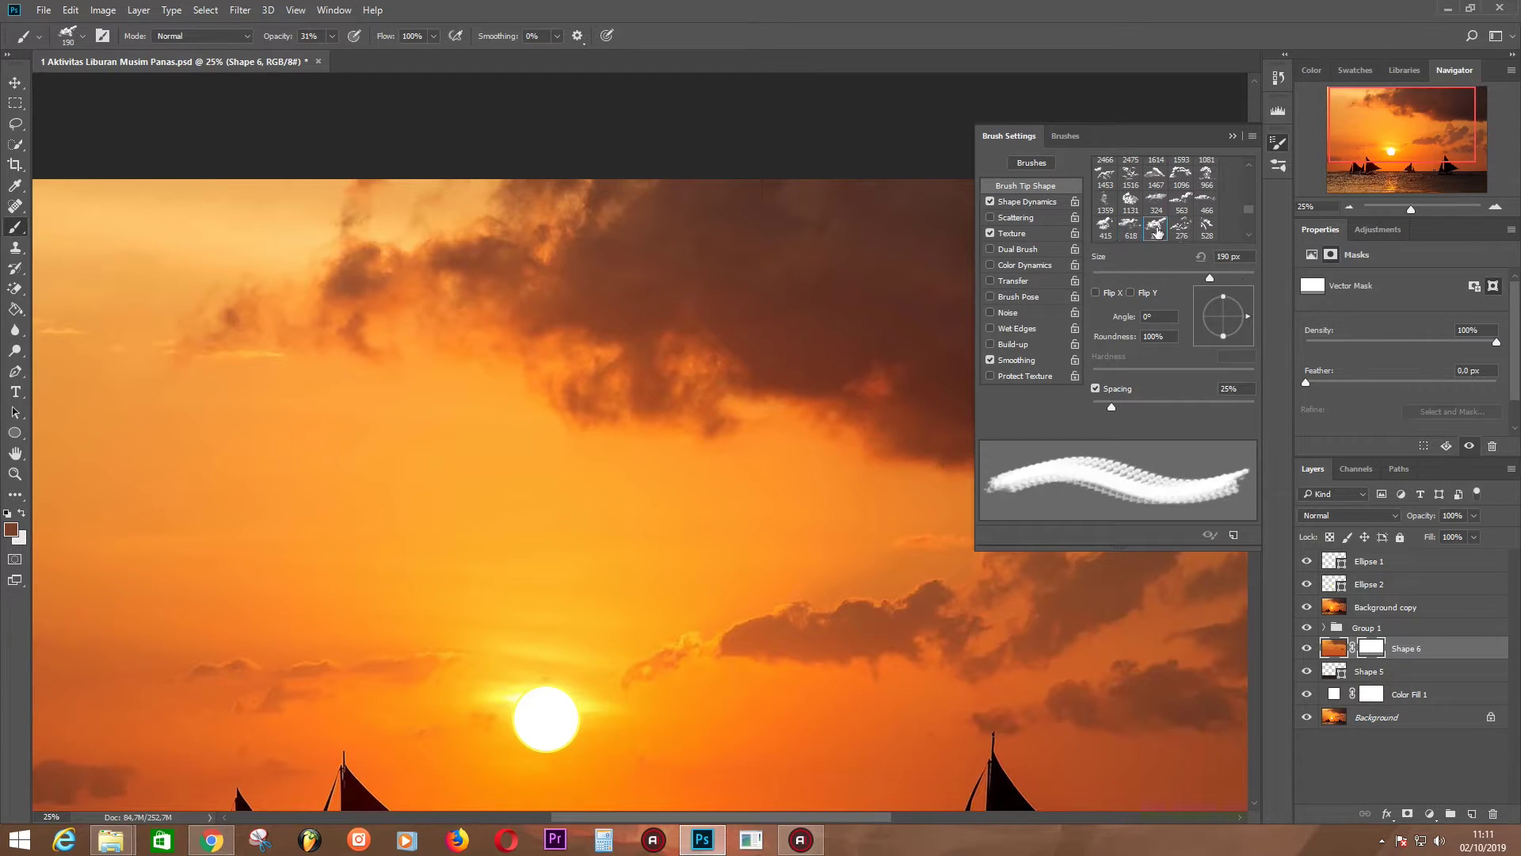
{"action": "left_click", "coordinate": [1182, 227]}
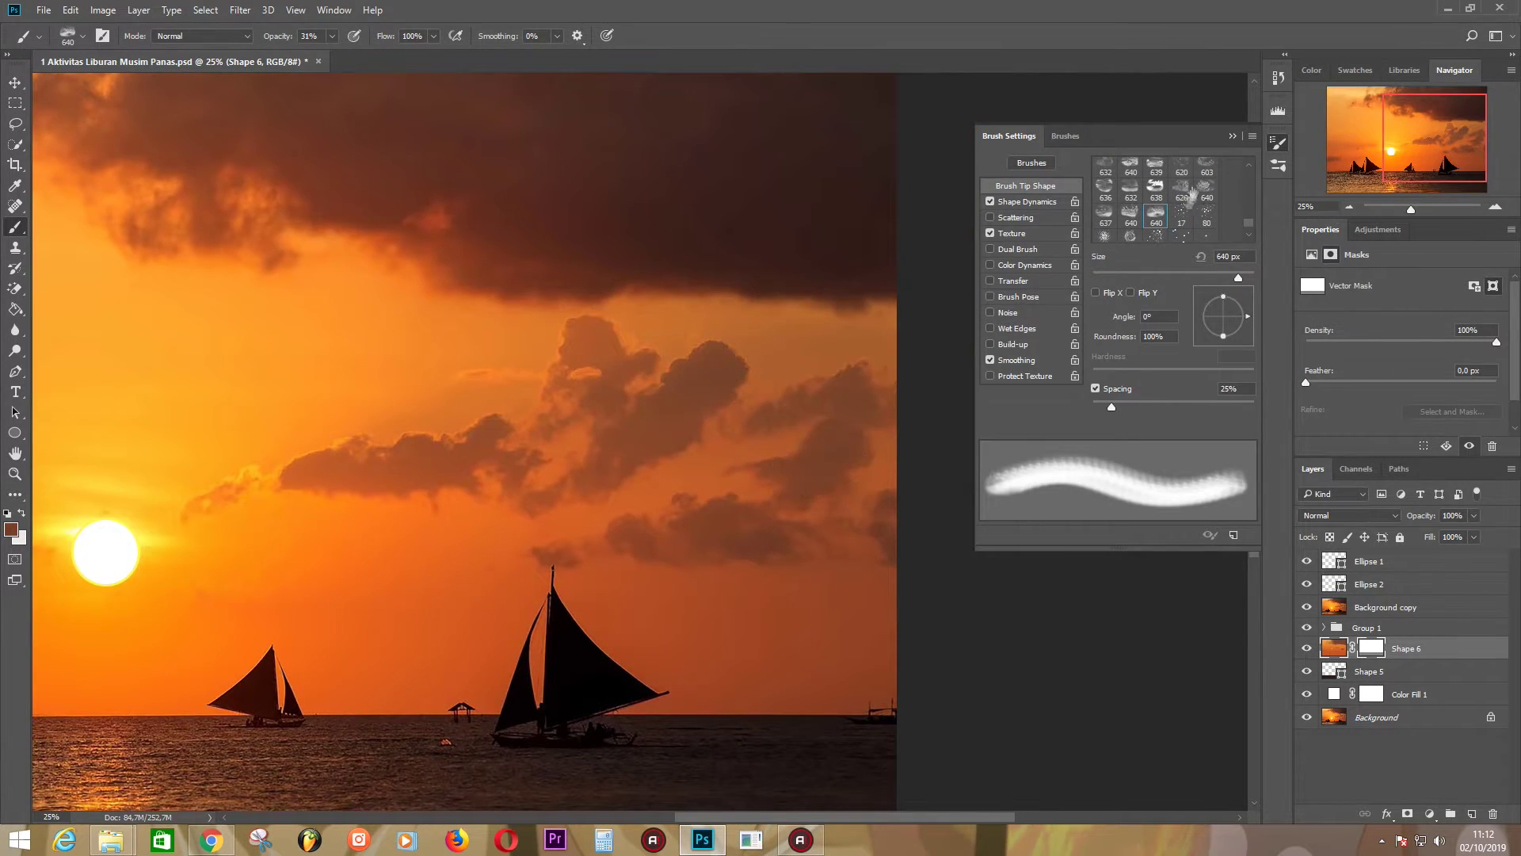
{"action": "scroll", "coordinate": [1192, 194], "scroll_direction": "down", "scroll_amount": 10}
{"action": "left_click", "coordinate": [1105, 199]}
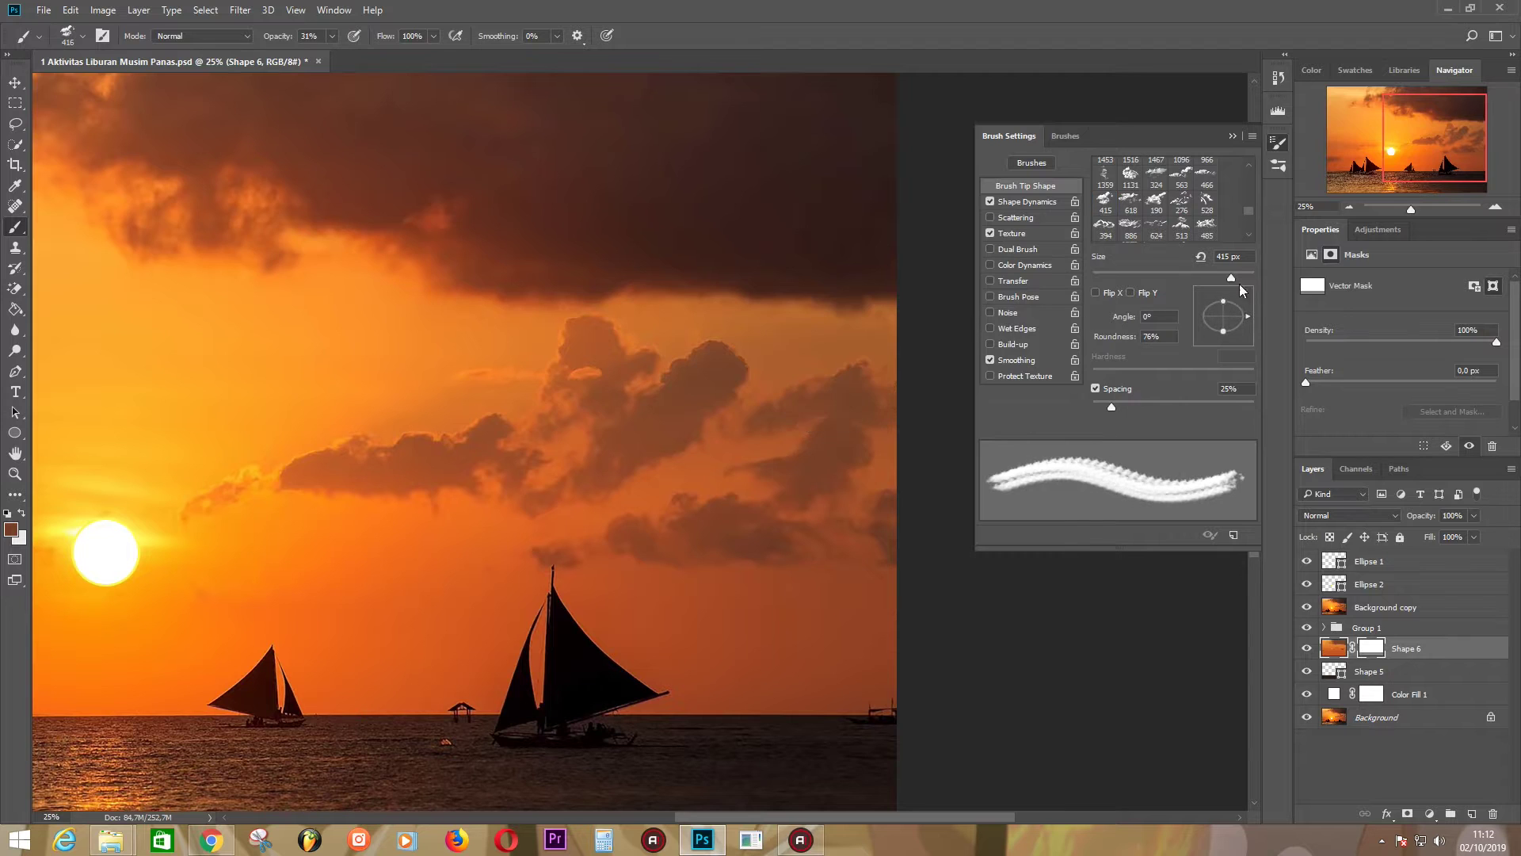
{"action": "left_click_drag", "start_coordinate": [899, 360], "coordinate": [951, 361]}
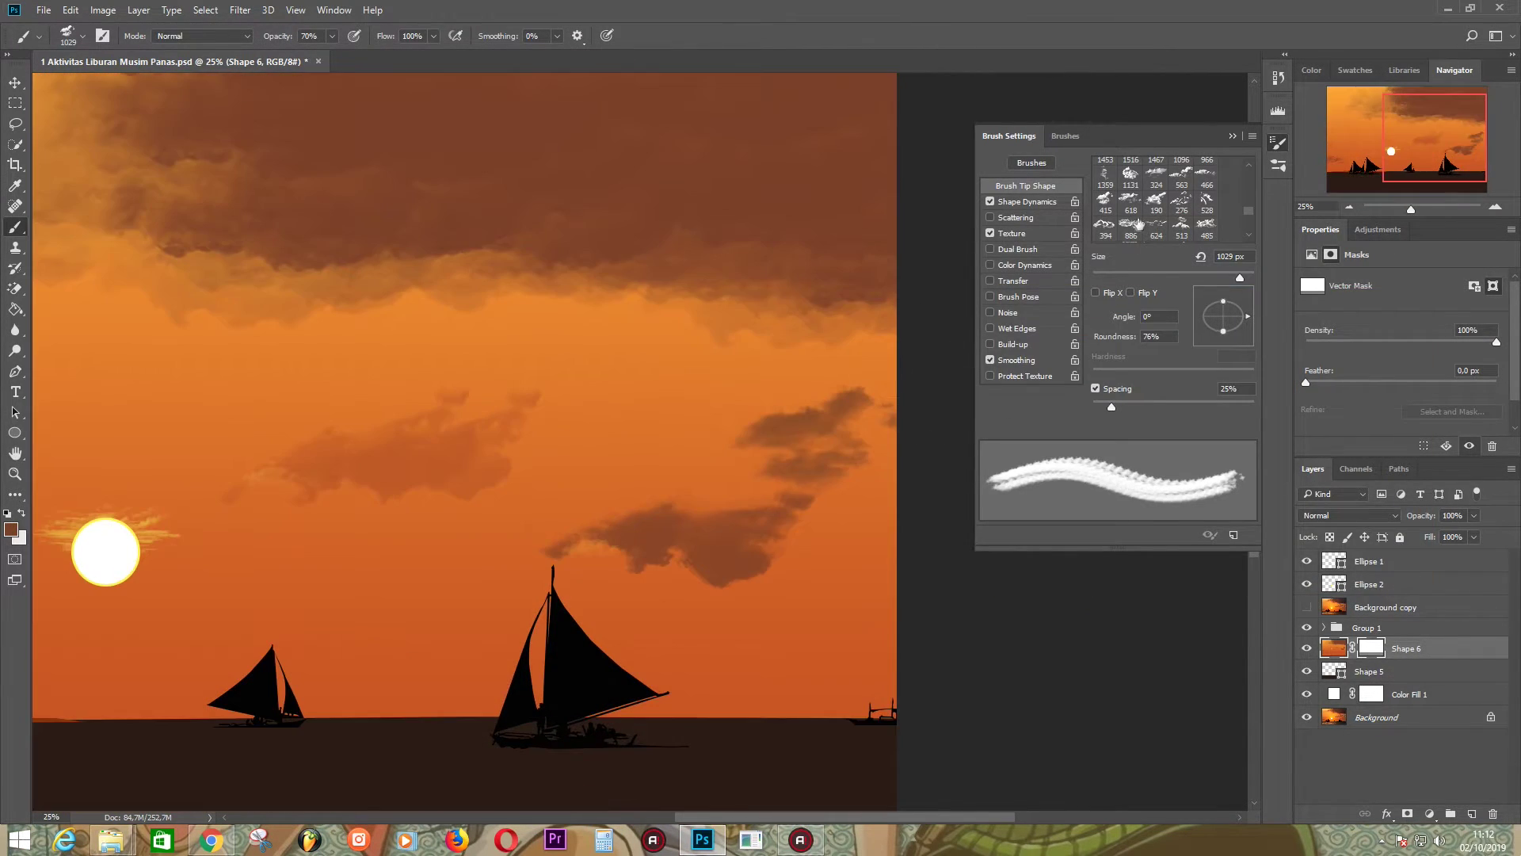
{"action": "scroll", "coordinate": [1181, 198], "scroll_direction": "down", "scroll_amount": 5}
{"action": "left_click", "coordinate": [1156, 214]}
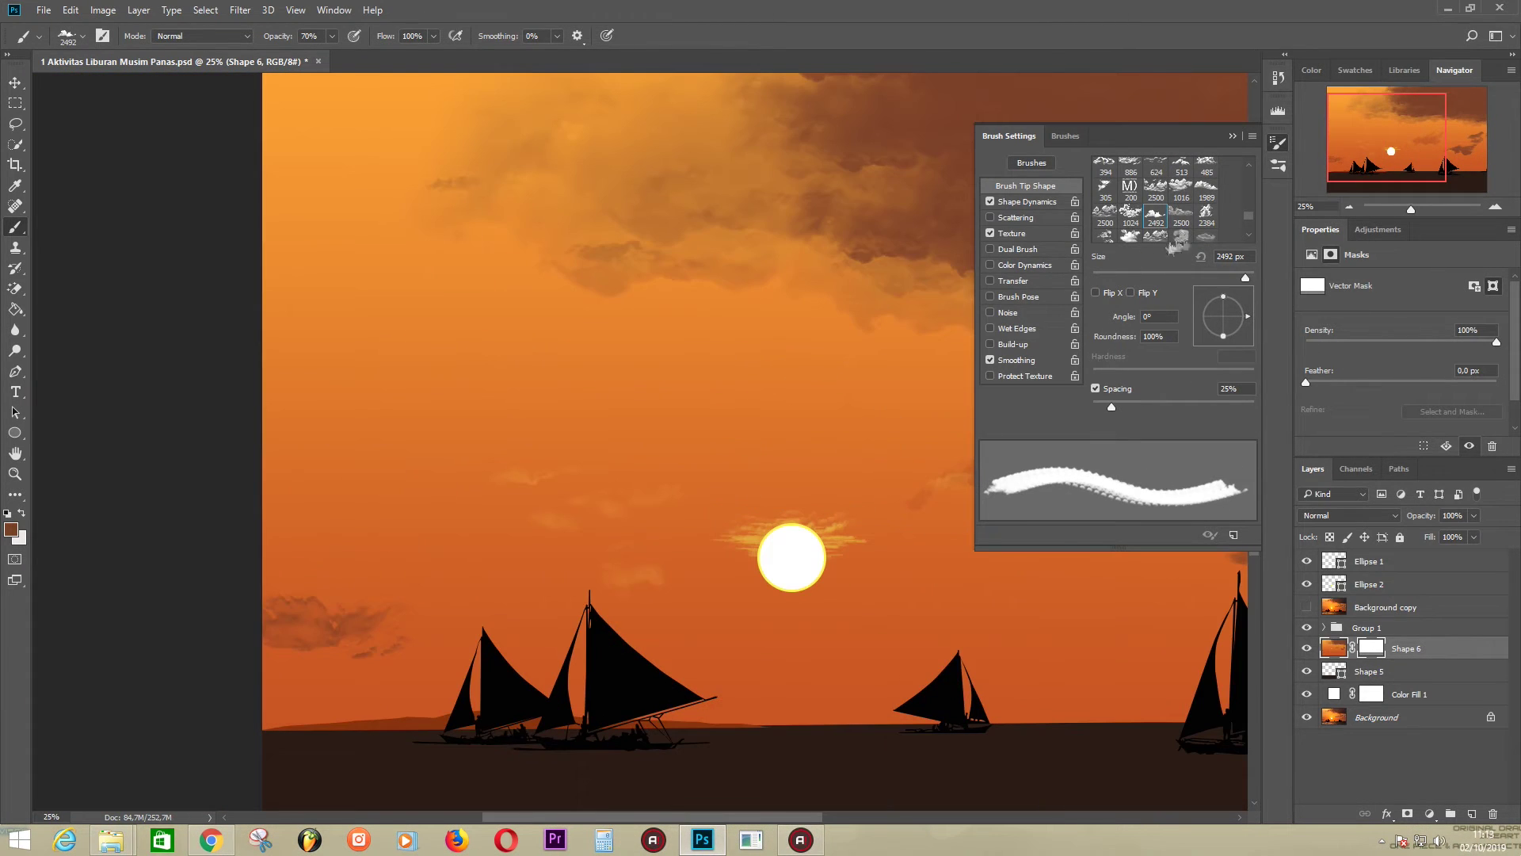
{"action": "scroll", "coordinate": [1175, 230], "scroll_direction": "down", "scroll_amount": 2}
{"action": "left_click", "coordinate": [1156, 214]}
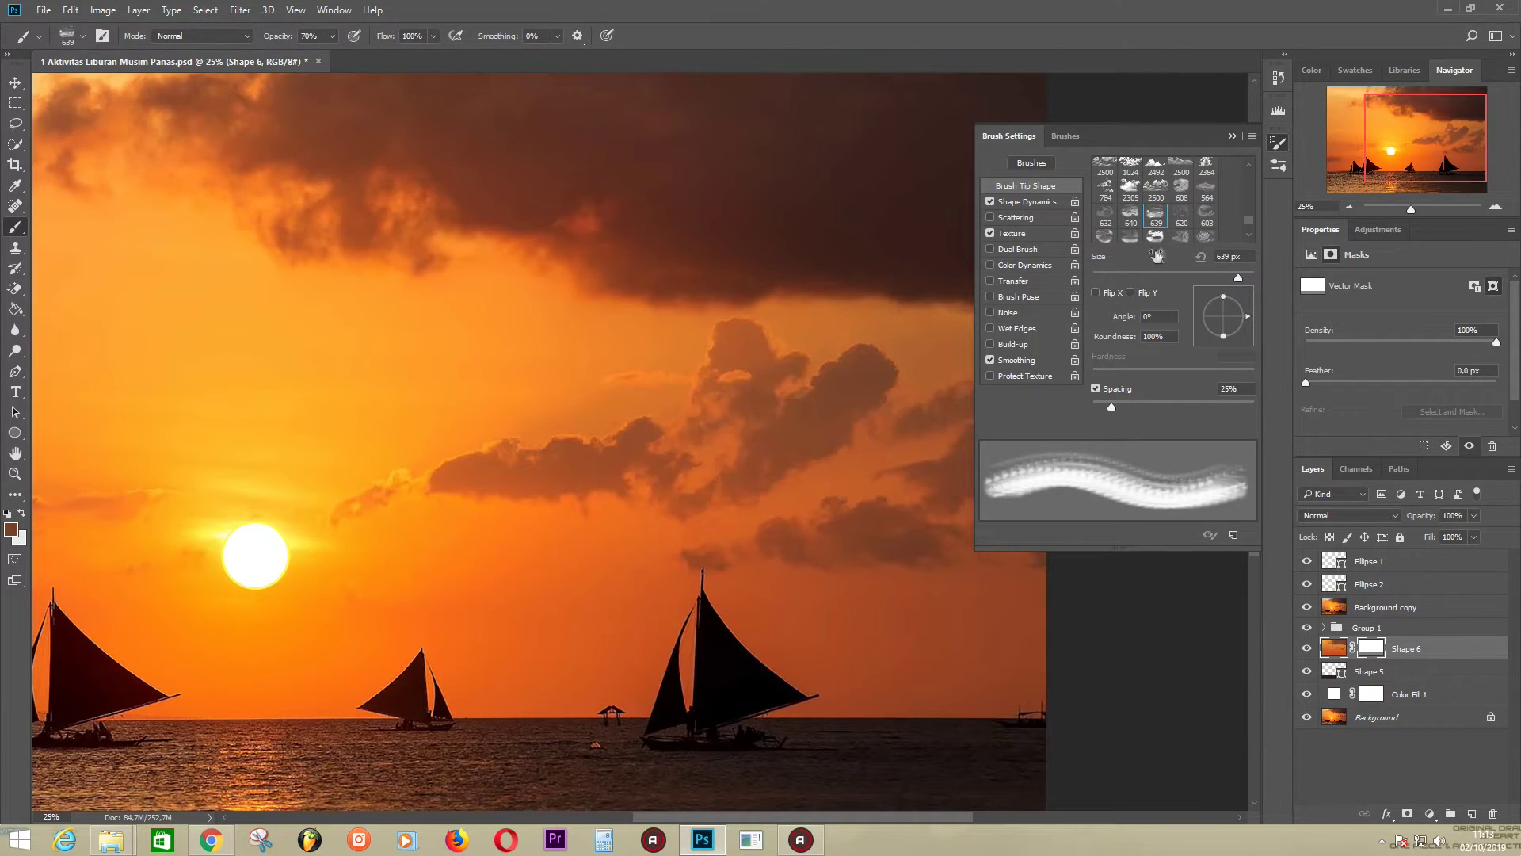
{"action": "scroll", "coordinate": [1157, 206], "scroll_direction": "down", "scroll_amount": 2}
{"action": "left_click", "coordinate": [1156, 190]}
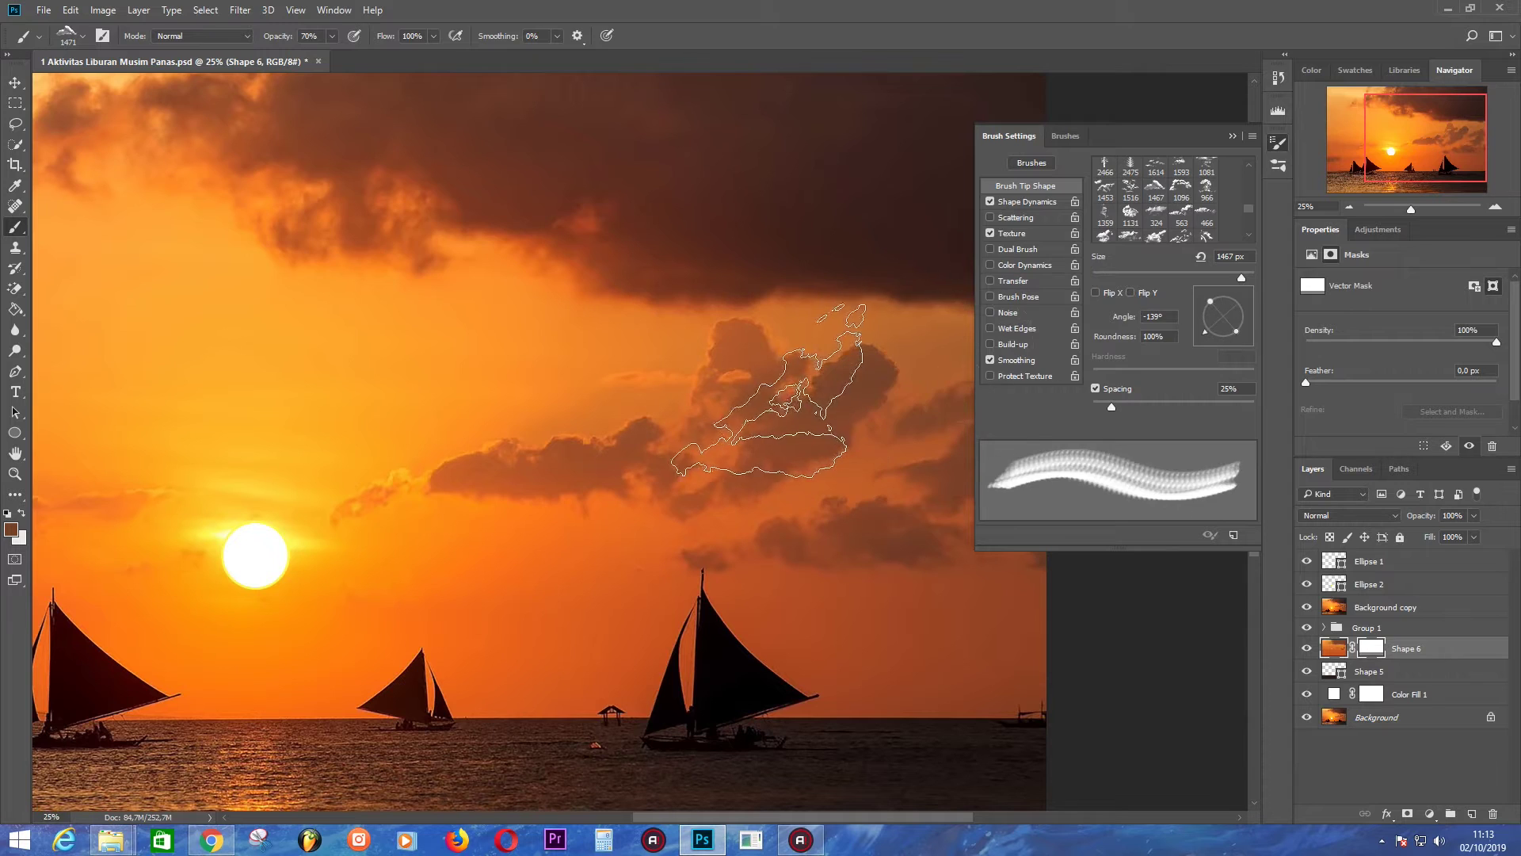
- Rotate the brush tip to about -130° and -98°, then use the 466 px brush at -136°, enlarged to 1691 px
{"action": "left_click_drag", "start_coordinate": [1223, 297], "coordinate": [1206, 340]}
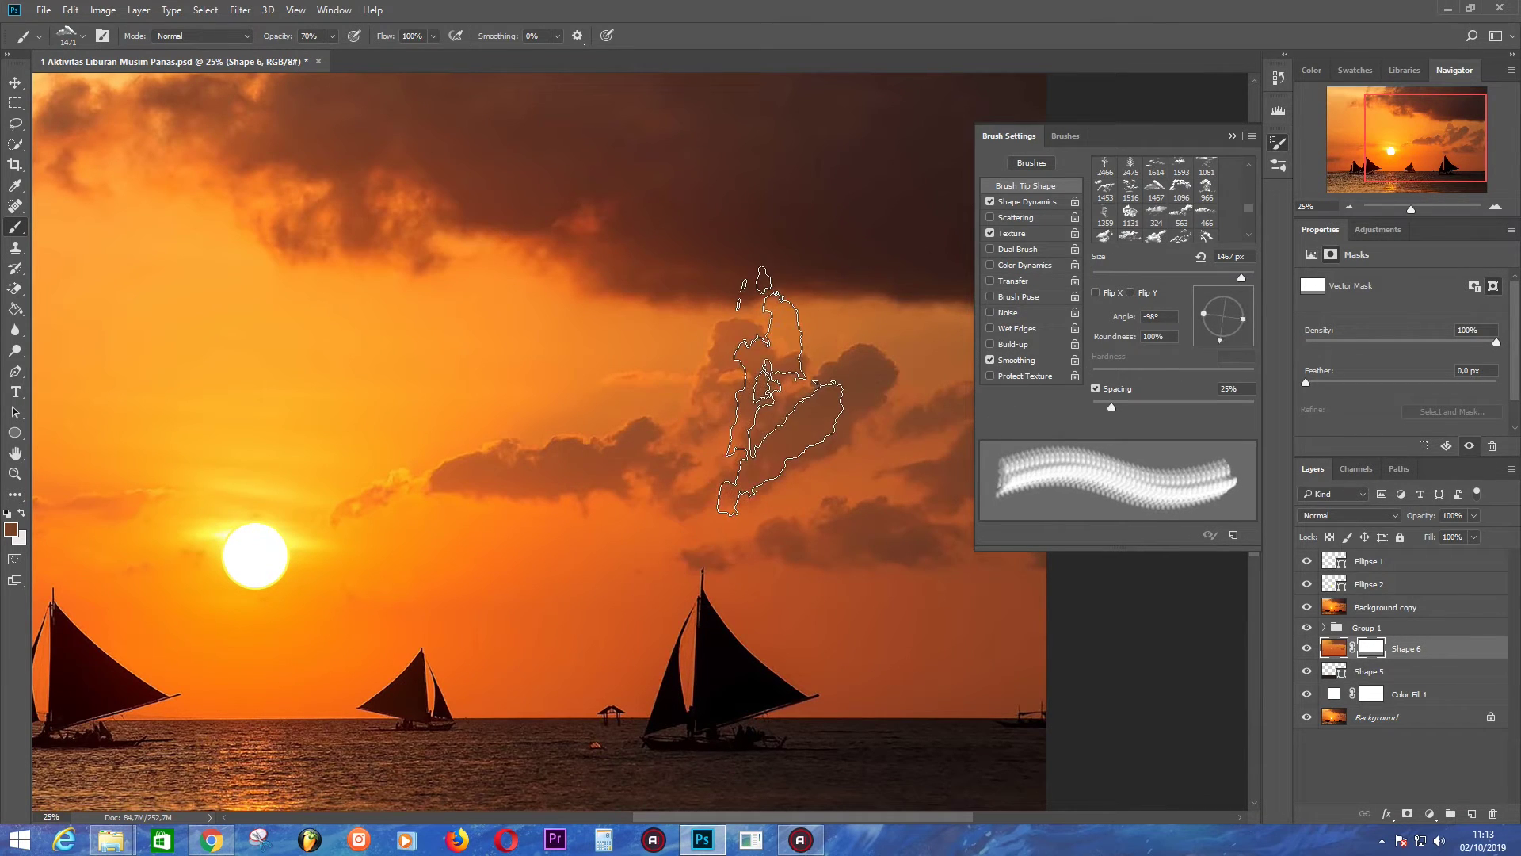
{"action": "left_click_drag", "start_coordinate": [332, 36], "coordinate": [312, 59]}
{"action": "scroll", "coordinate": [1157, 198], "scroll_direction": "down", "scroll_amount": 1}
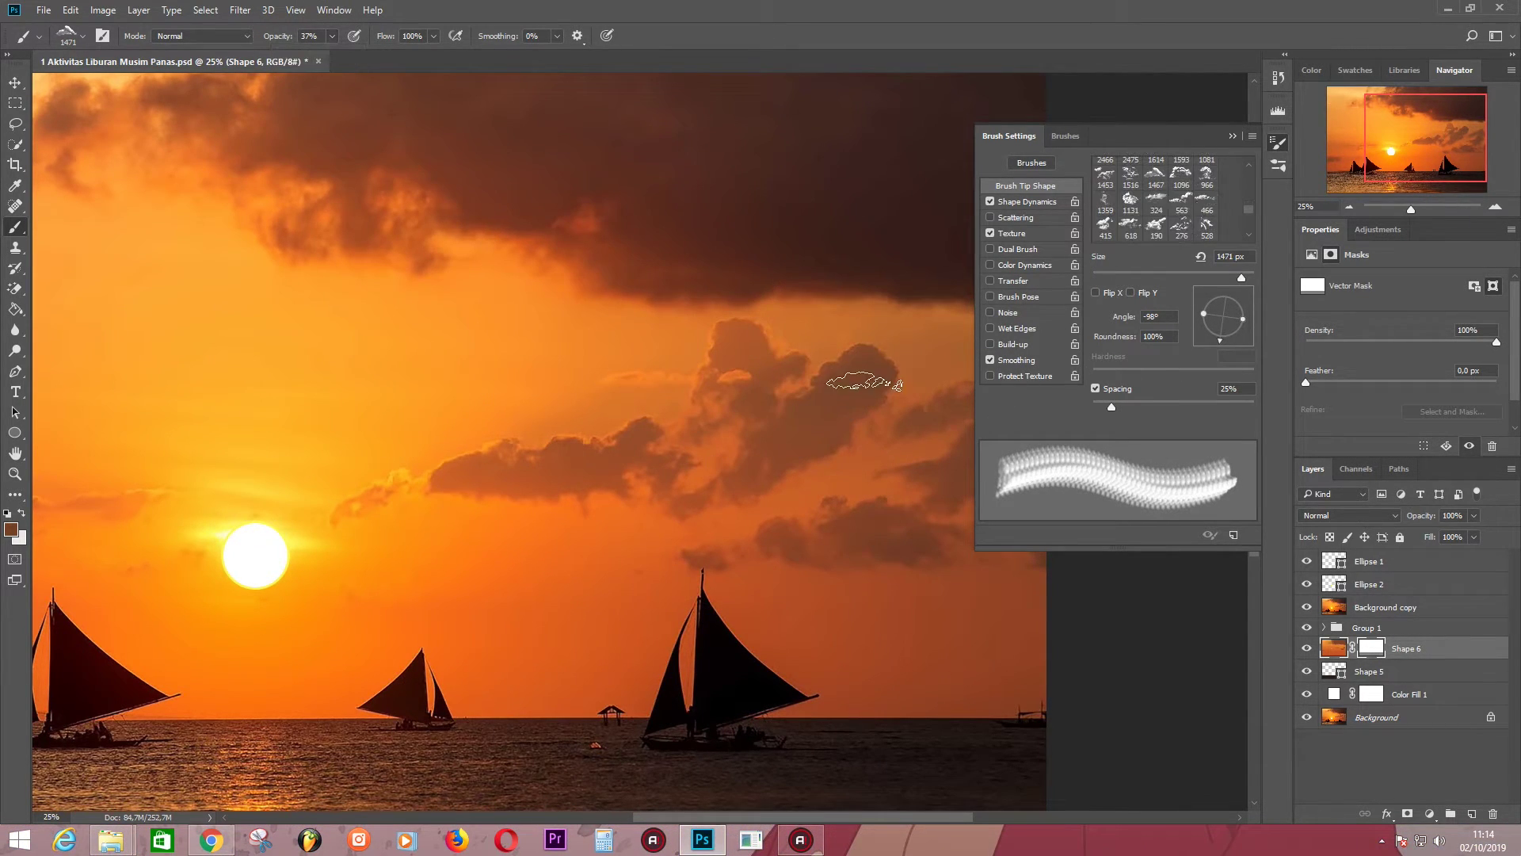
{"action": "left_click", "coordinate": [1206, 202]}
{"action": "left_click", "coordinate": [1209, 339]}
{"action": "left_click_drag", "start_coordinate": [1234, 277], "coordinate": [1240, 279]}
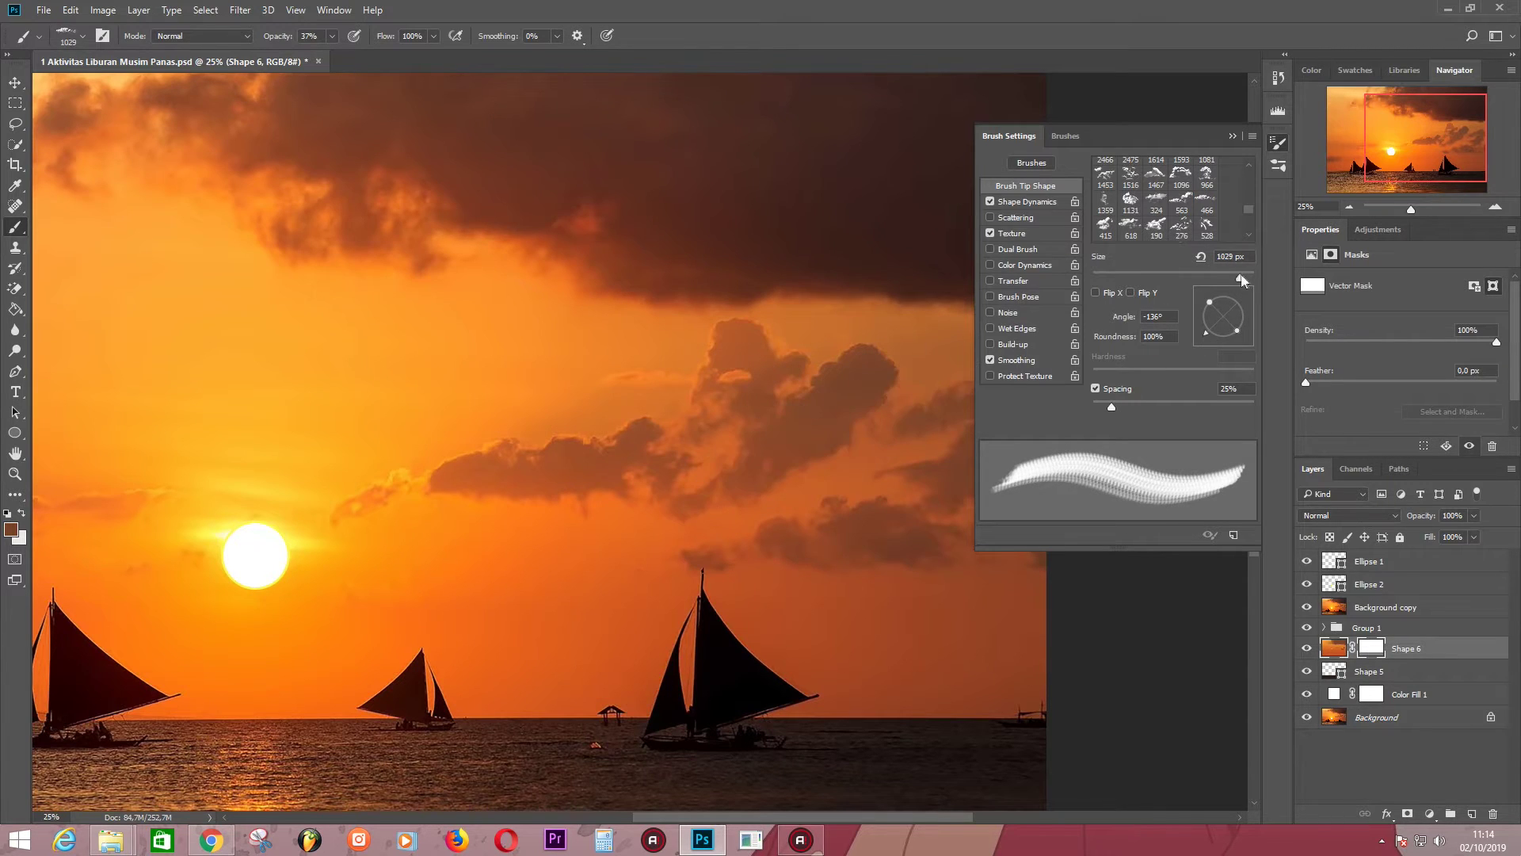
{"action": "key", "text": "bracketright"}
{"action": "key", "text": "bracketright"}
{"action": "key", "text": "bracketright"}
{"action": "scroll", "coordinate": [713, 428], "scroll_direction": "right", "scroll_amount": 3}
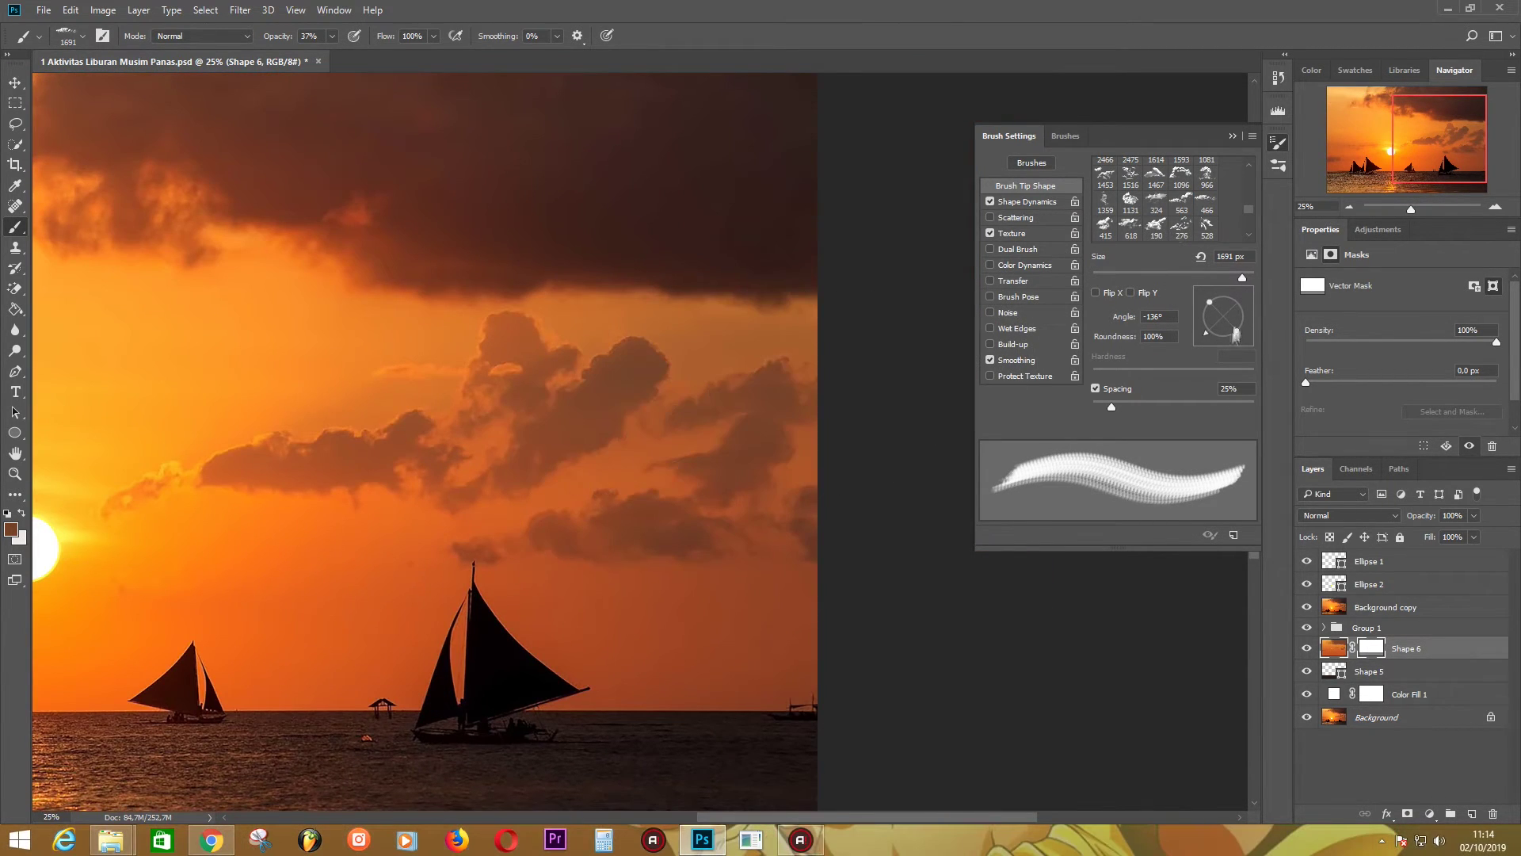
- Pick a new paint colour and switch through the 1131, 415 and 276 px cloud brushes
{"action": "left_click", "coordinate": [1306, 607]}
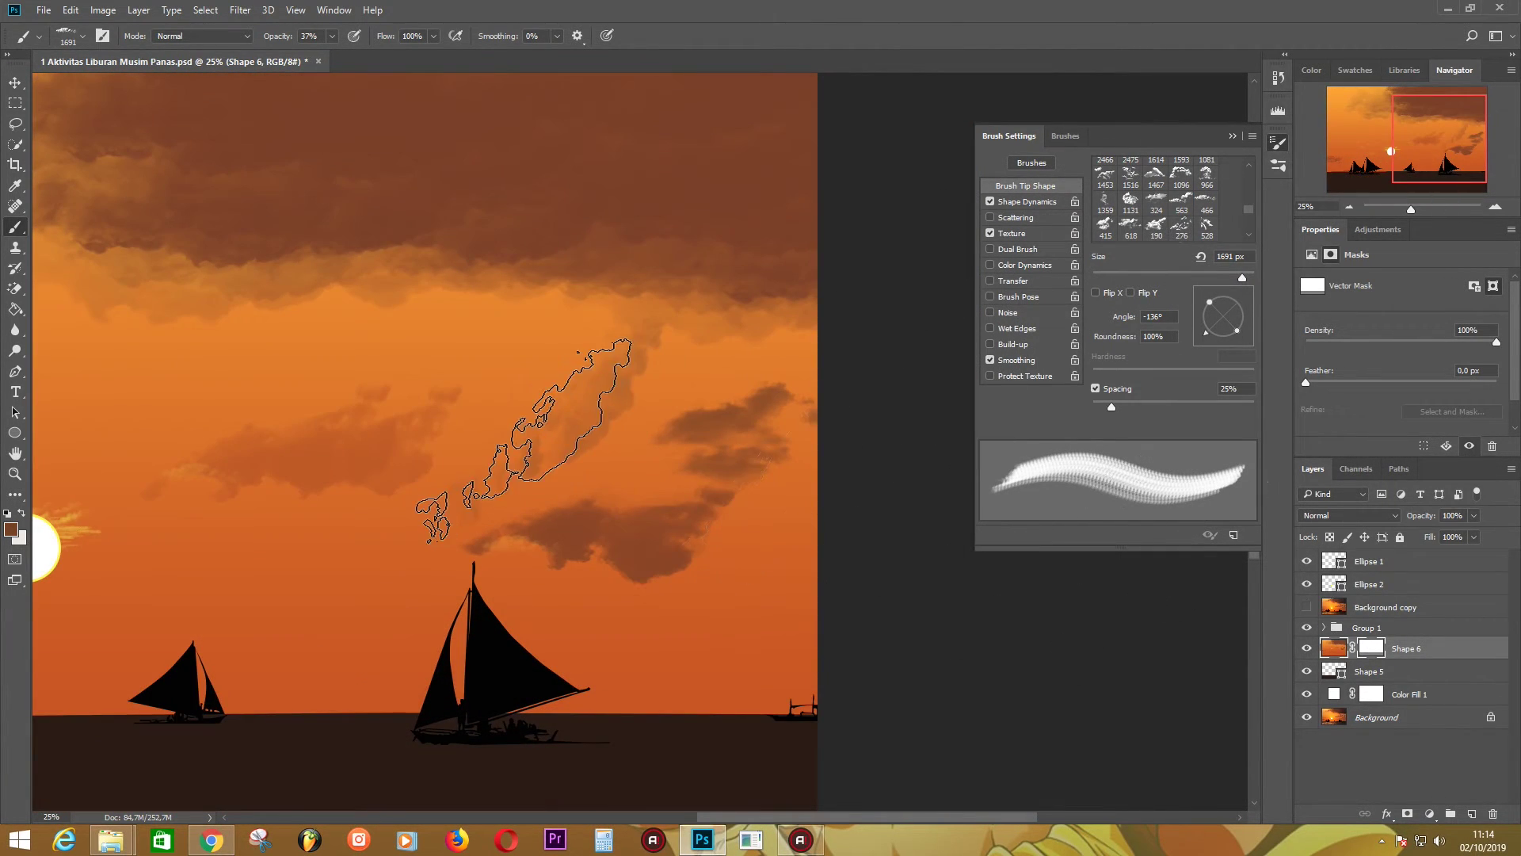
{"action": "left_click", "coordinate": [10, 529]}
{"action": "left_click", "coordinate": [1372, 329]}
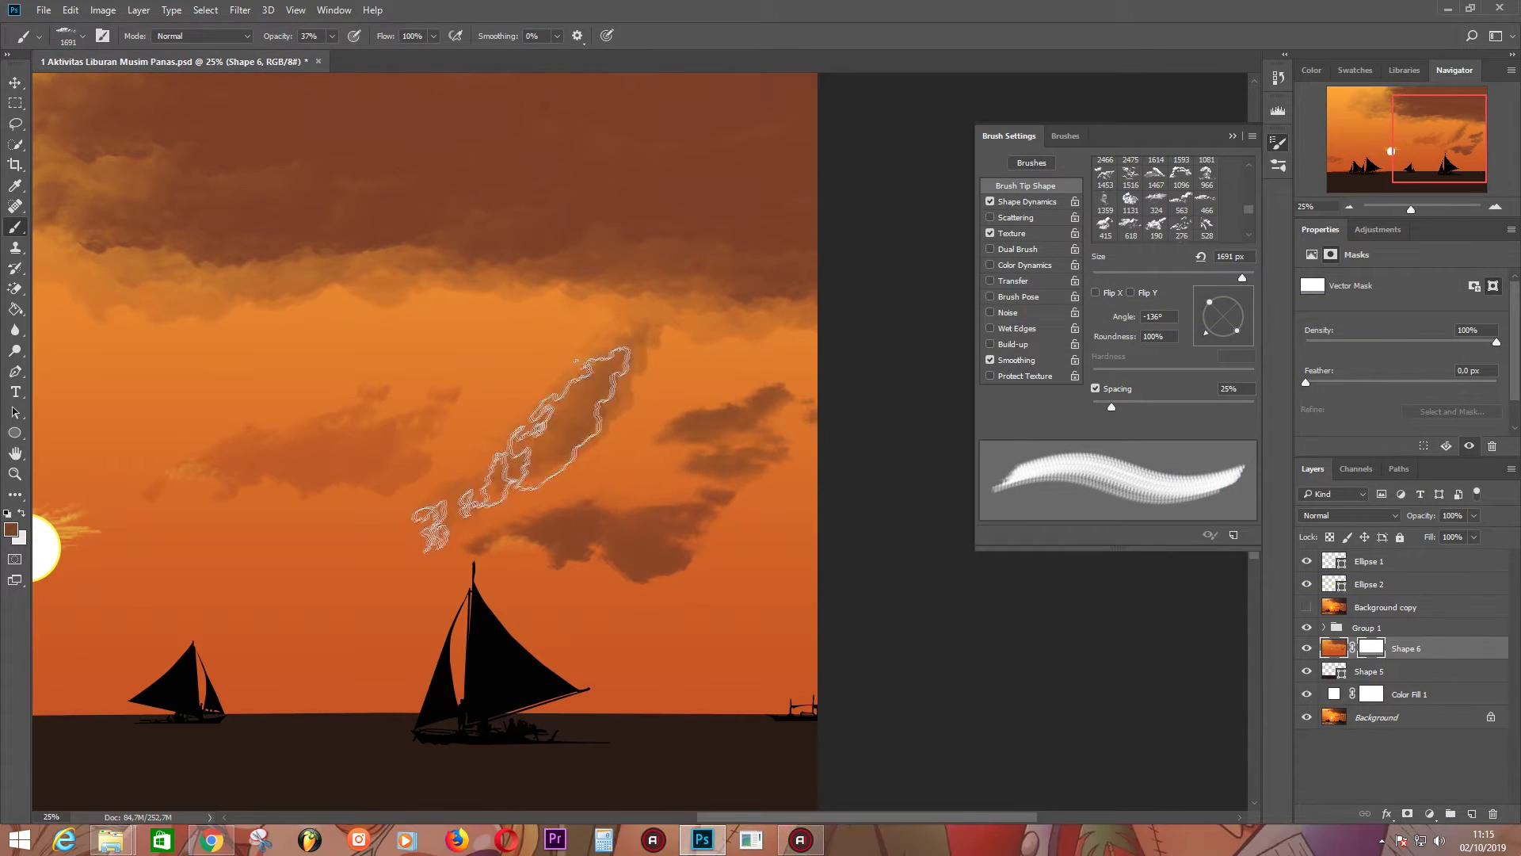
{"action": "key", "text": "bracketleft"}
{"action": "key", "text": "bracketleft"}
{"action": "key", "text": "bracketleft"}
{"action": "left_click", "coordinate": [1130, 200]}
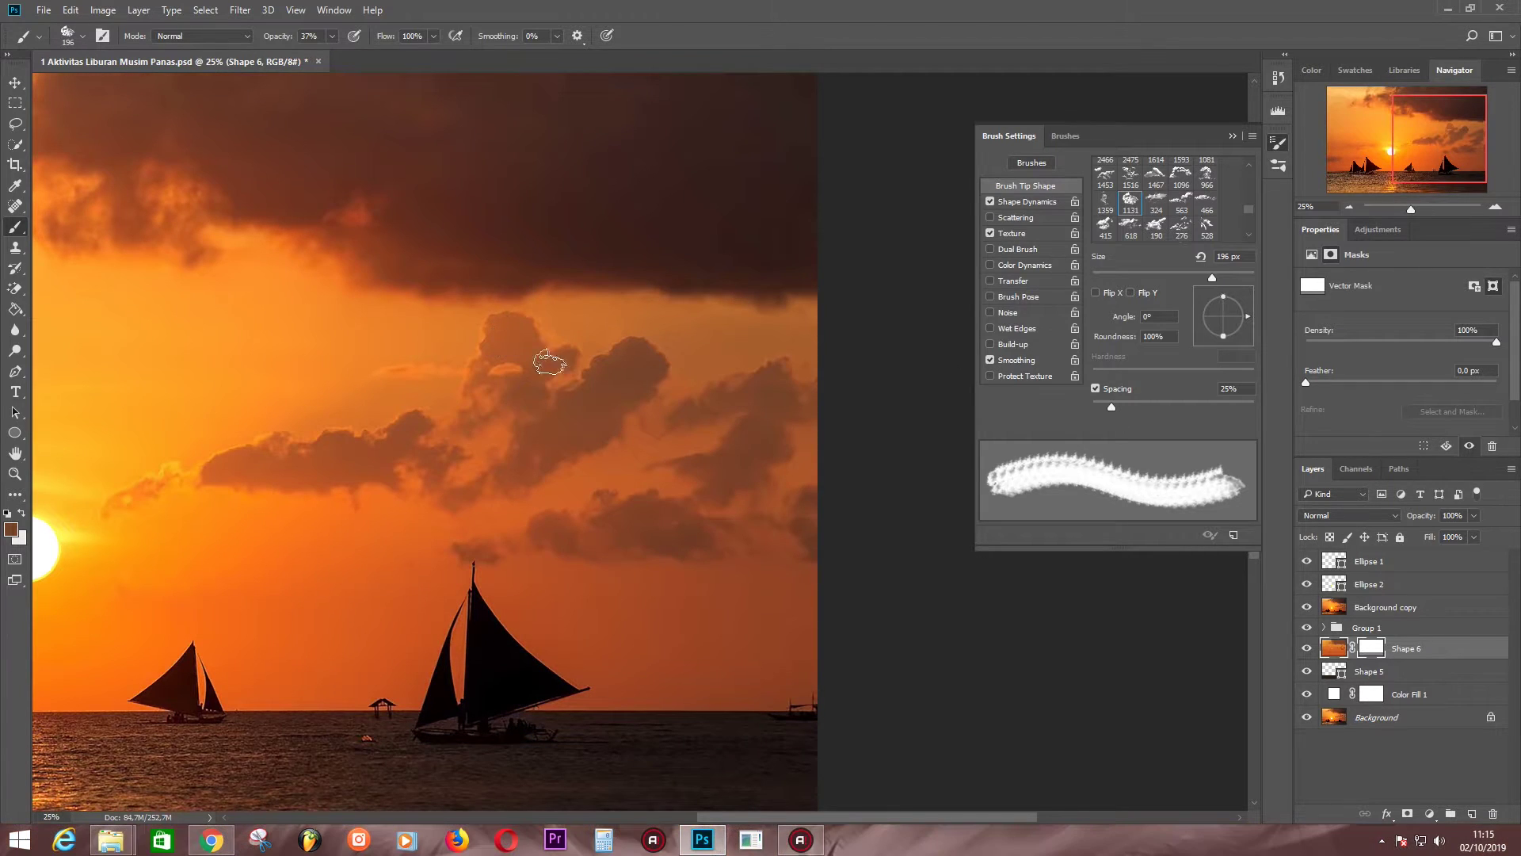
{"action": "key", "text": "period"}
{"action": "key", "text": "period"}
{"action": "key", "text": "period"}
{"action": "key", "text": "period"}
{"action": "key", "text": "period"}
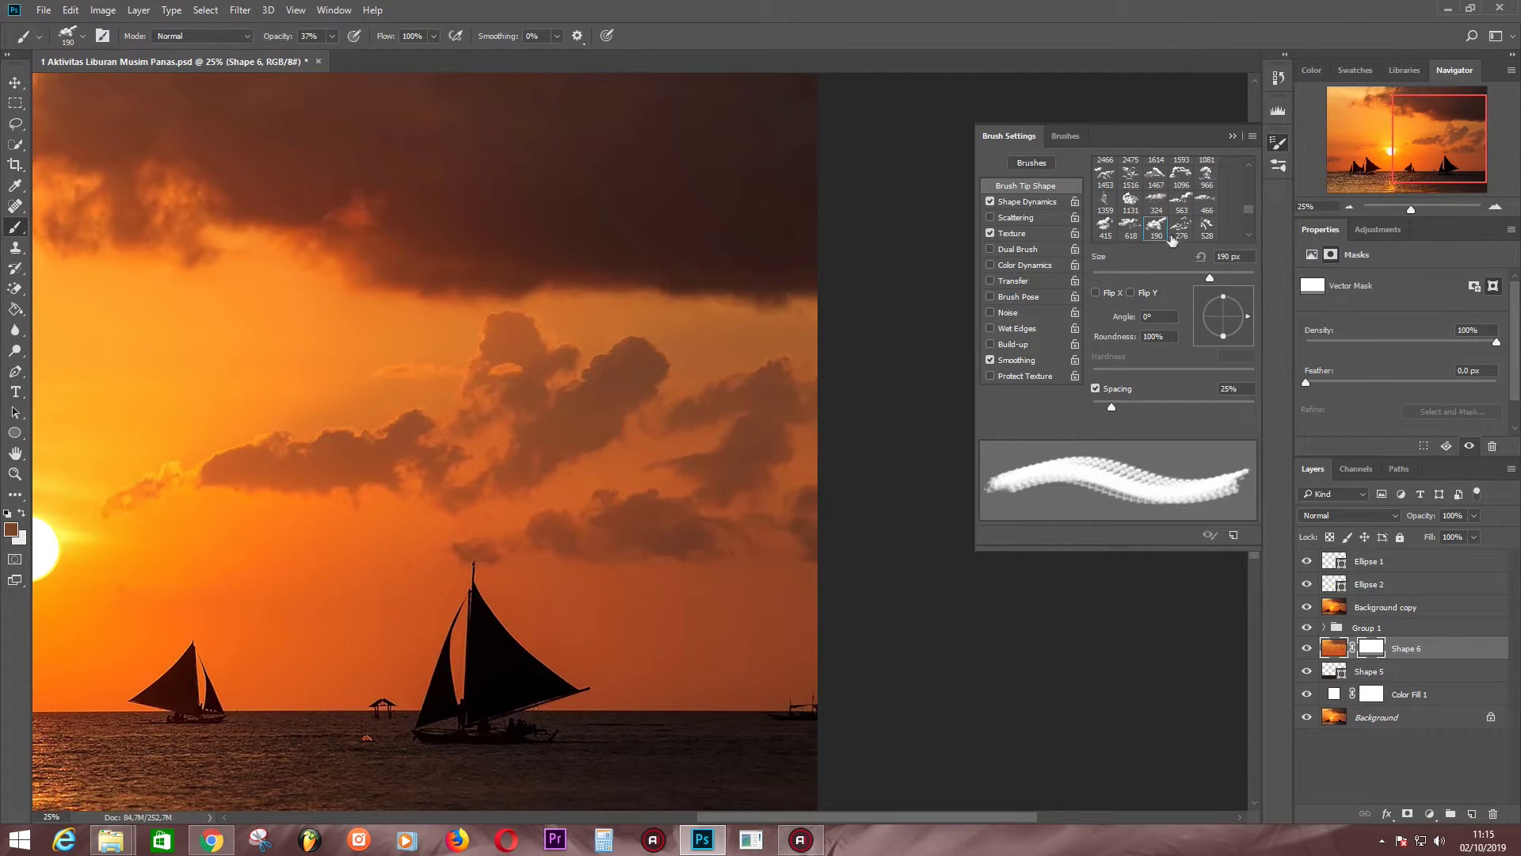
{"action": "key", "text": "period"}
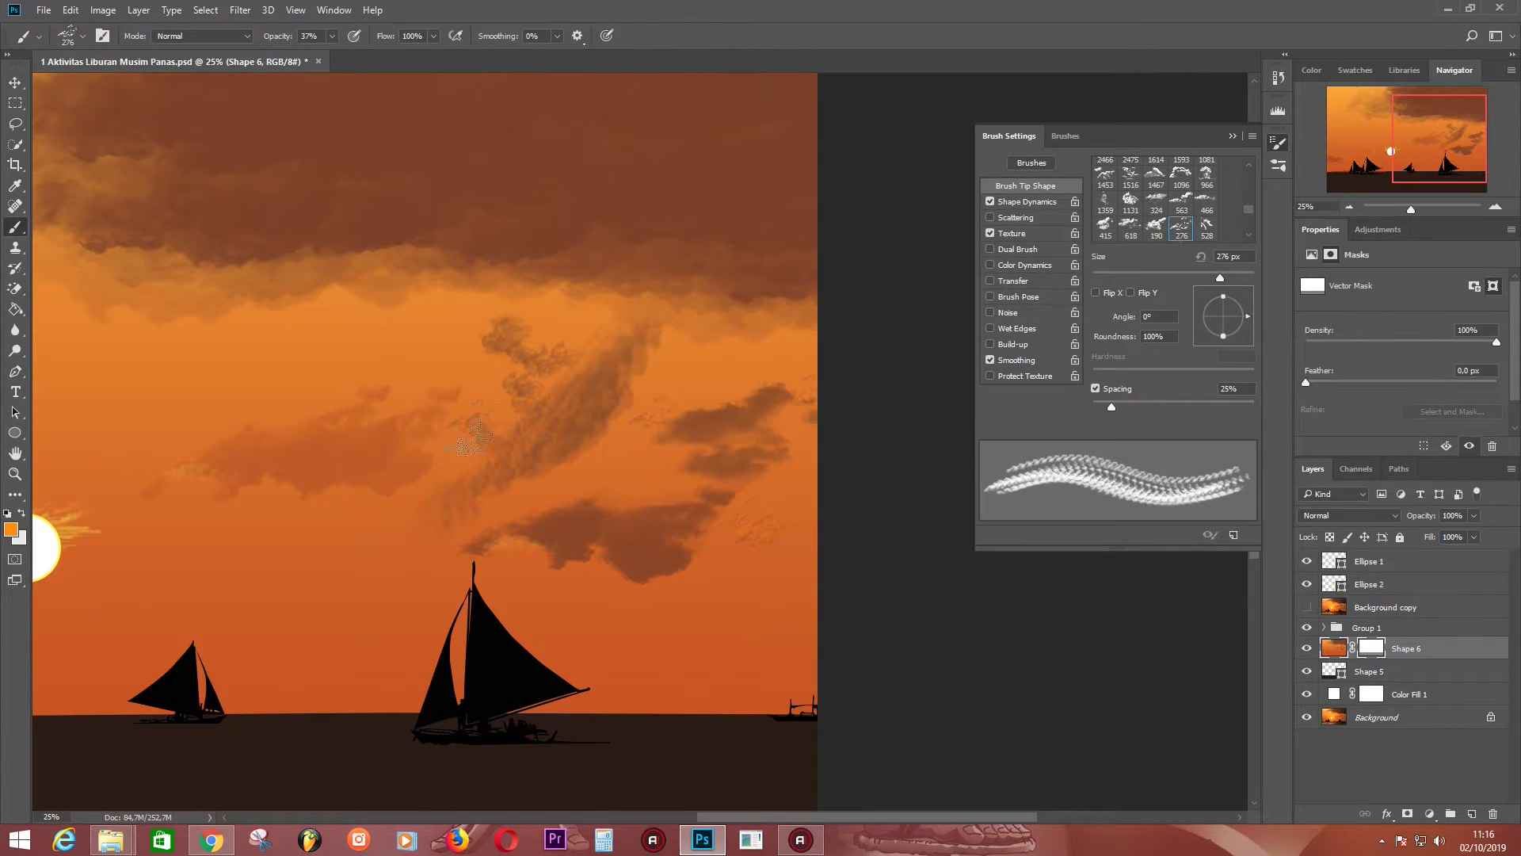
- Paint two darker strokes into the central cloud with a 50 px hard round brush, checking the reference photo
{"action": "key", "text": "period"}
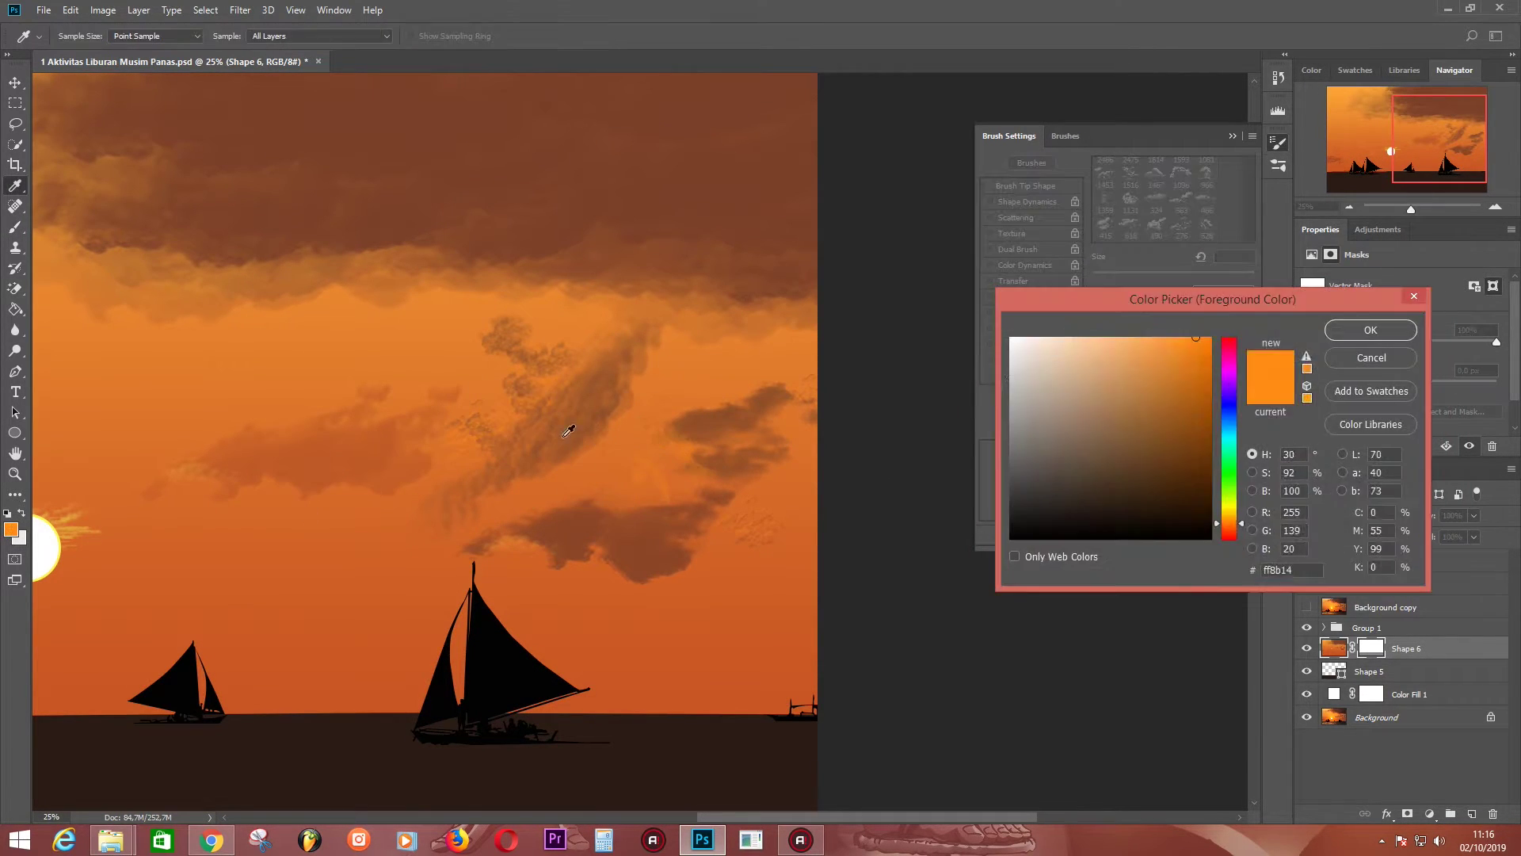
{"action": "left_click", "coordinate": [1307, 607]}
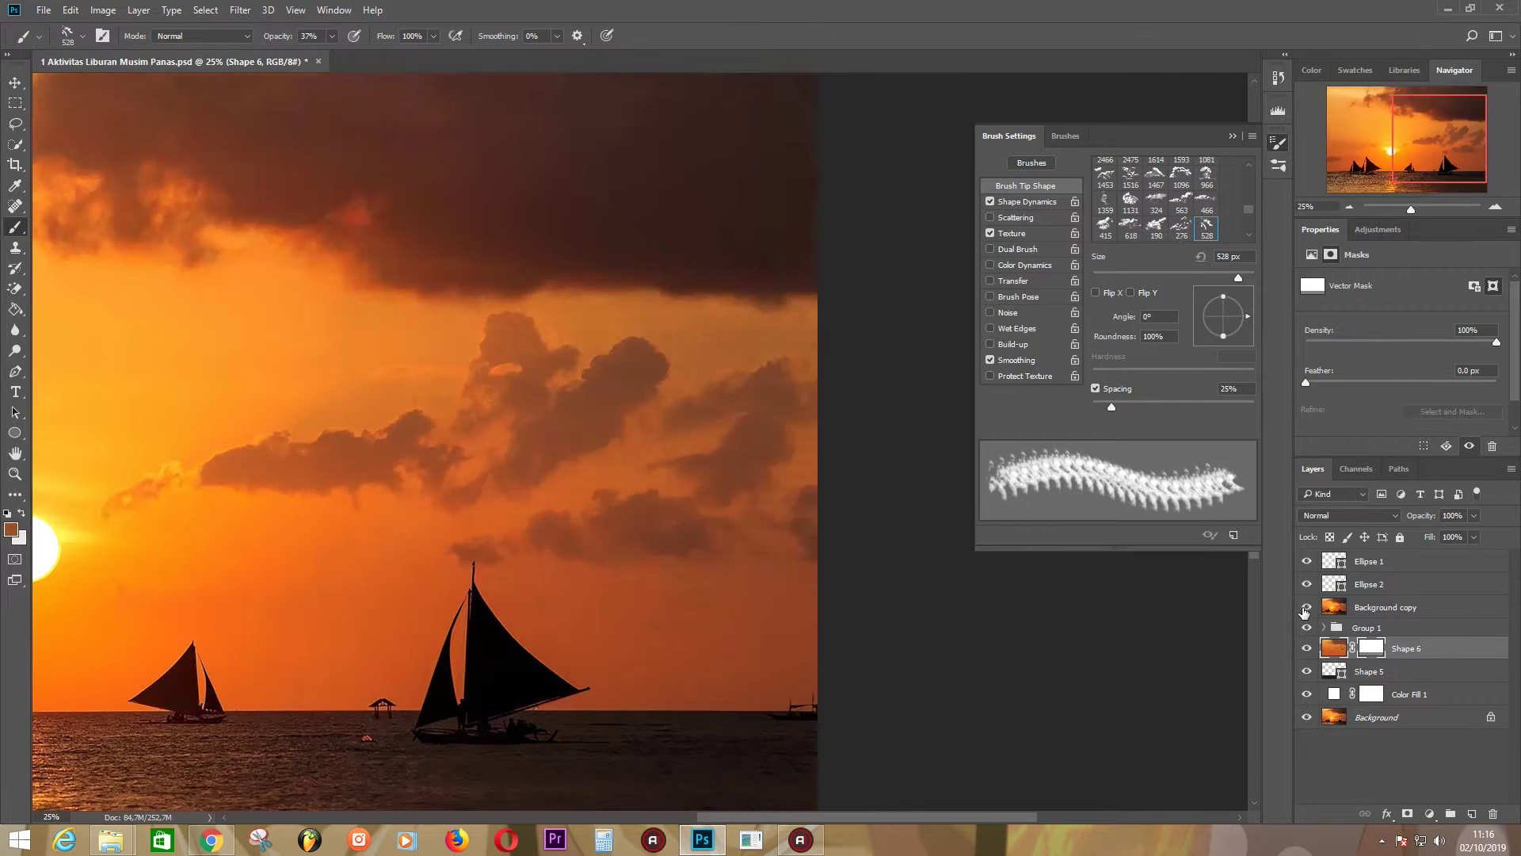
{"action": "key", "text": "comma"}
{"action": "left_click", "coordinate": [1307, 607]}
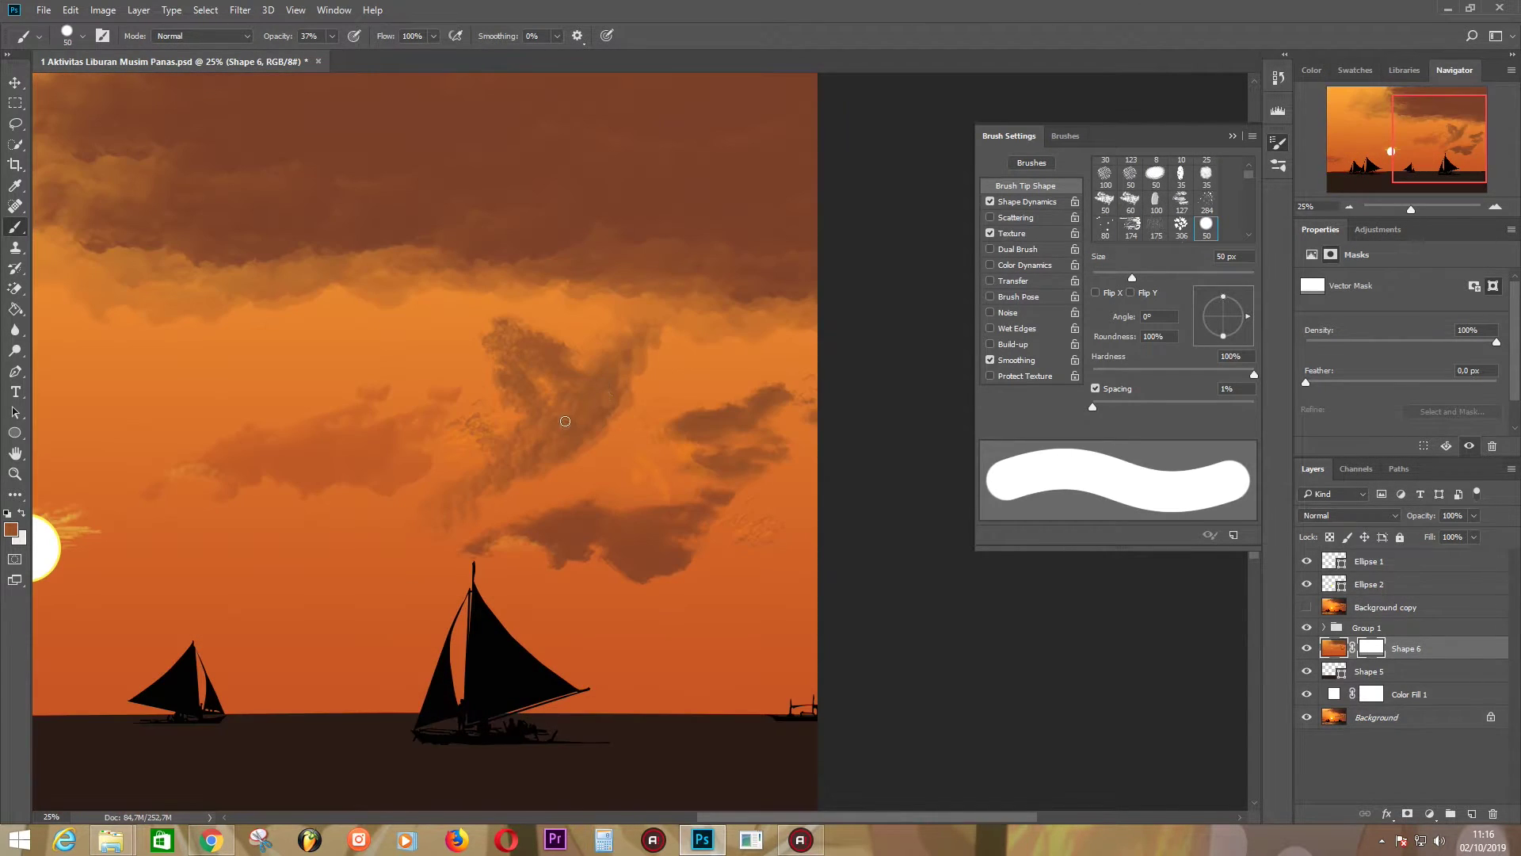
{"action": "left_click_drag", "start_coordinate": [582, 401], "coordinate": [575, 442]}
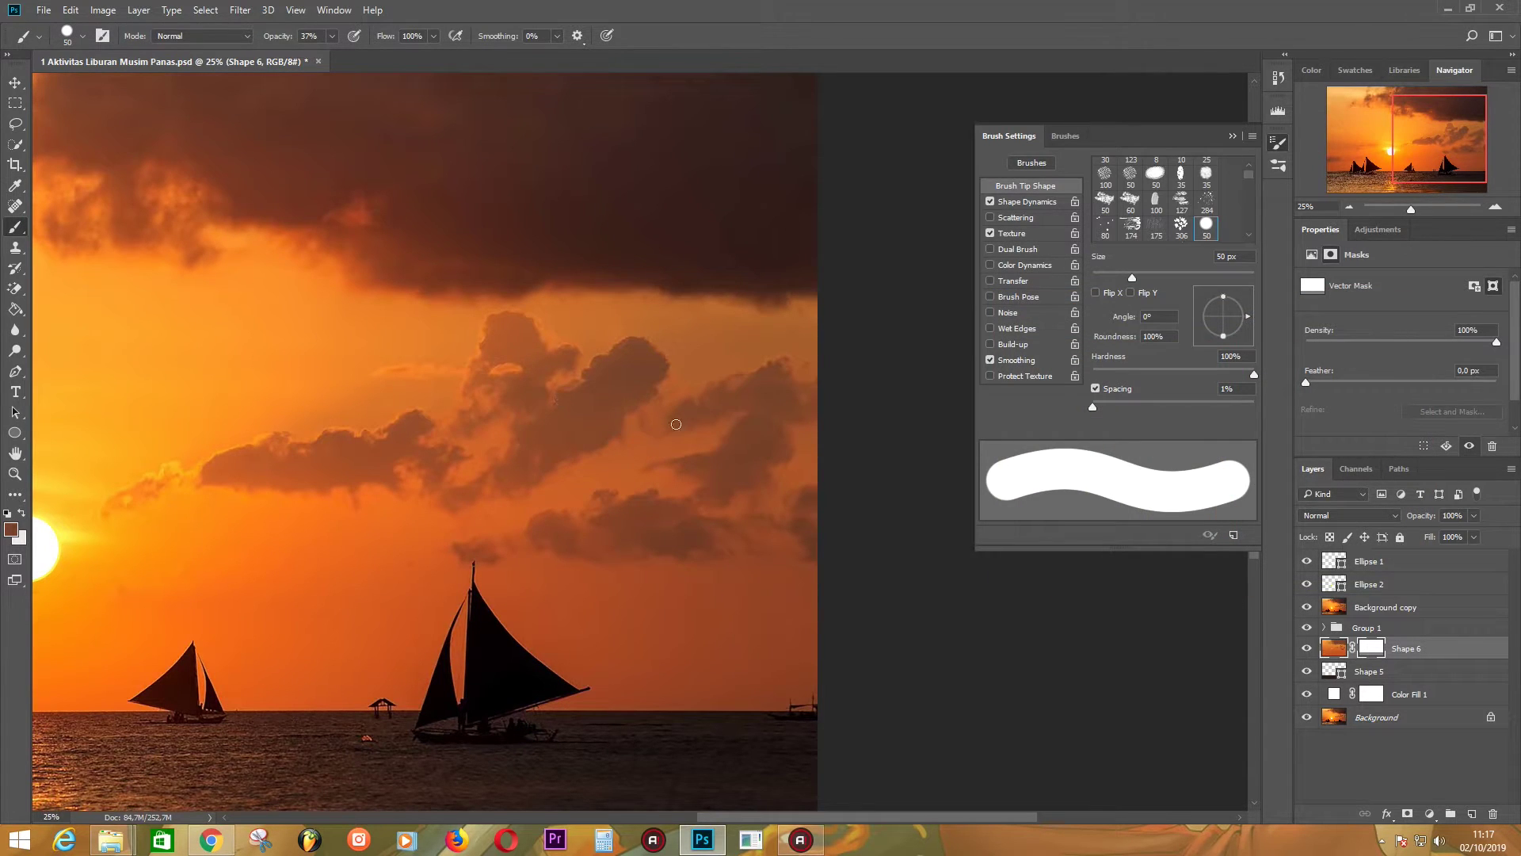
{"action": "left_click", "coordinate": [1306, 607]}
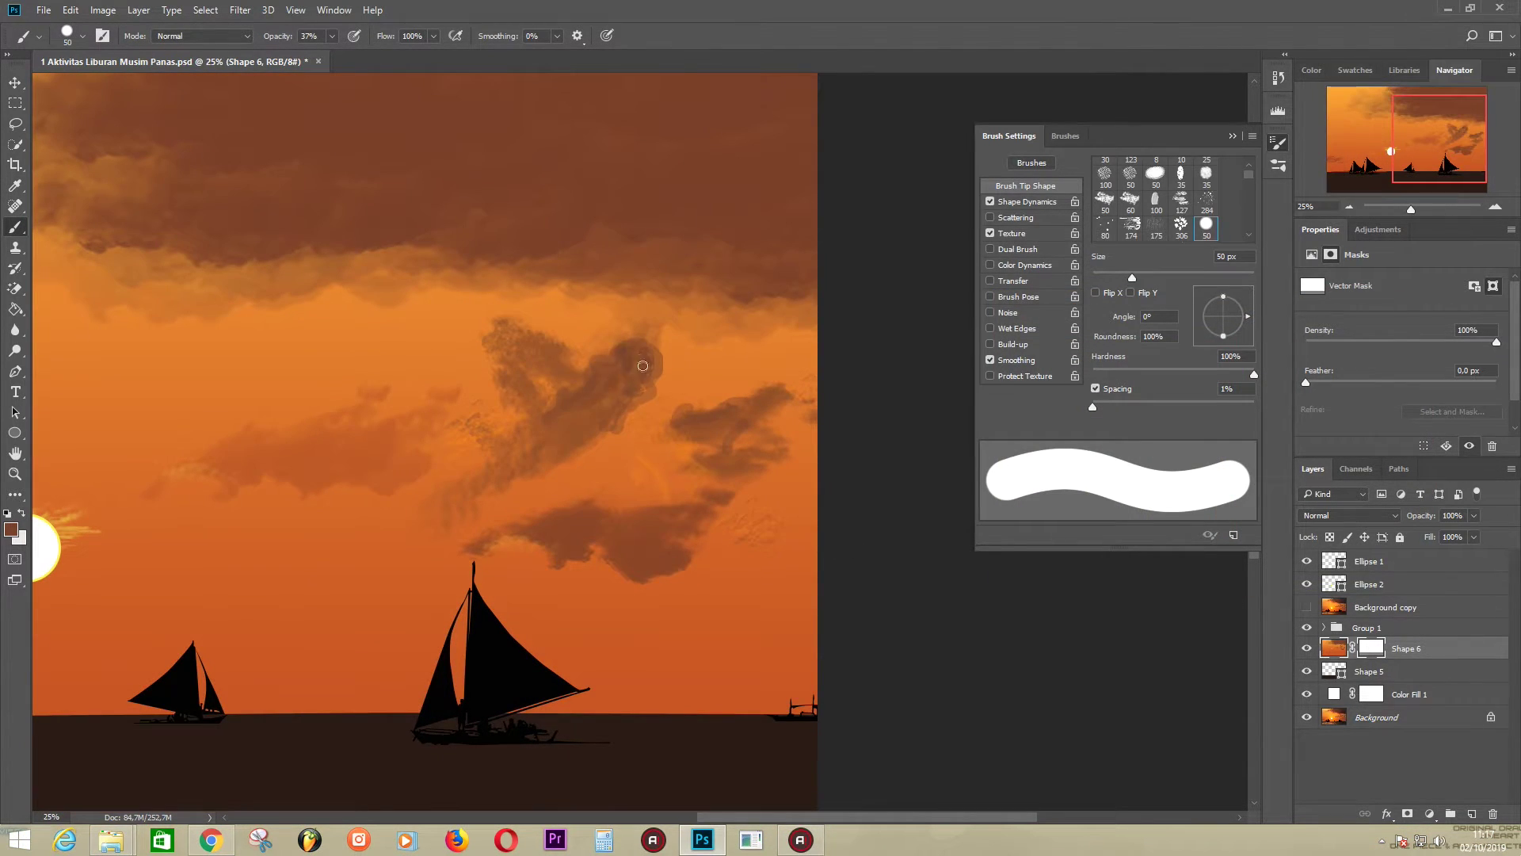
{"action": "left_click_drag", "start_coordinate": [642, 365], "coordinate": [634, 416]}
- Switch to the 324 px cloud brush at 55% opacity, then zoom out and compare with the reference
{"action": "key", "text": "."}
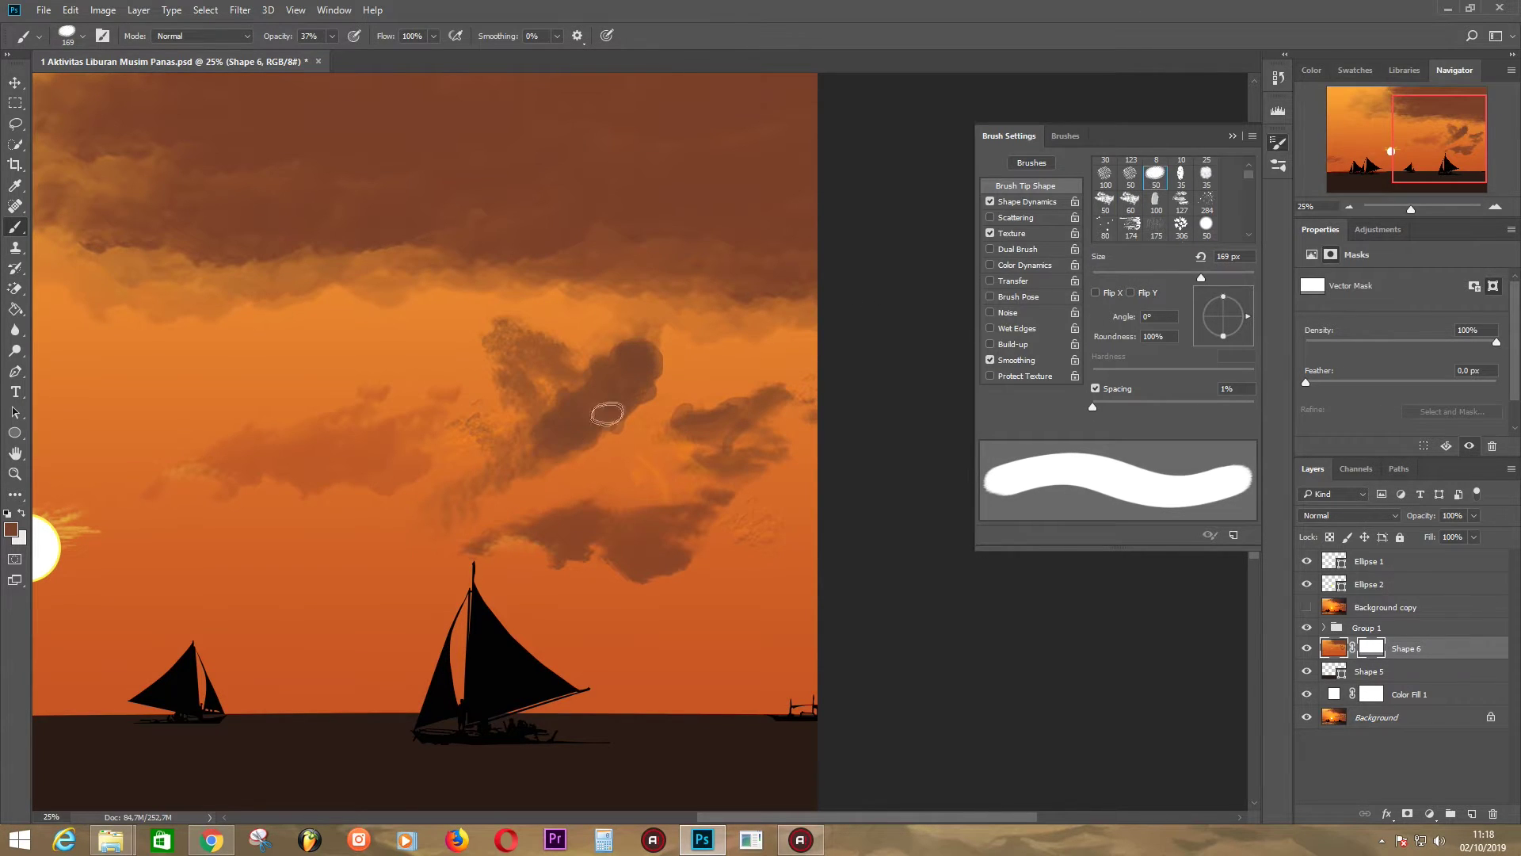
{"action": "key", "text": "period"}
{"action": "key", "text": "period"}
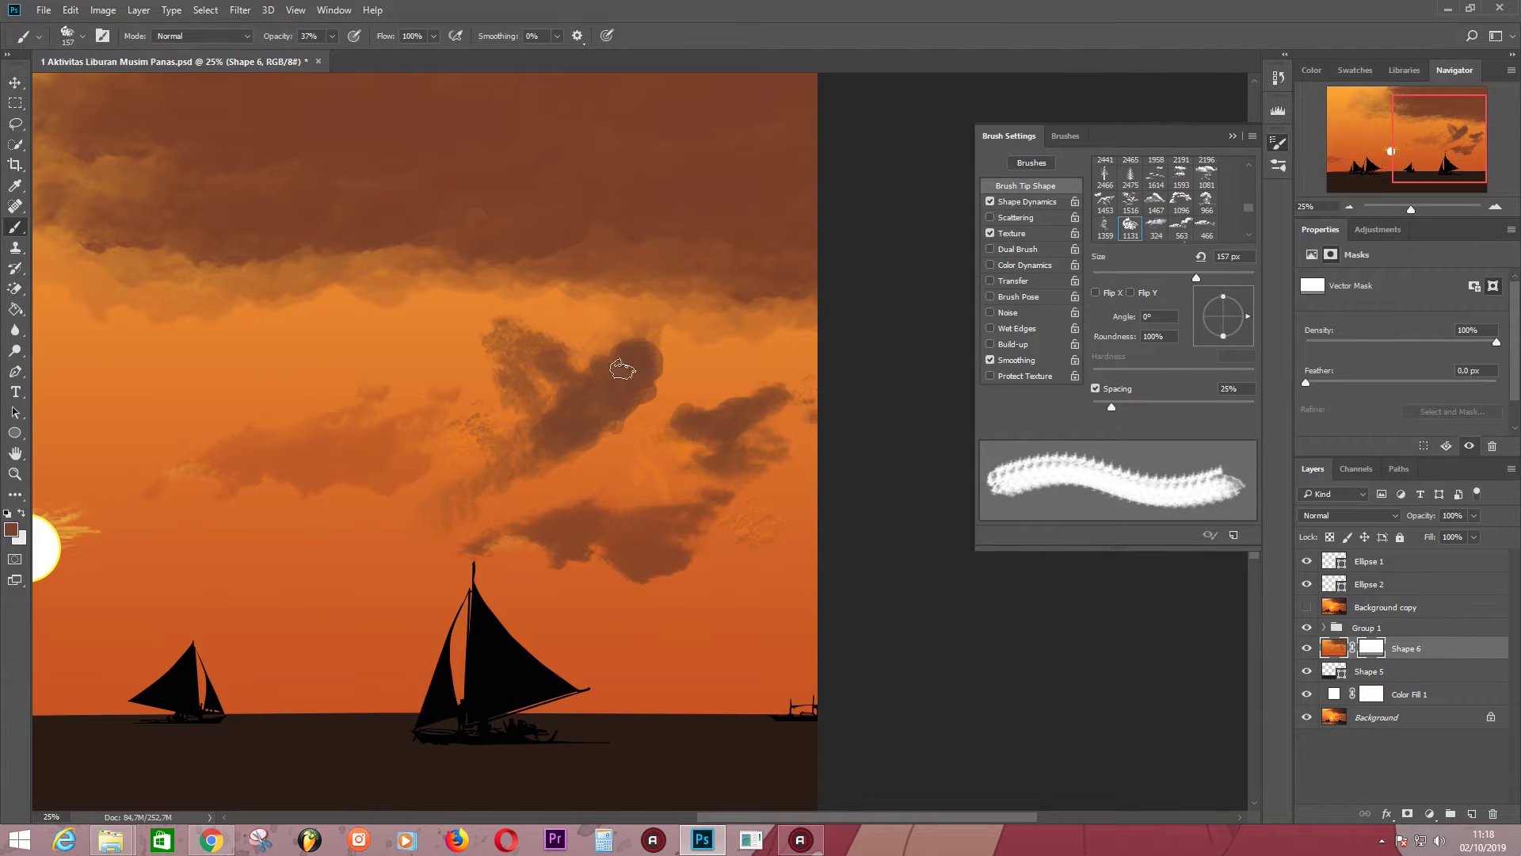
{"action": "key", "text": "5"}
{"action": "key", "text": "5"}
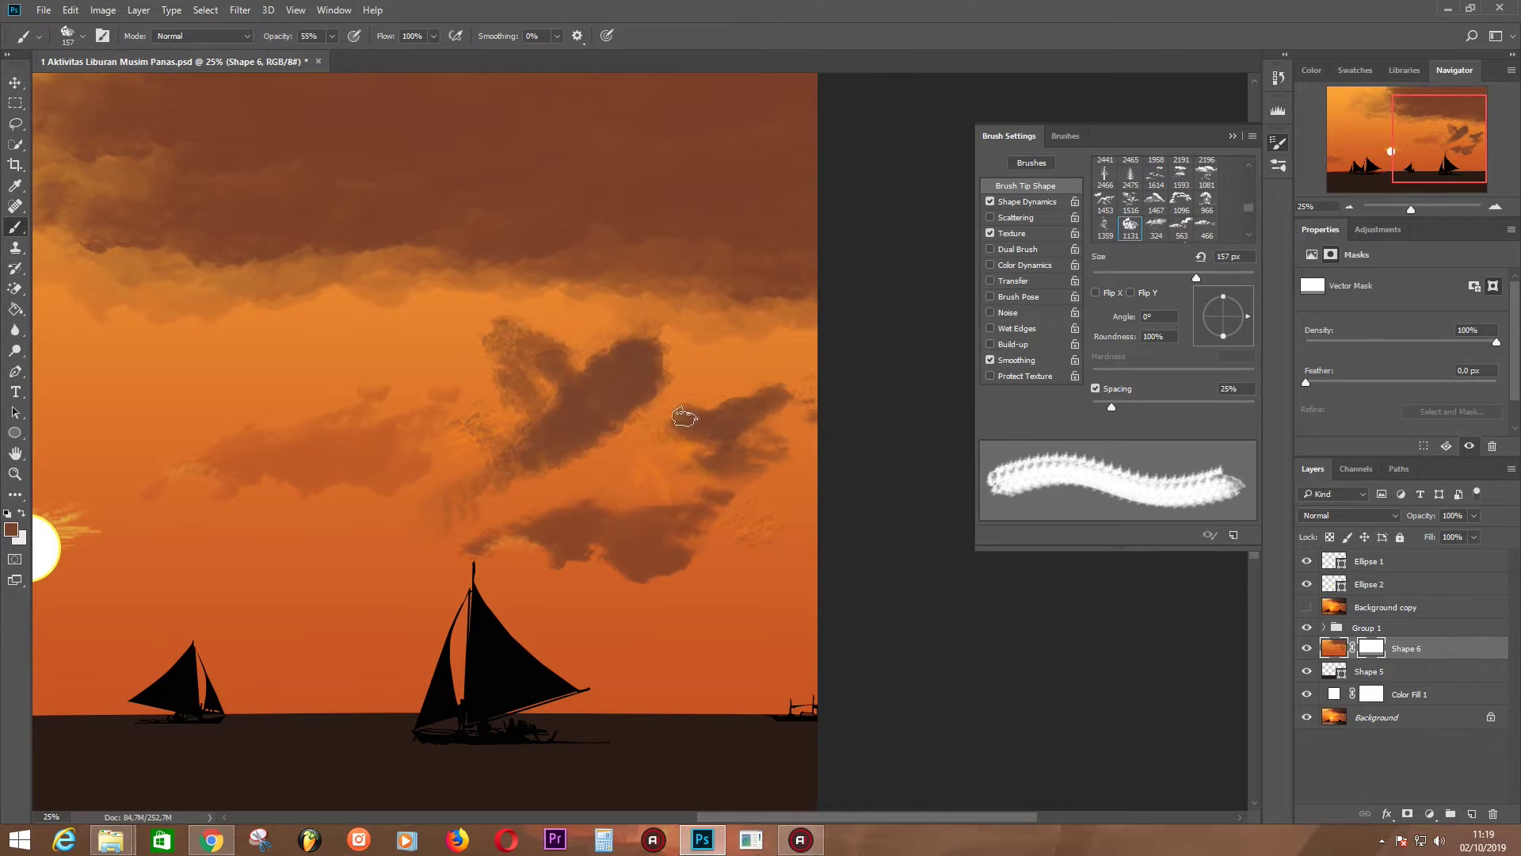
{"action": "key", "text": "period"}
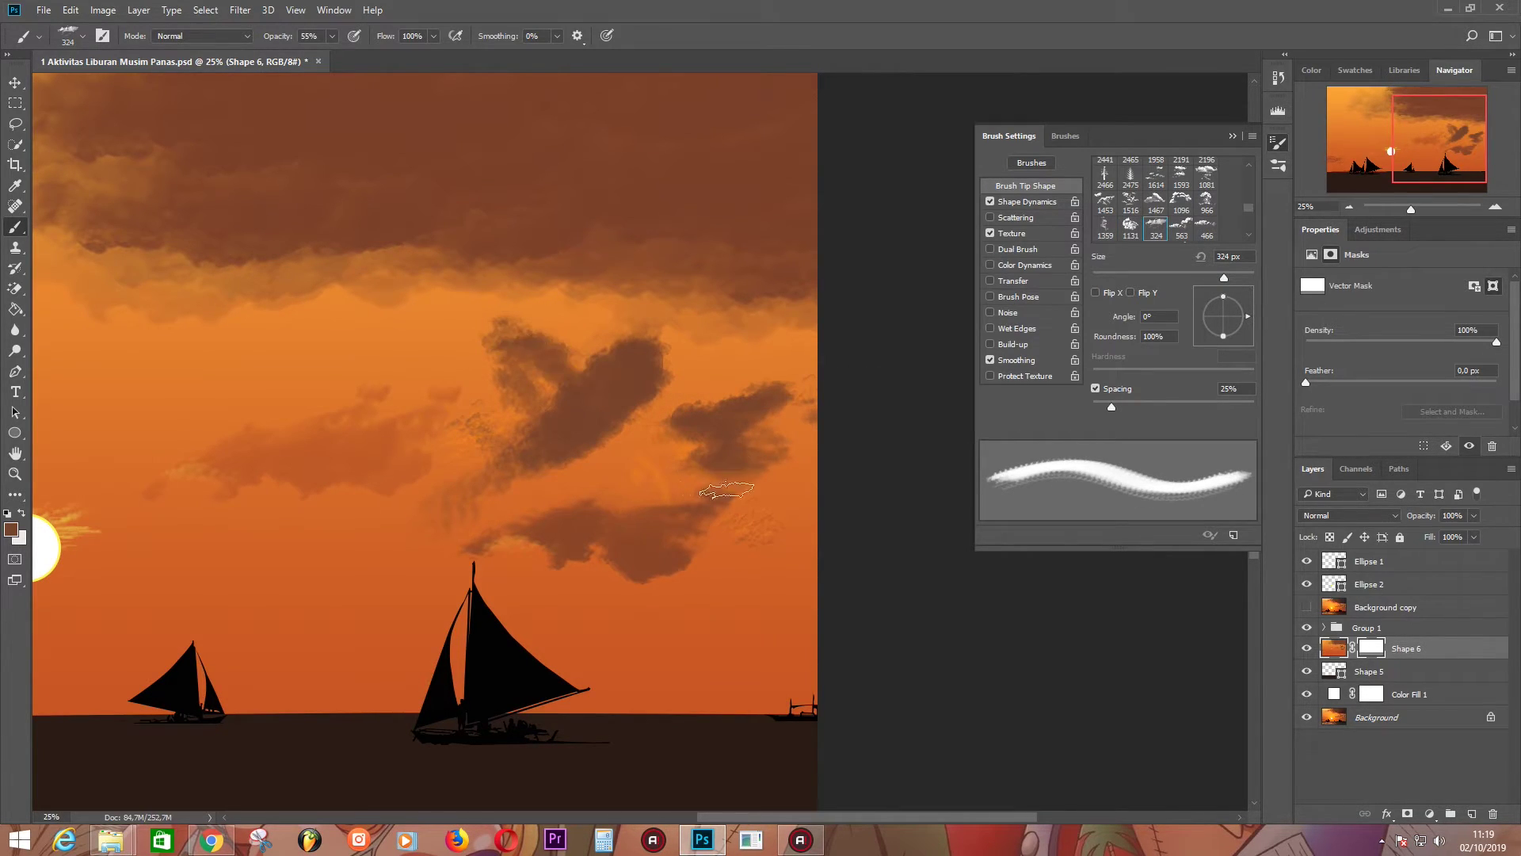
{"action": "key", "text": "ctrl+minus"}
{"action": "left_click", "coordinate": [1306, 607]}
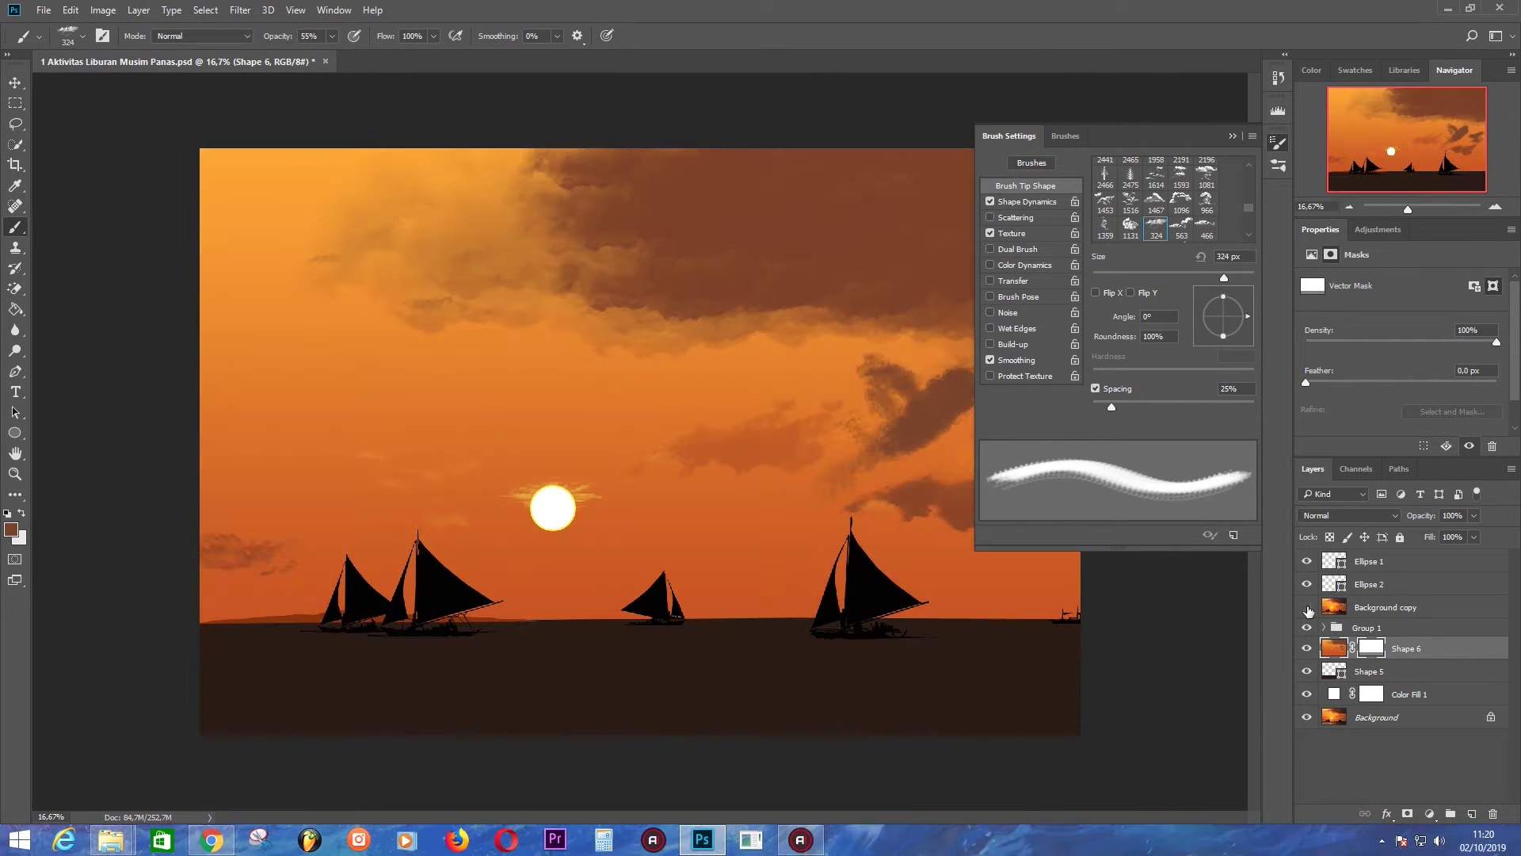
- Zoom to 25% and load the 1989 px cloud brush, mirrored horizontally and vertically
{"action": "left_click", "coordinate": [1306, 607]}
{"action": "key", "text": "period"}
{"action": "key", "text": "period"}
{"action": "key", "text": "period"}
{"action": "key", "text": "period"}
{"action": "key", "text": "period"}
{"action": "key", "text": "period"}
{"action": "key", "text": "period"}
{"action": "key", "text": "period"}
{"action": "key", "text": "period"}
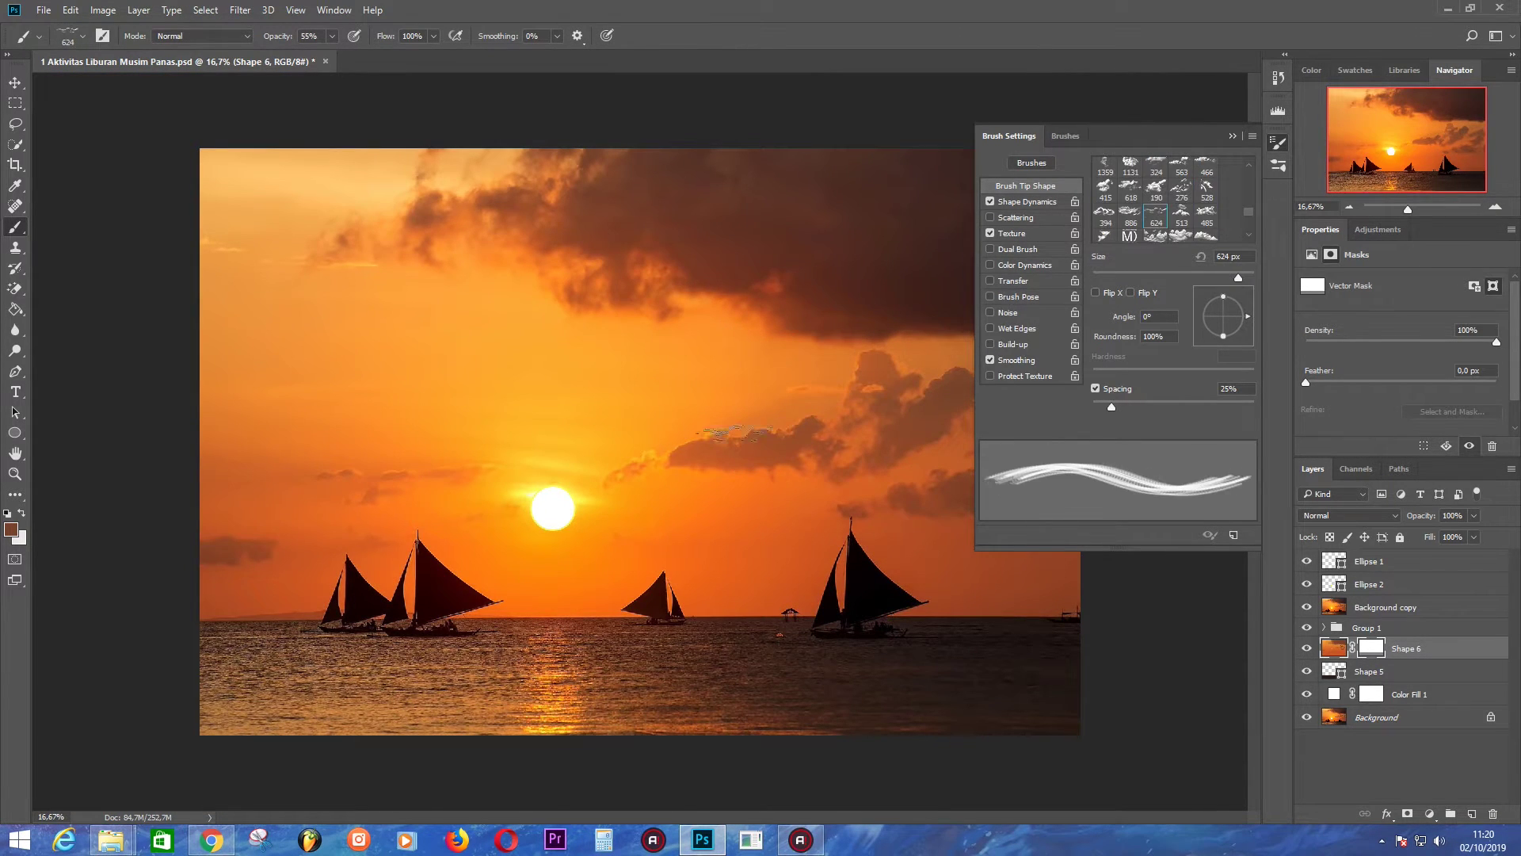
{"action": "left_click", "coordinate": [1307, 607]}
{"action": "key", "text": "ctrl+plus"}
{"action": "left_click", "coordinate": [1307, 606]}
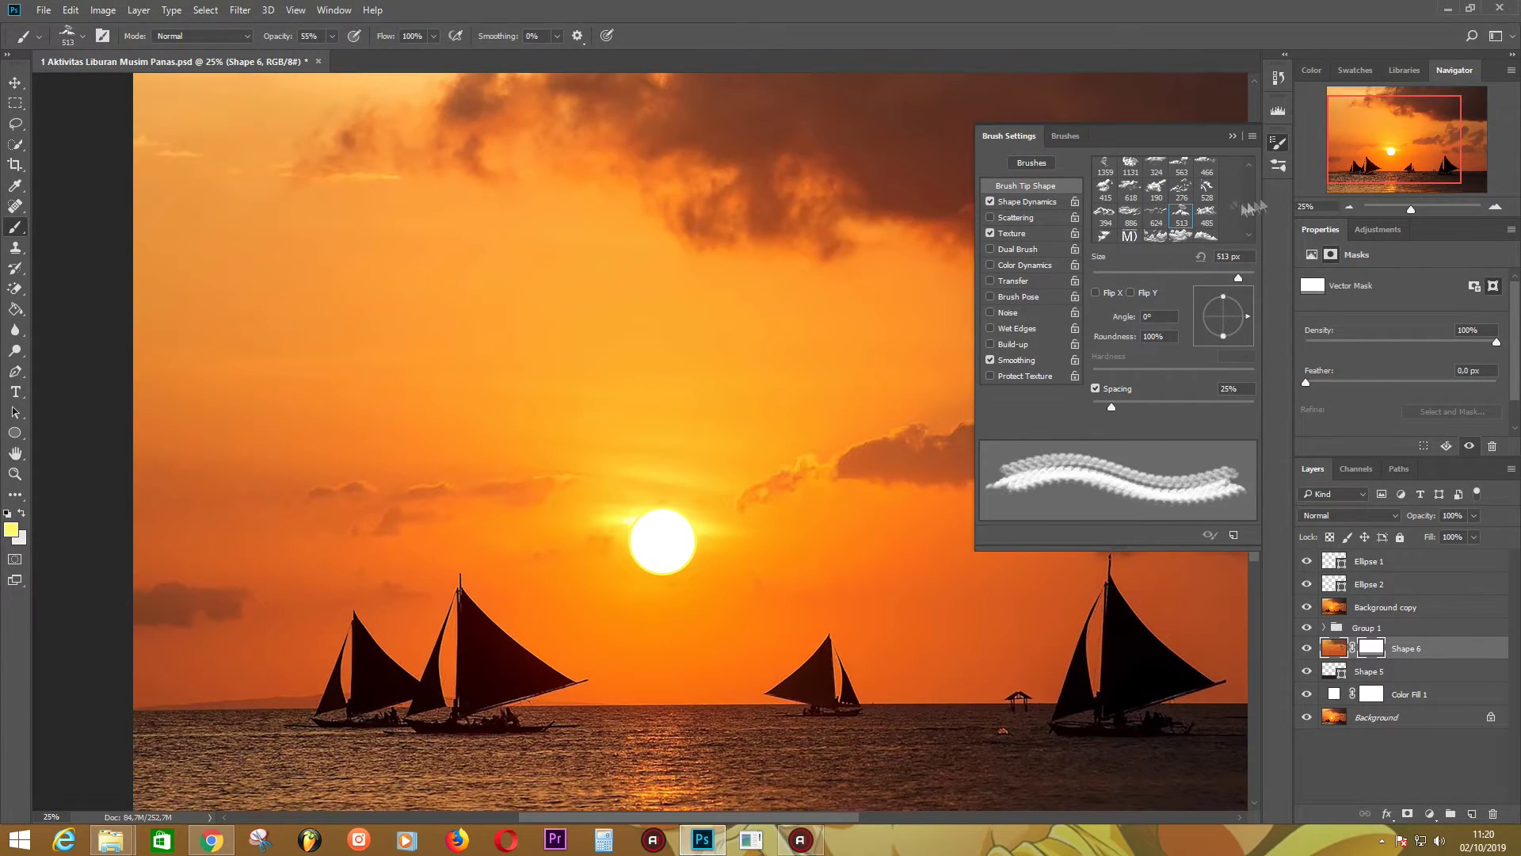
{"action": "left_click", "coordinate": [1207, 235]}
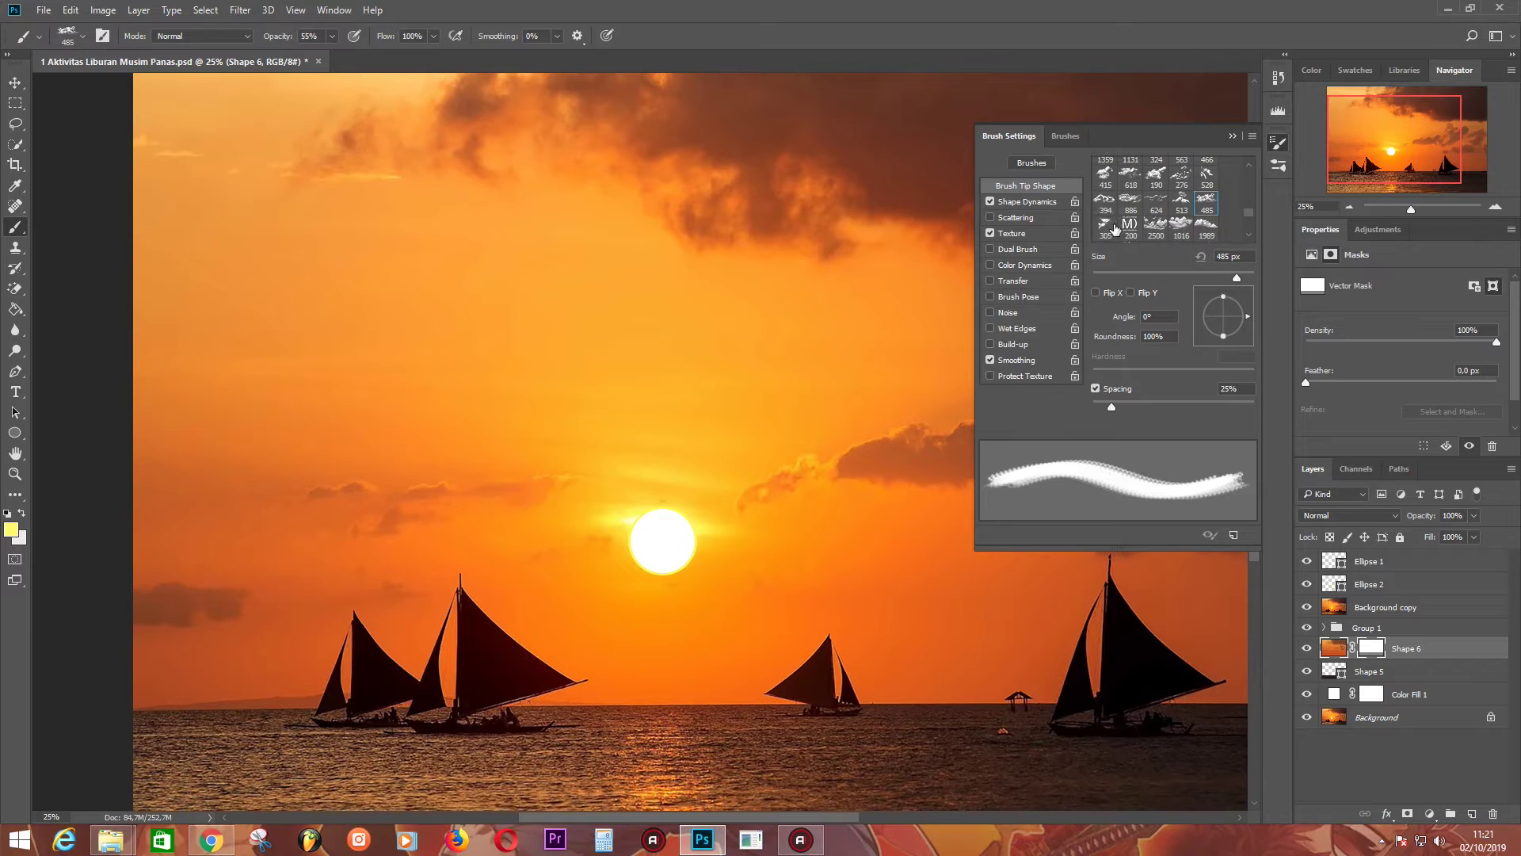
{"action": "left_click", "coordinate": [1096, 293]}
{"action": "left_click", "coordinate": [1131, 293]}
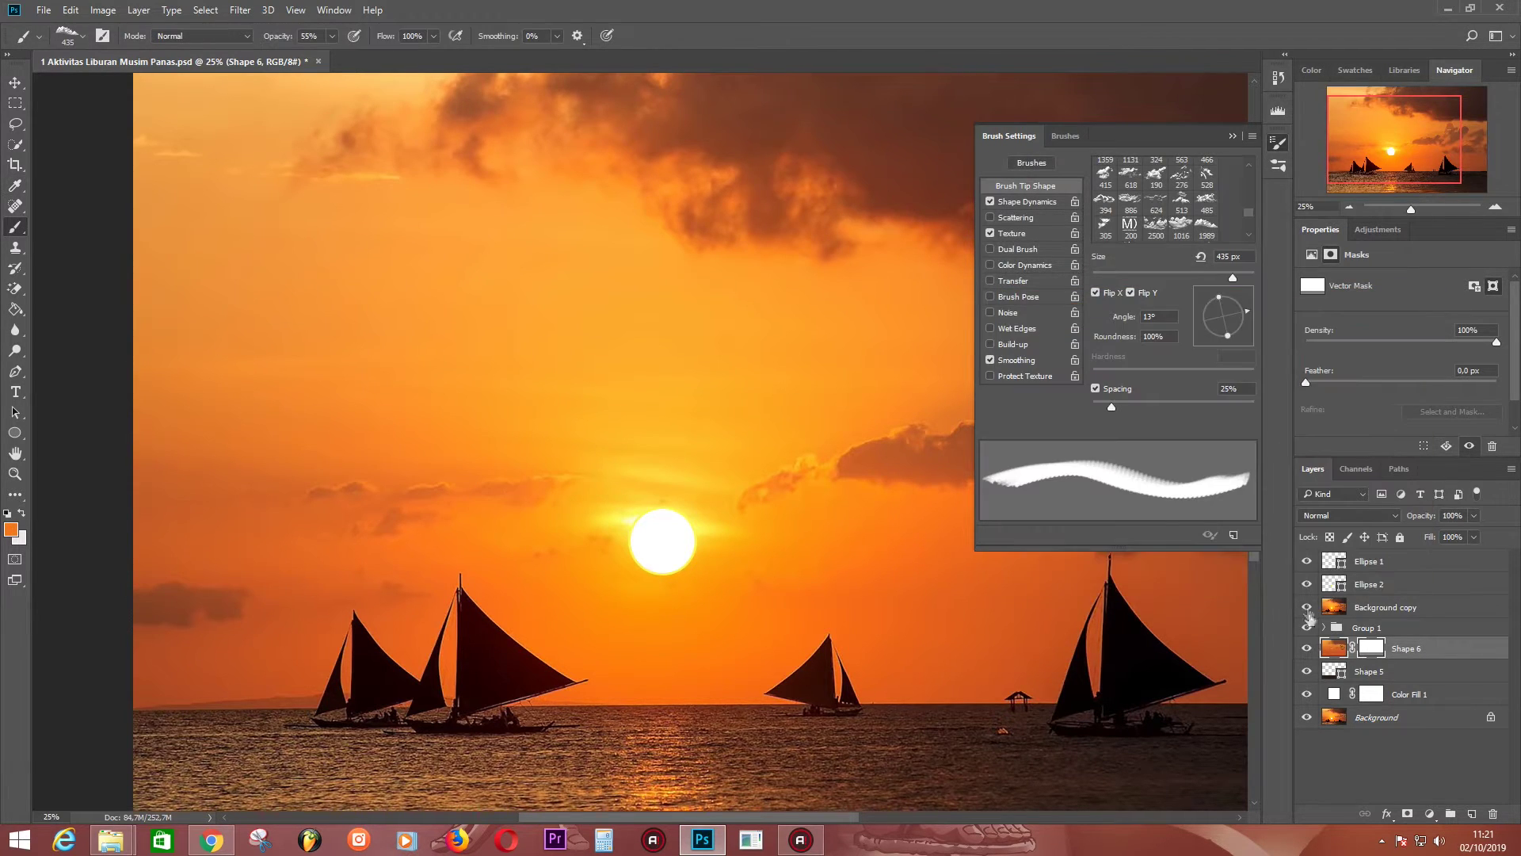
- Use the 624 px cloud brush angled at 4° with a brighter orange paint colour
{"action": "scroll", "coordinate": [485, 397], "scroll_direction": "right", "scroll_amount": 5}
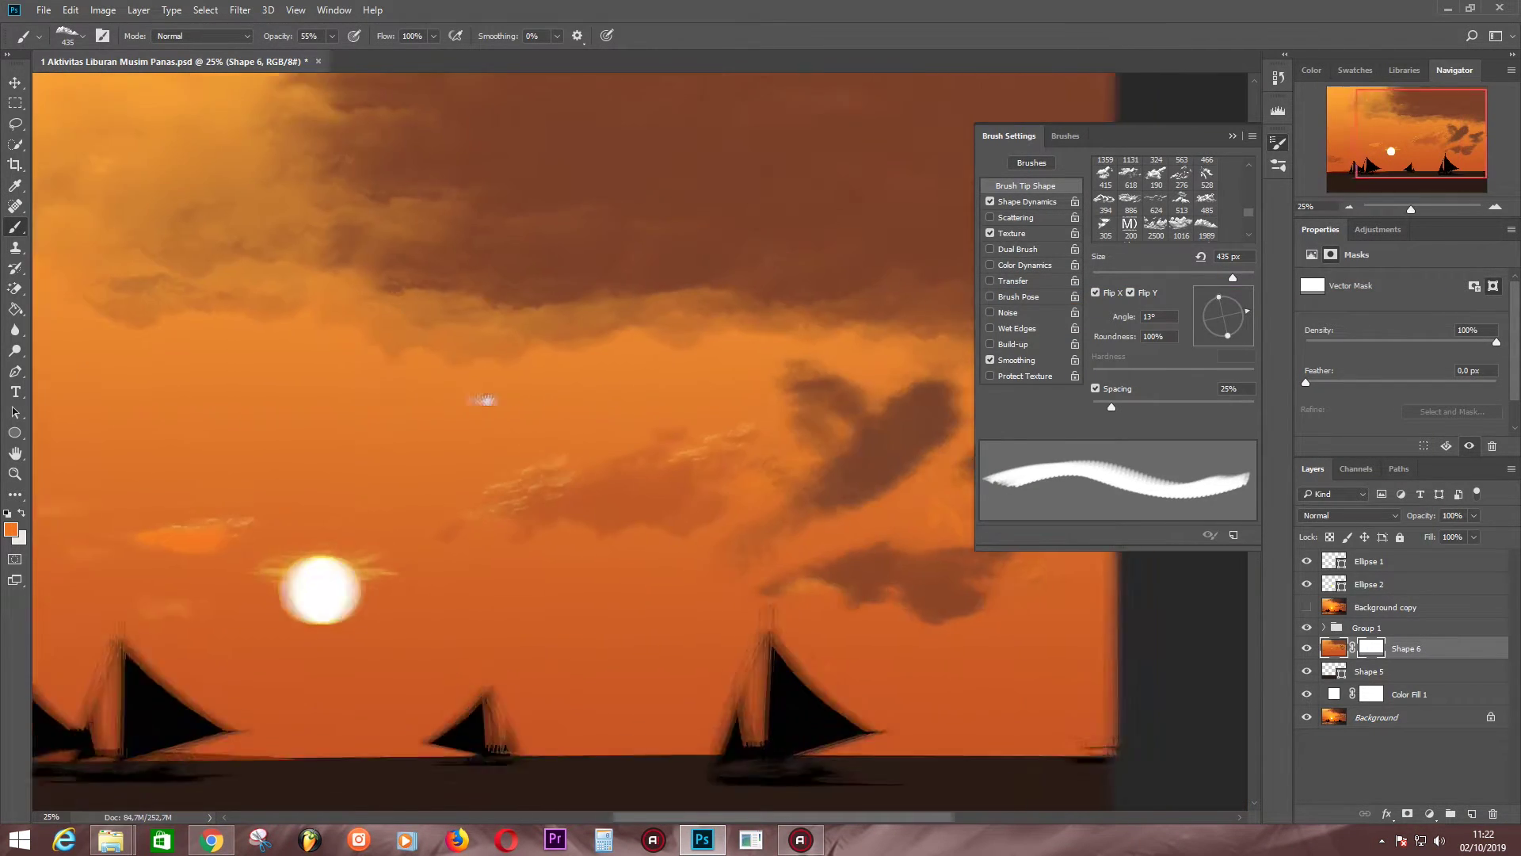
{"action": "left_click", "coordinate": [1180, 199]}
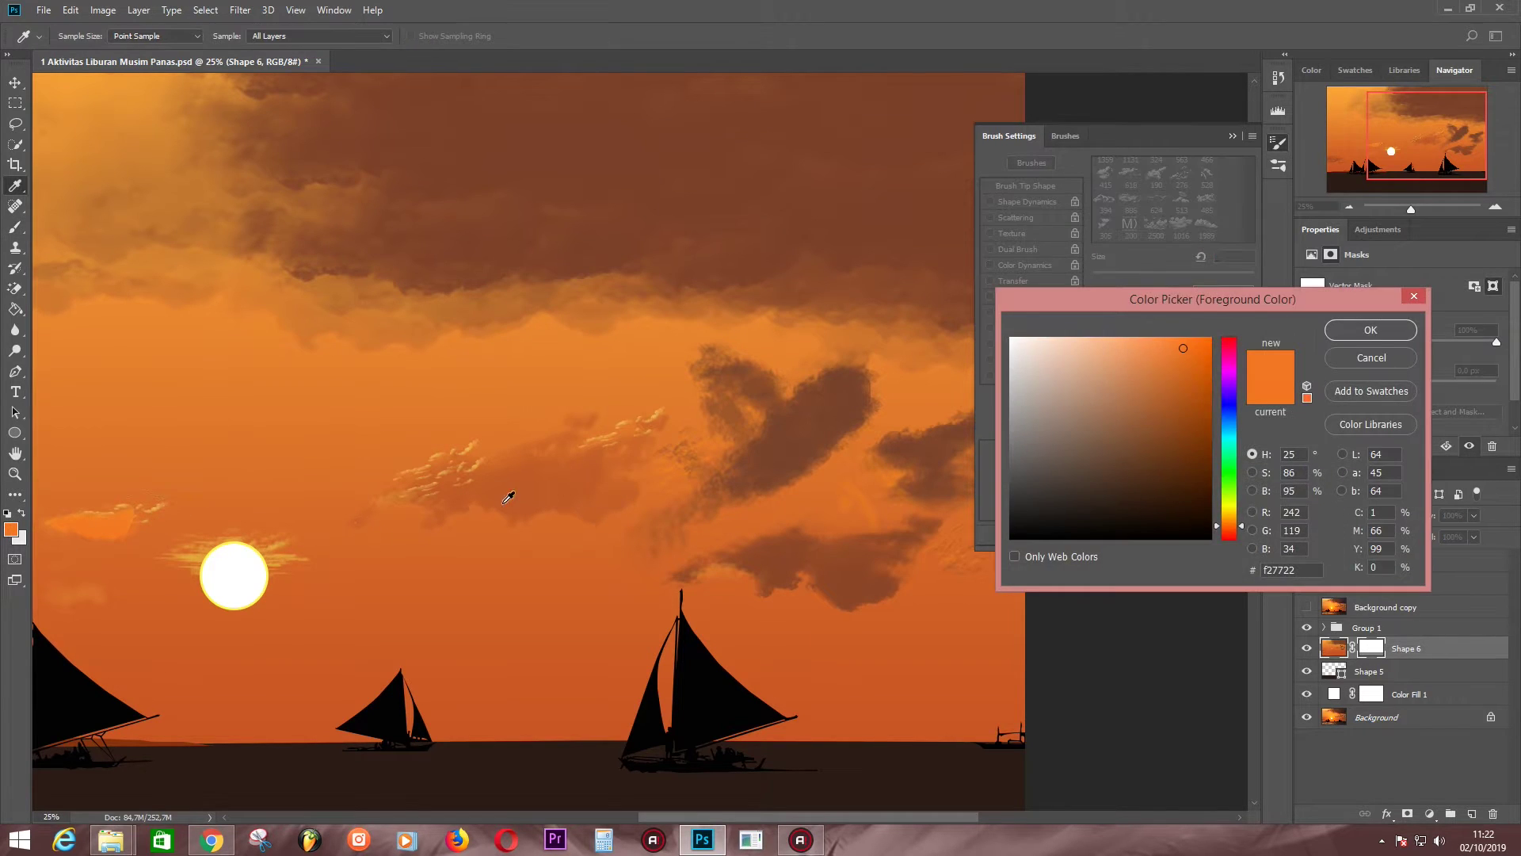
{"action": "left_click", "coordinate": [1156, 198]}
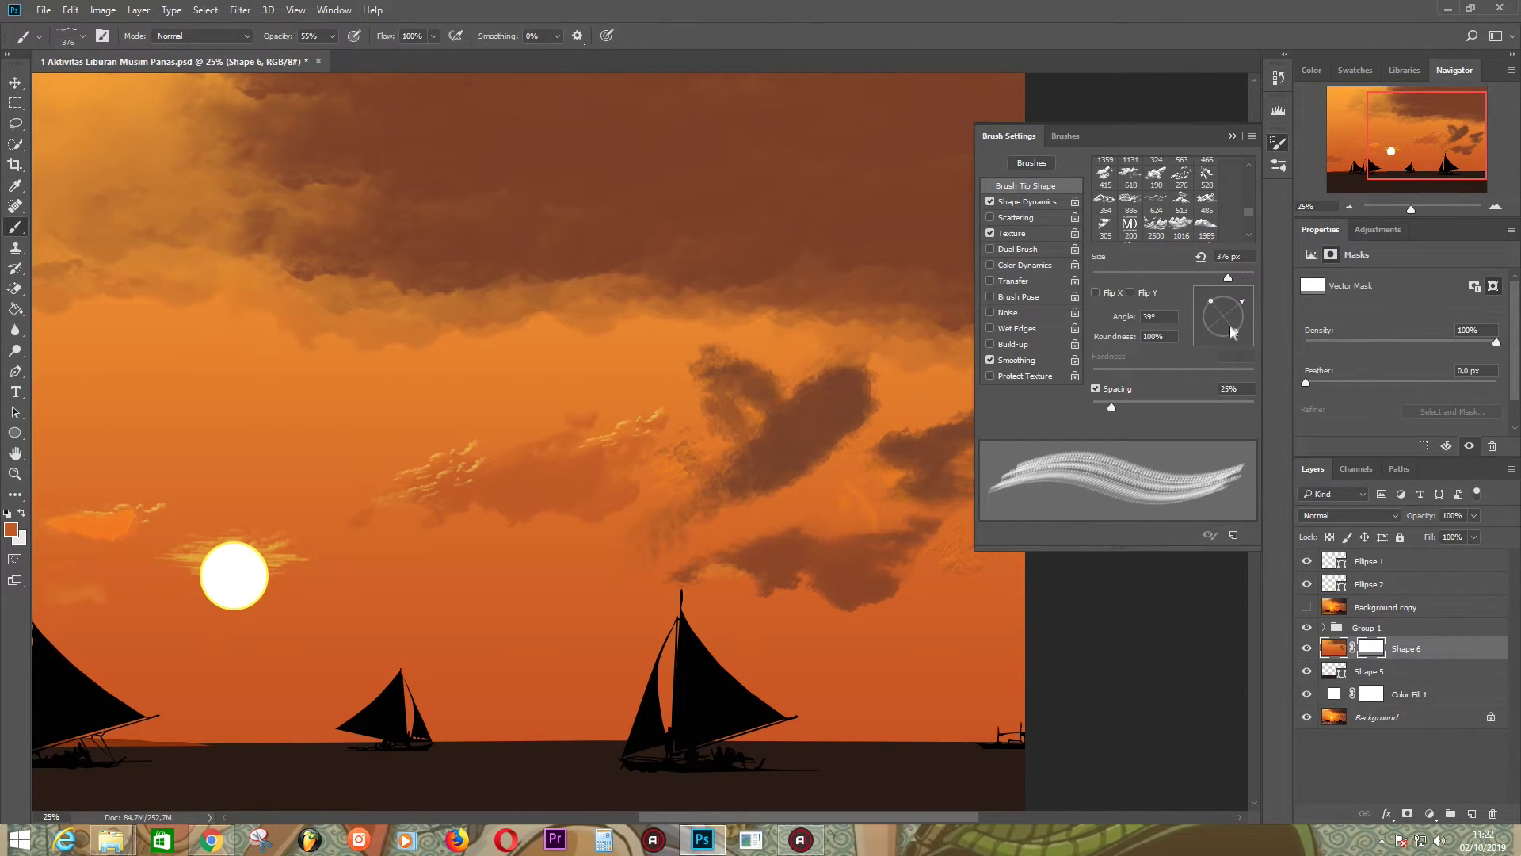
{"action": "left_click_drag", "start_coordinate": [1232, 332], "coordinate": [1221, 293]}
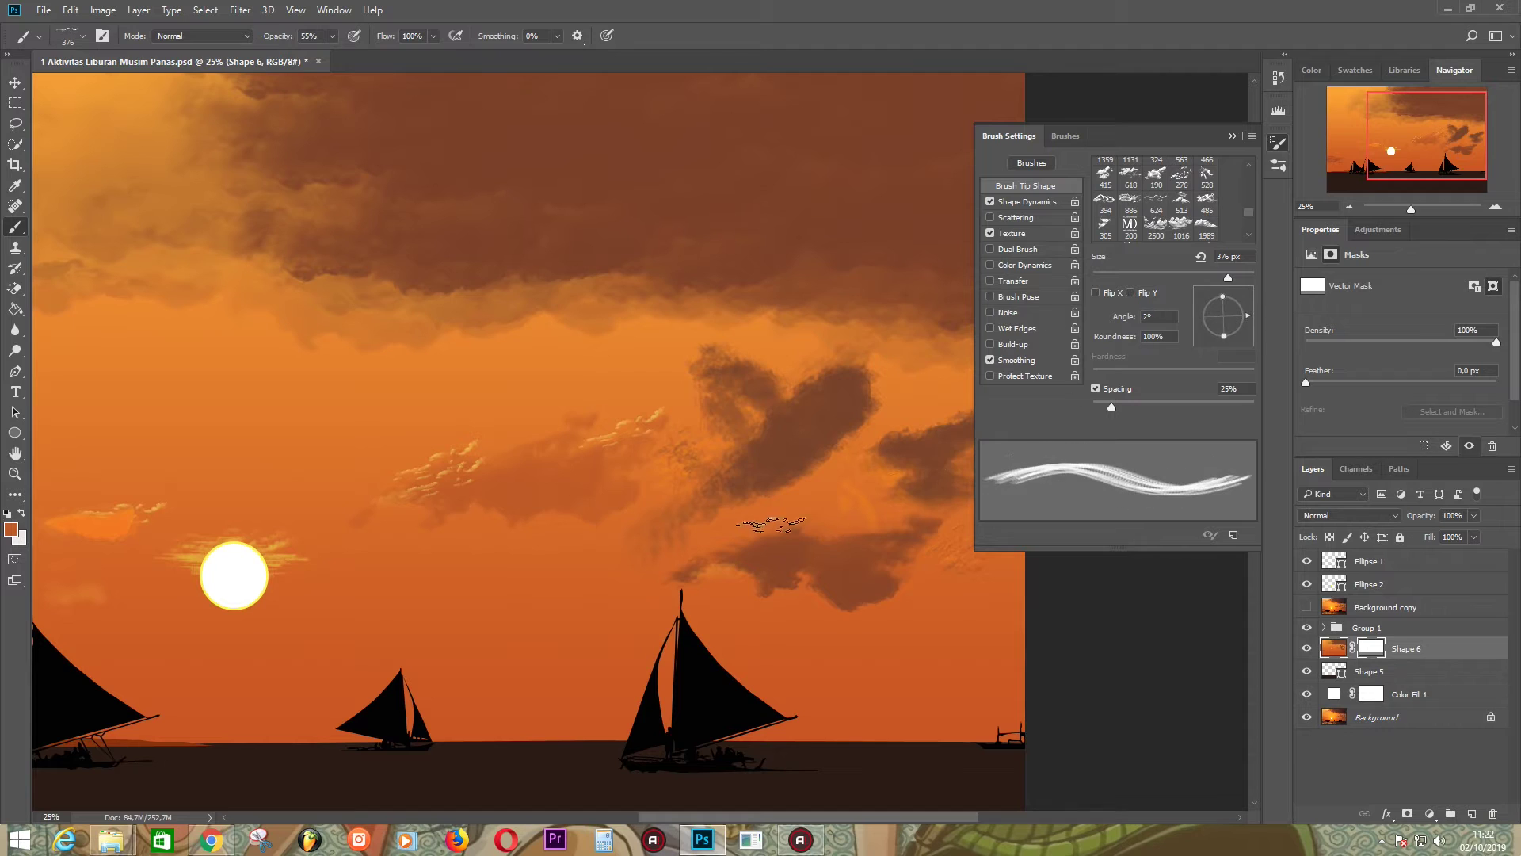
{"action": "left_click", "coordinate": [11, 530]}
{"action": "type", "text": "26"}
{"action": "key", "text": "Return"}
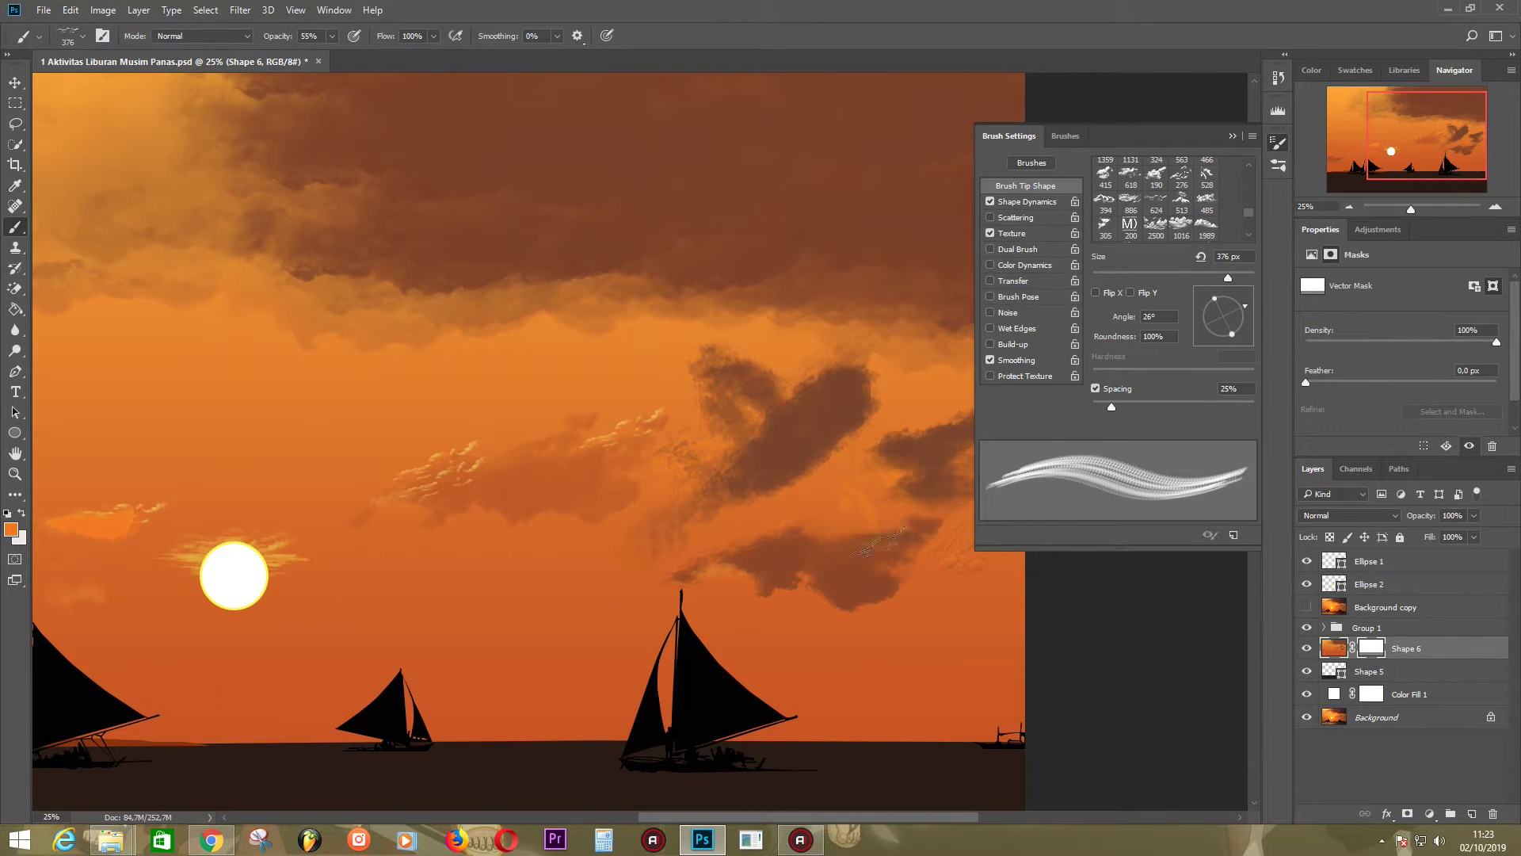
{"action": "key", "text": "Right"}
{"action": "key", "text": "Right"}
{"action": "key", "text": "Right"}
- Centre the sun in view and set a mirrored 466 px cloud brush at 68% roundness
{"action": "left_click_drag", "start_coordinate": [941, 505], "coordinate": [780, 510]}
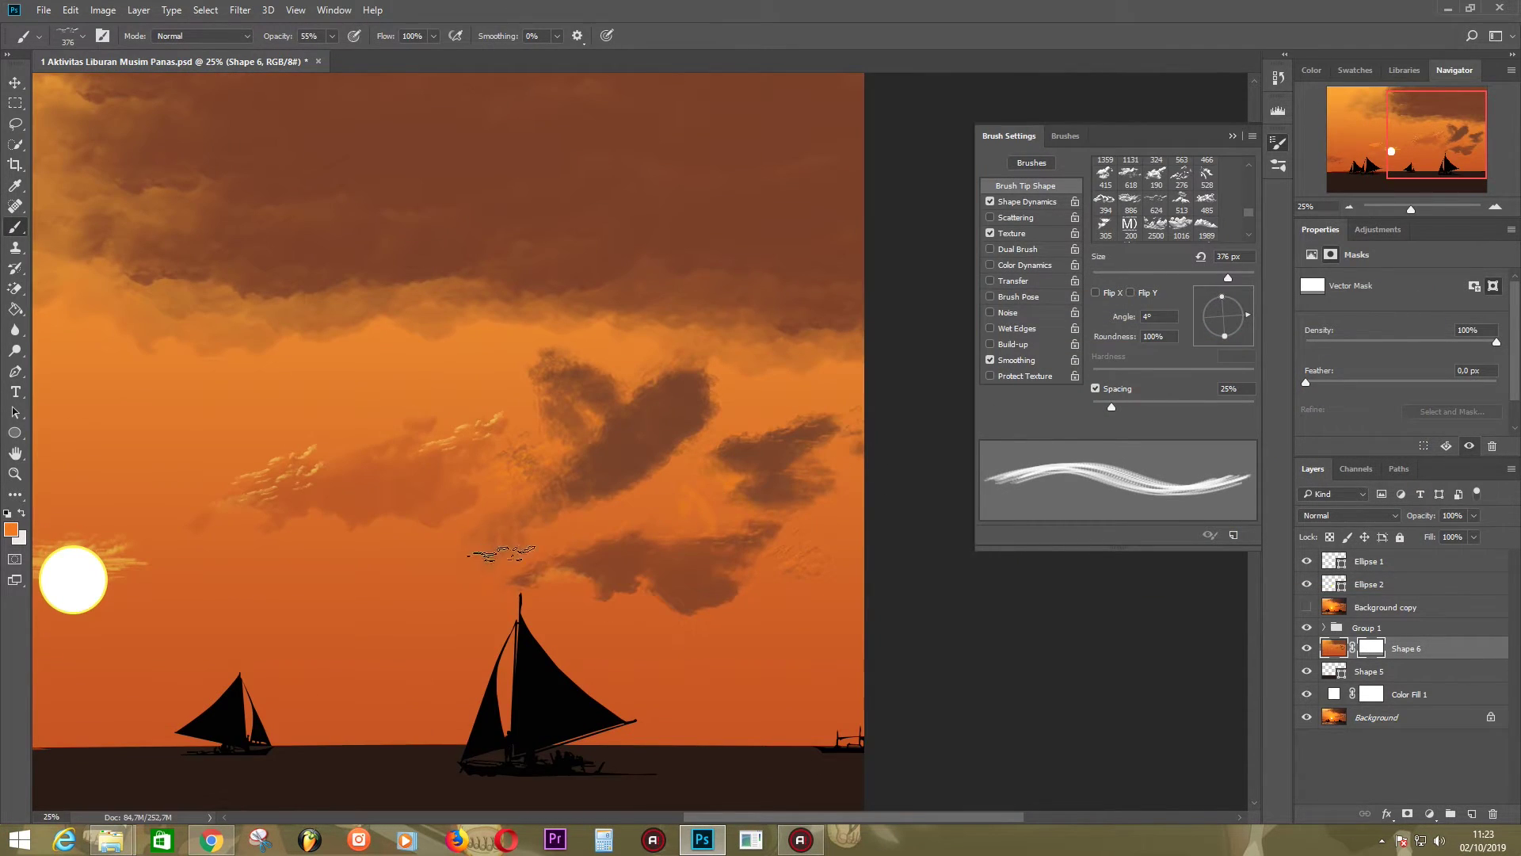
{"action": "left_click_drag", "start_coordinate": [309, 500], "coordinate": [492, 602]}
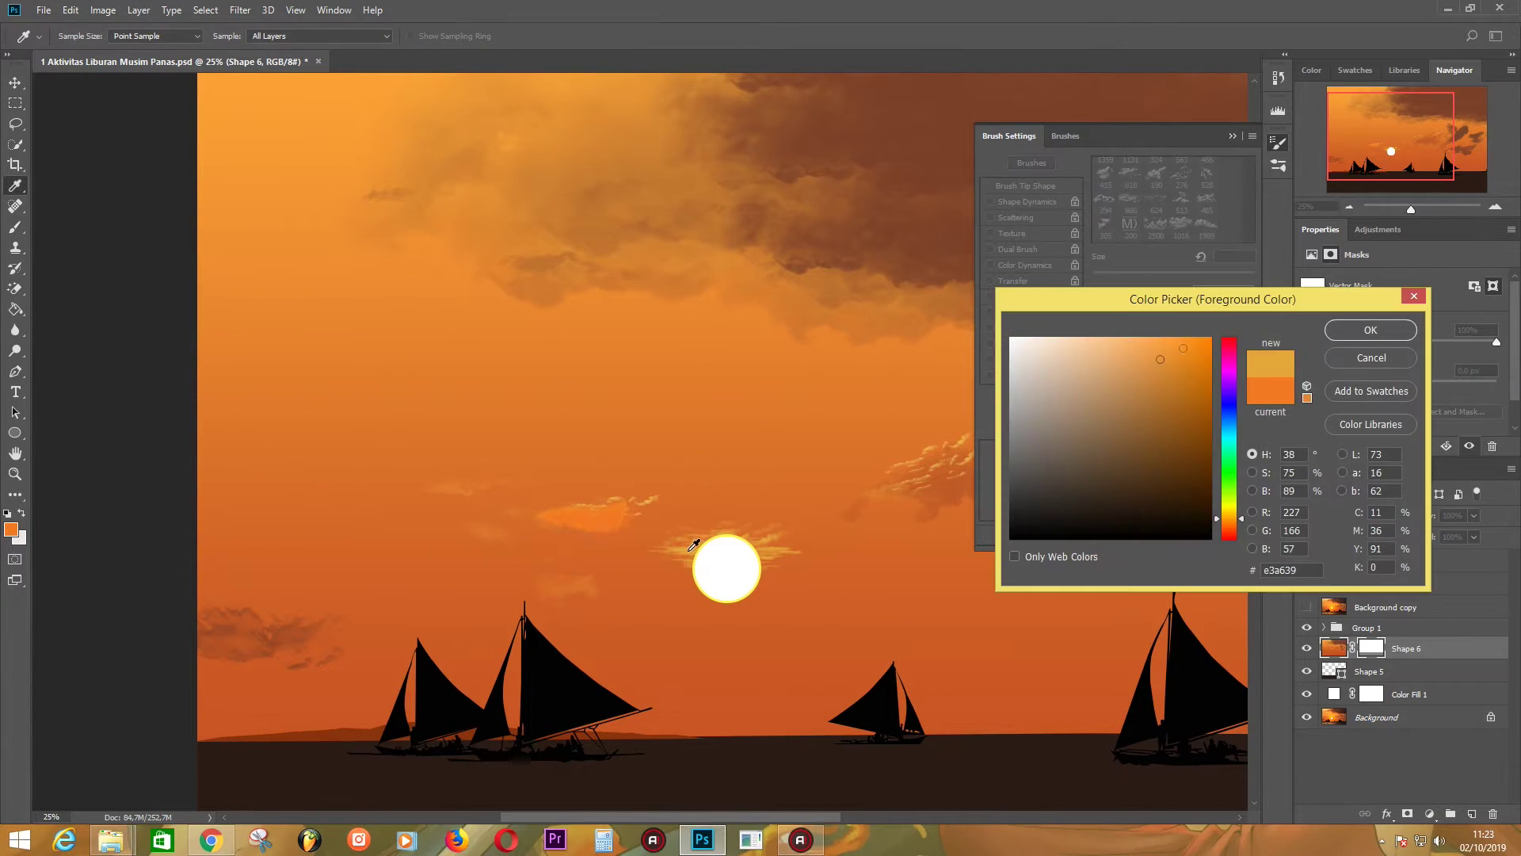
{"action": "left_click", "coordinate": [1130, 294]}
{"action": "left_click", "coordinate": [1096, 294]}
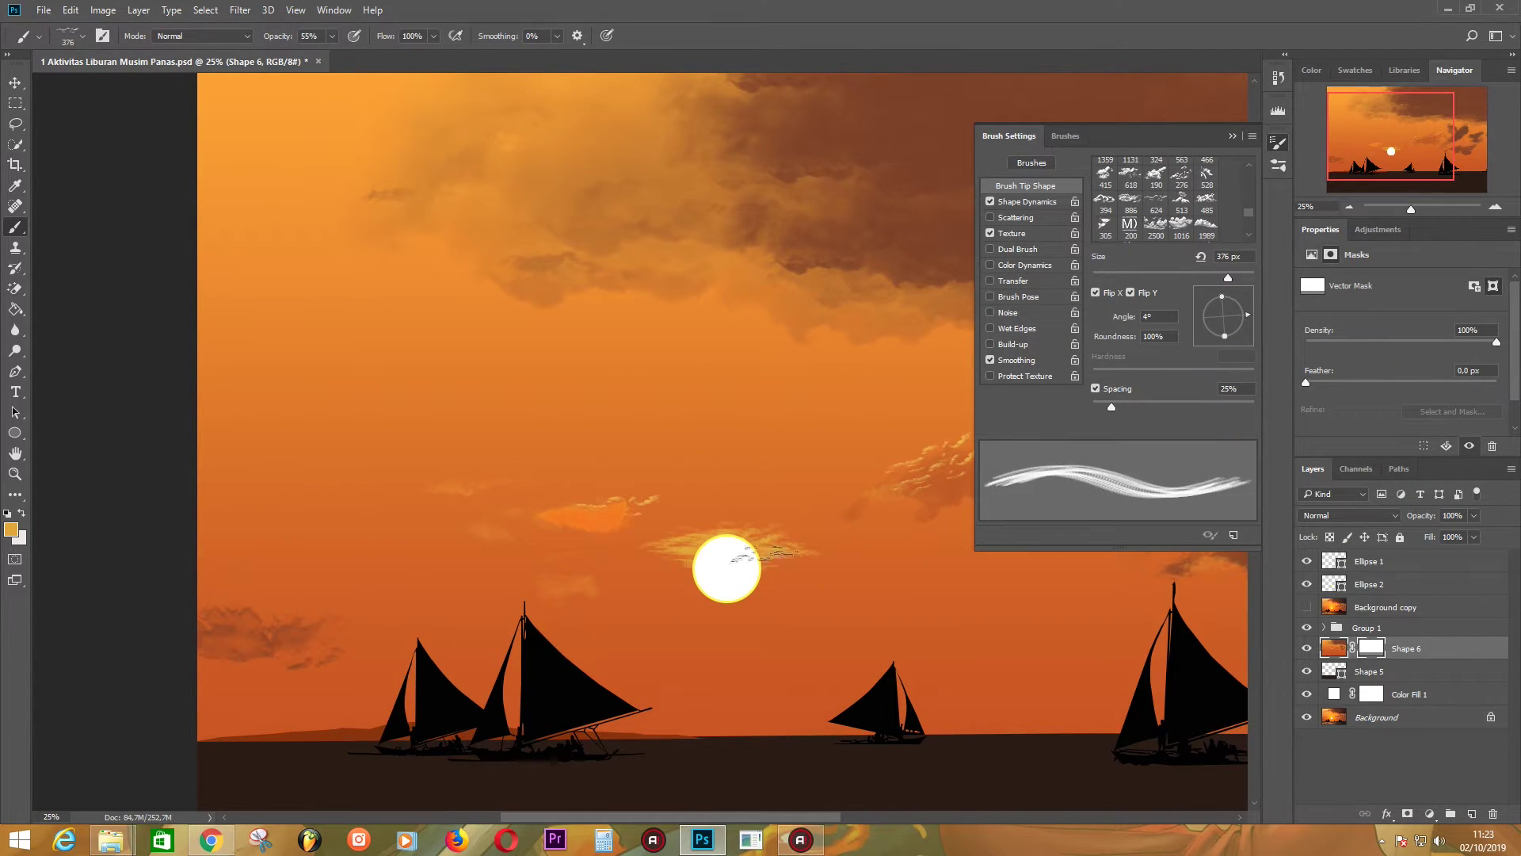
{"action": "left_click", "coordinate": [1306, 607]}
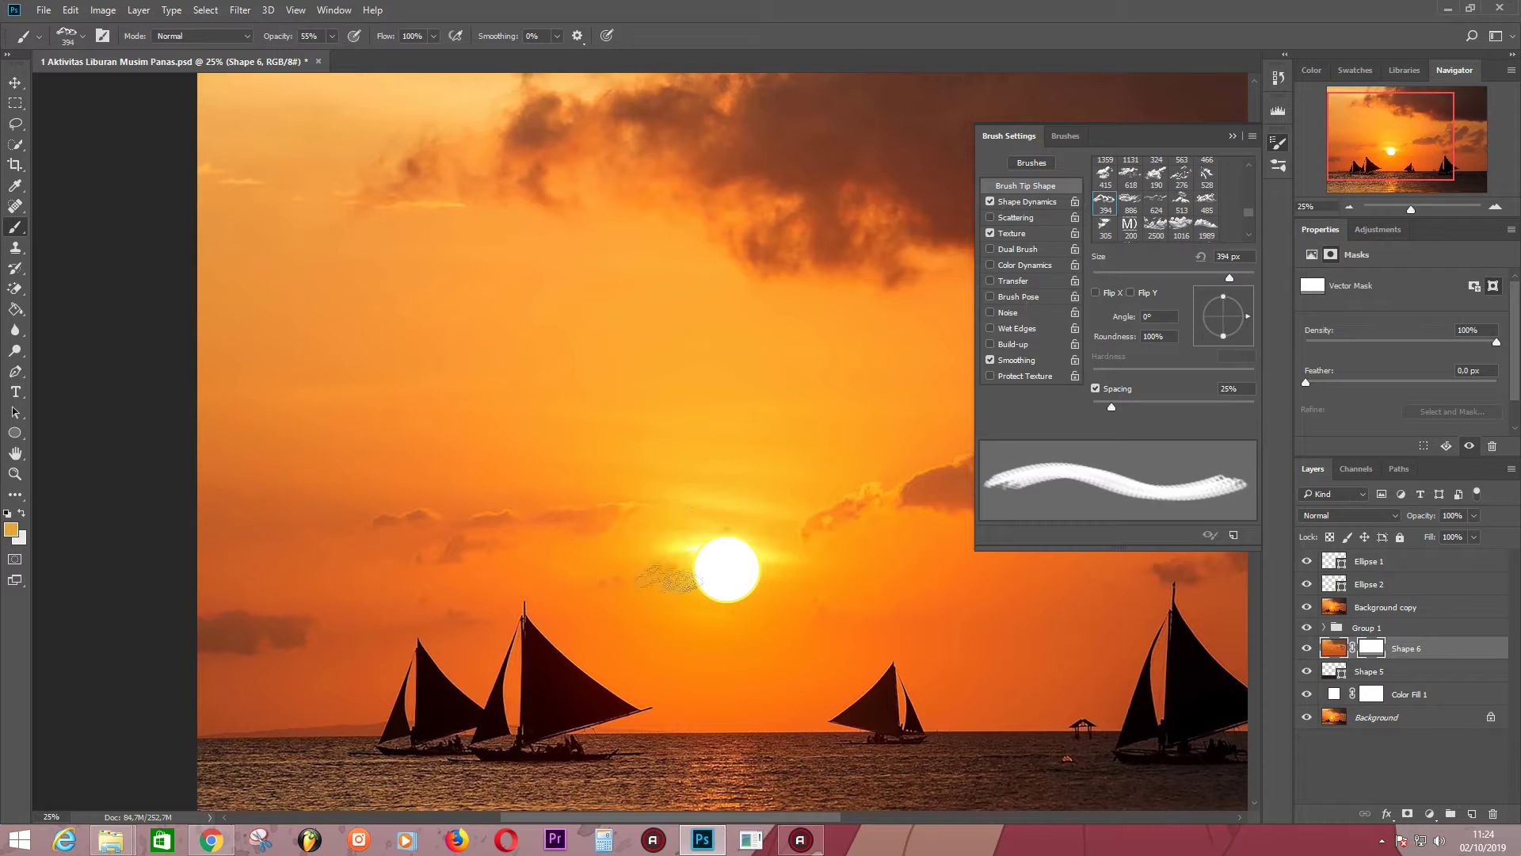
{"action": "key", "text": "comma"}
{"action": "left_click_drag", "start_coordinate": [1111, 342], "coordinate": [1086, 343]}
{"action": "left_click", "coordinate": [1232, 278]}
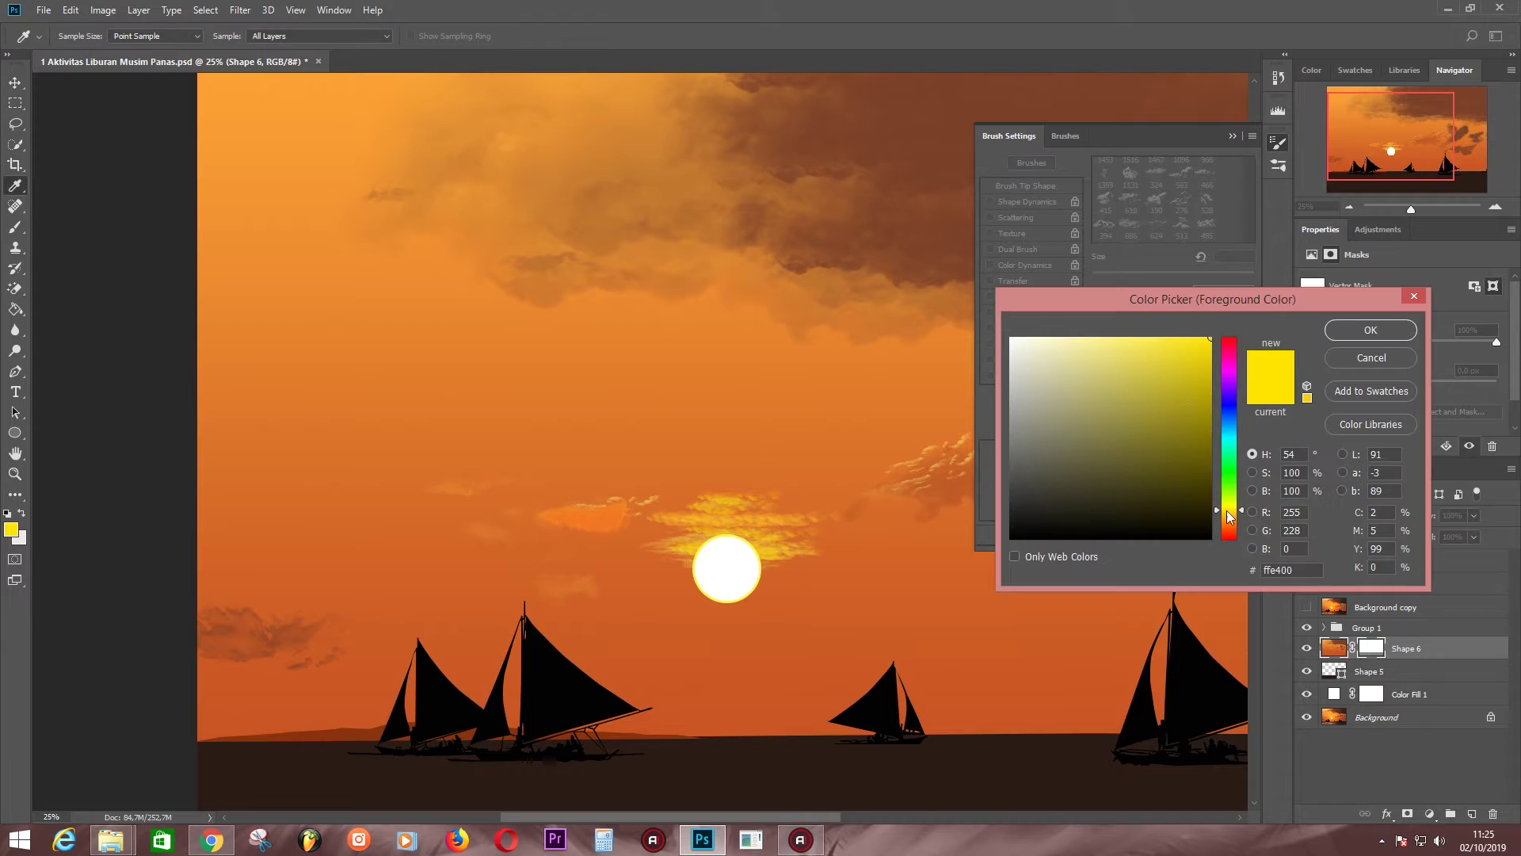
- Switch to the 636 px cloud brush and compare the sky against the Background copy photo
{"action": "left_click", "coordinate": [1308, 607]}
{"action": "key", "text": "period"}
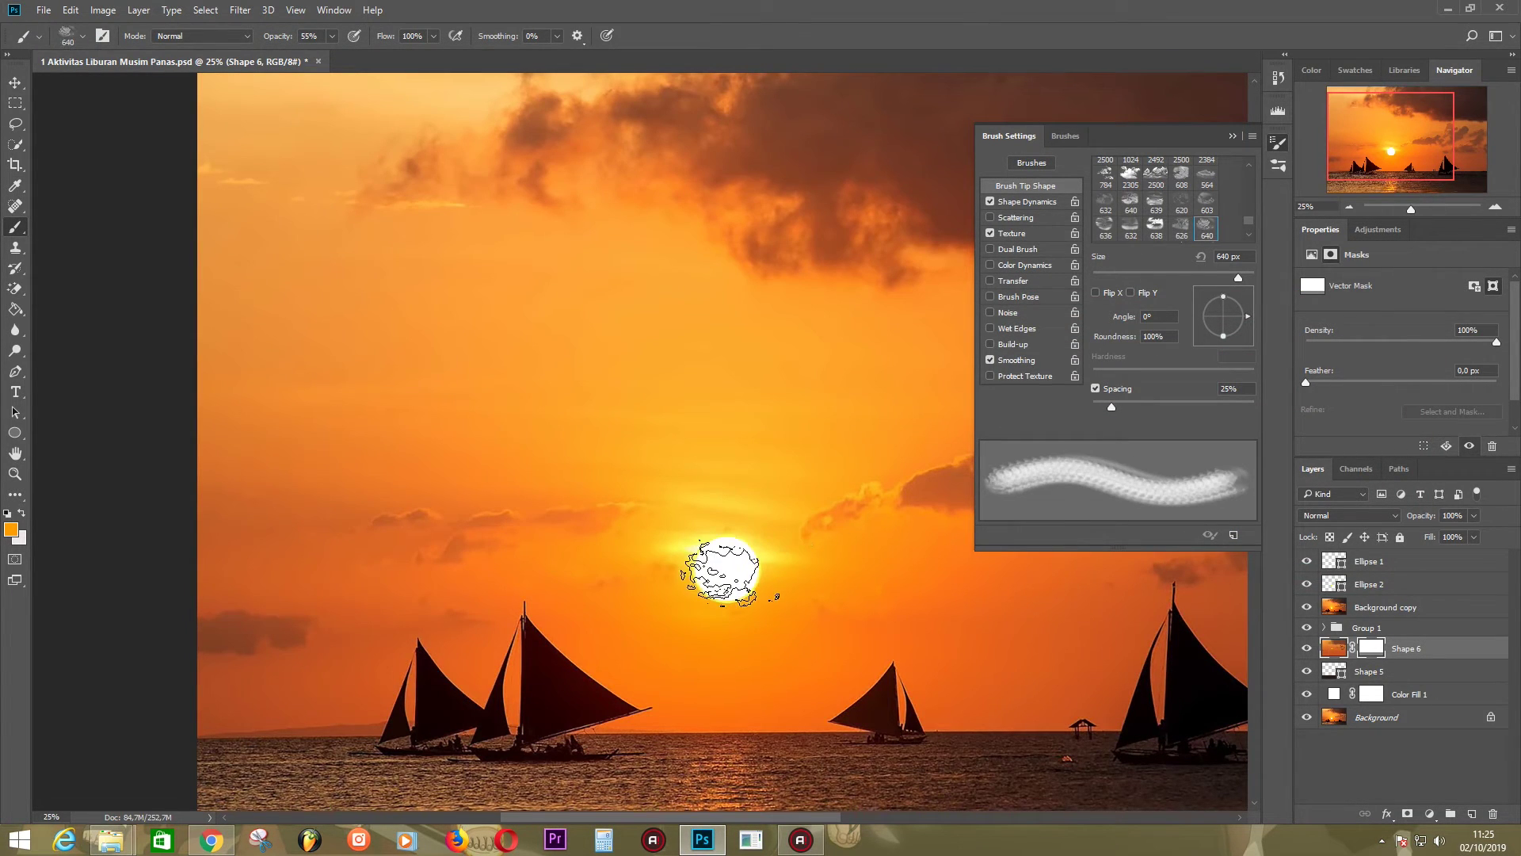
{"action": "key", "text": "comma"}
{"action": "key", "text": "comma"}
{"action": "key", "text": "comma"}
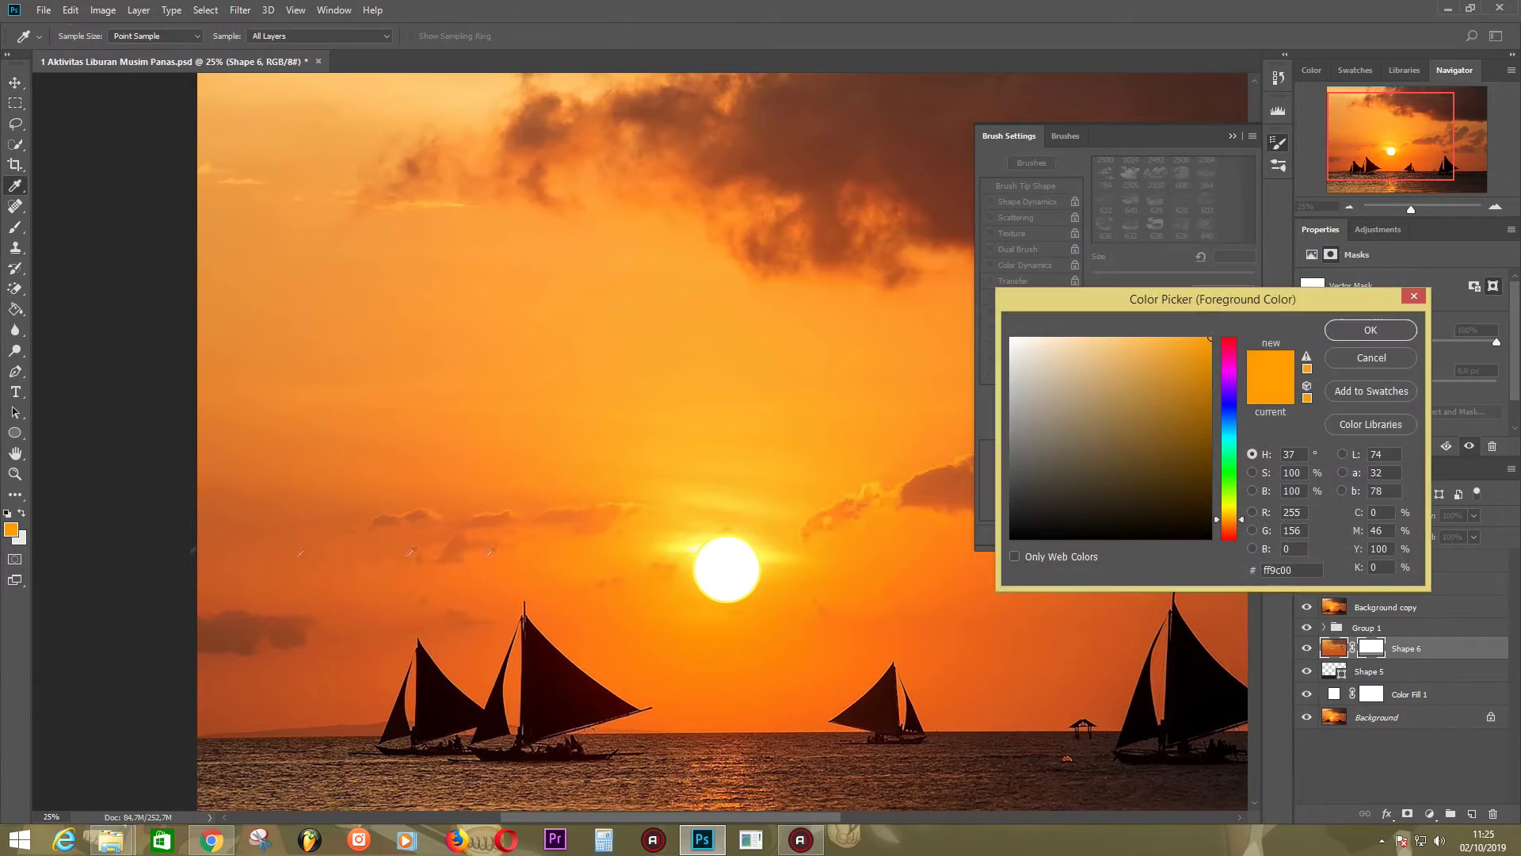
{"action": "left_click", "coordinate": [1308, 607]}
{"action": "left_click", "coordinate": [1308, 608]}
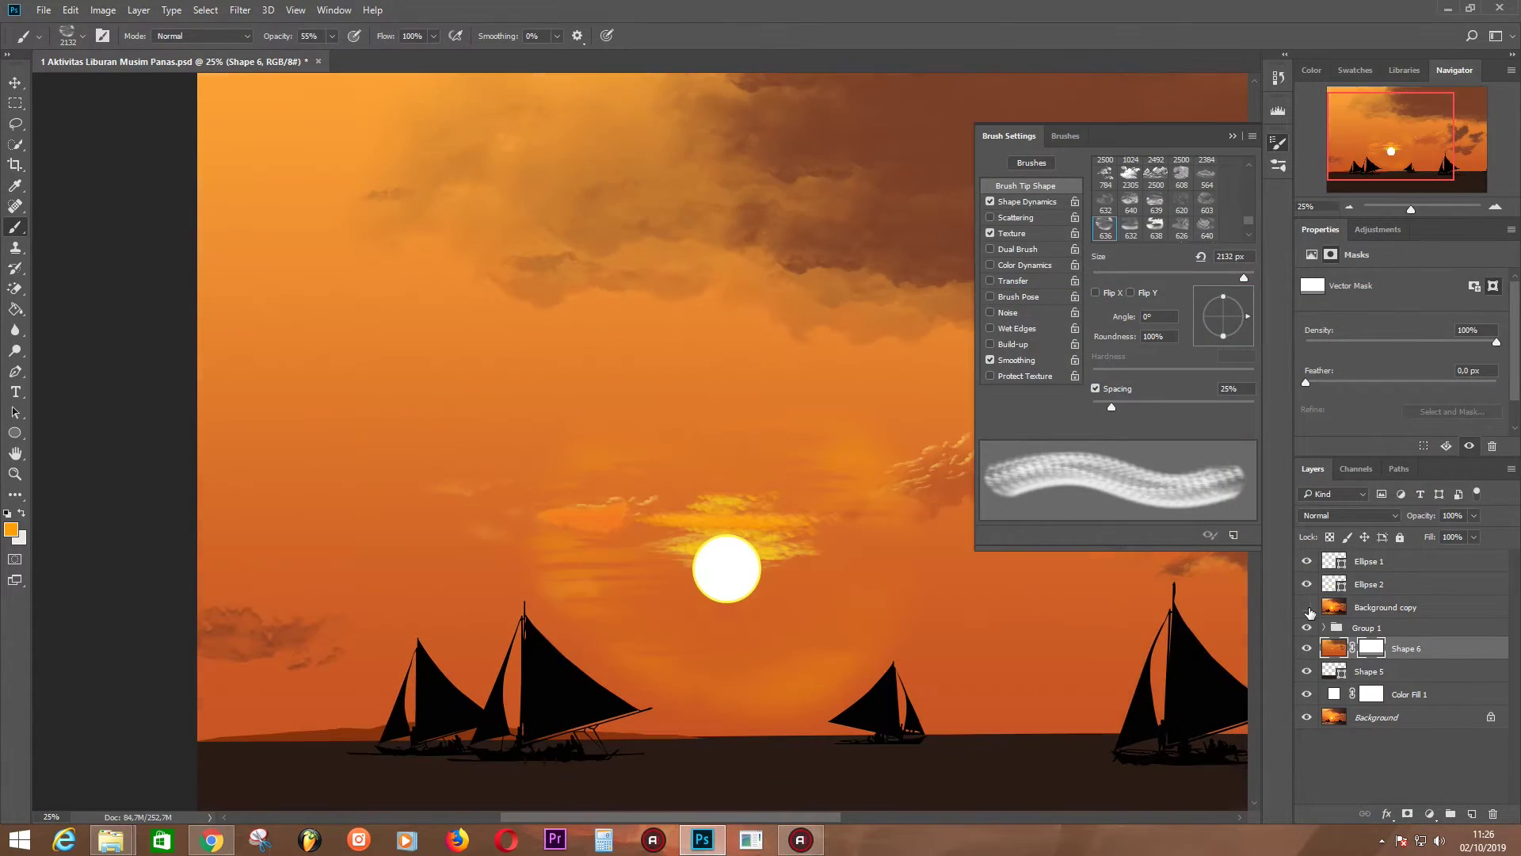
{"action": "left_click", "coordinate": [1308, 608]}
{"action": "left_click", "coordinate": [1308, 608]}
{"action": "left_click", "coordinate": [1308, 608]}
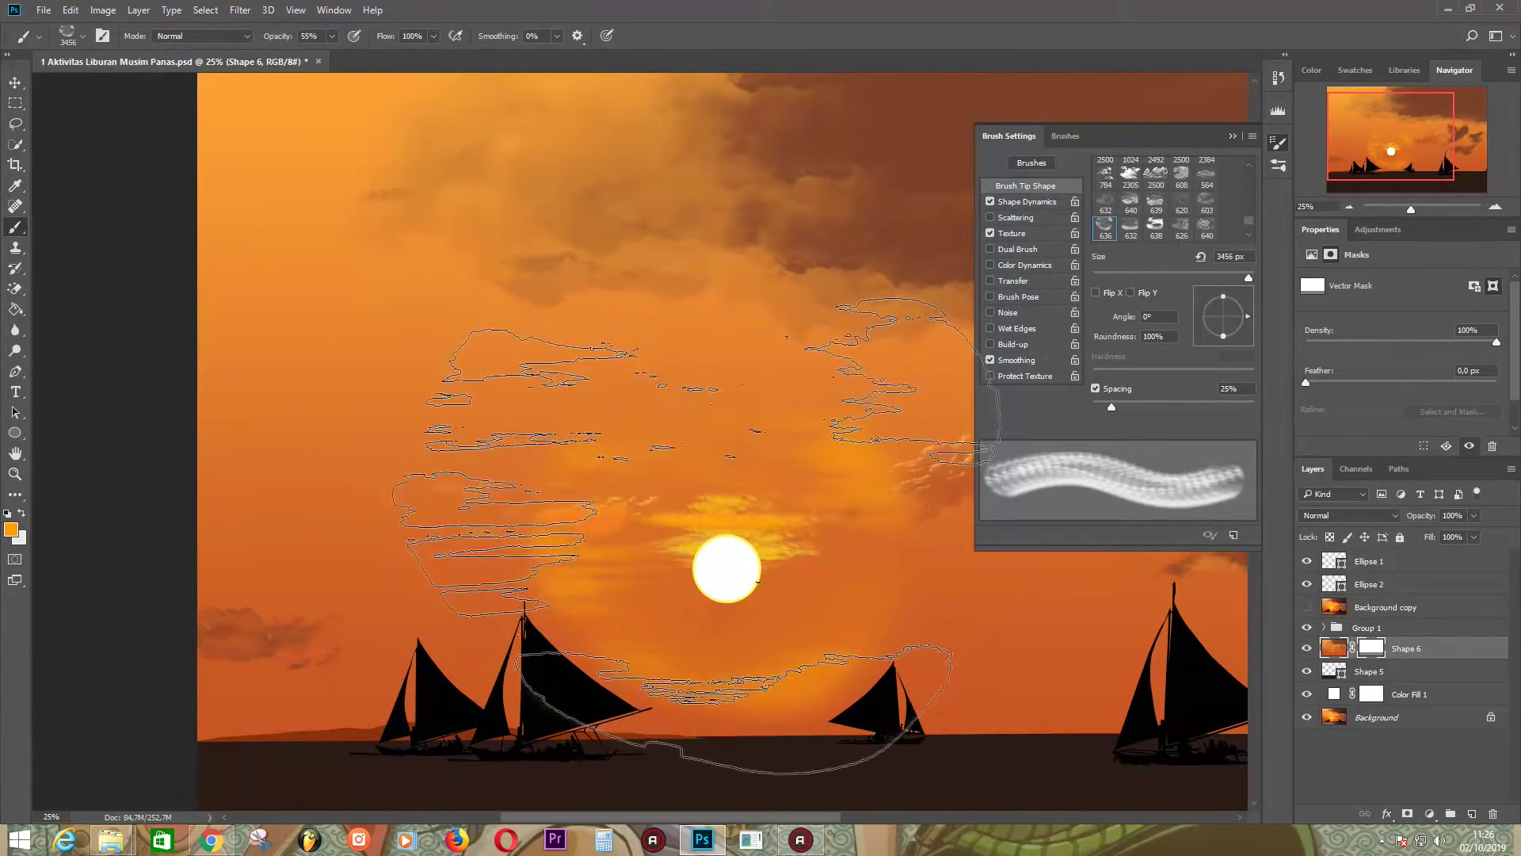
- Resize the cloud brush from about 484 px up to over 1471 px, adjusting its vertical flip
{"action": "key", "text": "bracketleft"}
{"action": "key", "text": "bracketleft"}
{"action": "key", "text": "bracketleft"}
{"action": "left_click_drag", "start_coordinate": [1243, 277], "coordinate": [1239, 279]}
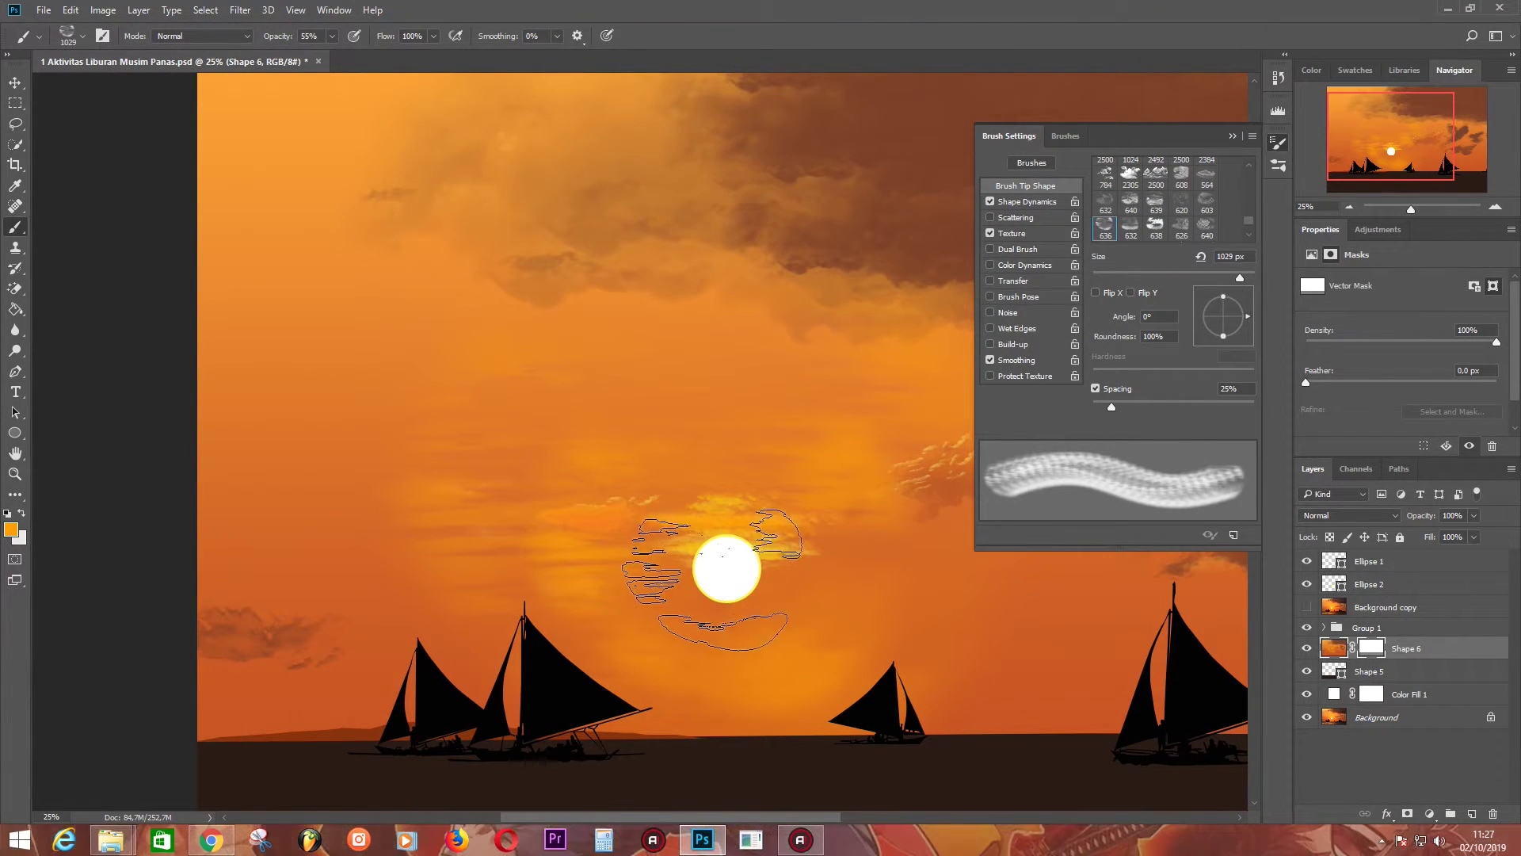
{"action": "key", "text": "bracketleft"}
{"action": "key", "text": "bracketleft"}
{"action": "key", "text": "bracketleft"}
{"action": "scroll", "coordinate": [757, 547], "scroll_direction": "down", "scroll_amount": 2}
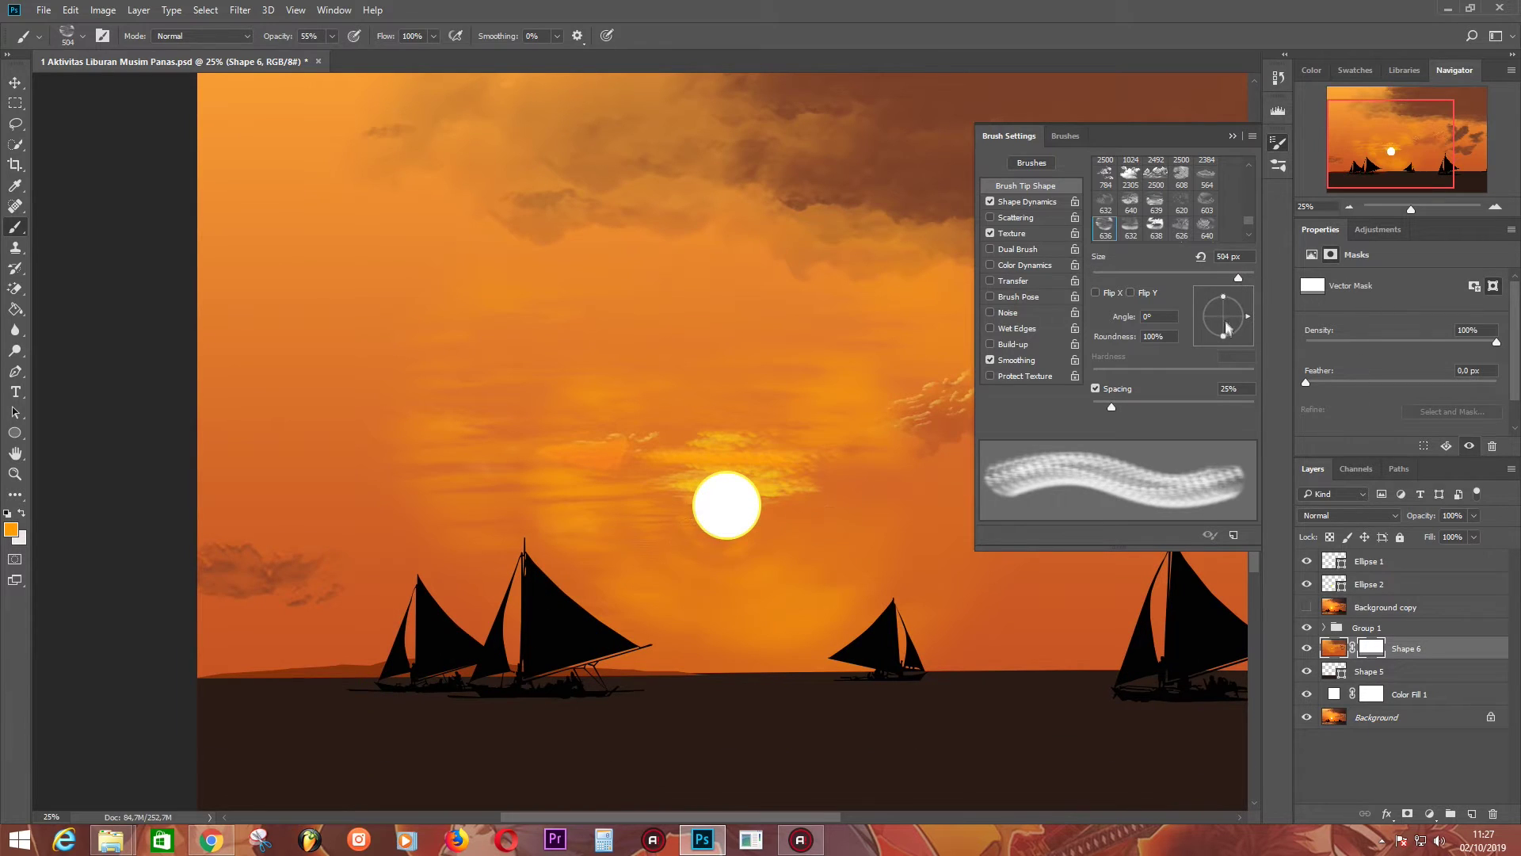
{"action": "left_click_drag", "start_coordinate": [1238, 277], "coordinate": [1241, 278]}
{"action": "left_click", "coordinate": [1148, 294]}
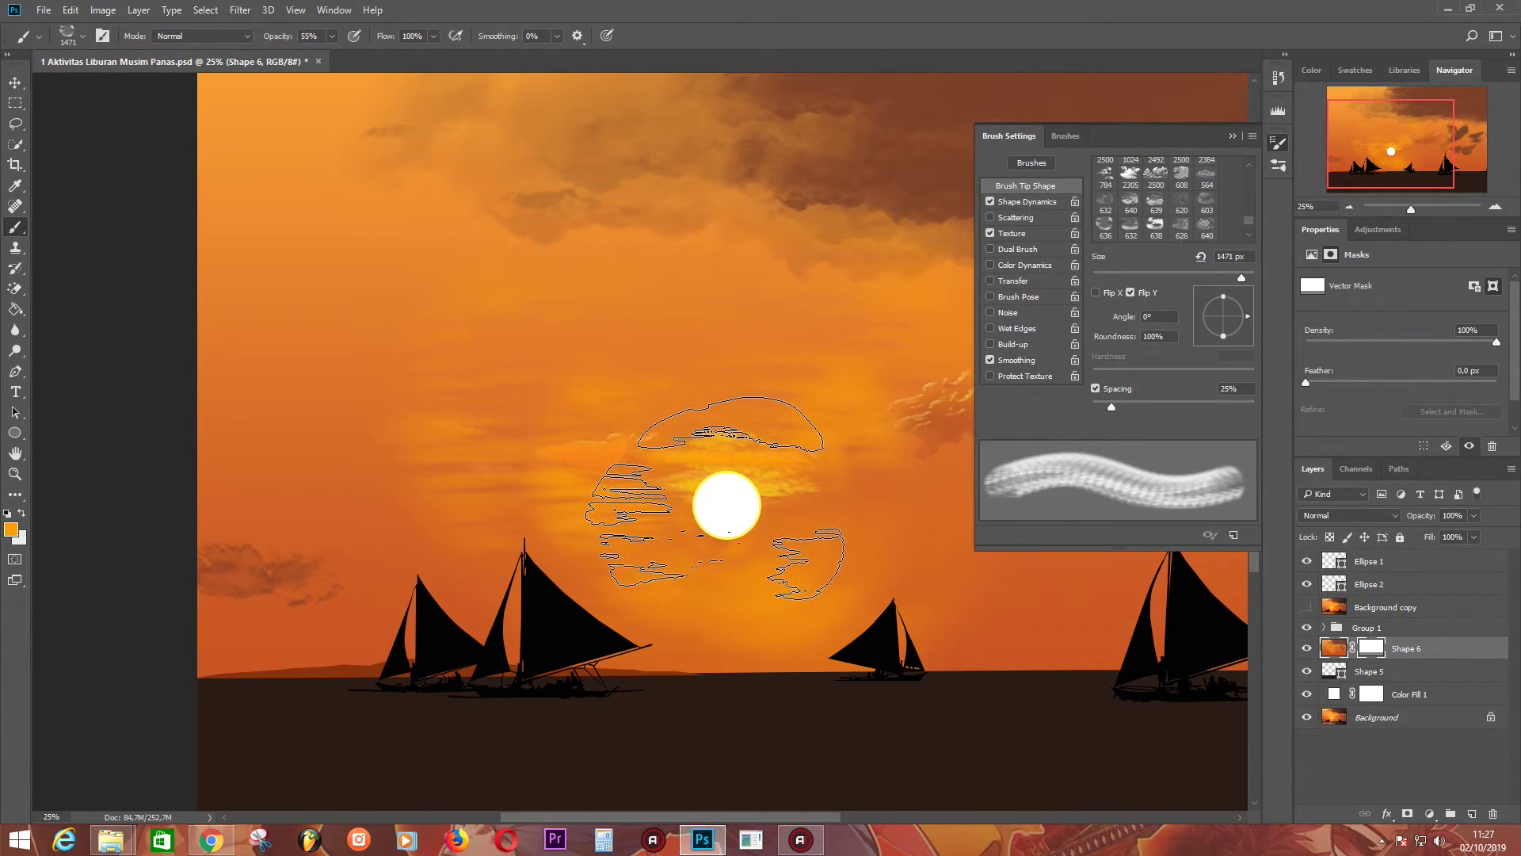
{"action": "left_click_drag", "start_coordinate": [1238, 277], "coordinate": [1242, 279]}
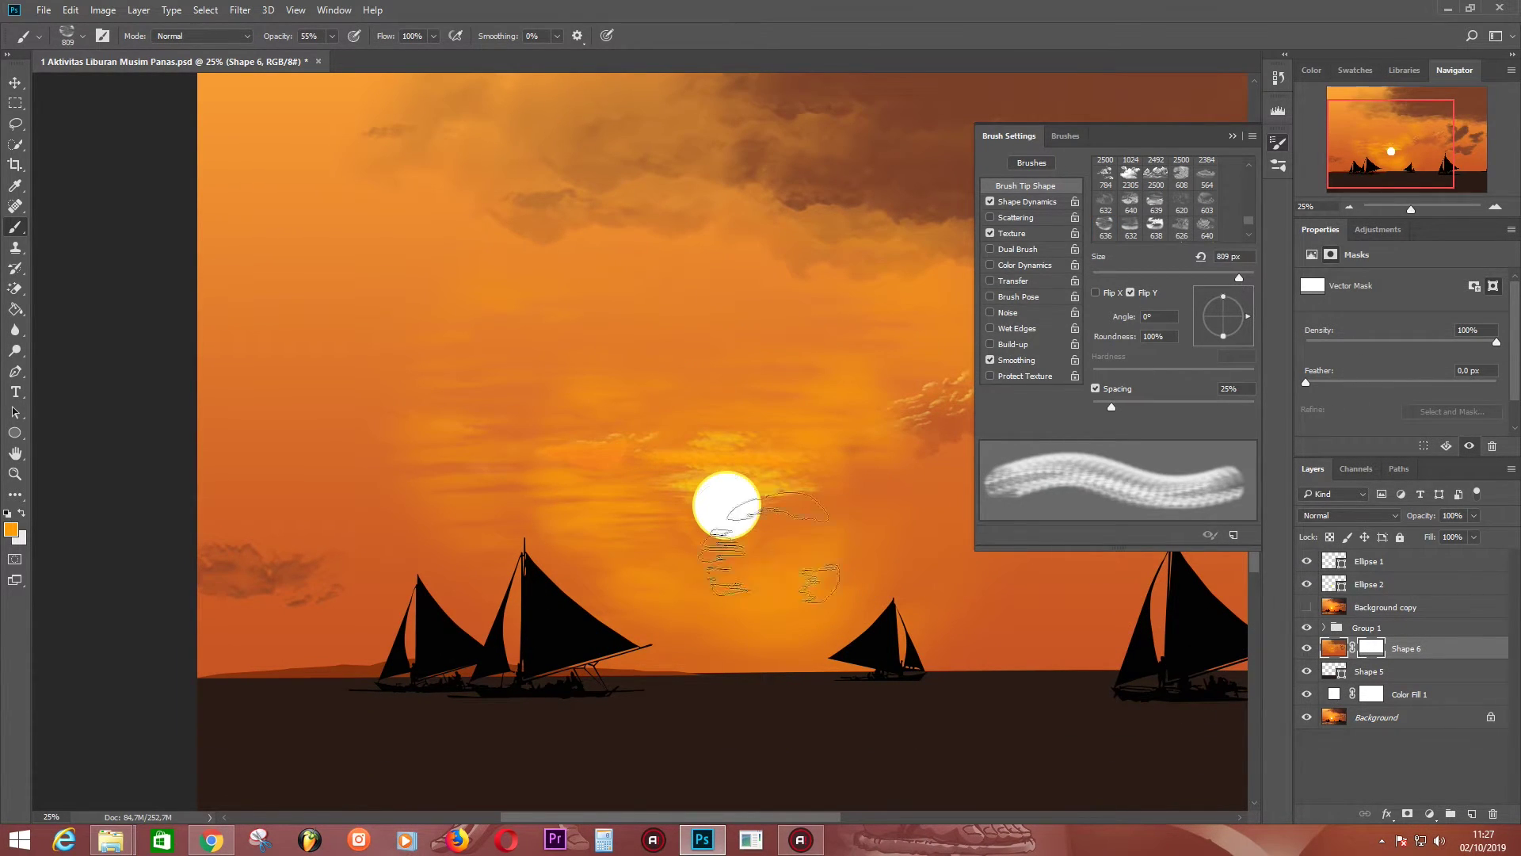
{"action": "left_click", "coordinate": [1131, 293]}
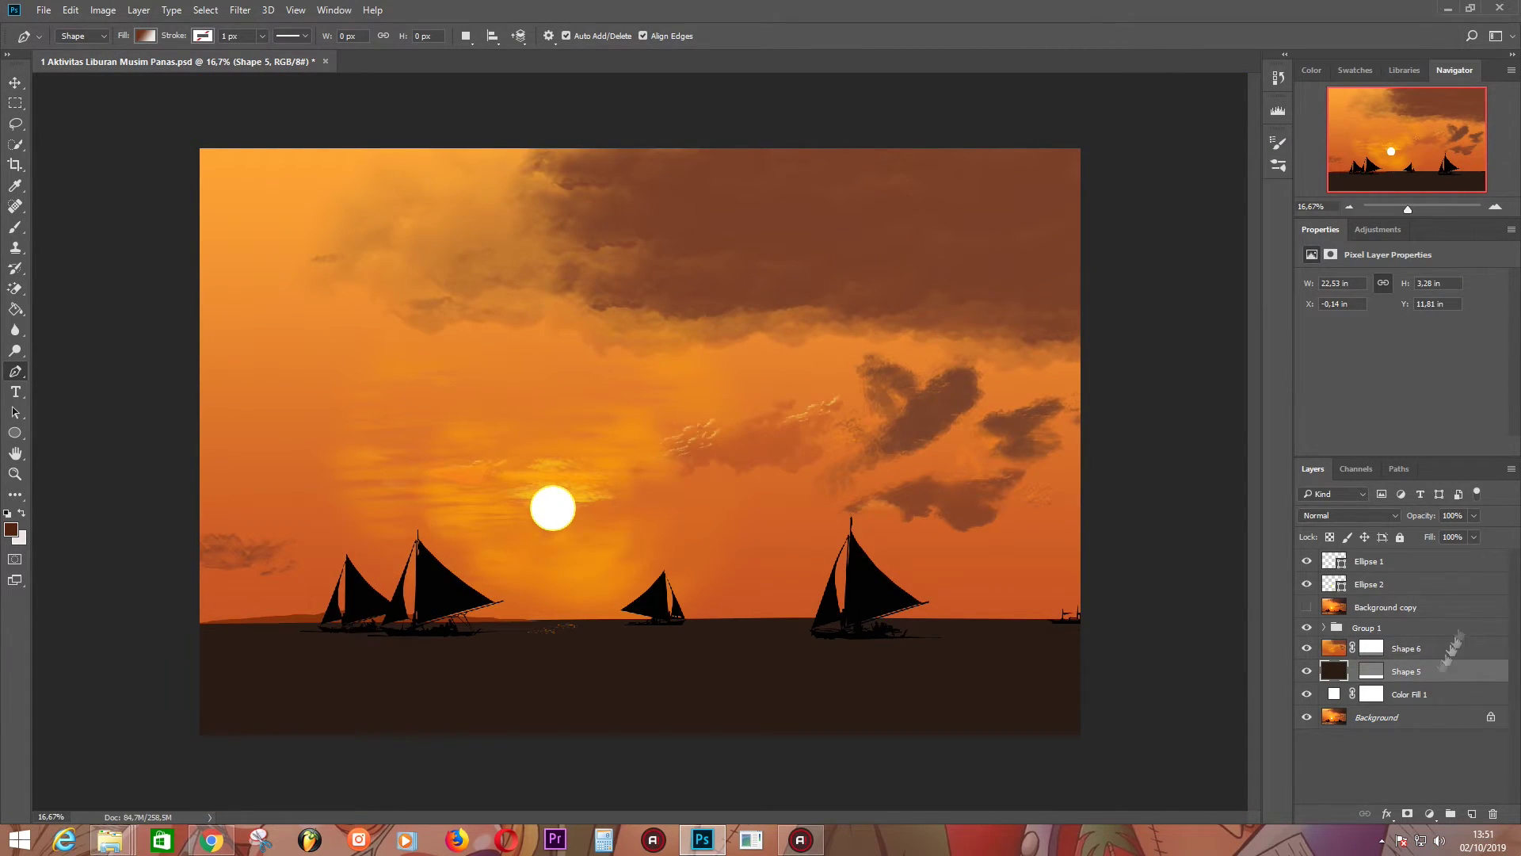
- Add a Gradient Fill layer with the right stop set to orange d86b1e, angled about 157°
{"action": "left_click", "coordinate": [1429, 814]}
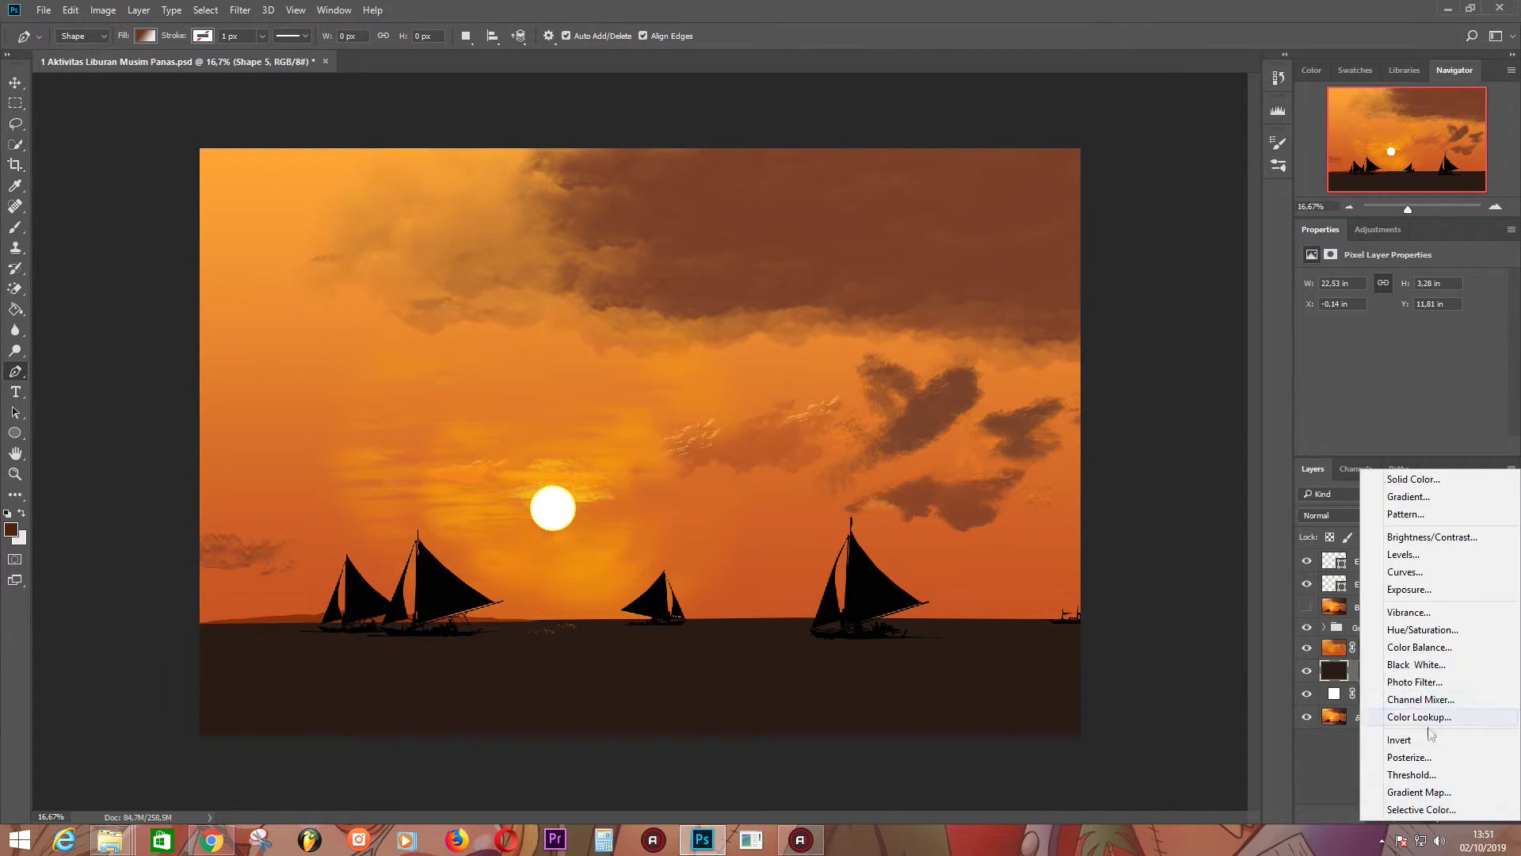
{"action": "left_click", "coordinate": [1331, 495]}
{"action": "left_click", "coordinate": [769, 246]}
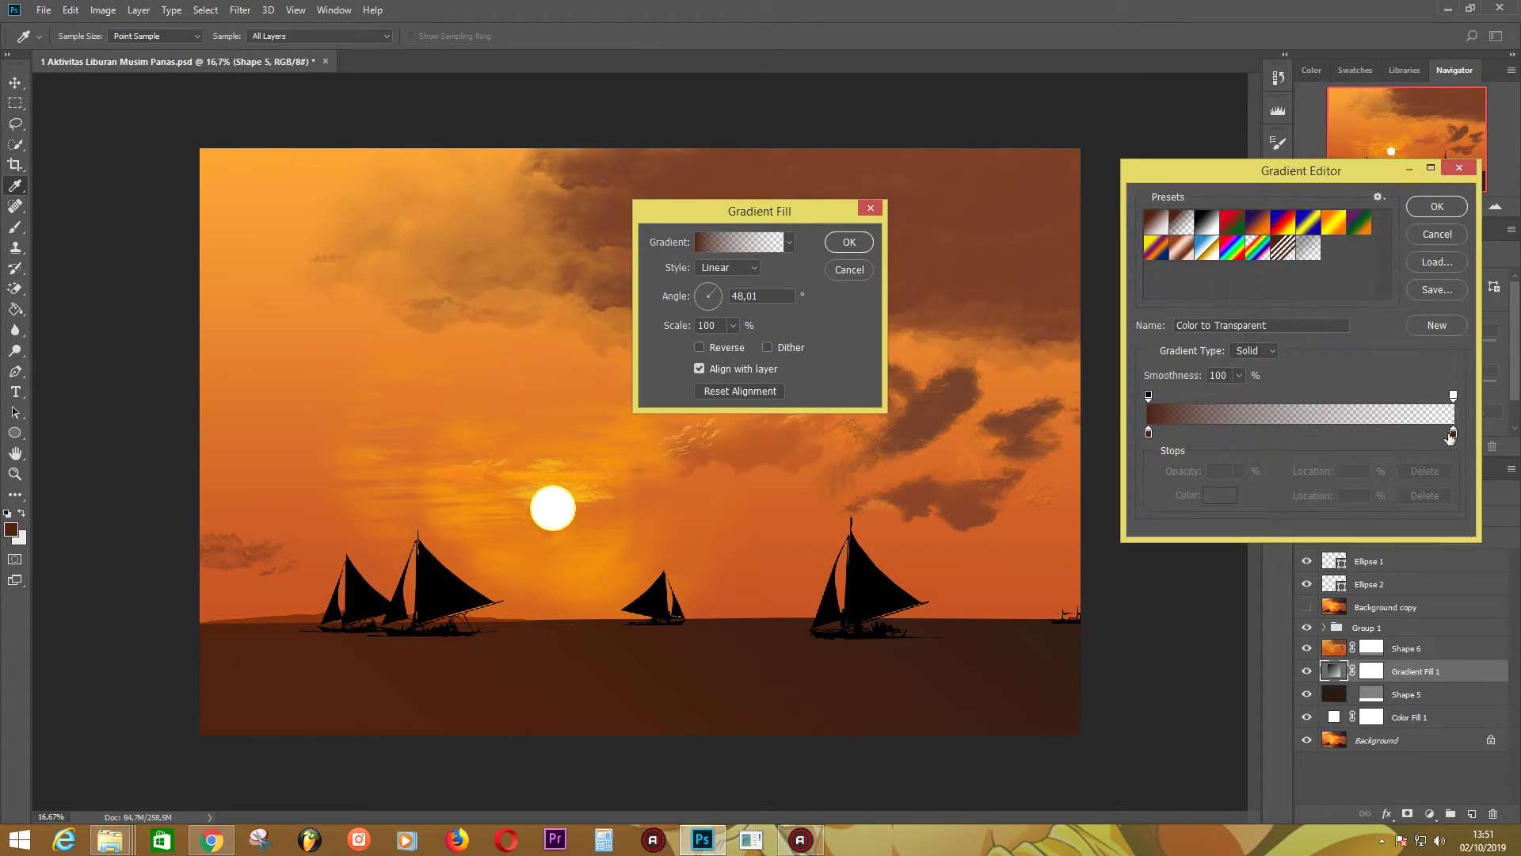
{"action": "left_click", "coordinate": [1157, 222]}
{"action": "left_click", "coordinate": [1451, 430]}
{"action": "left_click", "coordinate": [1220, 492]}
{"action": "left_click", "coordinate": [621, 544]}
{"action": "left_click", "coordinate": [1341, 333]}
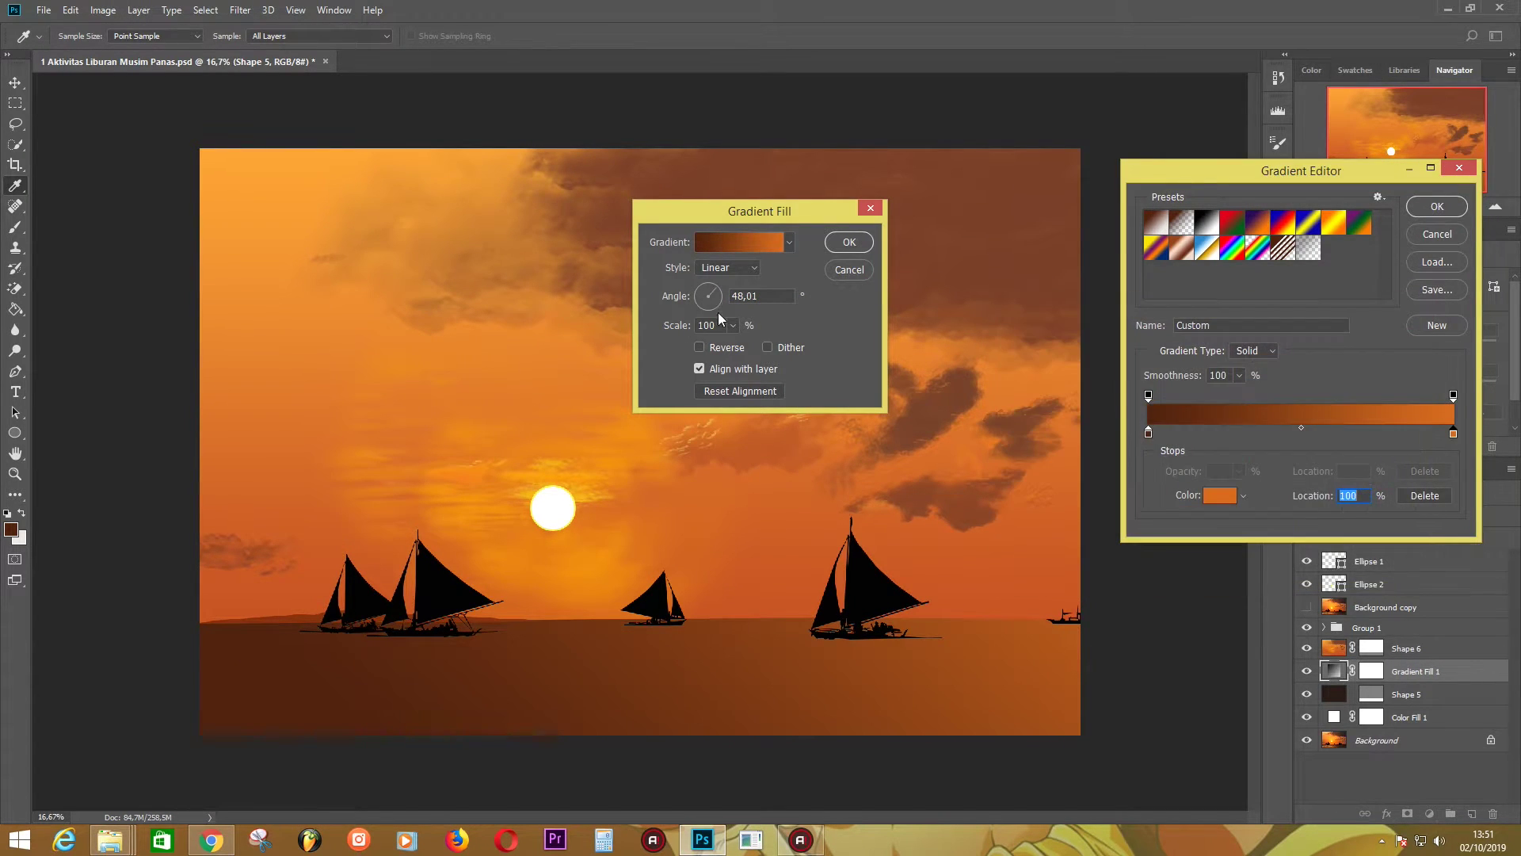
{"action": "left_click", "coordinate": [1436, 206]}
{"action": "left_click_drag", "start_coordinate": [702, 296], "coordinate": [741, 283]}
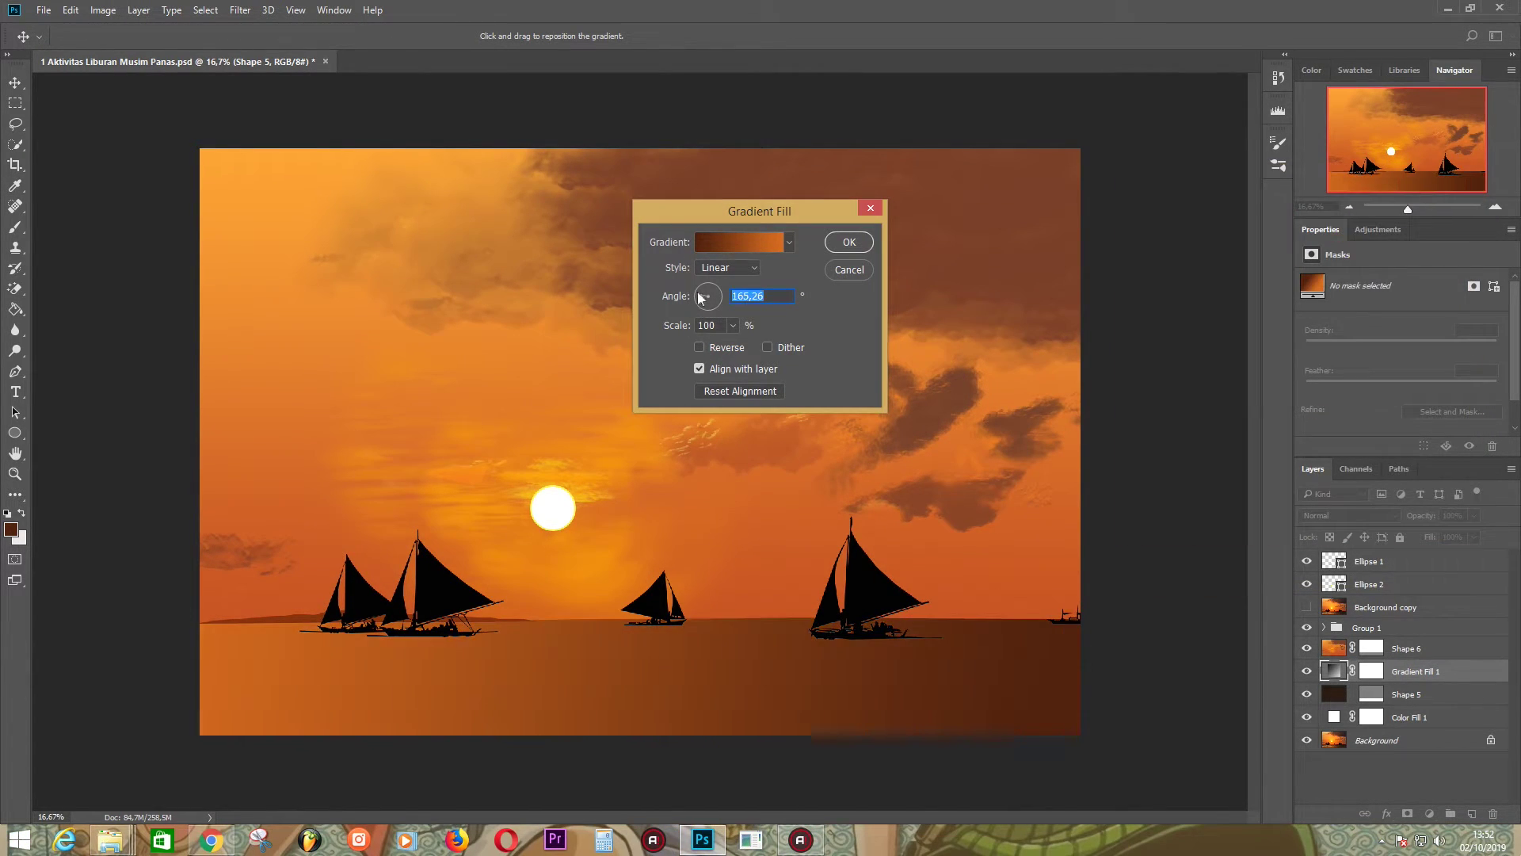
- Recolour the gradient stop, then try a reversed radial gradient at 17° and 122% scale
{"action": "left_click", "coordinate": [738, 242]}
{"action": "left_click", "coordinate": [1220, 496]}
{"action": "left_click", "coordinate": [584, 543]}
{"action": "left_click", "coordinate": [1368, 329]}
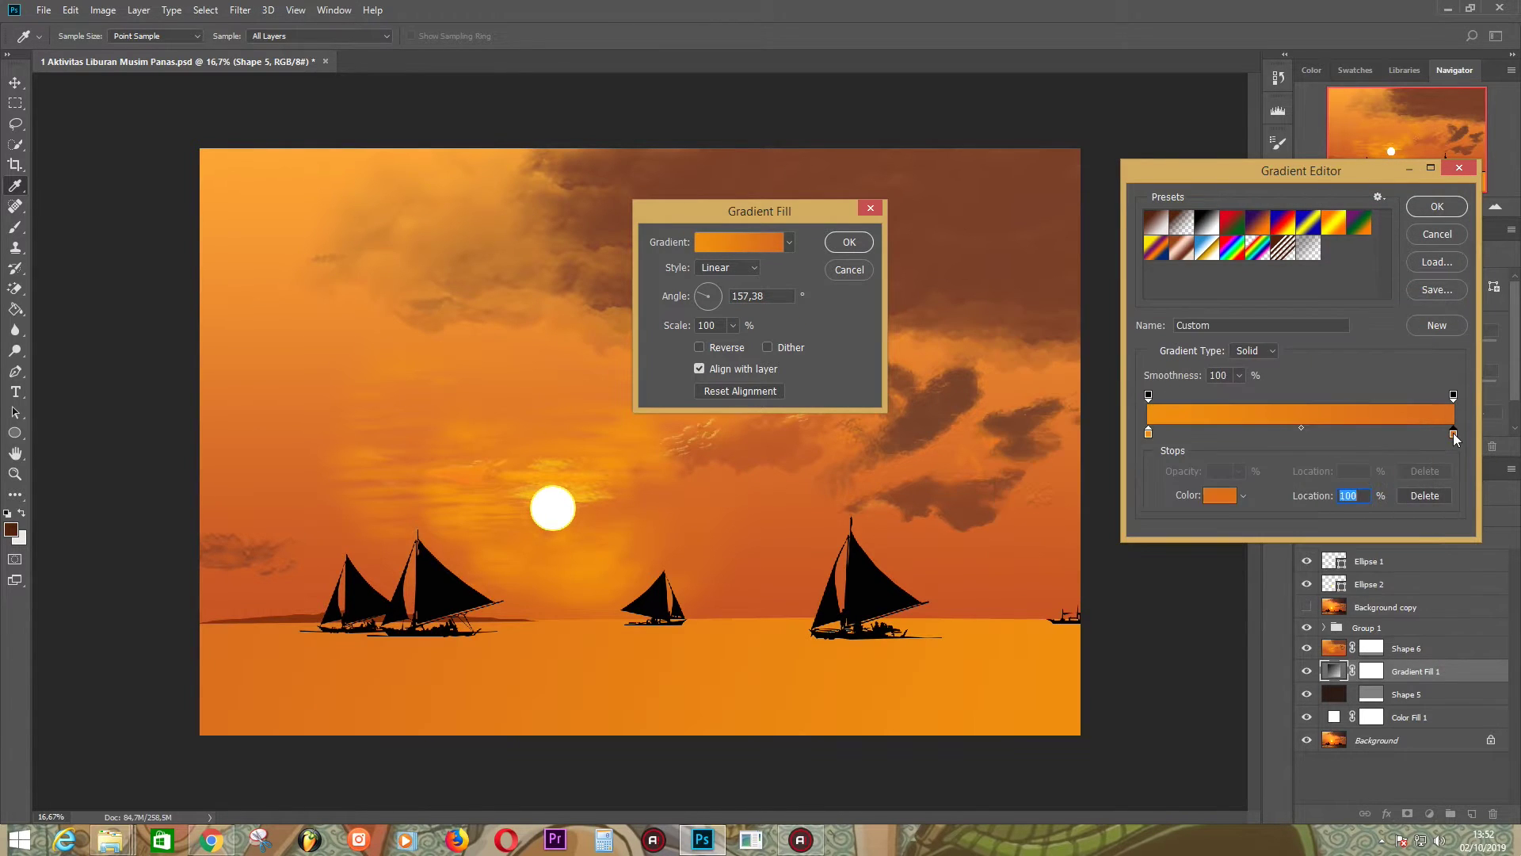
{"action": "left_click", "coordinate": [1220, 495]}
{"action": "left_click", "coordinate": [1368, 330]}
{"action": "left_click", "coordinate": [1436, 206]}
{"action": "mouse_move", "coordinate": [708, 297]}
{"action": "left_mouse_down"}
{"action": "mouse_move", "coordinate": [739, 346]}
{"action": "mouse_move", "coordinate": [719, 301]}
{"action": "left_mouse_up"}
{"action": "left_click", "coordinate": [727, 267]}
{"action": "left_click", "coordinate": [733, 325]}
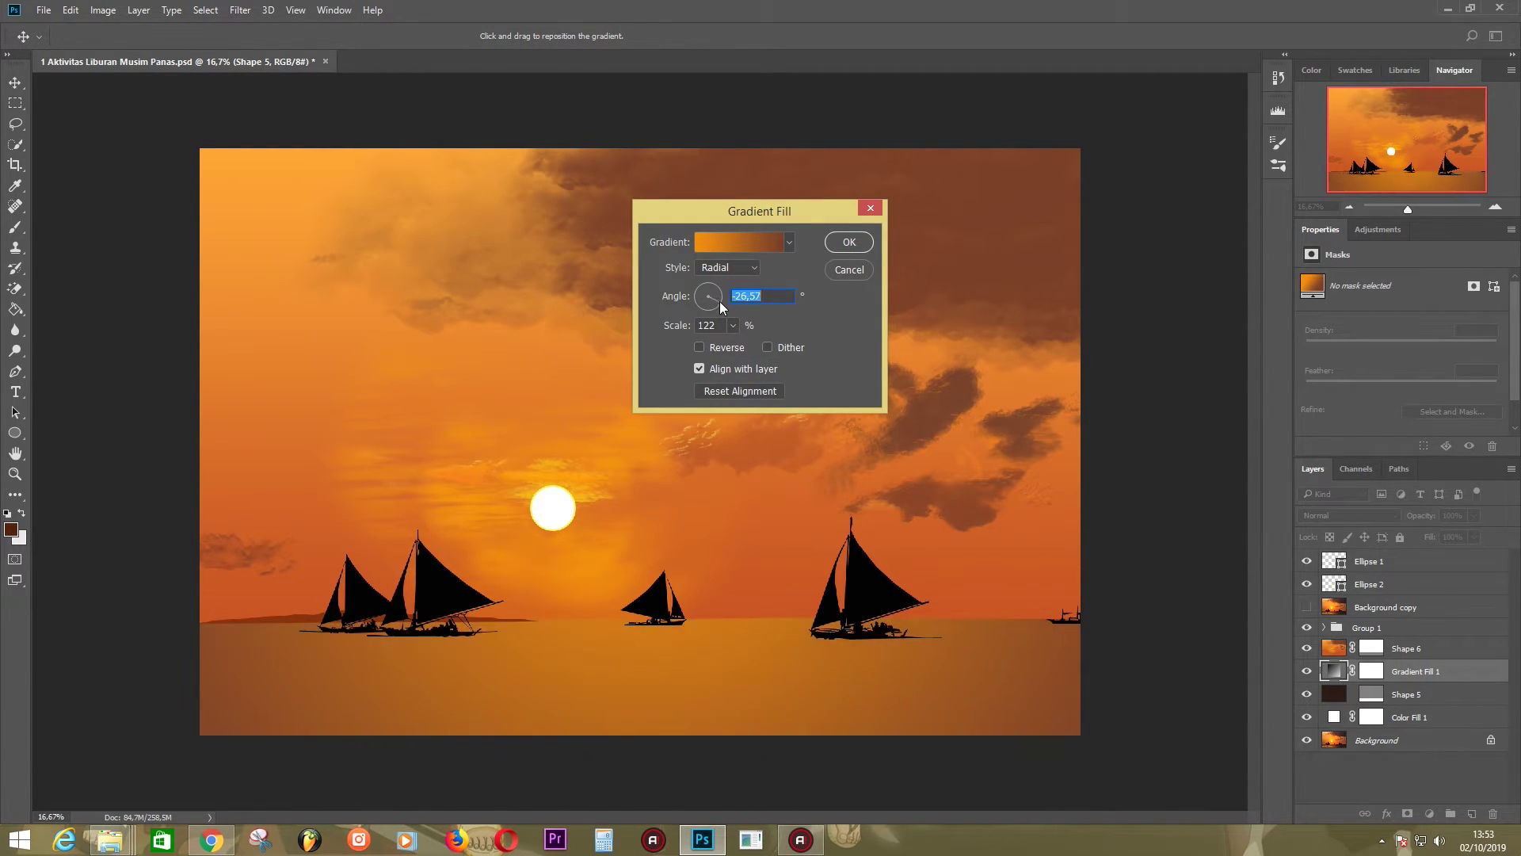
{"action": "left_click", "coordinate": [699, 346]}
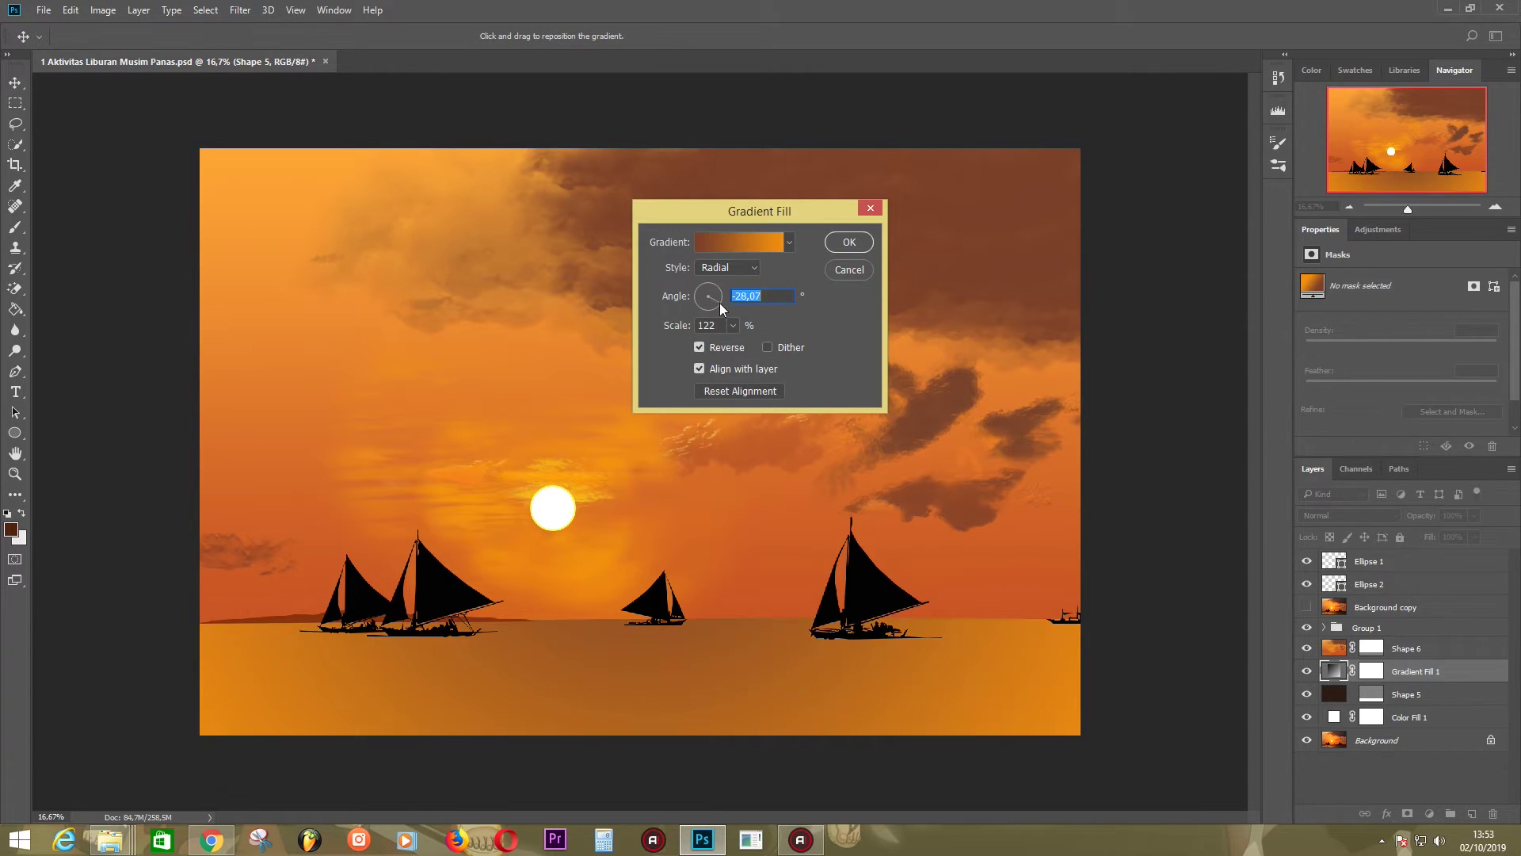
- Set the left gradient stop to a sampled orange, making an orange-to-brown gradient
{"action": "left_click", "coordinate": [849, 242]}
{"action": "left_click", "coordinate": [145, 36]}
{"action": "double_click", "coordinate": [68, 232]}
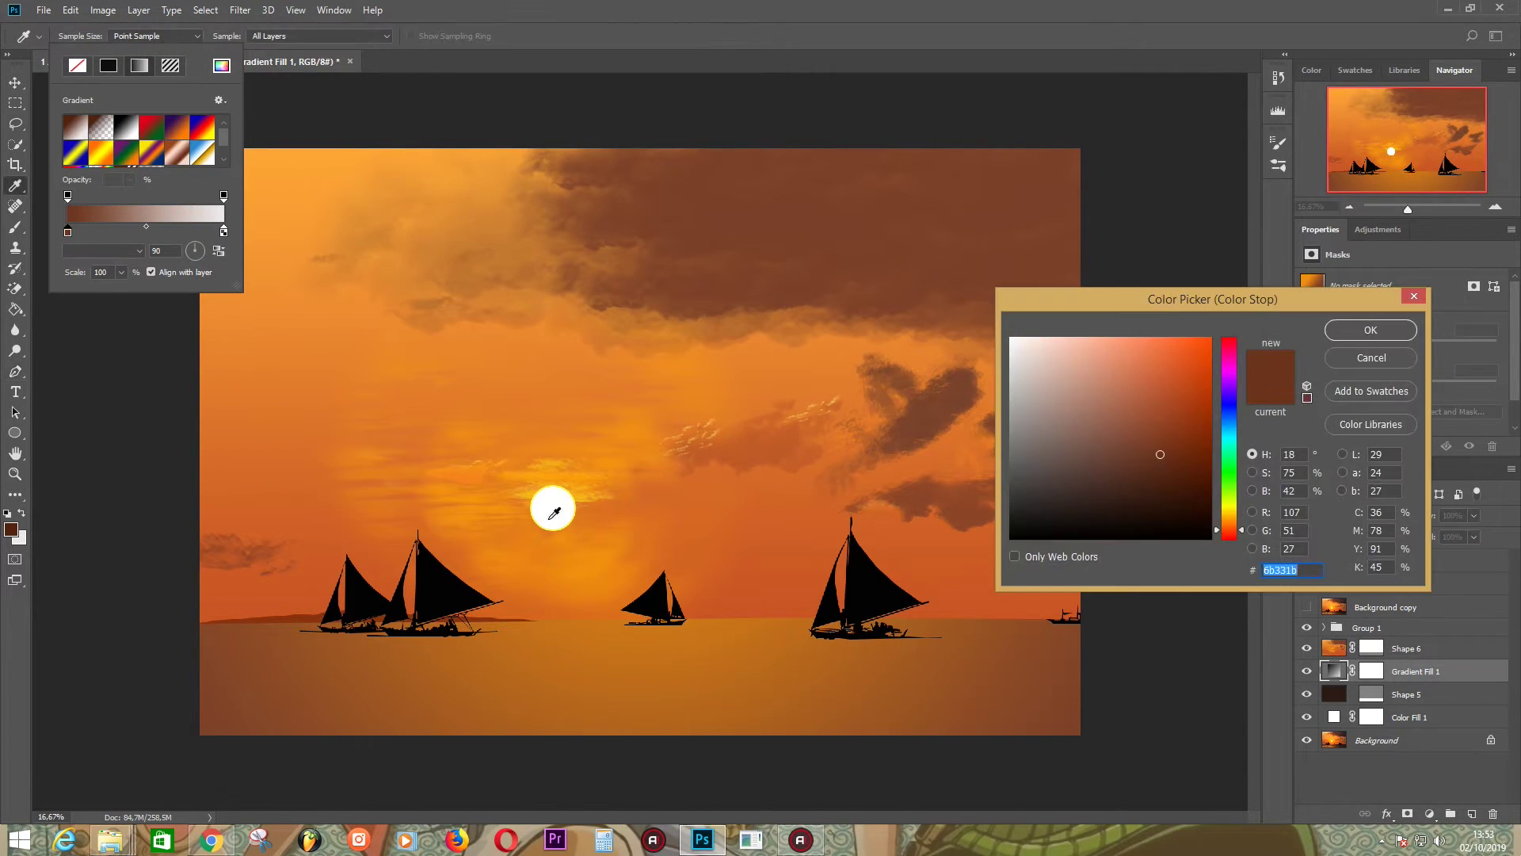
{"action": "left_click", "coordinate": [546, 507]}
{"action": "key", "text": "Return"}
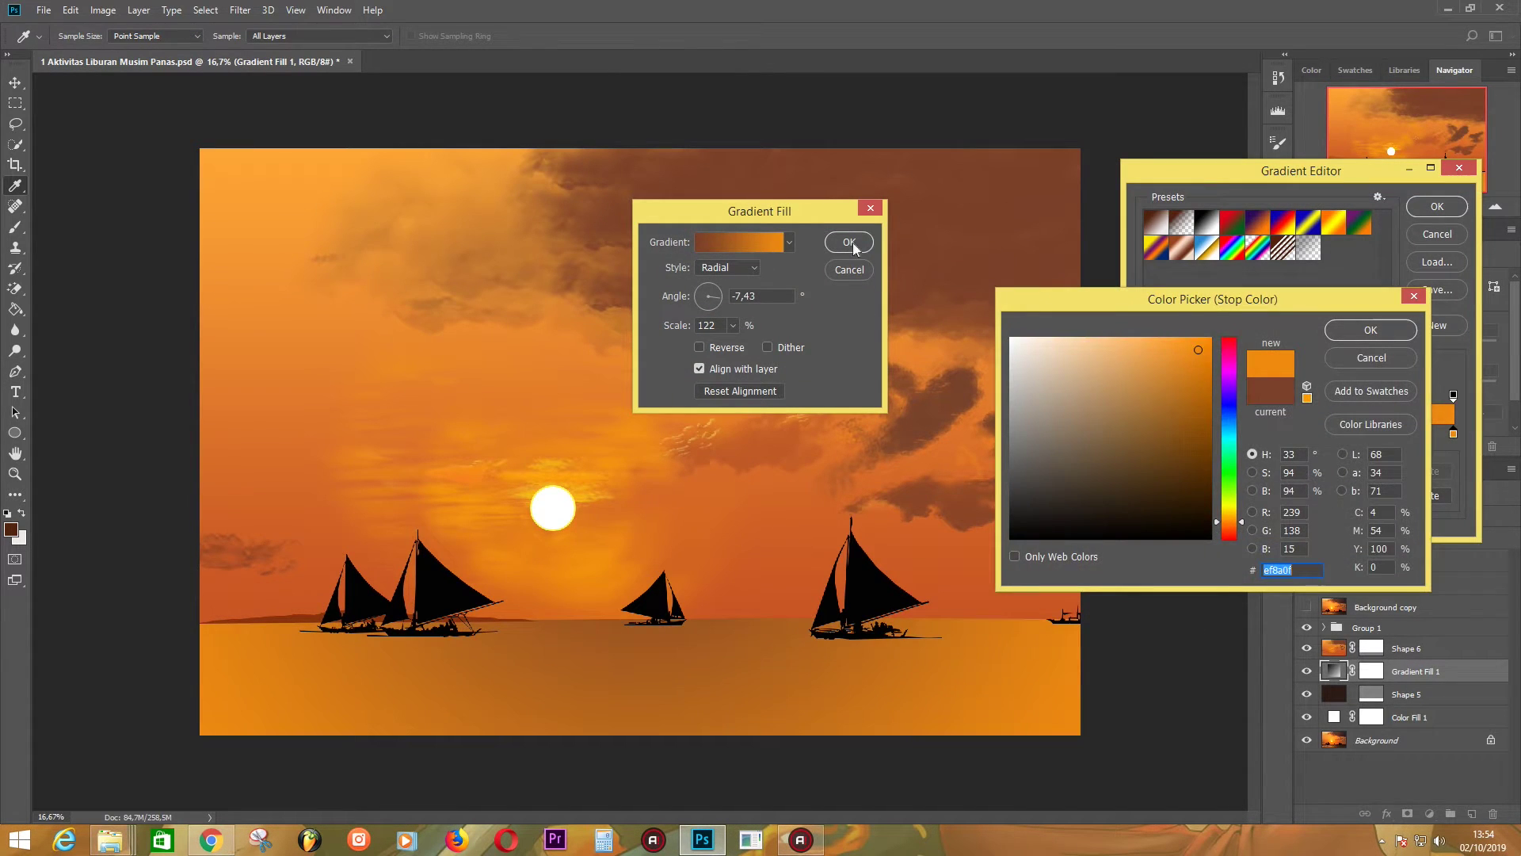
{"action": "key", "text": "Return"}
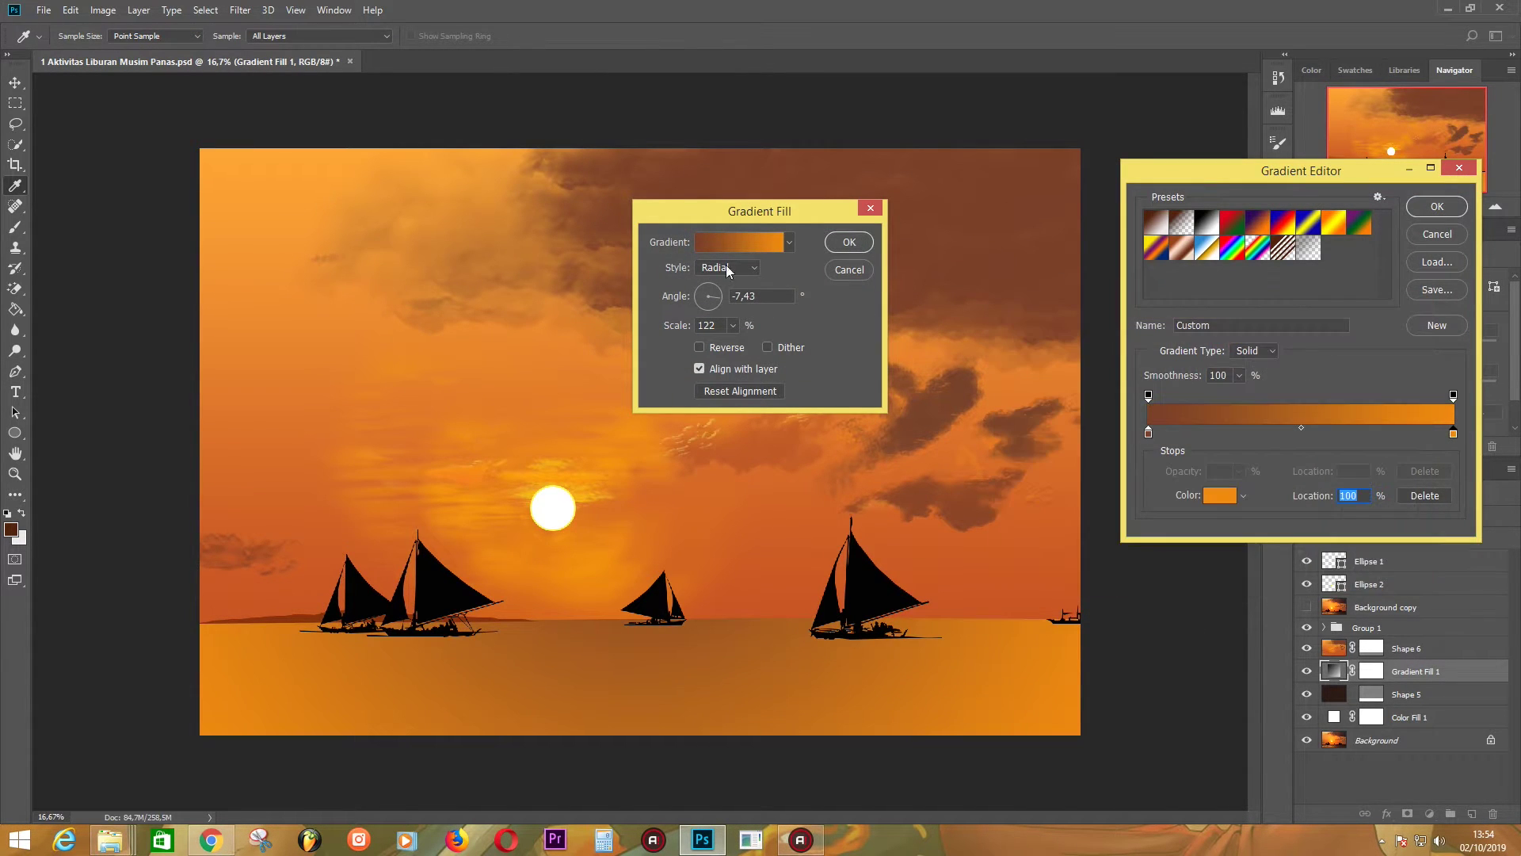
{"action": "key", "text": "Return"}
- Make the sea gradient Linear at -125.54° so it darkens outward, and confirm it
{"action": "left_click", "coordinate": [728, 267]}
{"action": "left_click", "coordinate": [717, 267]}
{"action": "left_click_drag", "start_coordinate": [713, 295], "coordinate": [699, 309]}
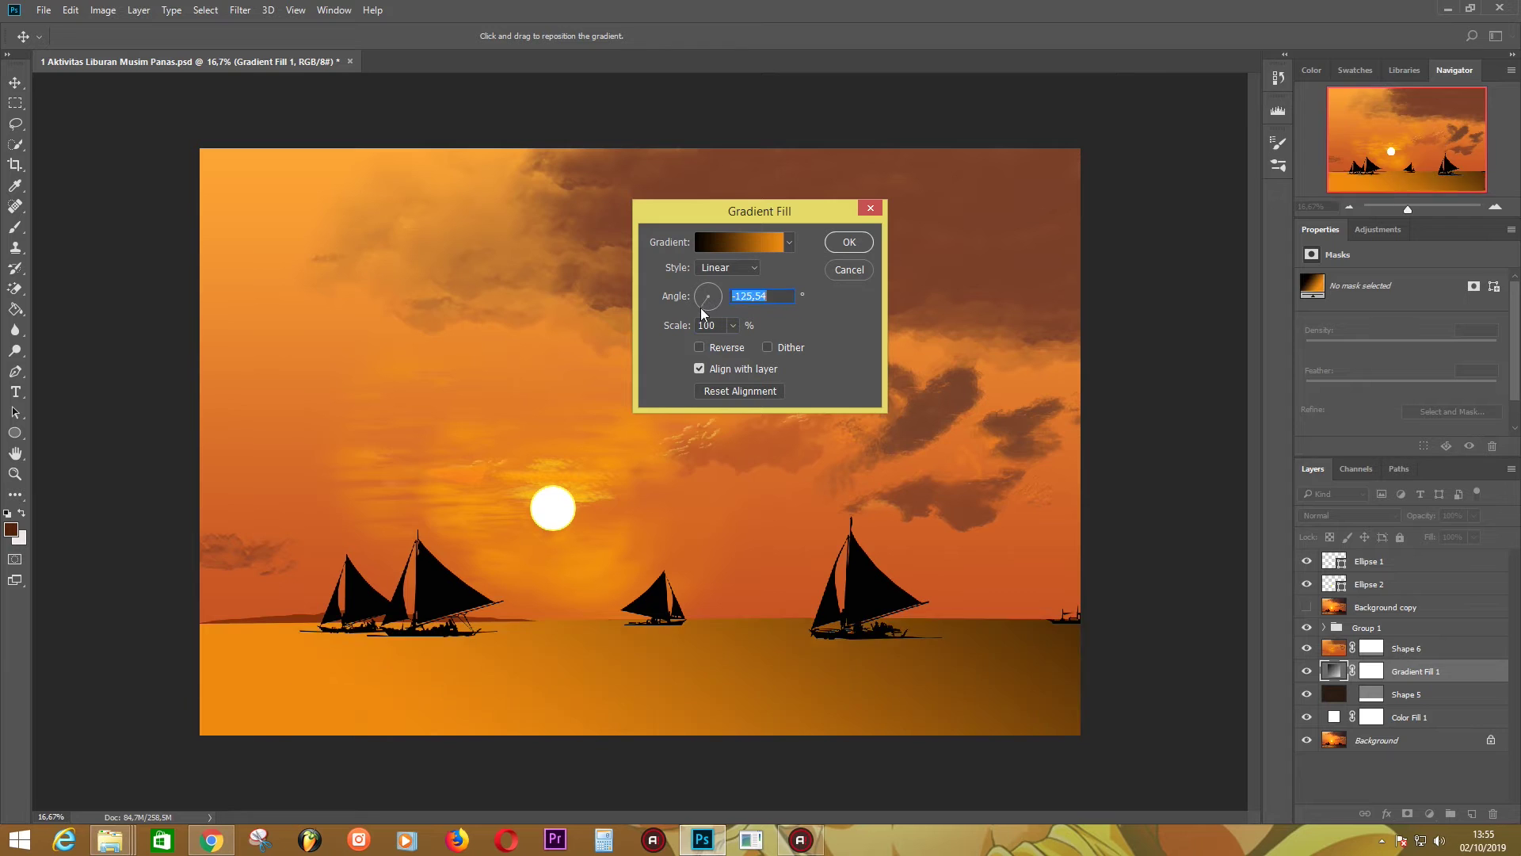
{"action": "left_click_drag", "start_coordinate": [710, 303], "coordinate": [725, 315]}
{"action": "key", "text": "Return"}
- Set up the Brush tool with black paint at 50% opacity
{"action": "left_click", "coordinate": [1307, 608]}
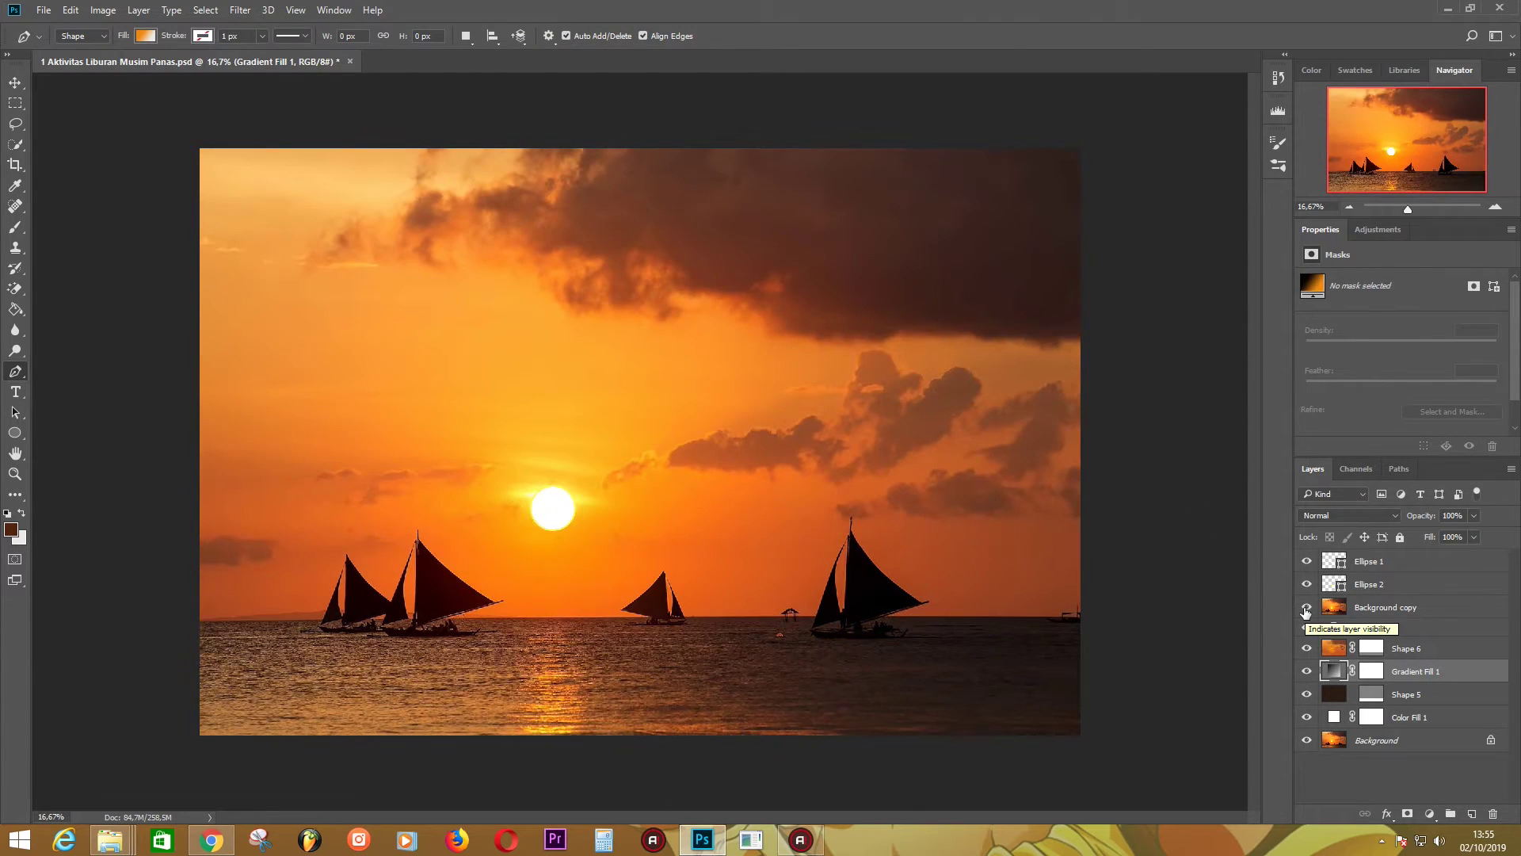
{"action": "key", "text": "b"}
{"action": "left_click", "coordinate": [102, 36]}
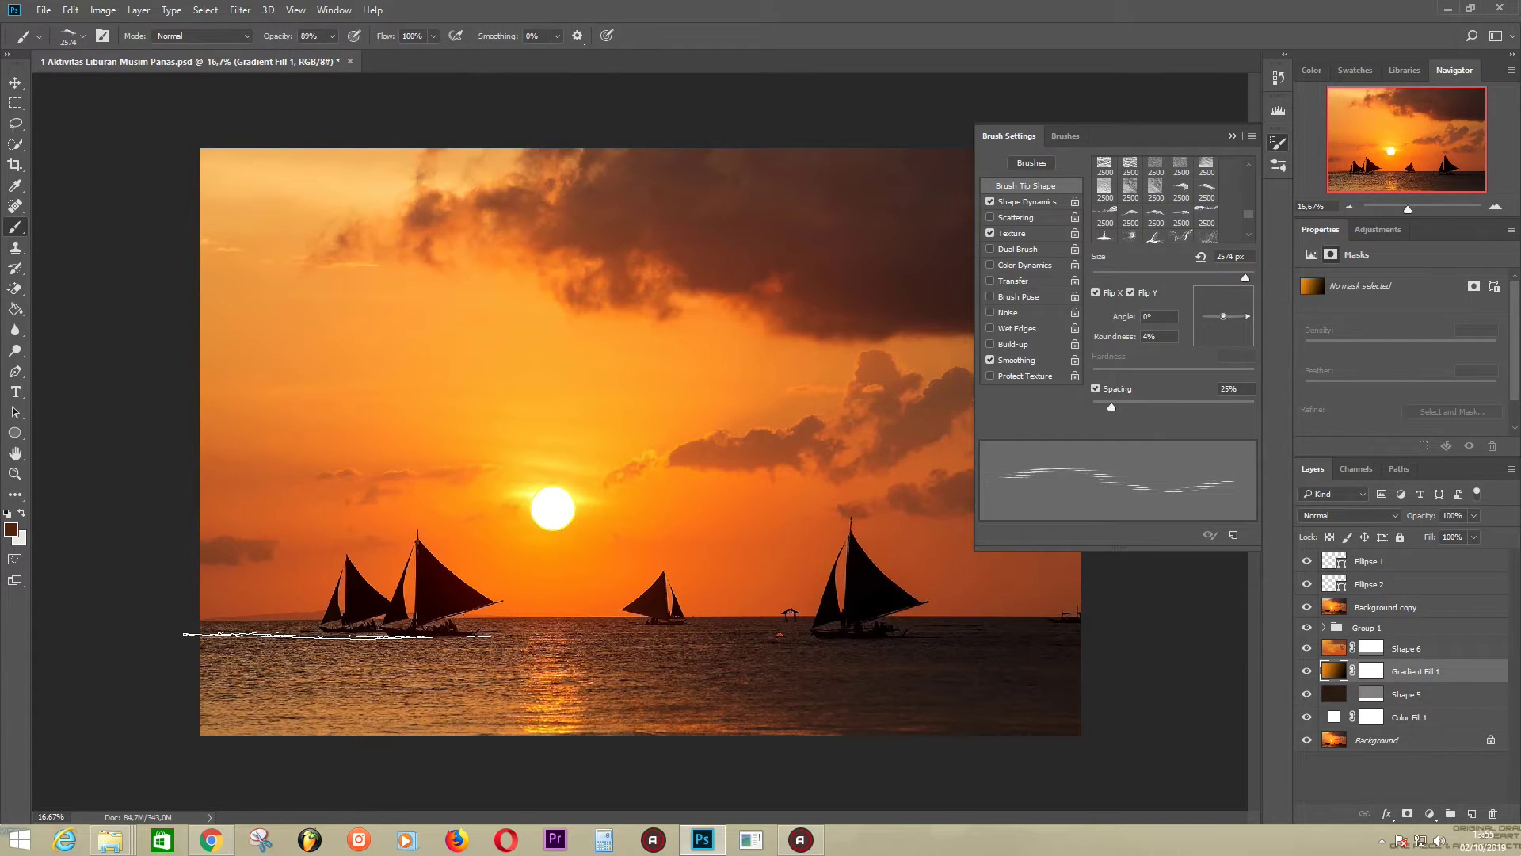
{"action": "left_click", "coordinate": [11, 529]}
{"action": "left_click", "coordinate": [1109, 535]}
{"action": "left_click", "coordinate": [1363, 317]}
{"action": "key", "text": "5"}
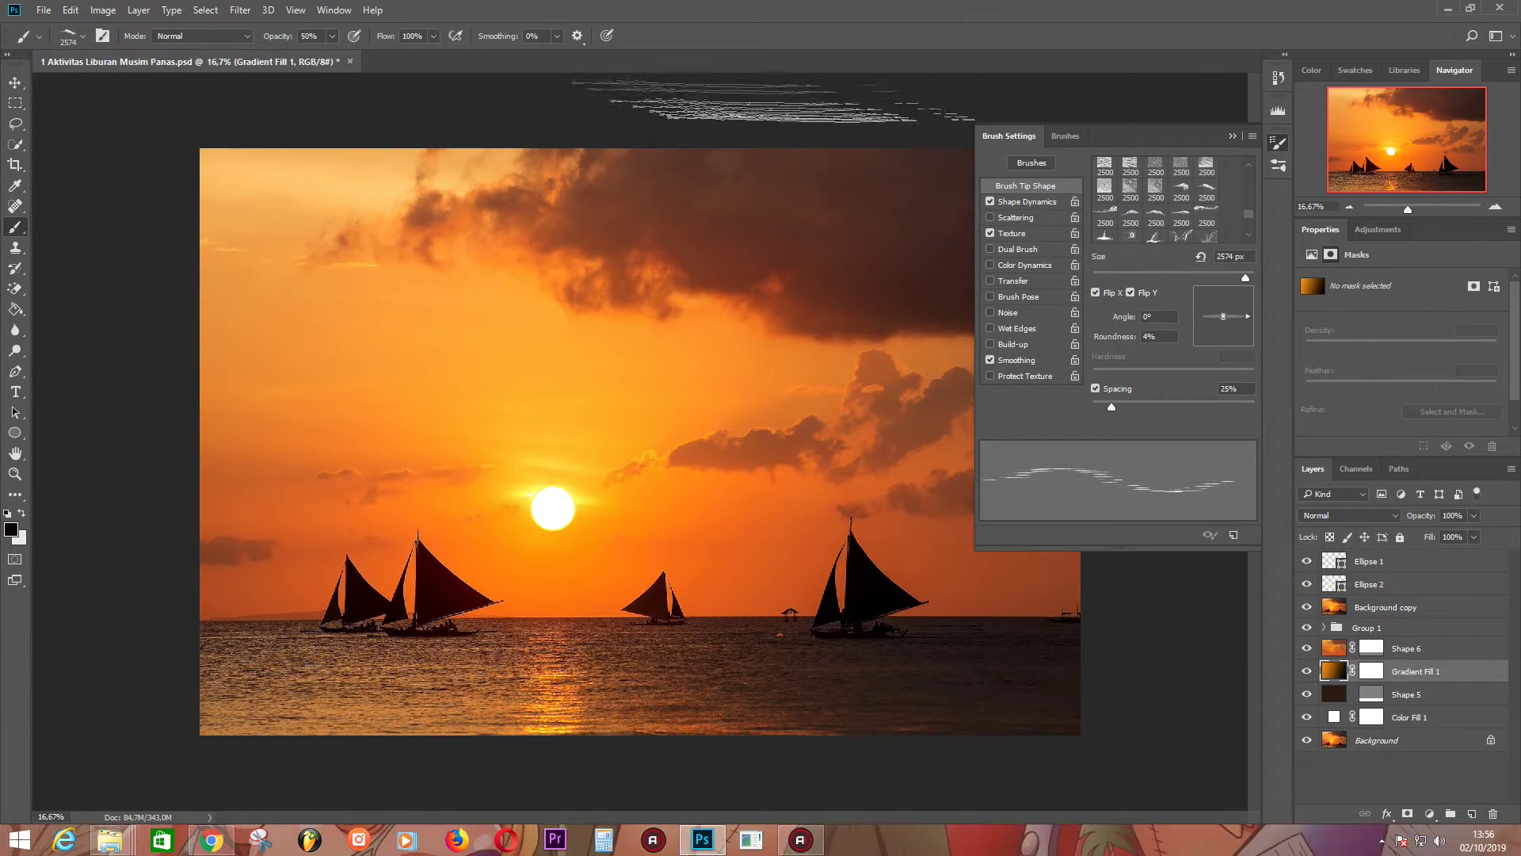
{"action": "left_click", "coordinate": [1278, 142]}
{"action": "left_click", "coordinate": [1306, 607]}
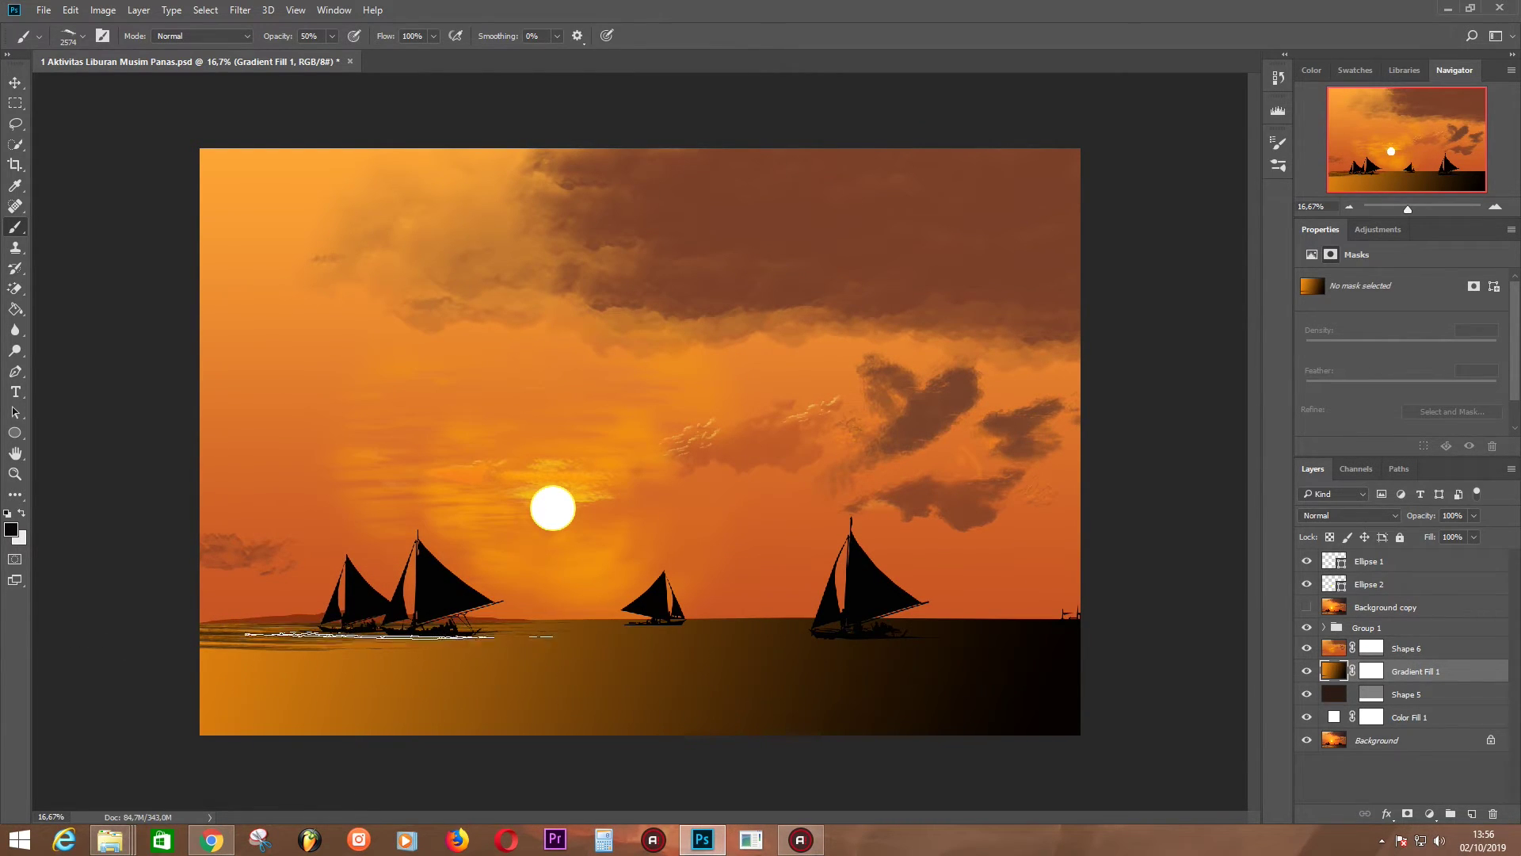
- Unflip and slightly round the wave brush tip, then test a light ripple streak on the water
{"action": "key", "text": "F5"}
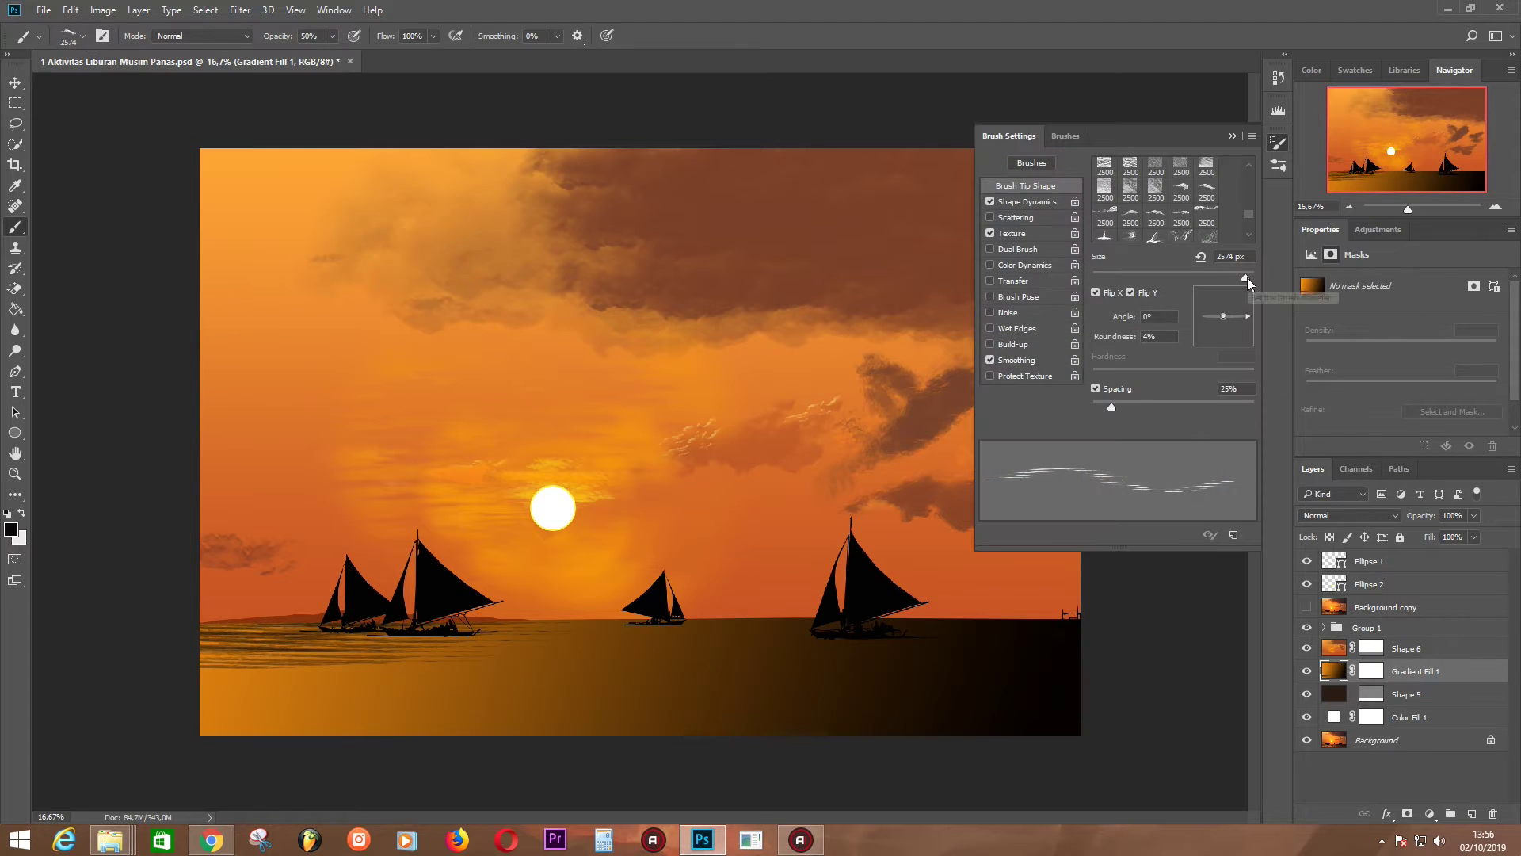
{"action": "left_click", "coordinate": [1096, 292]}
{"action": "left_click_drag", "start_coordinate": [1223, 314], "coordinate": [1223, 311]}
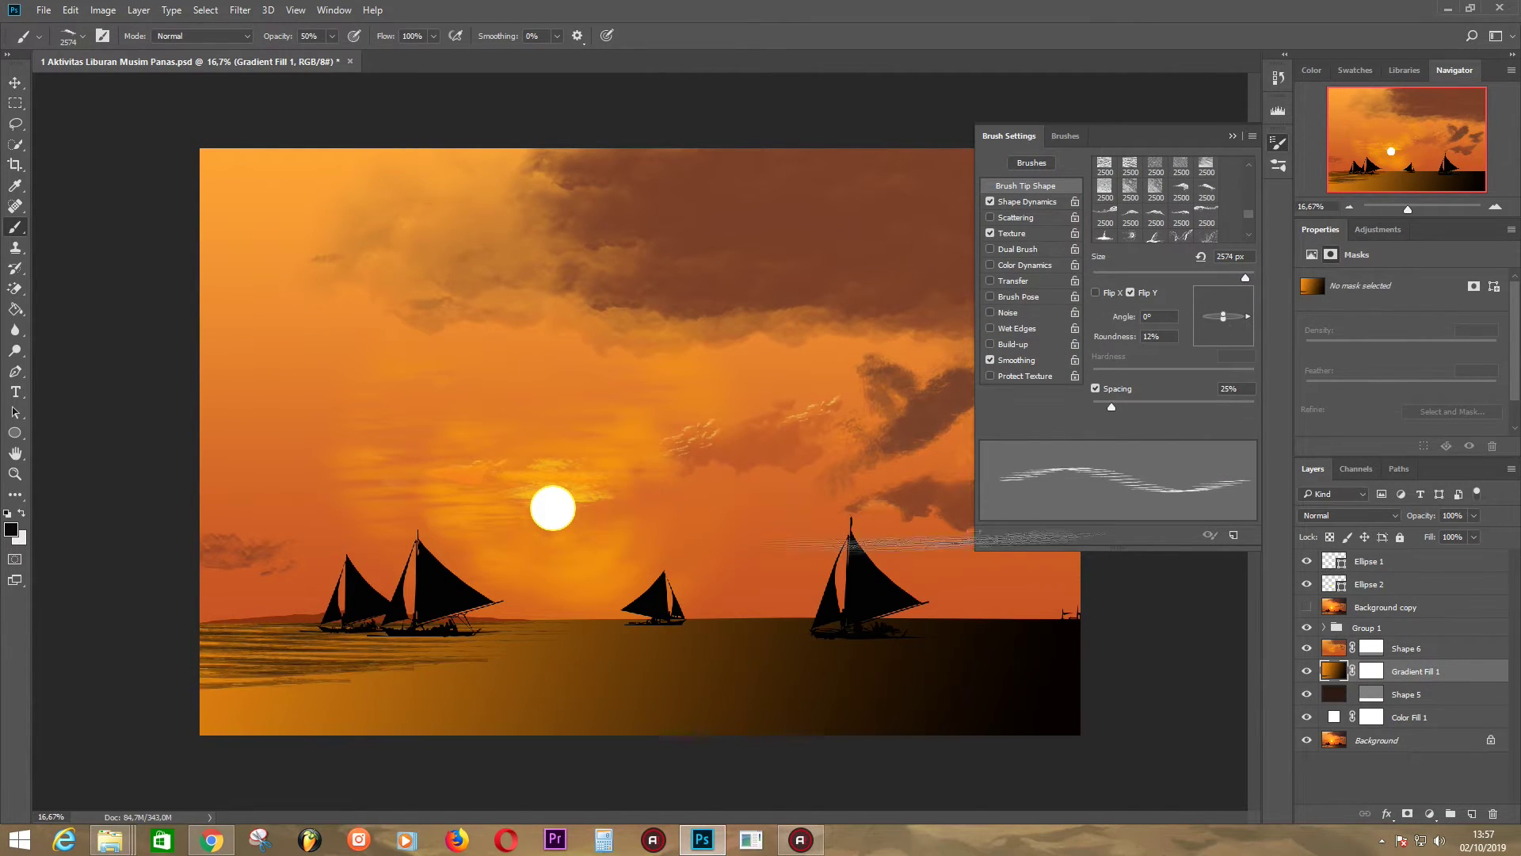
{"action": "left_click", "coordinate": [1131, 293]}
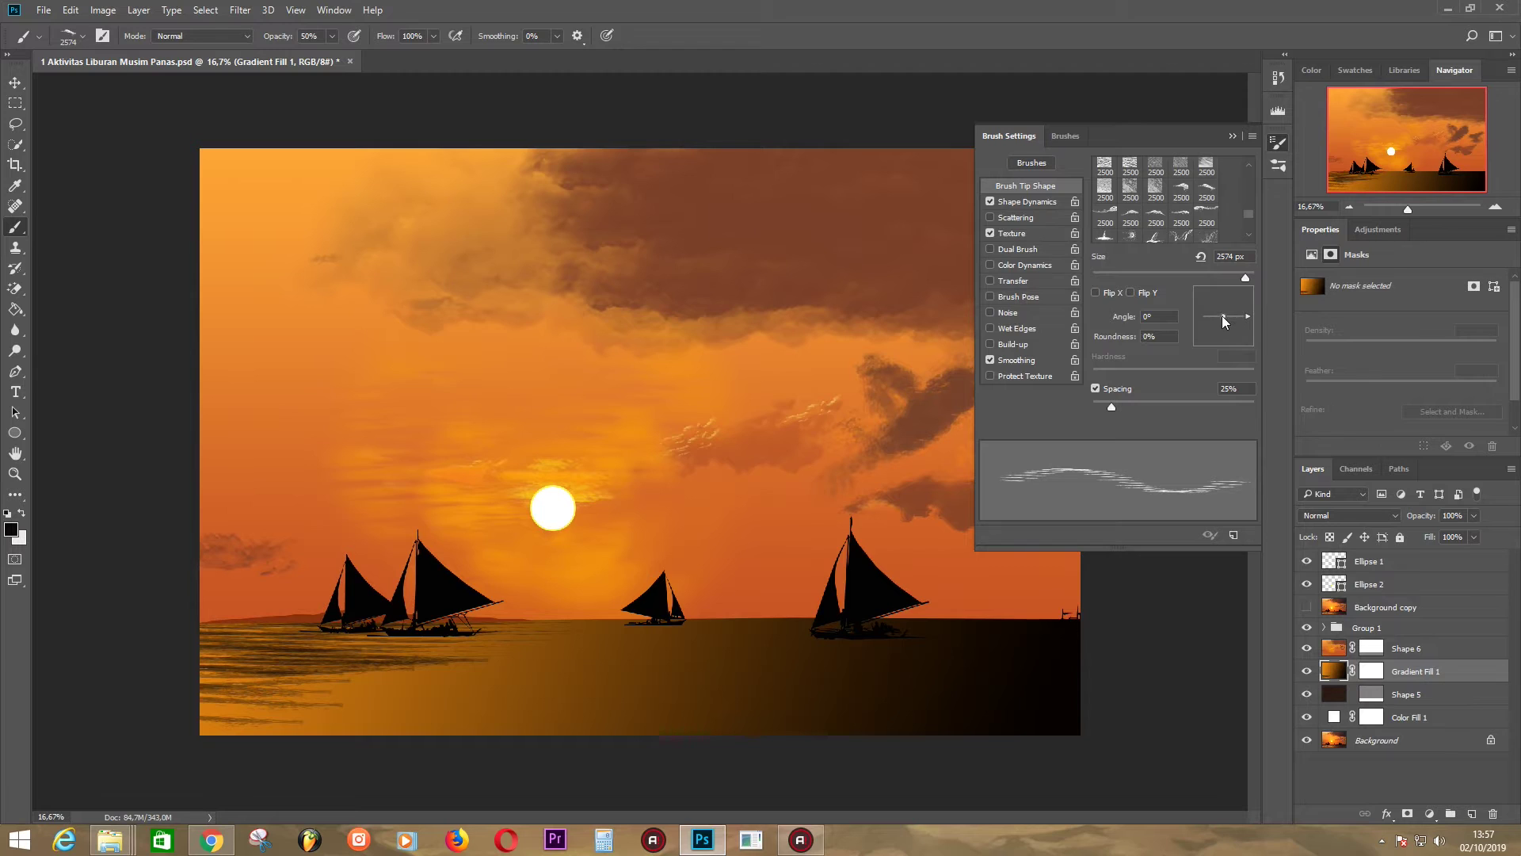
{"action": "left_click", "coordinate": [770, 644]}
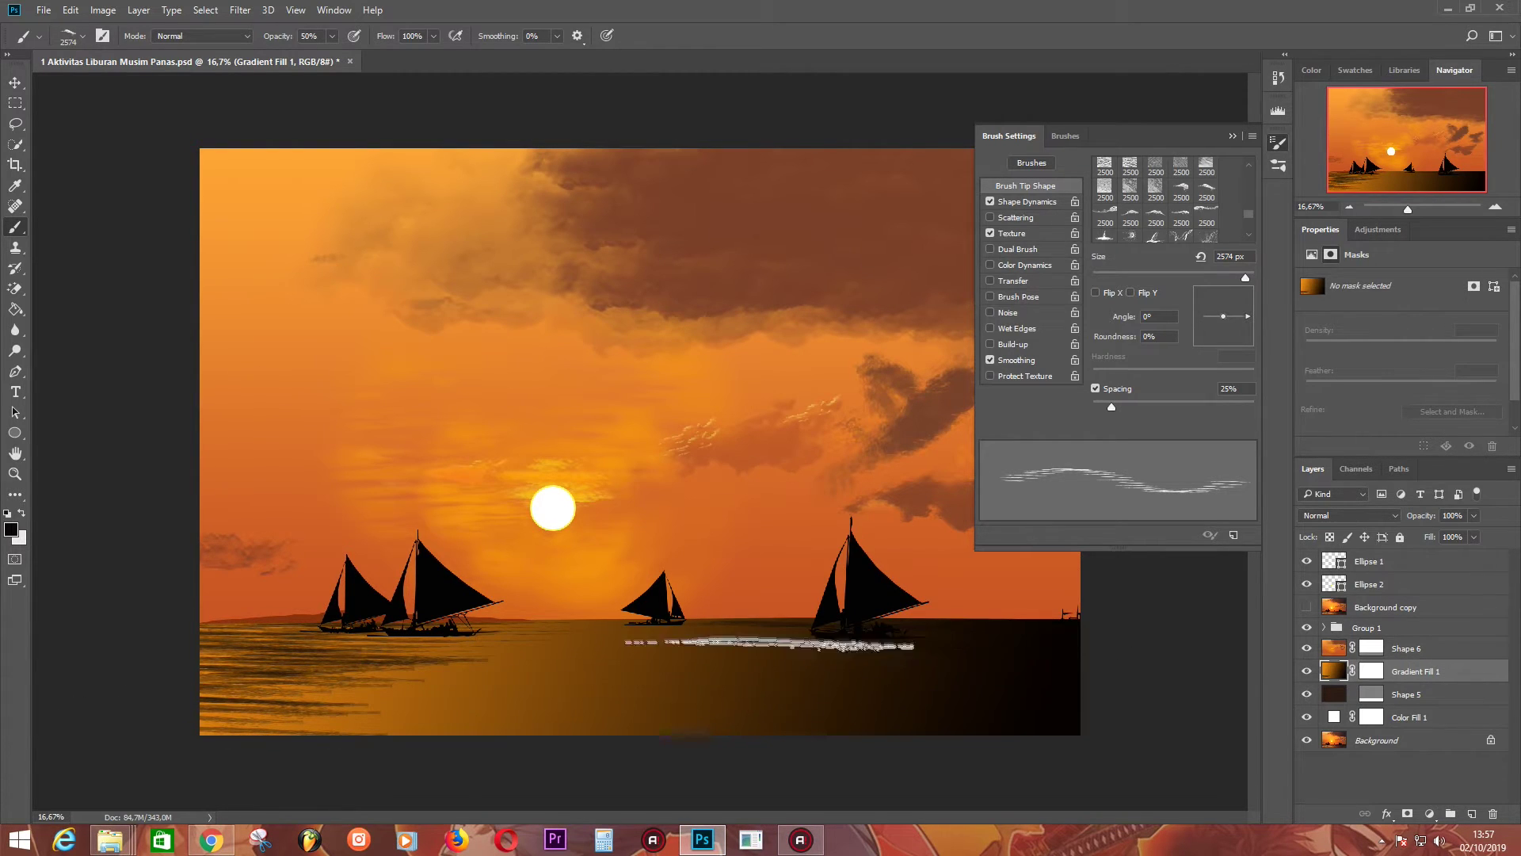
{"action": "left_click", "coordinate": [1096, 292]}
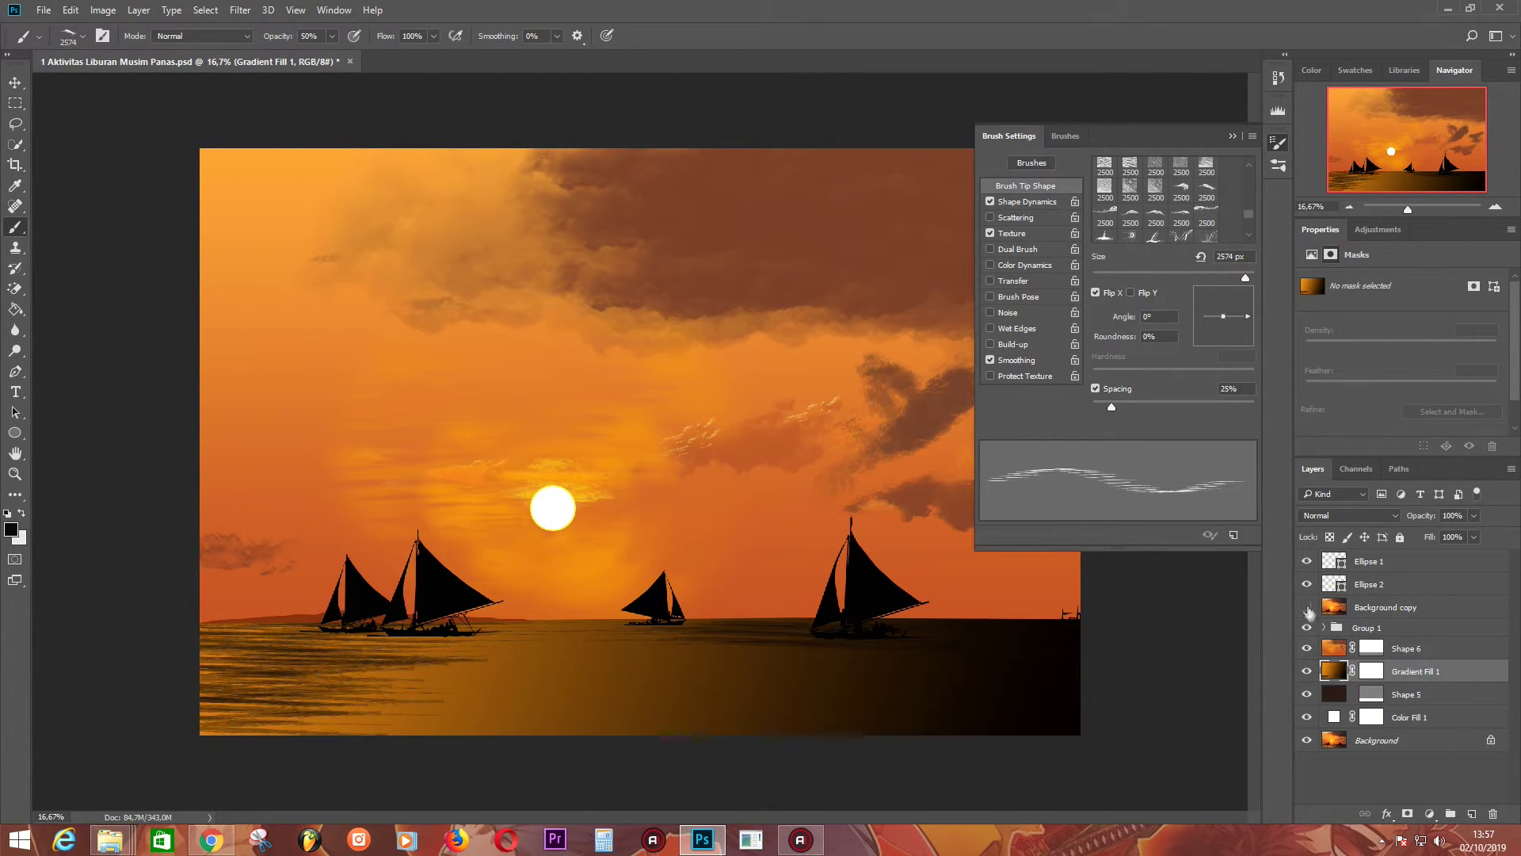
- Sample an orange from the painting, then reset colours to black and white with D
{"action": "left_click", "coordinate": [1307, 607]}
{"action": "left_click", "coordinate": [11, 529]}
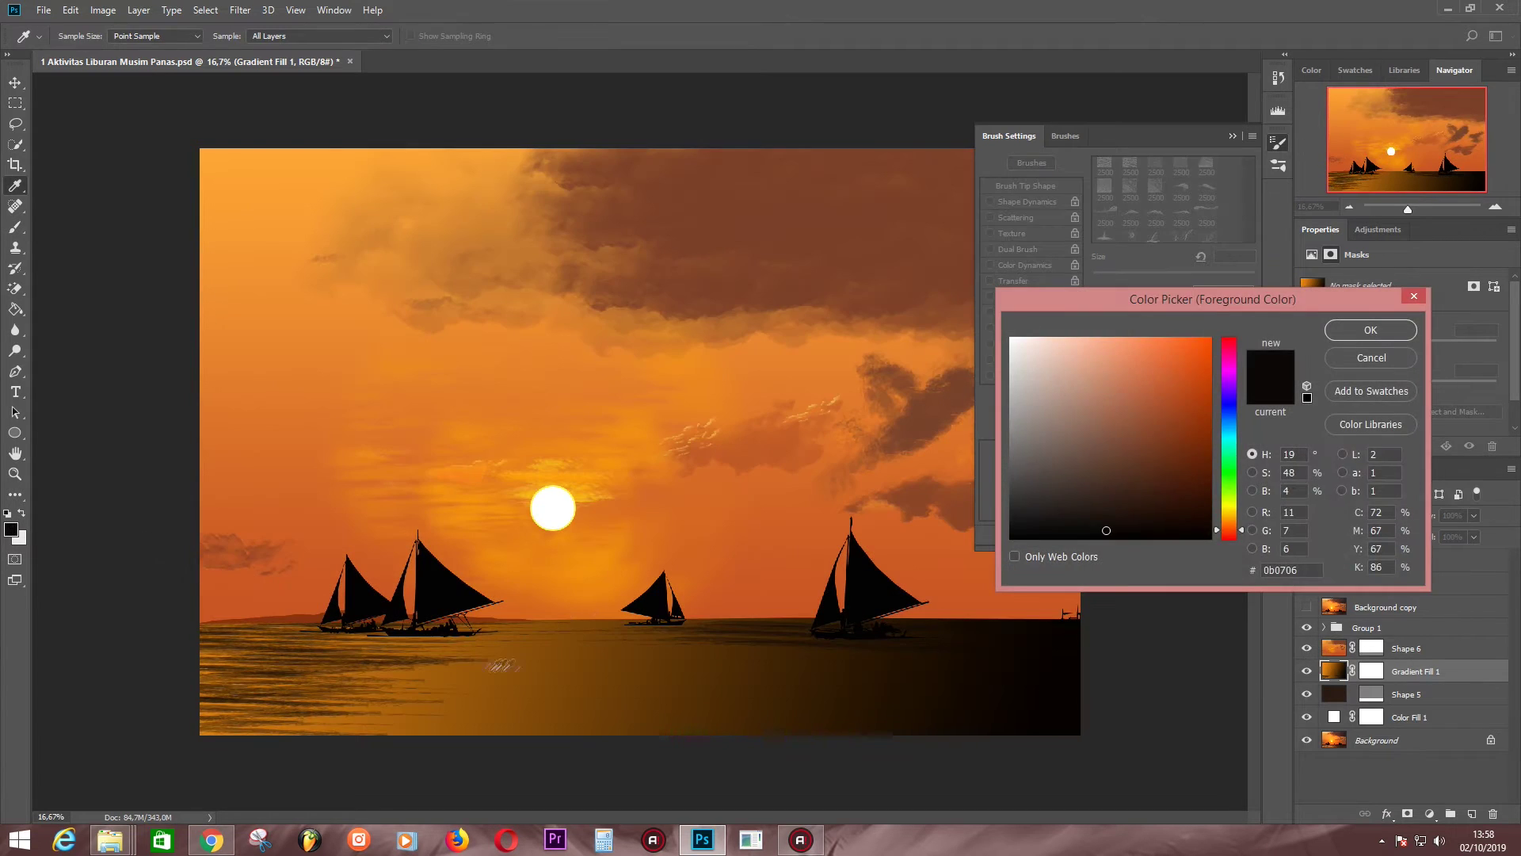
{"action": "left_click", "coordinate": [500, 665]}
{"action": "key", "text": "Return"}
{"action": "key", "text": "b"}
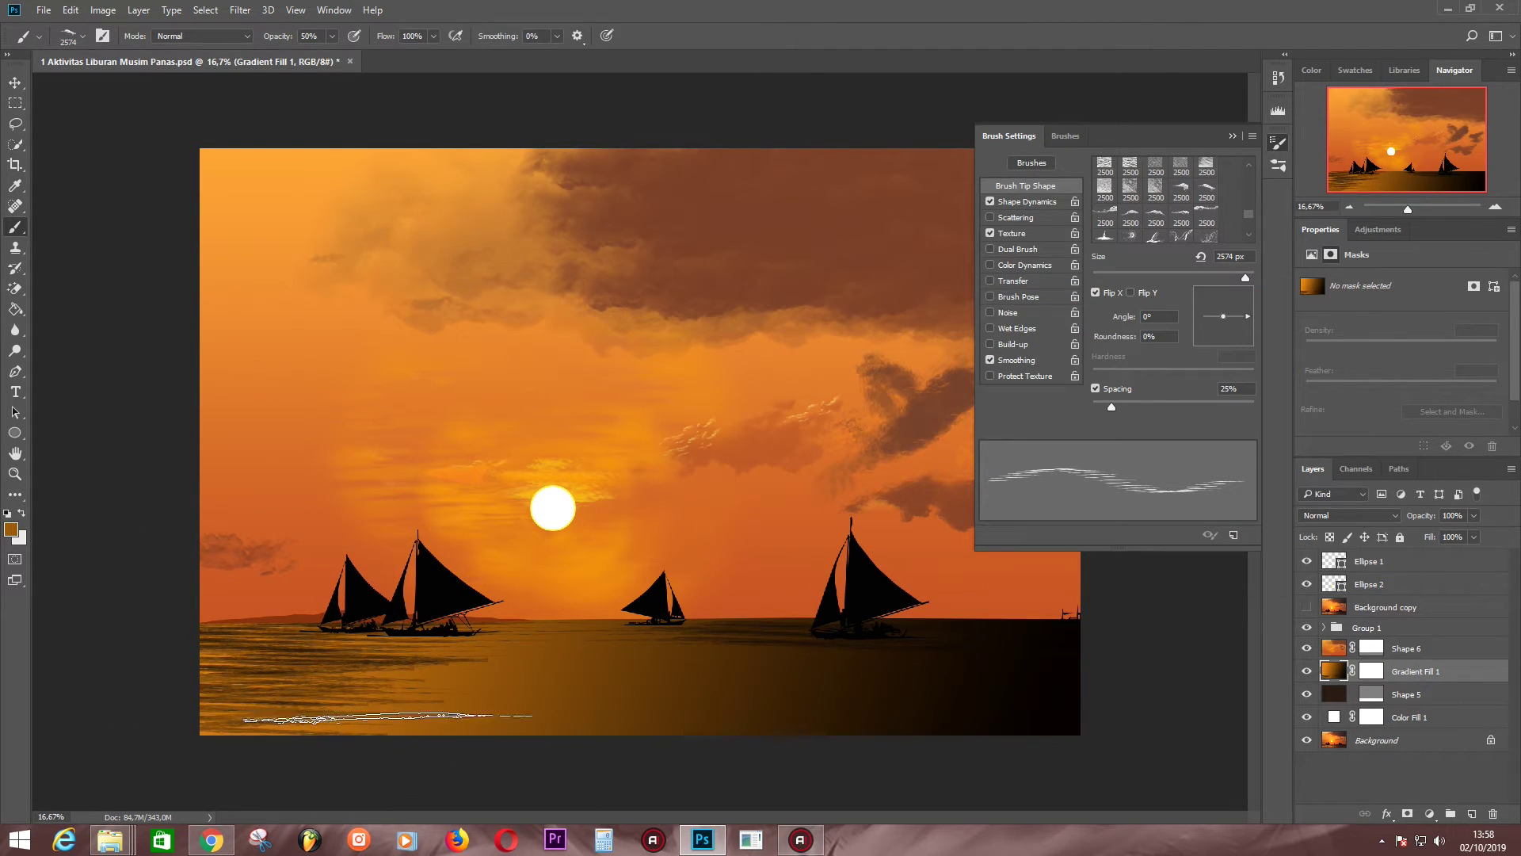
{"action": "left_click", "coordinate": [1303, 607]}
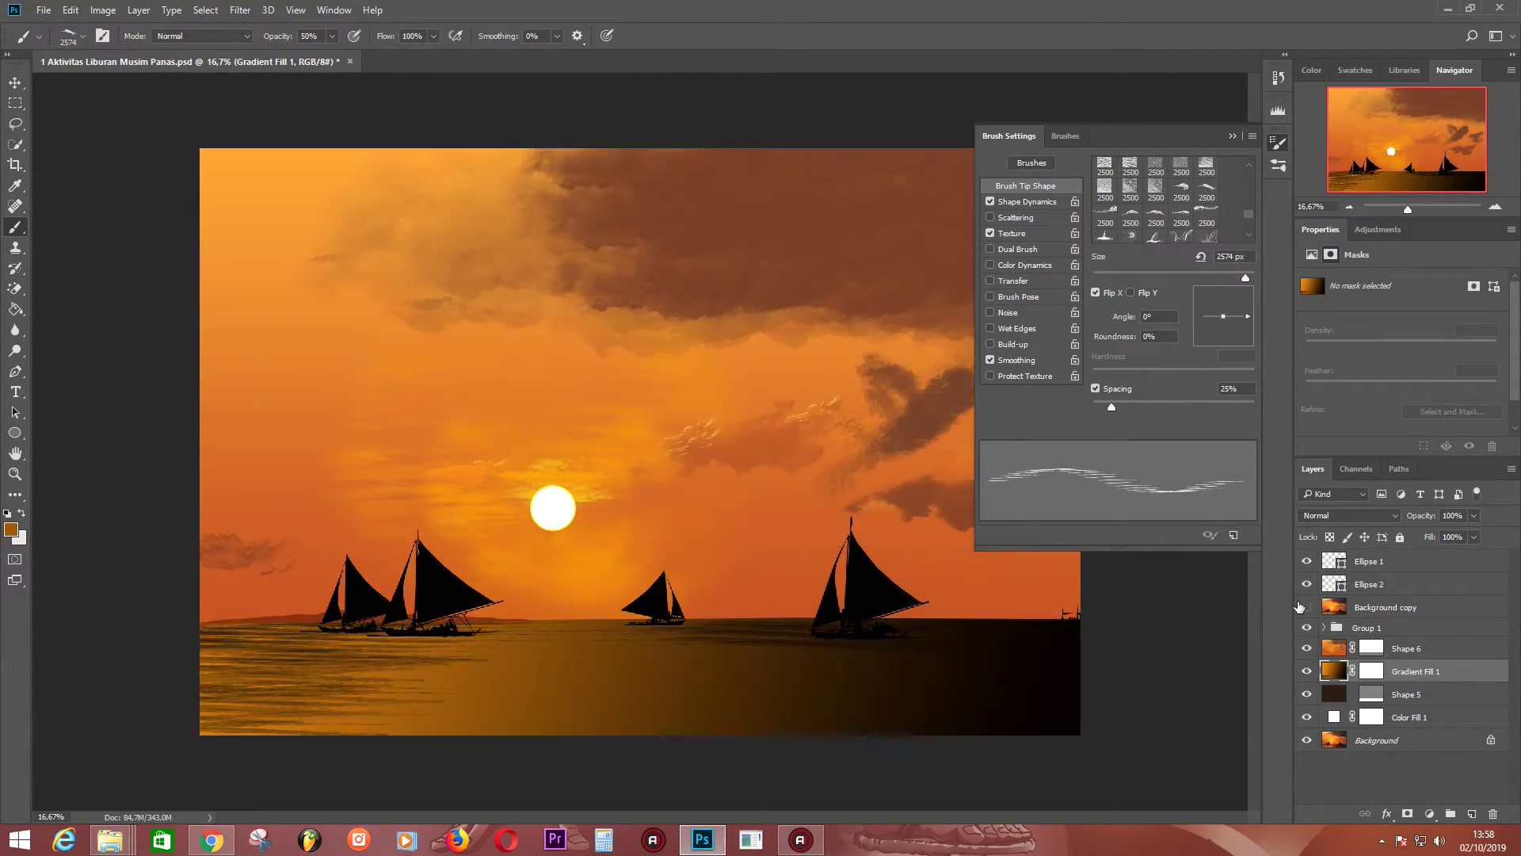
{"action": "key", "text": "d"}
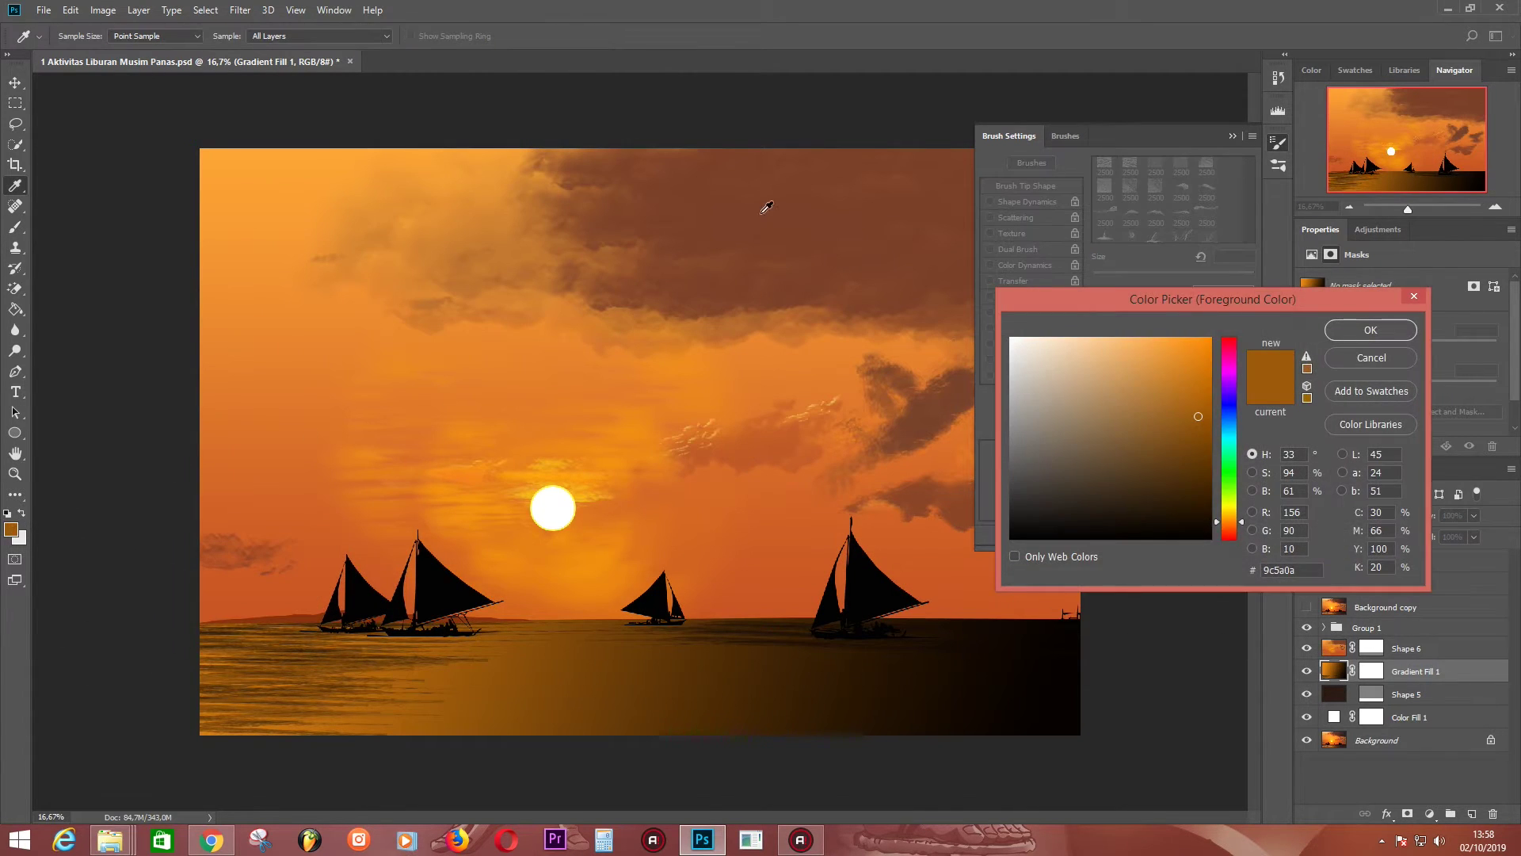
- Stamp a white ripple streak below the middle boat with a maximum-size, vertically flipped brush at 13% opacity
{"action": "left_click", "coordinate": [10, 529]}
{"action": "left_click", "coordinate": [549, 470]}
{"action": "key", "text": "Return"}
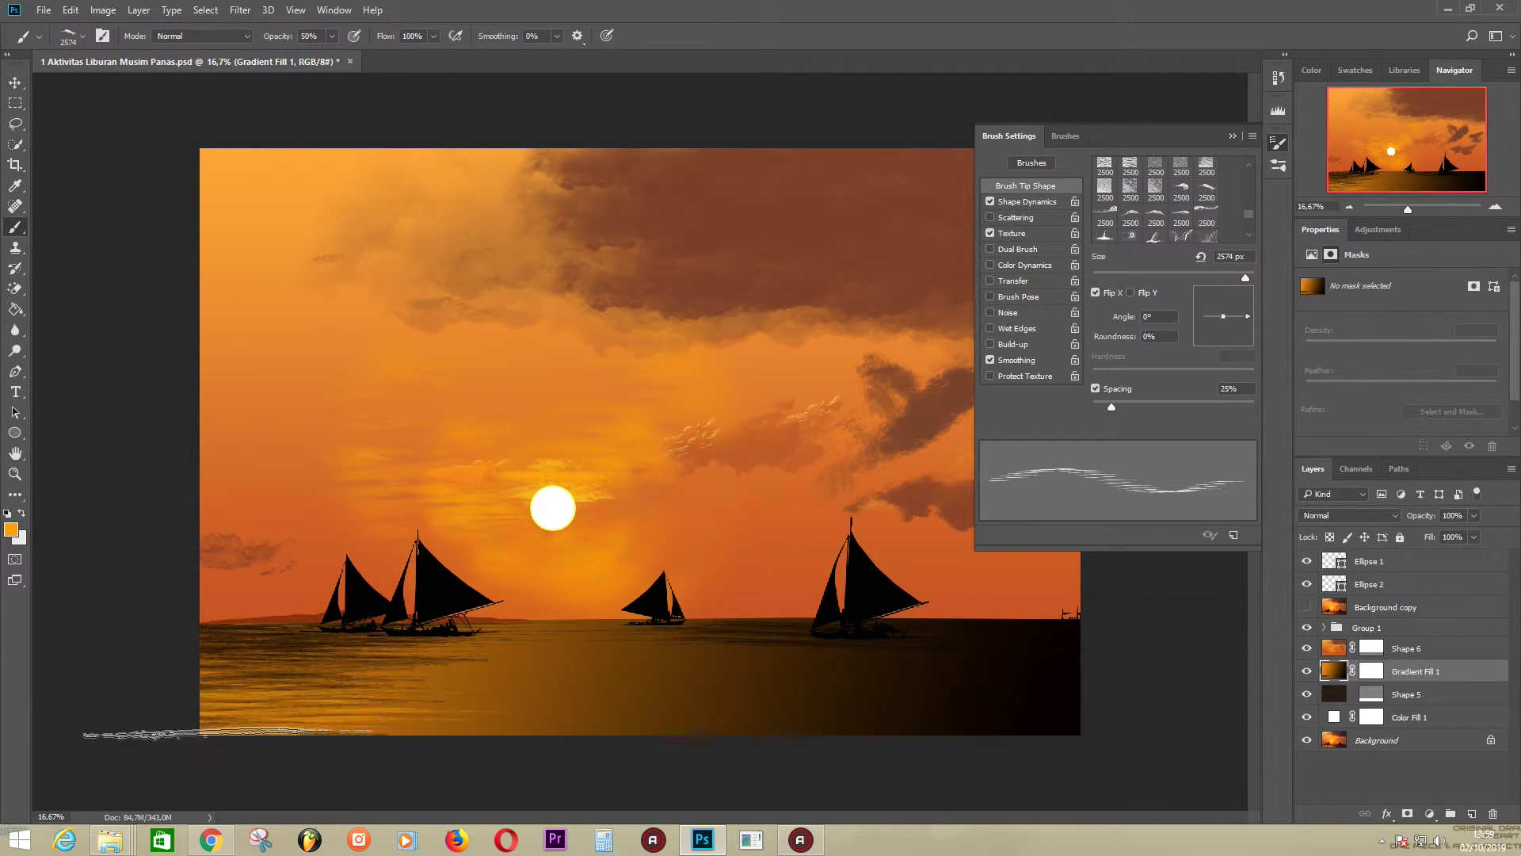
{"action": "key", "text": "1"}
{"action": "key", "text": "3"}
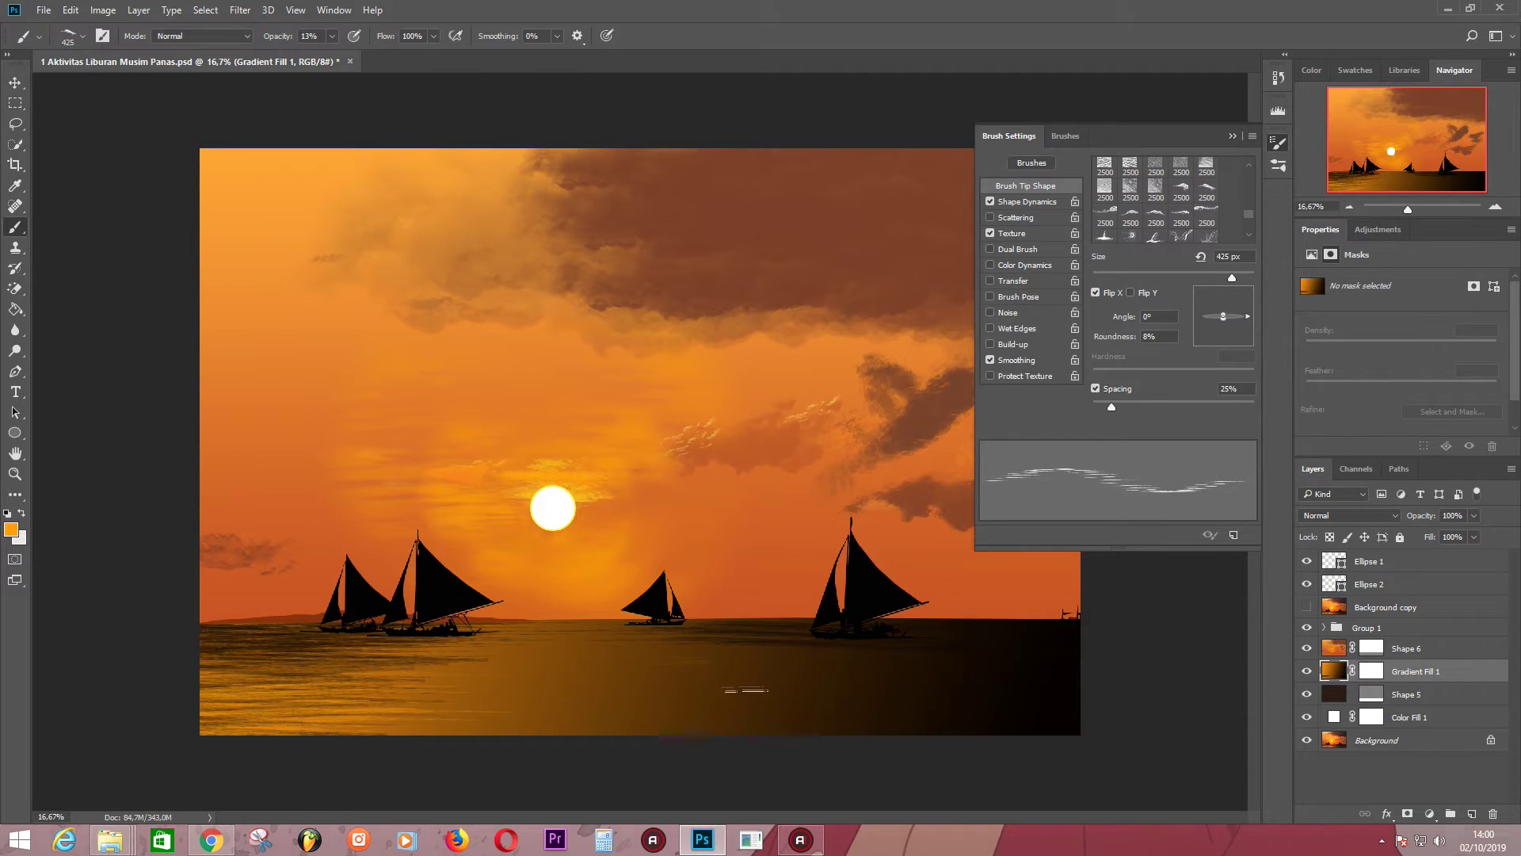
{"action": "left_click_drag", "start_coordinate": [1234, 279], "coordinate": [1249, 277]}
{"action": "left_click", "coordinate": [1131, 292]}
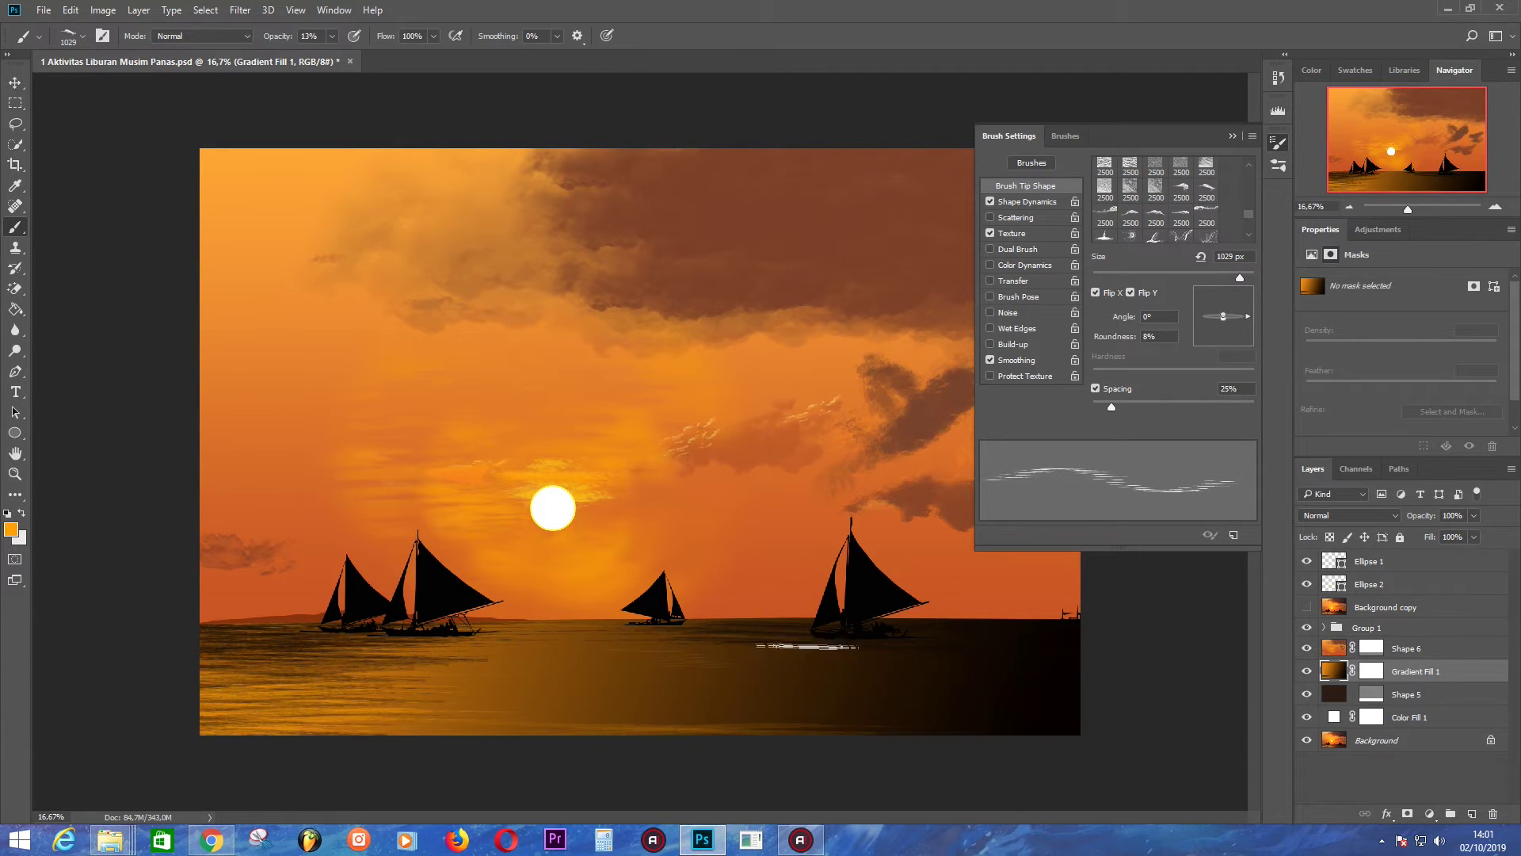
{"action": "left_click", "coordinate": [7, 514]}
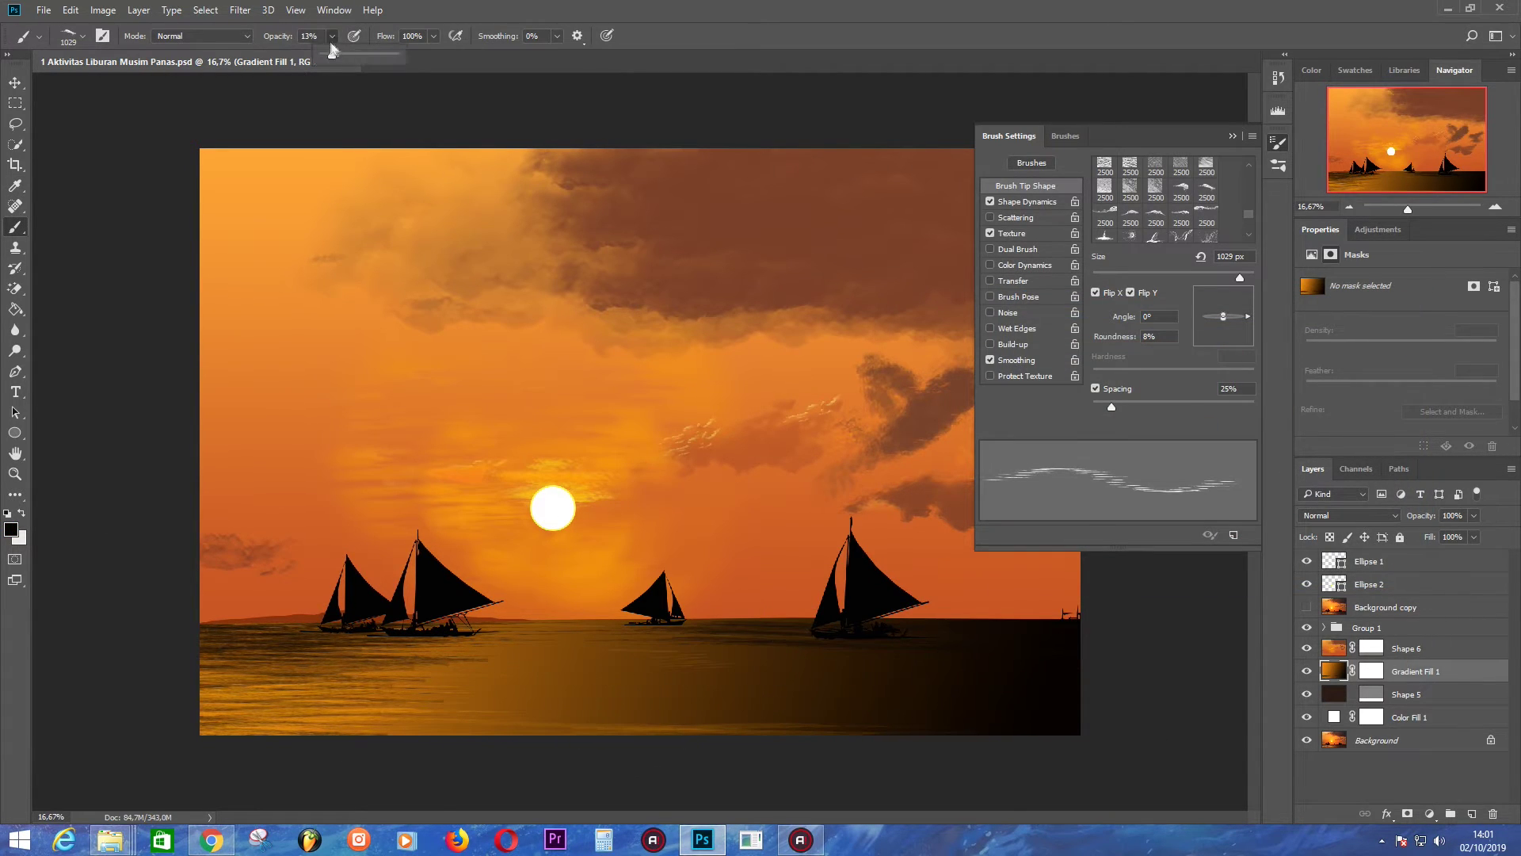
{"action": "left_click", "coordinate": [737, 650]}
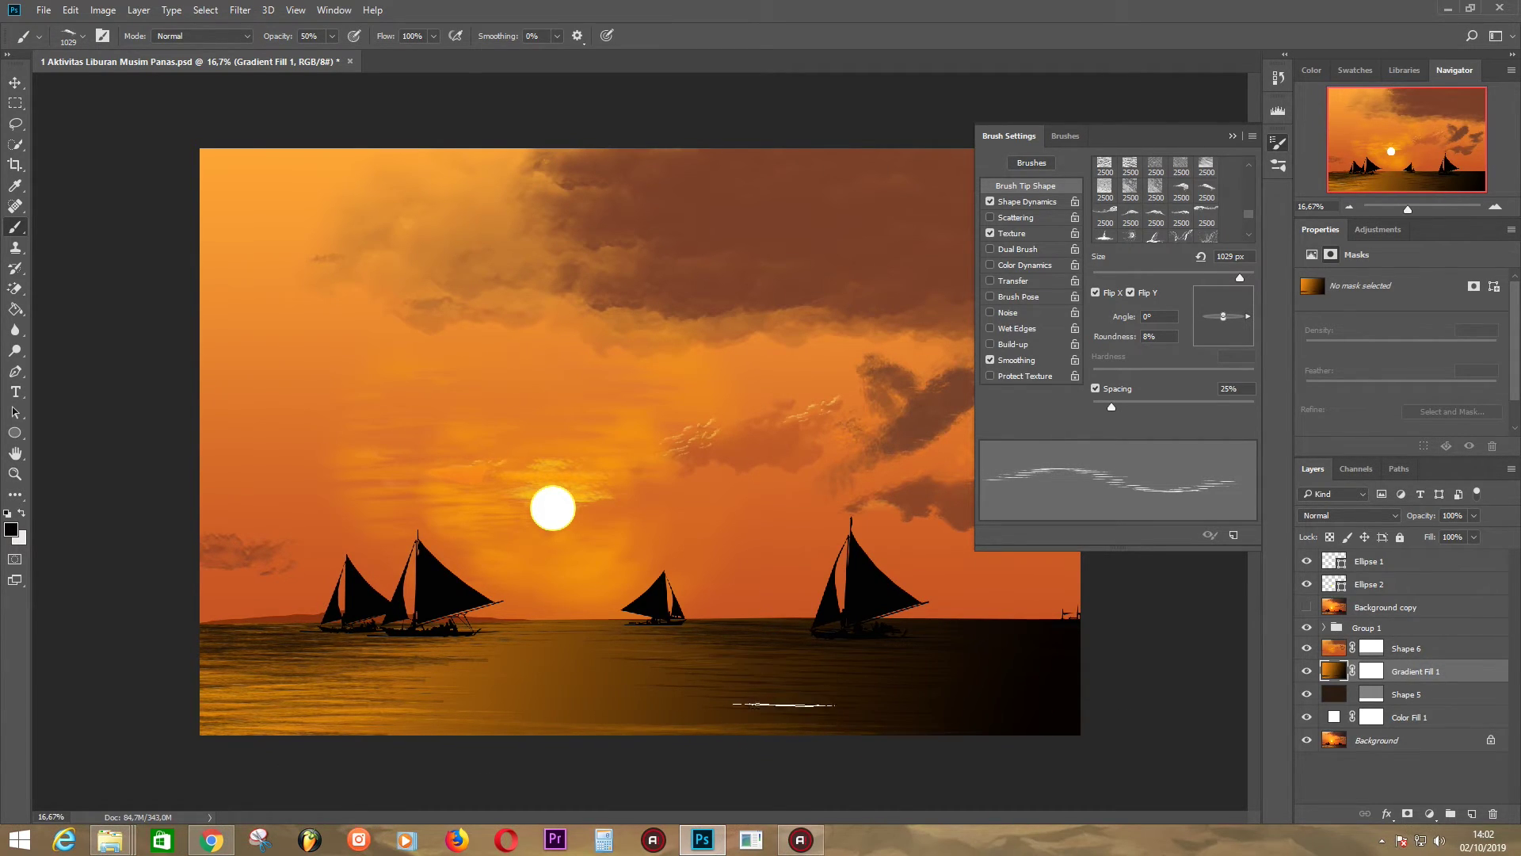
- Flatten the brush tip to 4% roundness and sample a light orange from beside the sun
{"action": "left_click_drag", "start_coordinate": [1224, 319], "coordinate": [1224, 322]}
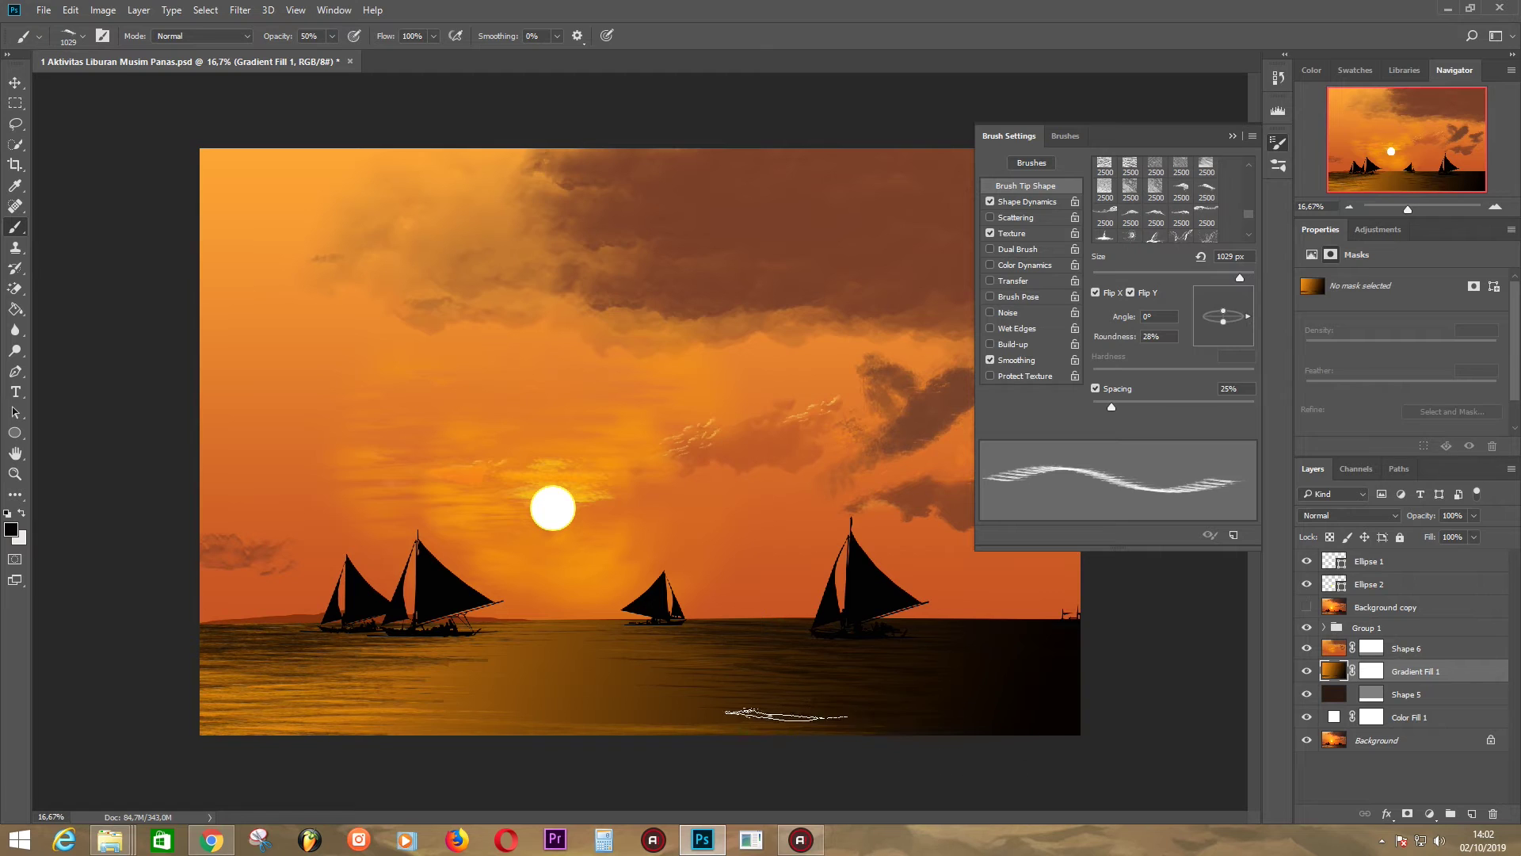
{"action": "left_click", "coordinate": [1306, 607]}
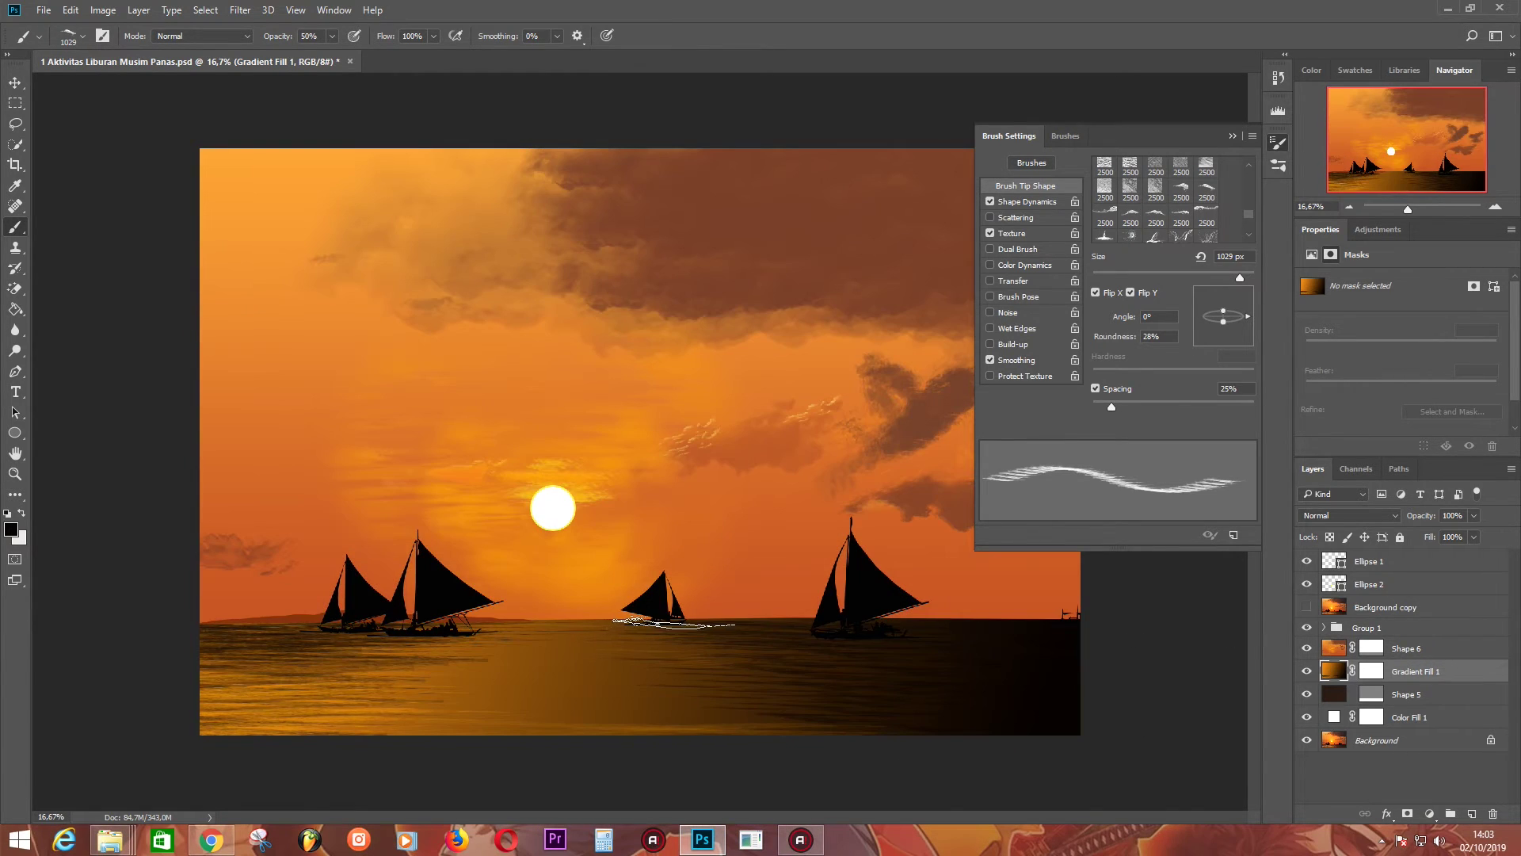
{"action": "left_click", "coordinate": [1096, 292]}
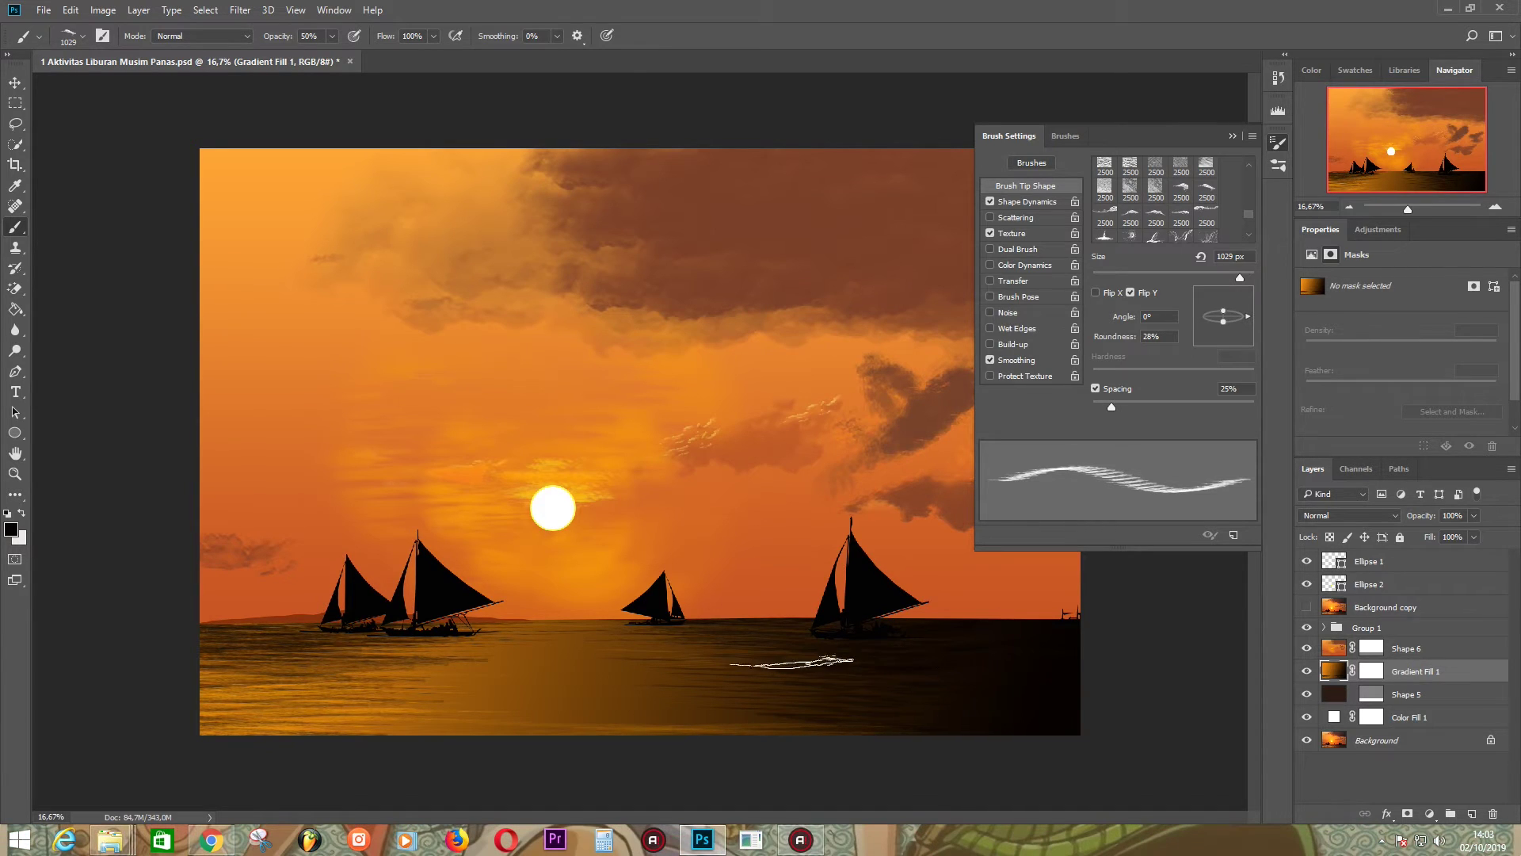
{"action": "left_click_drag", "start_coordinate": [1223, 311], "coordinate": [1248, 282]}
{"action": "left_click", "coordinate": [10, 530]}
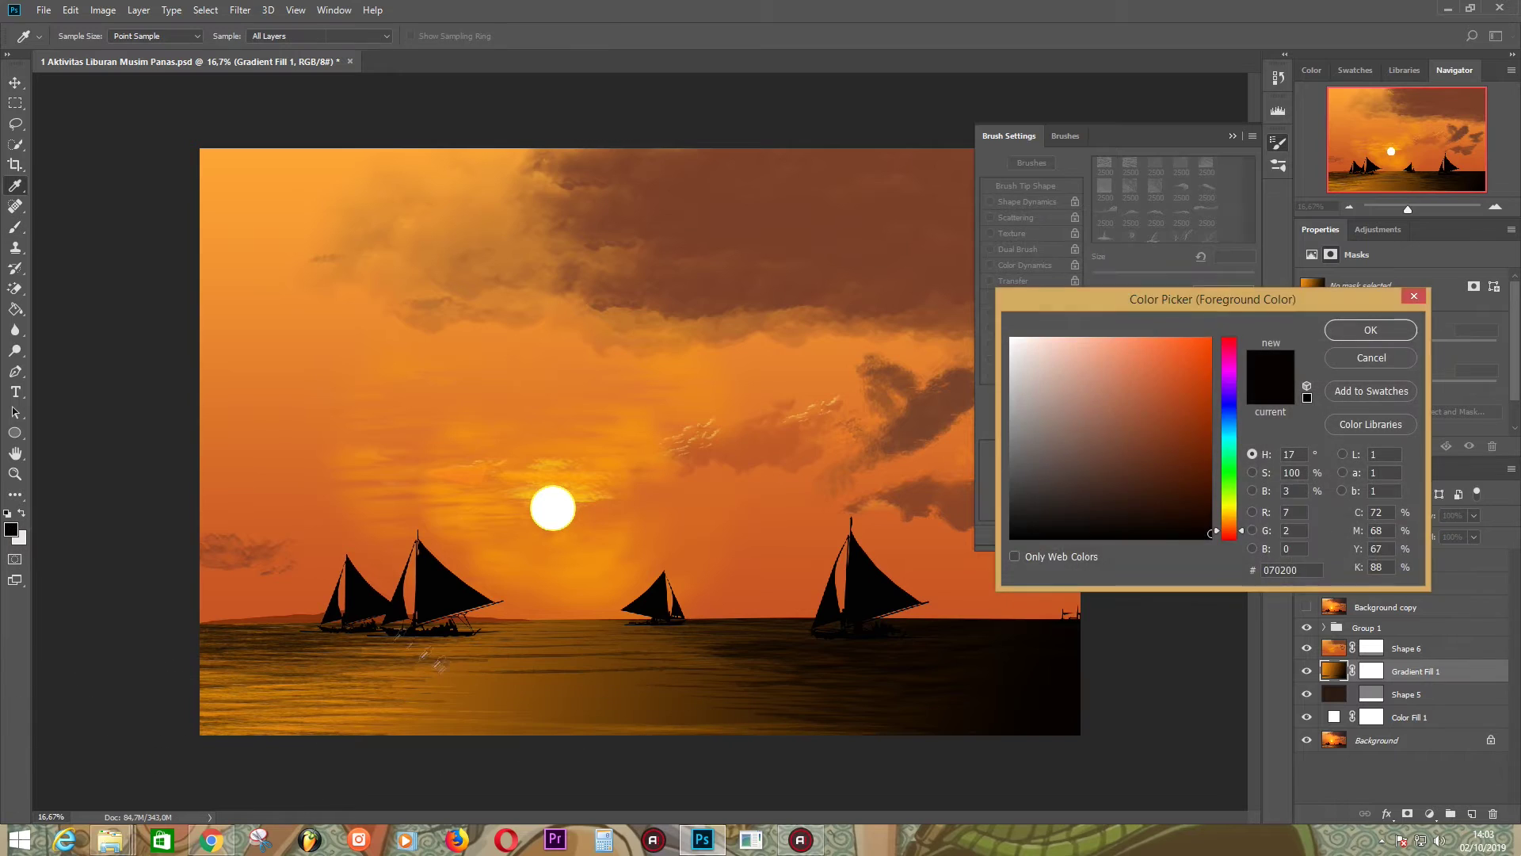
{"action": "key", "text": "Return"}
{"action": "left_click", "coordinate": [10, 529]}
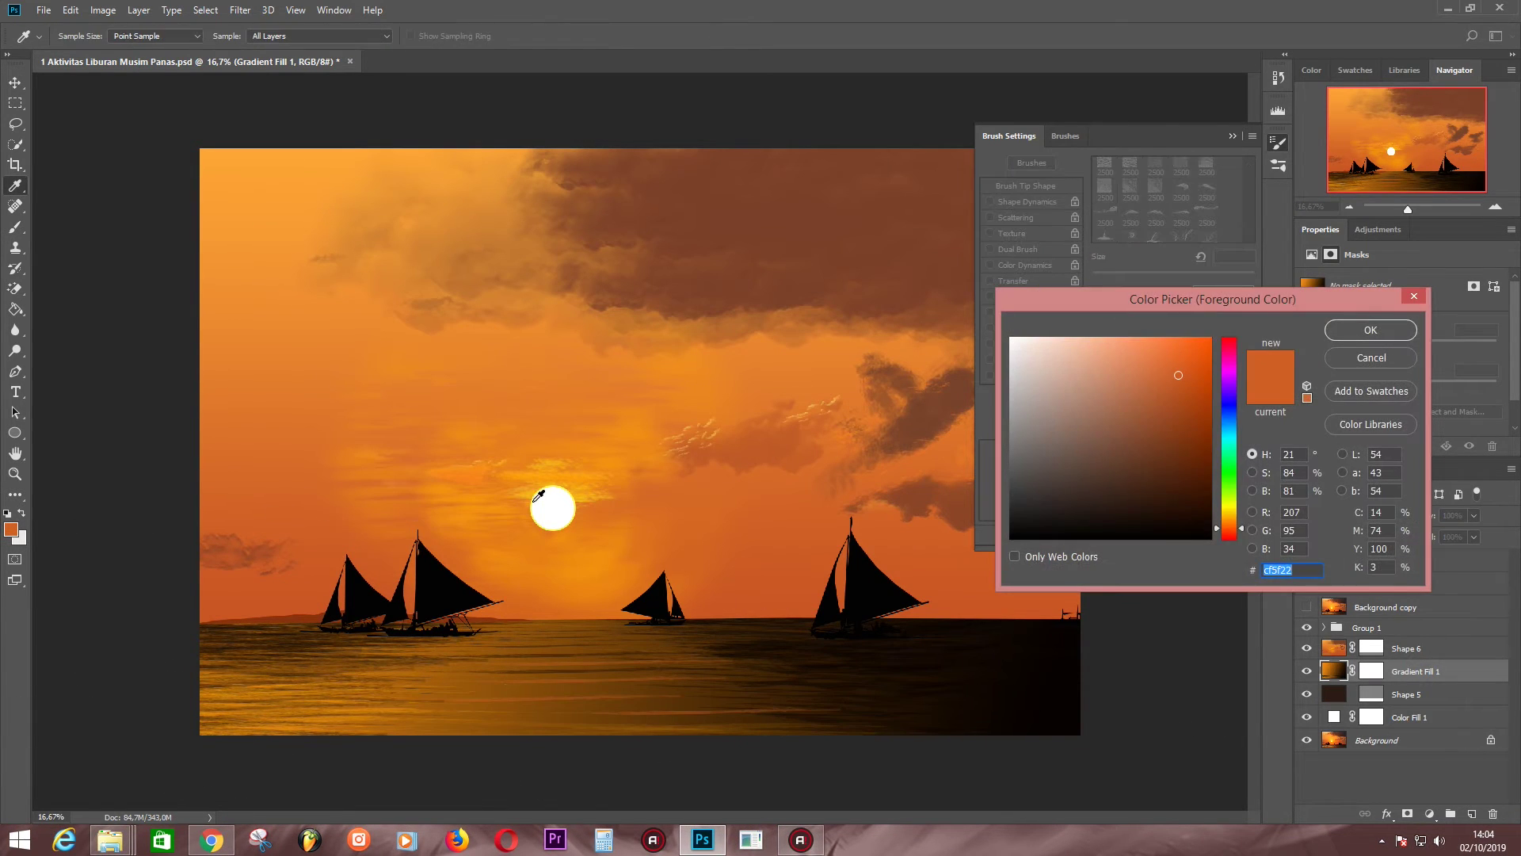
{"action": "left_click", "coordinate": [543, 502]}
- Set a 400 px brush at 67% opacity and compare the ripples against the reference photo
{"action": "key", "text": "Return"}
{"action": "key", "text": "bracketleft"}
{"action": "key", "text": "bracketleft"}
{"action": "key", "text": "bracketleft"}
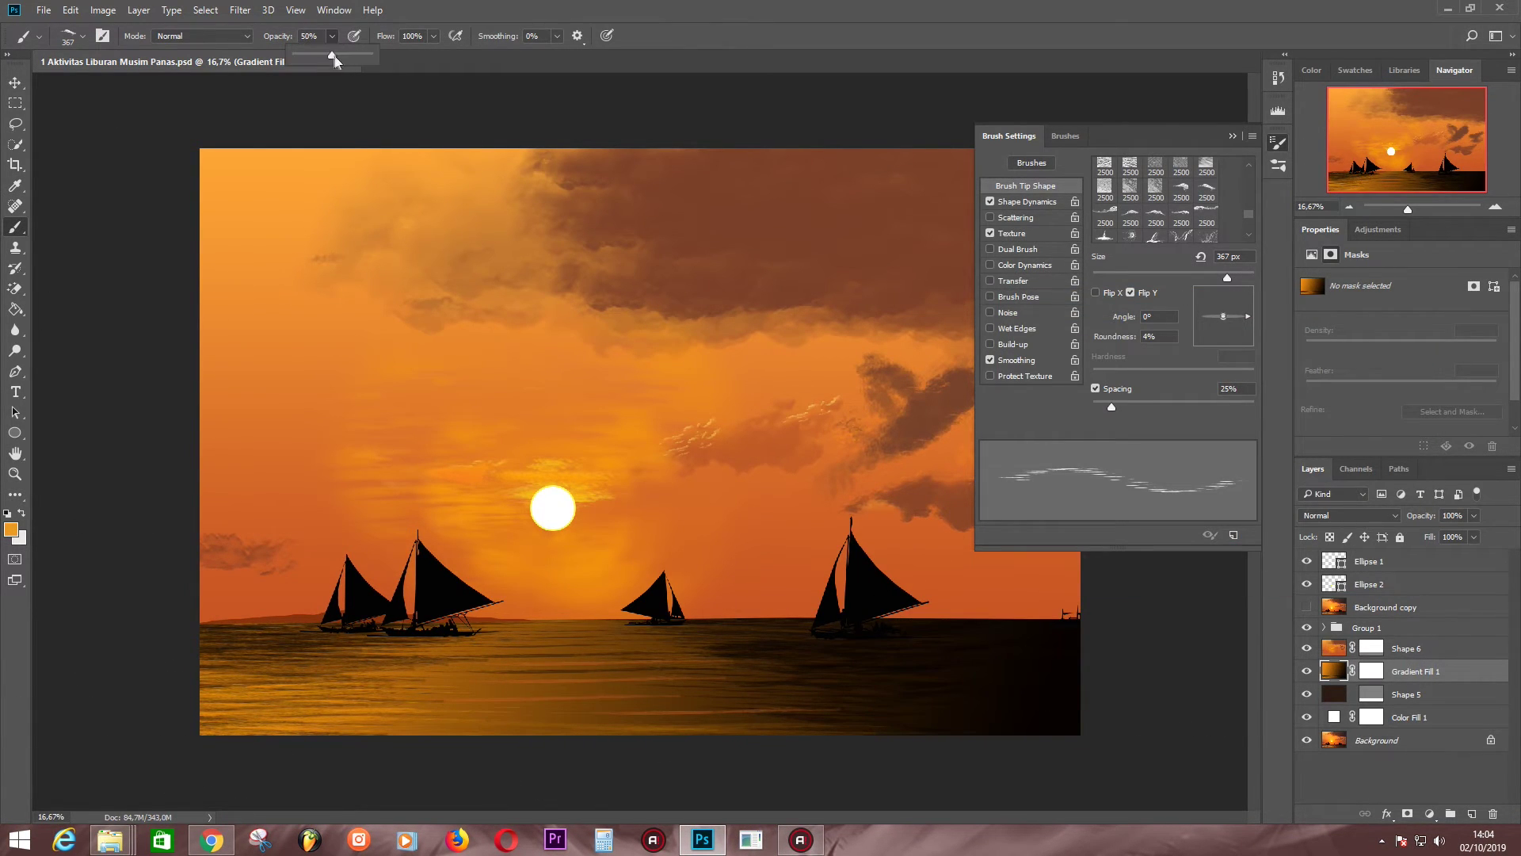
{"action": "left_click_drag", "start_coordinate": [334, 61], "coordinate": [346, 61]}
{"action": "key", "text": "bracketright"}
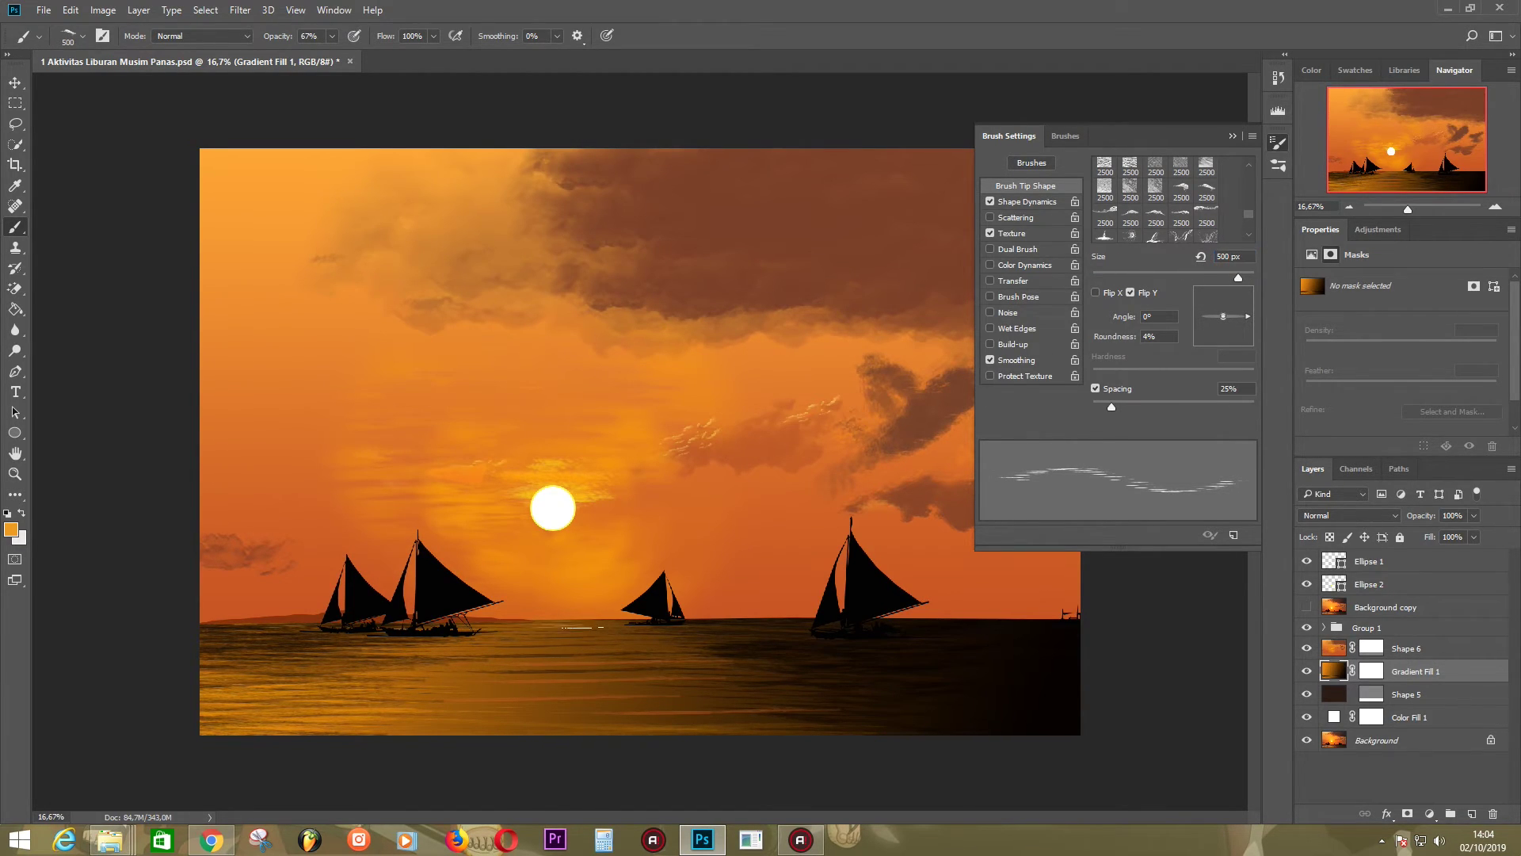
{"action": "left_click", "coordinate": [1306, 607]}
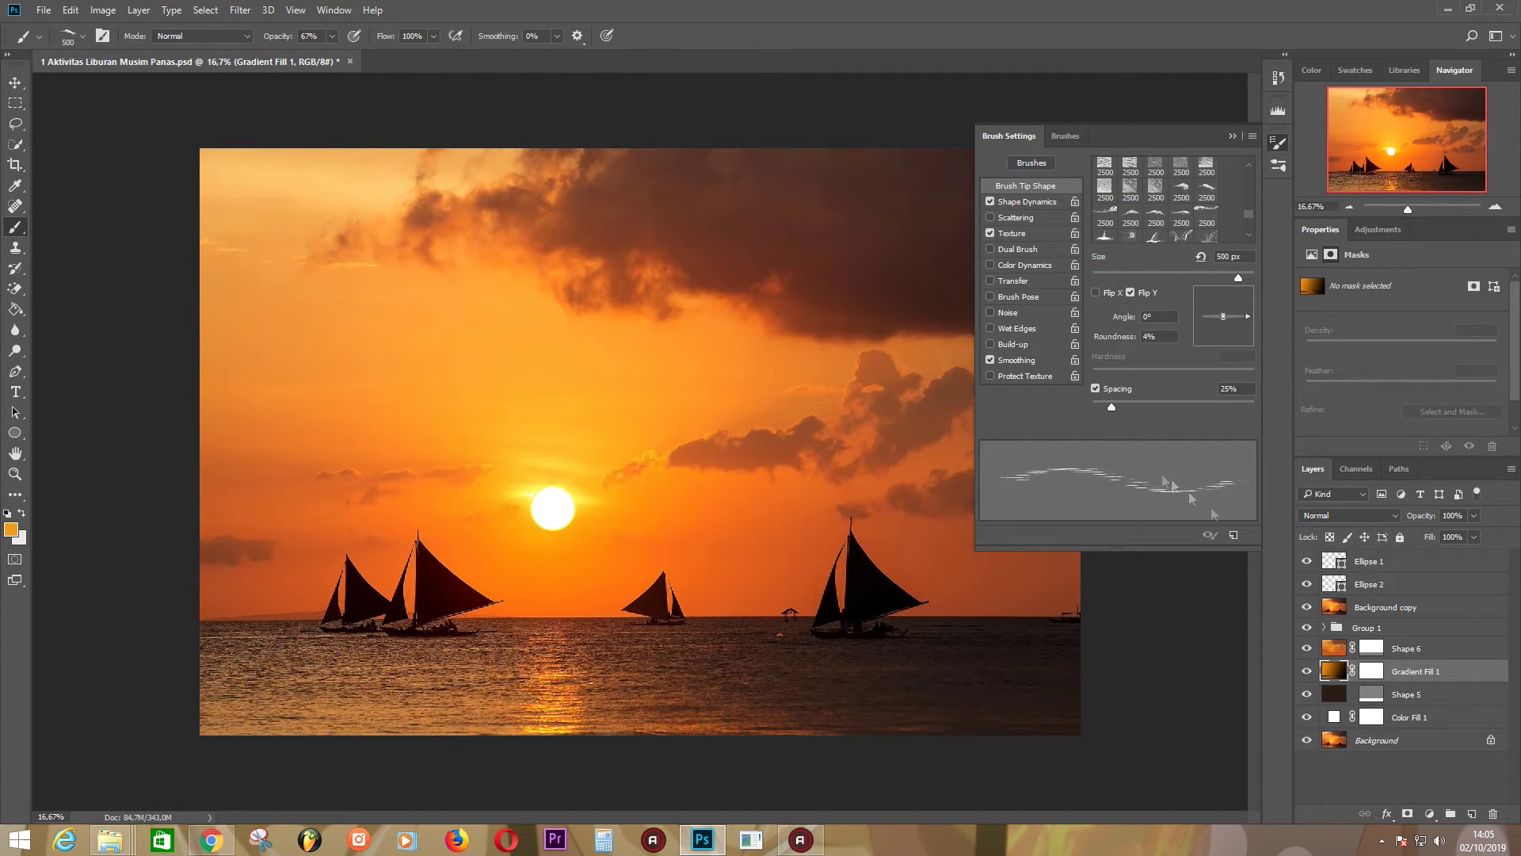
{"action": "left_click", "coordinate": [1307, 606]}
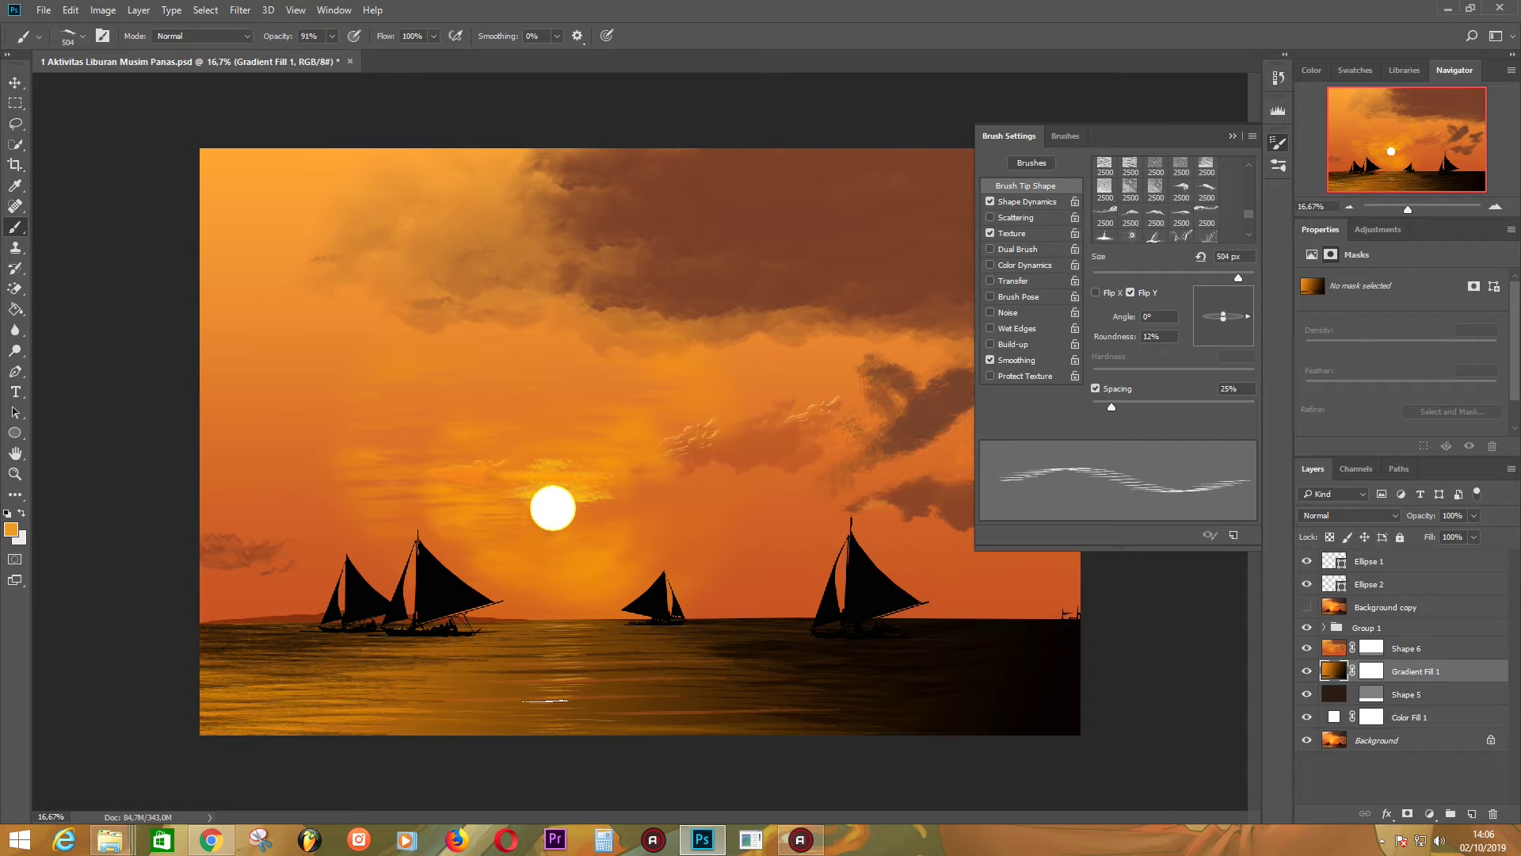
{"action": "left_click", "coordinate": [1307, 607]}
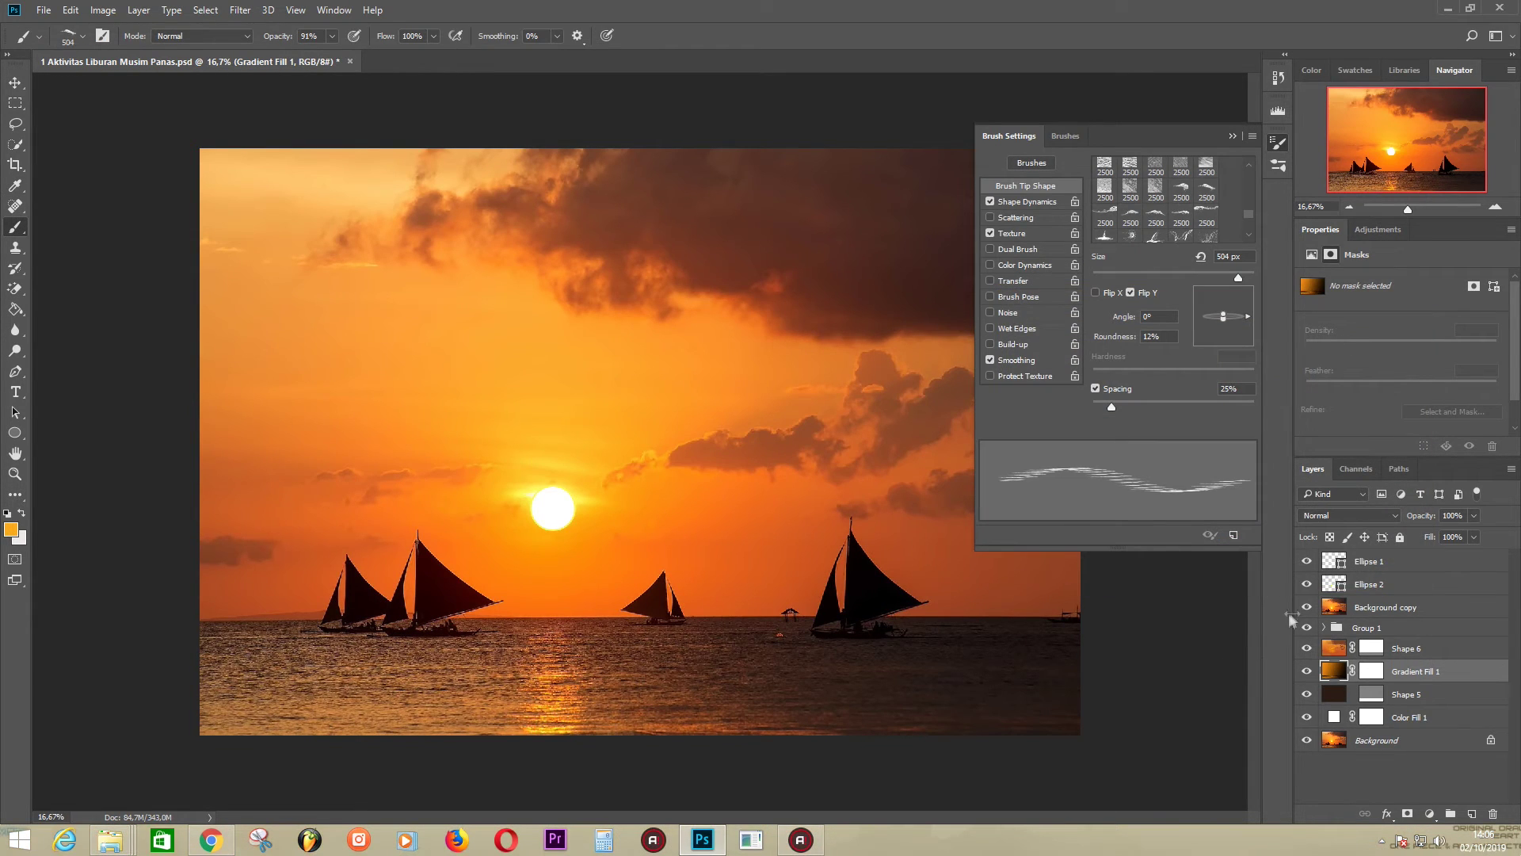
{"action": "left_click", "coordinate": [1307, 607]}
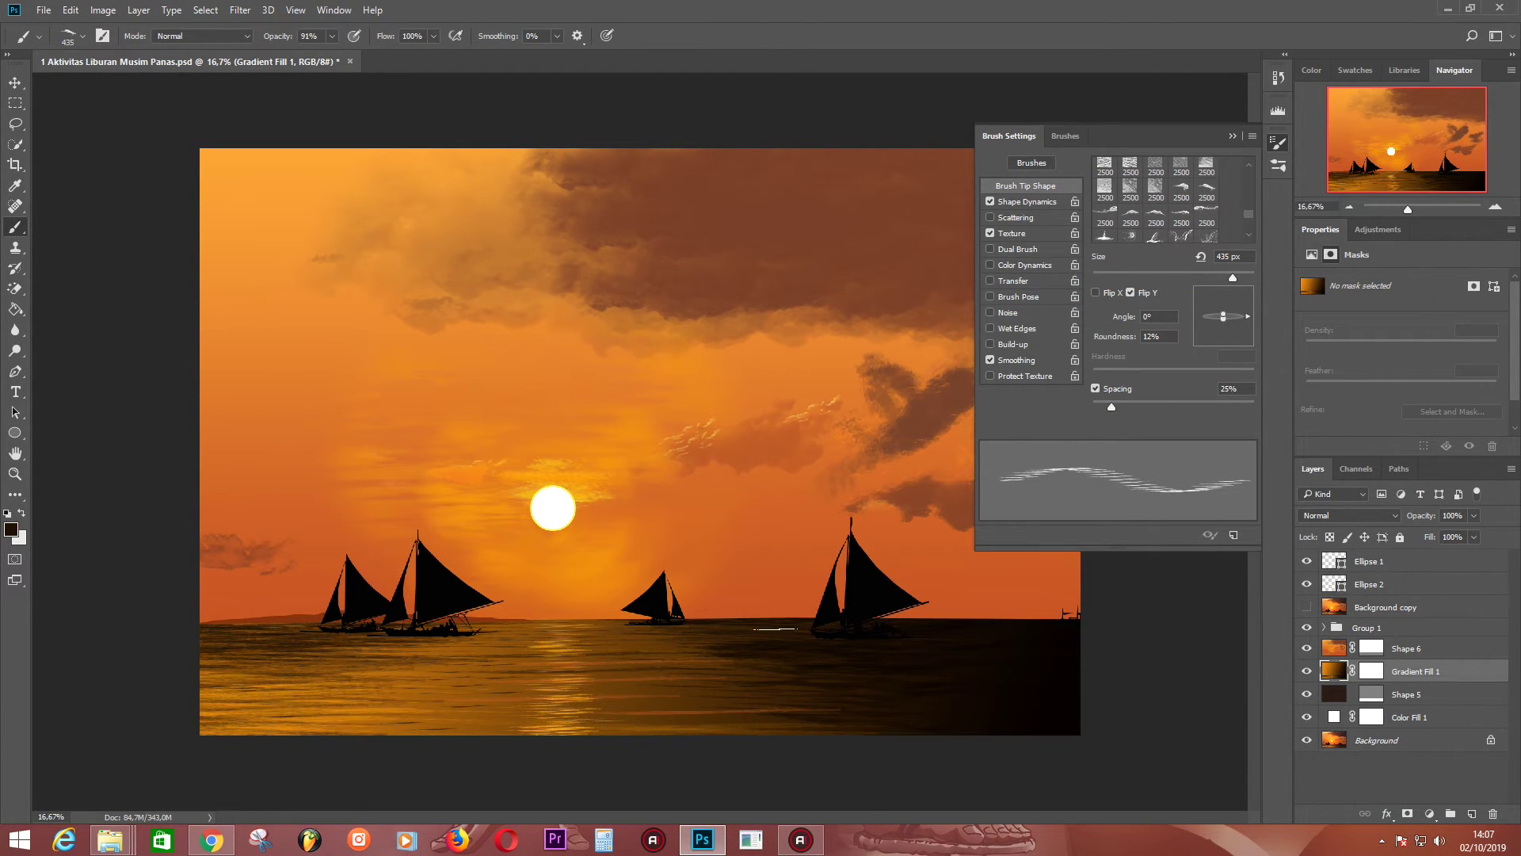
- Enlarge the brush for wide ripple strokes, flatten the tip to about 16%, and show the reference
{"action": "left_click_drag", "start_coordinate": [775, 629], "coordinate": [827, 626]}
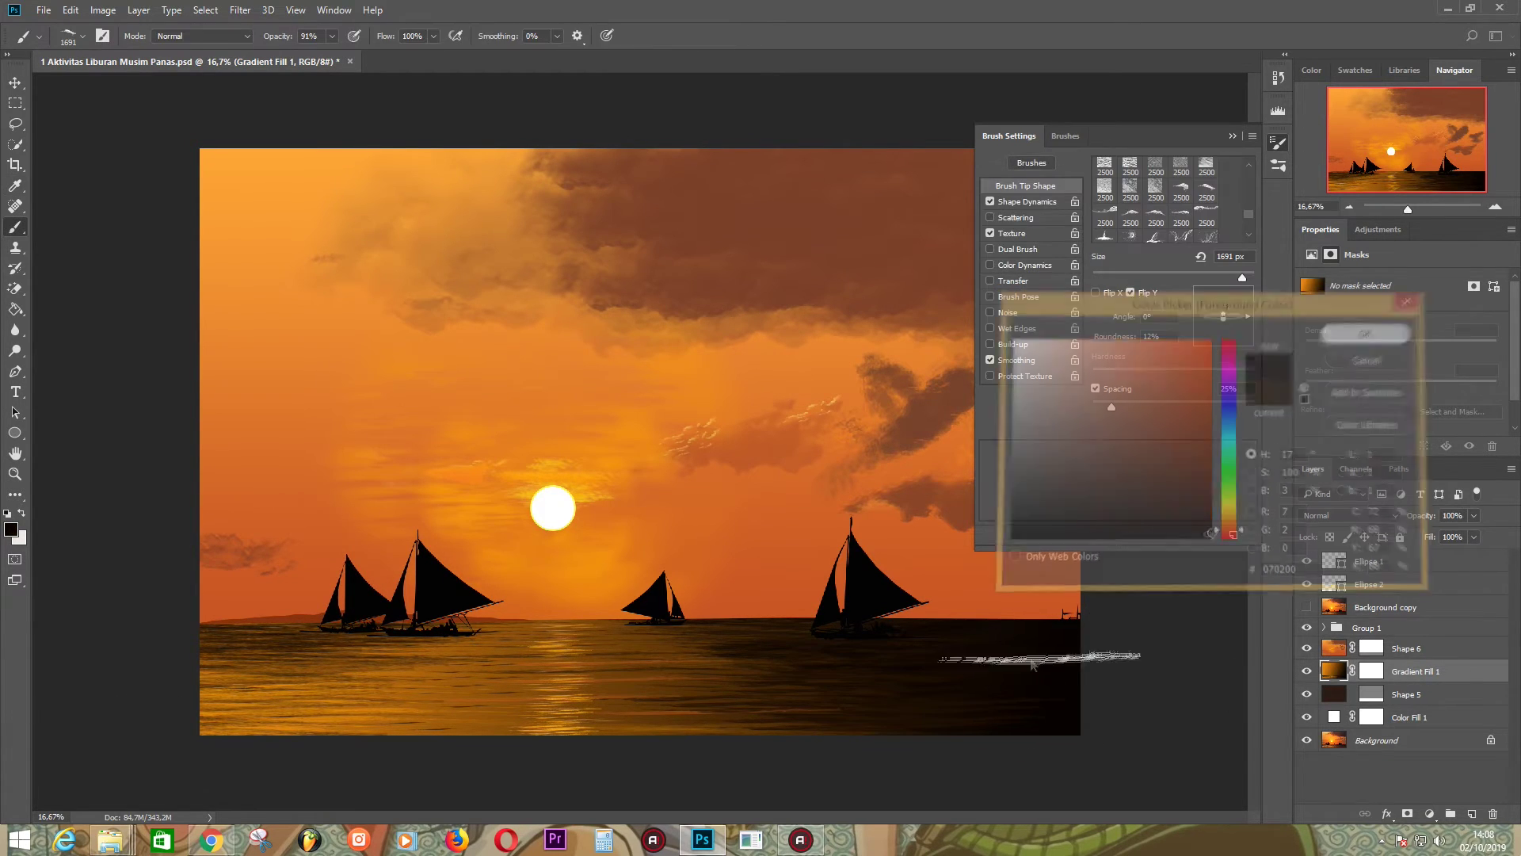
{"action": "left_click_drag", "start_coordinate": [1117, 336], "coordinate": [1137, 332]}
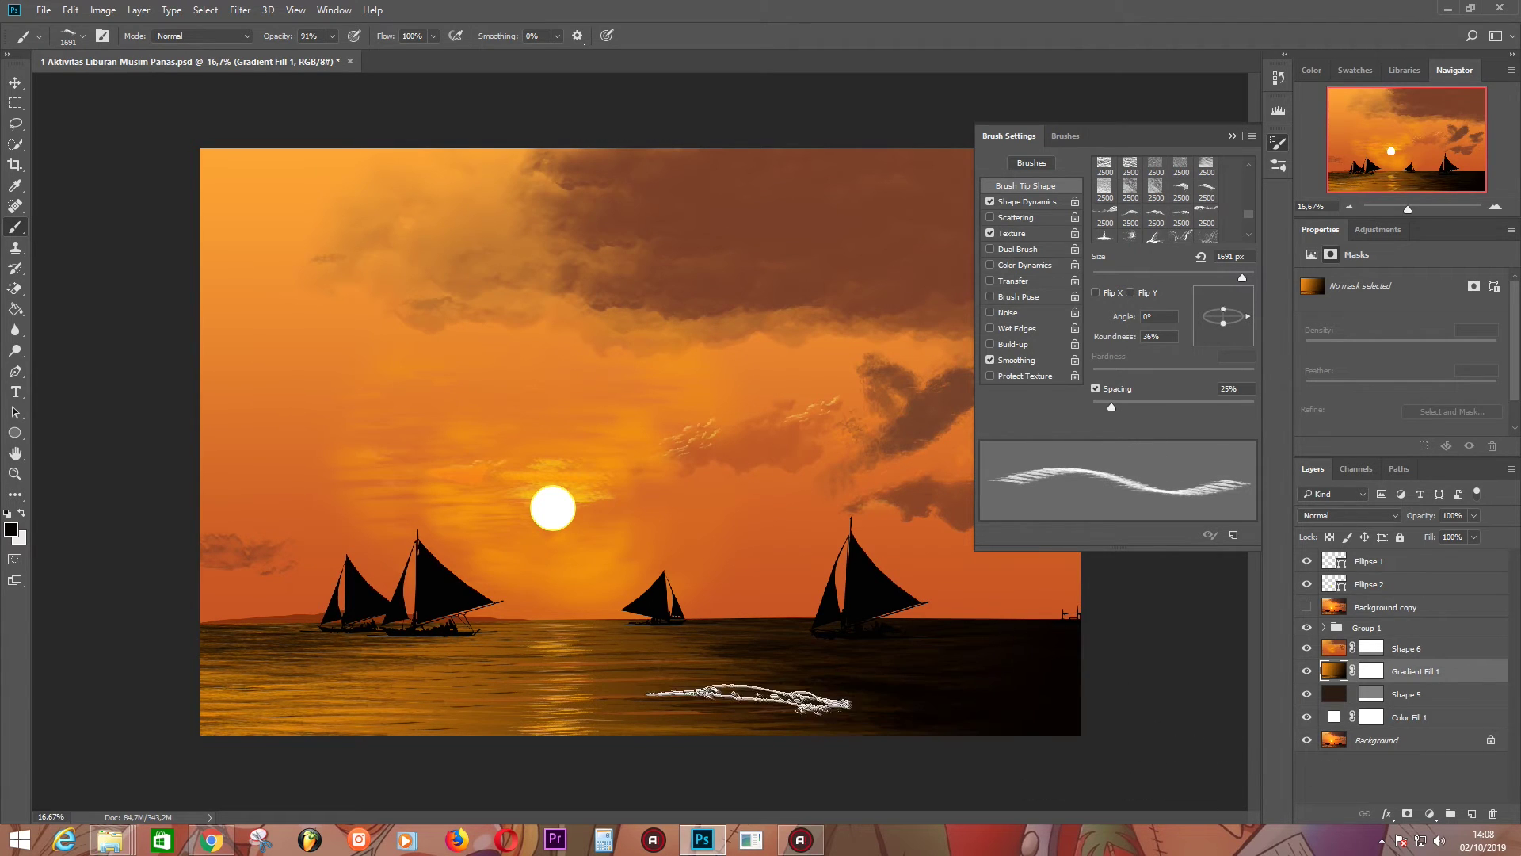
{"action": "left_click_drag", "start_coordinate": [1223, 310], "coordinate": [1223, 313]}
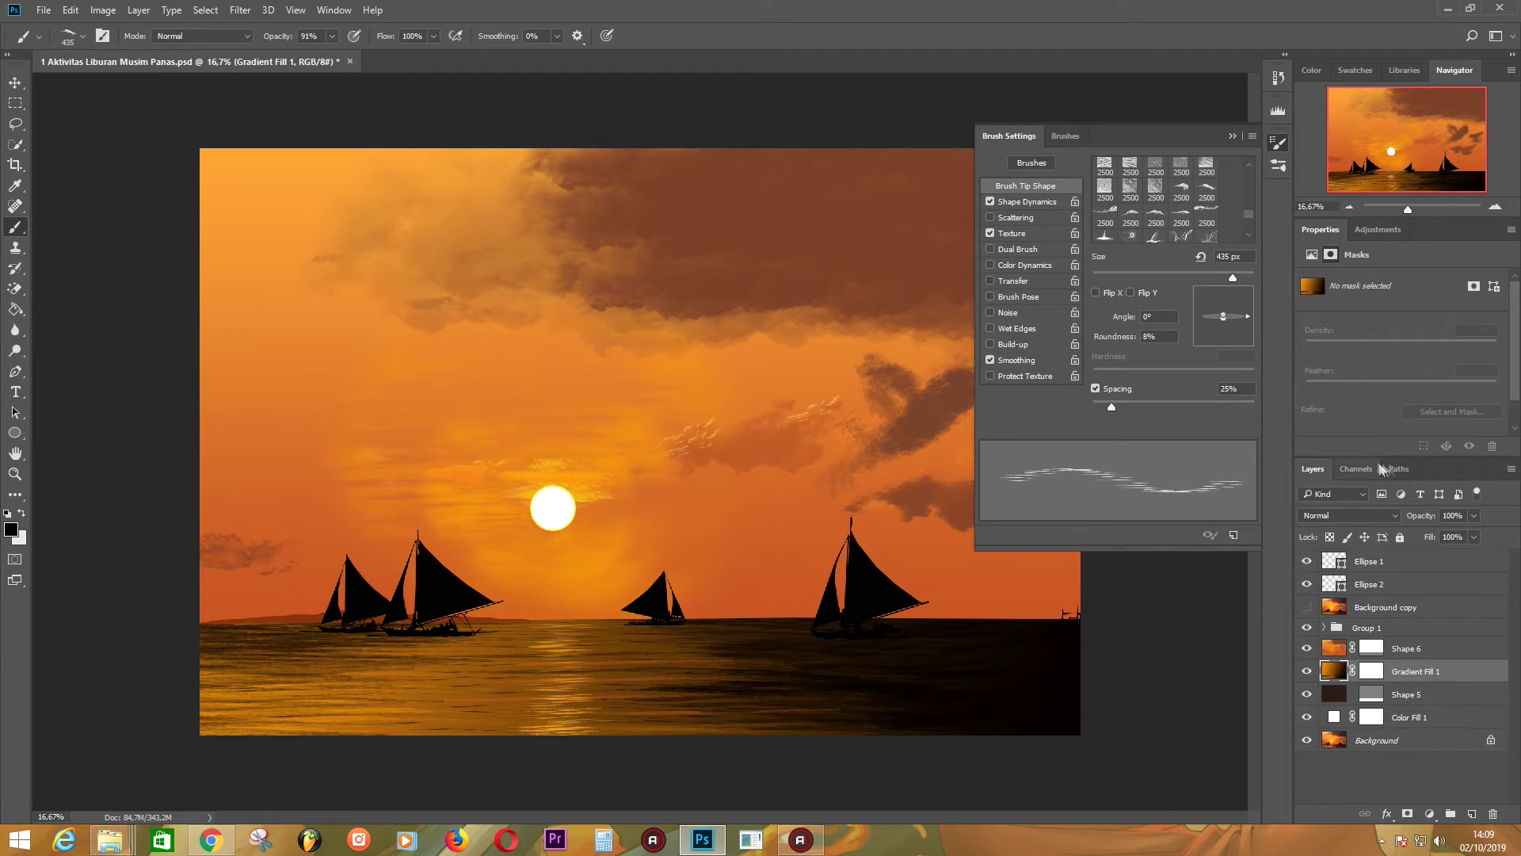
{"action": "left_click", "coordinate": [1307, 607]}
- Select the Shape 6 layer and choose a cloud-shaped brush preset
{"action": "left_click", "coordinate": [1407, 648]}
{"action": "left_click", "coordinate": [1278, 143]}
{"action": "scroll", "coordinate": [1174, 235], "scroll_direction": "down", "scroll_amount": 1}
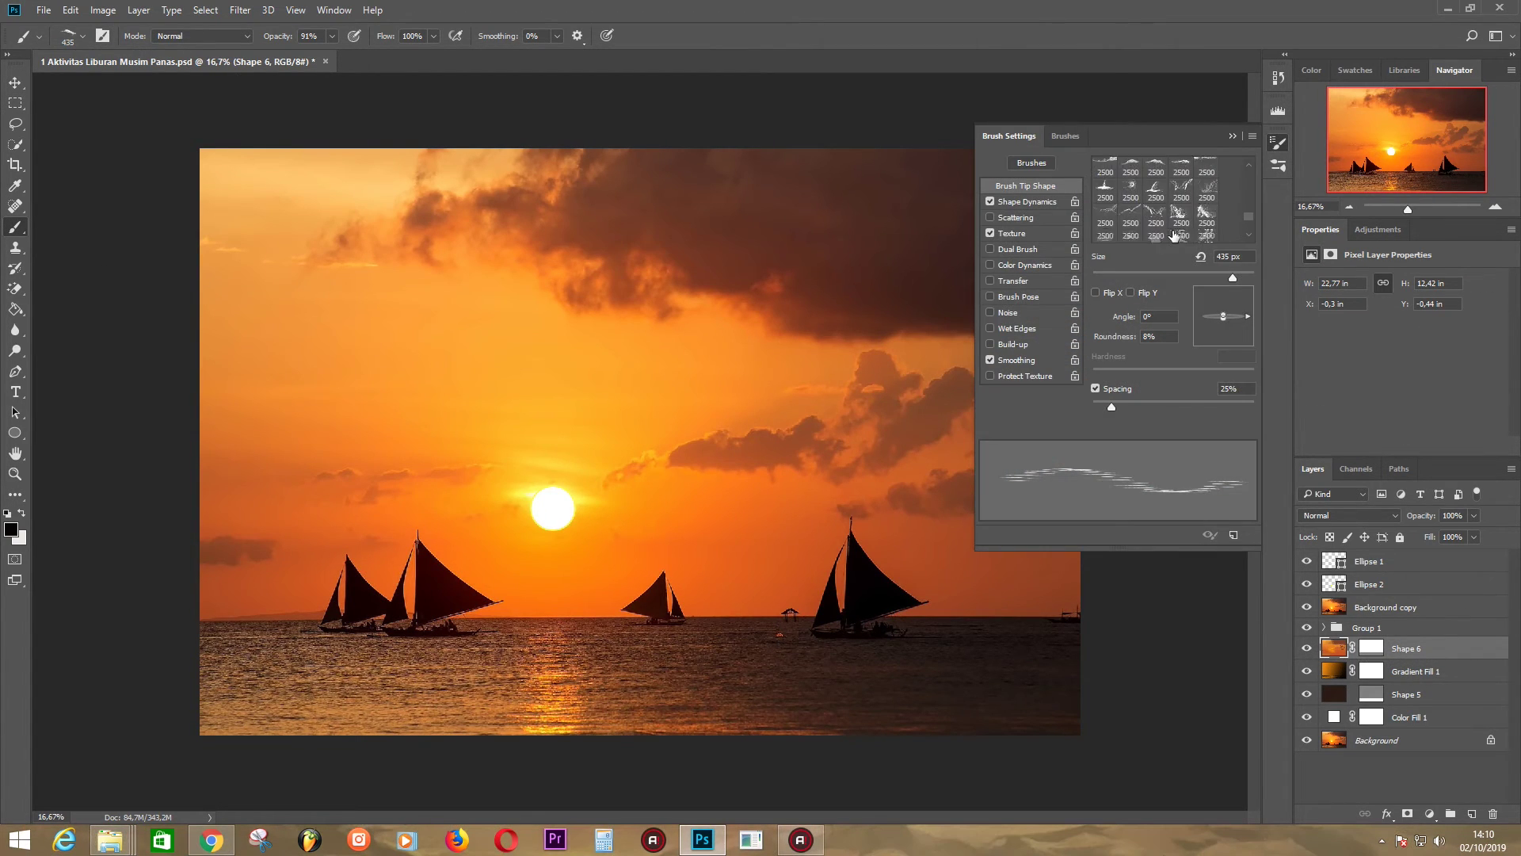
{"action": "scroll", "coordinate": [1175, 236], "scroll_direction": "down", "scroll_amount": 2}
{"action": "left_click", "coordinate": [1207, 202]}
- Set an orange foreground colour, hide the reference photo, and angle the brush tip to 8°
{"action": "left_click", "coordinate": [12, 528]}
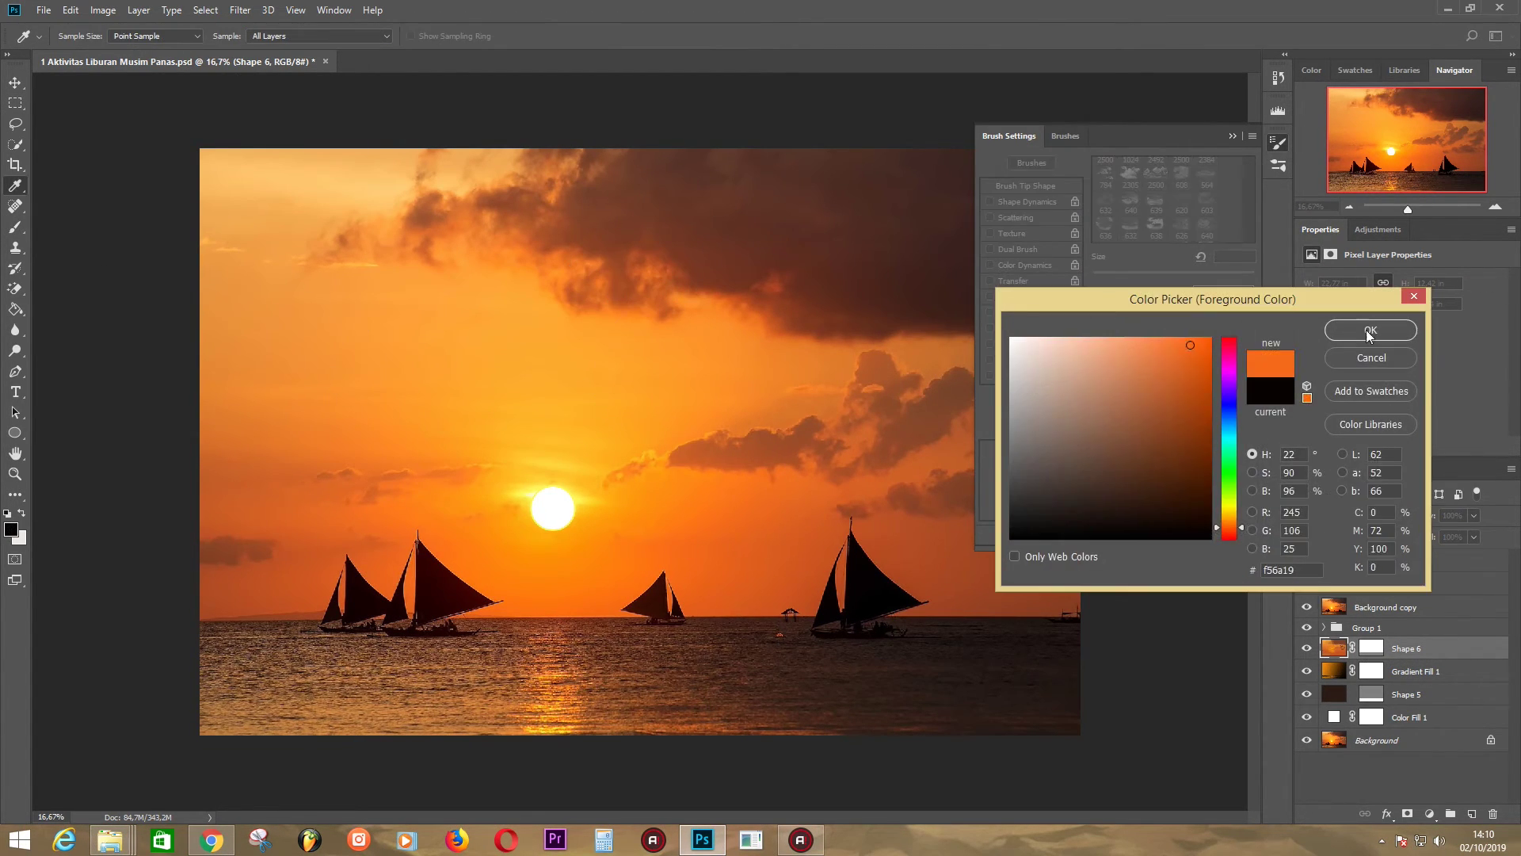
{"action": "left_click", "coordinate": [1368, 329]}
{"action": "left_click", "coordinate": [1307, 607]}
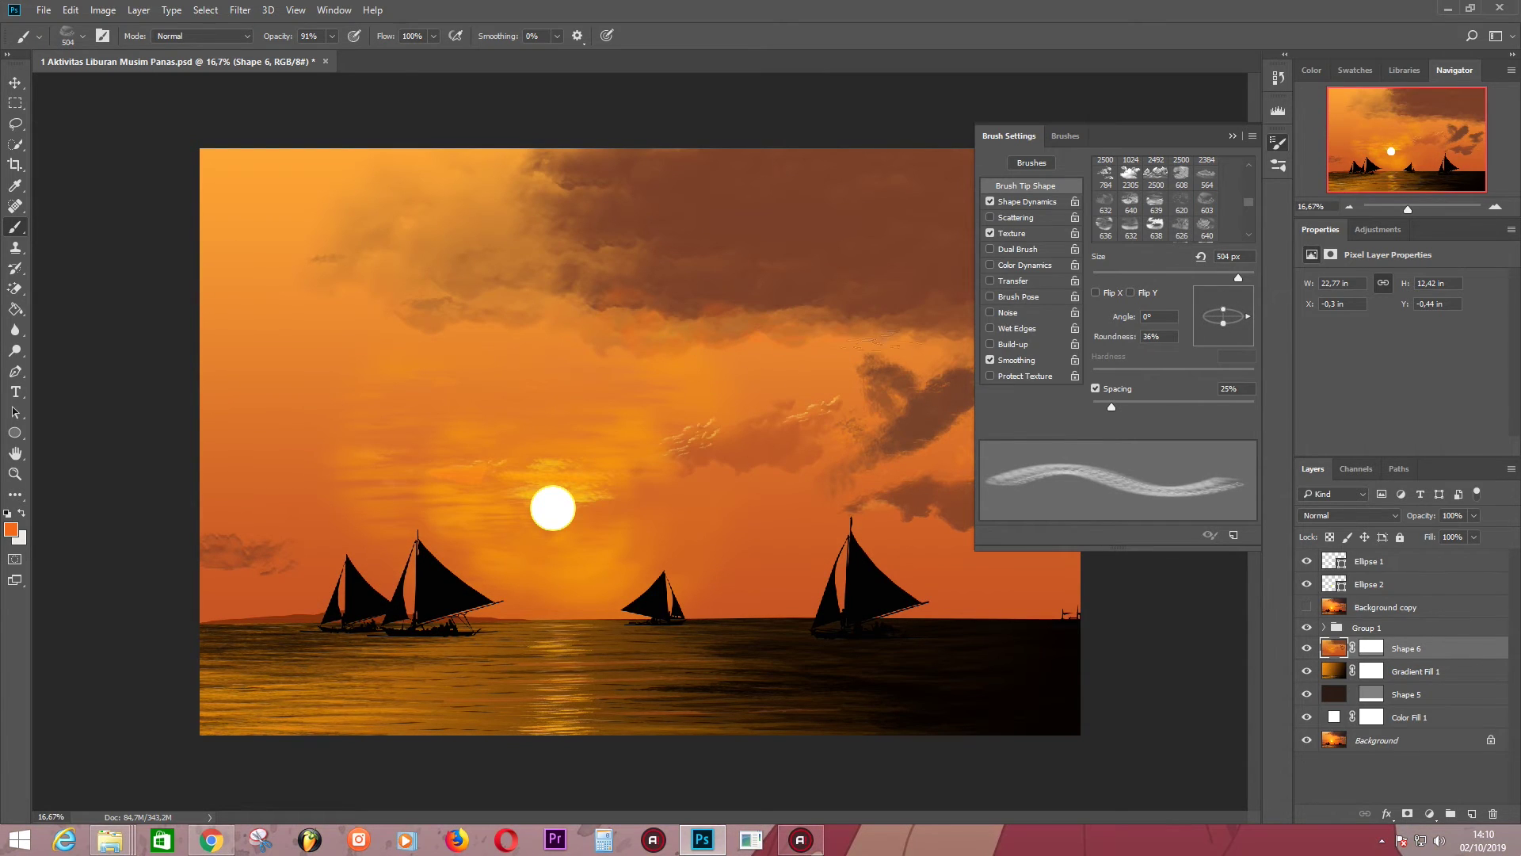
{"action": "key", "text": "ctrl+plus"}
{"action": "left_click_drag", "start_coordinate": [1231, 313], "coordinate": [1249, 312]}
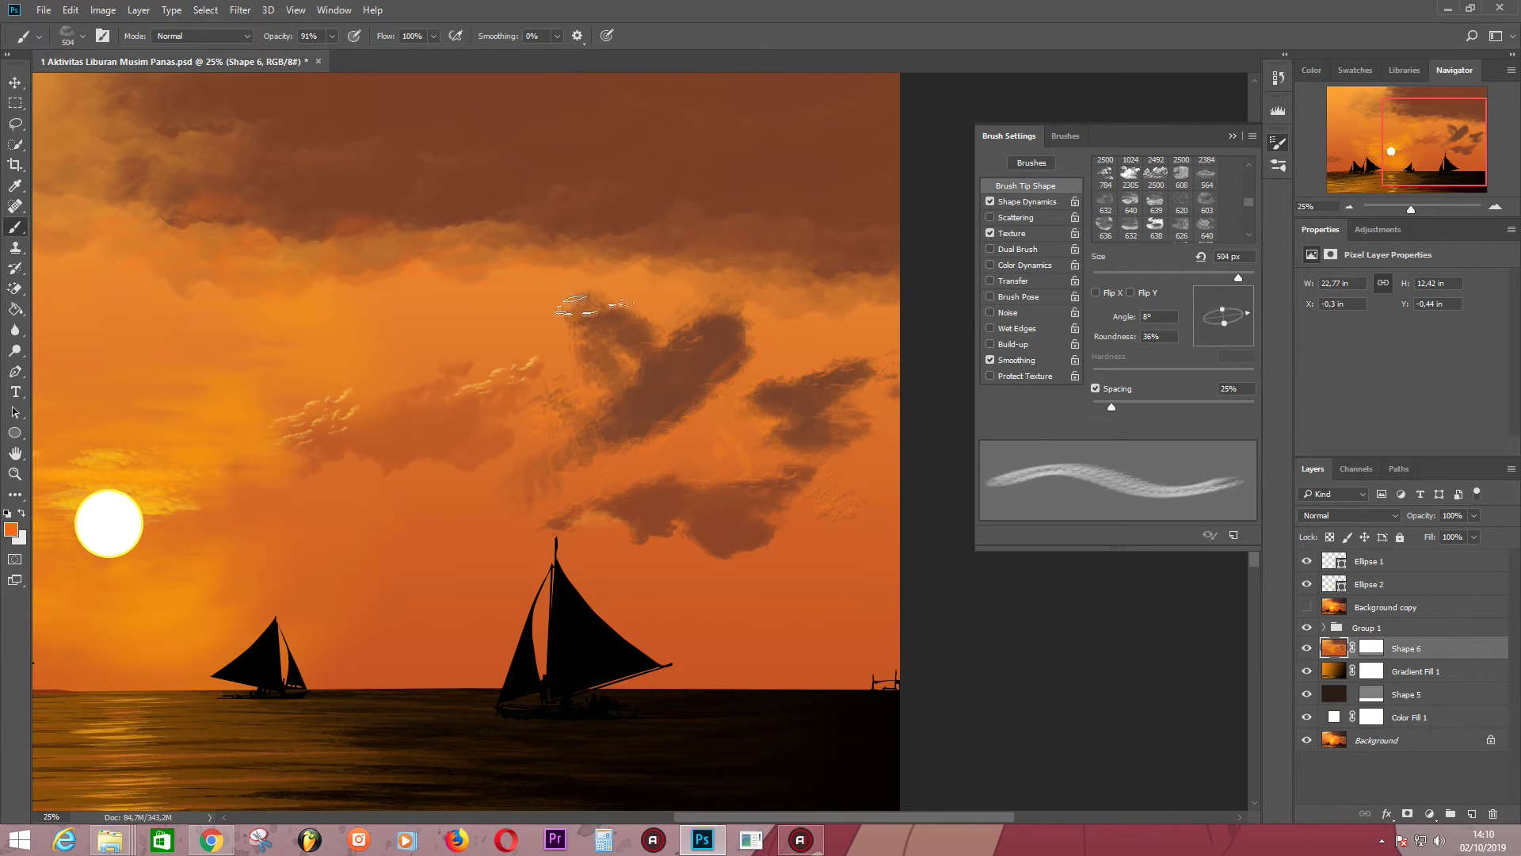
{"action": "left_click", "coordinate": [1131, 293]}
- Switch to the 966 px cloud brush, sample dark brown from the photo's clouds, and flip the tip vertically
{"action": "scroll", "coordinate": [1156, 198], "scroll_direction": "up", "scroll_amount": 3}
{"action": "scroll", "coordinate": [1157, 198], "scroll_direction": "up", "scroll_amount": 3}
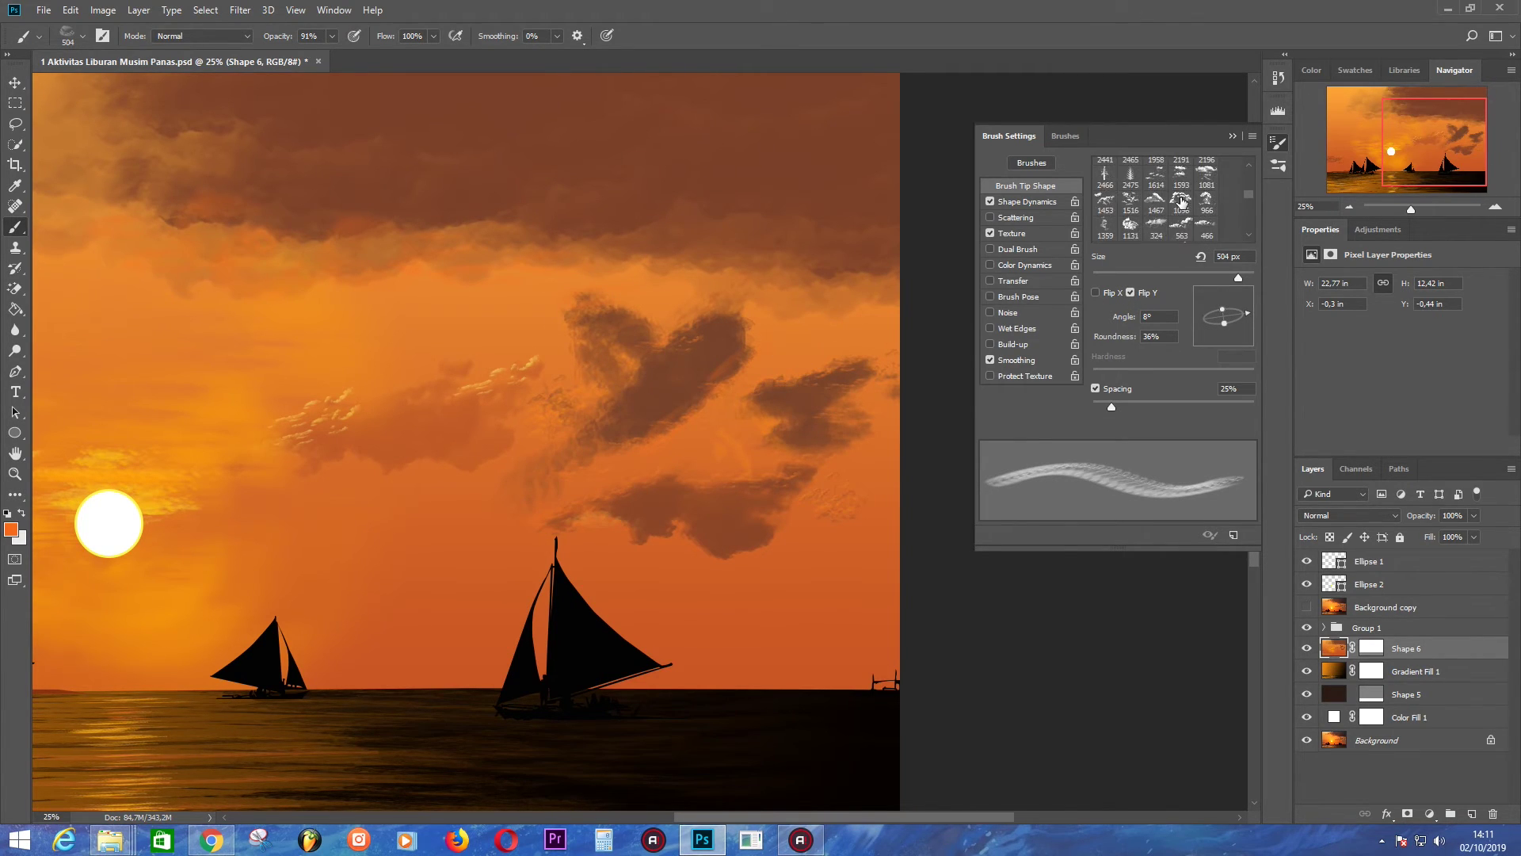
{"action": "left_click", "coordinate": [1207, 214]}
{"action": "key", "text": "ctrl+z"}
{"action": "left_click", "coordinate": [11, 529]}
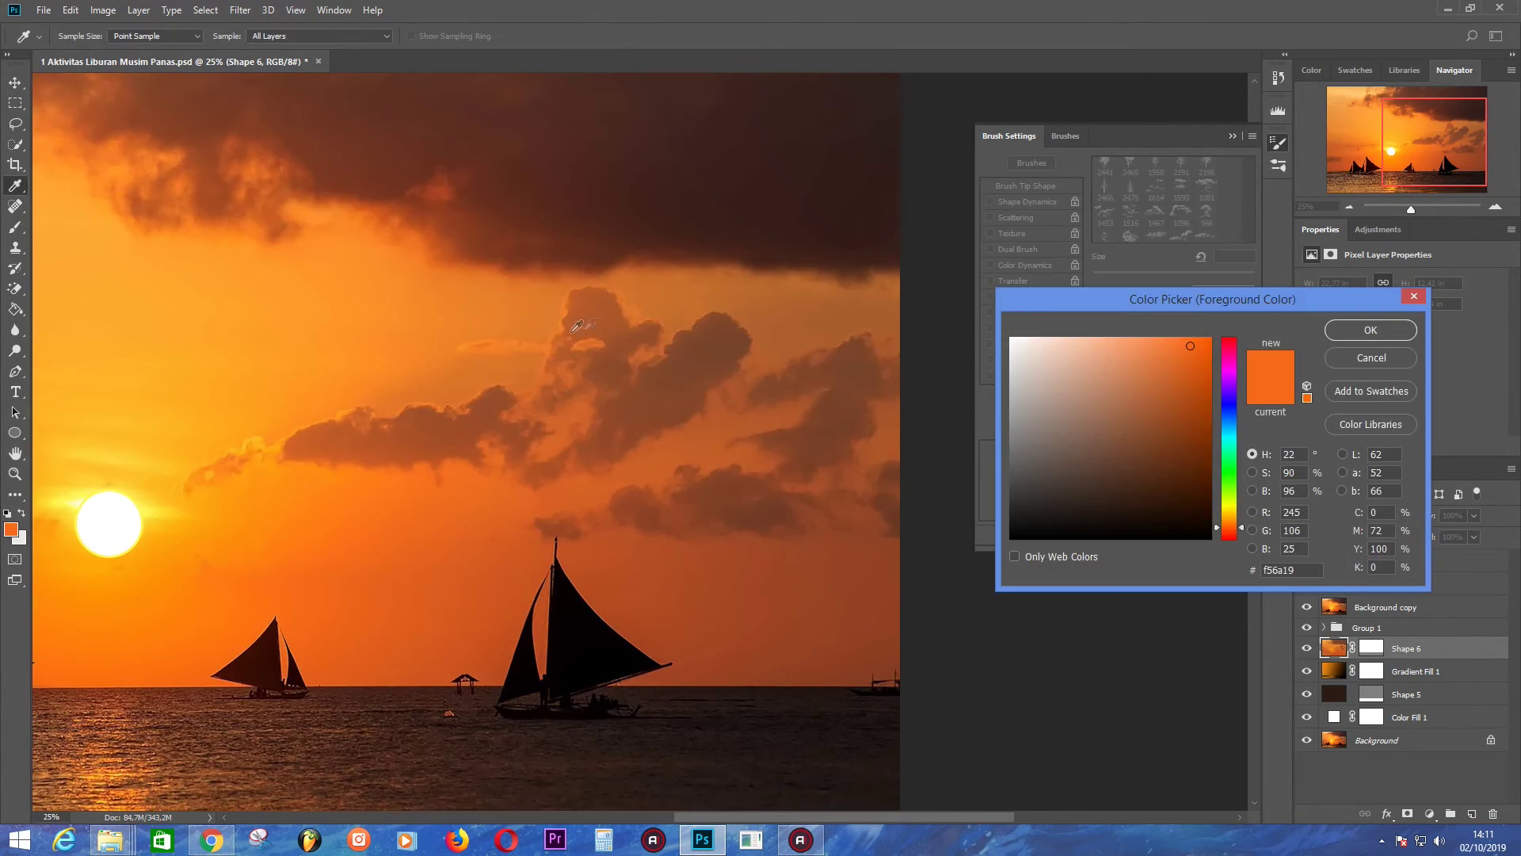
{"action": "left_click", "coordinate": [1369, 333]}
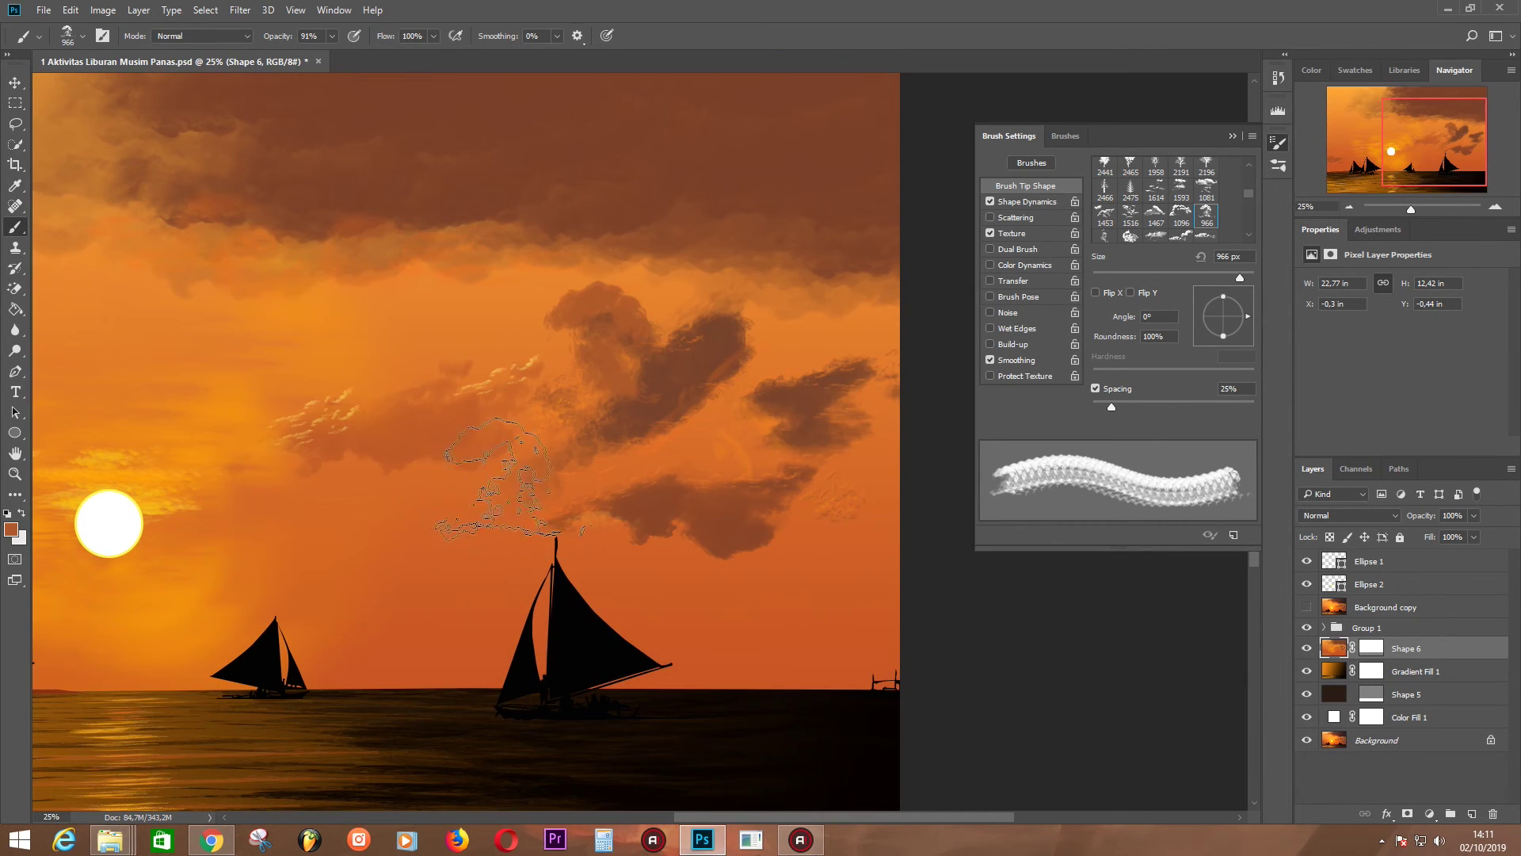
{"action": "left_click", "coordinate": [1131, 292]}
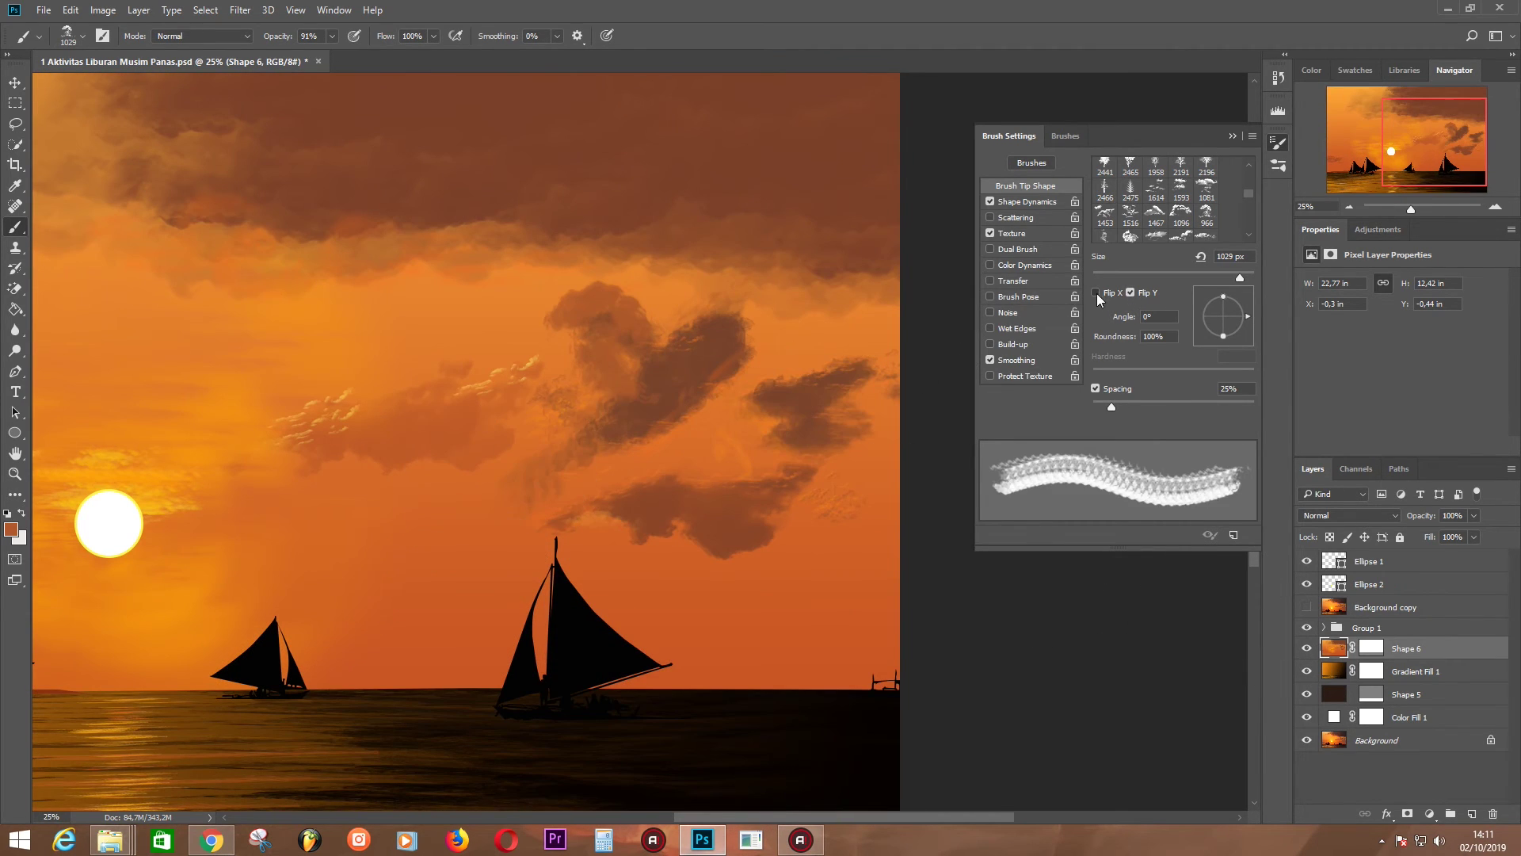
- Hide the Background copy layer, tilt the brush tip slightly, and pick a brown colour with the large cloud tip
{"action": "left_click", "coordinate": [1306, 607]}
{"action": "left_click_drag", "start_coordinate": [1248, 316], "coordinate": [1246, 309]}
{"action": "left_click", "coordinate": [1236, 277]}
{"action": "left_click", "coordinate": [11, 529]}
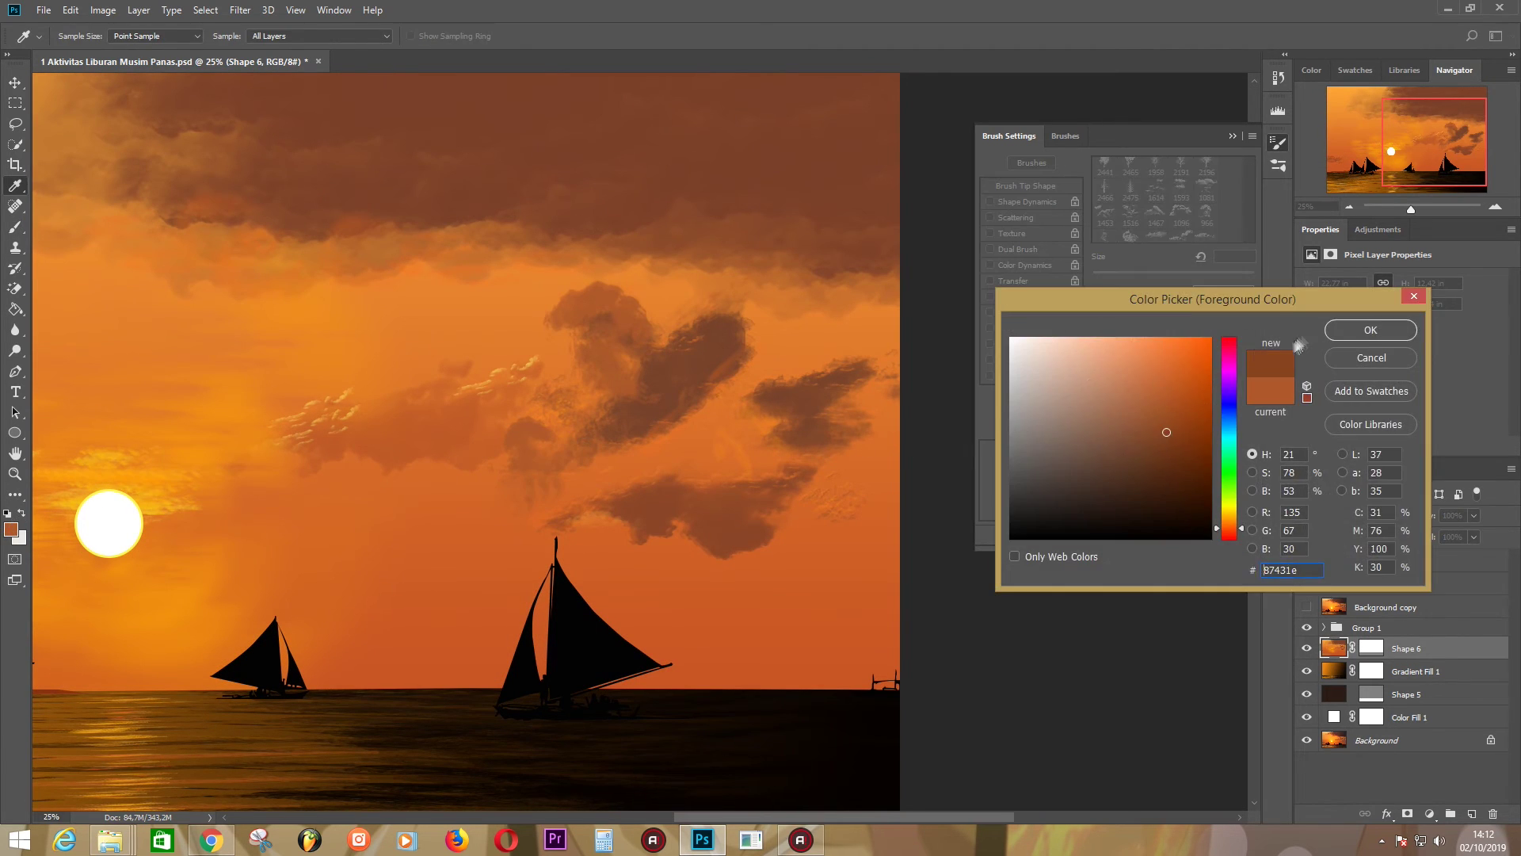
{"action": "left_click", "coordinate": [1371, 329]}
{"action": "mouse_move", "coordinate": [562, 438]}
{"action": "left_mouse_down"}
{"action": "mouse_move", "coordinate": [798, 538]}
{"action": "mouse_move", "coordinate": [785, 563]}
{"action": "left_mouse_up"}
{"action": "left_click", "coordinate": [1180, 211]}
- Brush brown cloud texture across the upper sky, re-angle and flip the tip, and set opacity to 45%
{"action": "left_click", "coordinate": [1306, 607]}
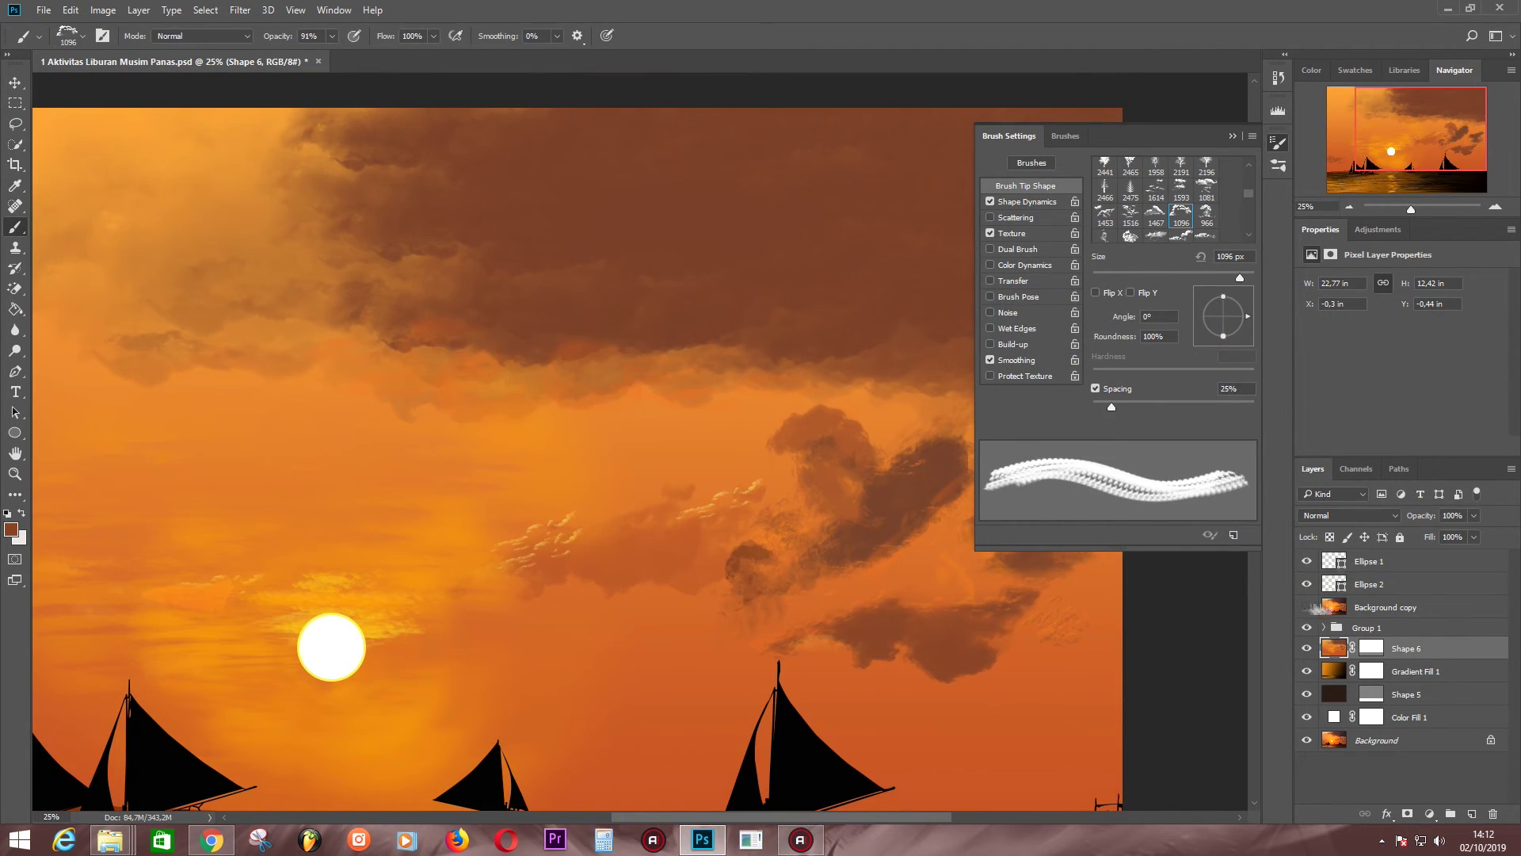
{"action": "left_click", "coordinate": [11, 529]}
{"action": "left_click", "coordinate": [1368, 329]}
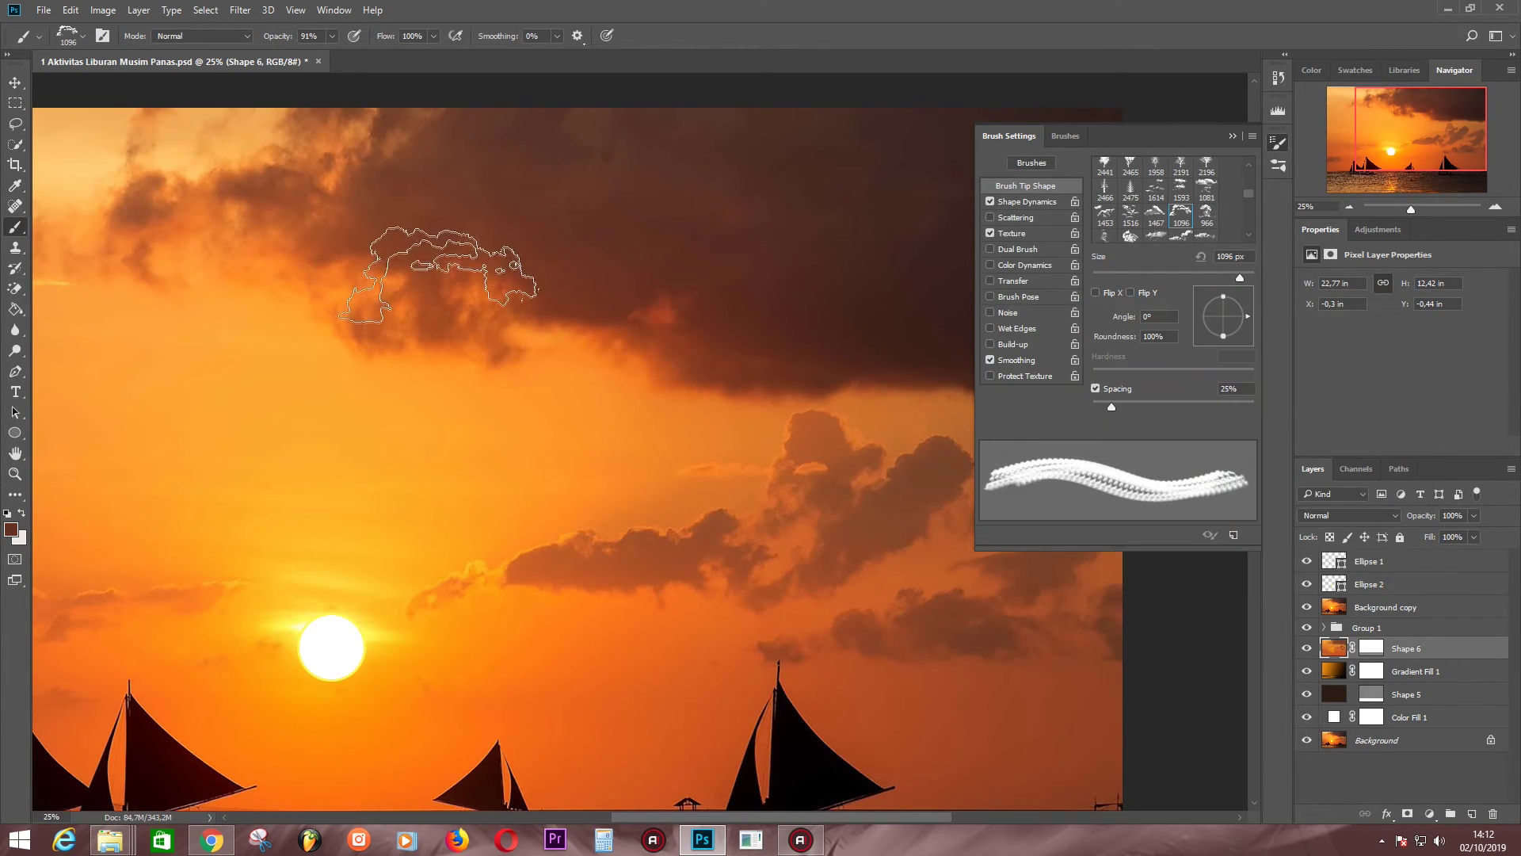
{"action": "left_click_drag", "start_coordinate": [1248, 316], "coordinate": [1223, 293]}
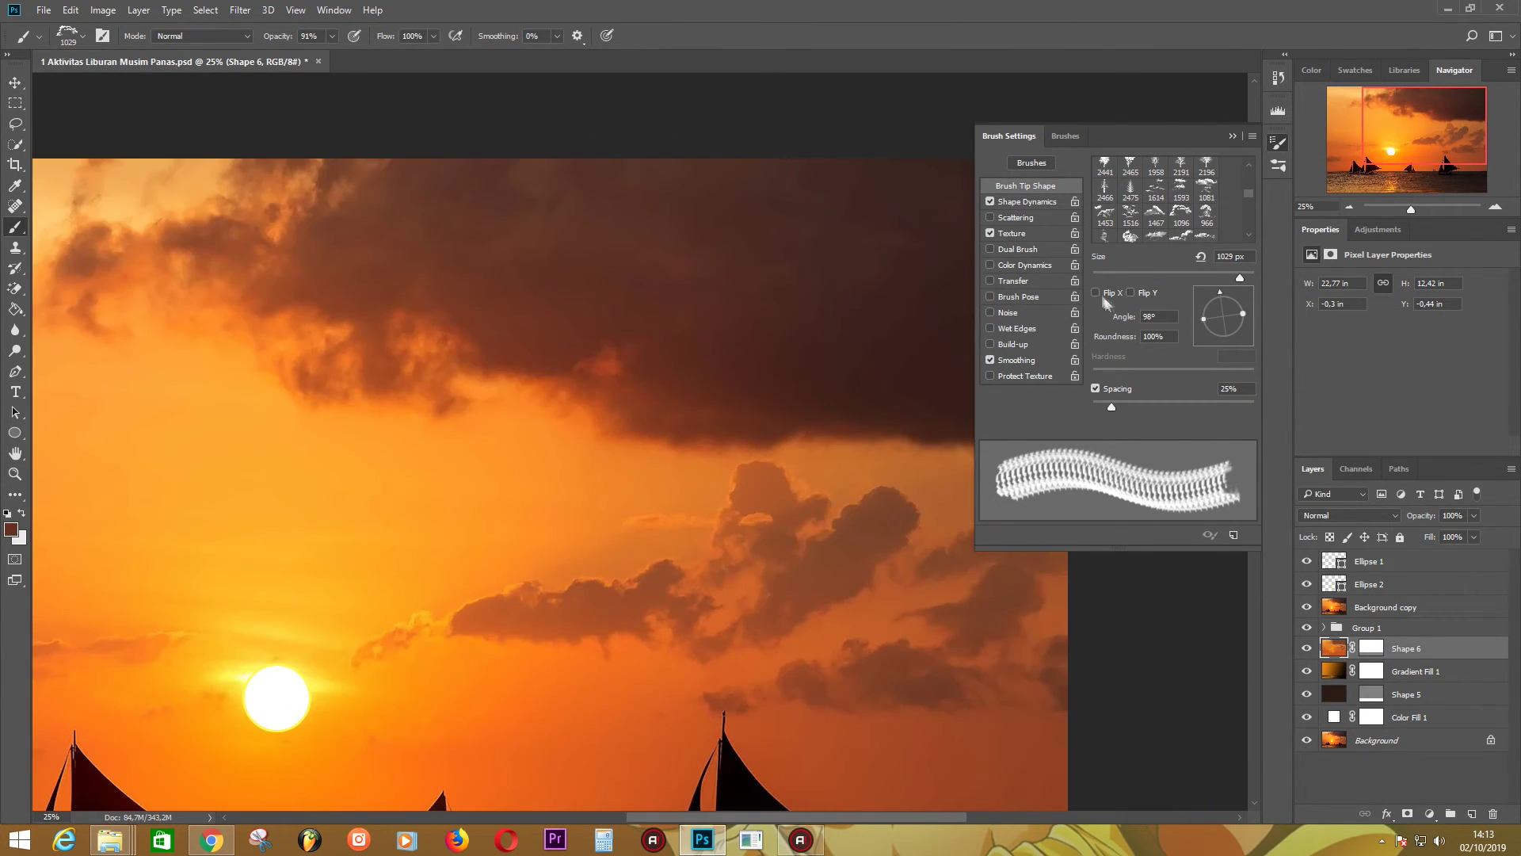
{"action": "mouse_move", "coordinate": [1240, 277]}
{"action": "left_mouse_down"}
{"action": "mouse_move", "coordinate": [1208, 305]}
{"action": "mouse_move", "coordinate": [1217, 341]}
{"action": "left_mouse_up"}
{"action": "left_click", "coordinate": [1131, 293]}
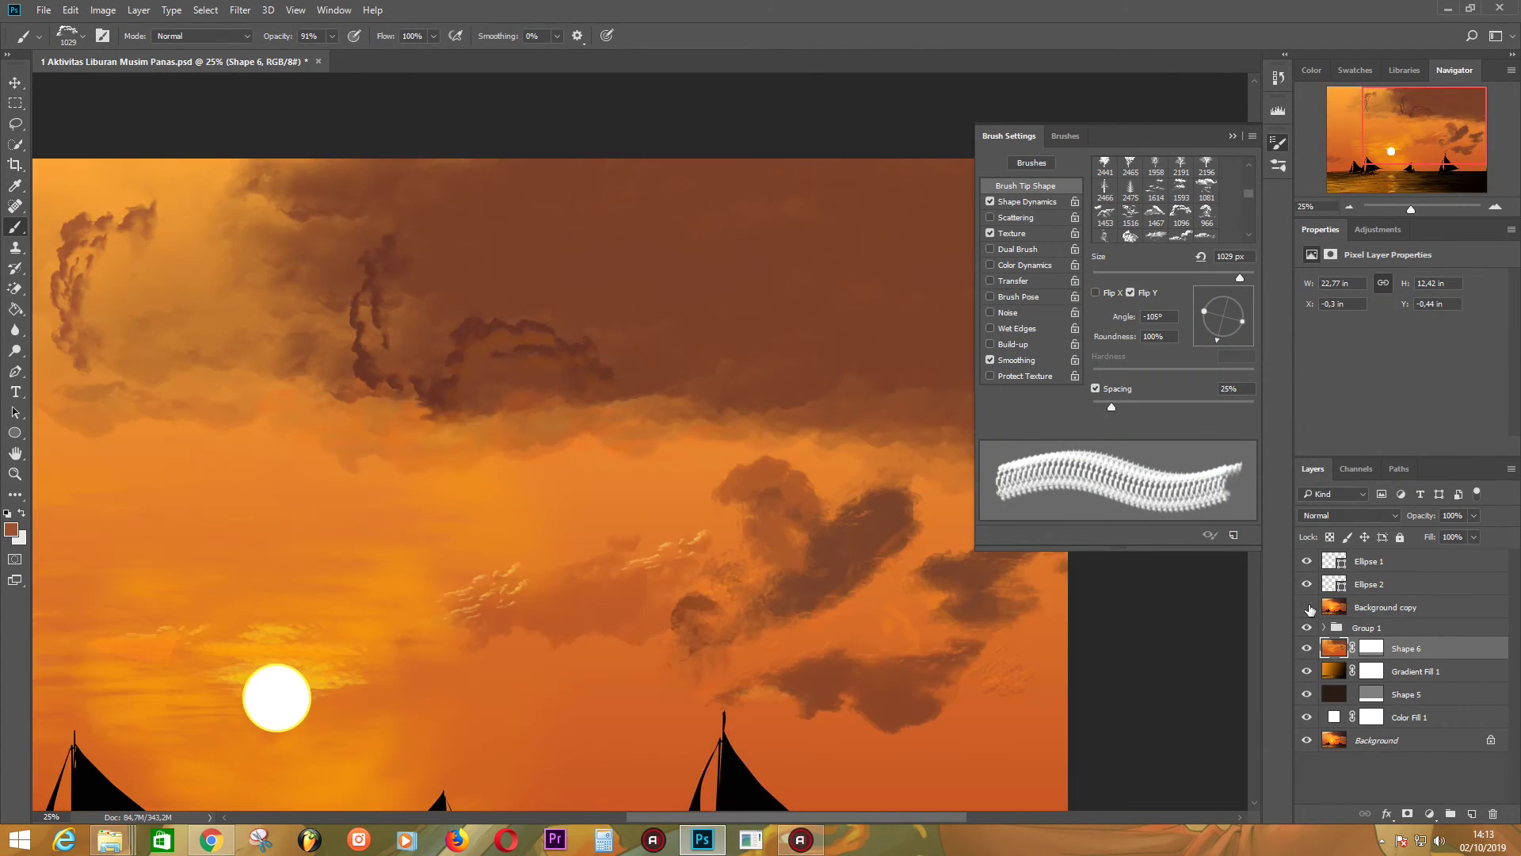
{"action": "left_click", "coordinate": [330, 38]}
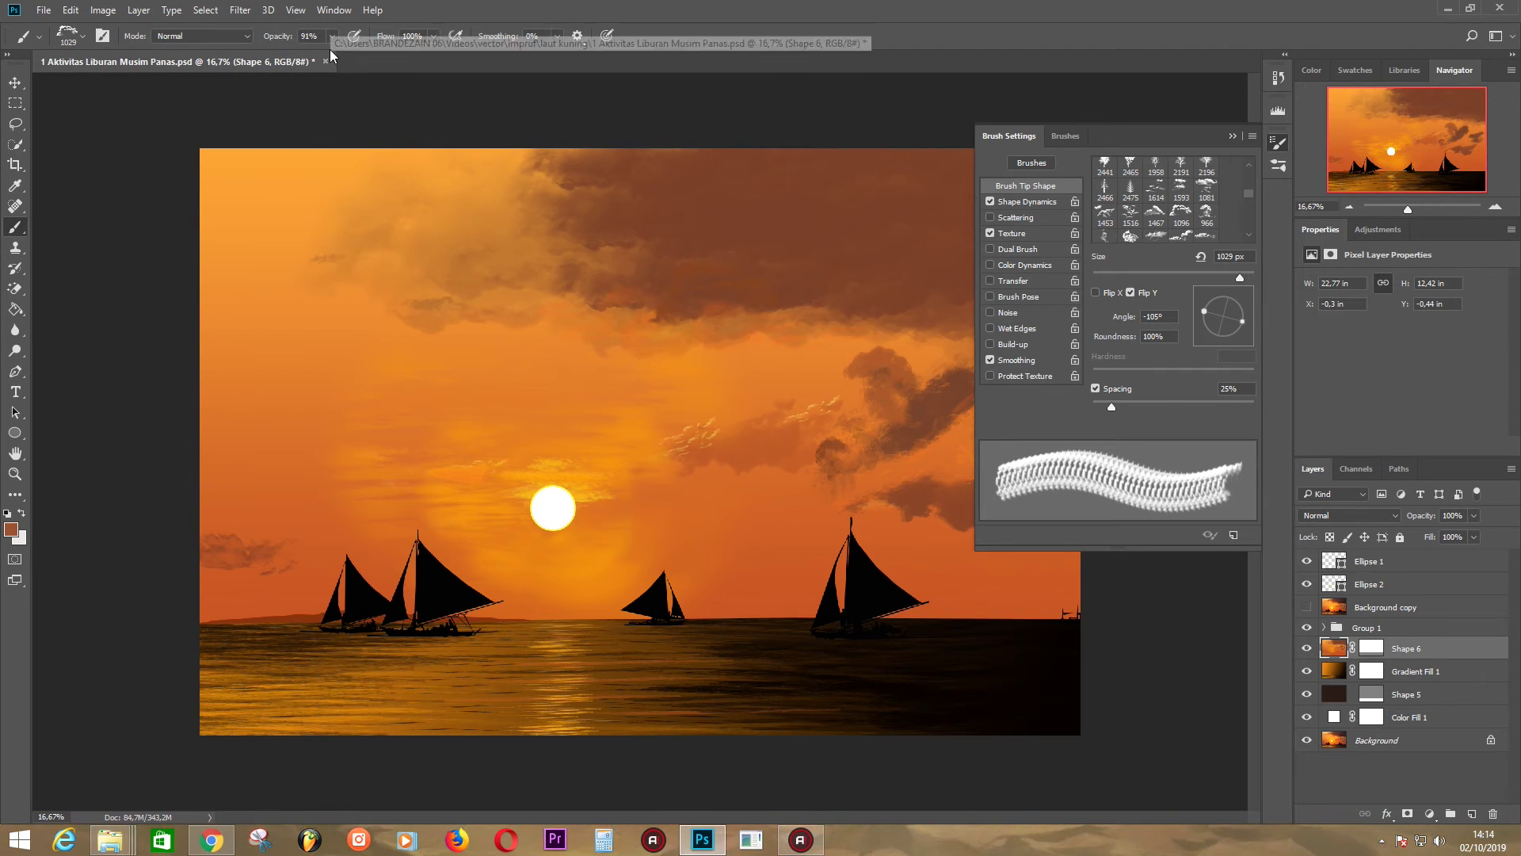
{"action": "left_click_drag", "start_coordinate": [330, 49], "coordinate": [298, 51]}
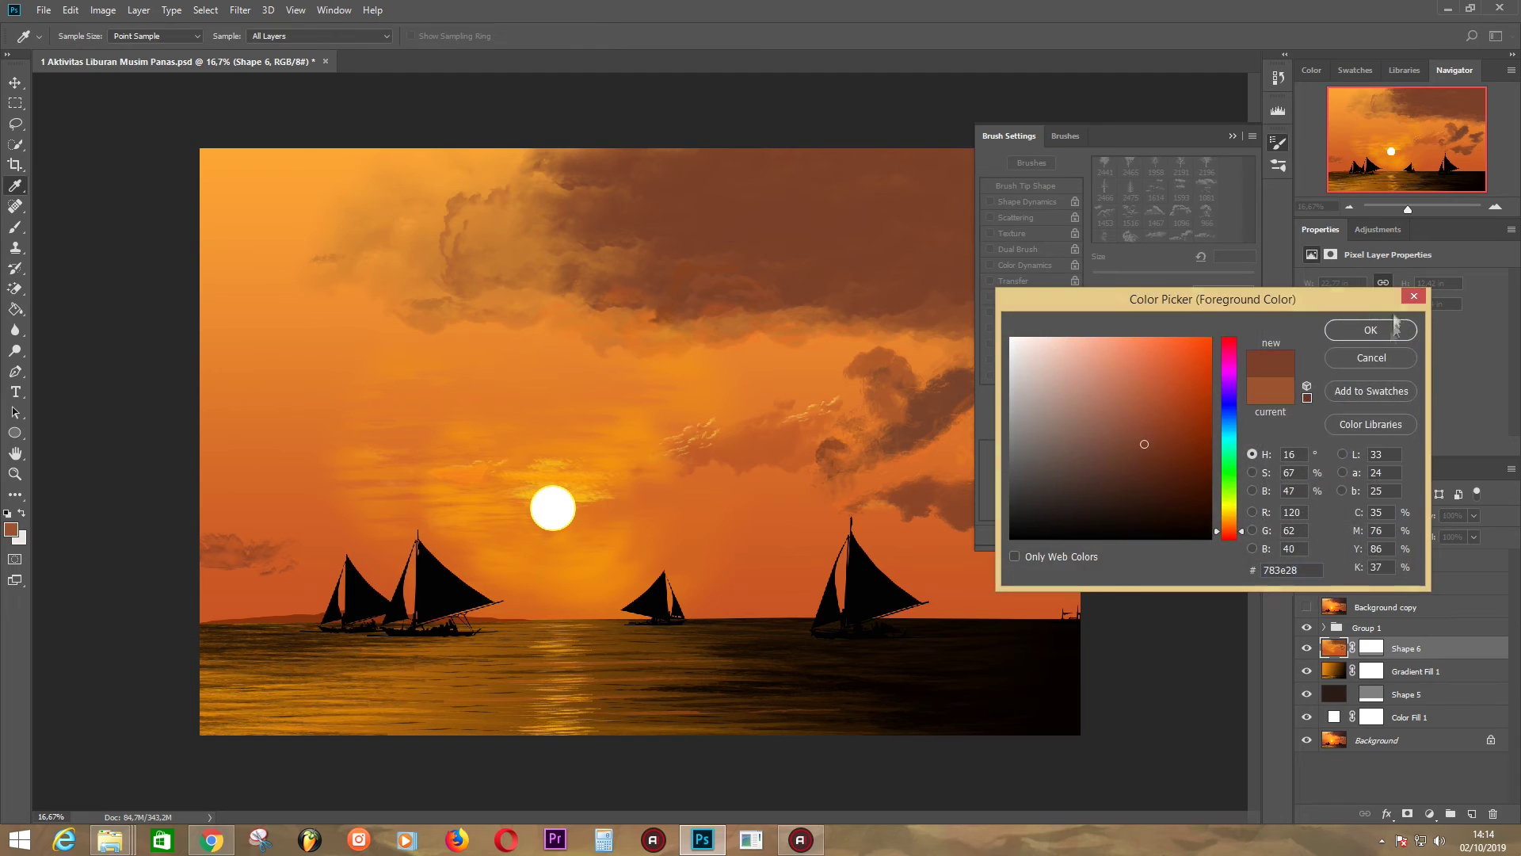
- Choose brush tip 466 in Brush Settings and flatten it into a thin ellipse
{"action": "key", "text": "F5"}
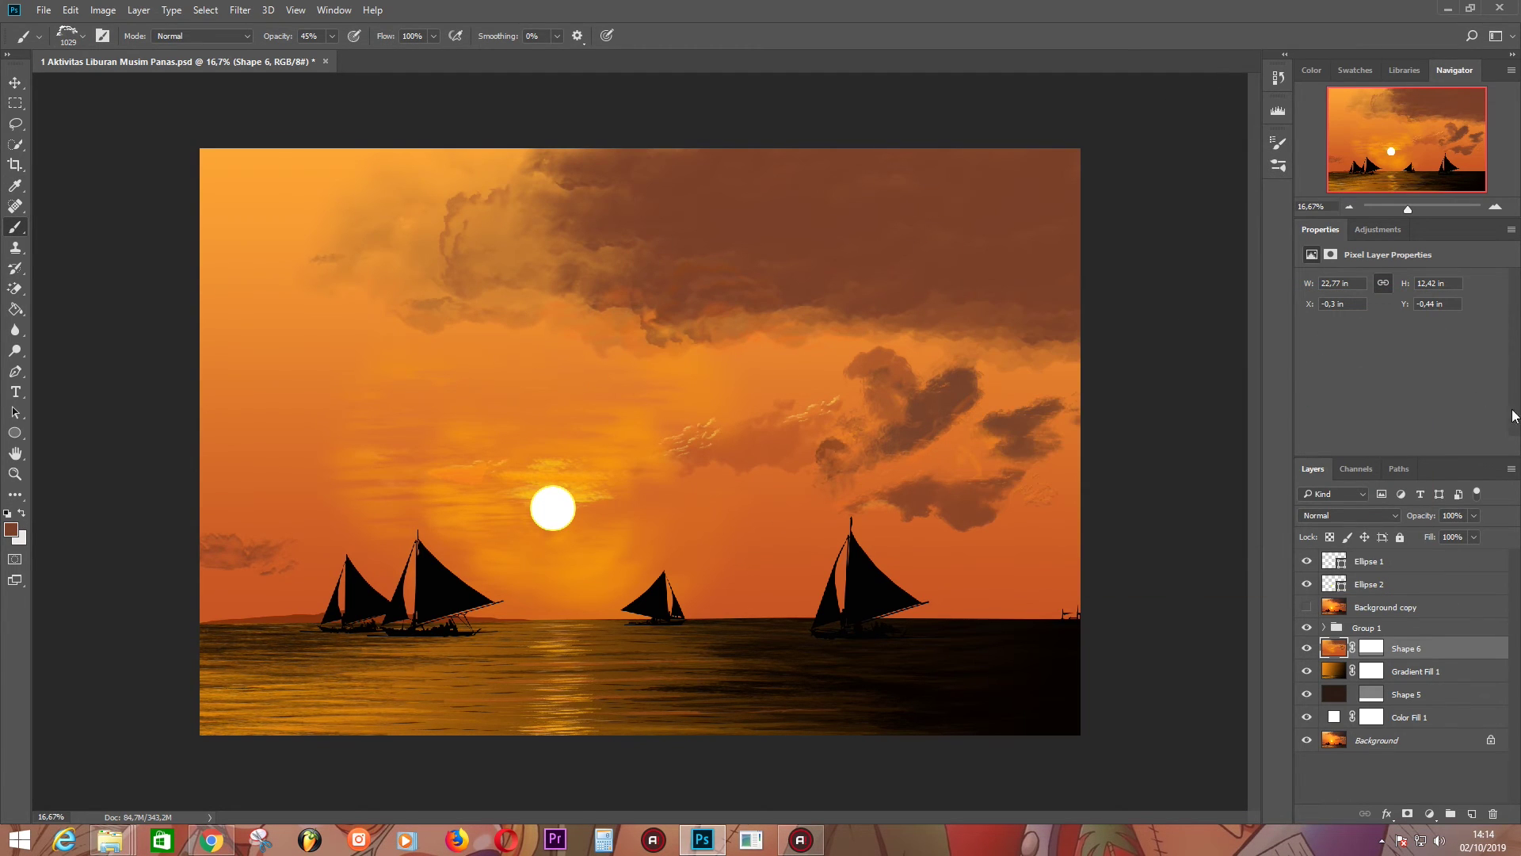
{"action": "key", "text": "F5"}
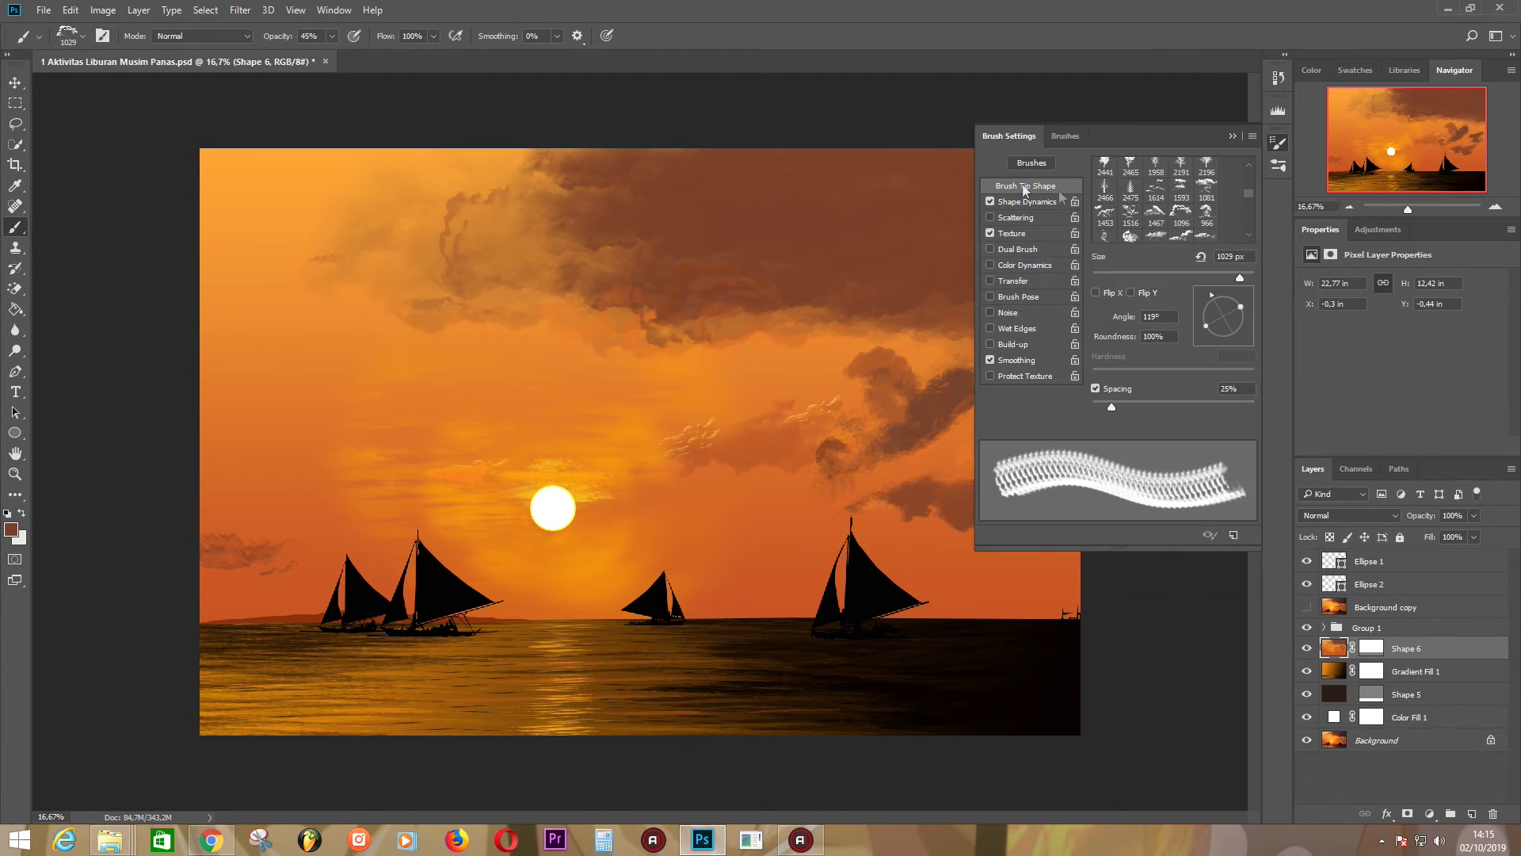
{"action": "scroll", "coordinate": [1155, 243], "scroll_direction": "down", "scroll_amount": 1}
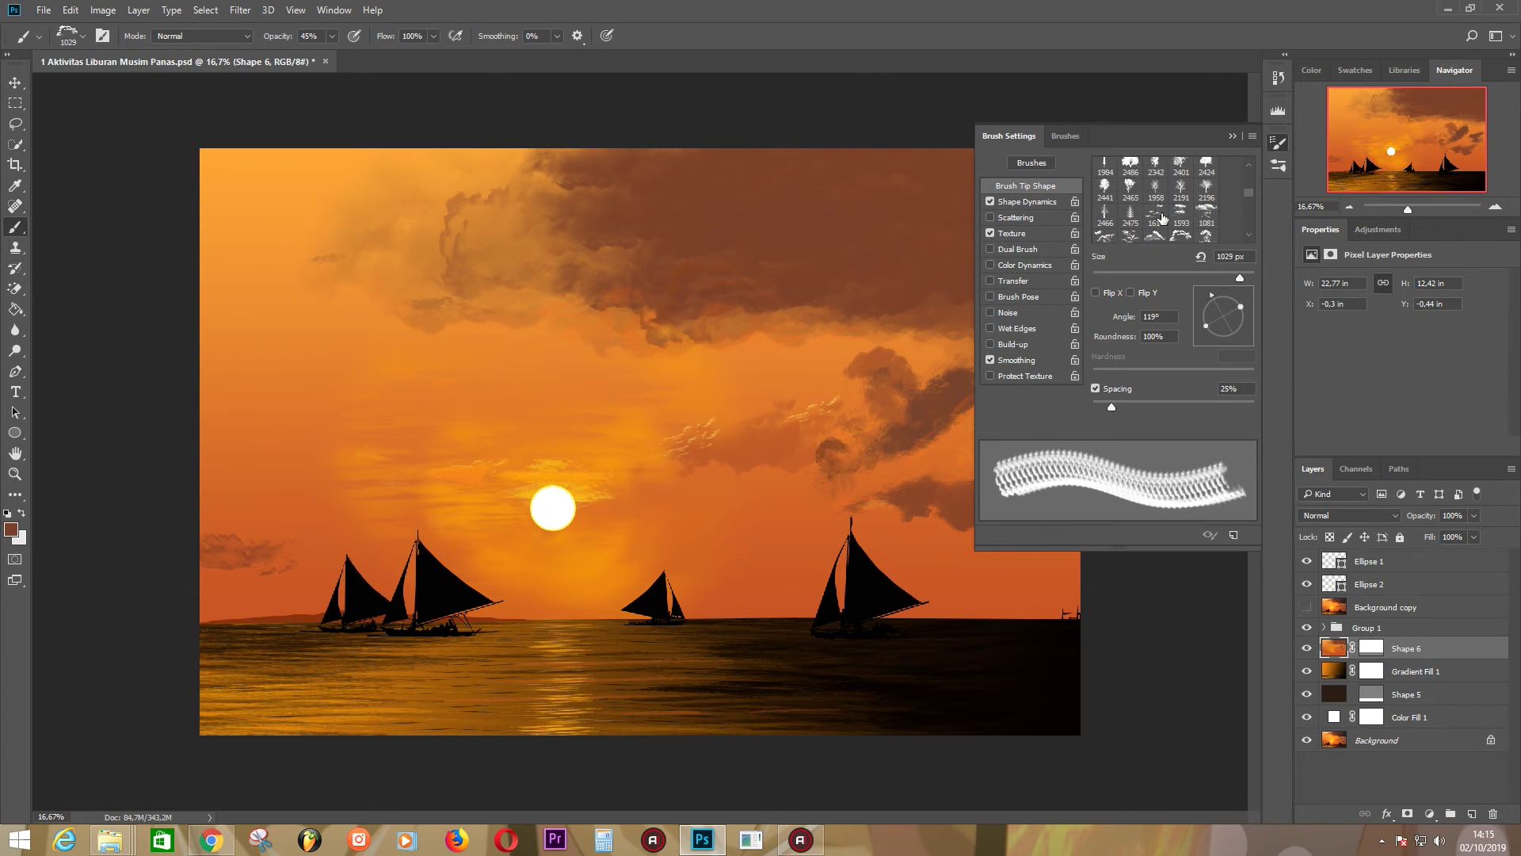
{"action": "left_click", "coordinate": [1205, 218]}
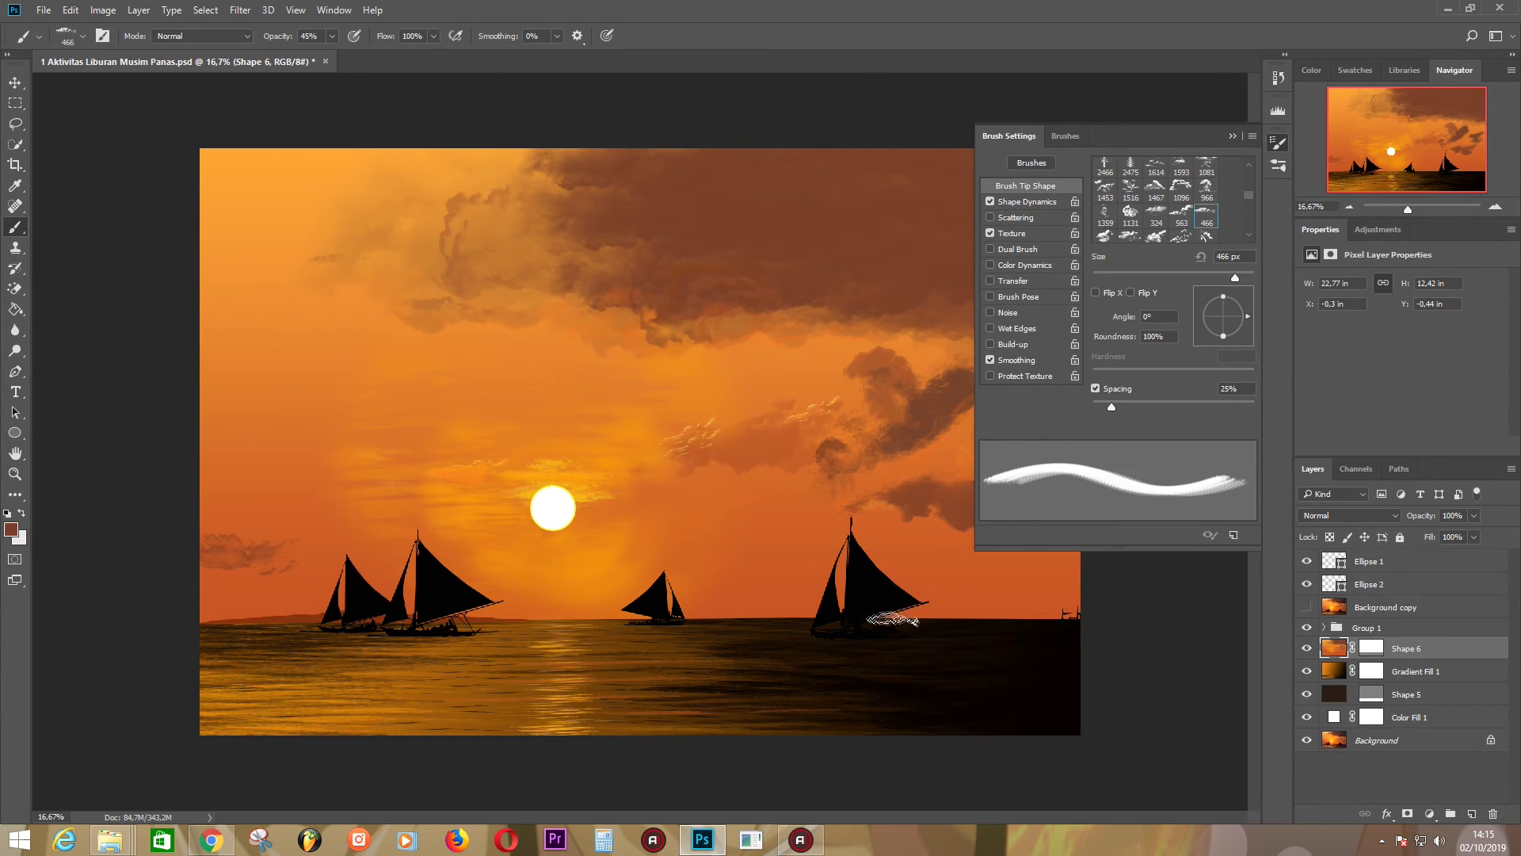
{"action": "left_click_drag", "start_coordinate": [1225, 299], "coordinate": [1223, 310]}
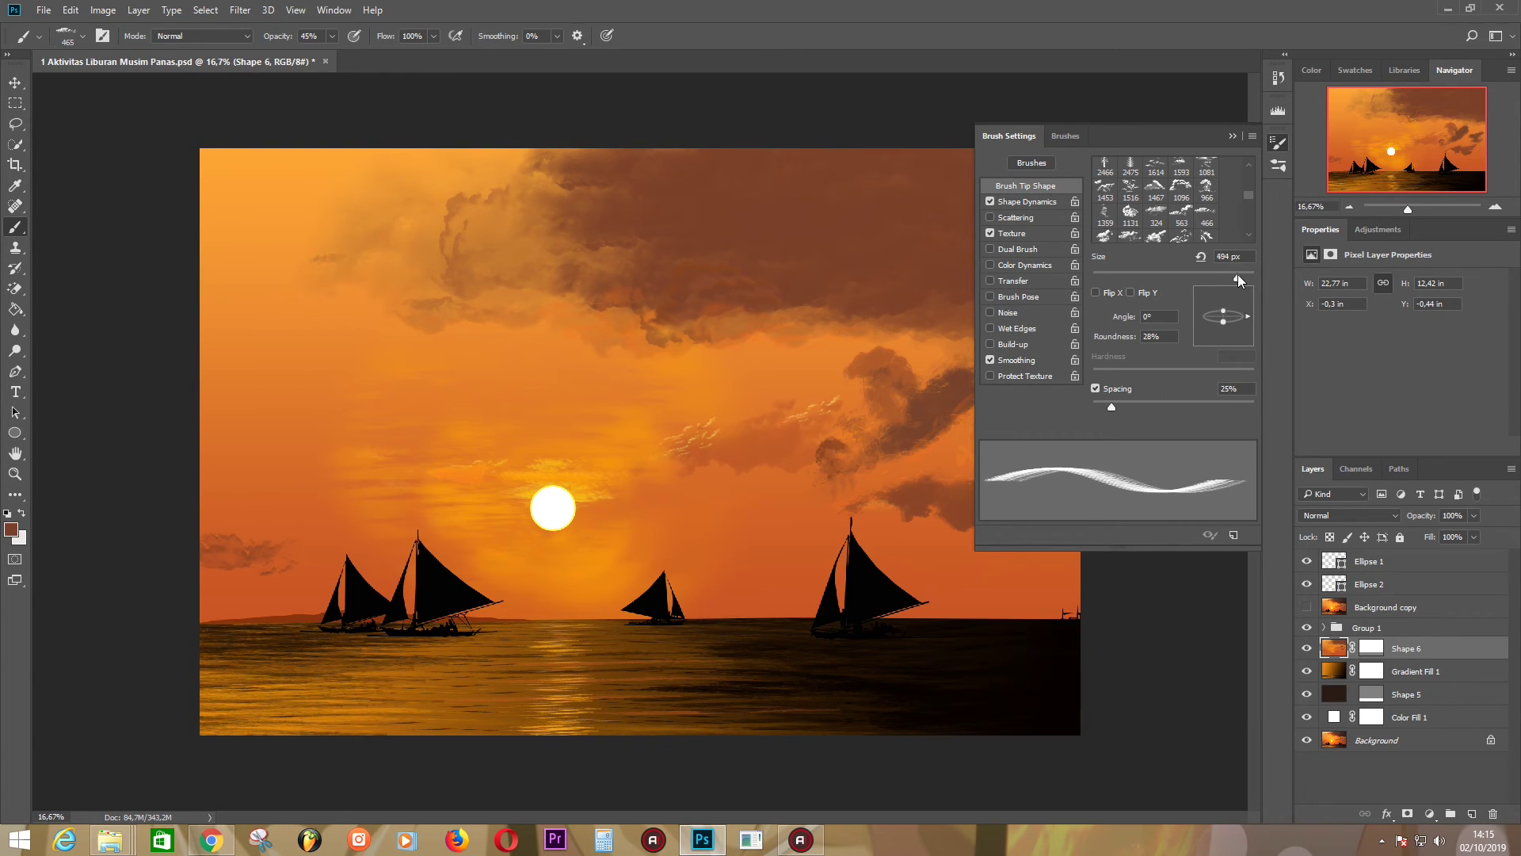
- Set a dark grey-brown foreground colour and target the Gradient Fill 1 sea layer
{"action": "left_click", "coordinate": [11, 530]}
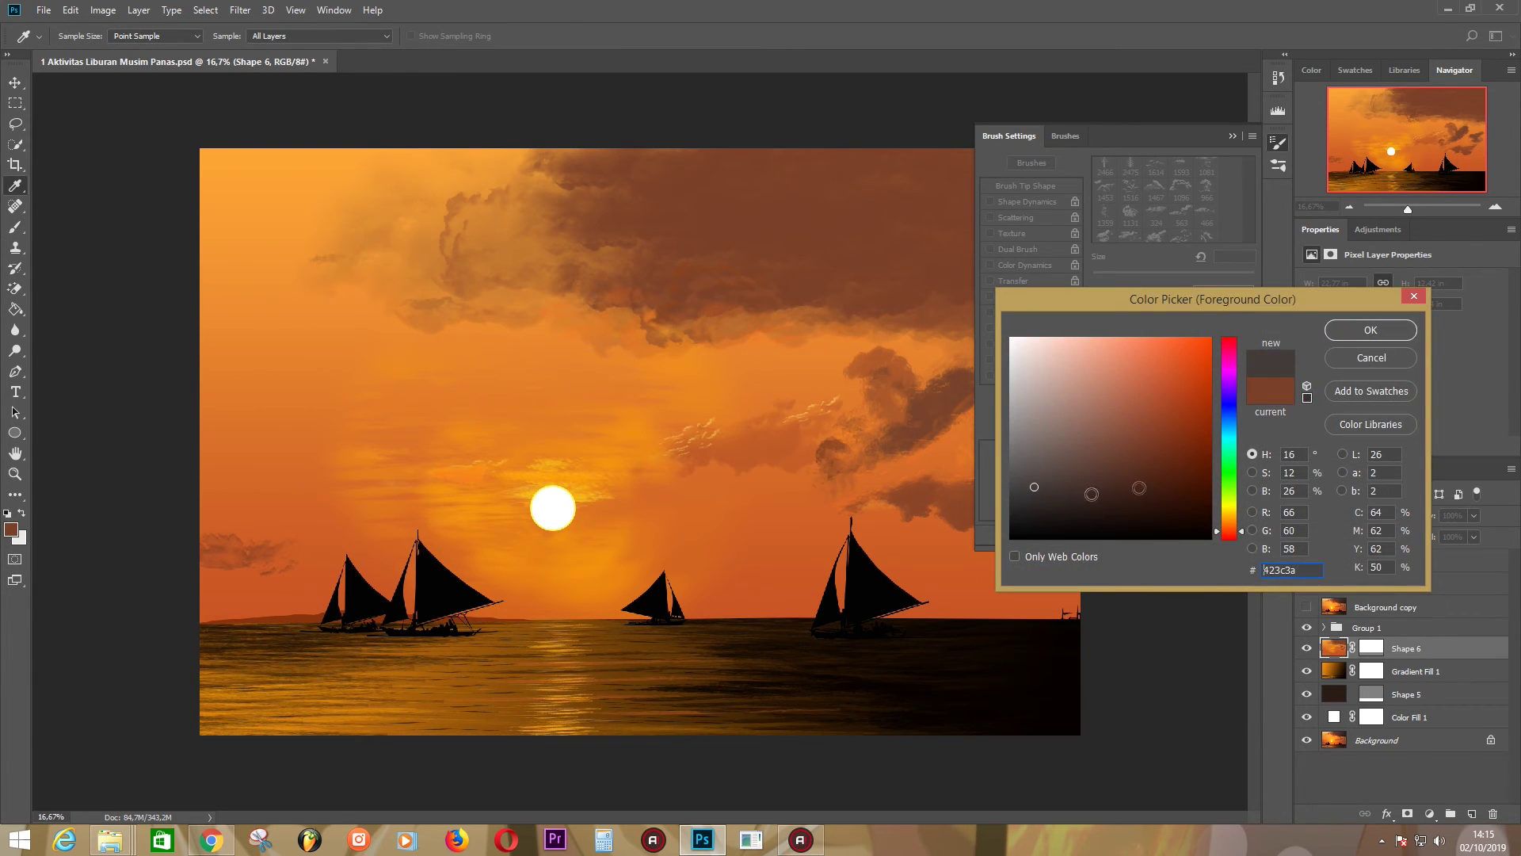
{"action": "left_click", "coordinate": [1353, 331]}
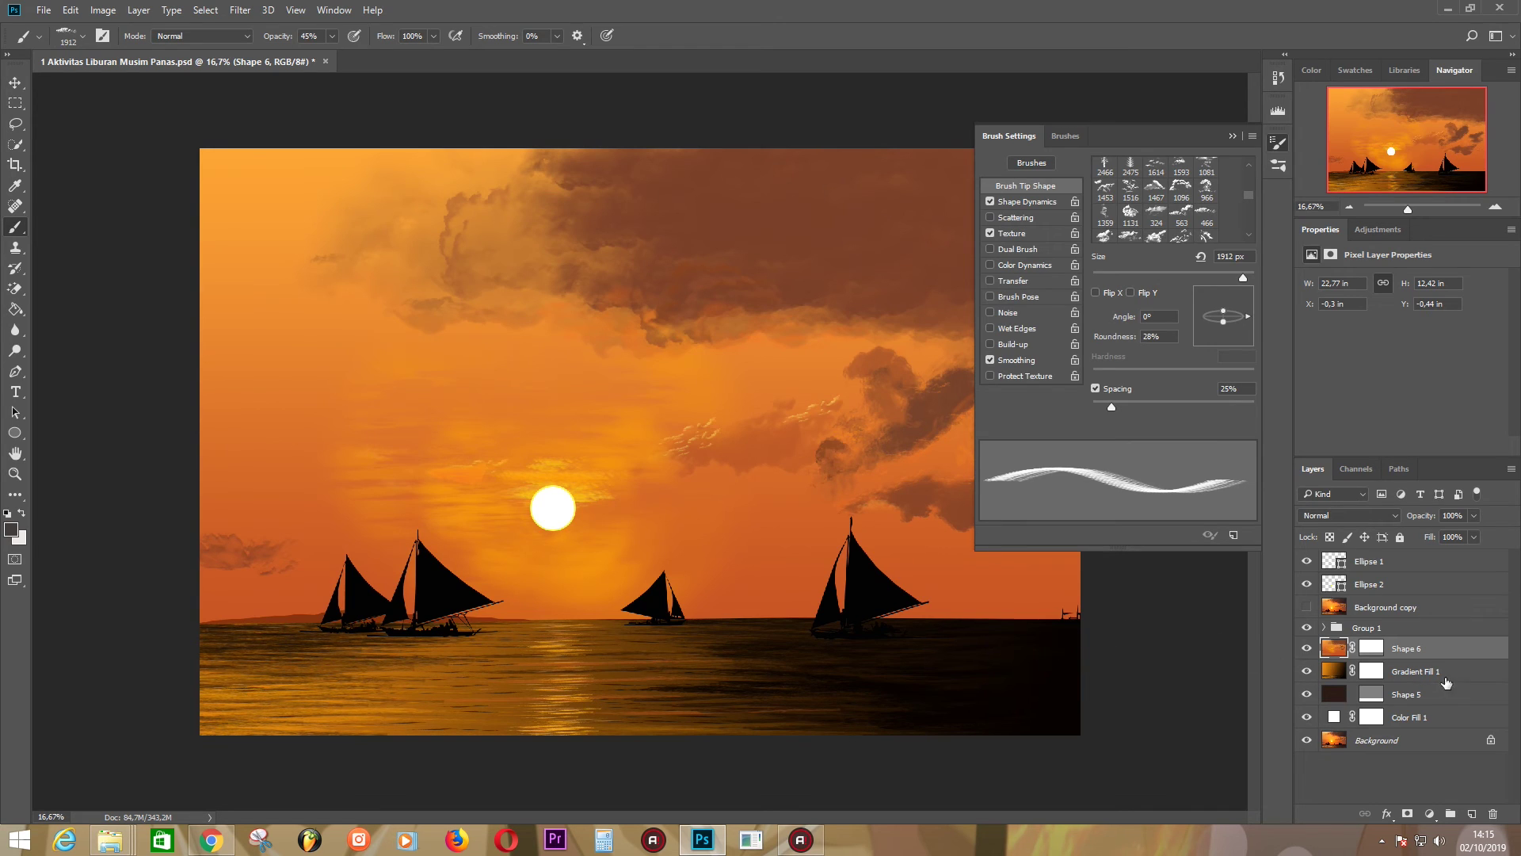
{"action": "left_click", "coordinate": [1338, 673]}
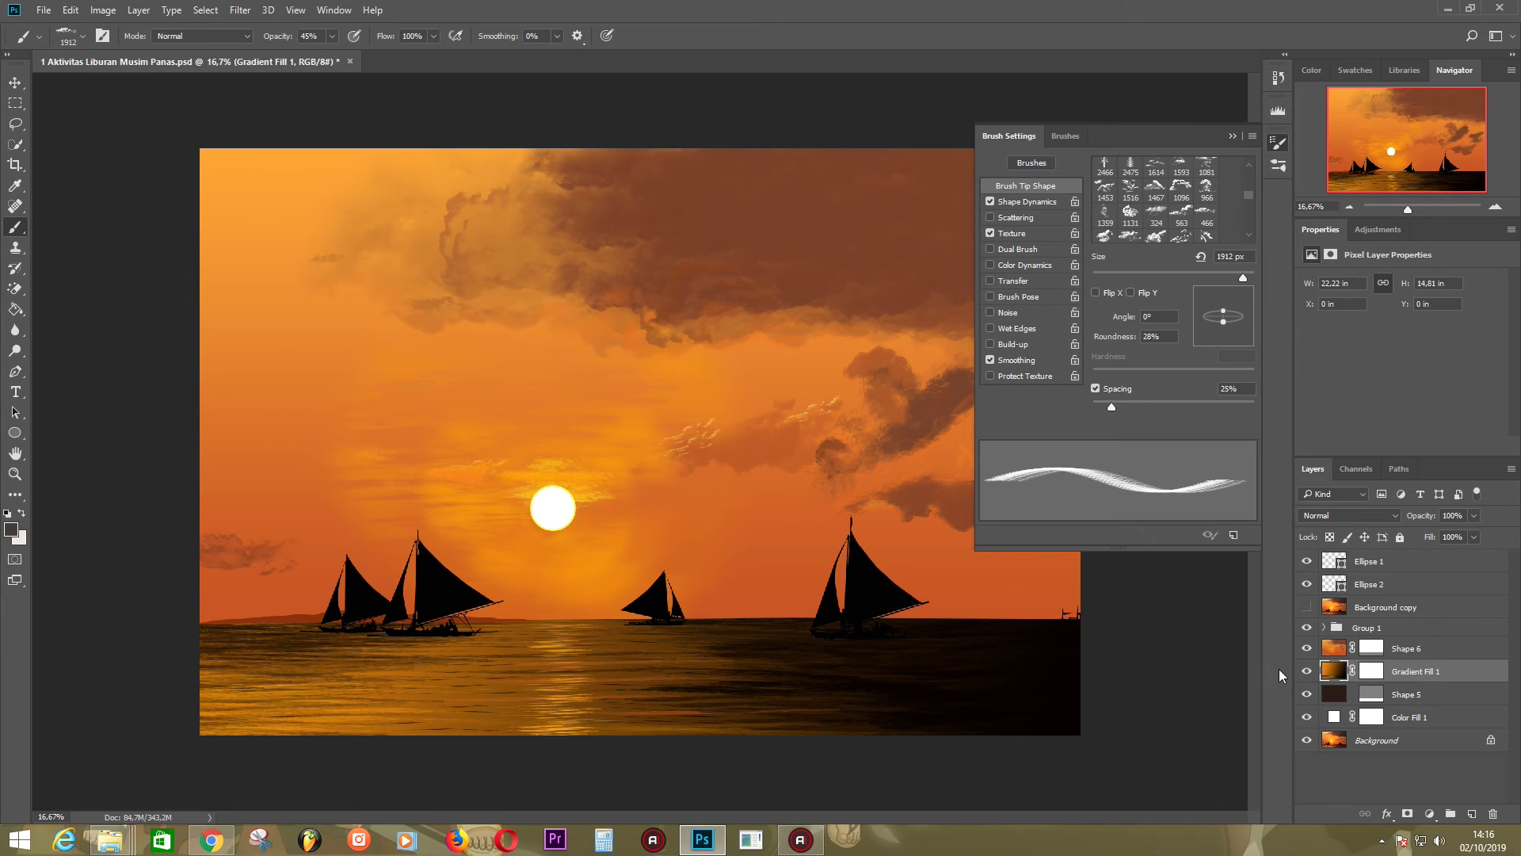
- Flatten the brush tip to 8% roundness and pick a darker ripple colour
{"action": "scroll", "coordinate": [1252, 664], "scroll_direction": "up", "scroll_amount": 1}
{"action": "scroll", "coordinate": [1234, 659], "scroll_direction": "up", "scroll_amount": 3}
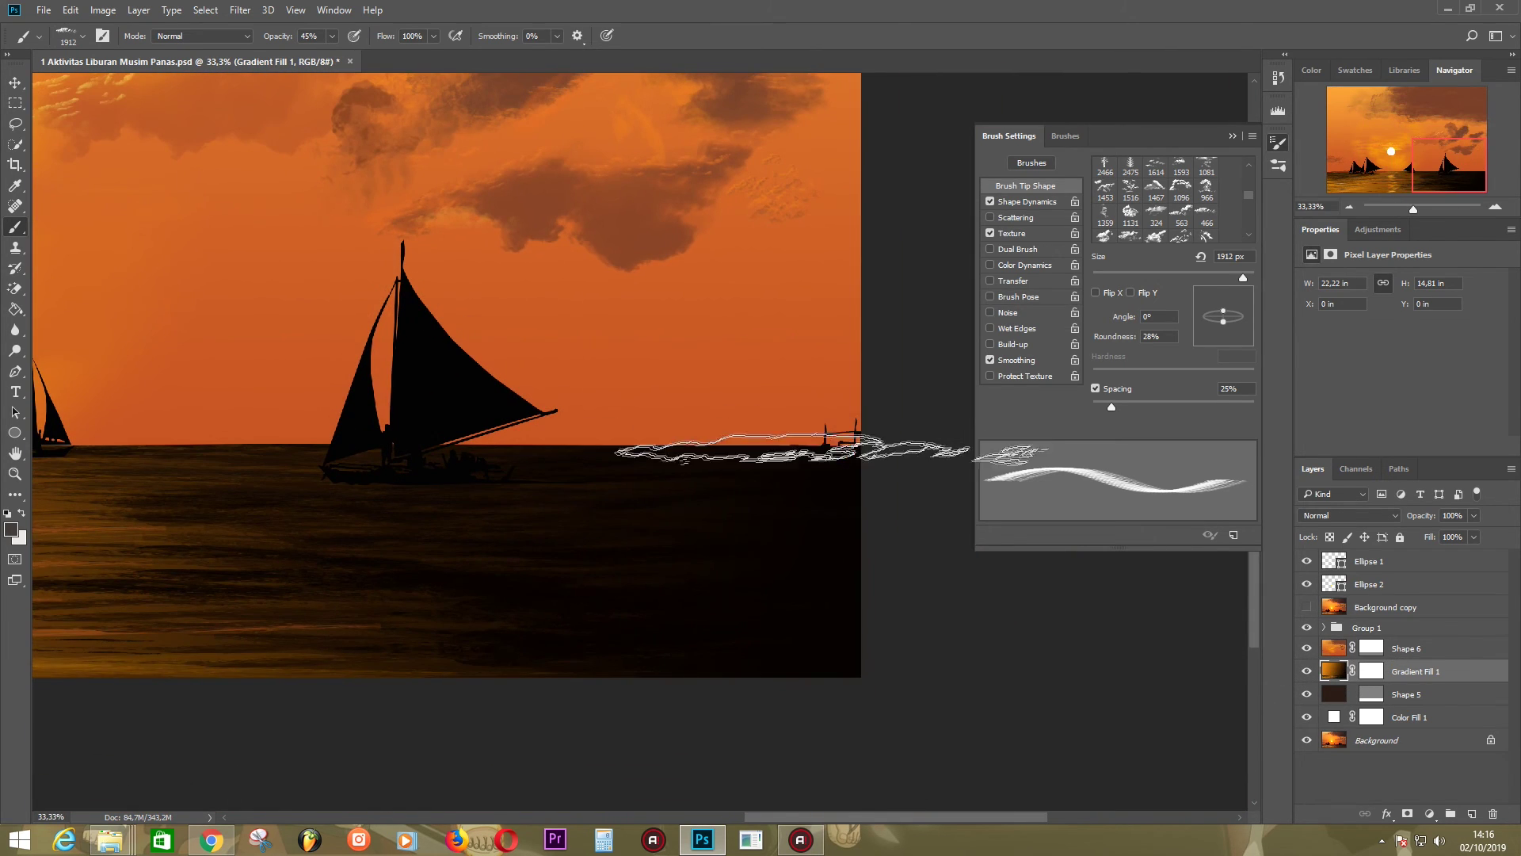
{"action": "left_click_drag", "start_coordinate": [1224, 311], "coordinate": [1224, 315]}
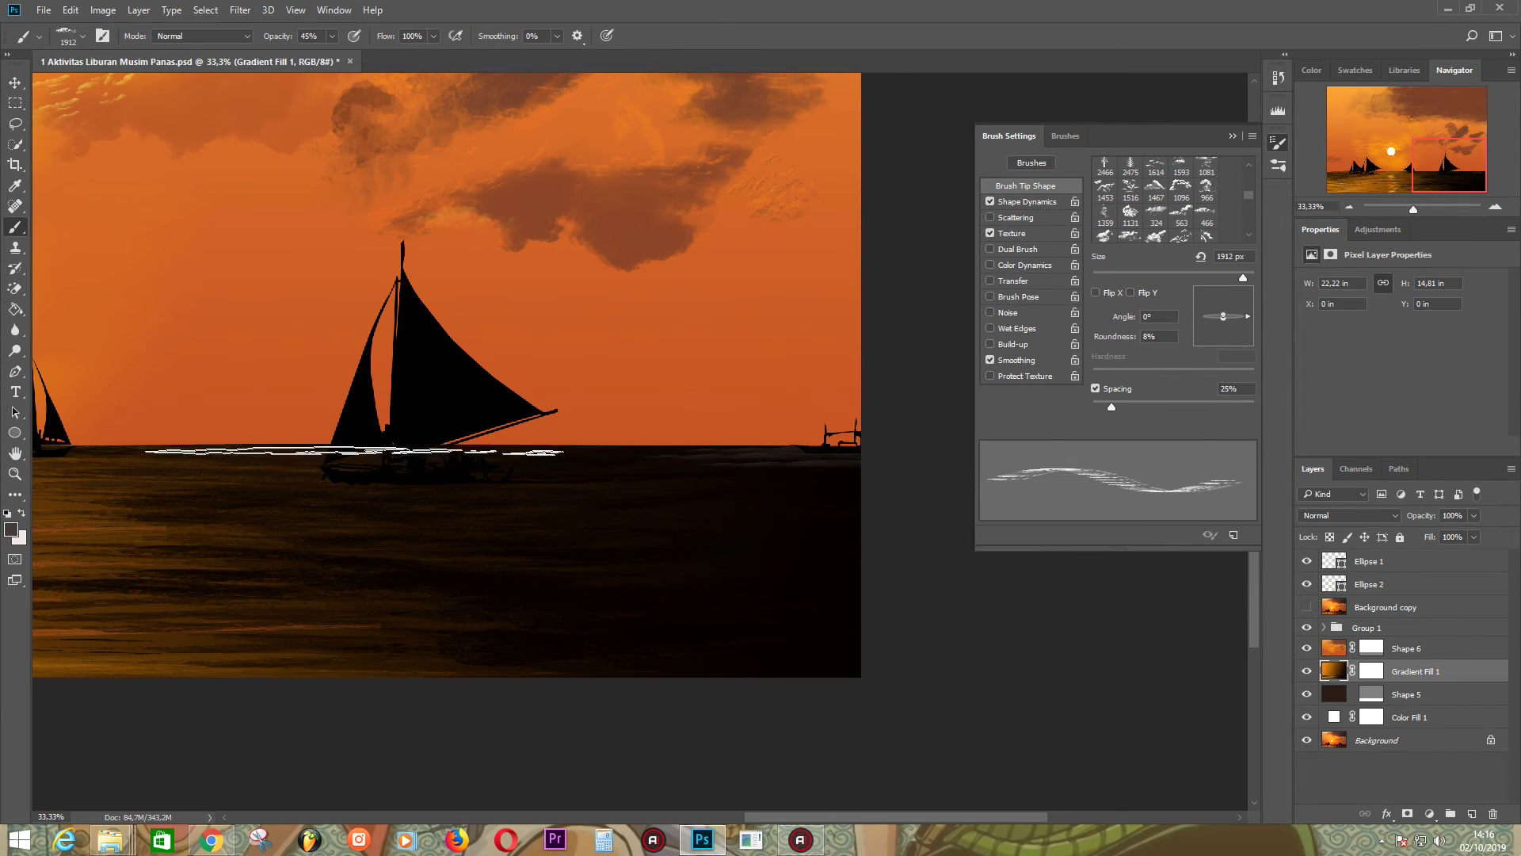
{"action": "left_click", "coordinate": [12, 531]}
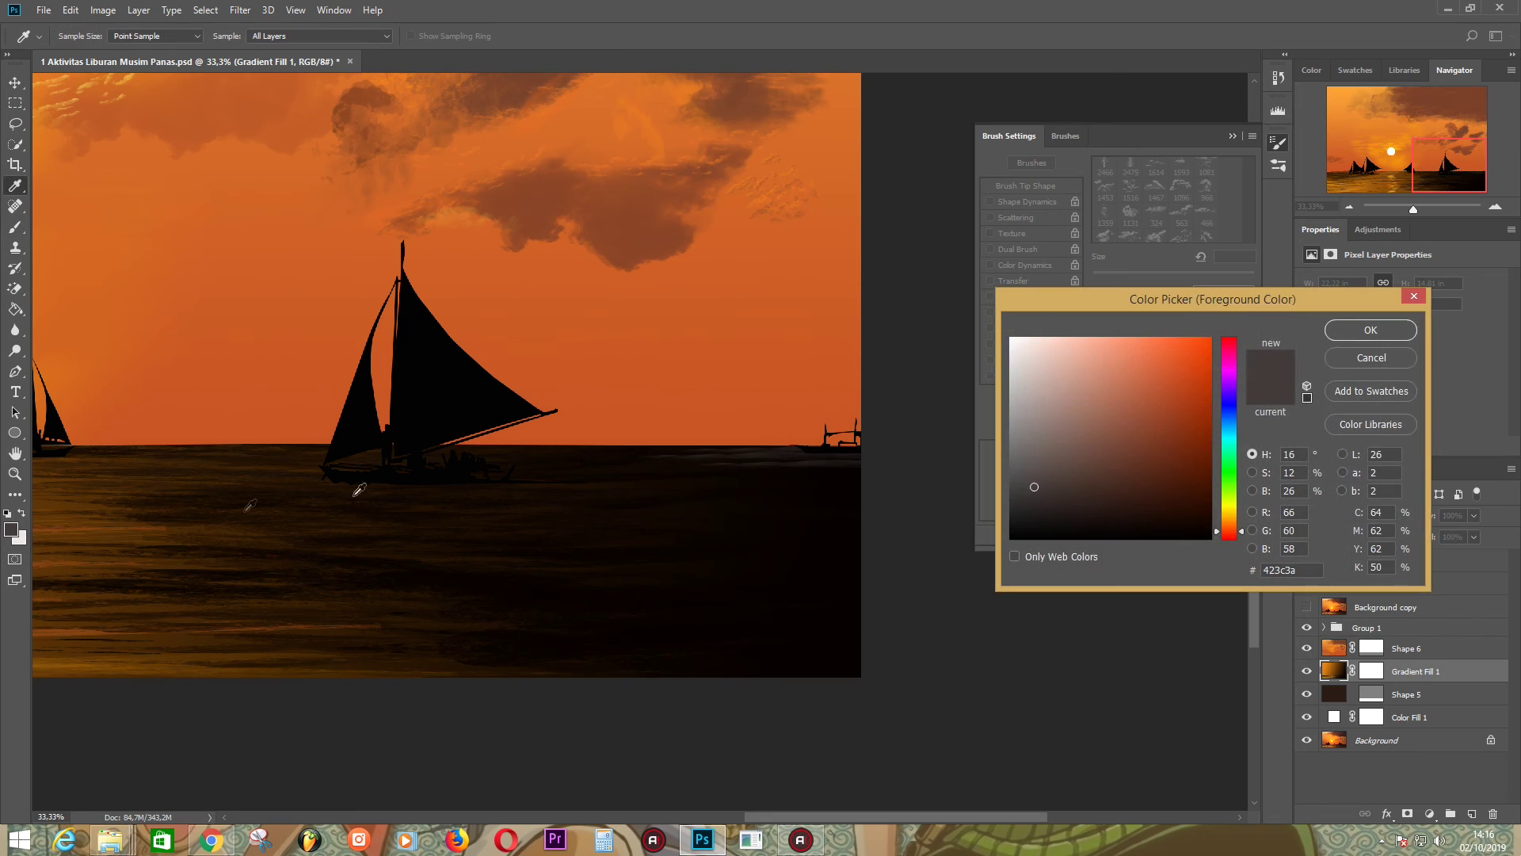
{"action": "left_click", "coordinate": [1037, 511]}
{"action": "left_click", "coordinate": [1371, 330]}
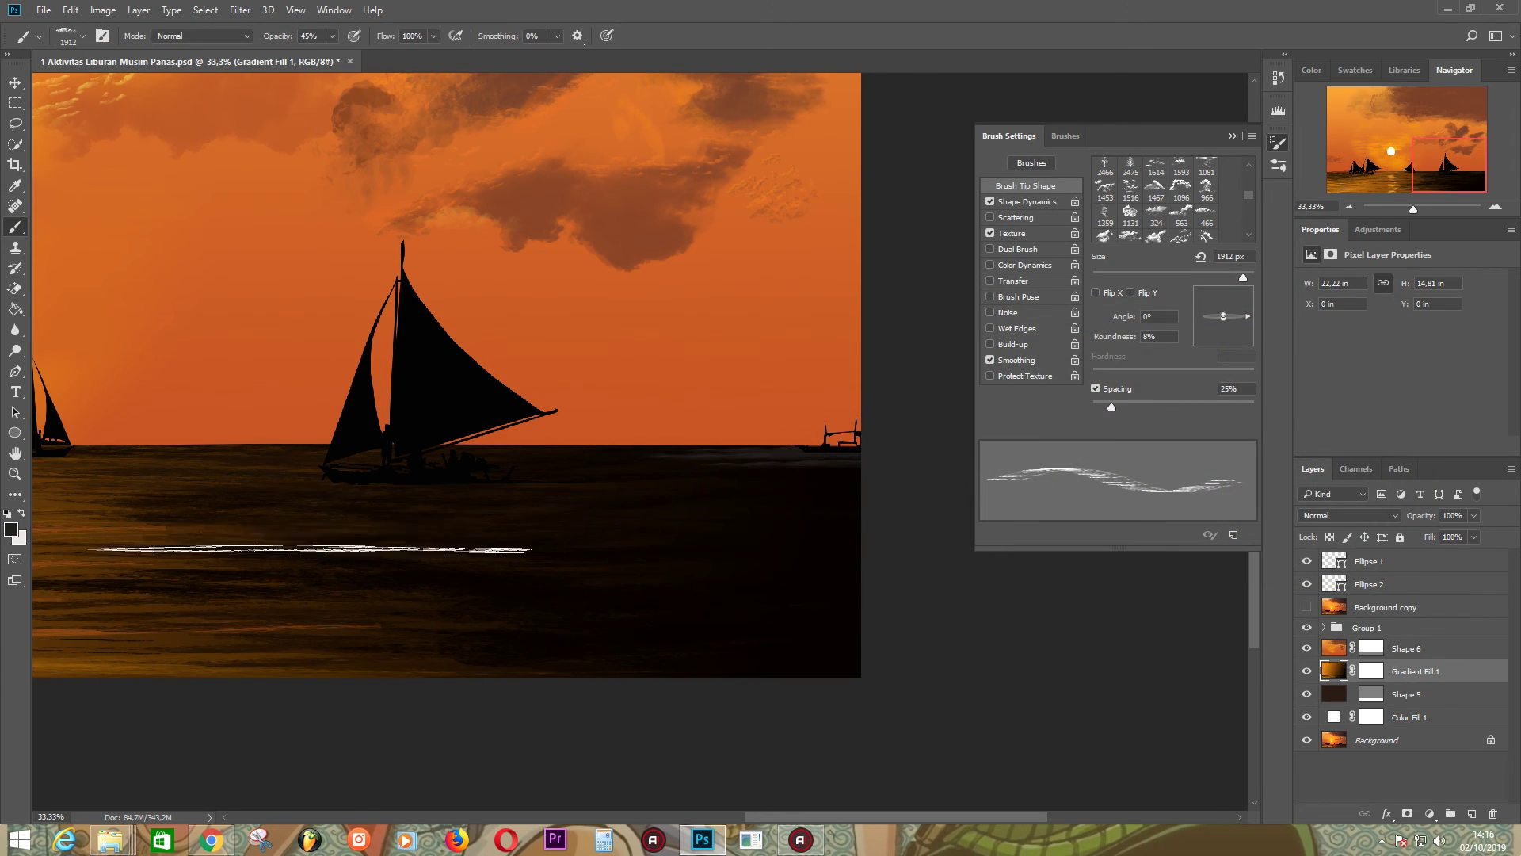
- Set the near-black 181615 ripple colour, zoom out to the whole image, and collapse Brush Settings
{"action": "left_click", "coordinate": [12, 531]}
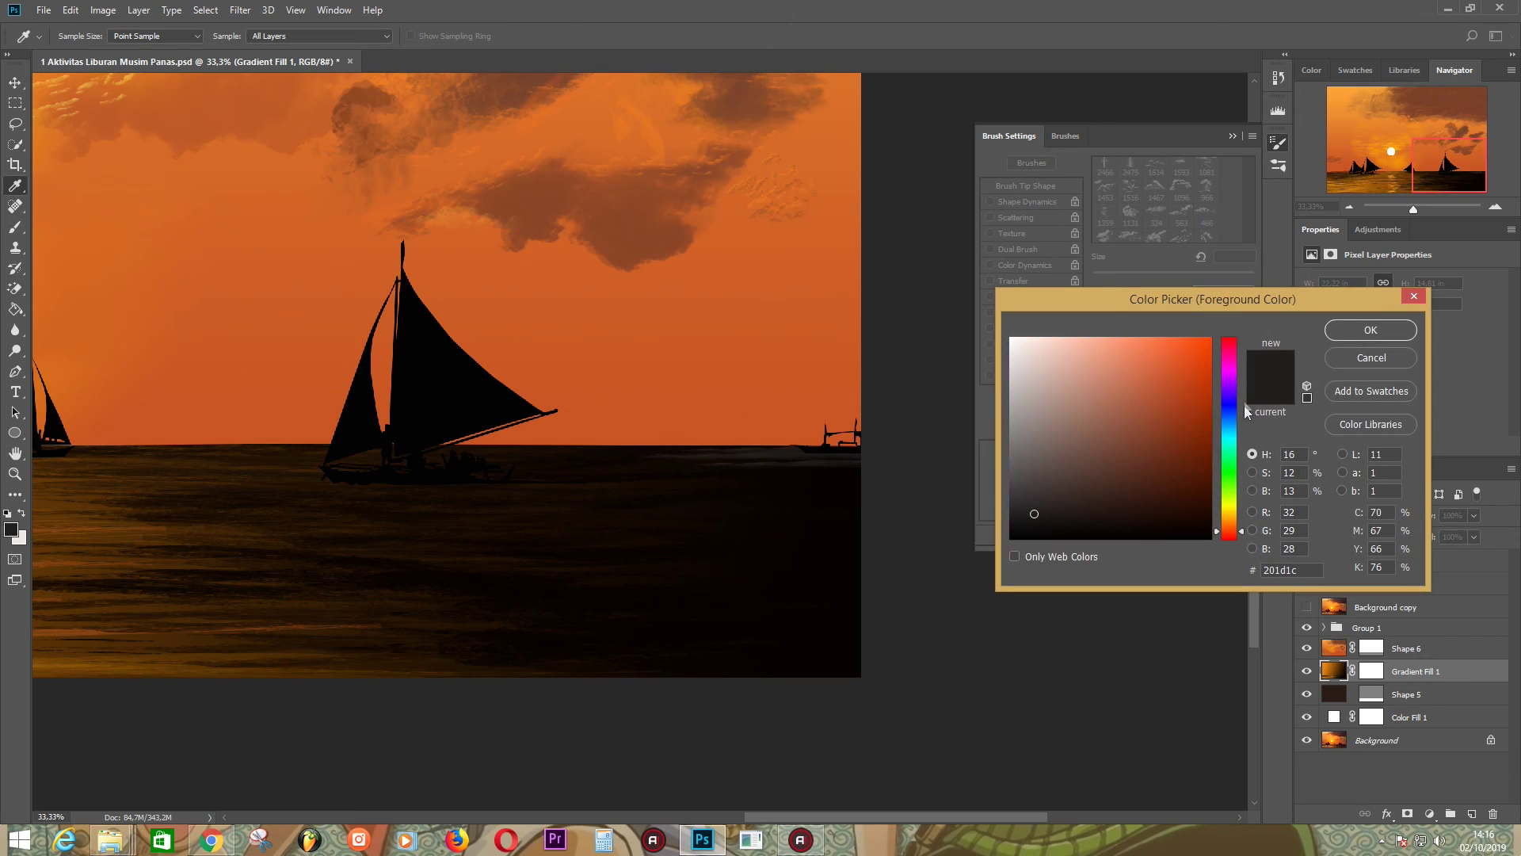
{"action": "left_click", "coordinate": [1396, 336]}
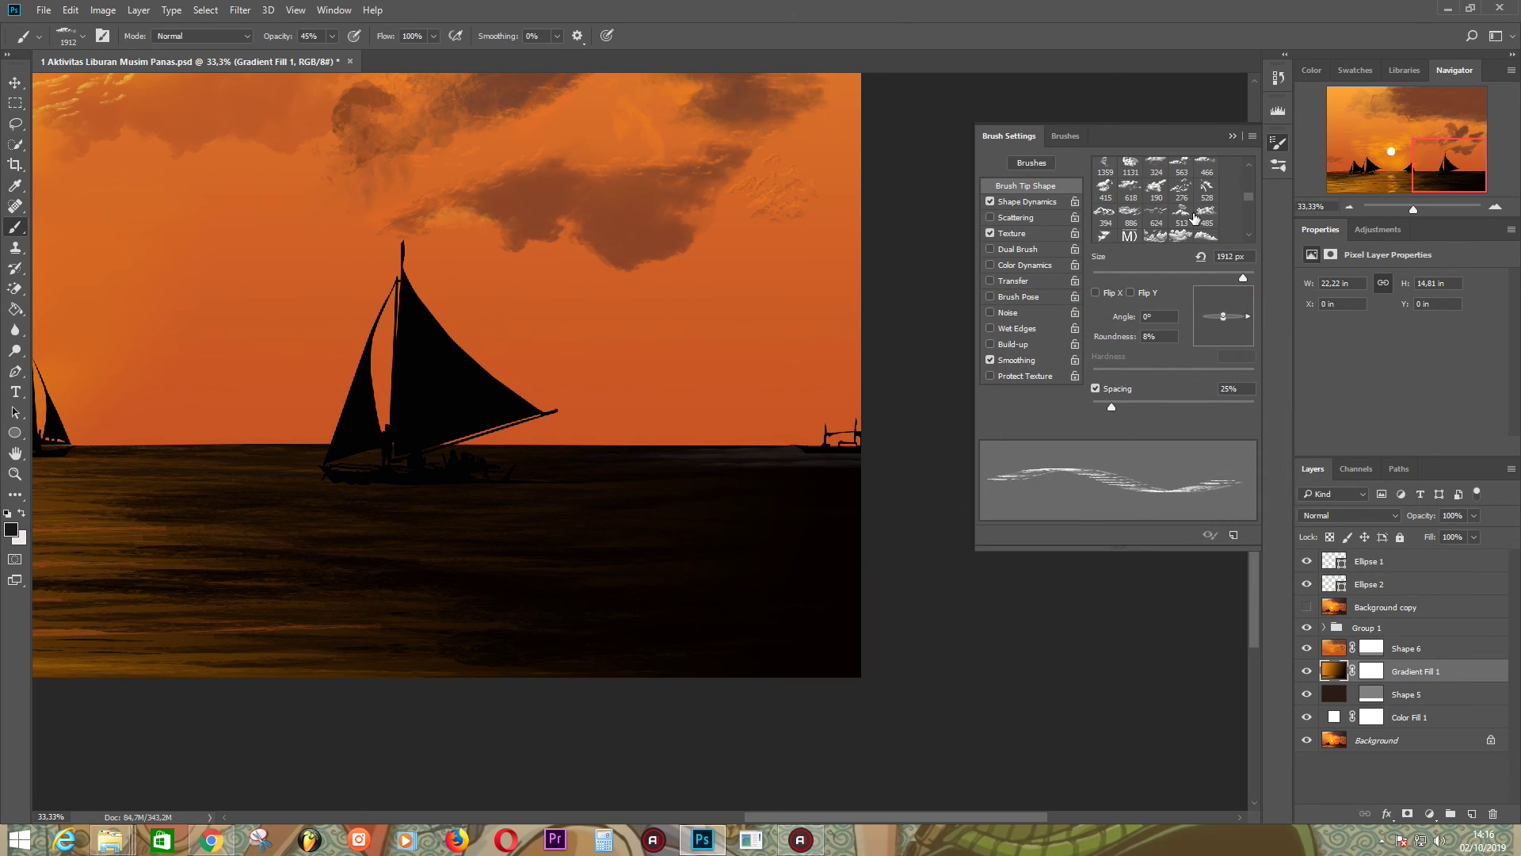
{"action": "scroll", "coordinate": [1195, 219], "scroll_direction": "up", "scroll_amount": 2}
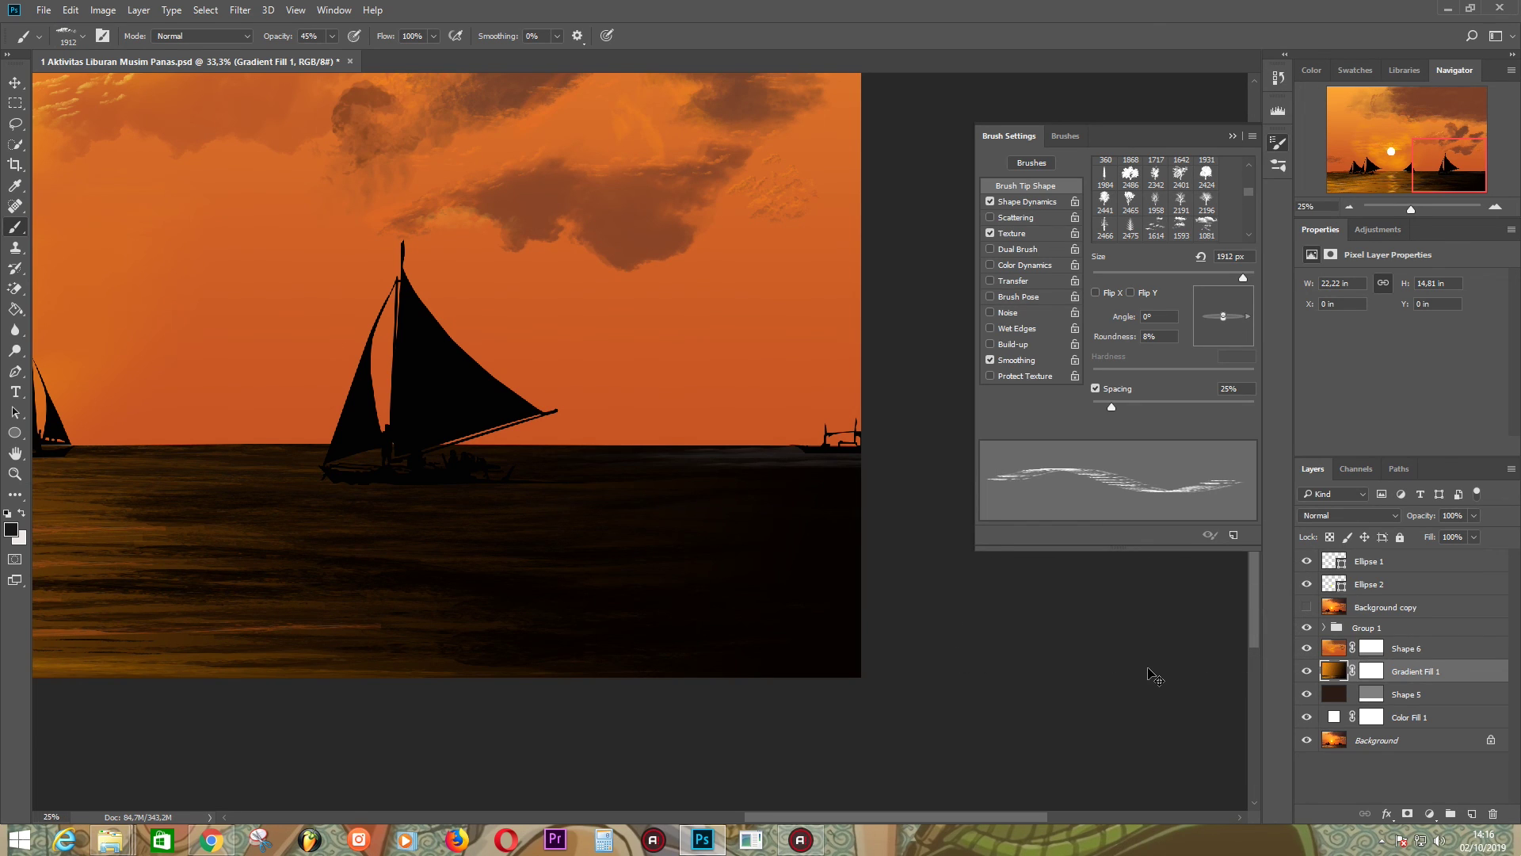
{"action": "key", "text": "ctrl+minus"}
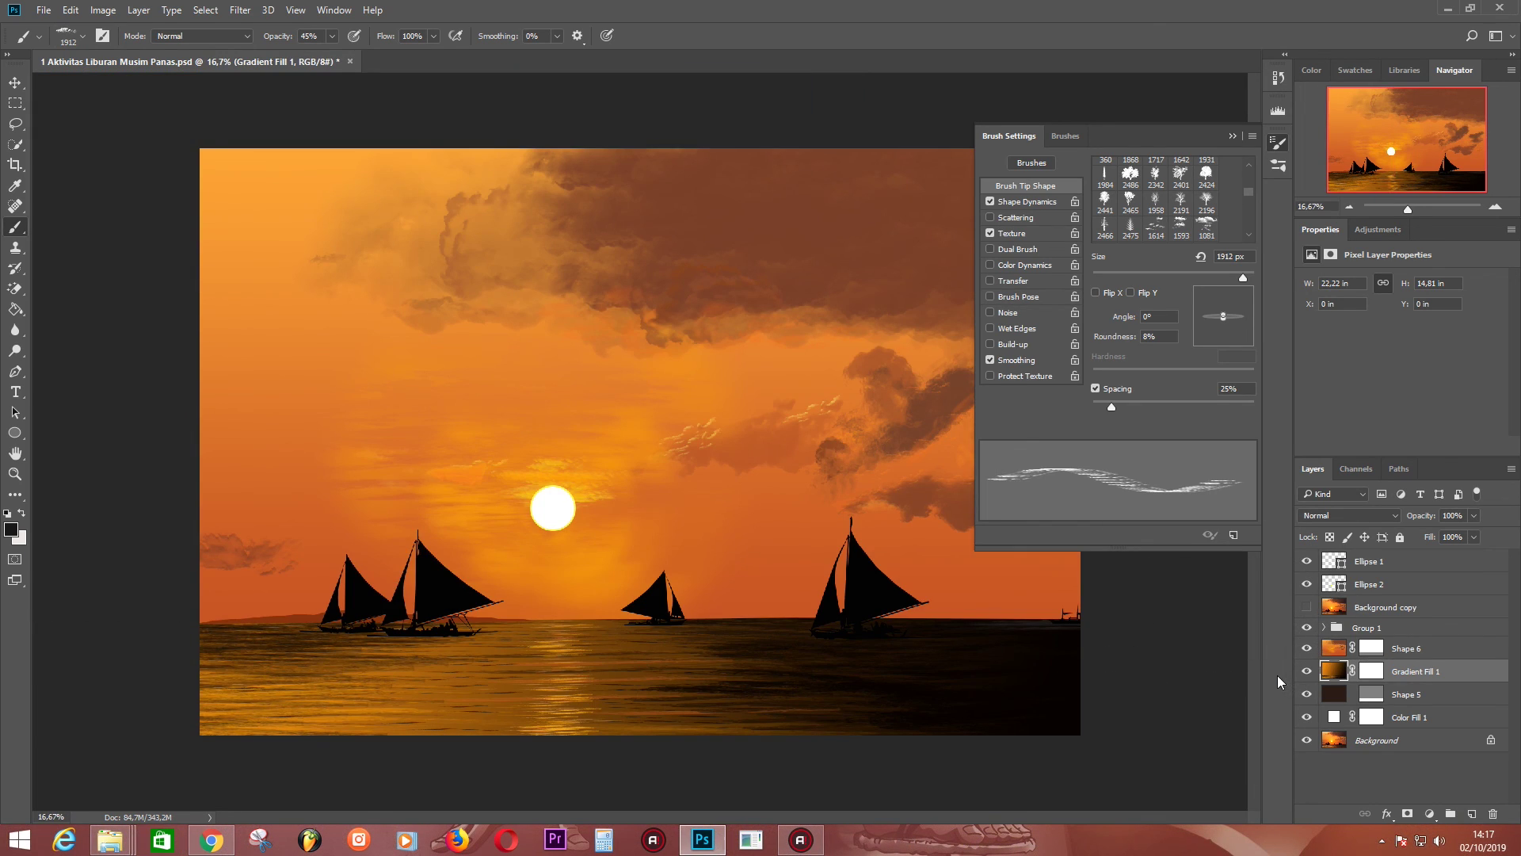
{"action": "left_click", "coordinate": [1228, 137]}
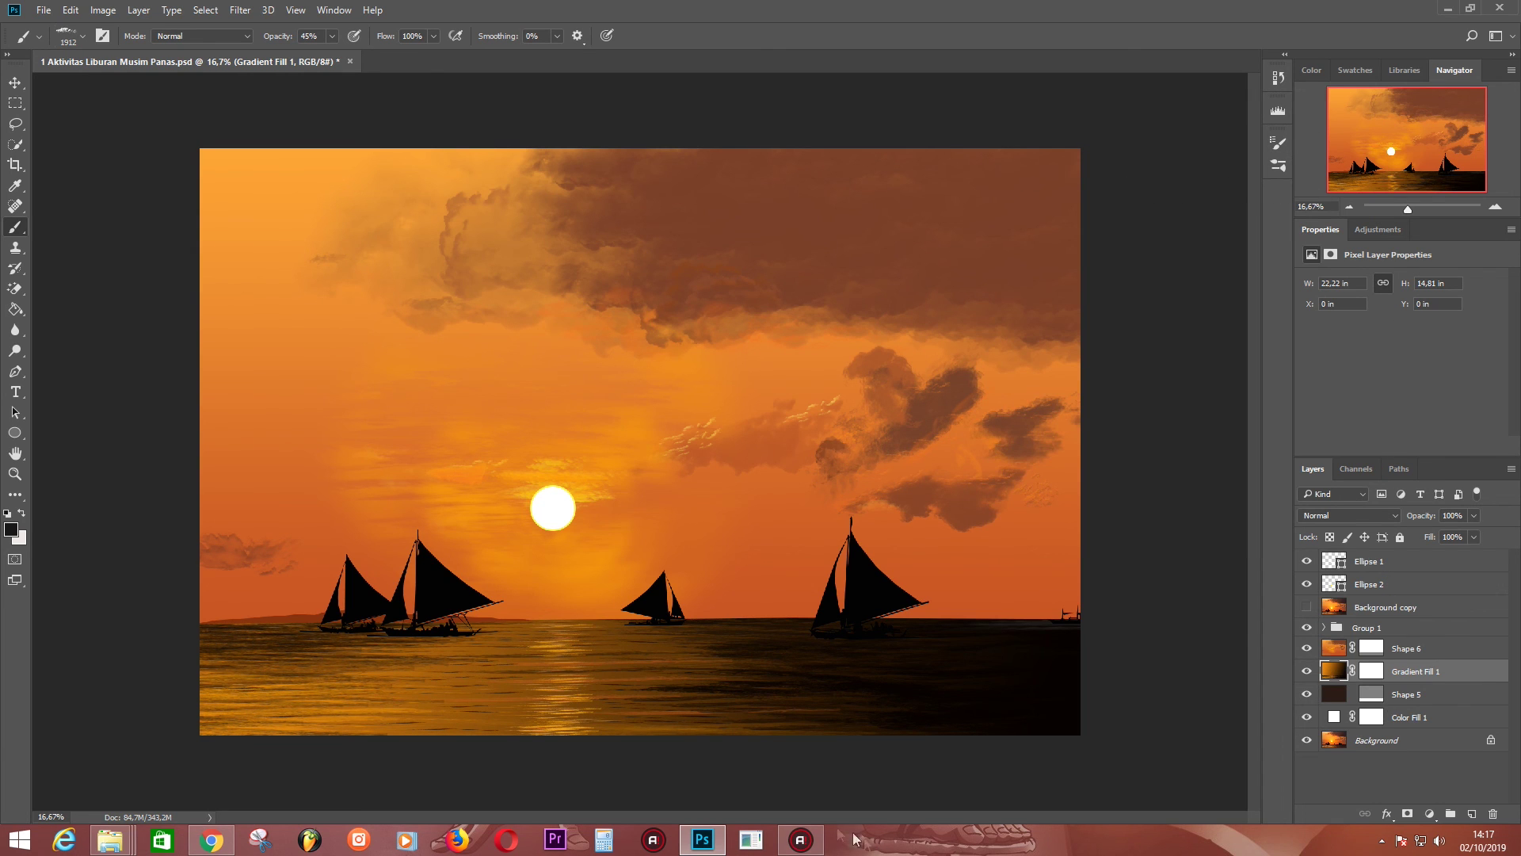